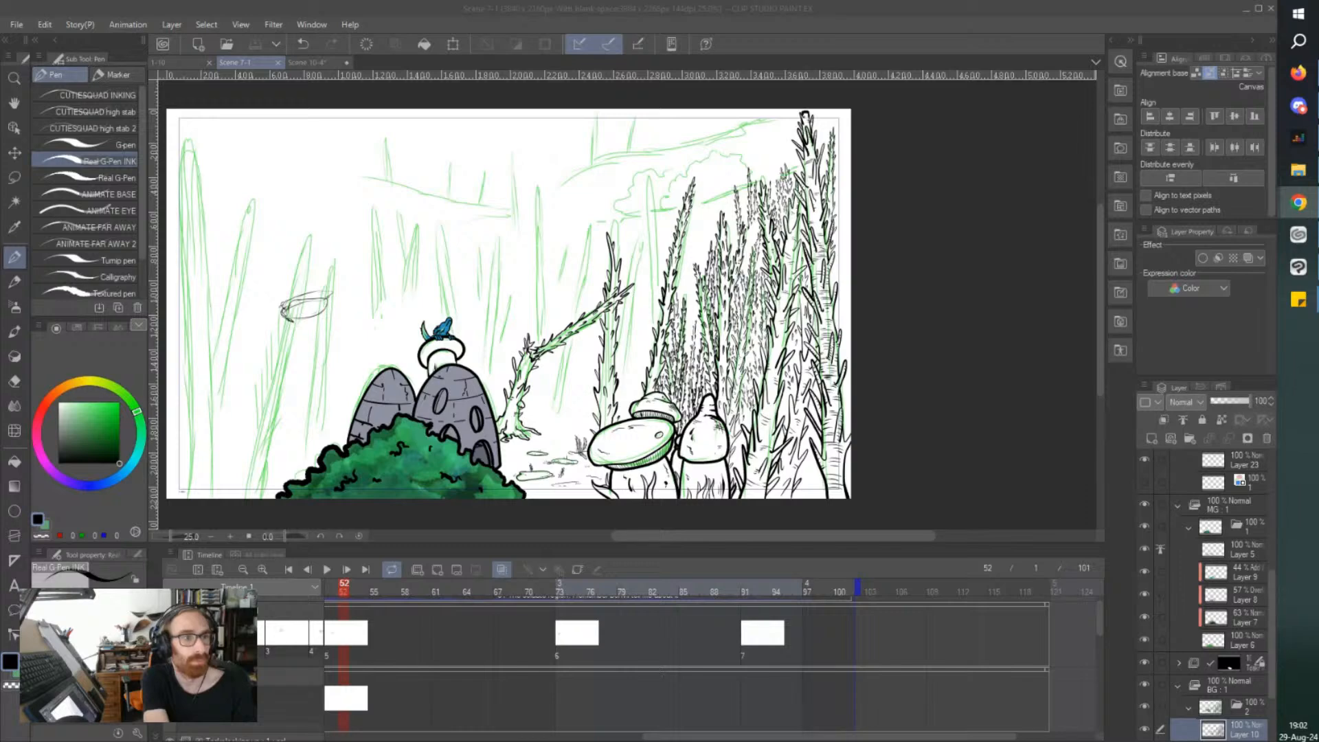
key("alt+Tab")
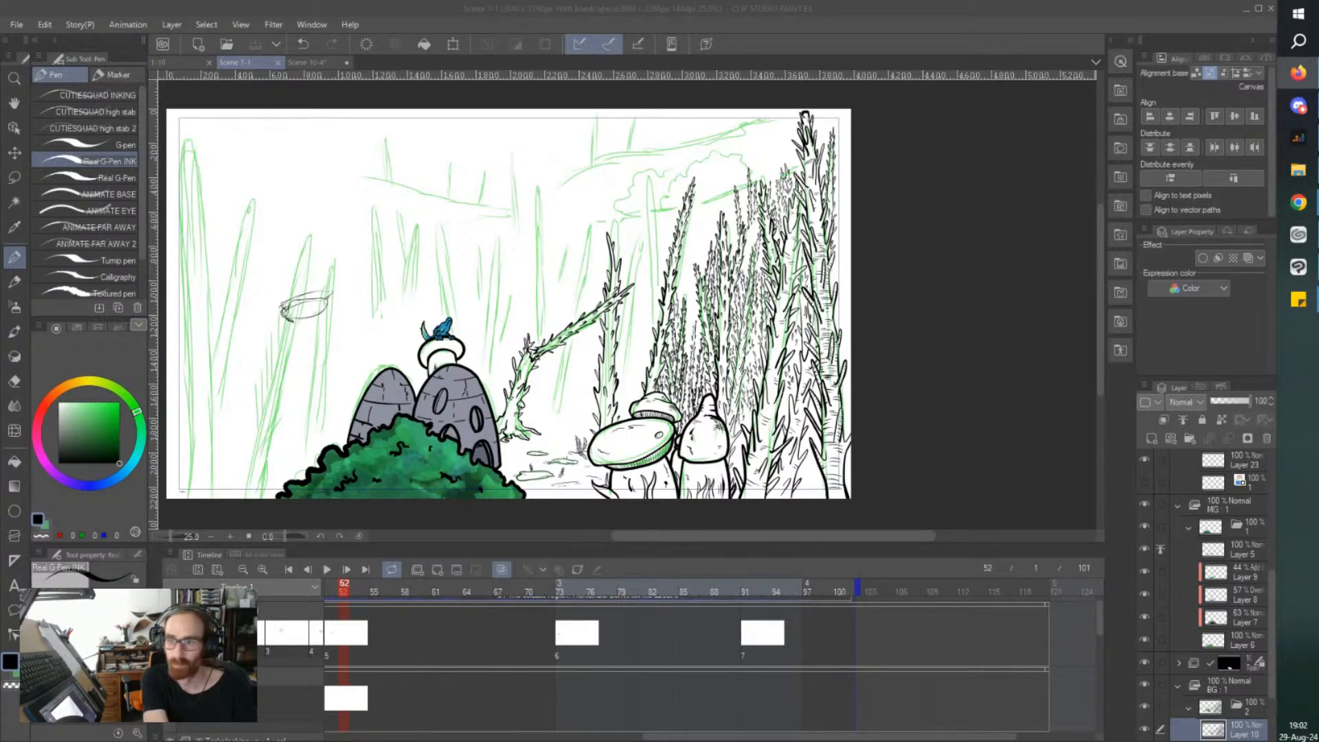
key("alt+Tab")
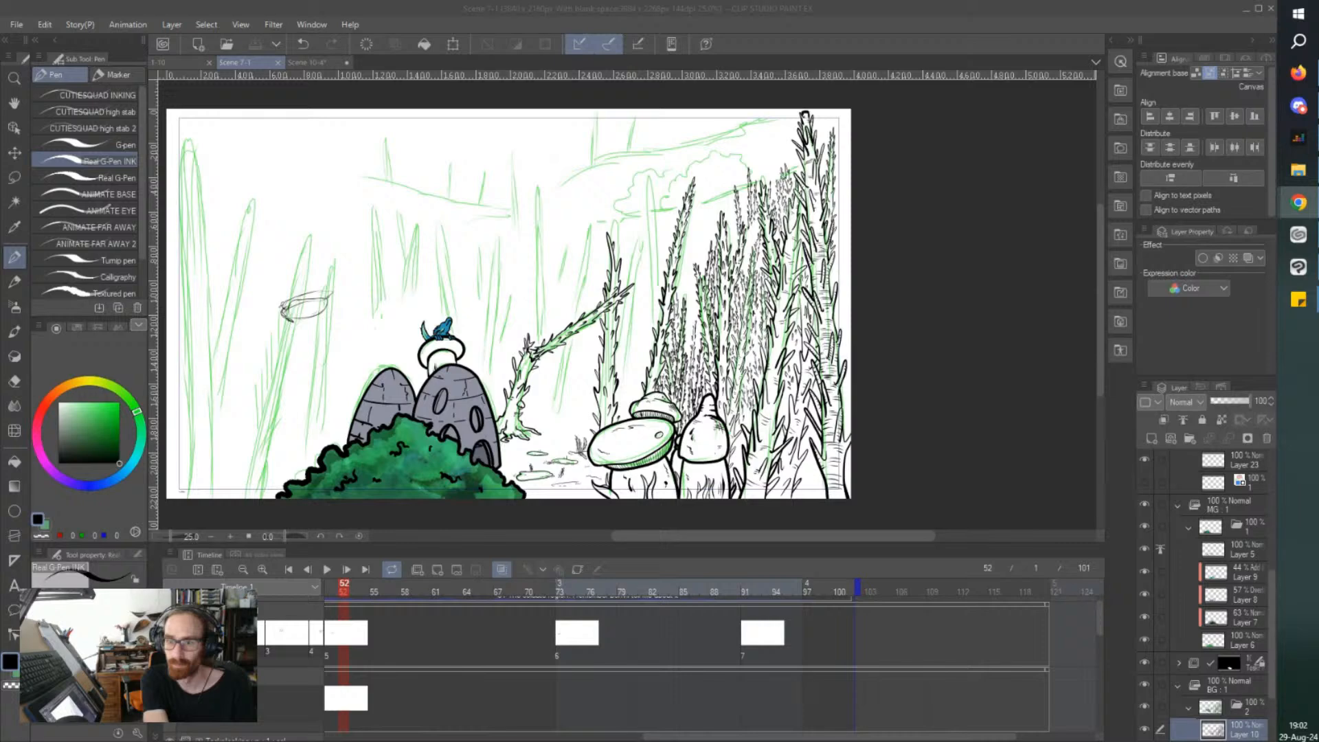
key("alt+Tab")
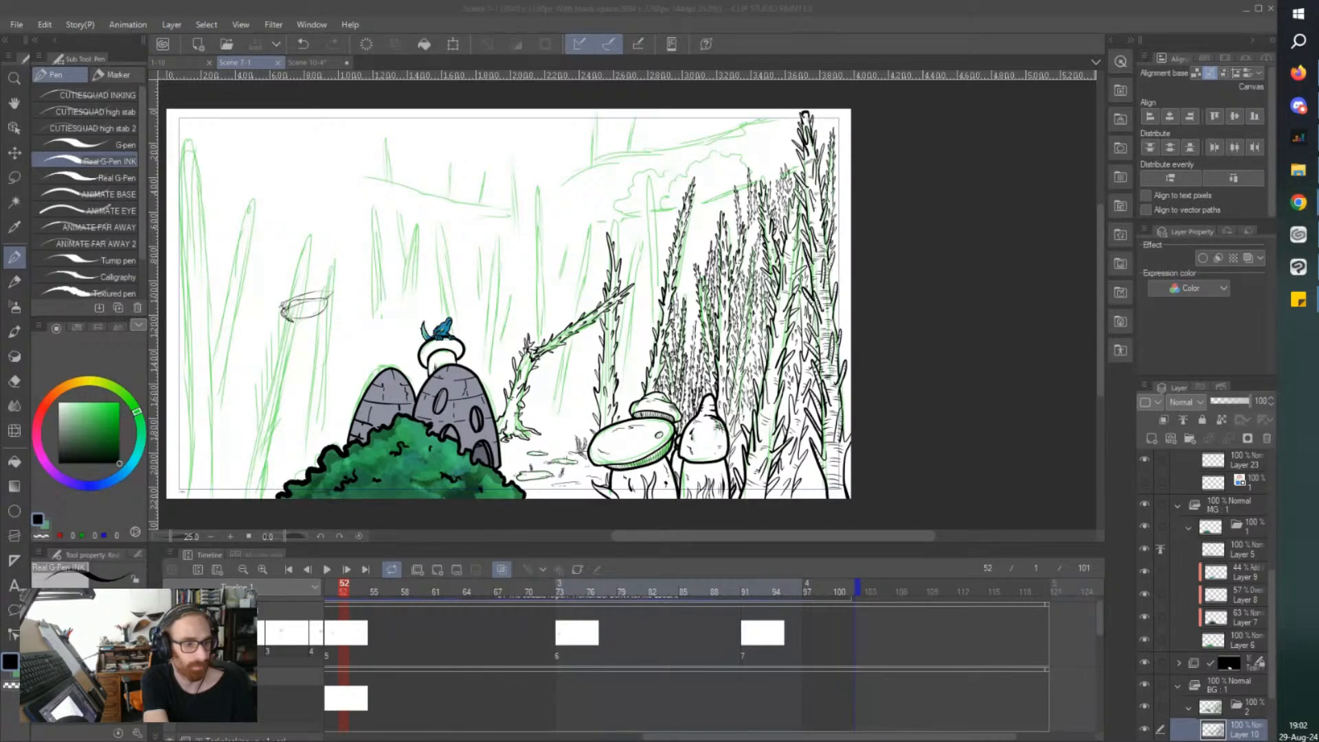
key("alt+Tab")
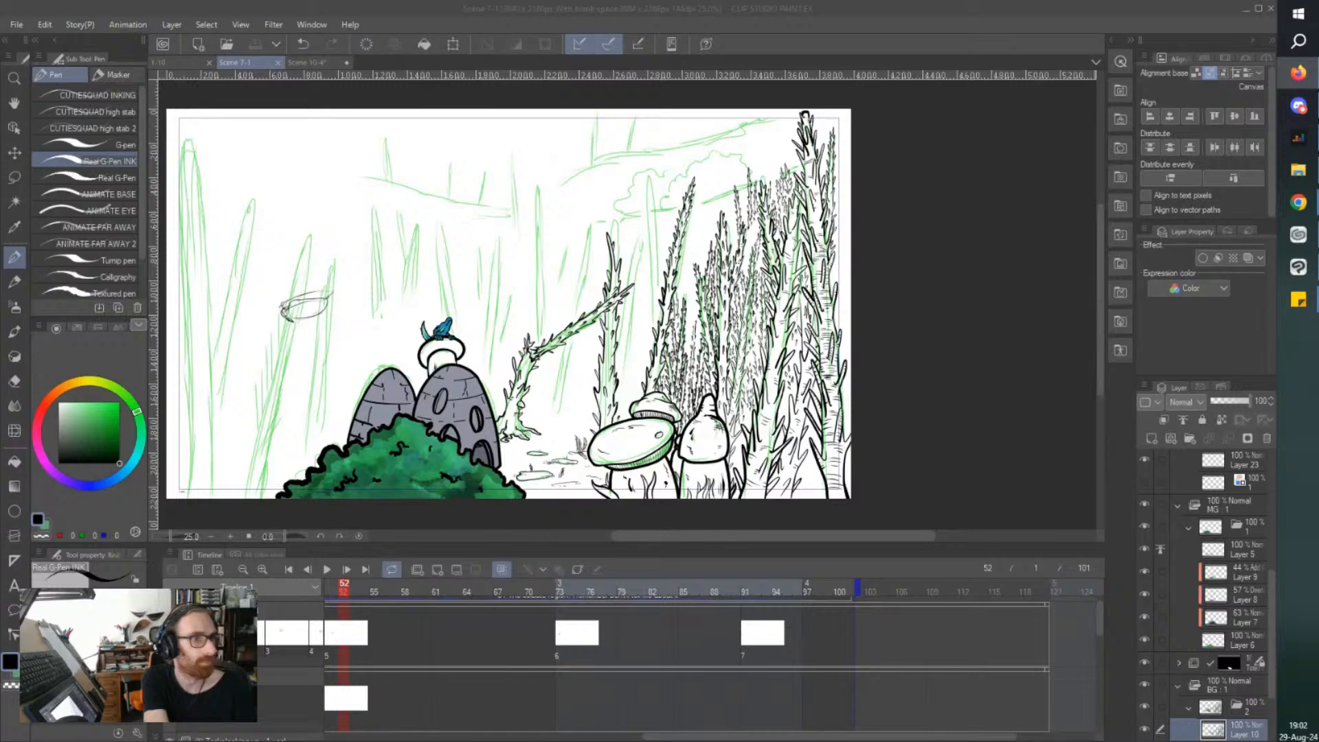
key("alt+Tab")
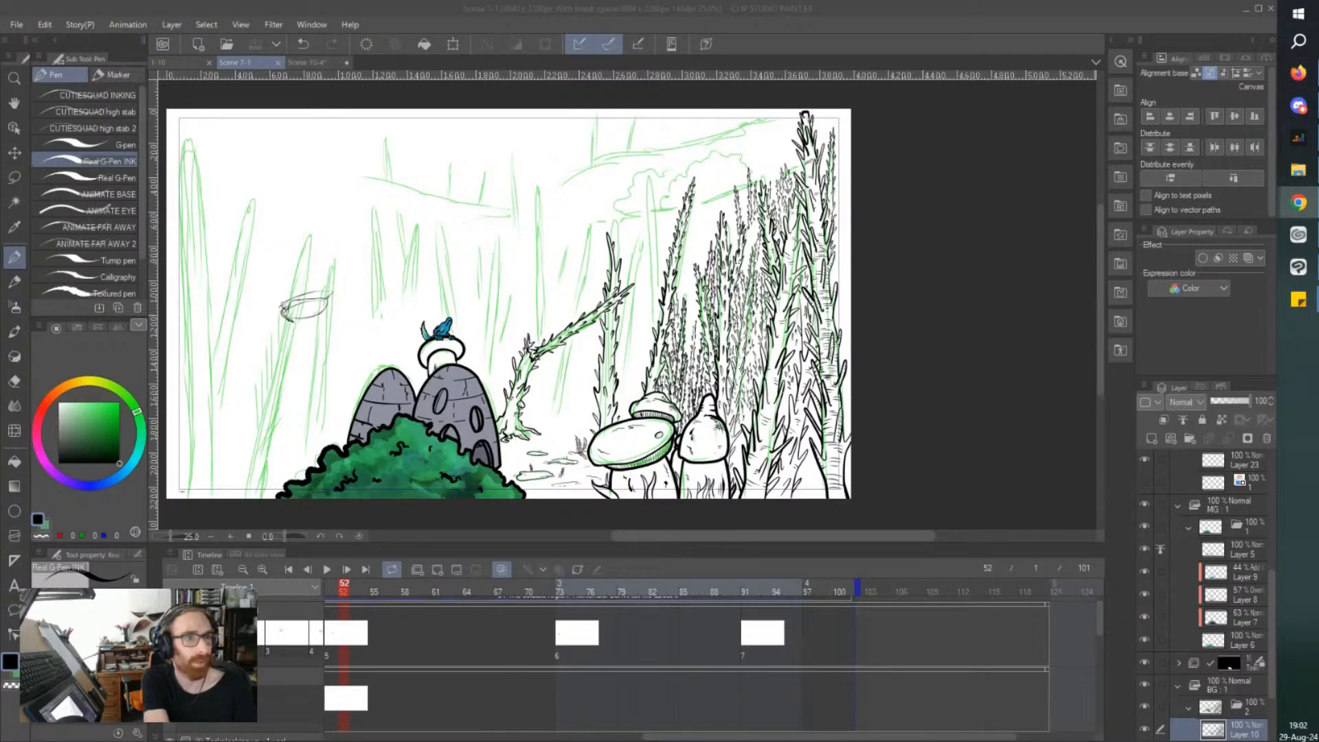
key("alt+Tab")
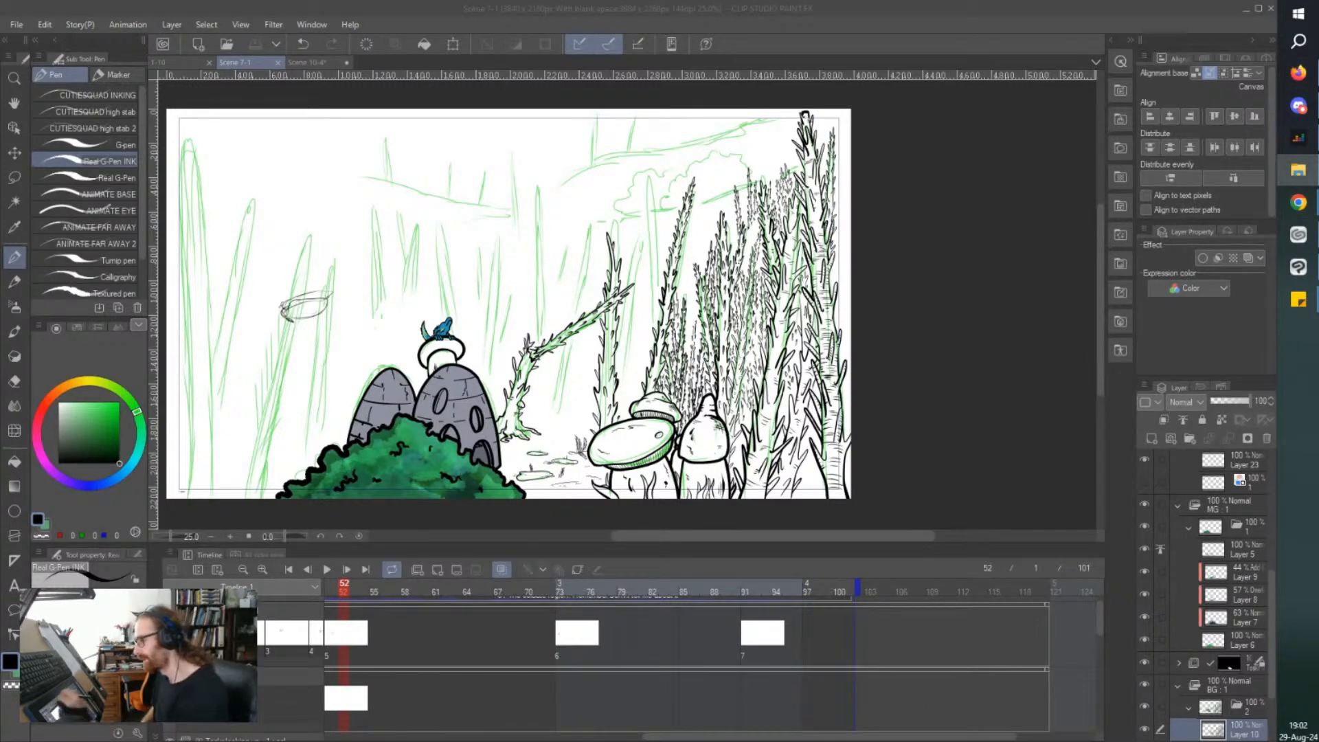
key("alt+Tab")
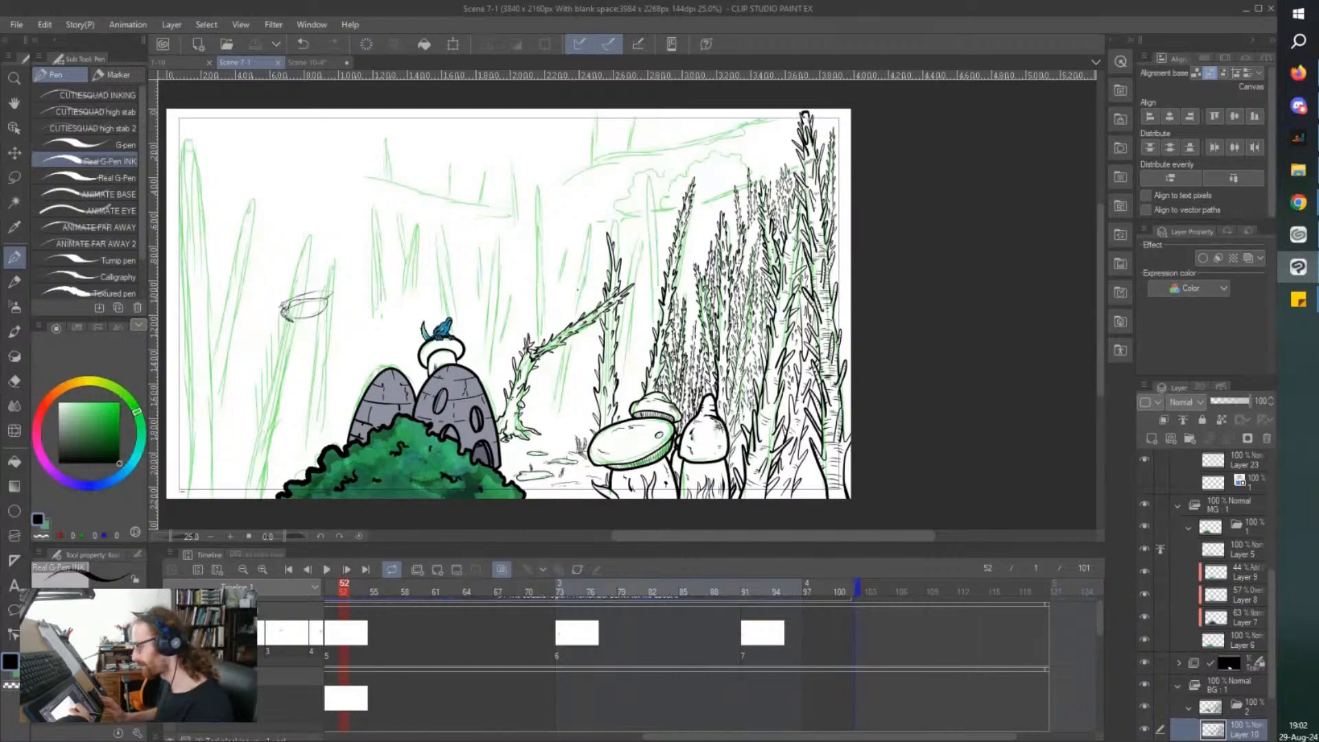
scroll(539, 290, "up", 3)
left_click_drag(481, 213, 581, 371)
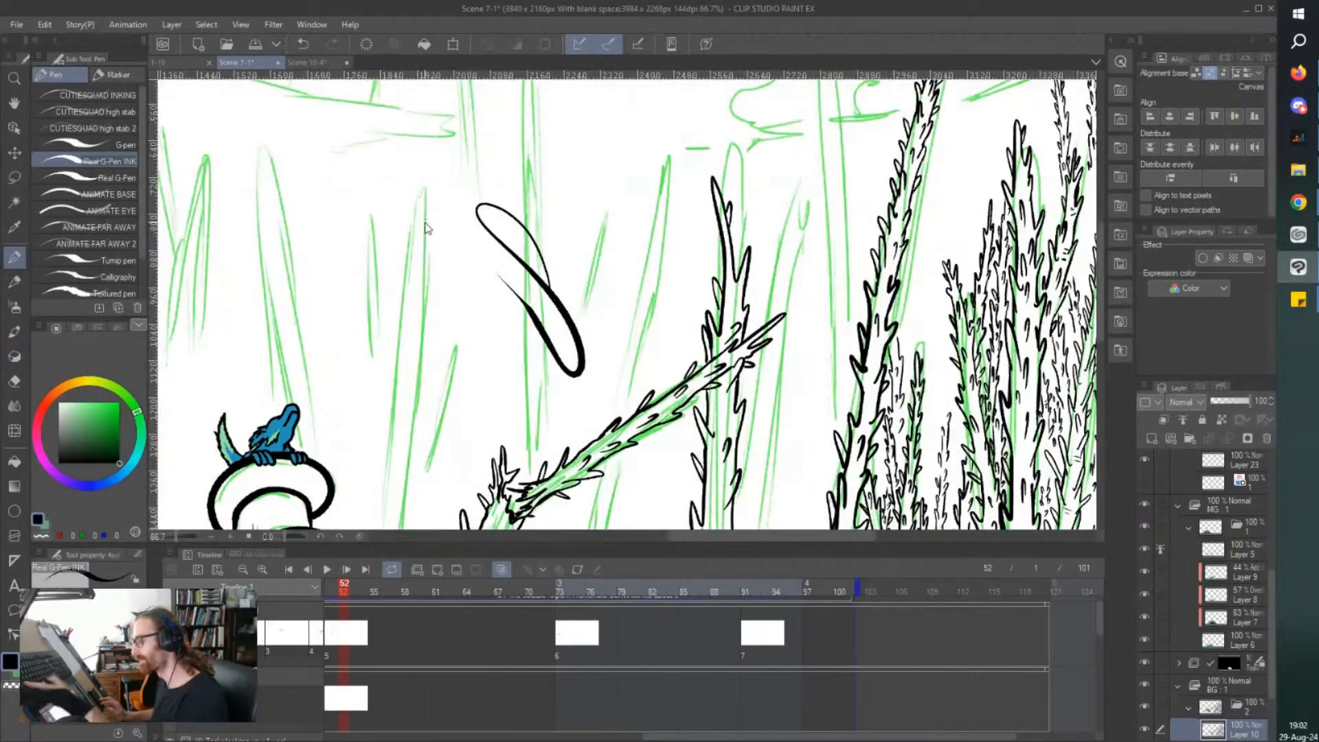
key("ctrl+z")
scroll(424, 222, "down", 2)
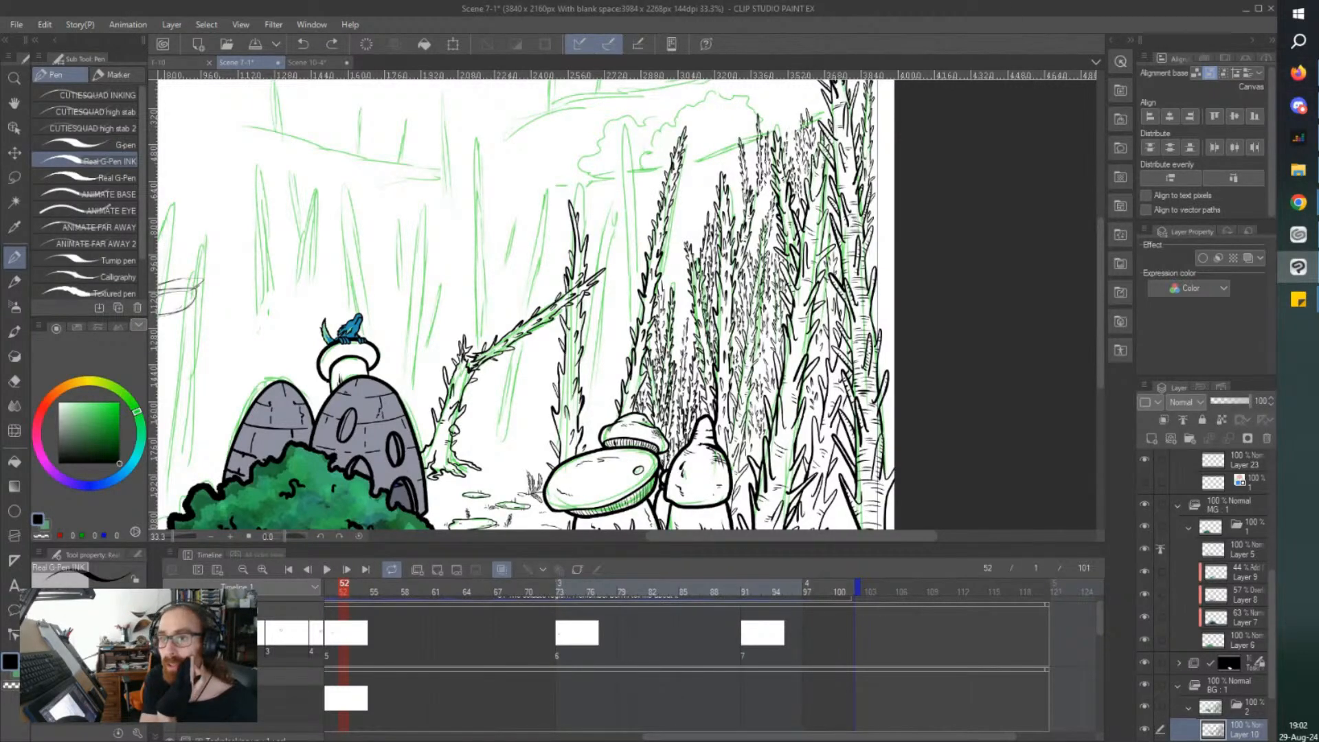
Ink small bark detail strokes on the broken tree's trunk between the stone towers and the flat mushroom.
key("alt+Tab")
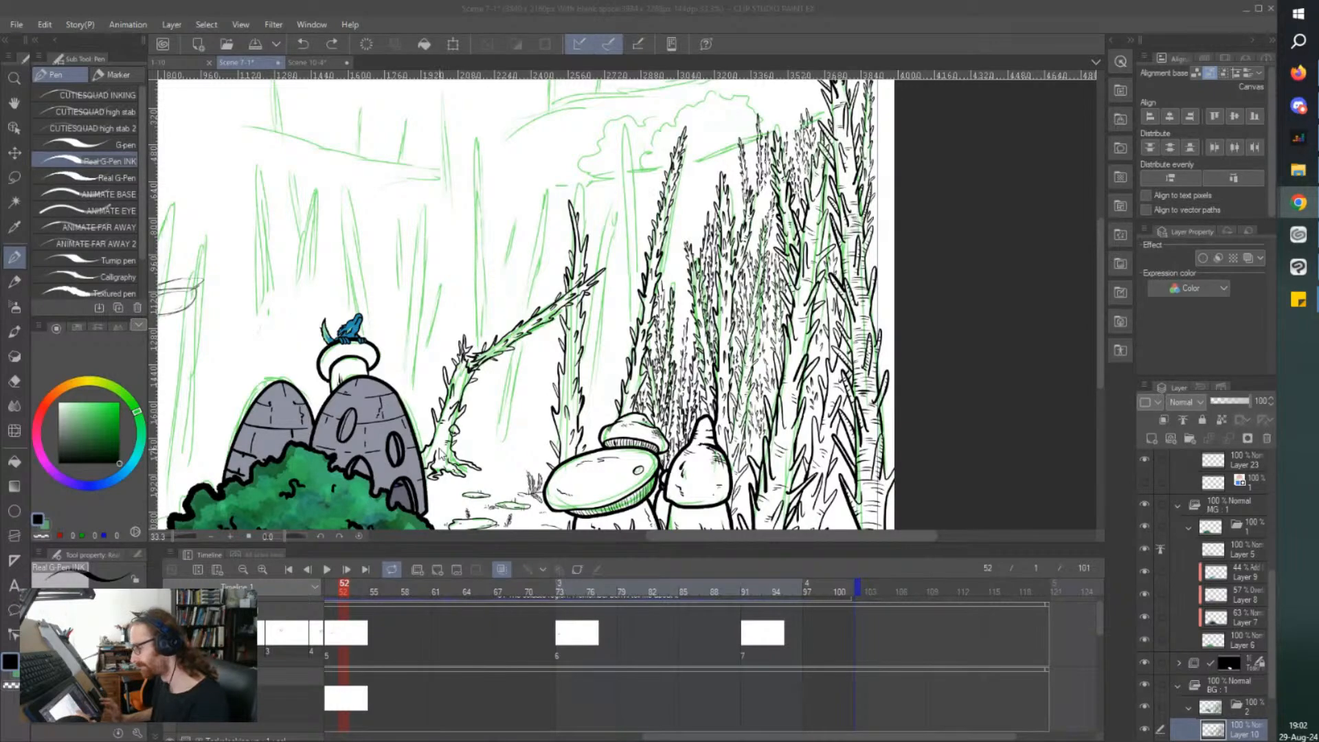
left_click(385, 440)
scroll(372, 427, "down", 1)
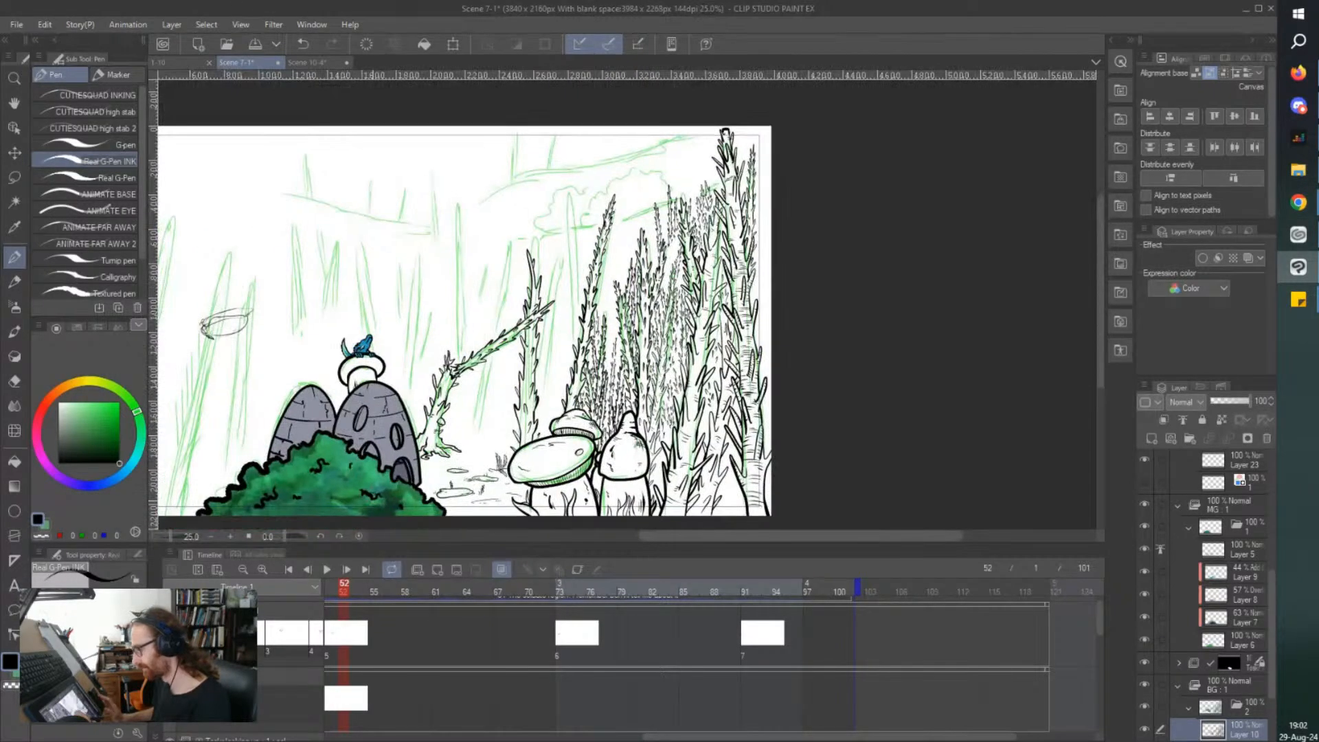
scroll(461, 474, "up", 4)
scroll(558, 397, "up", 1)
mouse_move(534, 362)
left_mouse_down()
mouse_move(622, 384)
mouse_move(534, 399)
left_mouse_up()
scroll(480, 338, "down", 4)
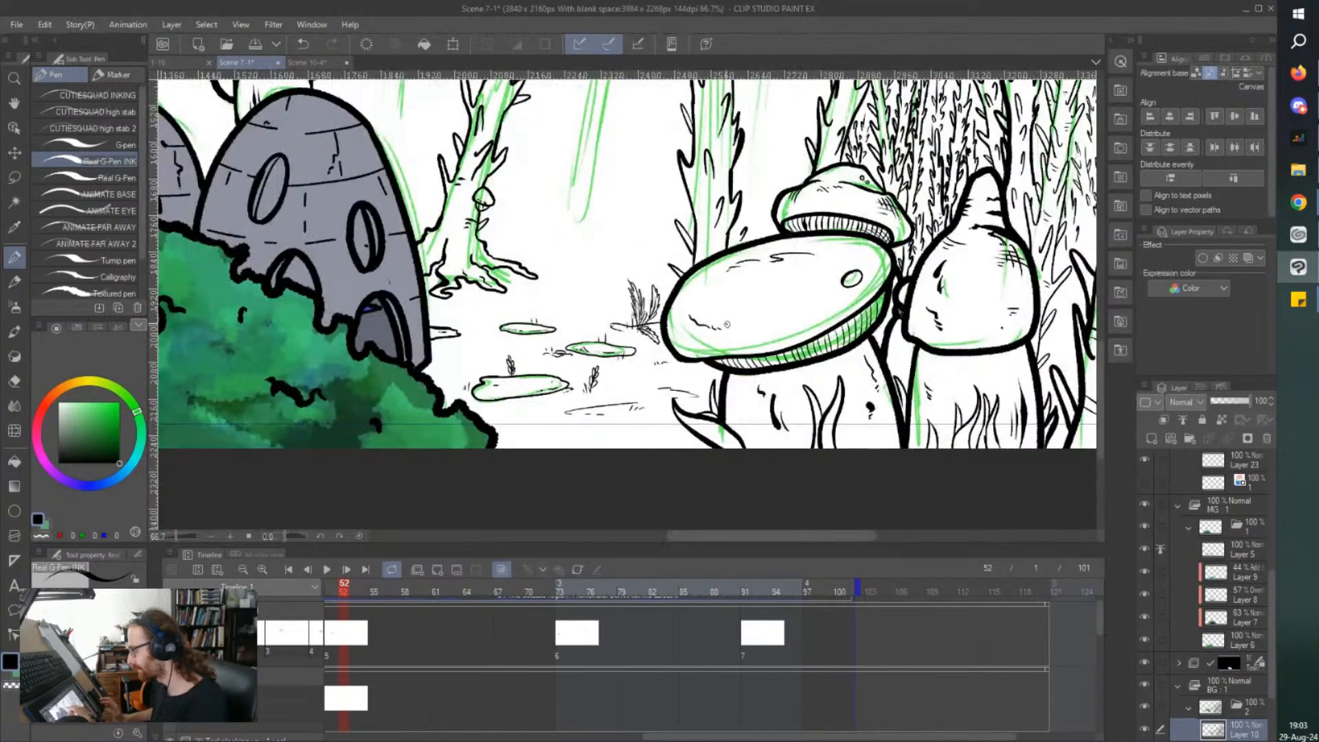
scroll(727, 344, "down", 1)
left_click_drag(544, 123, 543, 206)
scroll(568, 383, "up", 4)
scroll(565, 351, "up", 2)
mouse_move(562, 296)
left_mouse_down()
mouse_move(565, 349)
mouse_move(540, 345)
left_mouse_up()
scroll(536, 340, "down", 3)
left_click_drag(529, 214, 510, 270)
scroll(509, 270, "down", 1)
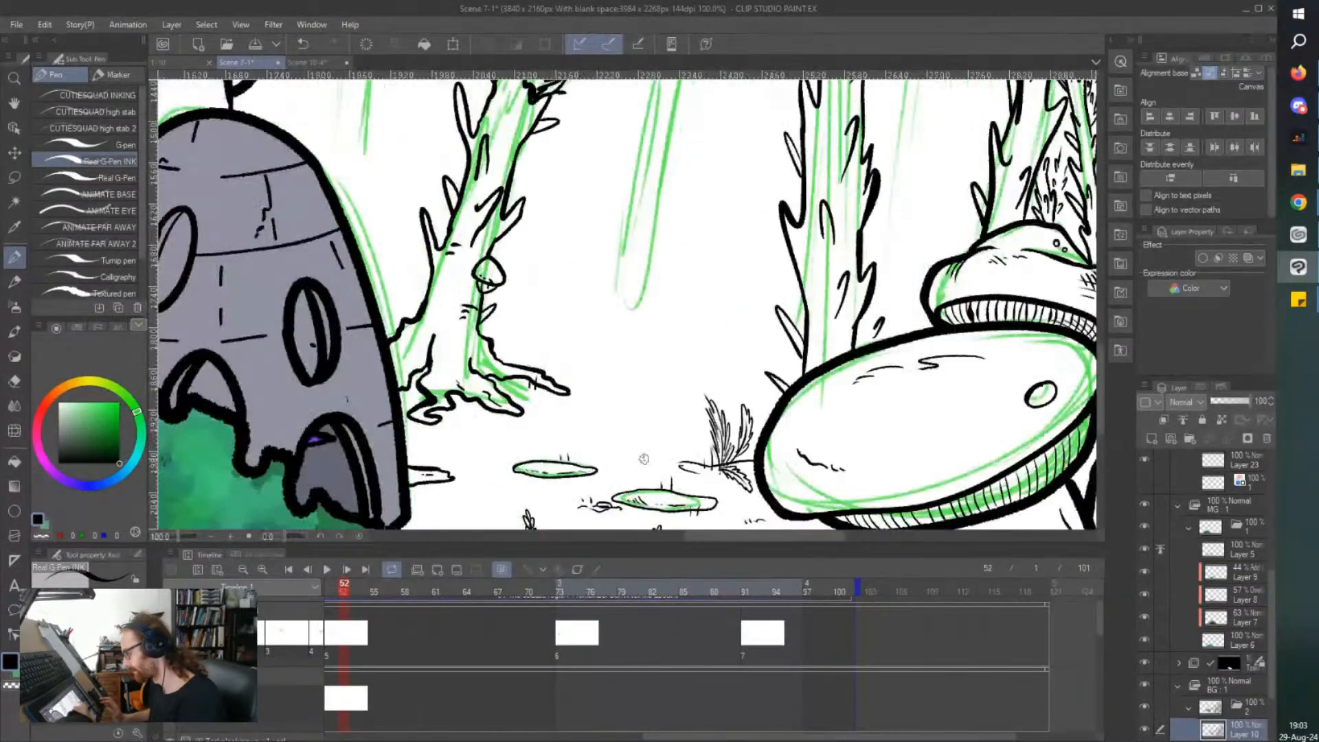
Ink gnarled roots spreading over the ground from the base of the standing thorny trunk behind the flat mushroom.
mouse_move(748, 331)
left_mouse_down()
mouse_move(656, 365)
mouse_move(763, 361)
left_mouse_up()
left_click_drag(676, 396, 783, 389)
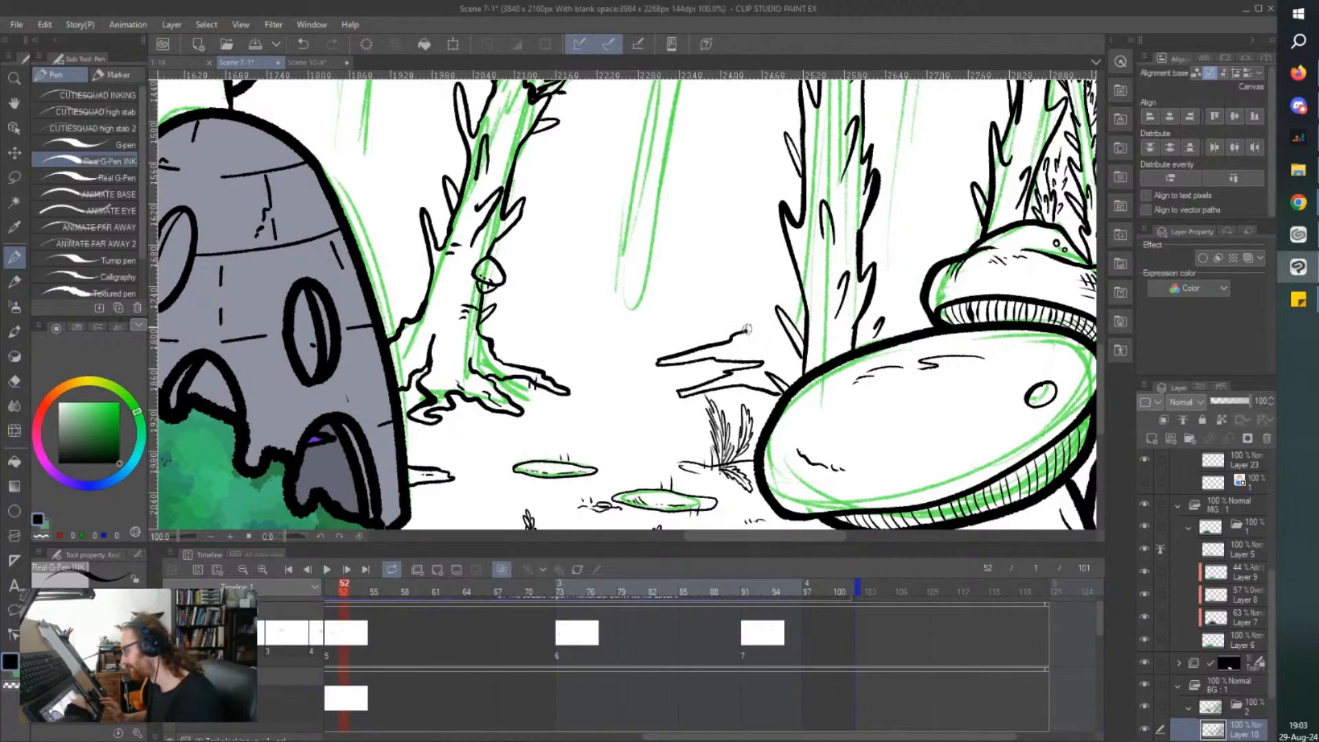
scroll(771, 206, "down", 2)
scroll(771, 207, "down", 1)
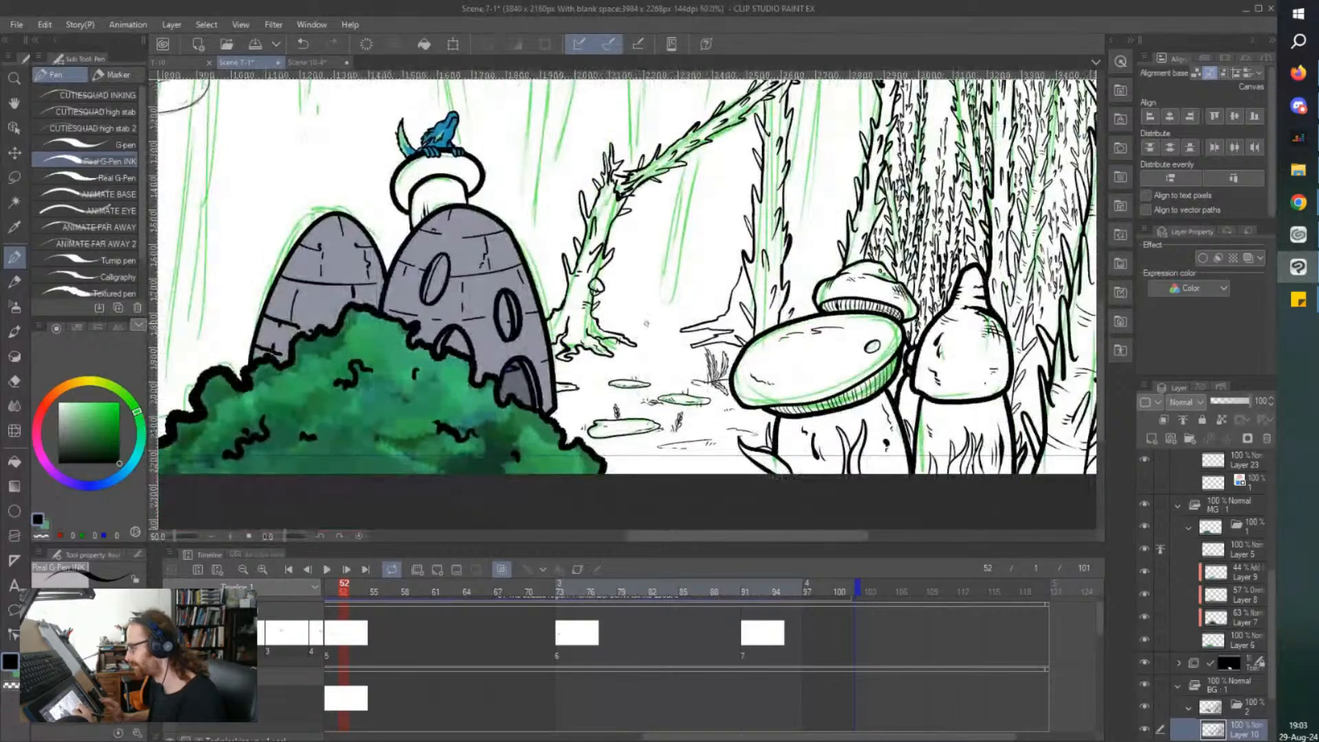
Ink a jagged, spiked stump rising above the new roots against the side of the standing thorny trunk.
scroll(742, 387, "up", 4)
scroll(743, 387, "down", 3)
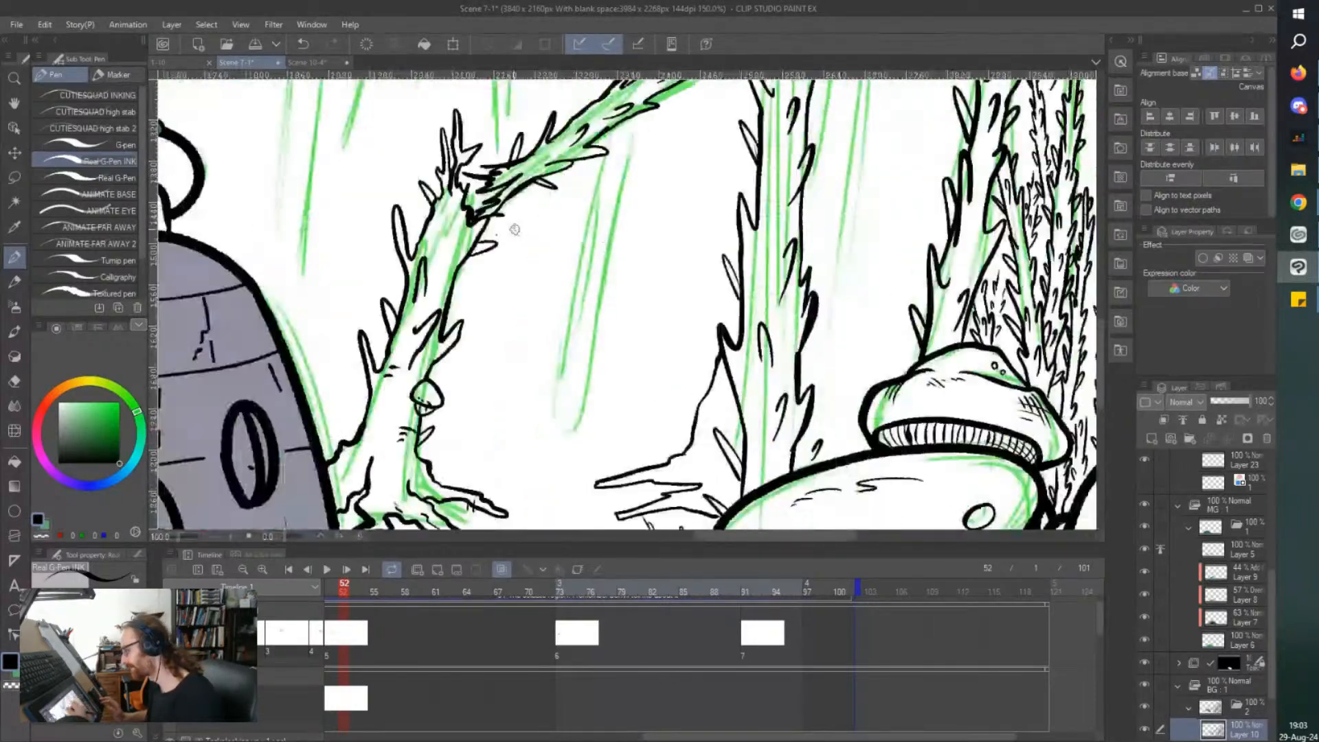
scroll(644, 304, "up", 3)
mouse_move(641, 308)
left_mouse_down()
mouse_move(643, 319)
mouse_move(584, 199)
mouse_move(609, 323)
left_mouse_up()
scroll(609, 323, "down", 3)
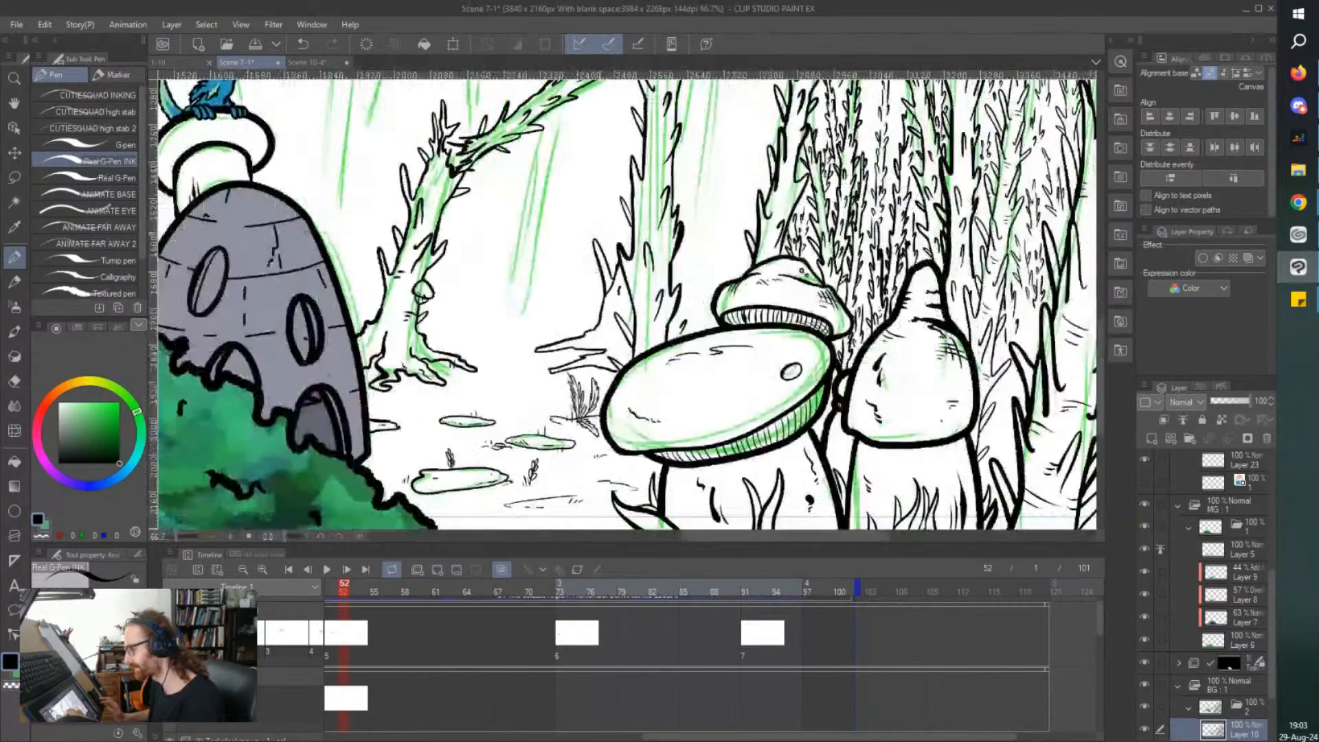
Ink the lower part of a new thorny trunk leaning away from the standing trunk, with spiky edges and inner bark marks.
scroll(568, 205, "up", 3)
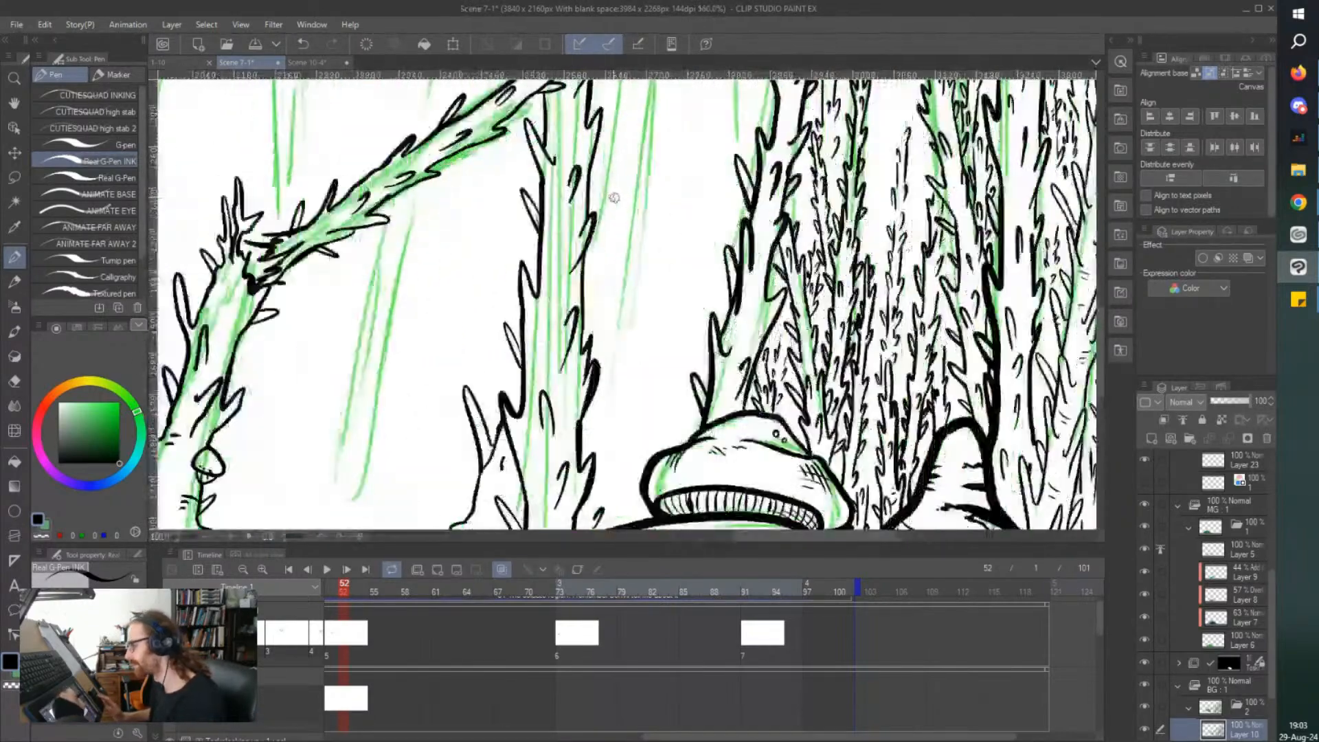
left_click_drag(582, 286, 634, 134)
mouse_move(619, 230)
left_mouse_down()
mouse_move(649, 219)
mouse_move(644, 204)
mouse_move(602, 313)
mouse_move(635, 291)
mouse_move(593, 351)
left_mouse_up()
mouse_move(604, 281)
left_mouse_down()
mouse_move(612, 249)
mouse_move(595, 284)
left_mouse_up()
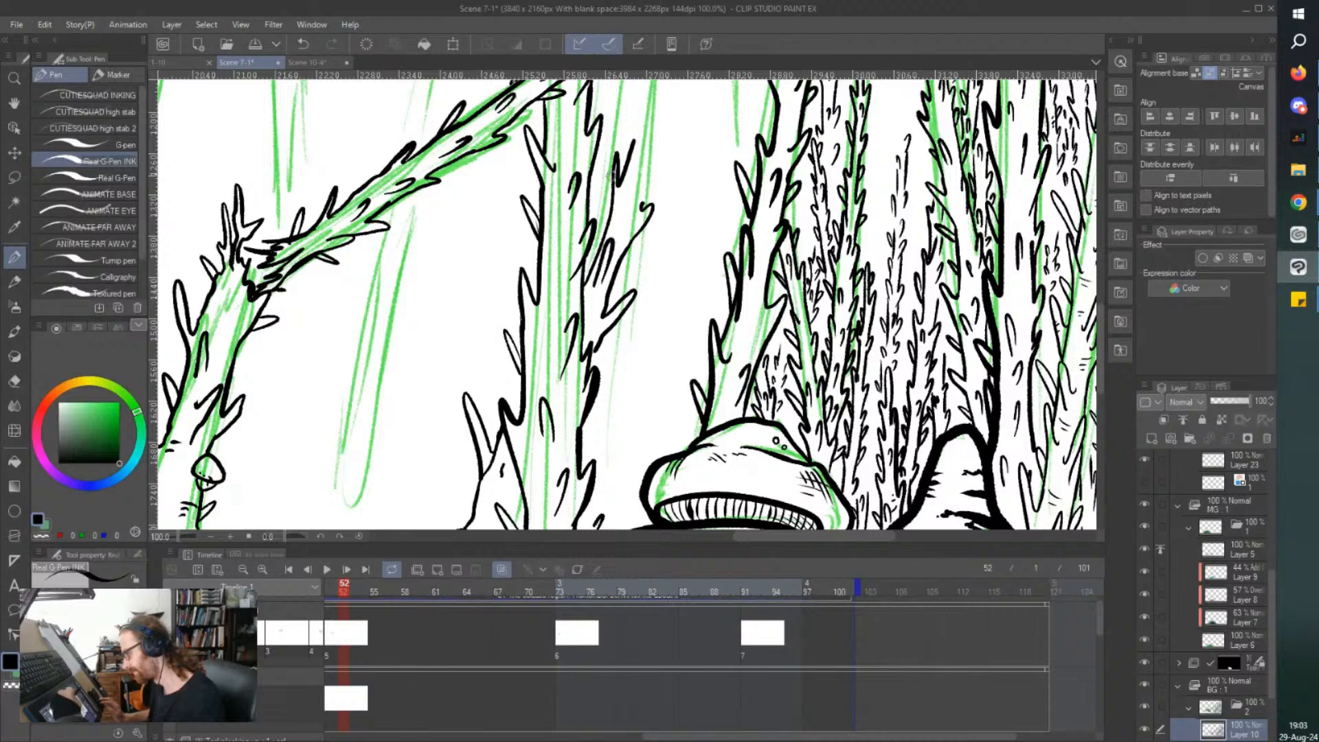
left_click_drag(639, 206, 670, 142)
Continue both edges of the leaning trunk upward with pointed thorns, following the green sketch below the fallen branch's tip.
scroll(672, 138, "up", 5)
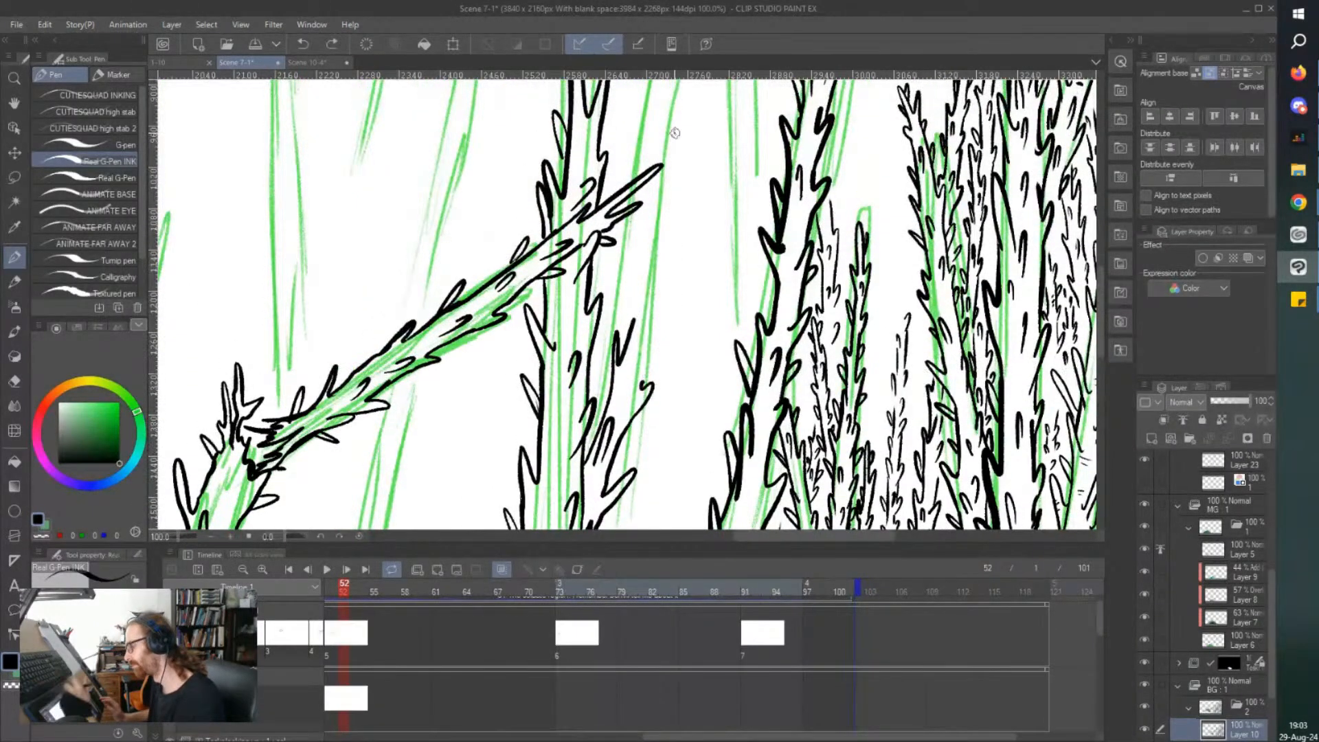
mouse_move(643, 387)
left_mouse_down()
mouse_move(692, 277)
mouse_move(655, 318)
mouse_move(649, 227)
mouse_move(635, 324)
left_mouse_up()
mouse_move(642, 276)
left_mouse_down()
mouse_move(633, 250)
mouse_move(638, 308)
mouse_move(677, 275)
mouse_move(705, 224)
left_mouse_up()
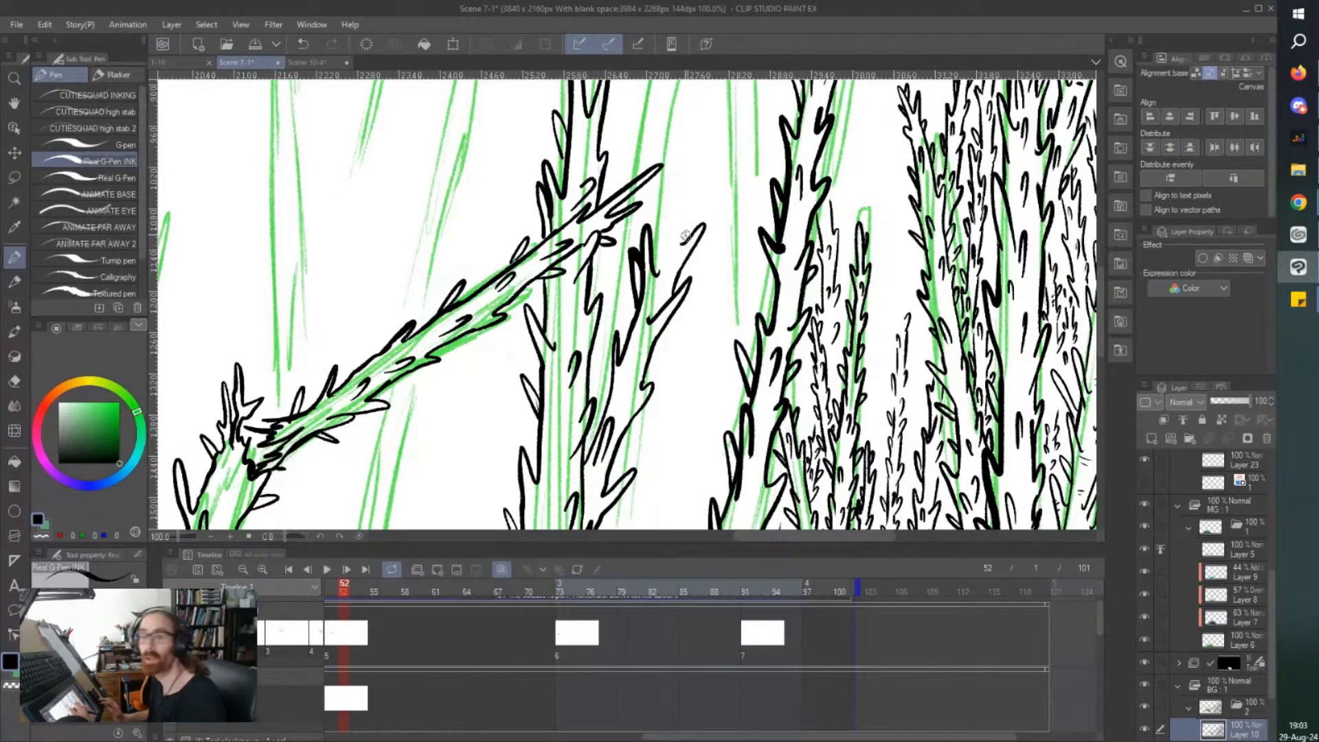
scroll(534, 289, "up", 4)
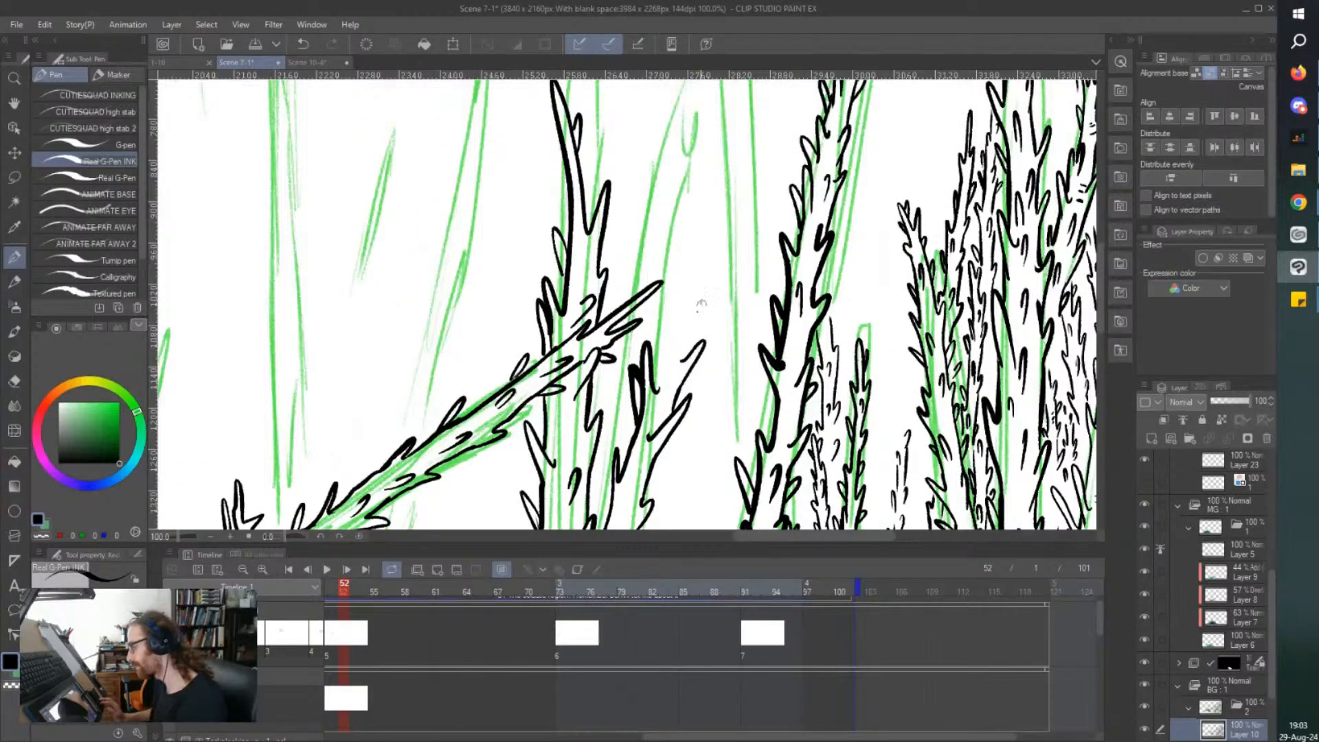
left_click_drag(683, 333, 688, 302)
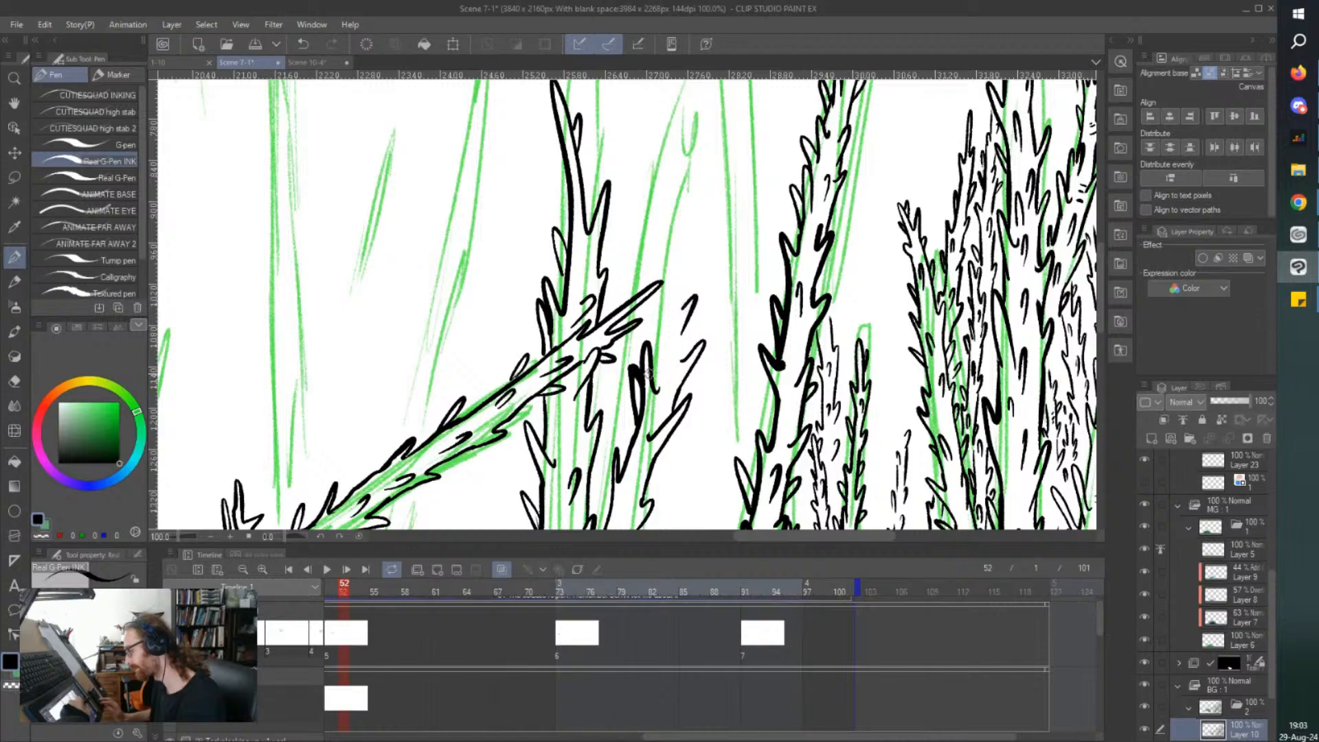
Ink the leaning trunk's left edge up to the fallen branch's tip and end it with a pointed thorn.
mouse_move(651, 378)
left_mouse_down()
mouse_move(664, 277)
mouse_move(664, 292)
left_mouse_up()
scroll(663, 291, "up", 4)
mouse_move(657, 190)
left_mouse_down()
mouse_move(660, 253)
mouse_move(699, 316)
left_mouse_up()
left_click_drag(679, 215, 679, 222)
scroll(679, 220, "down", 2)
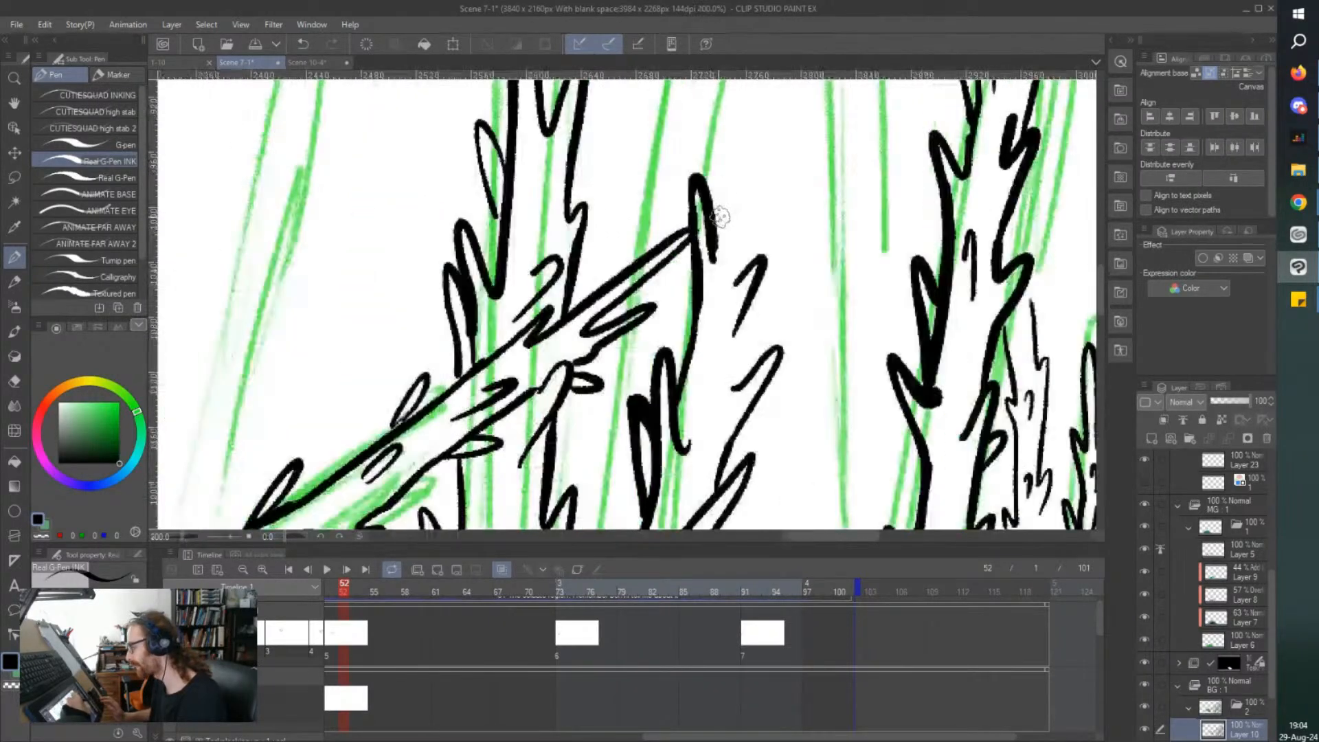
Extend the leaning trunk's right edge upward with a long thorn and add small spikes along its outer side.
mouse_move(727, 353)
left_mouse_down()
mouse_move(746, 271)
mouse_move(787, 195)
left_mouse_up()
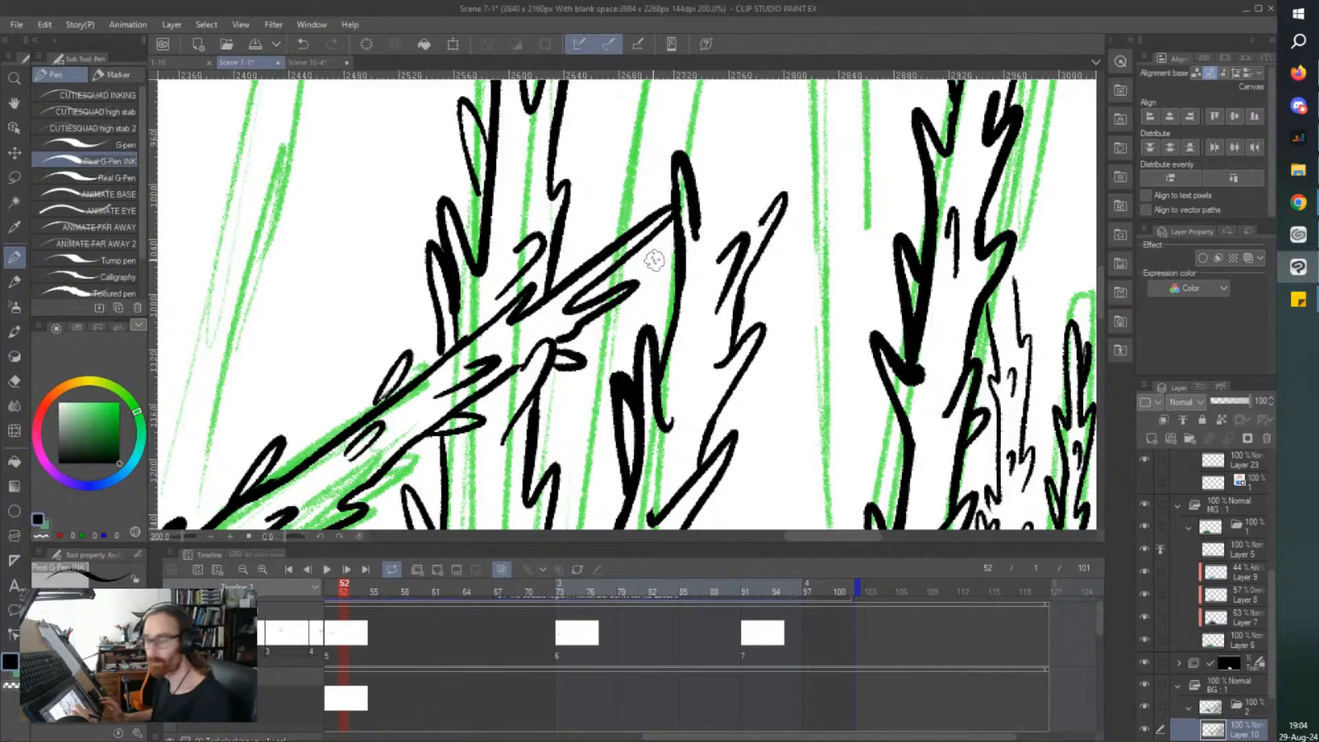
mouse_move(723, 415)
left_mouse_down()
mouse_move(746, 402)
mouse_move(724, 420)
left_mouse_up()
scroll(741, 384, "down", 1)
scroll(663, 377, "down", 1)
scroll(660, 463, "up", 2)
left_click_drag(682, 514, 691, 492)
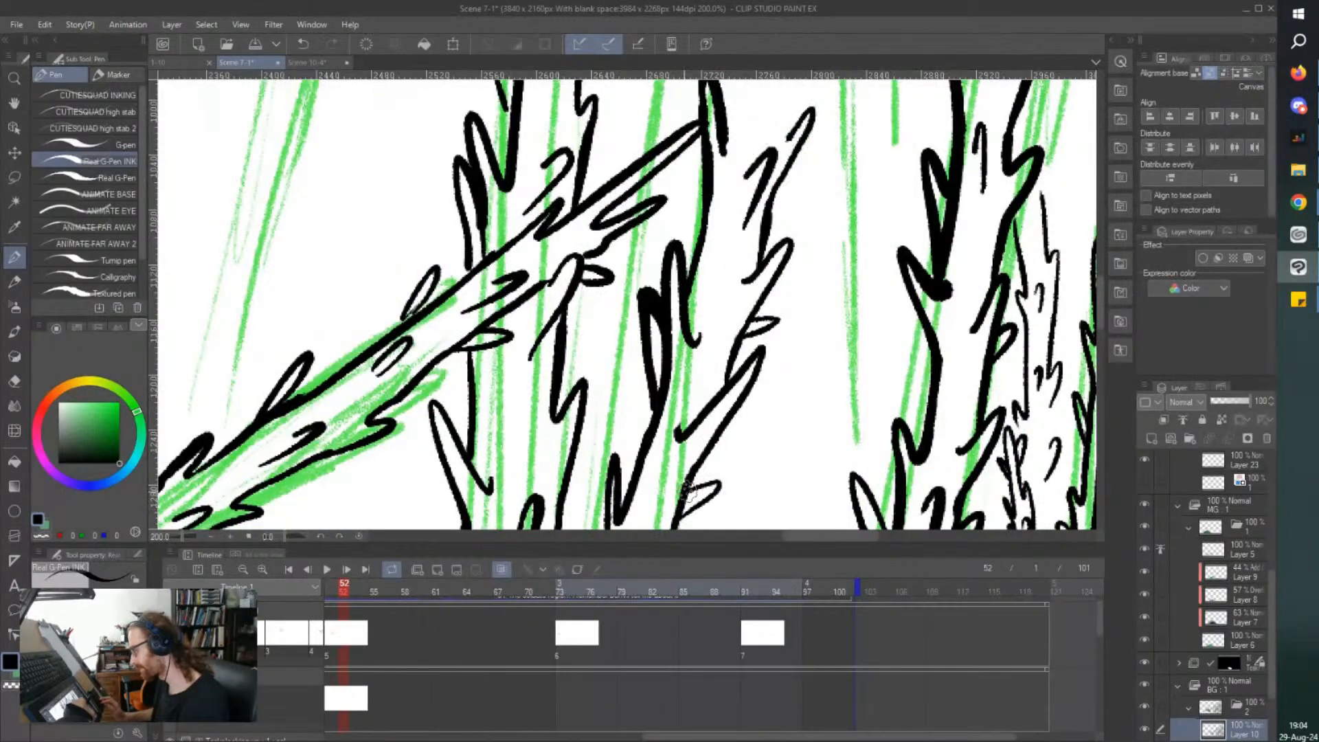
Add small thorn and bark strokes inside the lower section of the leaning trunk.
scroll(690, 491, "down", 2)
scroll(598, 288, "down", 2)
scroll(654, 386, "up", 2)
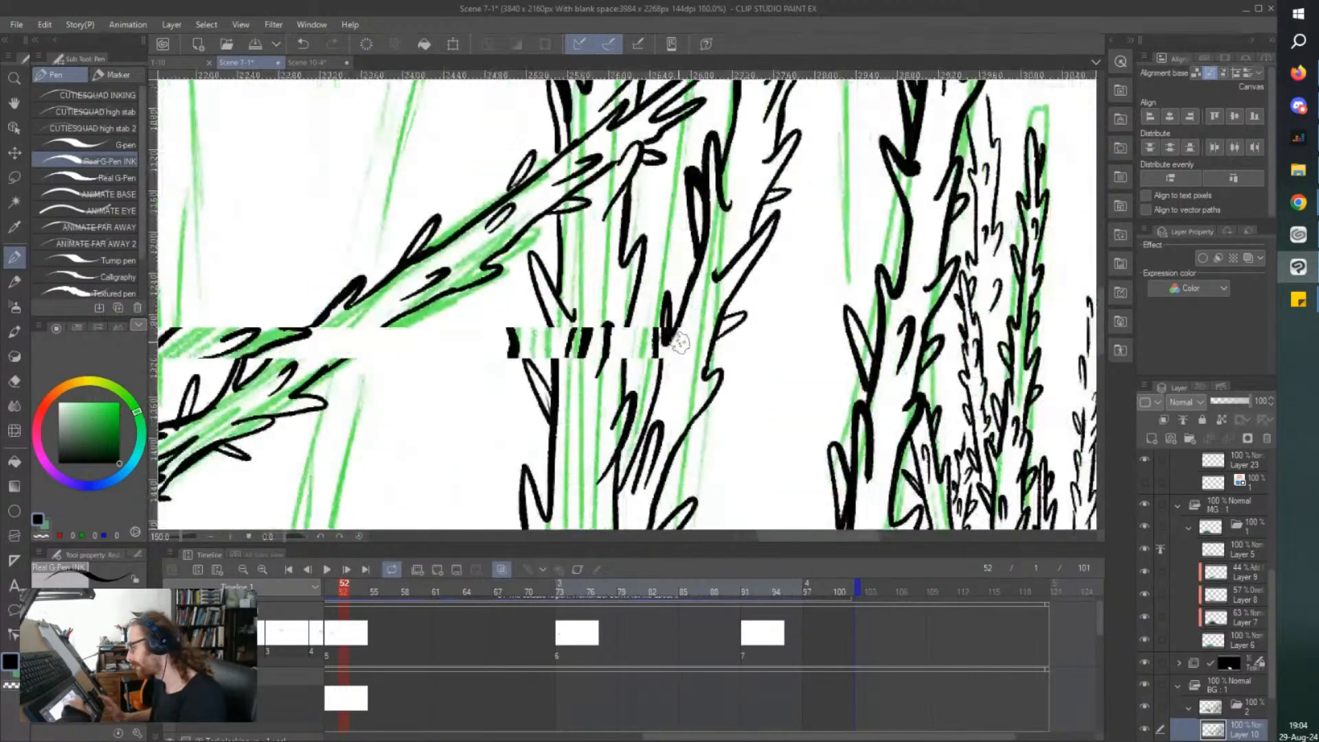
mouse_move(648, 404)
left_mouse_down()
mouse_move(641, 424)
mouse_move(710, 379)
mouse_move(702, 358)
left_mouse_up()
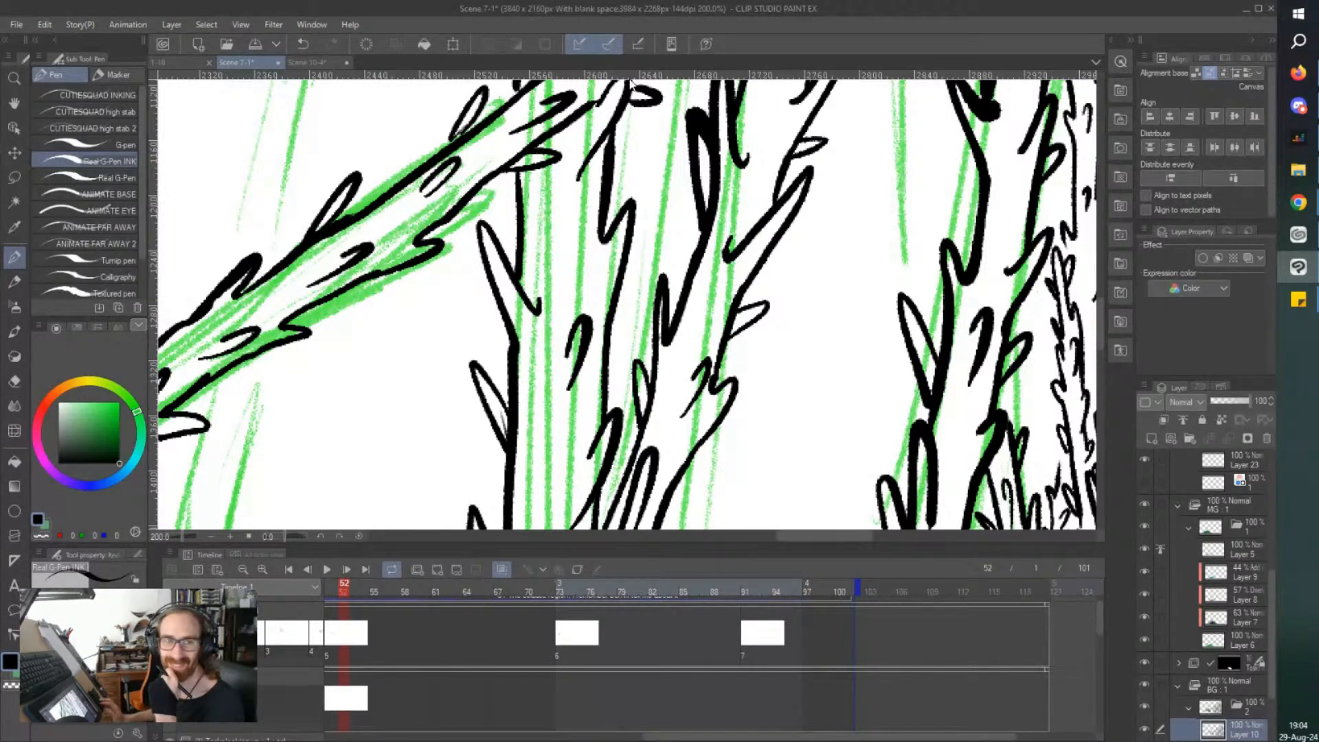
Extend both edges of the leaning trunk above the fallen branch's tip, with thorns and short inner bark strokes.
scroll(631, 83, "up", 5)
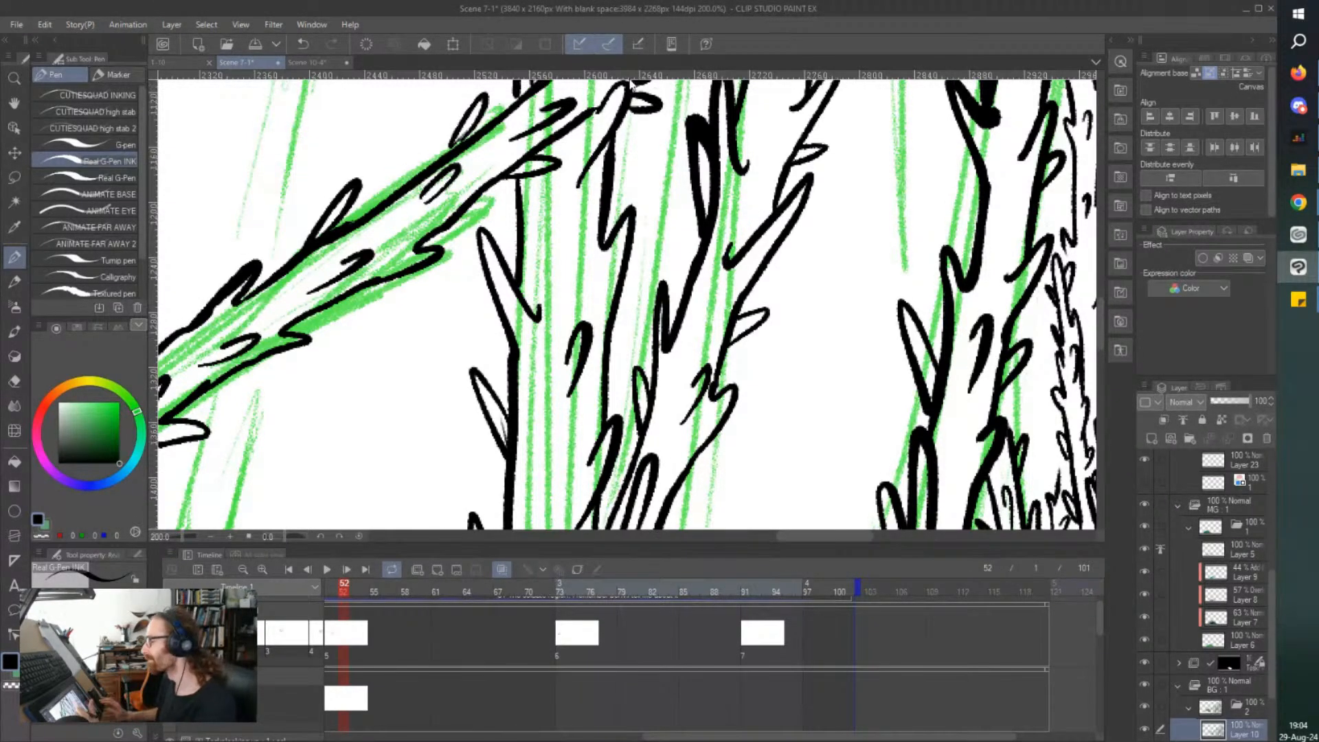
scroll(631, 82, "up", 8)
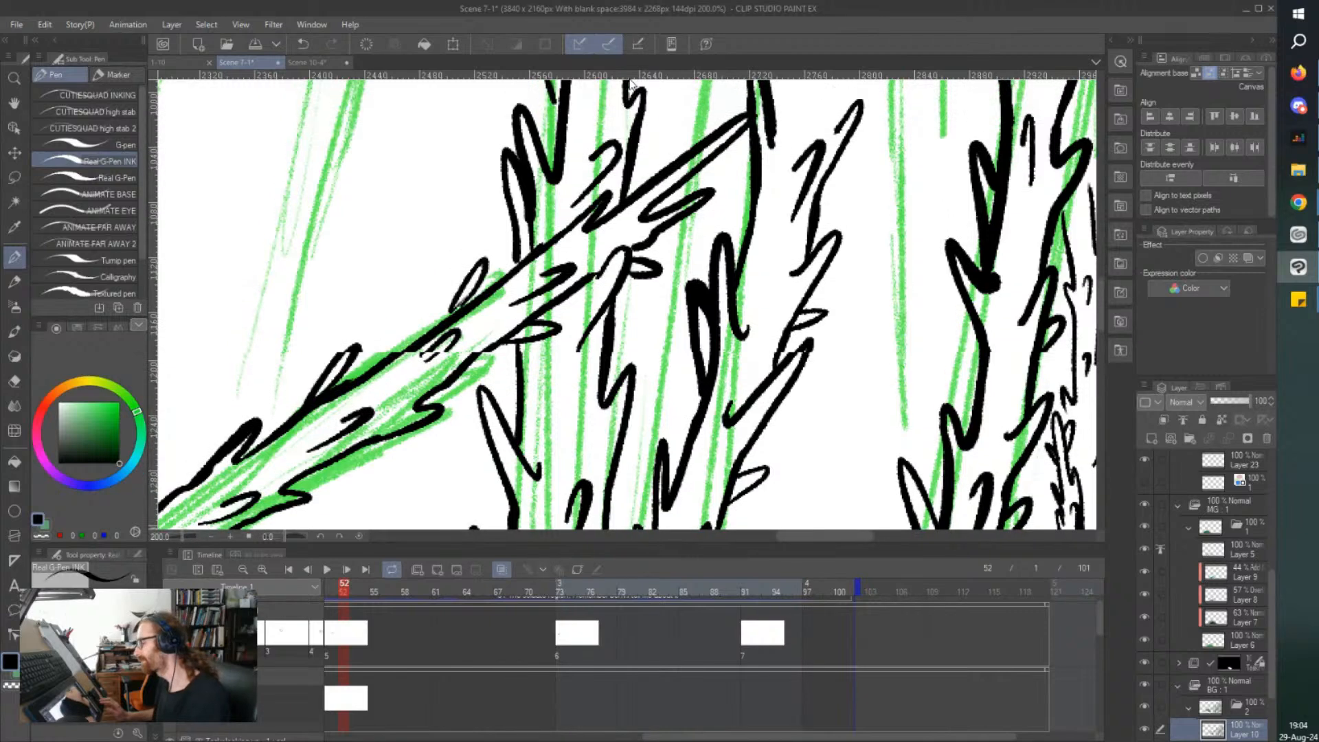
scroll(792, 163, "up", 5)
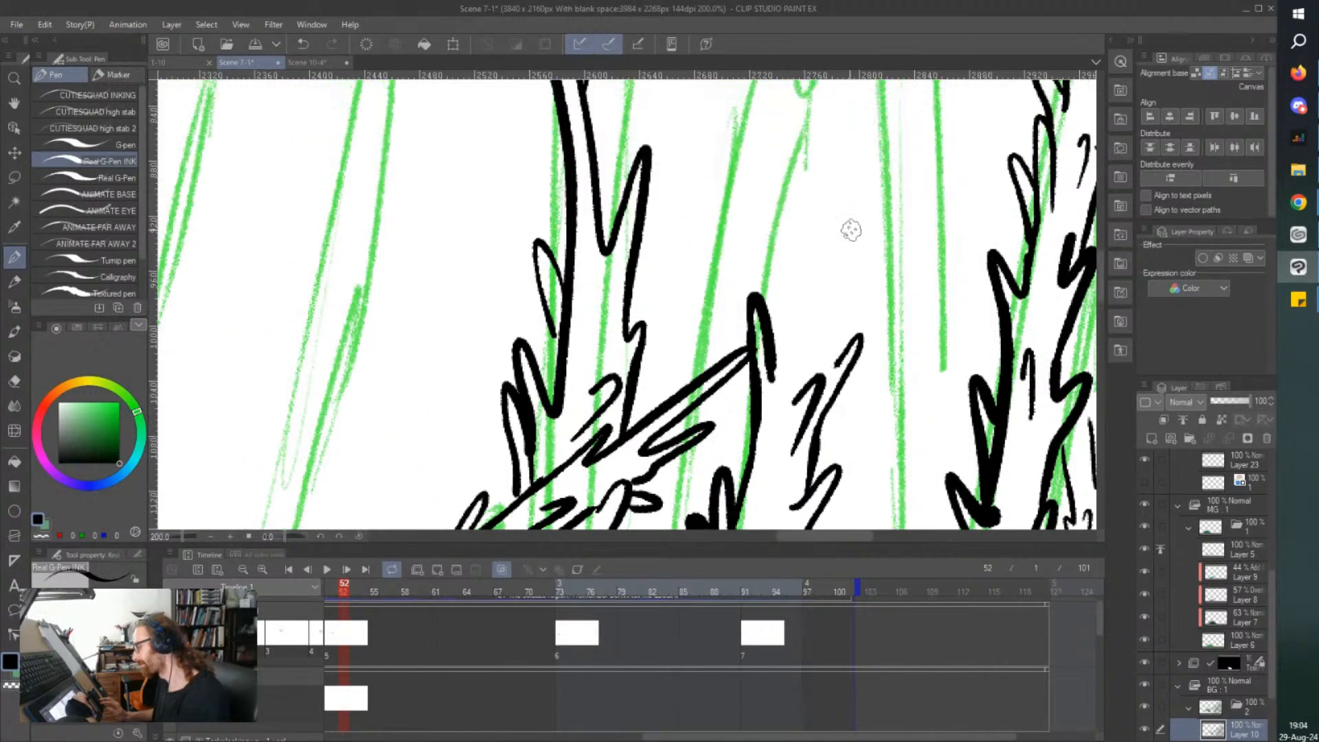
left_click_drag(835, 440, 880, 267)
mouse_move(768, 412)
left_mouse_down()
mouse_move(803, 267)
mouse_move(793, 154)
mouse_move(821, 189)
left_mouse_up()
mouse_move(797, 287)
left_mouse_down()
mouse_move(787, 253)
mouse_move(787, 326)
left_mouse_up()
left_click_drag(757, 224, 748, 203)
left_click_drag(780, 318, 767, 296)
key("ctrl+minus")
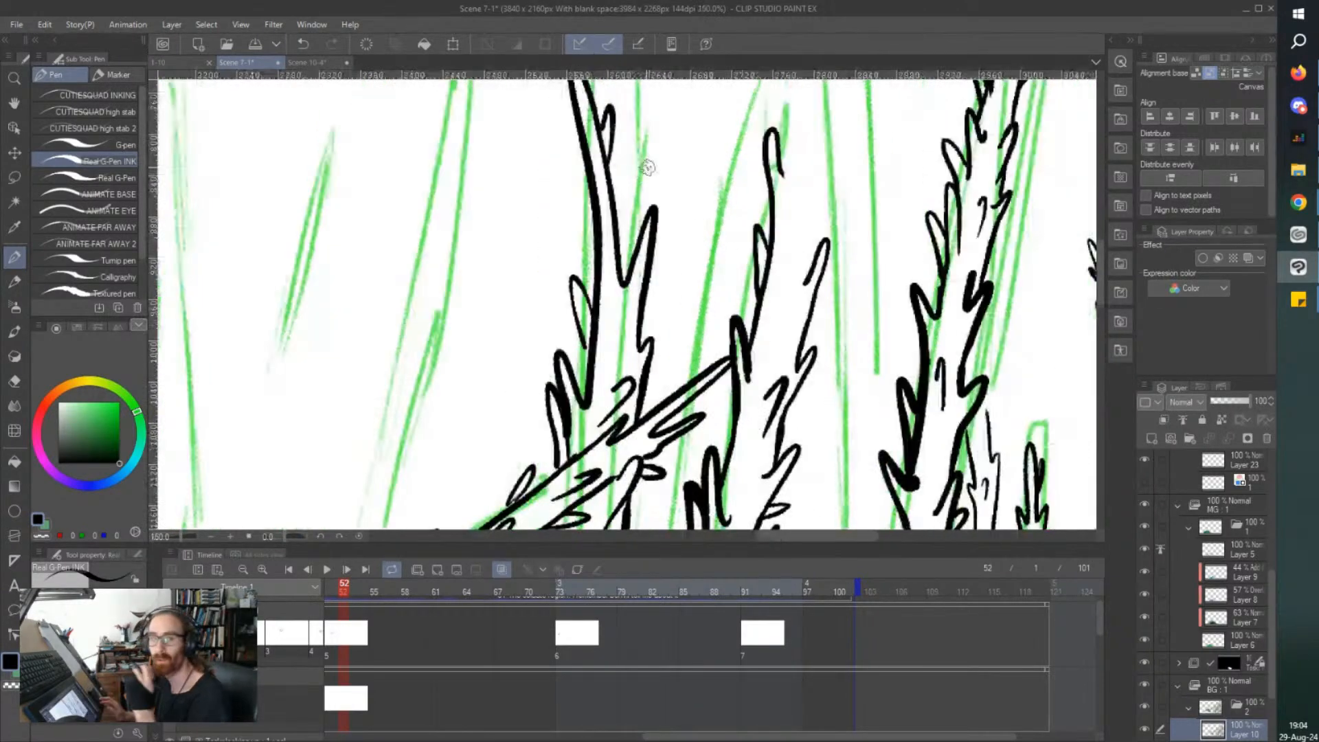
Continue the leaning trunk toward its top, adding more thorns along the left edge and a spike on the right edge.
scroll(647, 167, "up", 5)
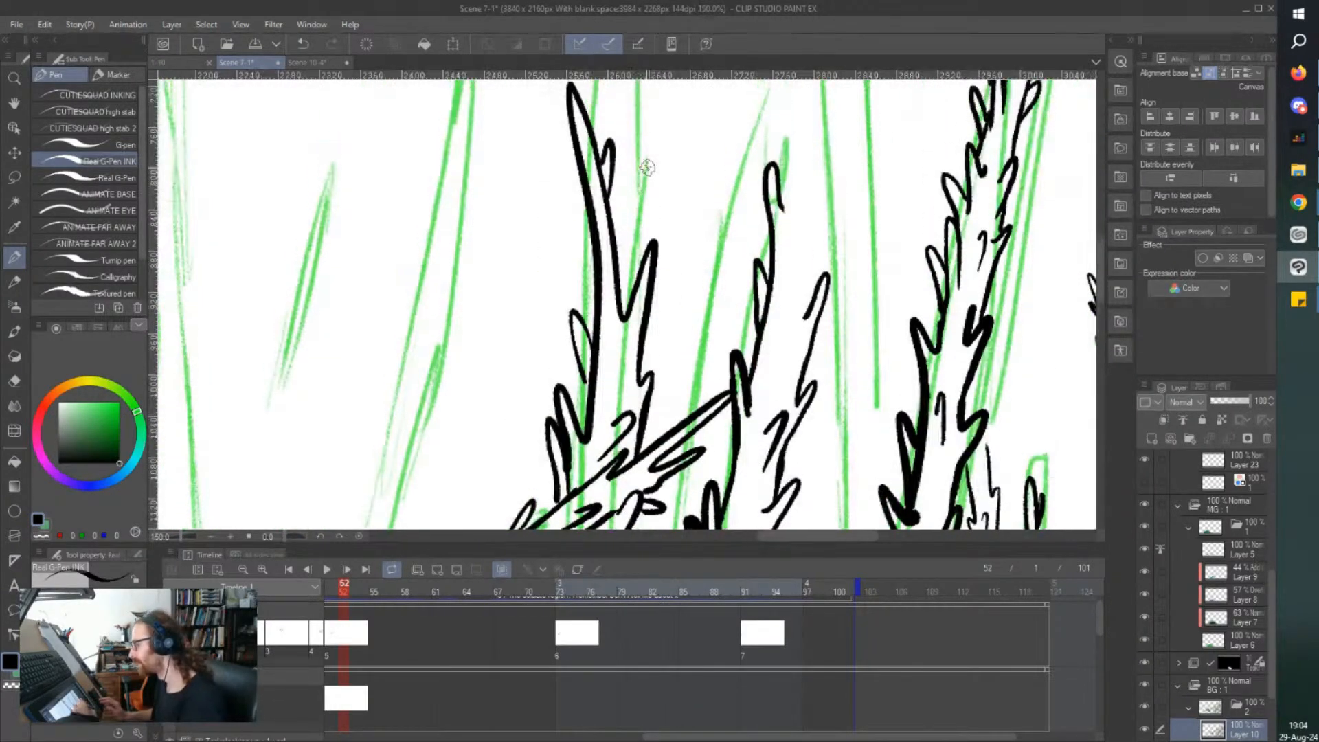
mouse_move(820, 437)
left_mouse_down()
mouse_move(864, 329)
mouse_move(845, 350)
left_mouse_up()
mouse_move(808, 411)
left_mouse_down()
mouse_move(826, 357)
mouse_move(789, 361)
mouse_move(807, 236)
mouse_move(816, 277)
left_mouse_up()
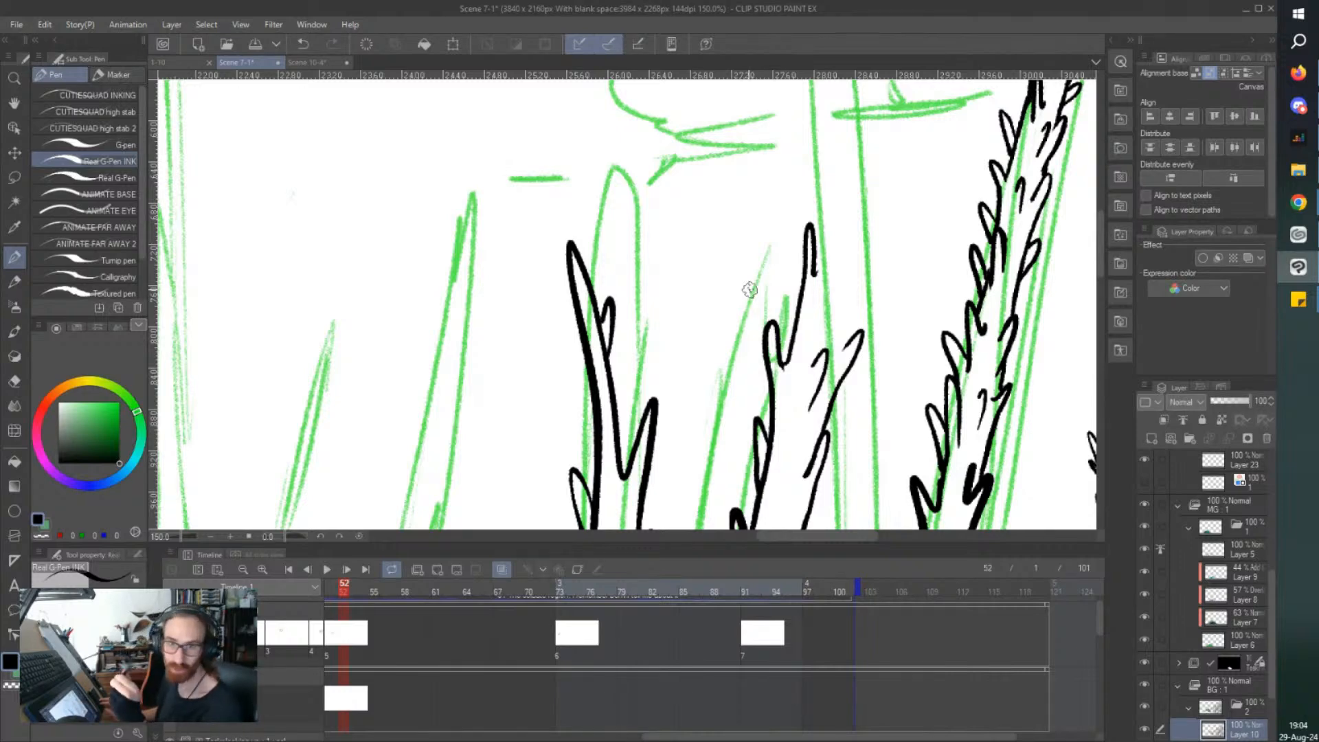
left_click_drag(789, 321, 793, 249)
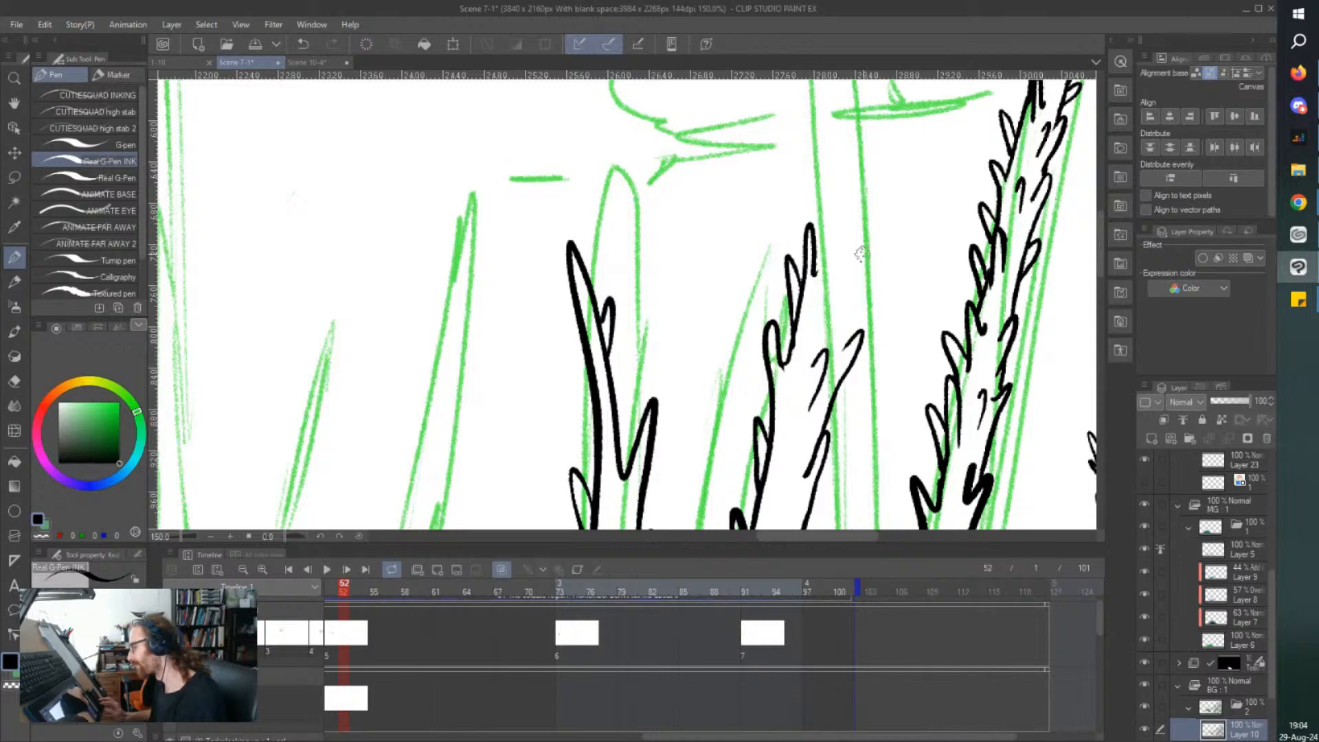
Ink the leaning trunk's upper edges up to a pointed tip, with thorns along both sides.
mouse_move(840, 304)
left_mouse_down()
mouse_move(860, 250)
mouse_move(842, 346)
left_mouse_up()
left_click_drag(840, 301, 864, 252)
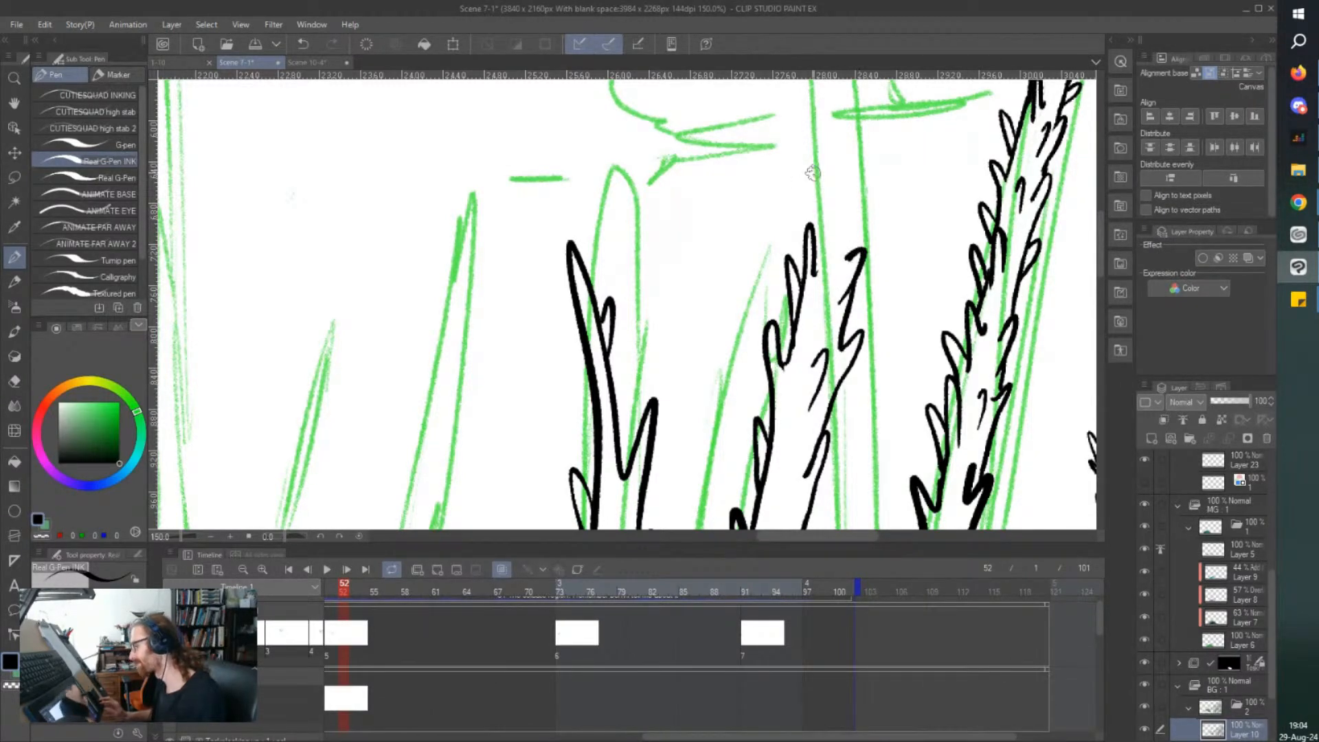
scroll(747, 389, "up", 3)
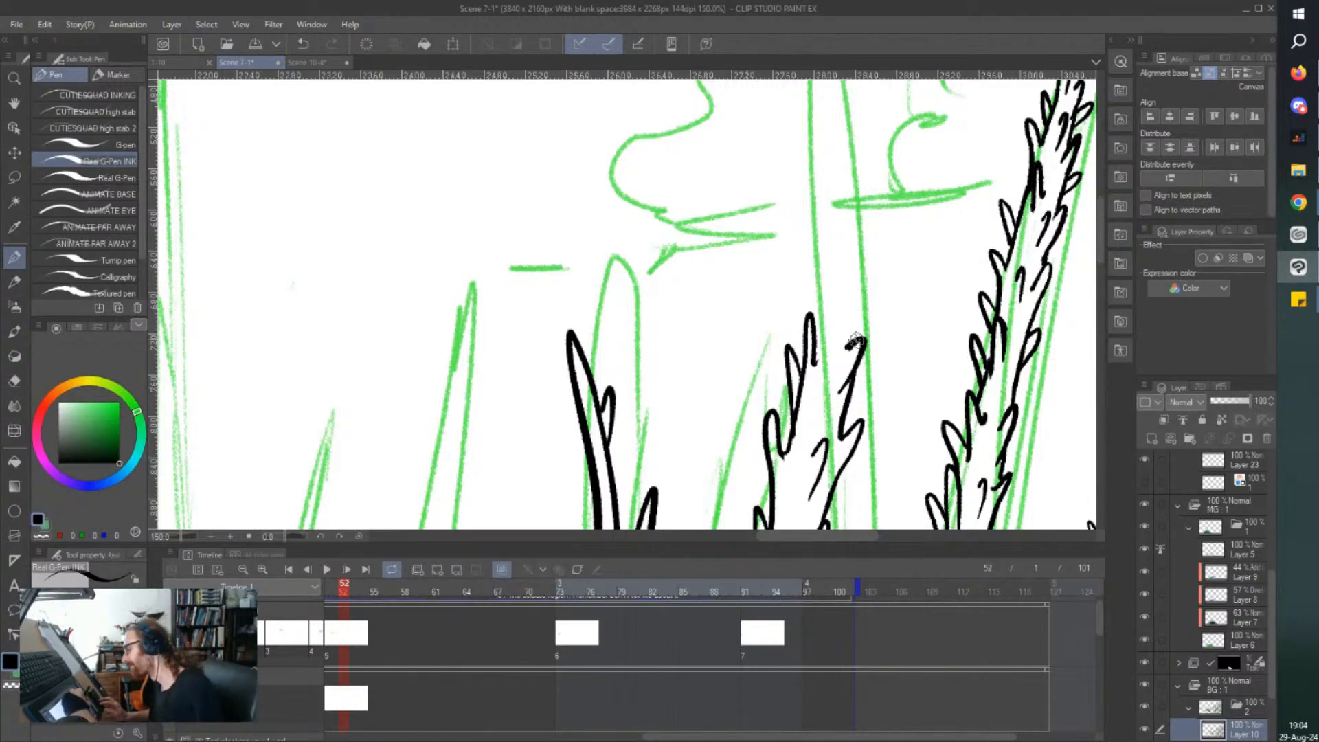
mouse_move(856, 336)
left_mouse_down()
mouse_move(885, 237)
mouse_move(883, 224)
mouse_move(856, 277)
mouse_move(898, 101)
mouse_move(836, 240)
mouse_move(827, 215)
mouse_move(814, 344)
left_mouse_up()
left_click_drag(831, 296, 814, 261)
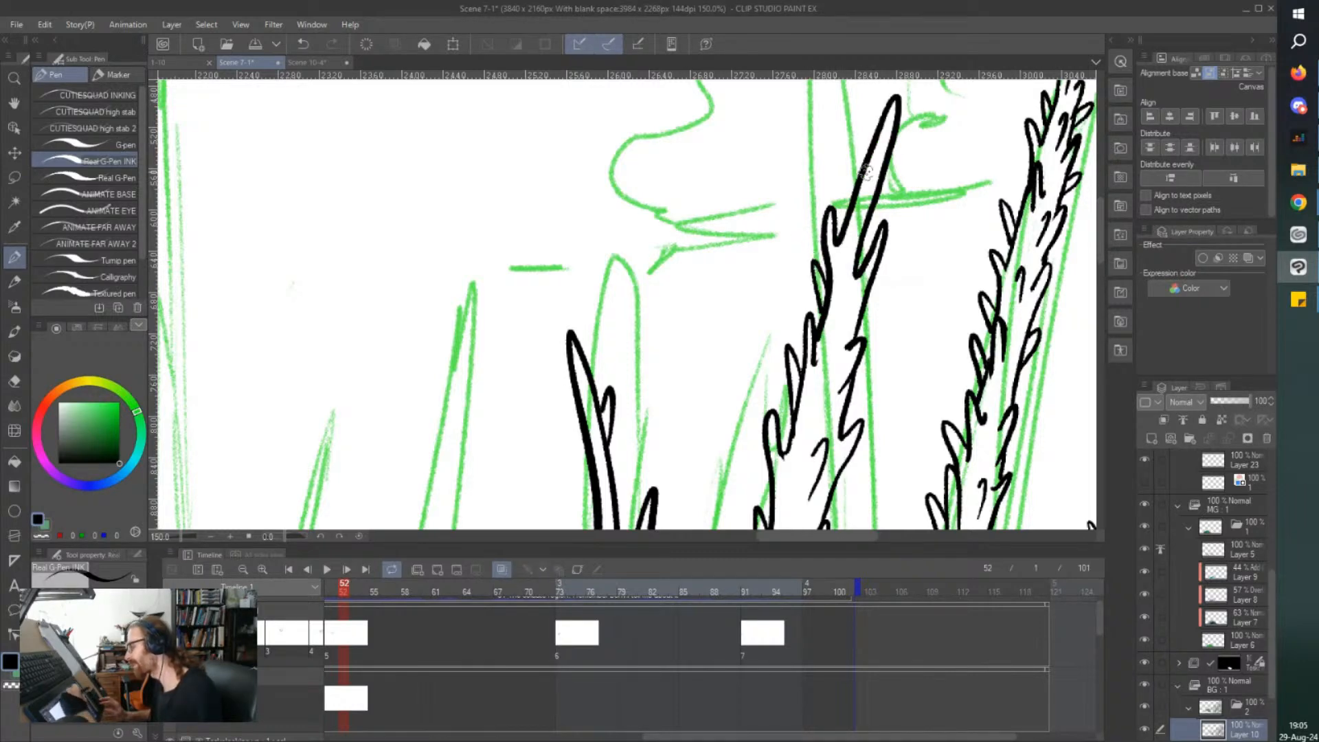
mouse_move(871, 213)
left_mouse_down()
mouse_move(897, 161)
mouse_move(852, 204)
left_mouse_up()
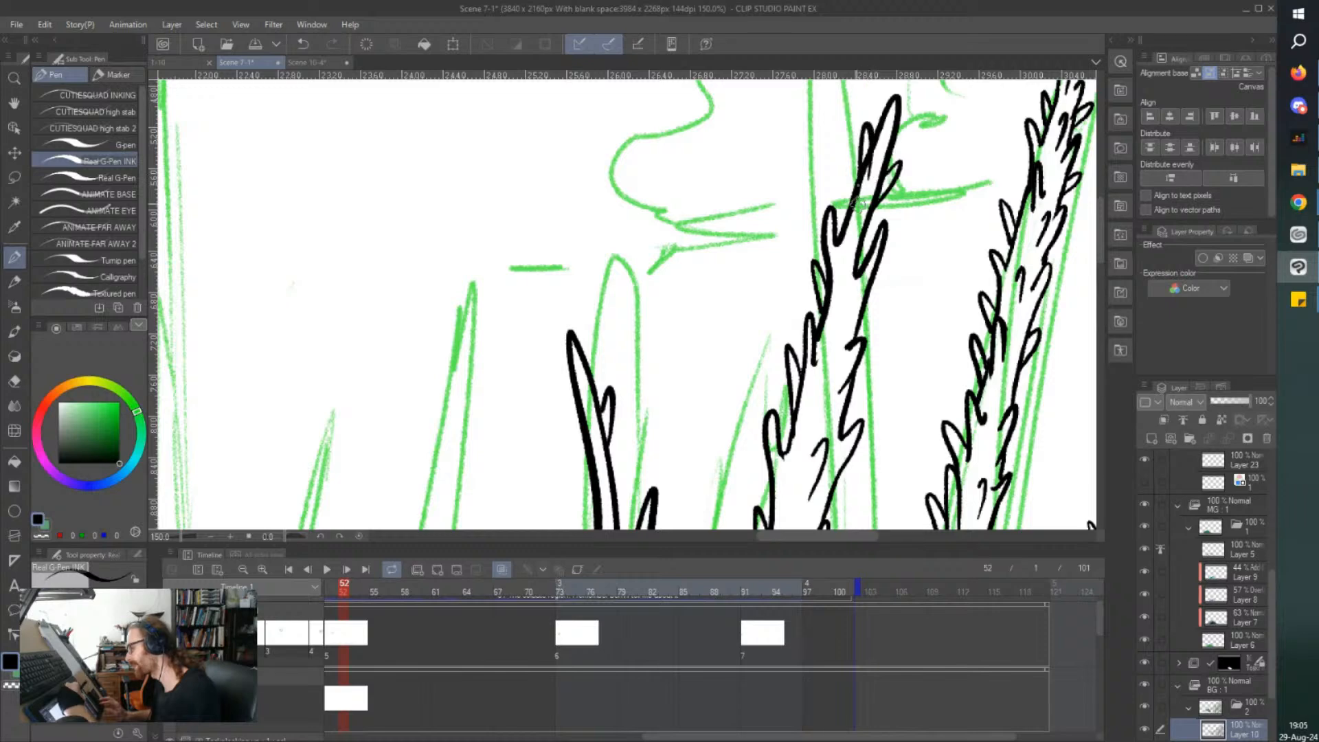
Erase the overlapping line at the base of the thorn near the leaning trunk's tip and re-ink that spot.
scroll(873, 154, "up", 3)
key("e")
left_click_drag(871, 161, 854, 223)
key("p")
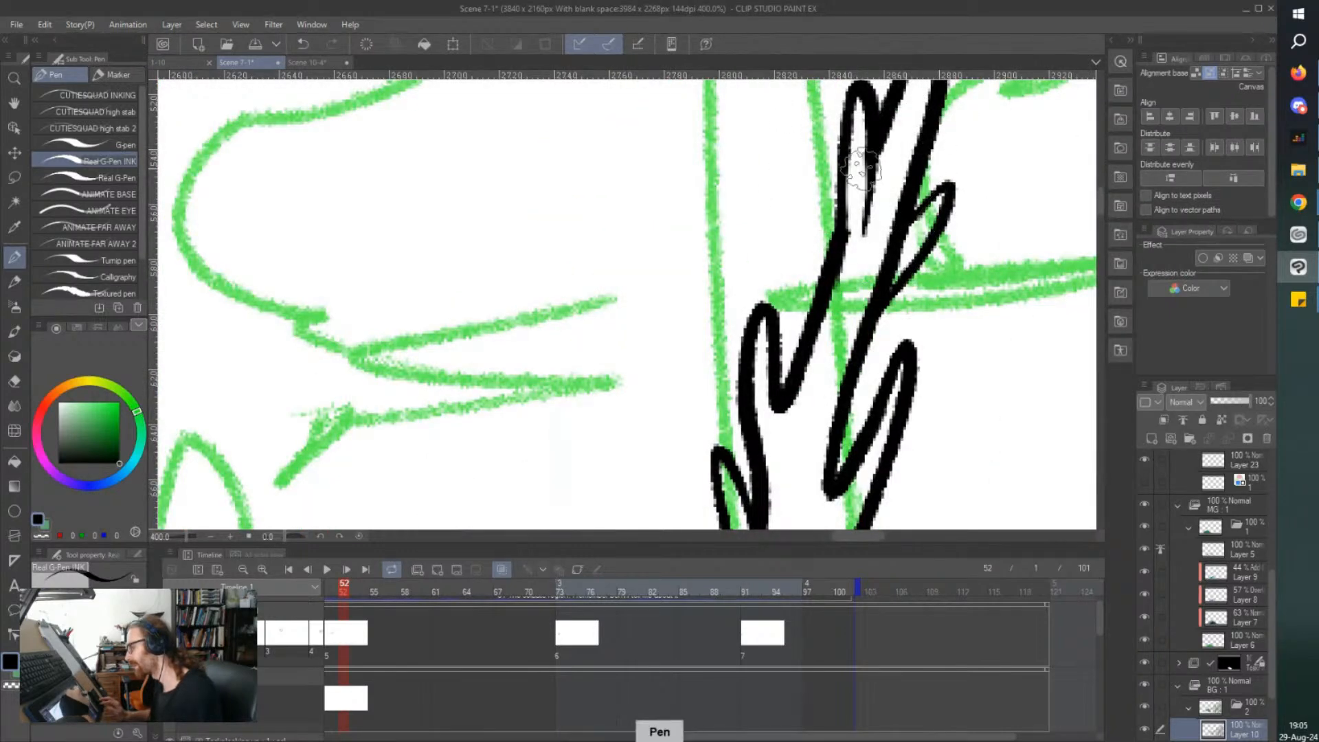
mouse_move(848, 129)
left_mouse_down()
mouse_move(836, 227)
mouse_move(790, 262)
left_mouse_up()
Add short bark strokes inside the upper section of the leaning trunk.
scroll(795, 195, "down", 2)
mouse_move(855, 343)
left_mouse_down()
mouse_move(816, 407)
mouse_move(824, 375)
left_mouse_up()
left_click_drag(790, 442, 775, 460)
left_click_drag(809, 367, 788, 395)
scroll(737, 465, "down", 2)
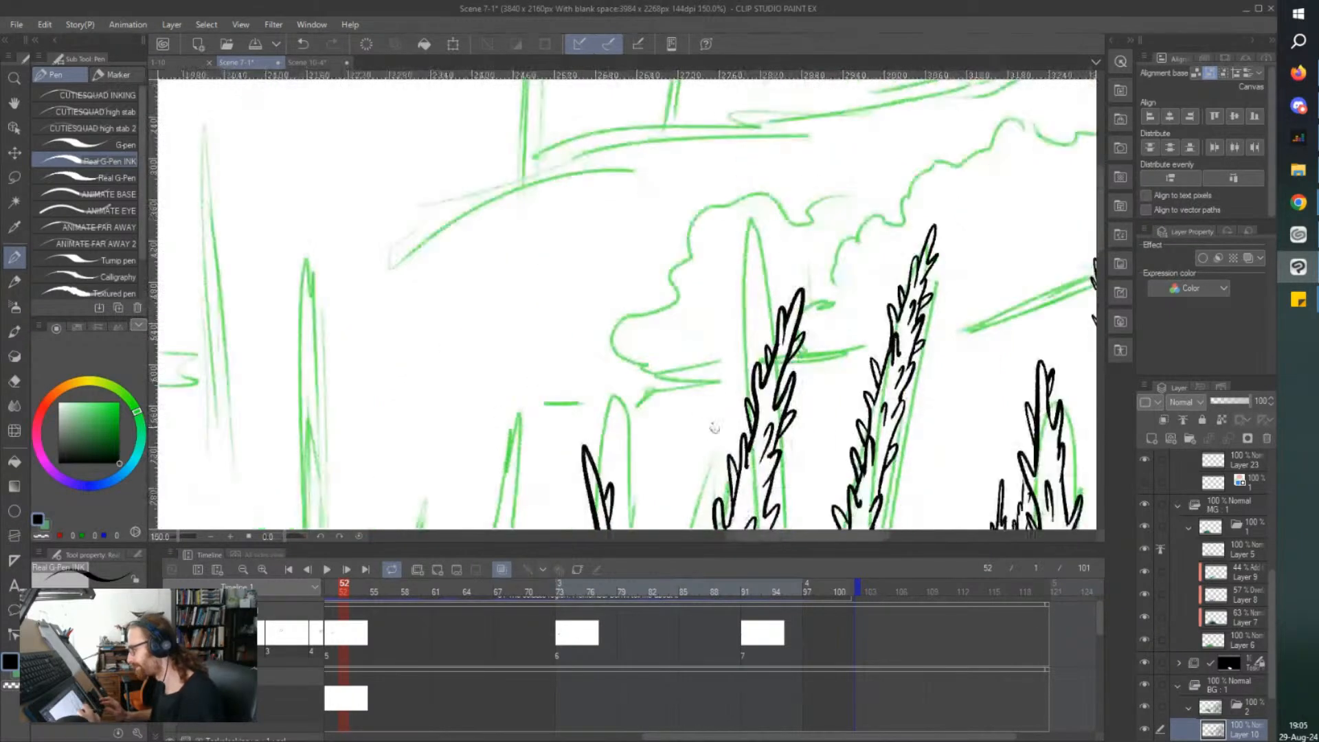
Add short bark strokes inside the leaning trunk near the fallen branch's tip and small thorns on the upright trunk beside it.
scroll(708, 410, "down", 5)
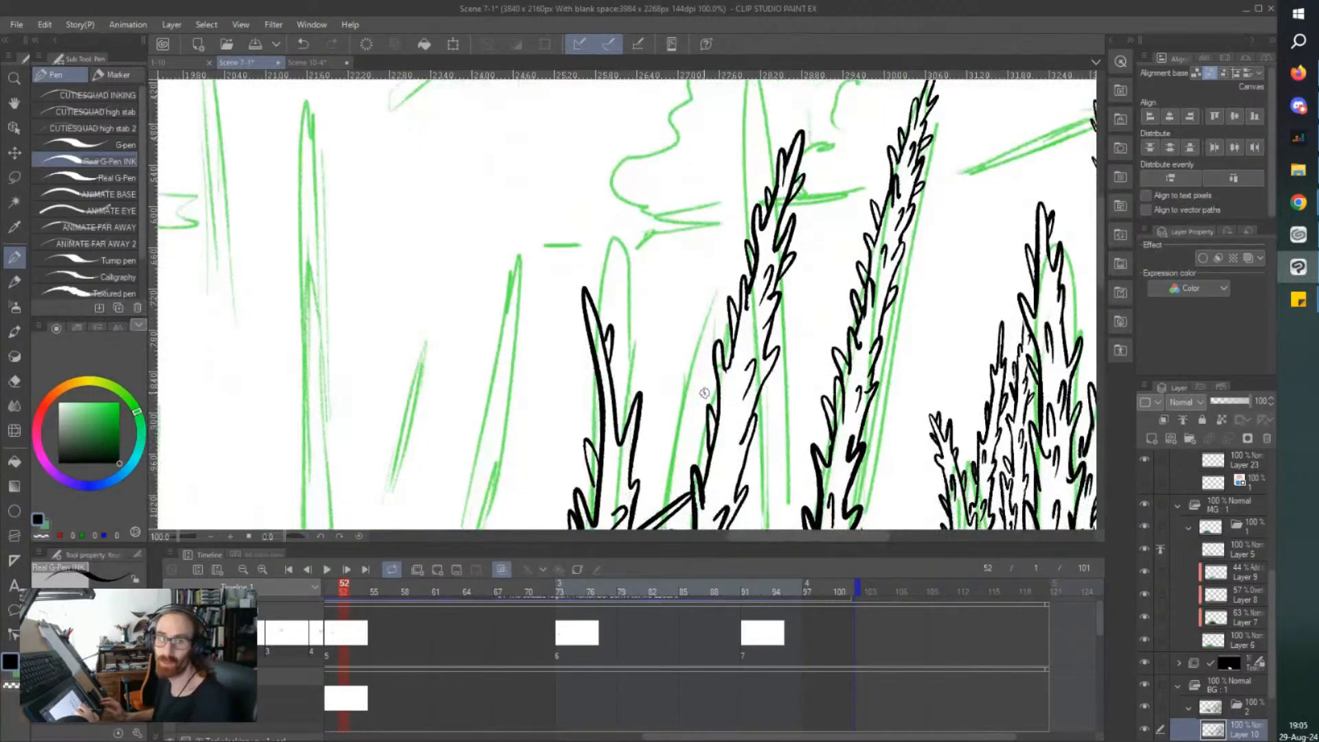
scroll(708, 375, "up", 1)
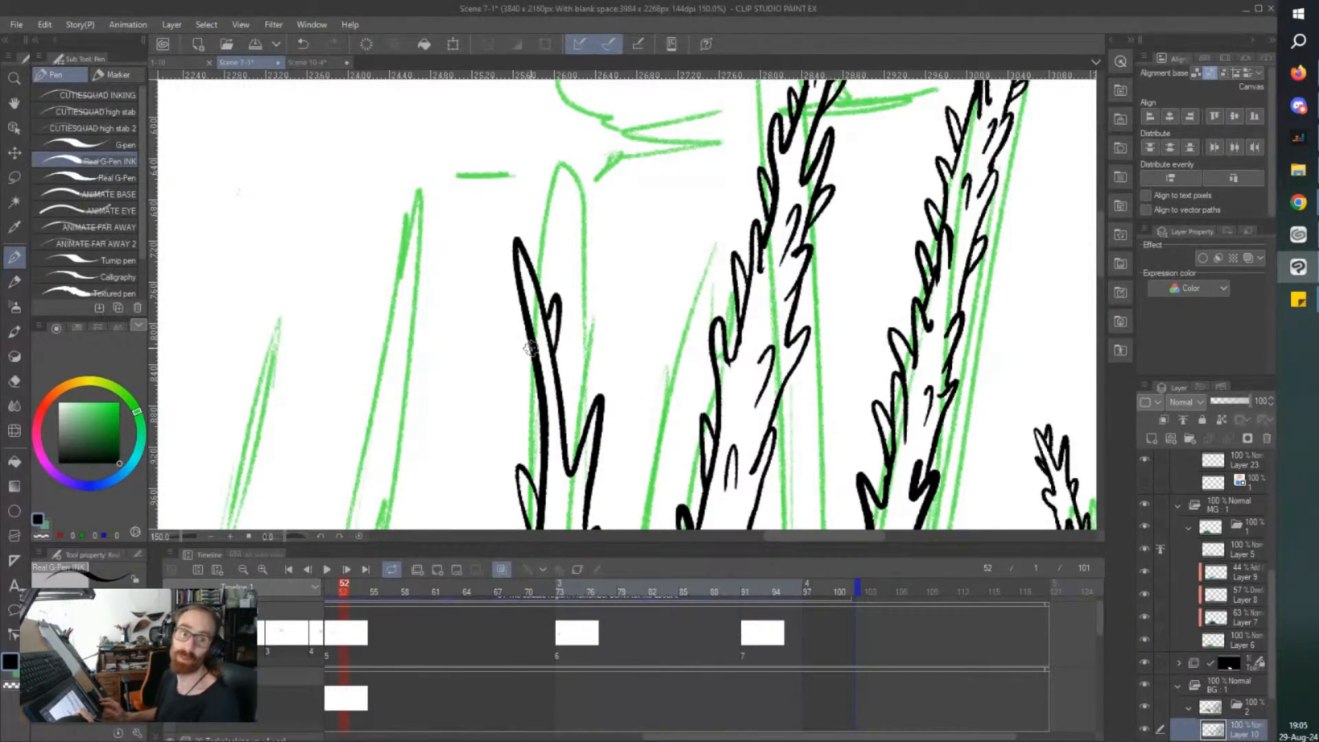
scroll(572, 374, "down", 5)
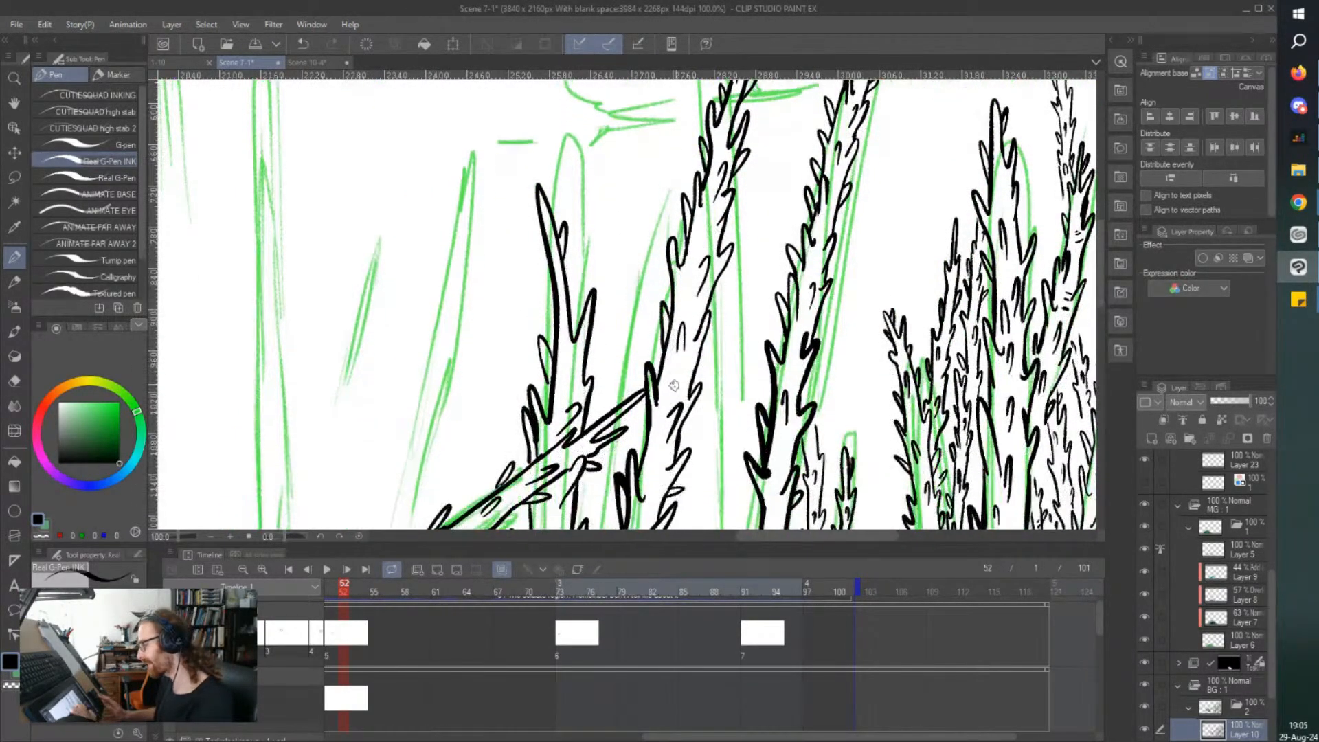
scroll(670, 395, "up", 1)
left_click_drag(669, 401, 658, 382)
mouse_move(647, 512)
left_mouse_down()
mouse_move(644, 472)
mouse_move(636, 510)
left_mouse_up()
scroll(586, 351, "down", 1)
mouse_move(521, 359)
left_mouse_down()
mouse_move(507, 215)
mouse_move(464, 285)
mouse_move(453, 261)
mouse_move(473, 347)
left_mouse_up()
mouse_move(447, 303)
left_mouse_down()
mouse_move(465, 383)
mouse_move(490, 360)
left_mouse_up()
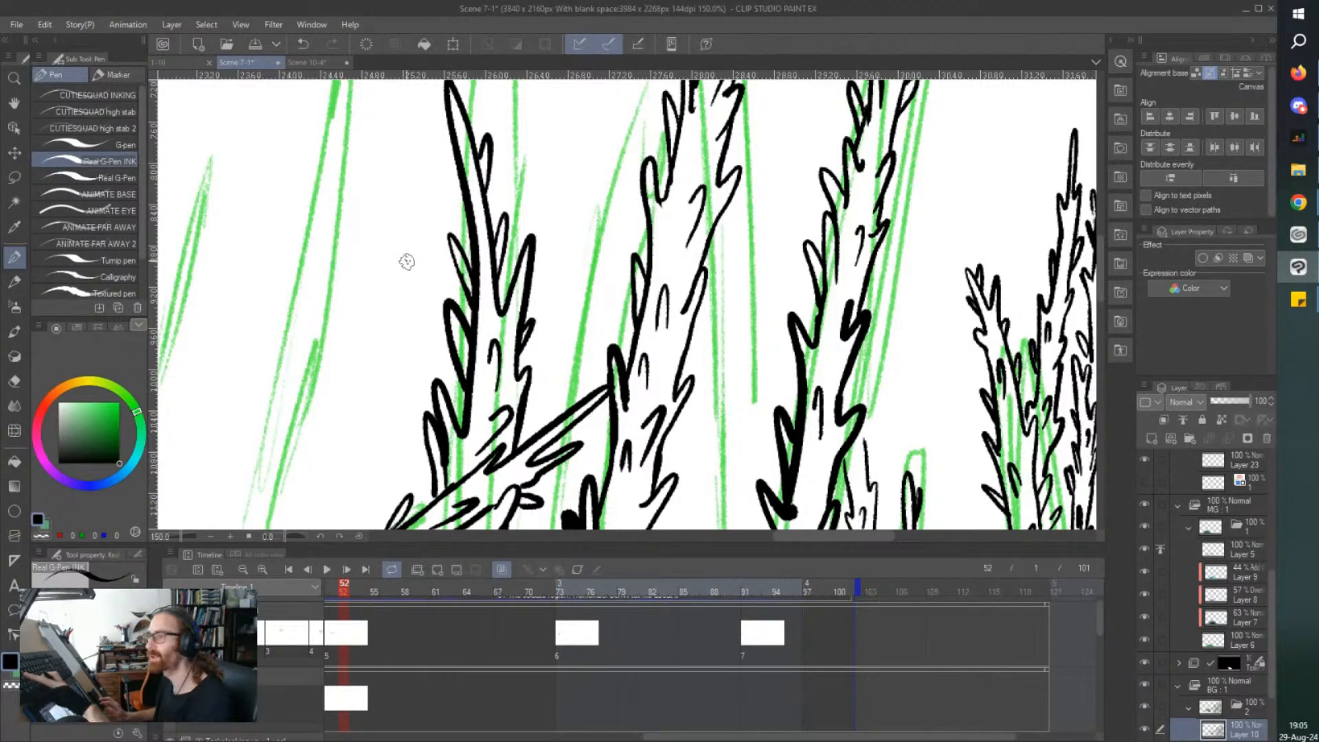
Ink a thin thorny tree in the gap between the leaning trunk and the thick trunk to its right, with small spikes and inner strokes.
scroll(406, 260, "down", 3)
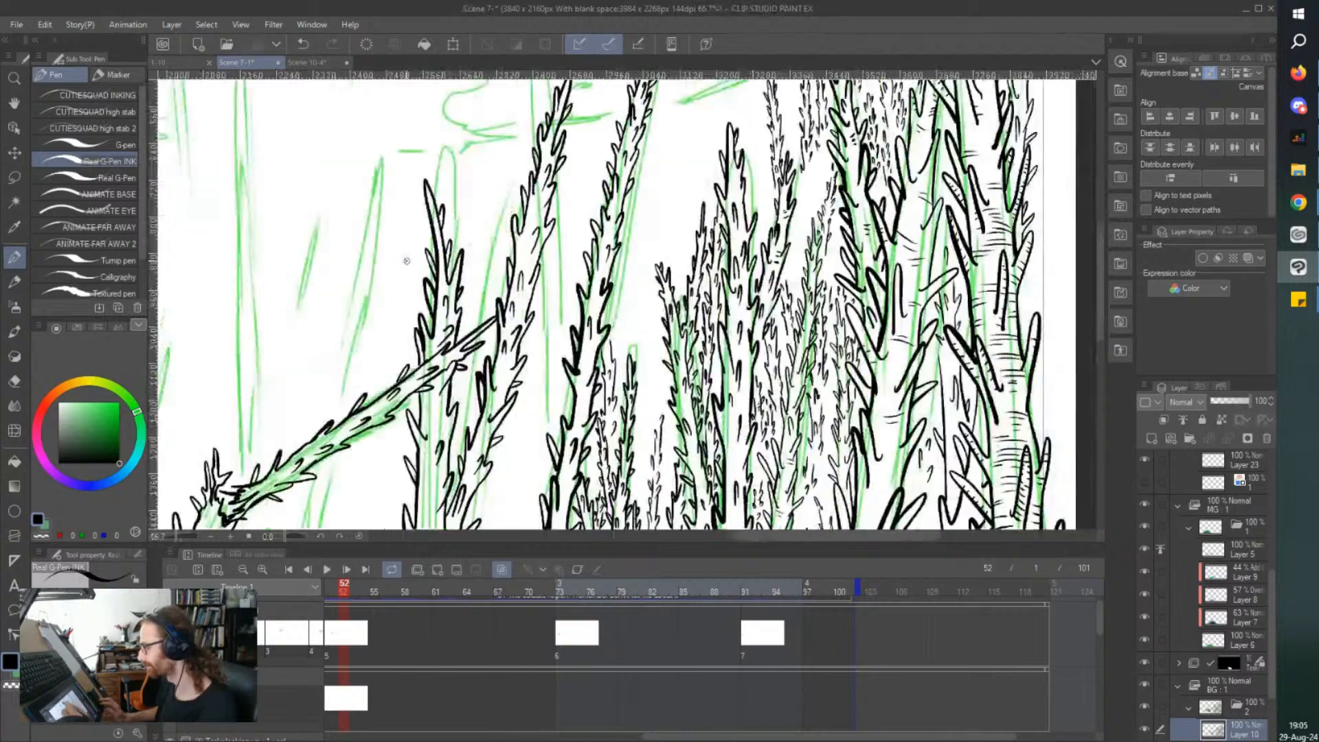
scroll(406, 260, "down", 4)
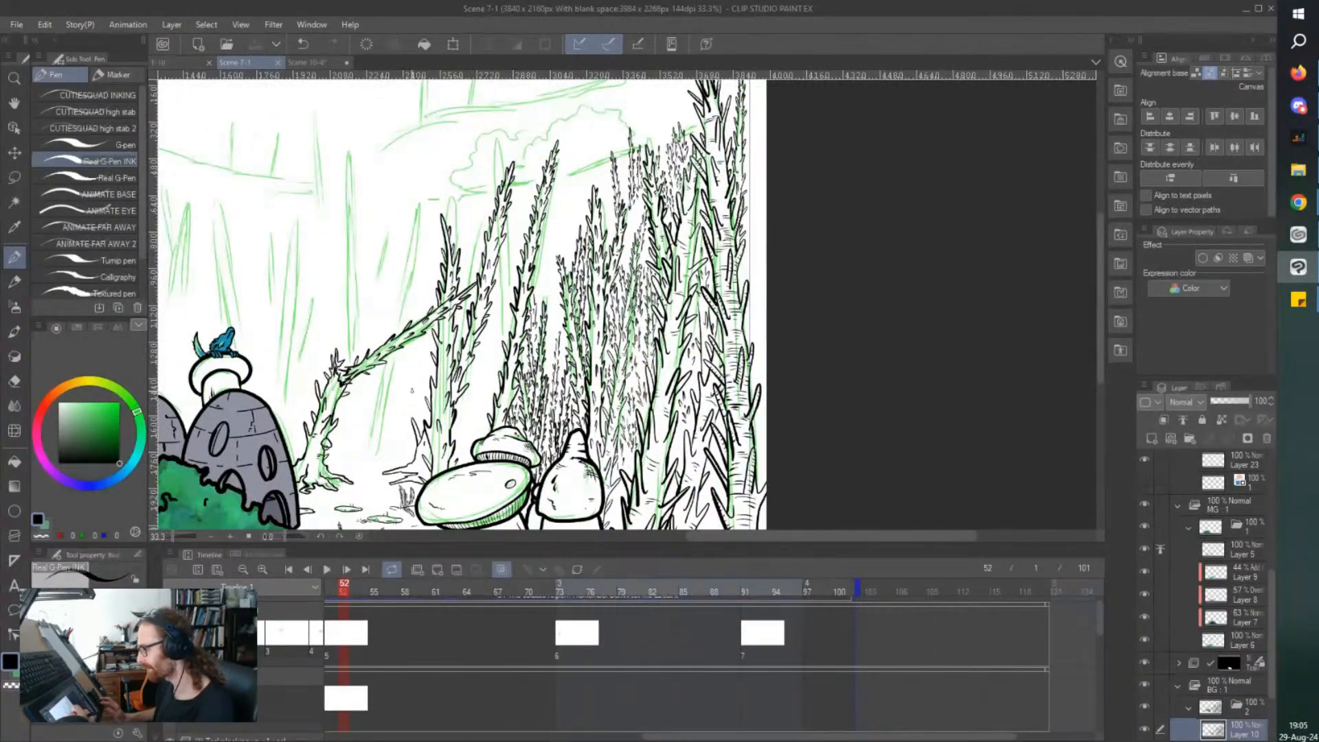
scroll(452, 399, "up", 2)
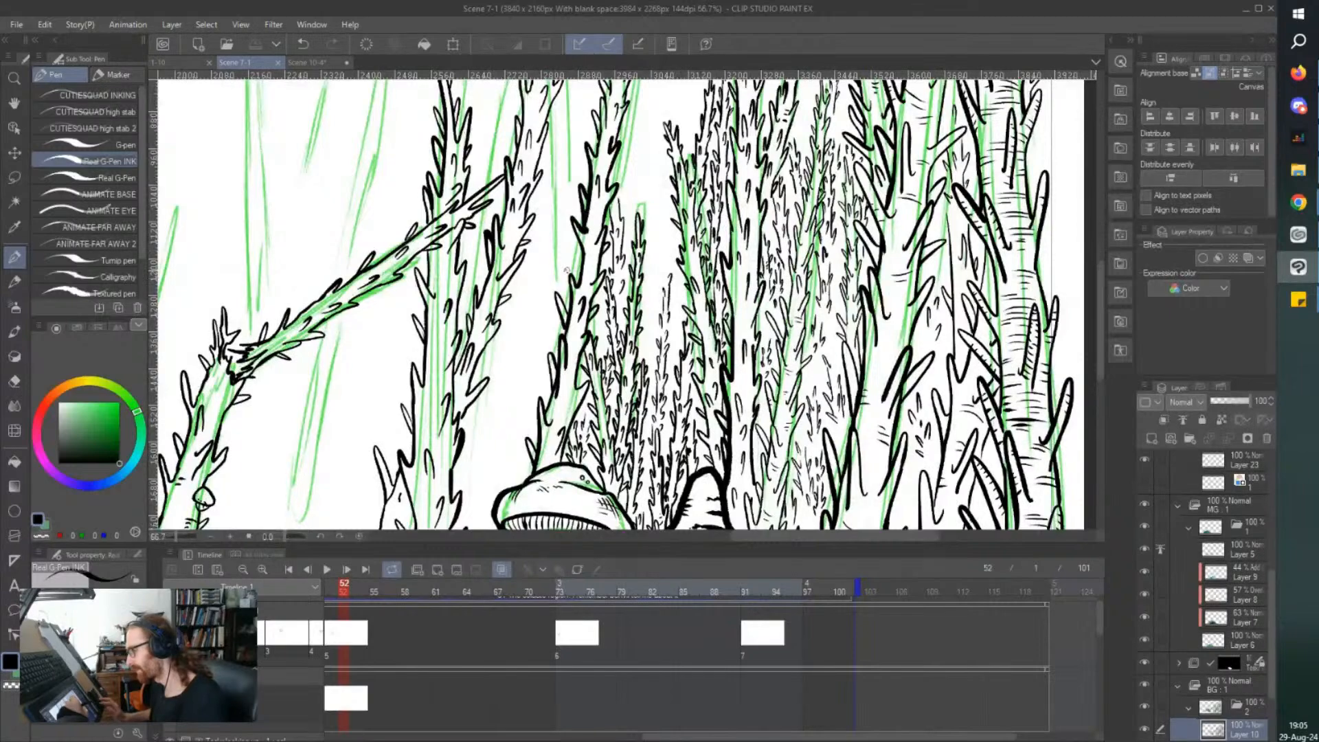
scroll(566, 270, "up", 2)
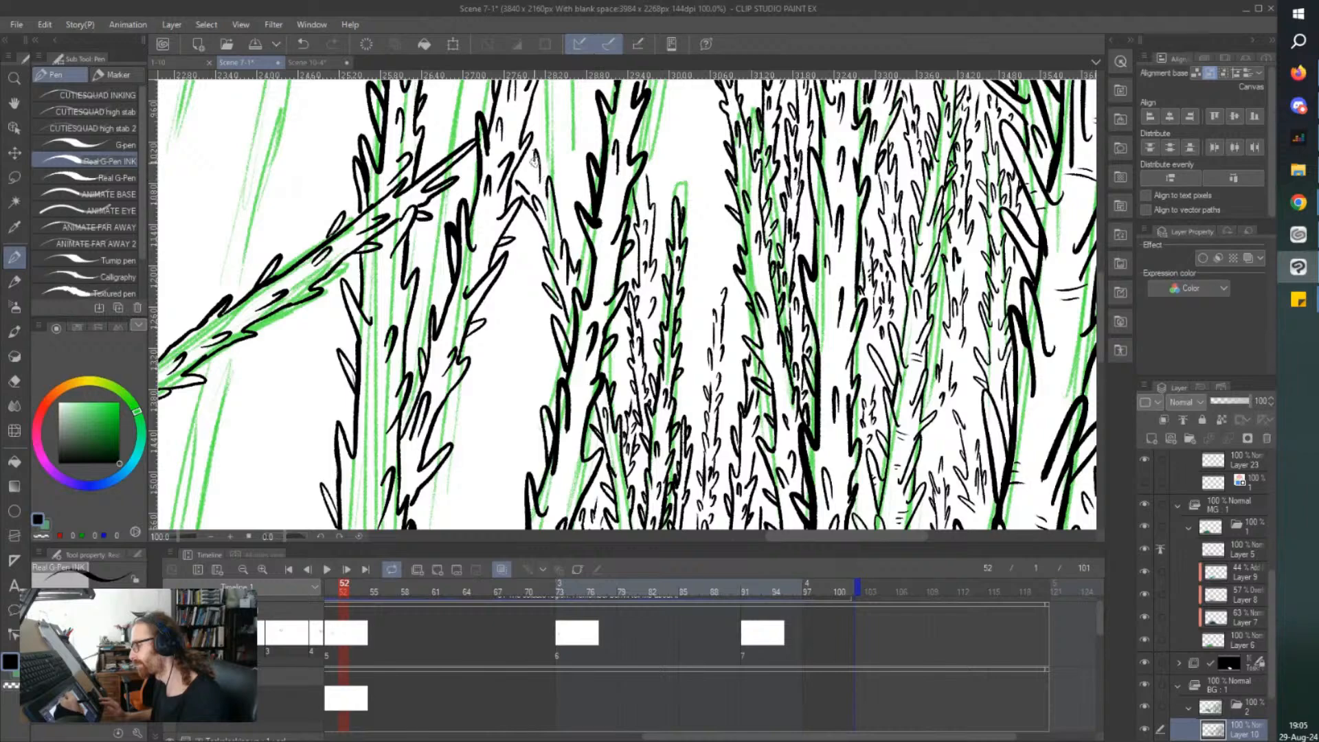
left_click_drag(562, 204, 563, 216)
key("ctrl+z")
key("ctrl+plus")
key("ctrl+plus")
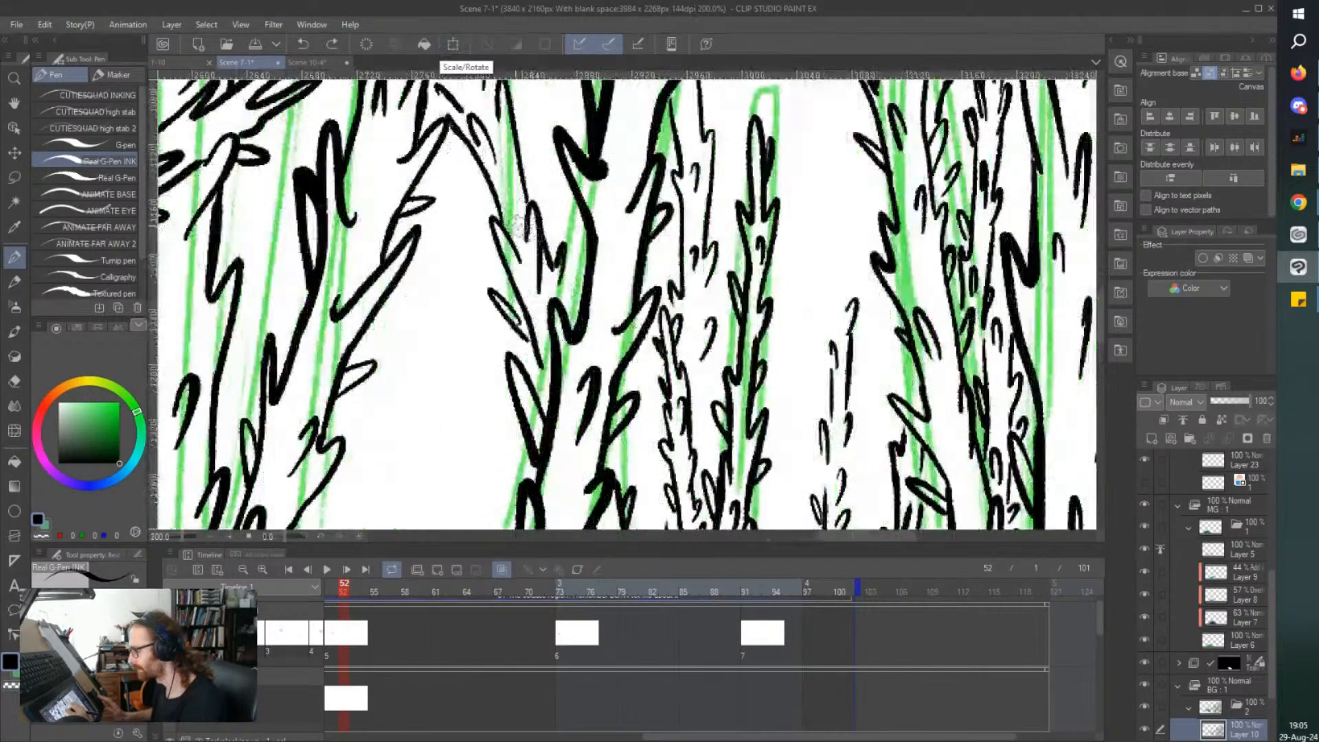
mouse_move(492, 184)
left_mouse_down()
mouse_move(416, 132)
mouse_move(475, 102)
mouse_move(519, 153)
left_mouse_up()
left_click_drag(516, 207, 509, 180)
mouse_move(503, 275)
left_mouse_down()
mouse_move(487, 298)
mouse_move(530, 327)
mouse_move(502, 315)
mouse_move(530, 346)
left_mouse_up()
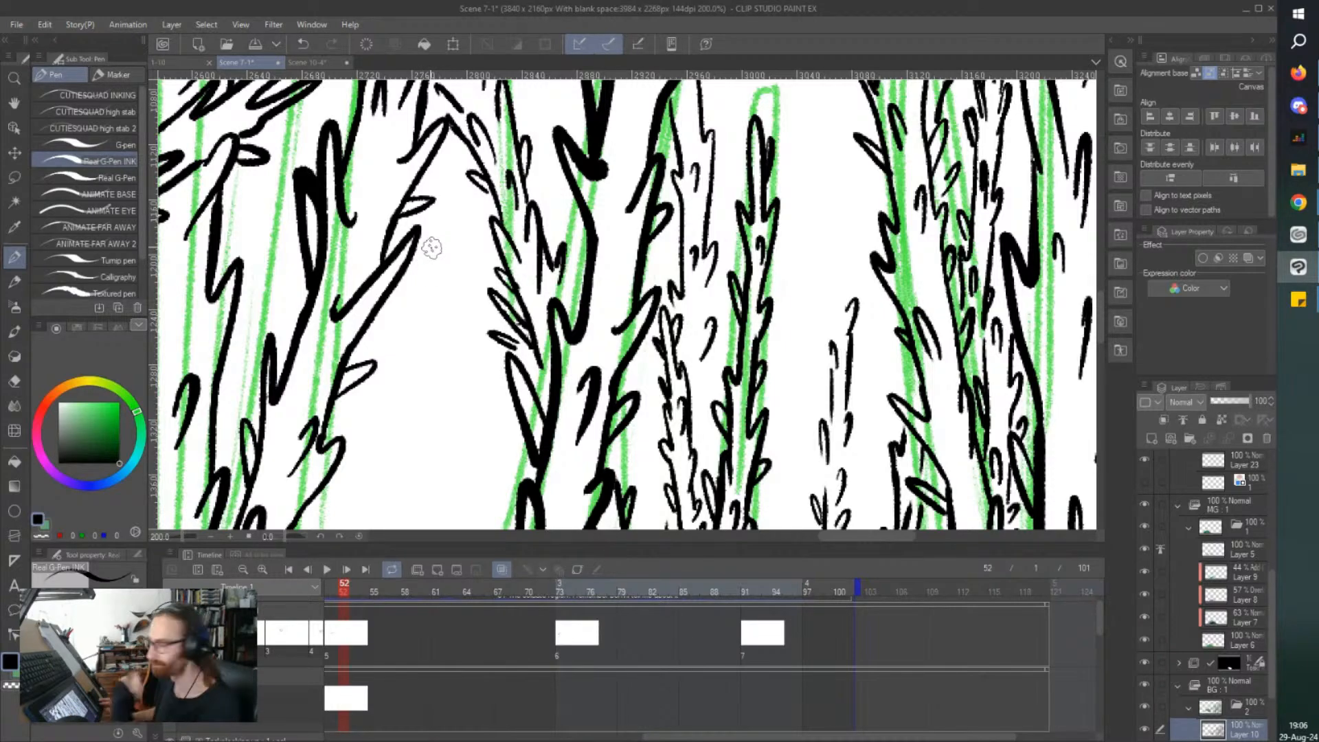
Look over the inked tree cluster at several zoom levels for gaps and missing detail.
scroll(431, 247, "down", 3)
scroll(431, 247, "up", 5)
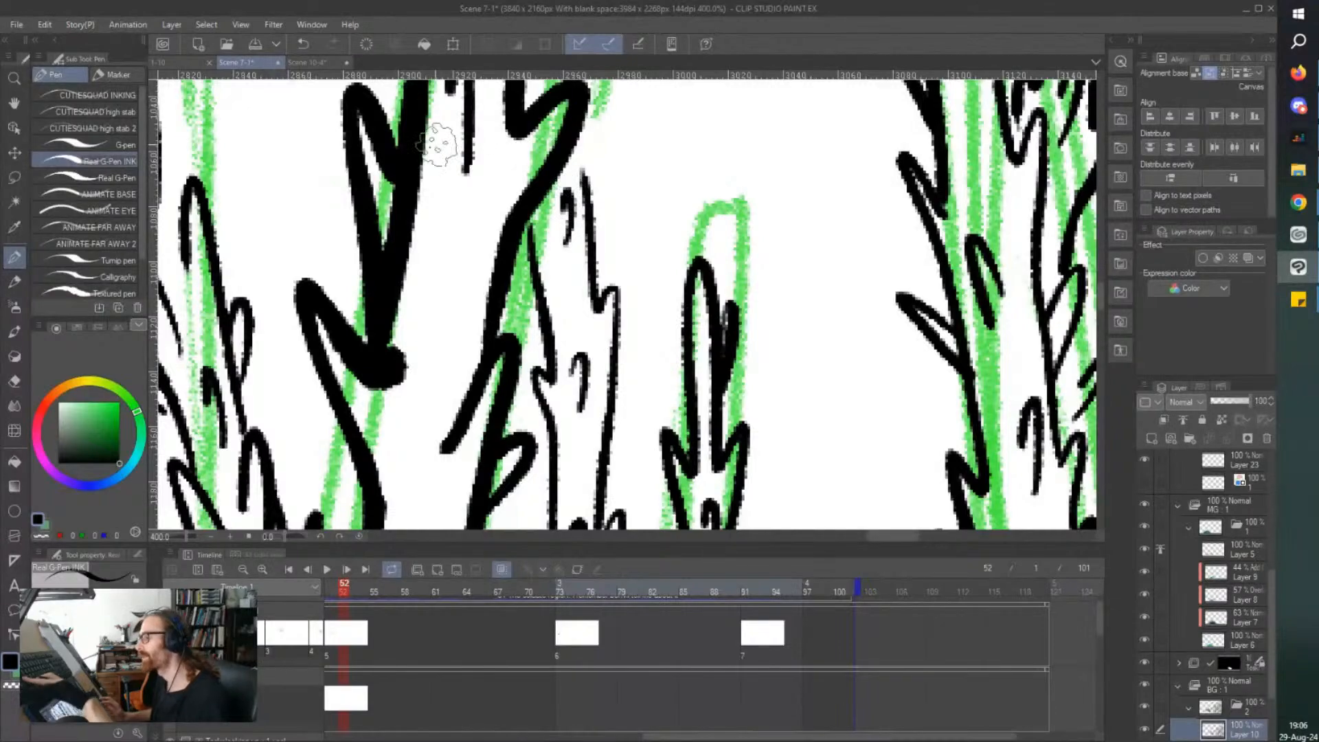
scroll(406, 144, "down", 2)
scroll(402, 151, "down", 4)
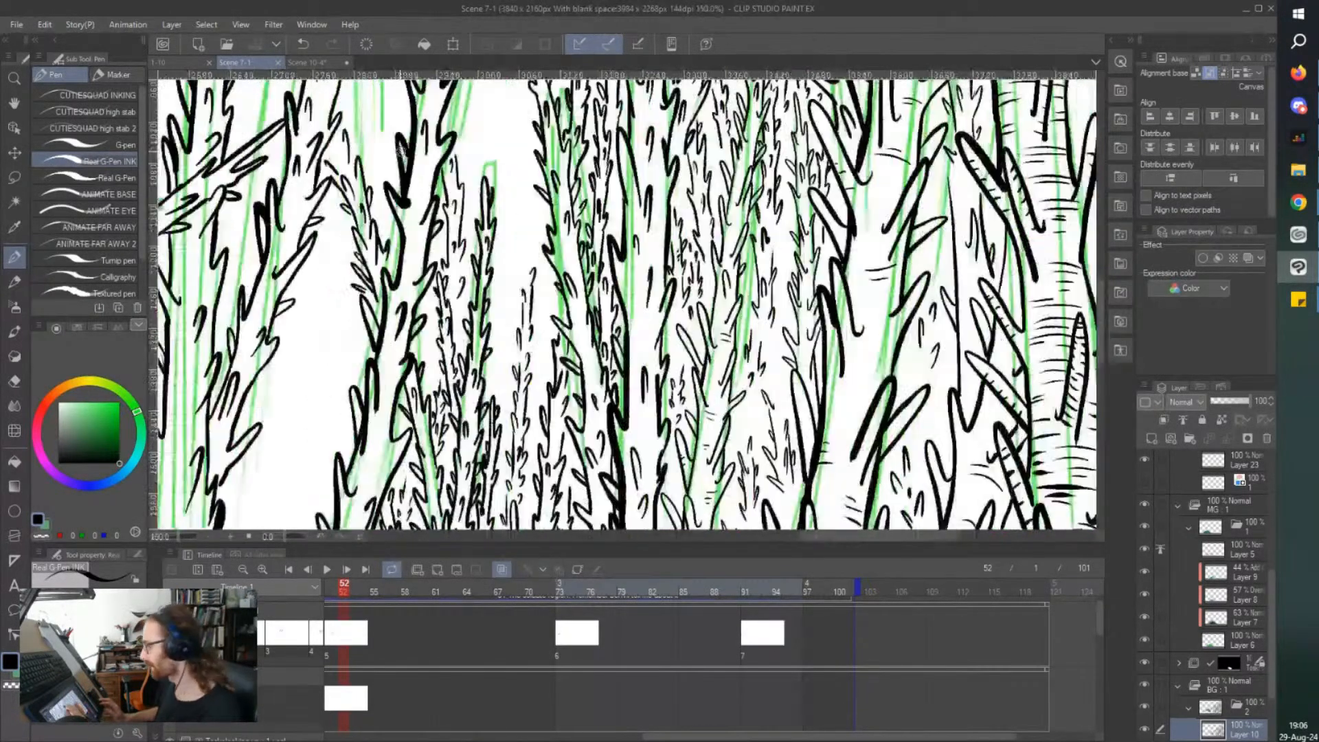
scroll(401, 151, "left", 4)
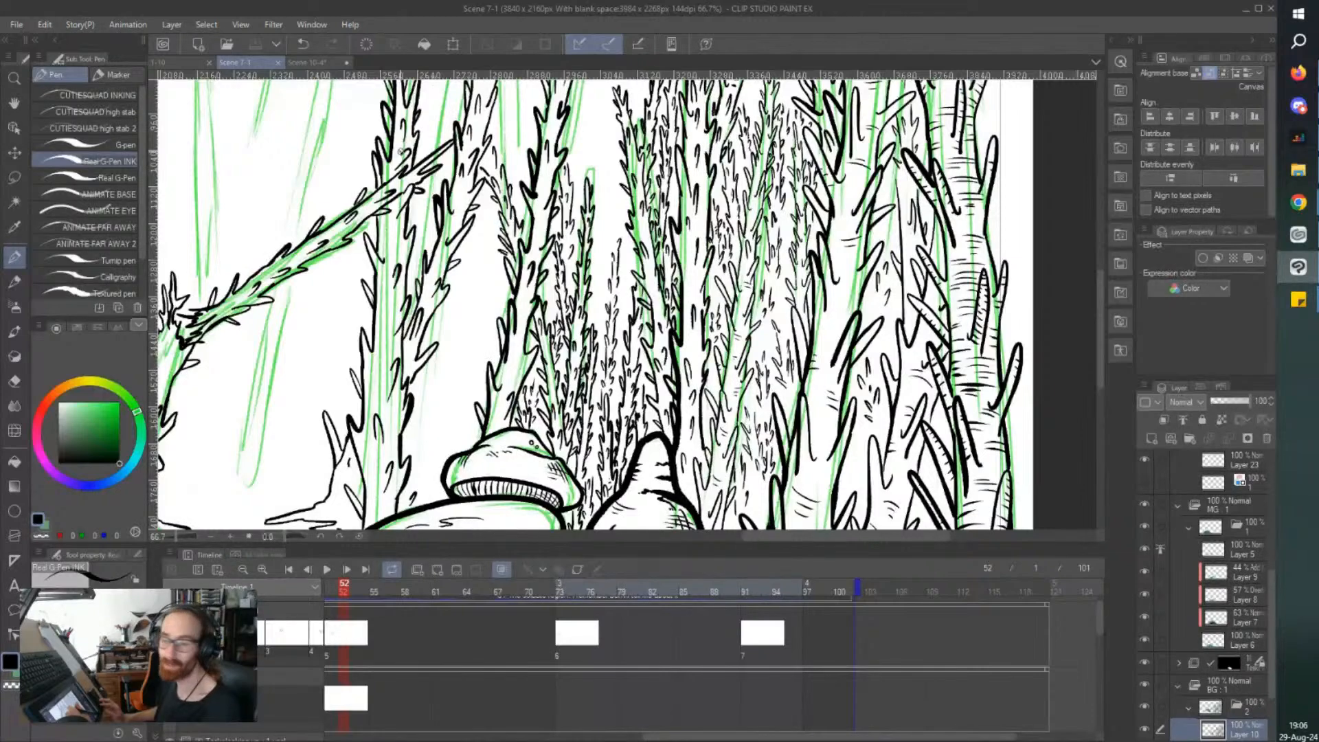
scroll(401, 151, "down", 1)
scroll(401, 151, "up", 3)
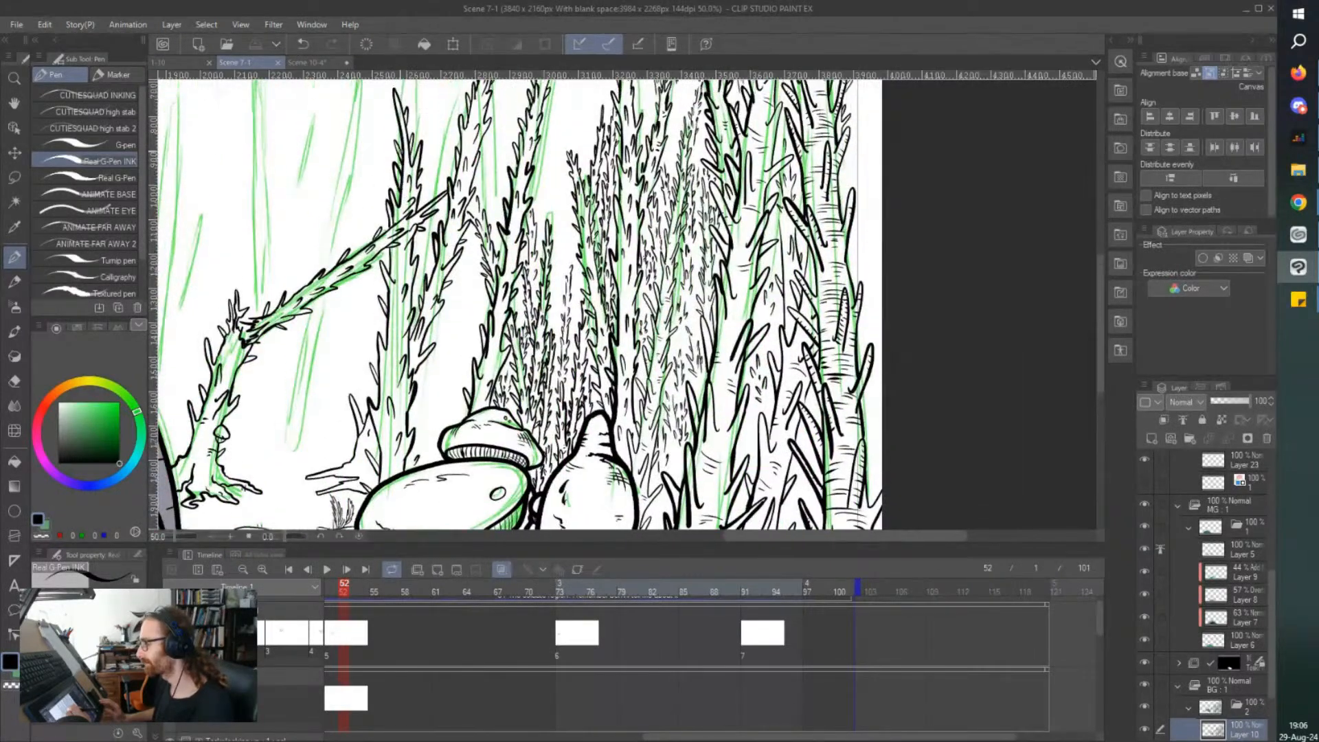
scroll(401, 151, "up", 5)
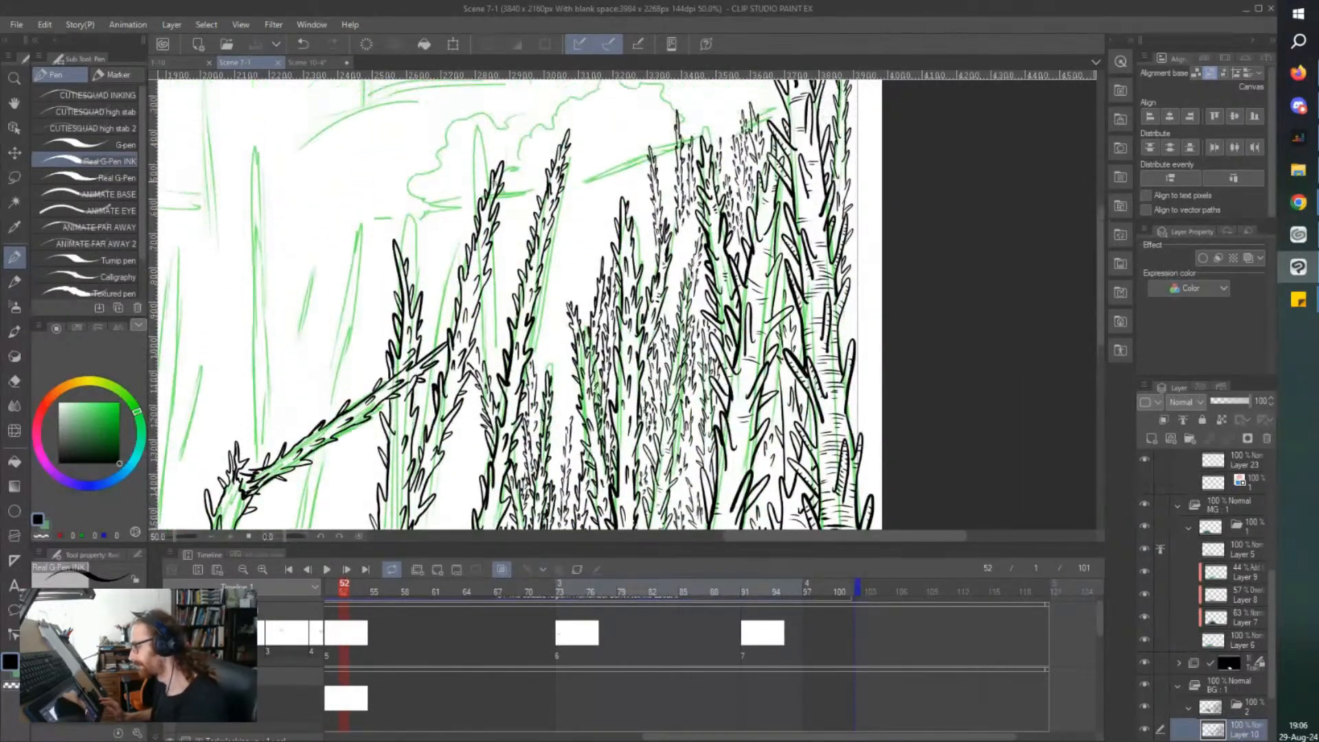
Ink the lower edges of a slim tree rising behind the small forked tree, with little spikes between them.
scroll(653, 206, "up", 6)
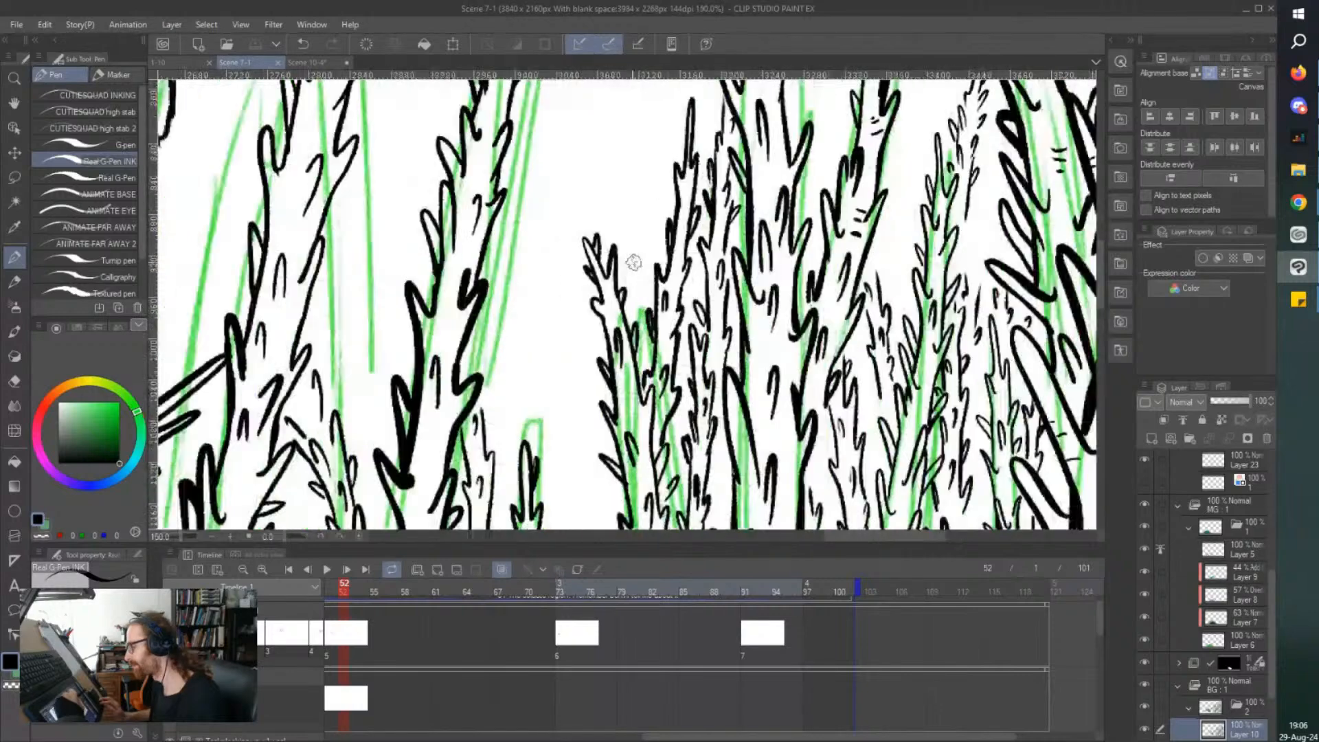
left_click_drag(663, 125, 649, 185)
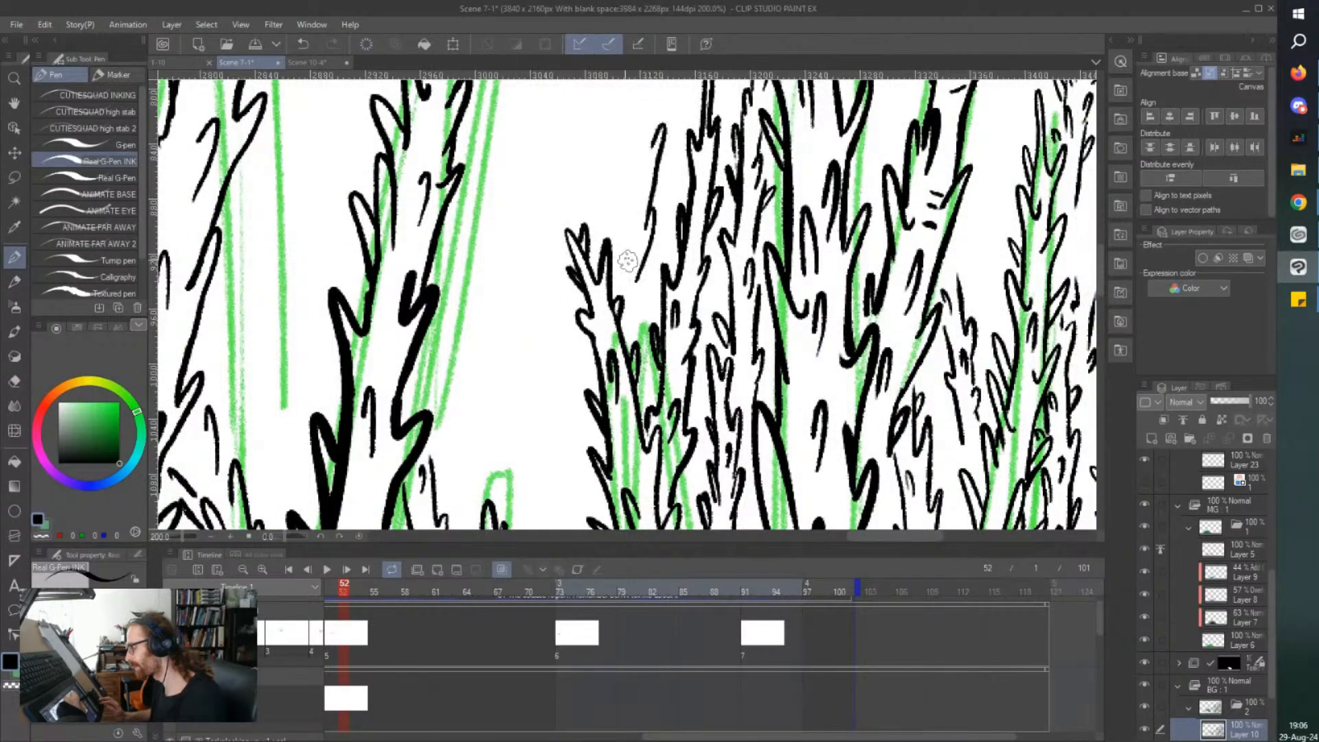
left_click_drag(630, 236, 624, 245)
mouse_move(620, 123)
left_mouse_down()
mouse_move(617, 200)
mouse_move(596, 234)
left_mouse_up()
left_click_drag(626, 276, 617, 298)
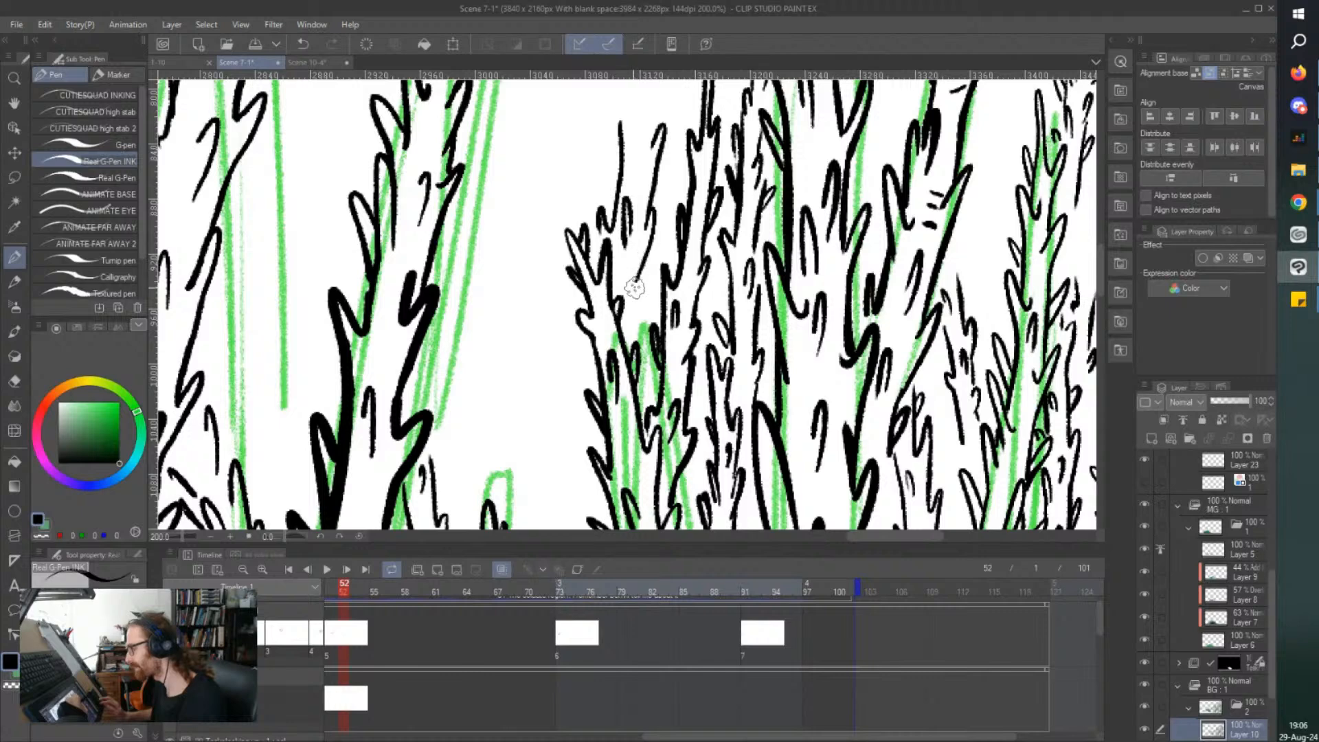
mouse_move(658, 172)
left_mouse_down()
mouse_move(652, 84)
mouse_move(644, 118)
left_mouse_up()
Extend the slim tree upward to a narrow tip, with thorns on both sides.
scroll(659, 418, "up", 5)
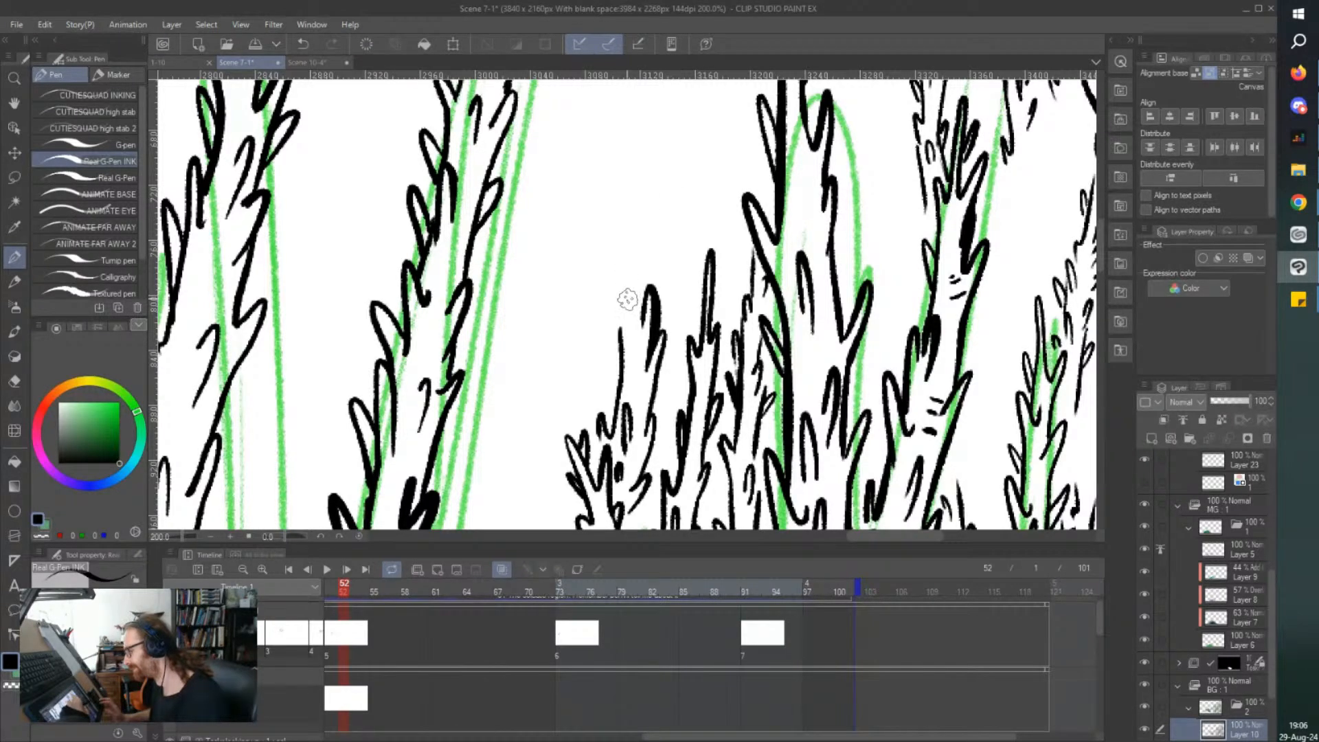
left_click_drag(630, 325, 620, 364)
mouse_move(652, 285)
left_mouse_down()
mouse_move(658, 241)
mouse_move(616, 145)
mouse_move(620, 278)
left_mouse_up()
key("ctrl+z")
left_click_drag(619, 231, 614, 266)
left_click_drag(627, 161, 640, 175)
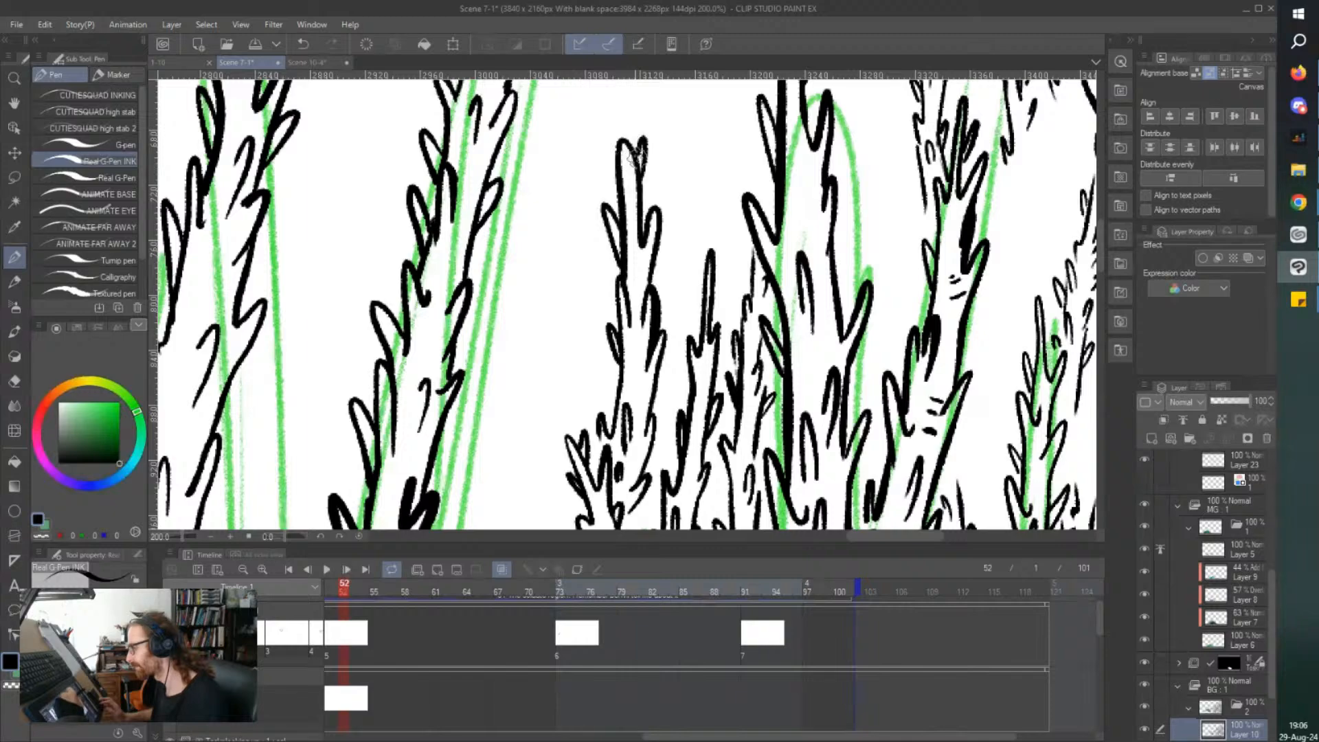
Add a couple of short ink strokes among the trunks next to the new slim tree.
key("ctrl+minus")
key("ctrl+minus")
Ink another slim thorny tree between the two narrow trunks beneath the sketched diagonal branch.
key("ctrl+minus")
key("ctrl+plus")
key("ctrl+plus")
left_click_drag(738, 298, 734, 323)
left_click_drag(730, 273, 719, 323)
key("ctrl+minus")
key("ctrl+minus")
key("ctrl+minus")
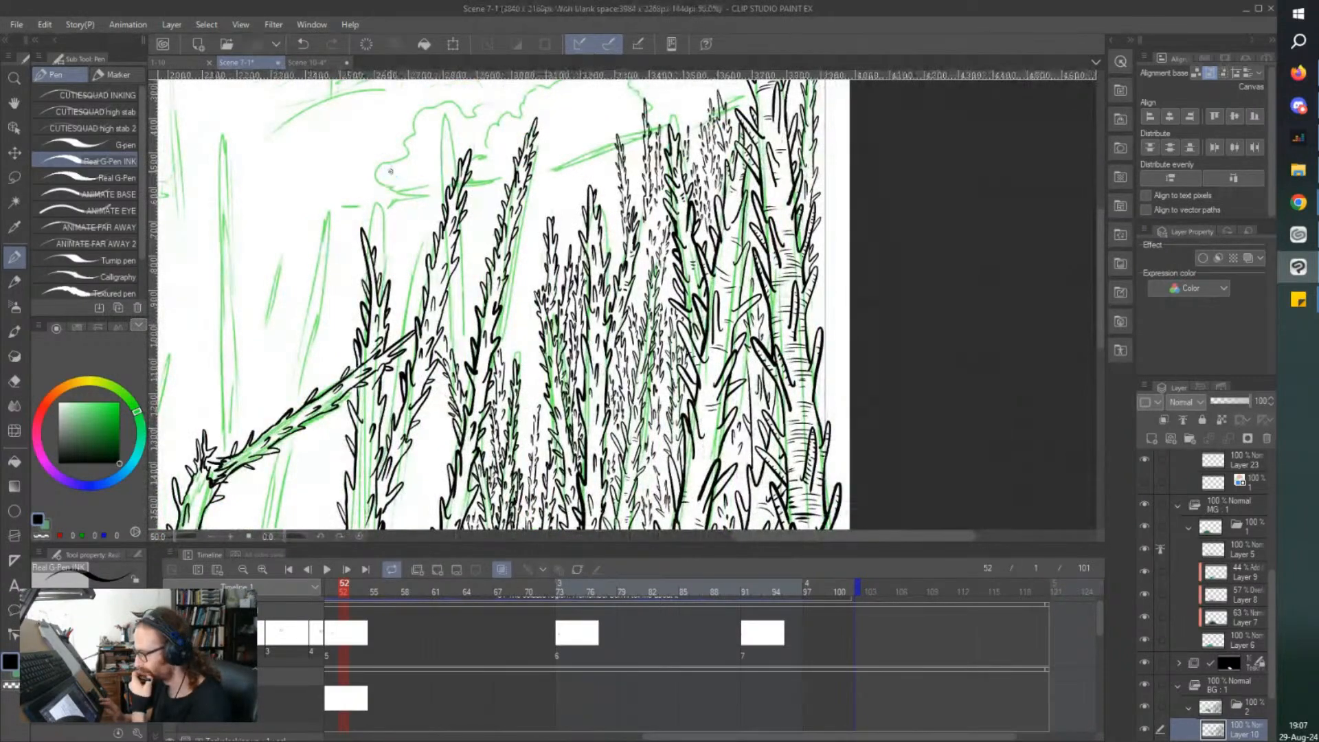
left_click_drag(391, 172, 405, 185)
key("ctrl+plus")
key("ctrl+plus")
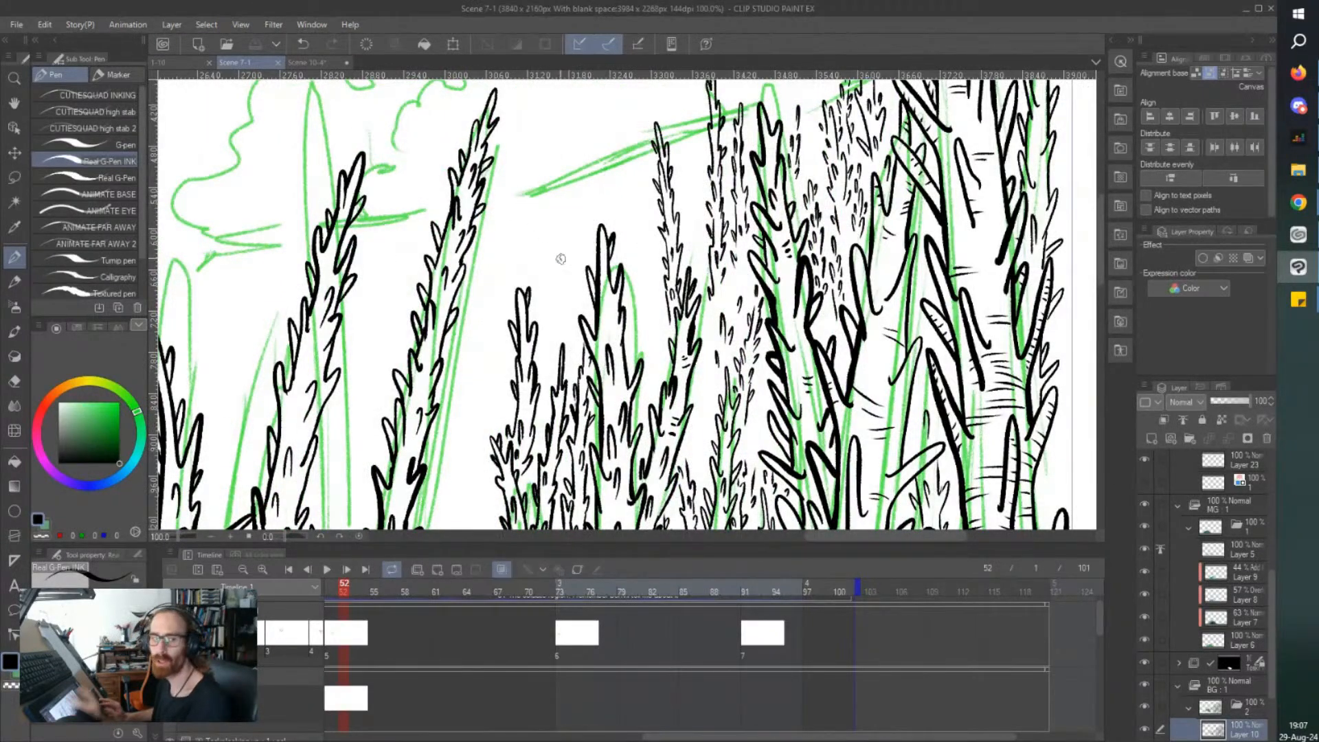
key("ctrl+plus")
key("ctrl+plus")
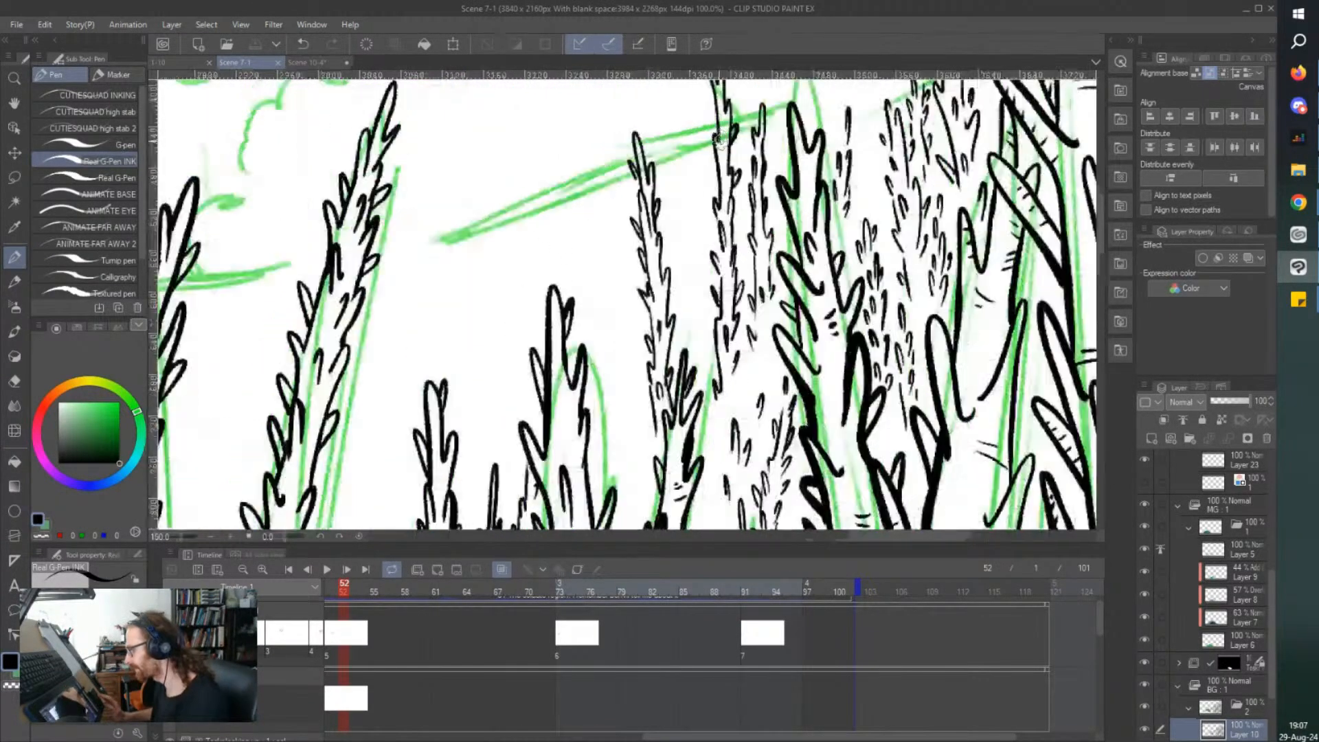
mouse_move(639, 336)
left_mouse_down()
mouse_move(675, 302)
mouse_move(680, 221)
mouse_move(656, 283)
left_mouse_up()
mouse_move(656, 231)
left_mouse_down()
mouse_move(660, 176)
mouse_move(678, 186)
mouse_move(681, 145)
mouse_move(658, 108)
mouse_move(658, 137)
left_mouse_up()
mouse_move(670, 381)
left_mouse_down()
mouse_move(677, 353)
mouse_move(671, 364)
left_mouse_up()
left_click_drag(679, 414, 674, 382)
Fill the slim tree under the diagonal branch with small spikes and bark marks, and save the file.
left_click_drag(708, 430, 695, 405)
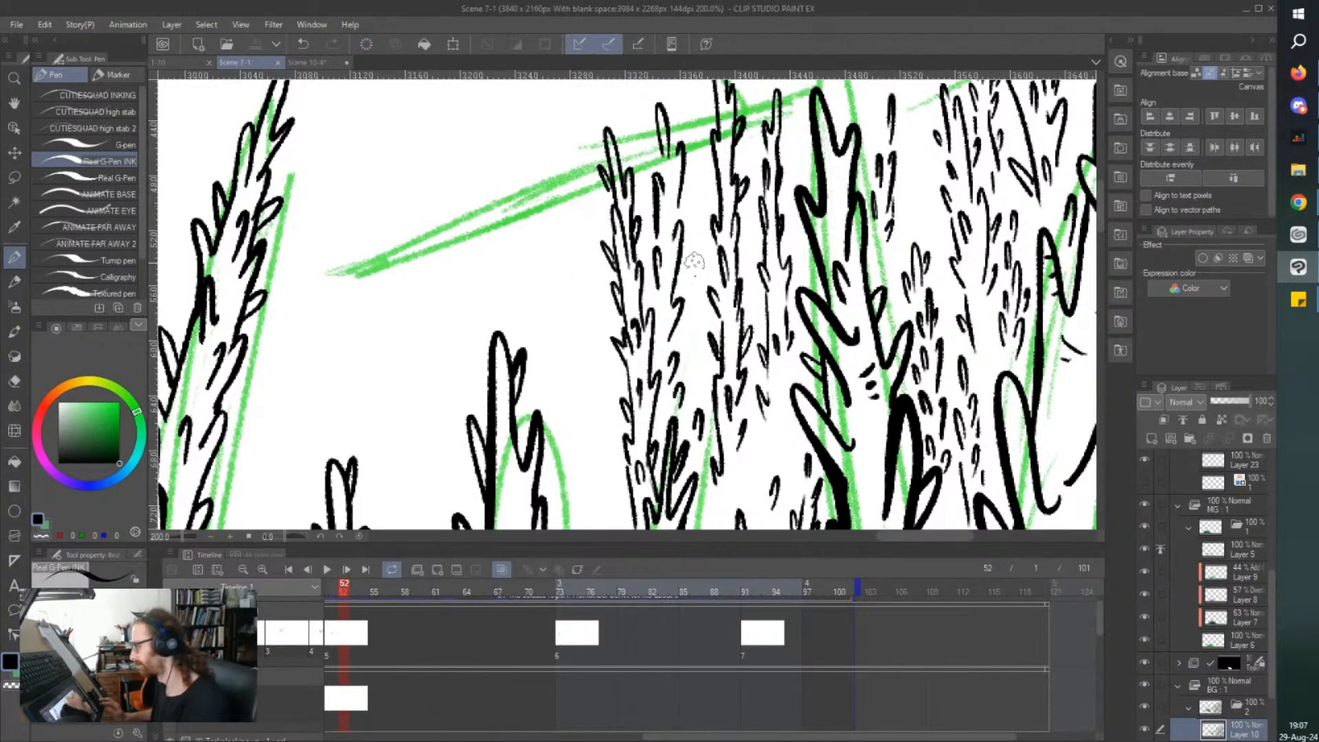
left_click_drag(673, 316, 663, 283)
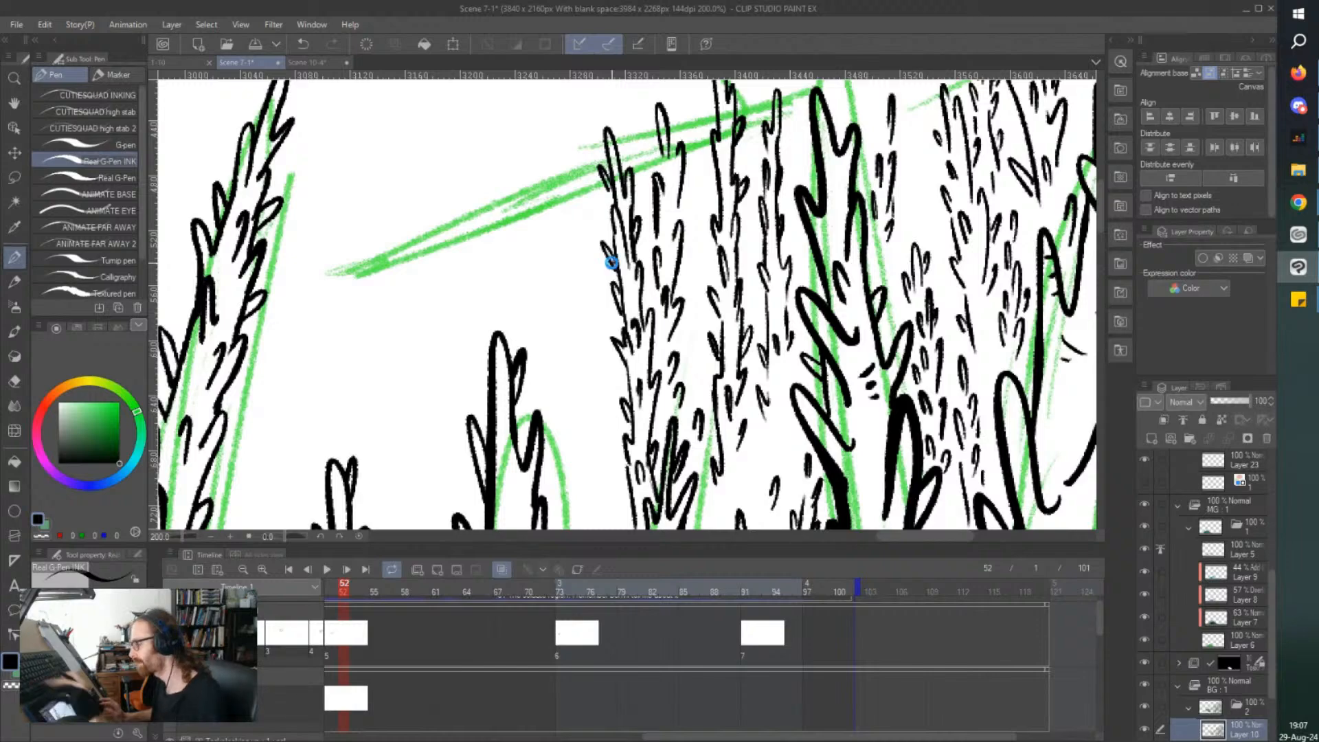
mouse_move(647, 193)
left_mouse_down()
mouse_move(654, 211)
mouse_move(697, 225)
left_mouse_up()
scroll(602, 186, "down", 1)
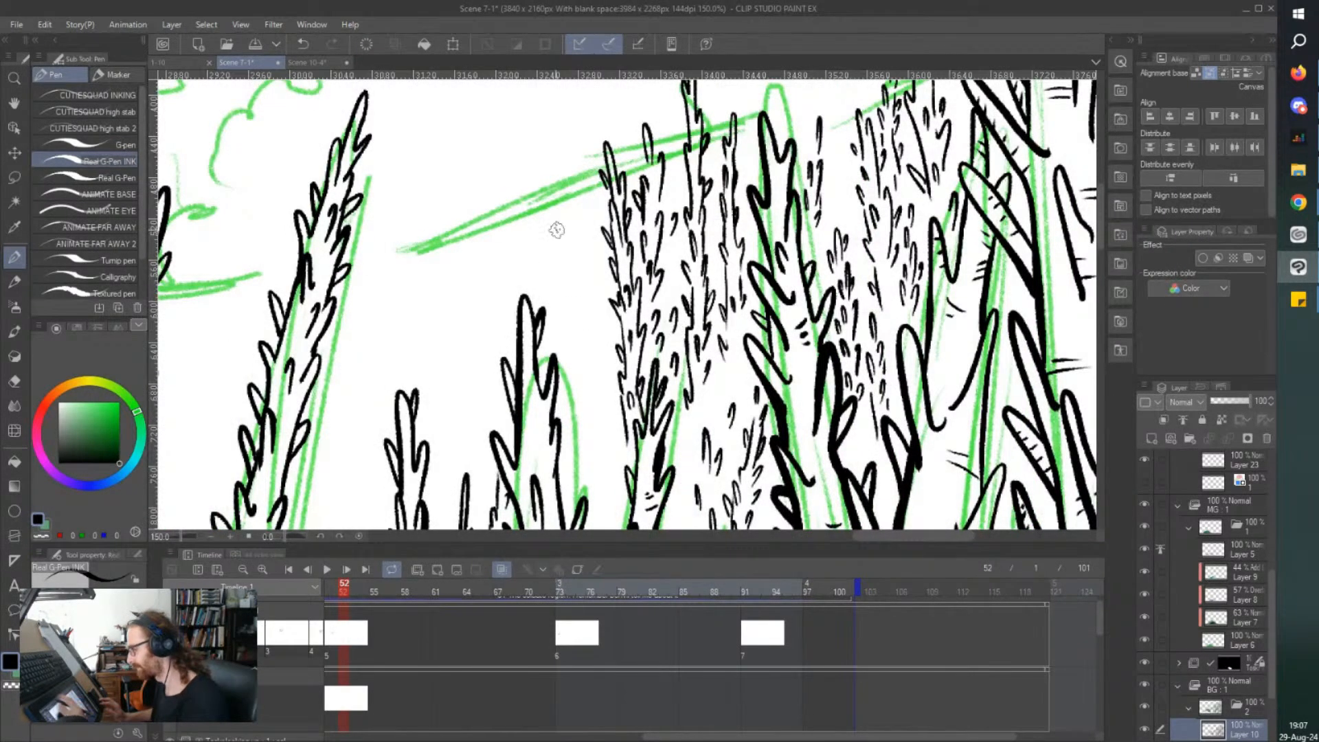
key("ctrl+s")
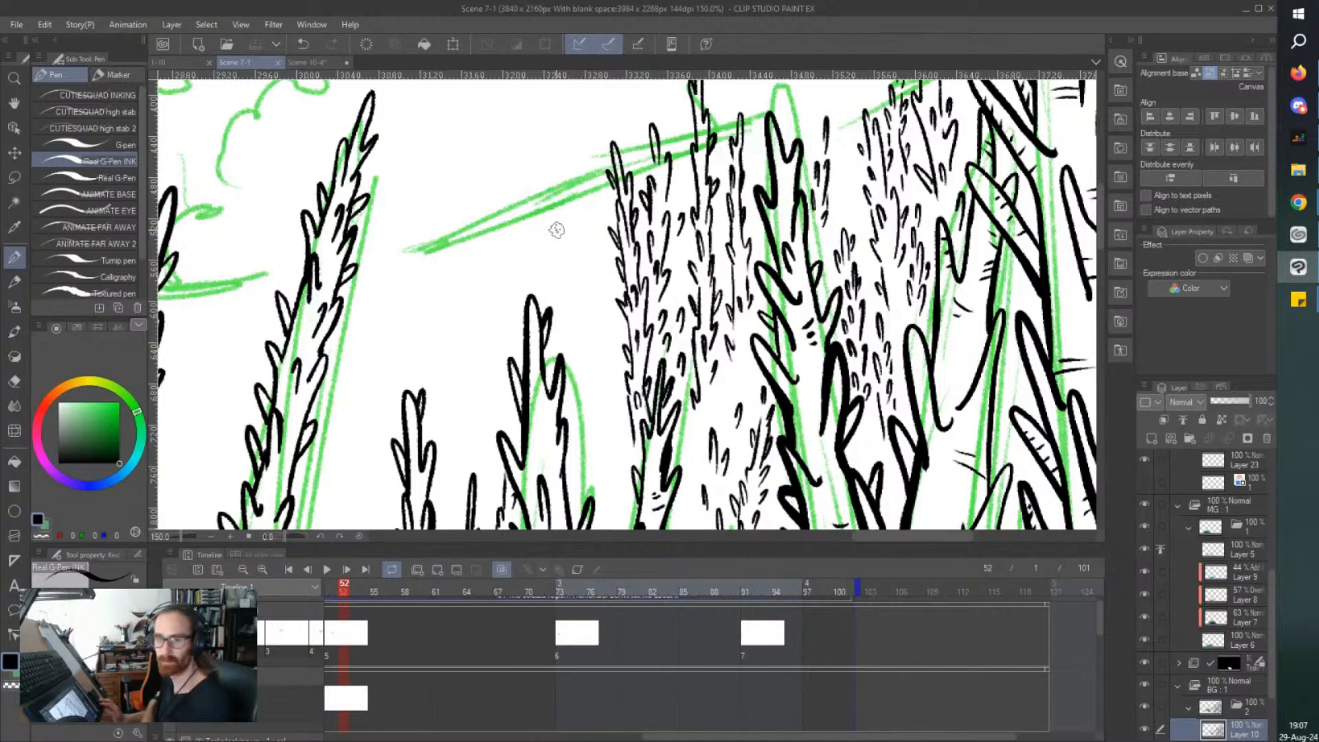
Ink the narrow tip and upper thorns of a slim background tree in the gap beside the short round-topped sketched tree.
left_click_drag(553, 453, 549, 437)
scroll(546, 383, "down", 2)
mouse_move(393, 466)
left_mouse_down()
mouse_move(454, 457)
mouse_move(399, 399)
mouse_move(403, 182)
left_mouse_up()
scroll(506, 352, "up", 2)
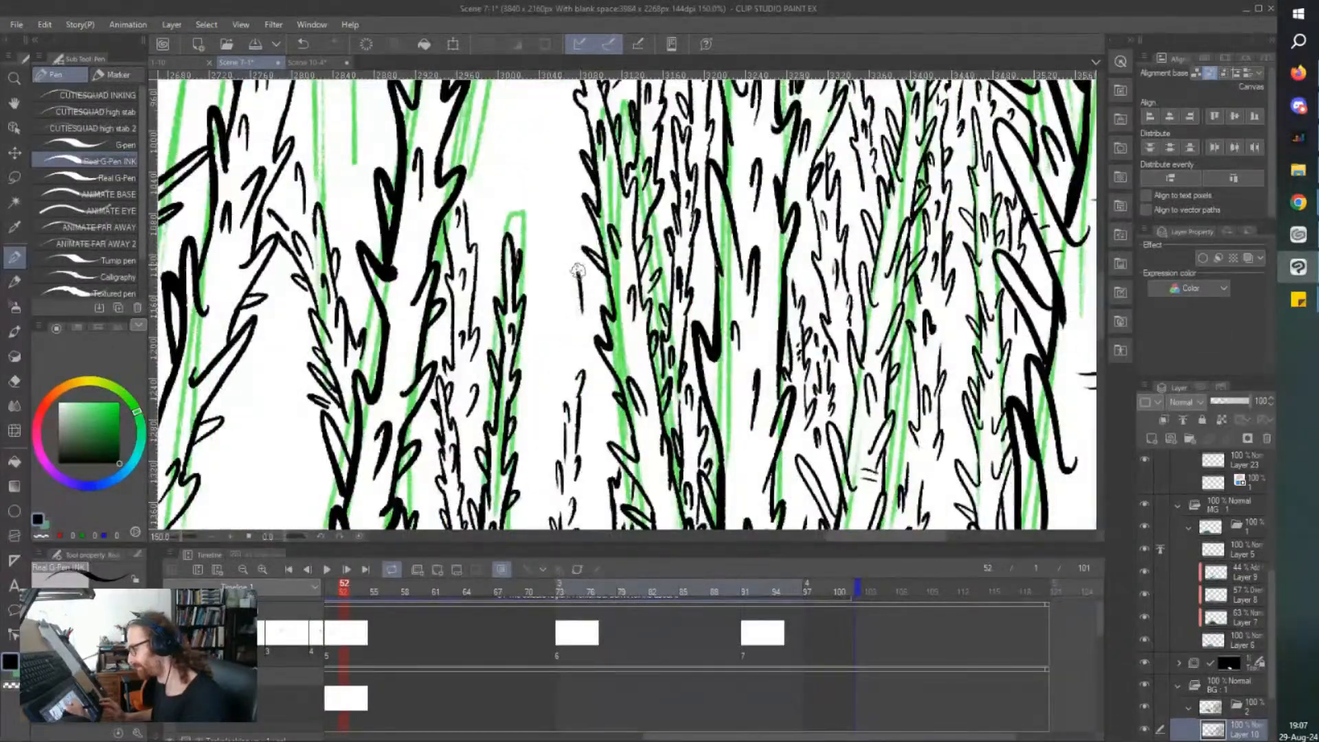
left_click_drag(565, 260, 535, 137)
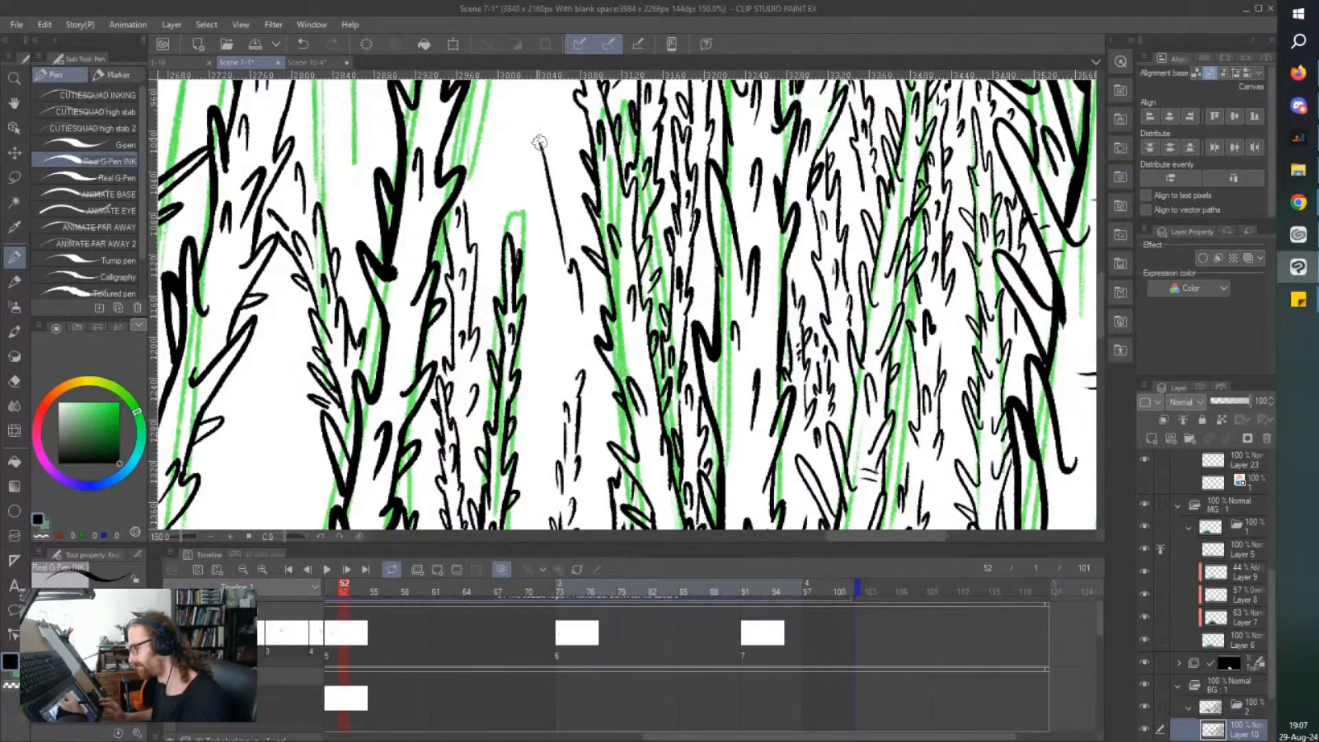
left_click_drag(556, 310, 540, 270)
left_click_drag(545, 209, 531, 189)
mouse_move(547, 261)
left_mouse_down()
mouse_move(569, 239)
mouse_move(570, 206)
left_mouse_up()
left_click_drag(555, 260, 549, 220)
Fill the lower part of that slim tree with small spikes down to the existing marks, and save the file.
left_click_drag(582, 336, 578, 325)
left_click_drag(575, 313, 572, 298)
left_click_drag(566, 361, 550, 341)
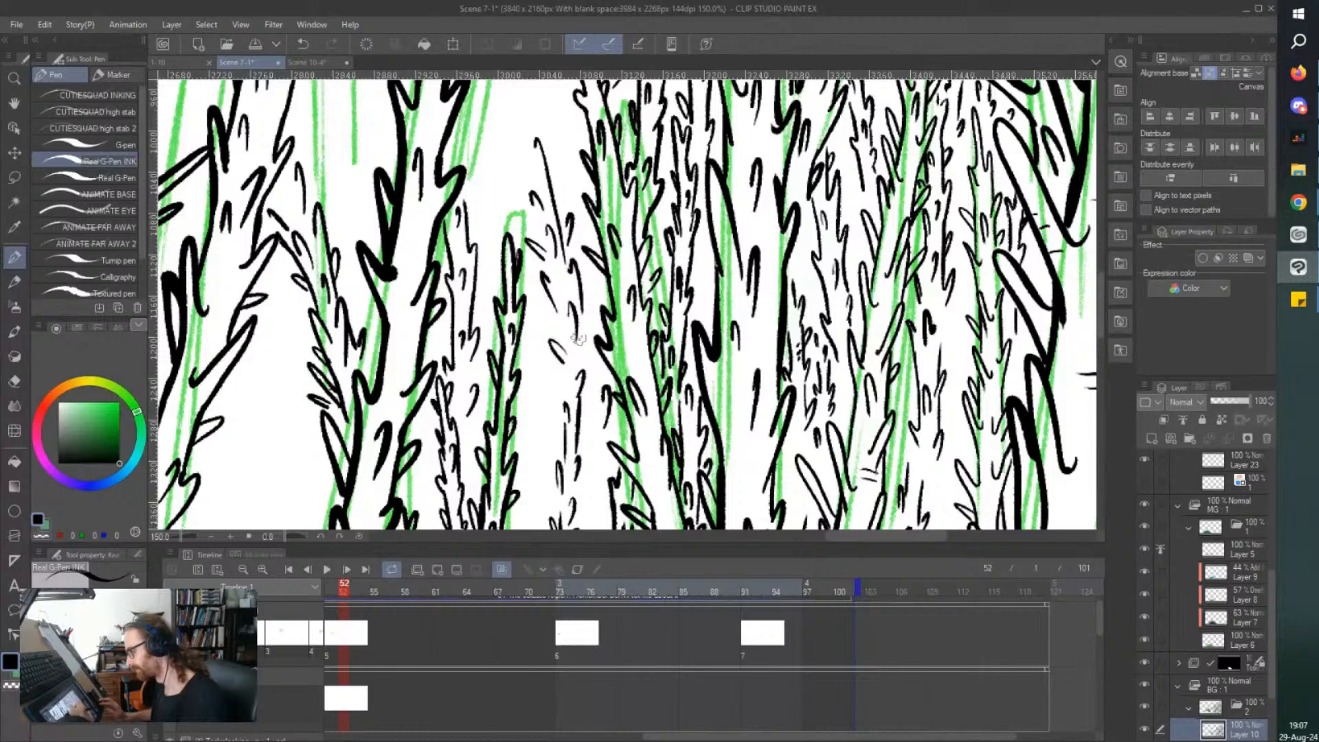
scroll(364, 220, "down", 3)
key("ctrl+s")
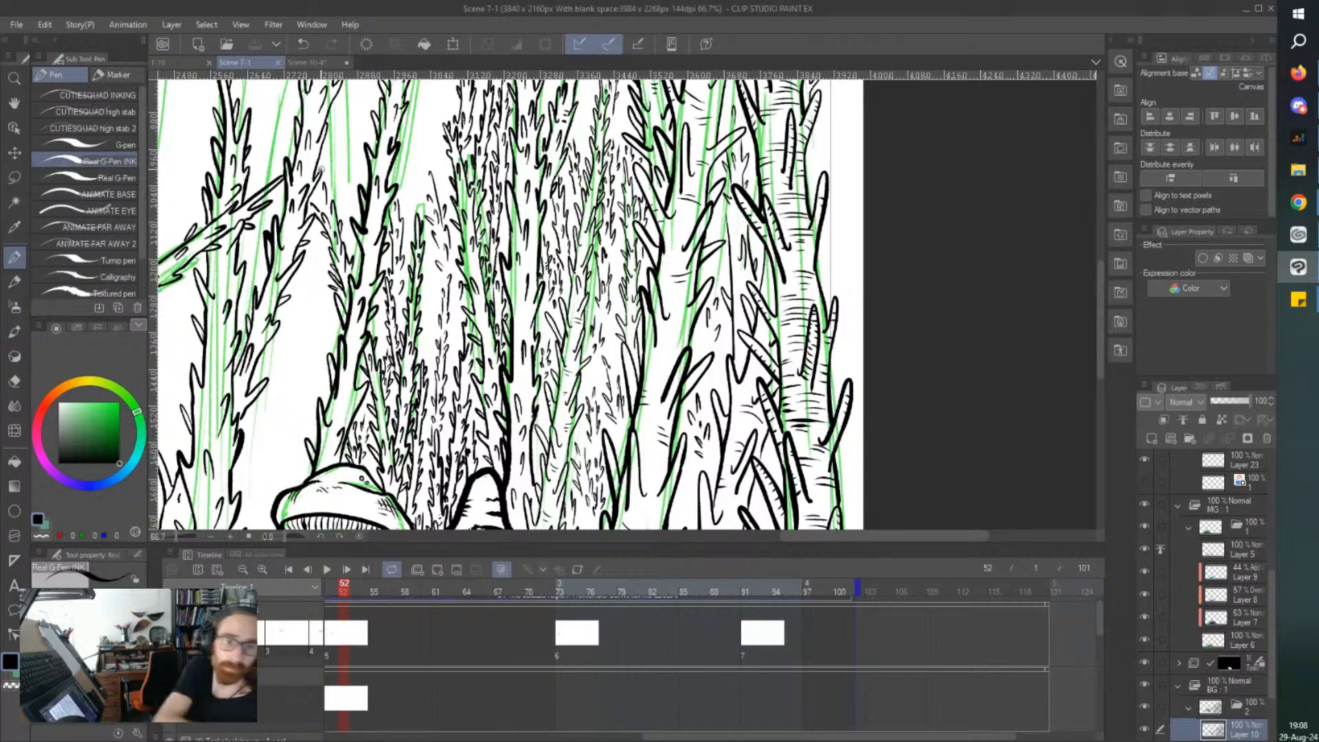
Add short curved bark lines across the base of the leaning thorny trunk just above the mushroom cap.
scroll(321, 169, "left", 1)
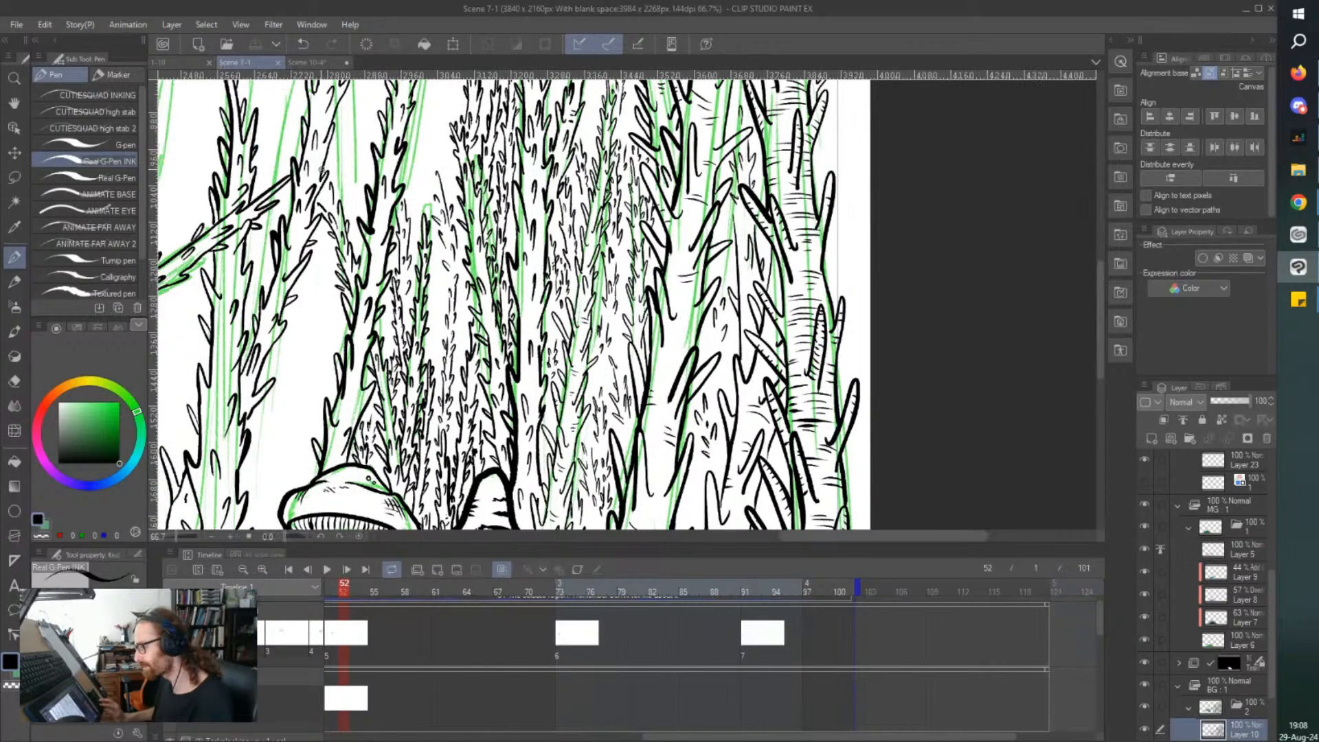
scroll(543, 303, "left", 5)
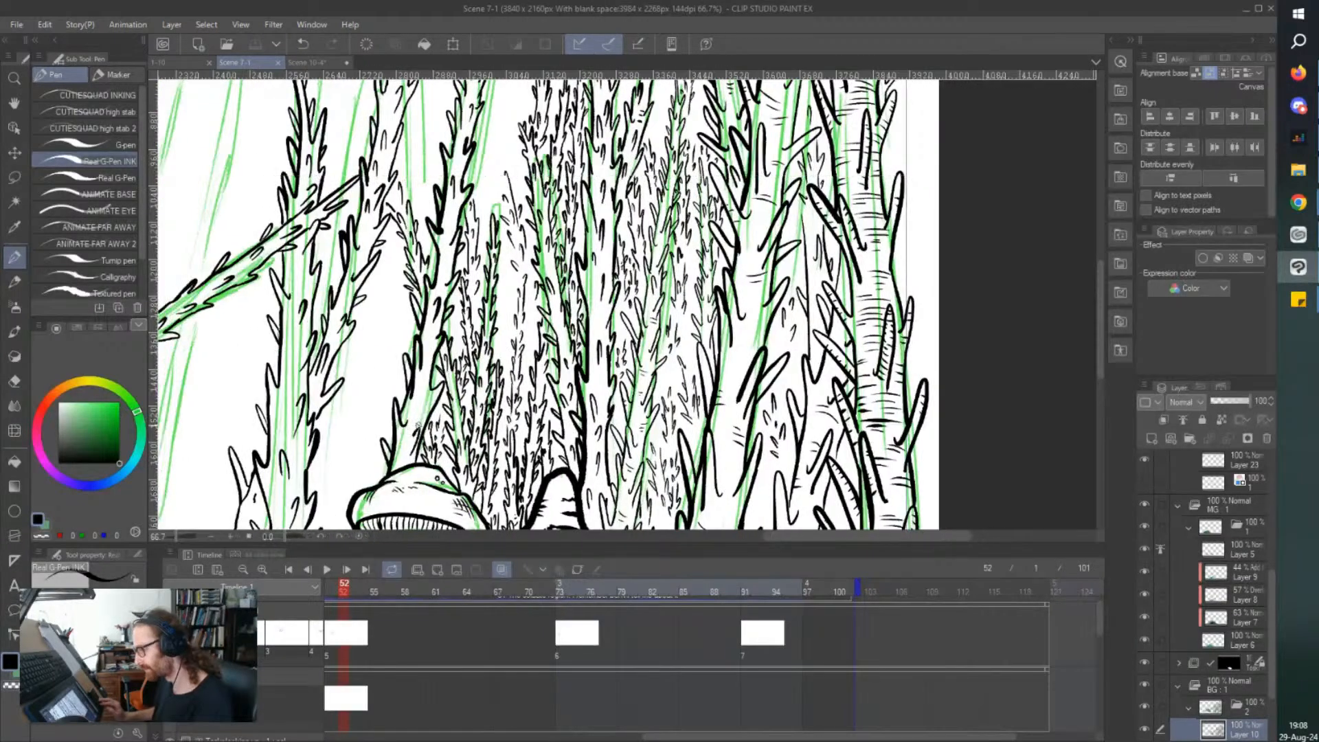
key("ctrl+plus")
key("ctrl+plus")
left_click_drag(408, 379, 433, 387)
left_click_drag(406, 388, 432, 398)
left_click_drag(409, 396, 423, 405)
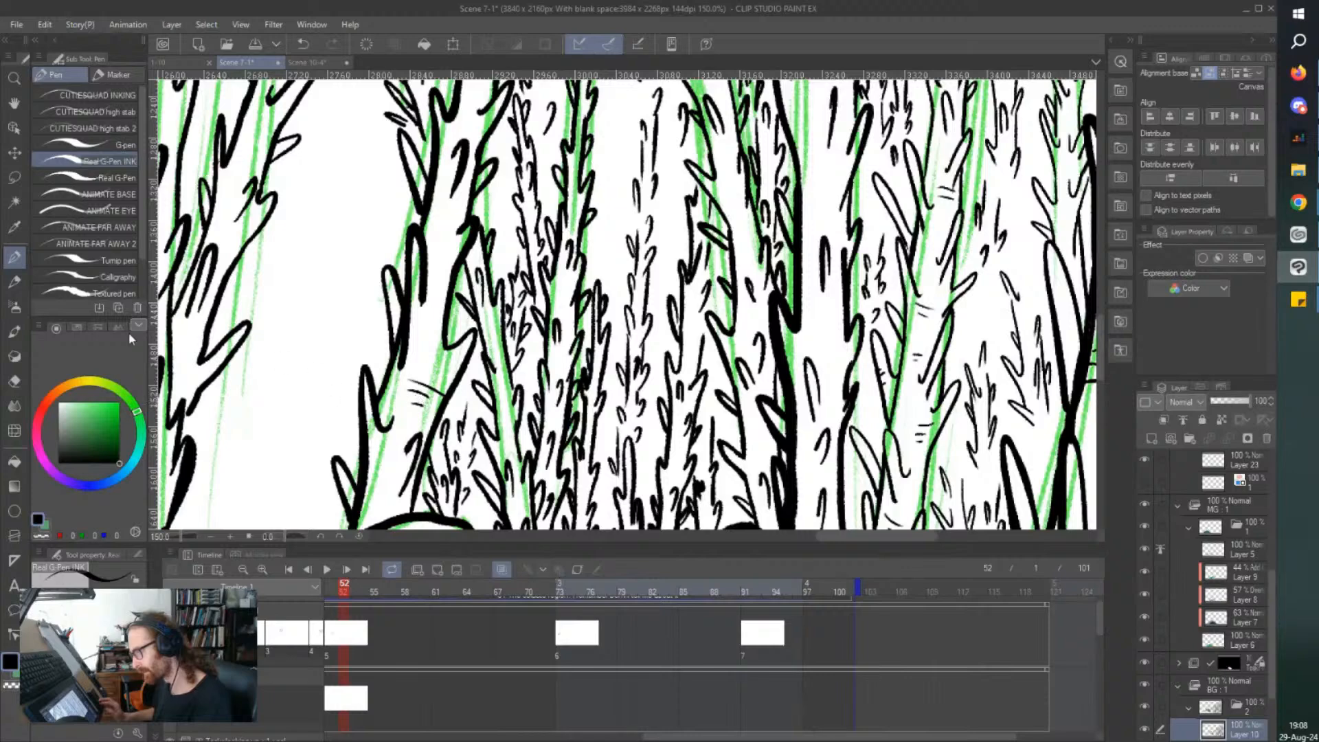
Add short horizontal bark lines to the wide trunk beneath the diagonal branch, at mid-height and near its base.
key("ctrl+minus")
left_click_drag(275, 362, 293, 364)
left_click_drag(275, 351, 296, 340)
left_click_drag(282, 334, 296, 335)
left_click_drag(318, 445, 296, 439)
mouse_move(318, 454)
left_mouse_down()
mouse_move(303, 451)
mouse_move(307, 464)
left_mouse_up()
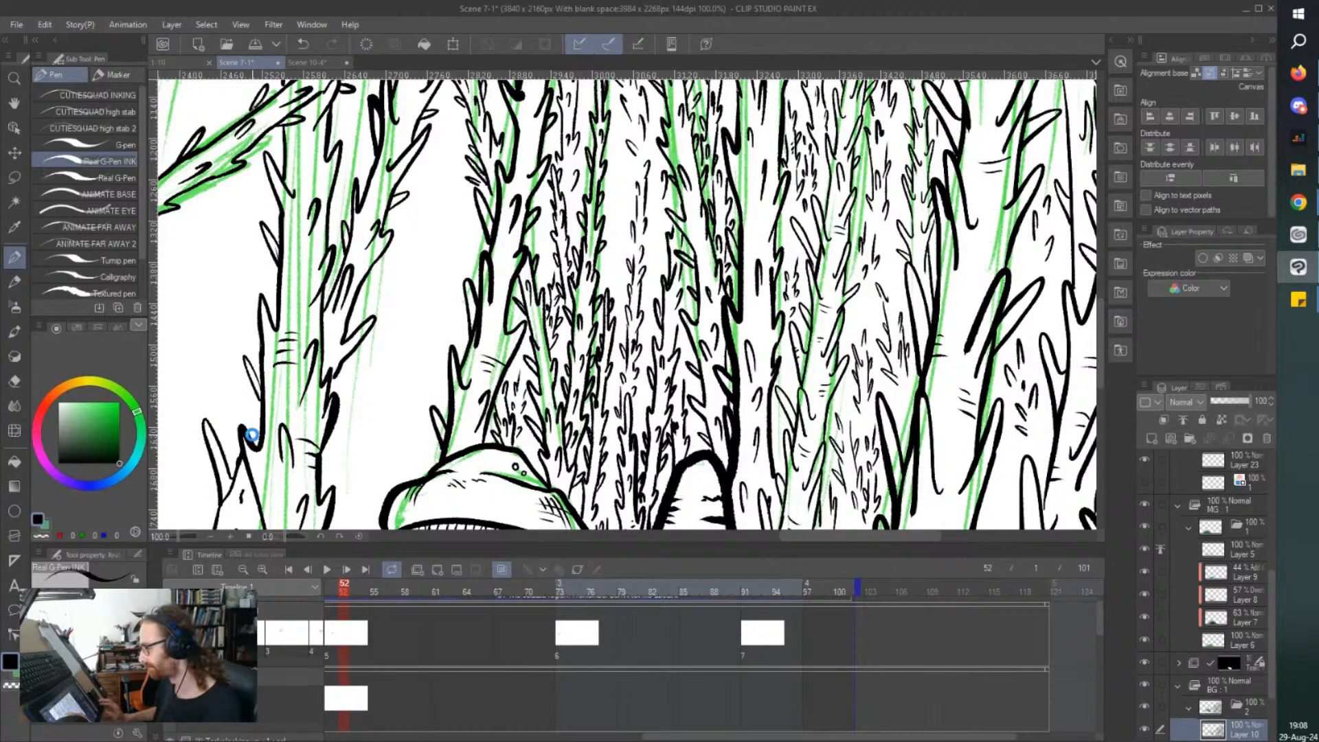
Add short bark lines across the middle of the leaning thorny trunk above the mushrooms.
key("ctrl+minus")
left_click_drag(432, 121, 439, 176)
key("ctrl+plus")
key("ctrl+plus")
key("ctrl+plus")
left_click_drag(474, 288, 441, 290)
mouse_move(455, 310)
left_mouse_down()
mouse_move(440, 311)
mouse_move(444, 324)
left_mouse_up()
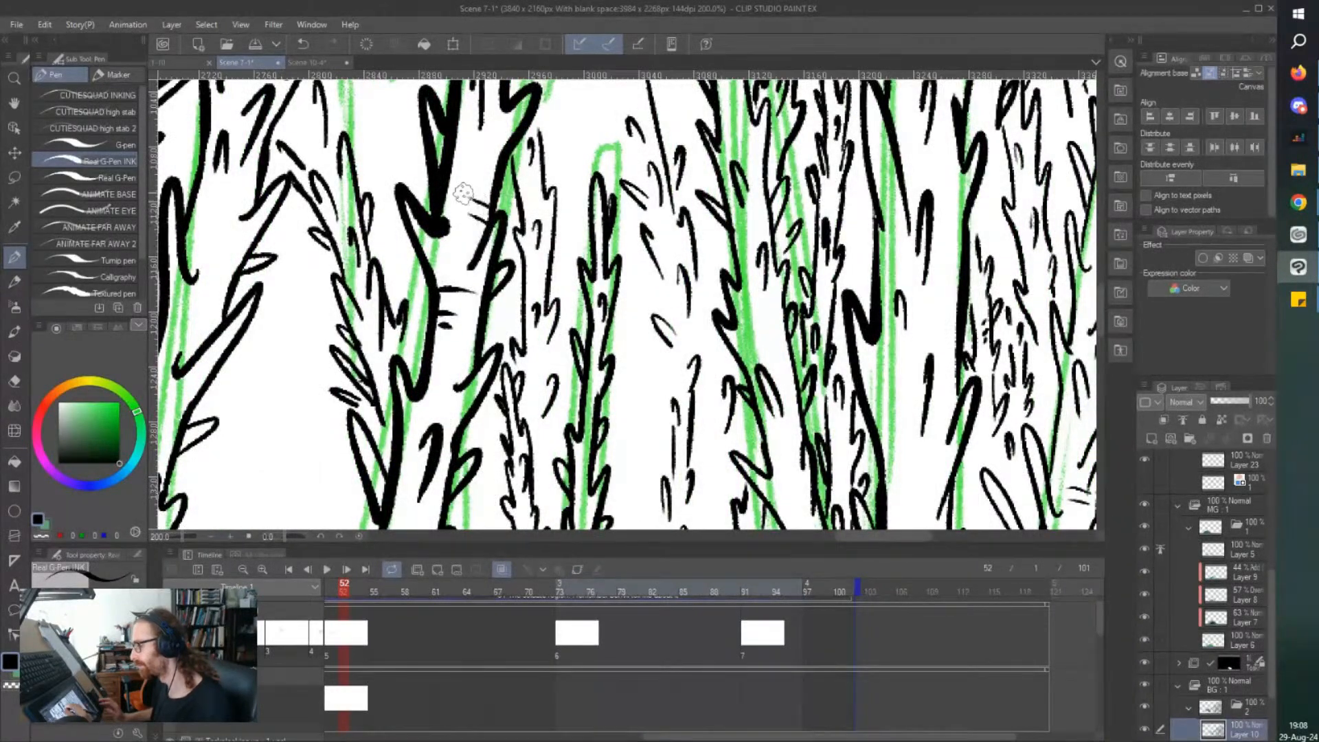
Examine the inked forest from a zoomed-out view for areas that still need trees.
key("ctrl+minus")
key("ctrl+minus")
key("ctrl+minus")
key("ctrl+minus")
key("ctrl+minus")
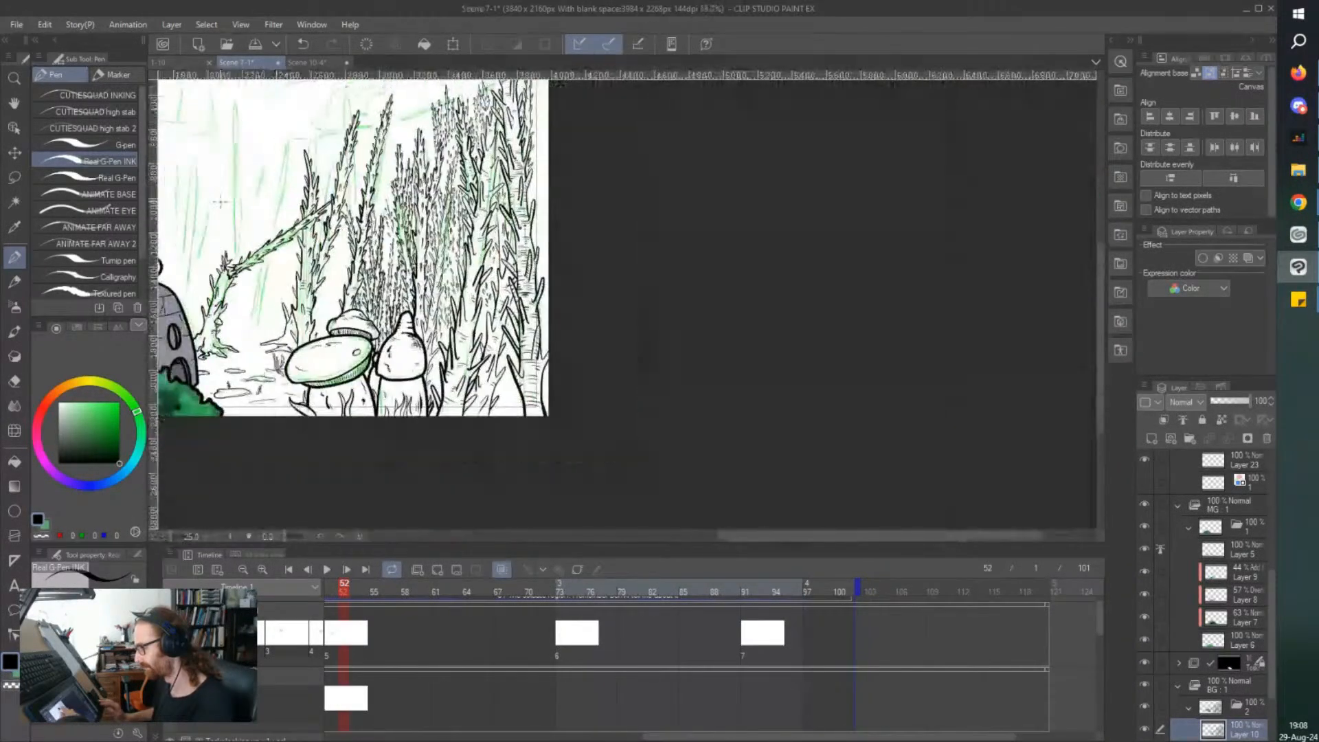
left_click_drag(219, 202, 234, 222)
key("ctrl+plus")
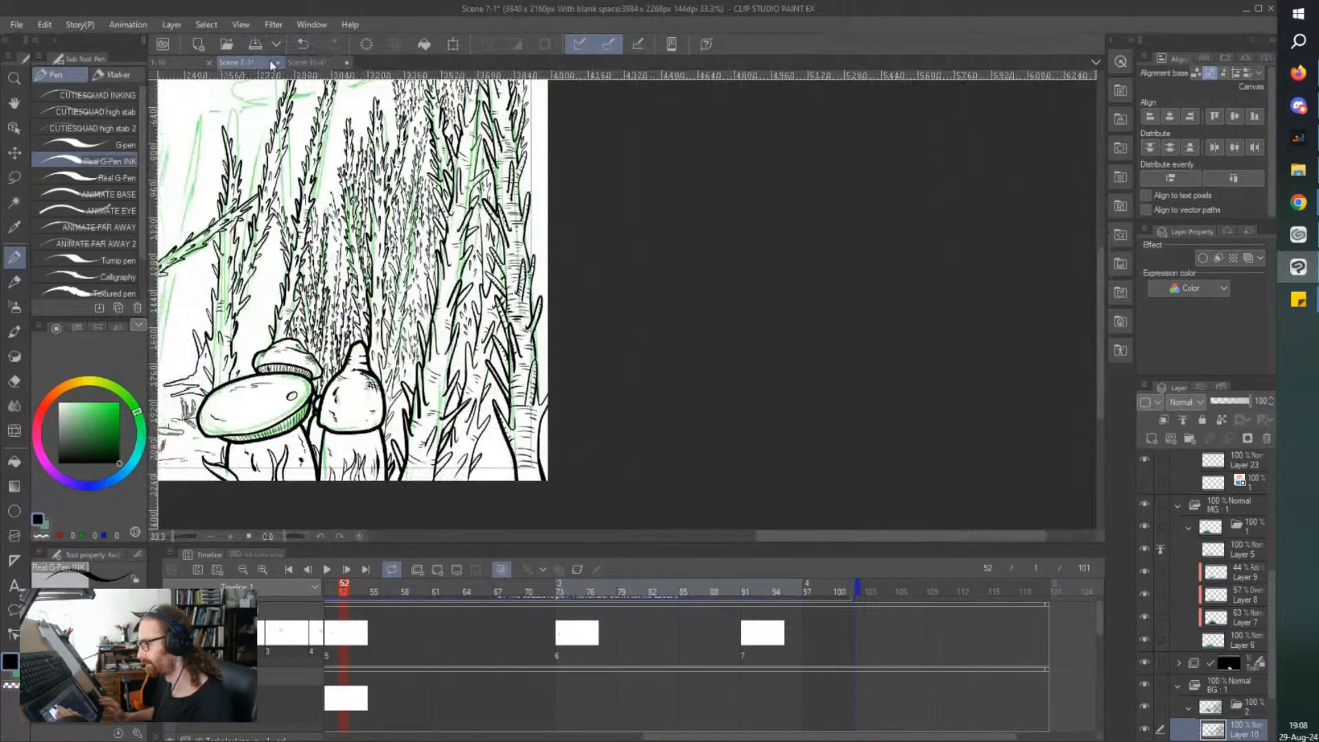
key("ctrl+minus")
key("ctrl+minus")
key("ctrl+minus")
scroll(239, 79, "up", 2)
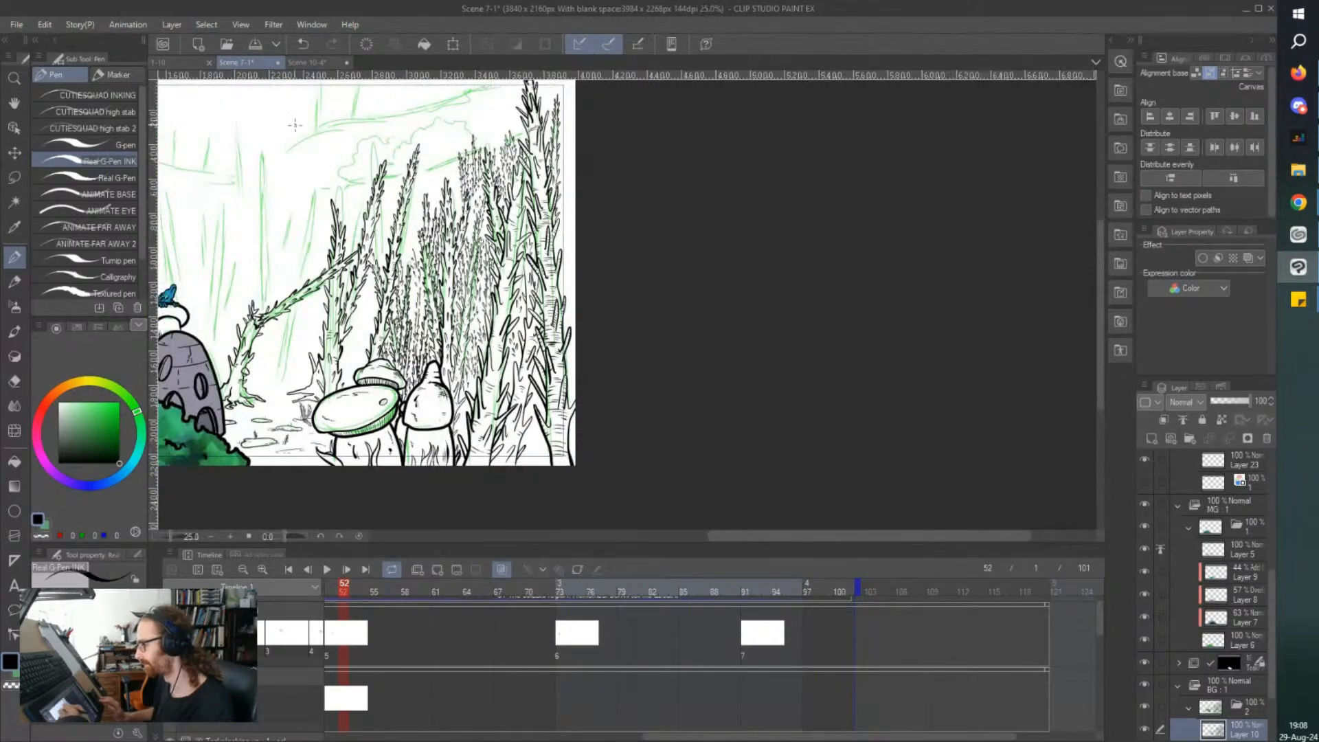
Ink a slim thorny background tree rising over the lower end of the sketched diagonal slope line.
scroll(292, 127, "up", 1)
left_click_drag(464, 93, 464, 108)
scroll(464, 108, "up", 3)
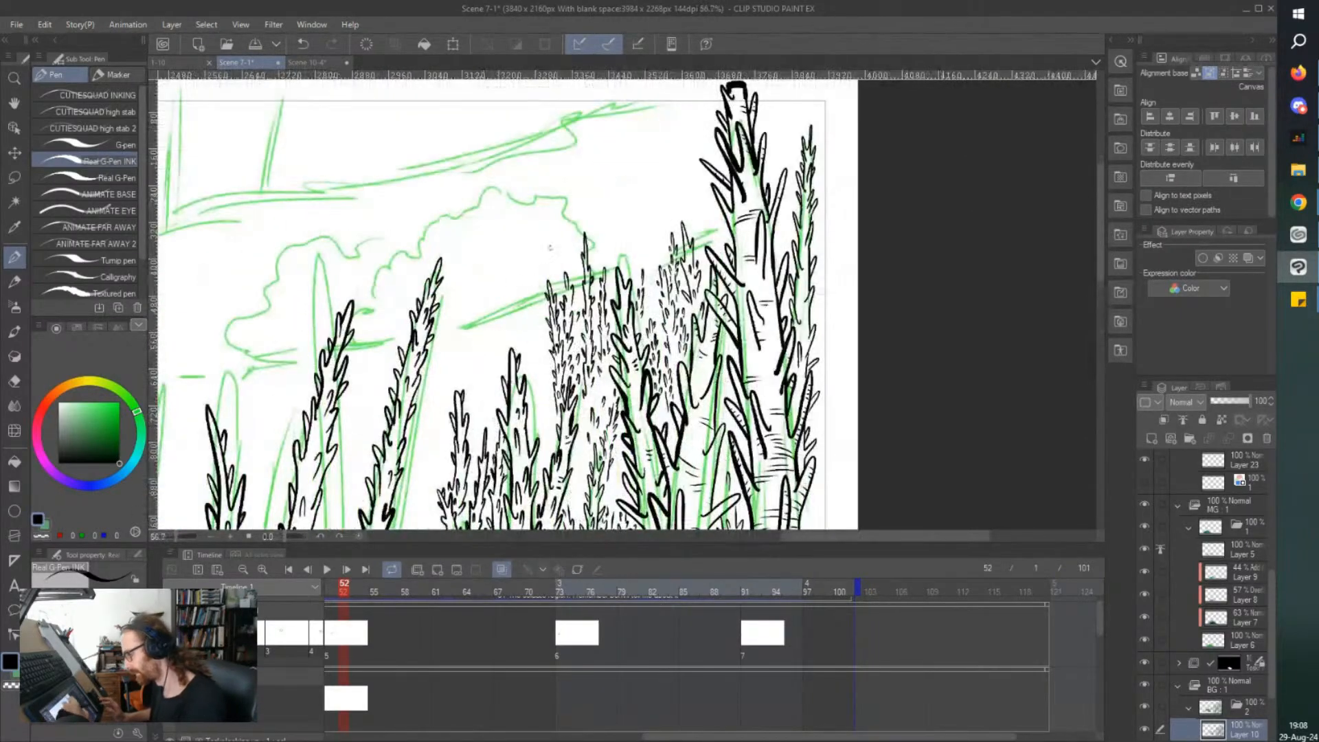
mouse_move(506, 323)
left_mouse_down()
mouse_move(508, 336)
mouse_move(495, 251)
mouse_move(490, 286)
mouse_move(503, 301)
mouse_move(490, 347)
mouse_move(509, 343)
mouse_move(491, 360)
left_mouse_up()
left_click_drag(497, 350, 495, 368)
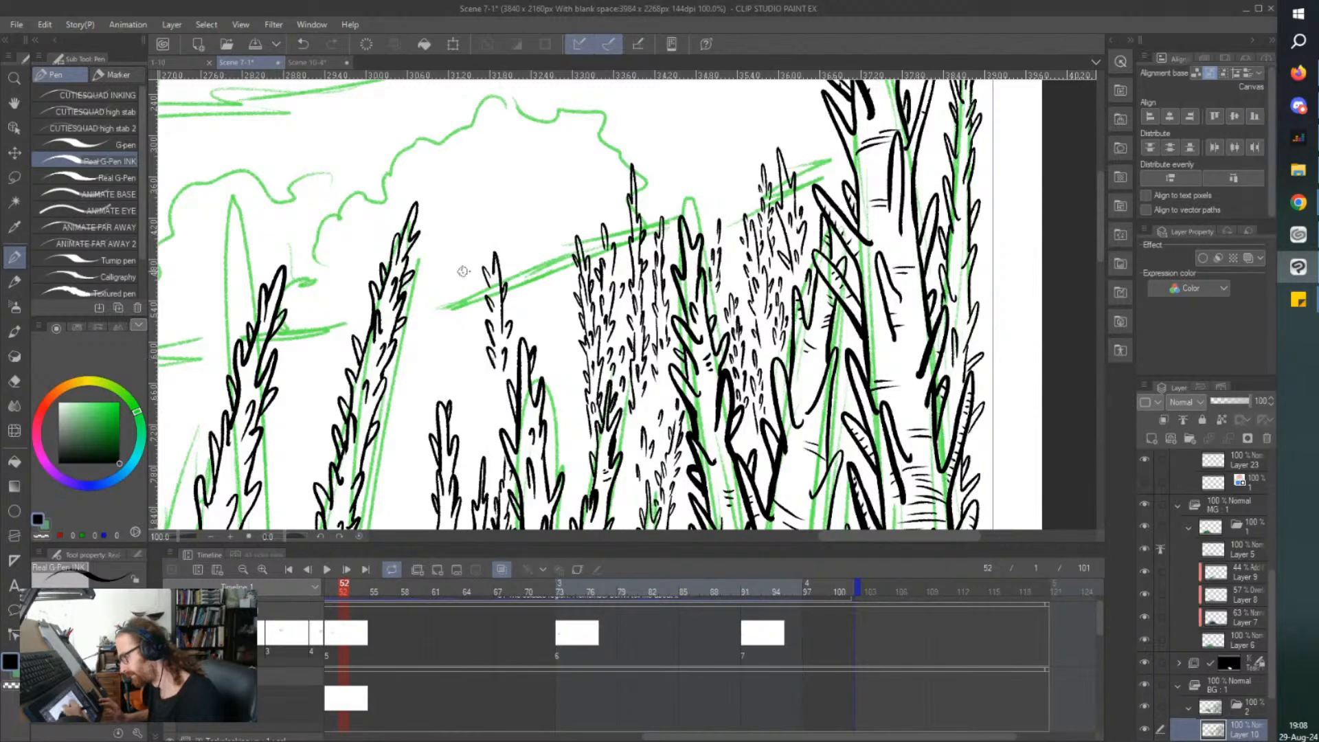
mouse_move(492, 303)
left_mouse_down()
mouse_move(493, 320)
mouse_move(485, 302)
left_mouse_up()
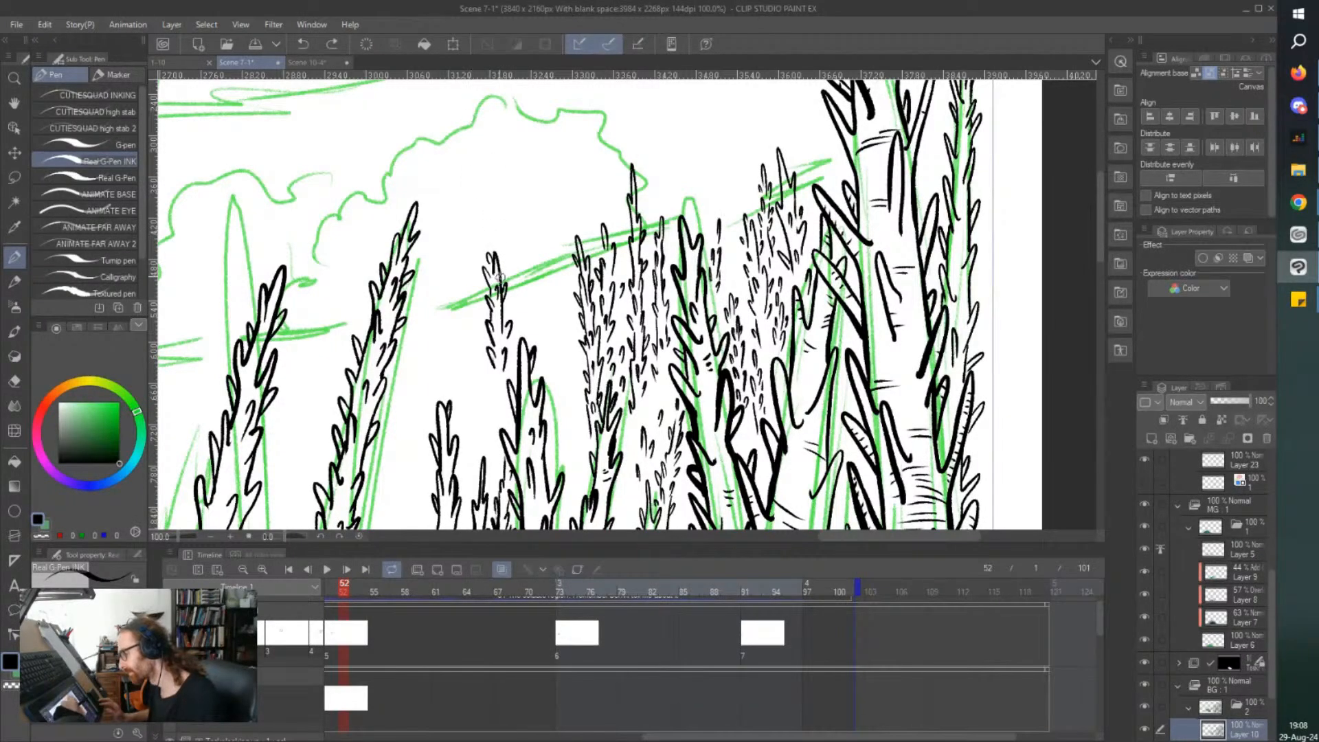
mouse_move(492, 367)
left_mouse_down()
mouse_move(493, 400)
mouse_move(504, 375)
left_mouse_up()
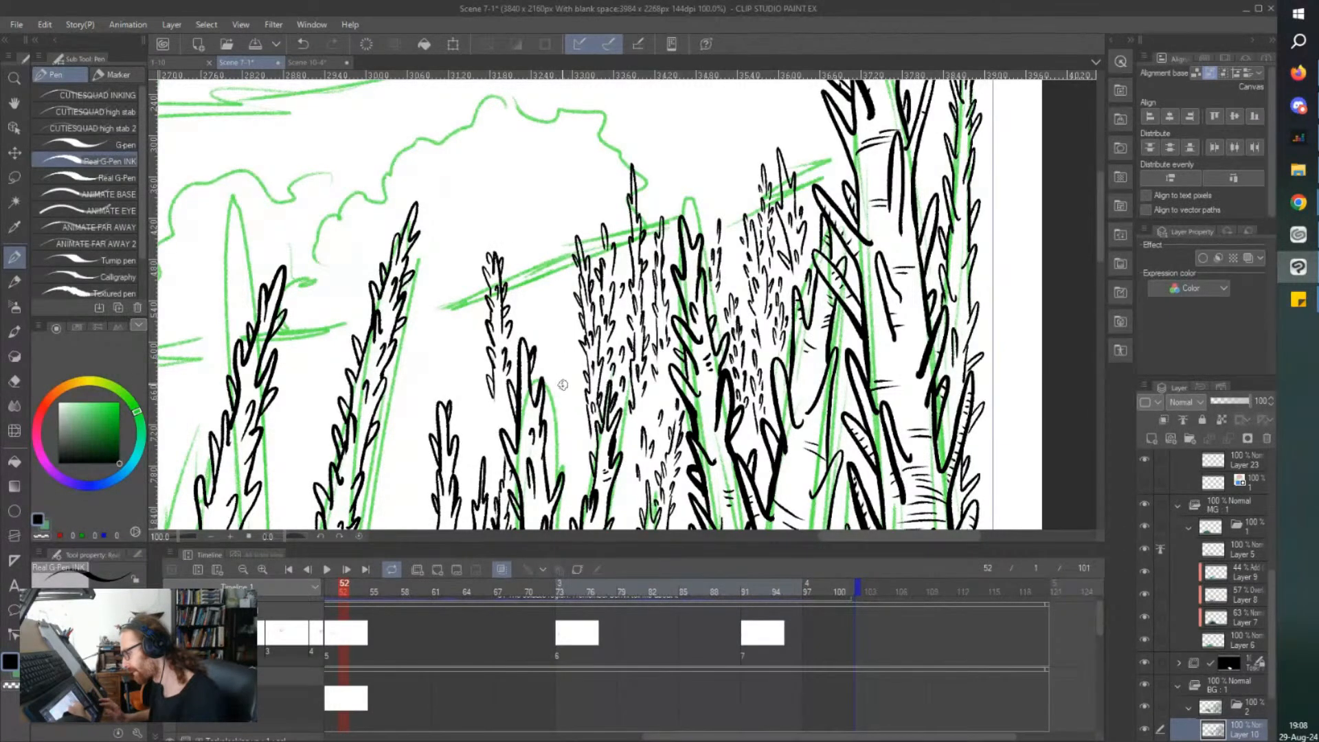
Ink a second slim thorny tree between the new one and the dense tree cluster, and save the file.
mouse_move(563, 377)
left_mouse_down()
mouse_move(549, 338)
mouse_move(562, 310)
mouse_move(549, 241)
mouse_move(547, 285)
mouse_move(552, 247)
left_mouse_up()
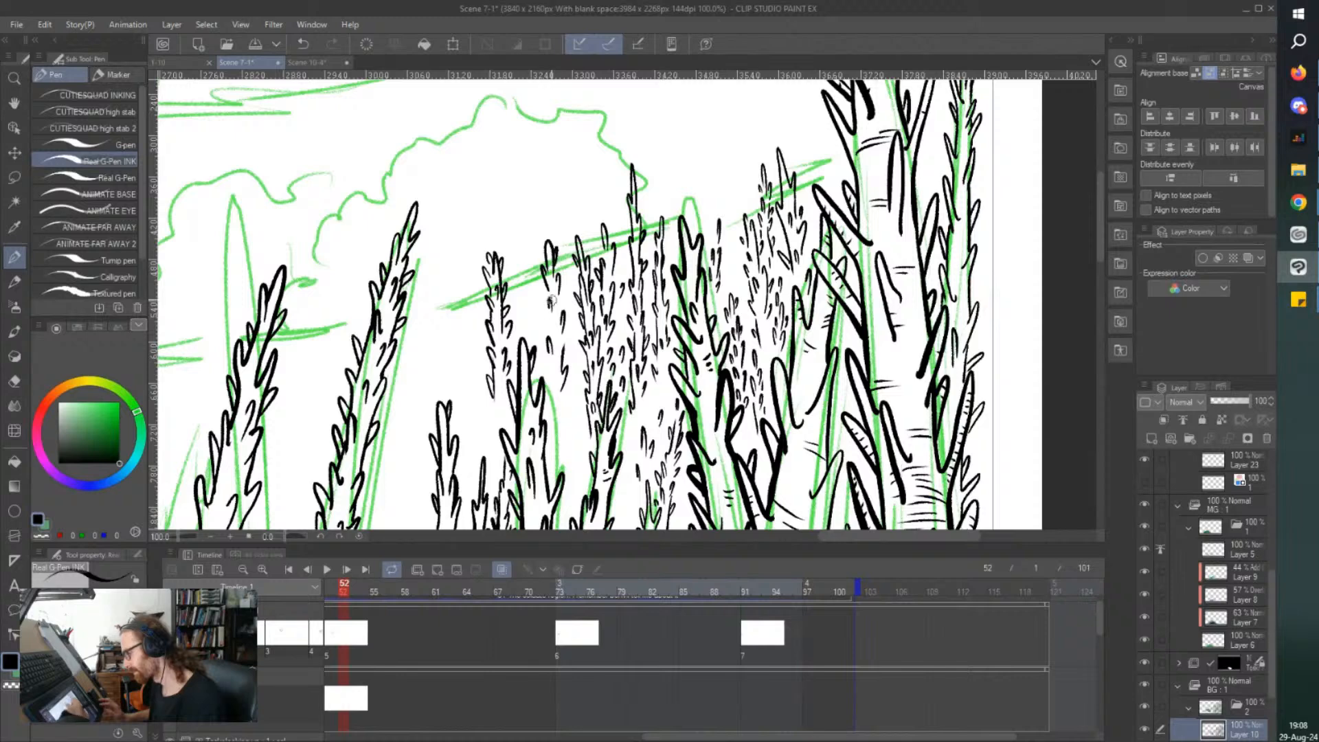
mouse_move(558, 315)
left_mouse_down()
mouse_move(556, 300)
mouse_move(551, 340)
left_mouse_up()
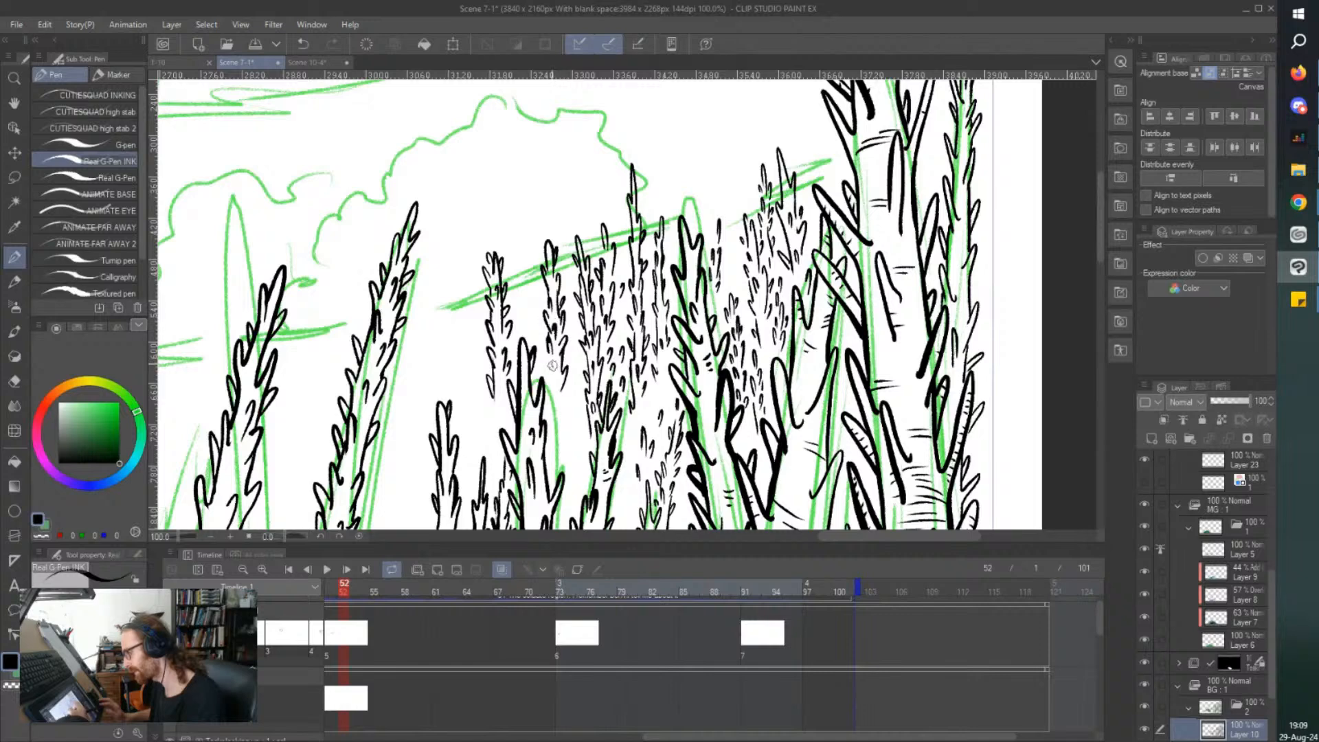
left_click_drag(547, 356, 553, 421)
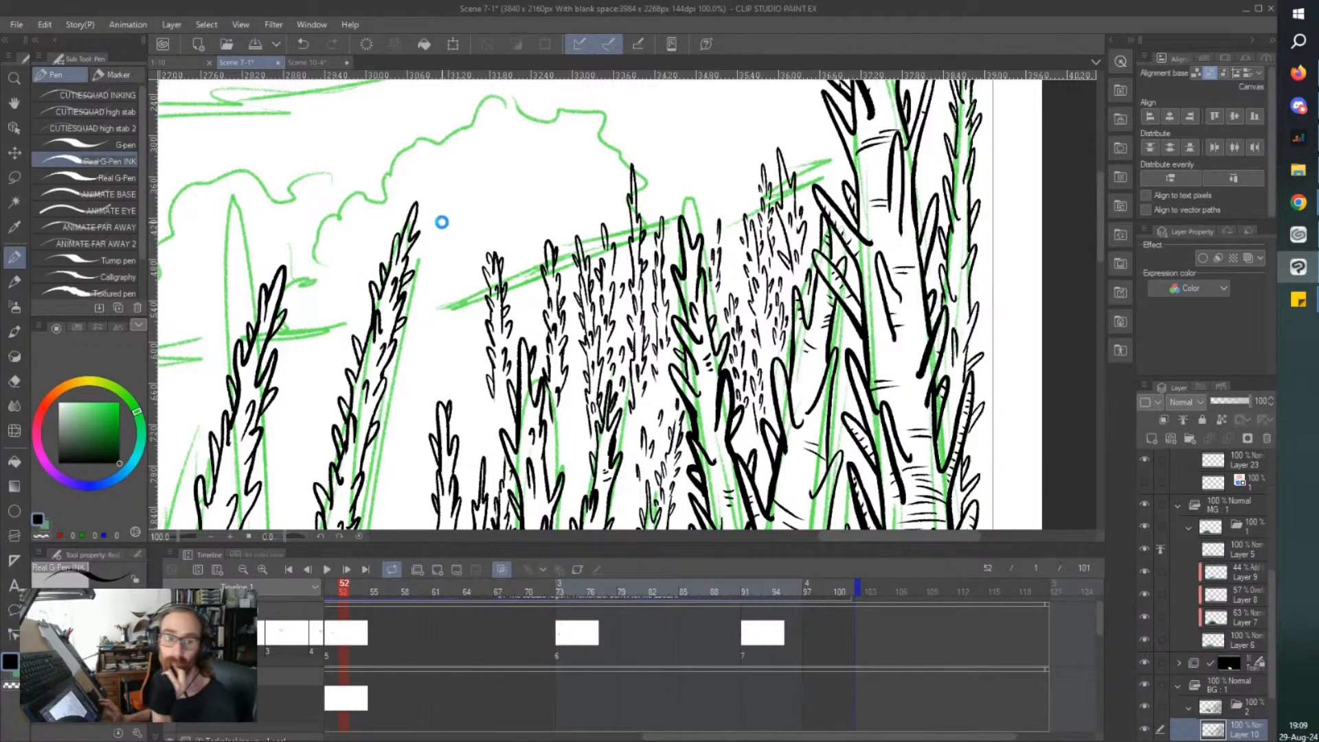
key("ctrl+s")
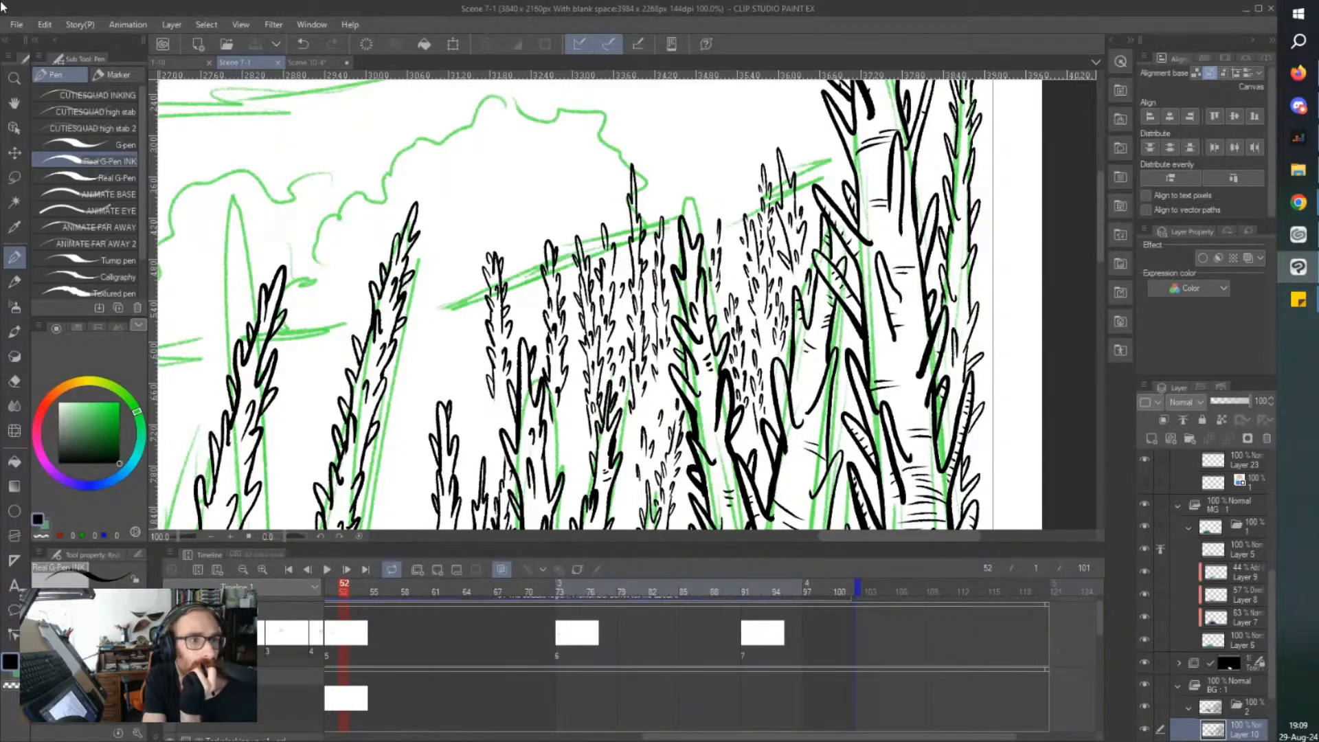
key("alt+Tab")
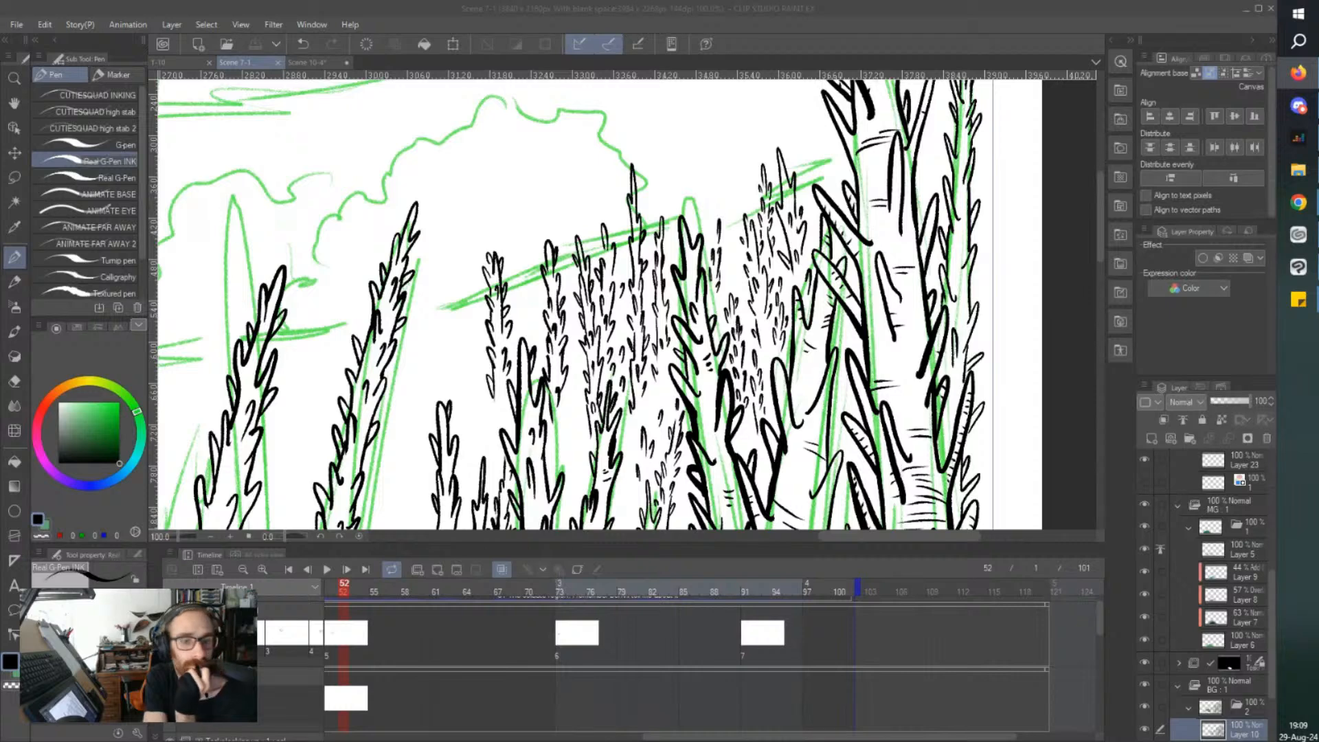
key("alt+Tab")
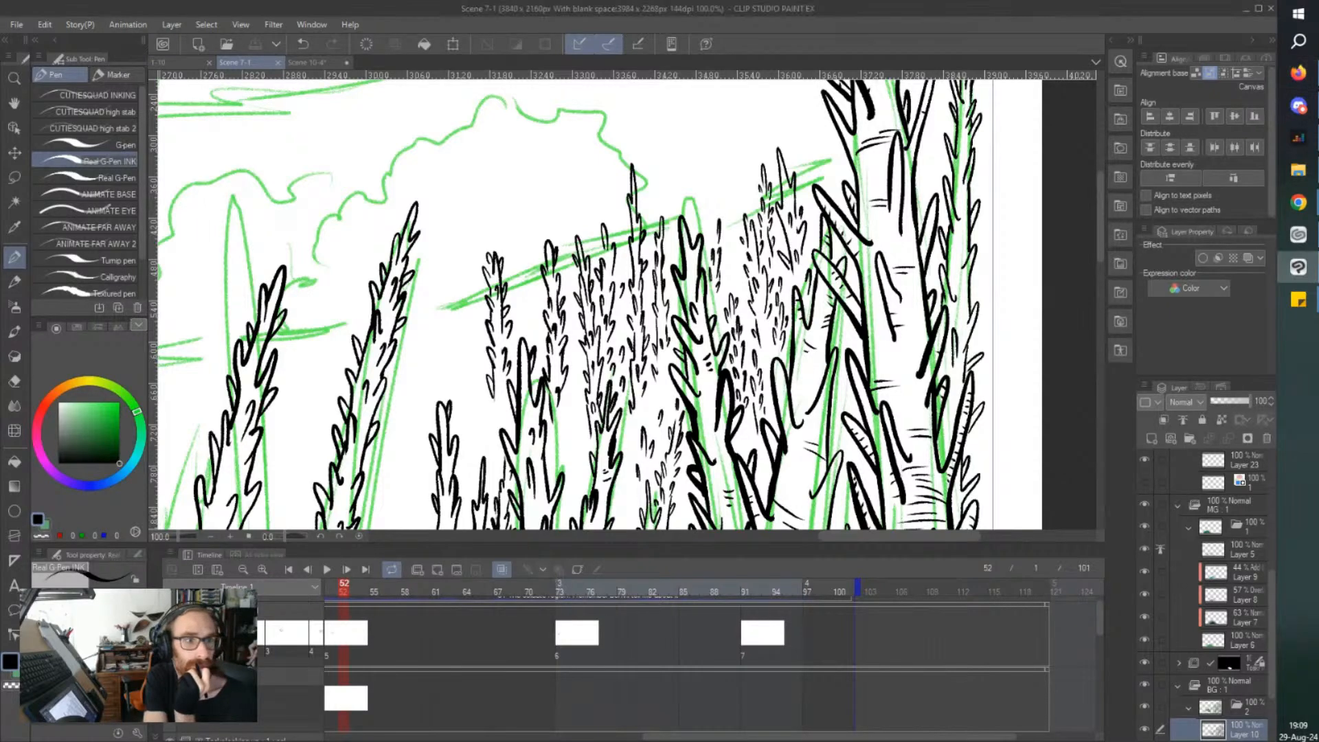
key("alt+Tab")
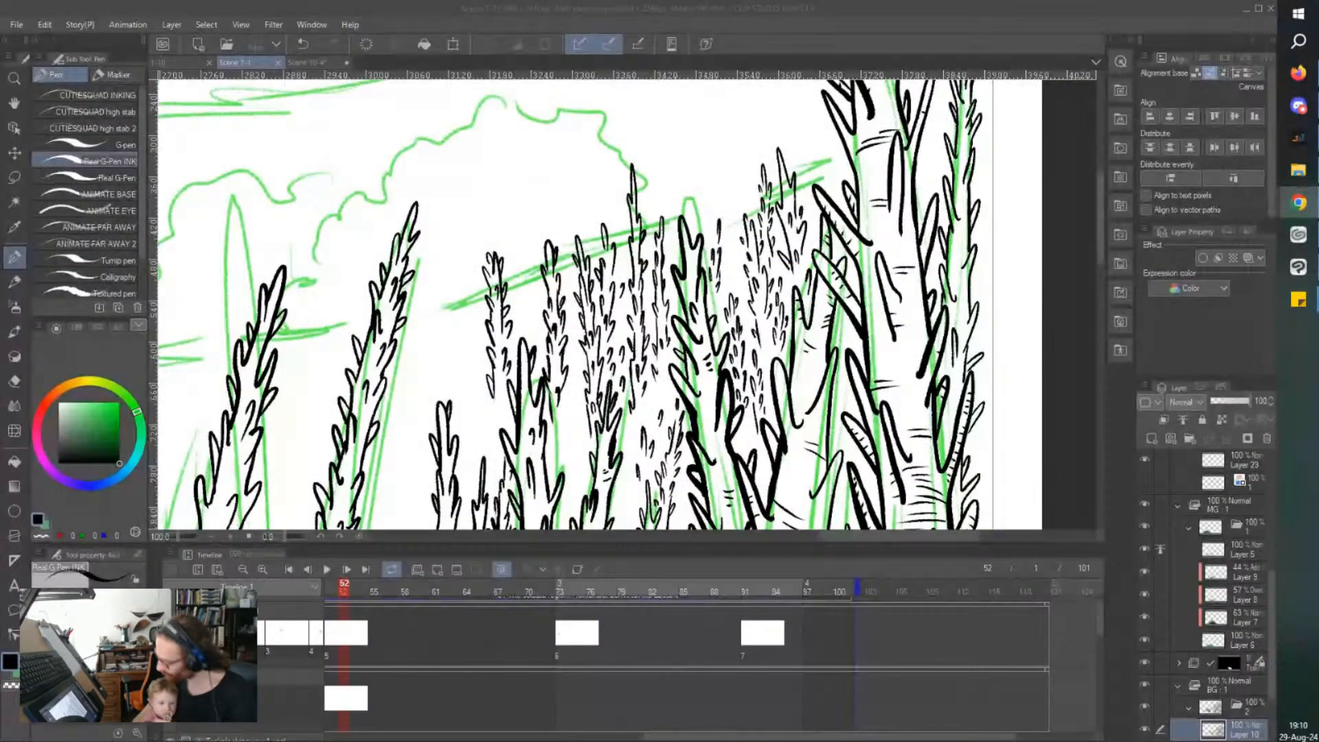
Ink a small background treetop with short spikes between the thick thorny trunk and the neighbouring slim tree cluster.
left_click(729, 228)
left_click_drag(730, 227, 721, 213)
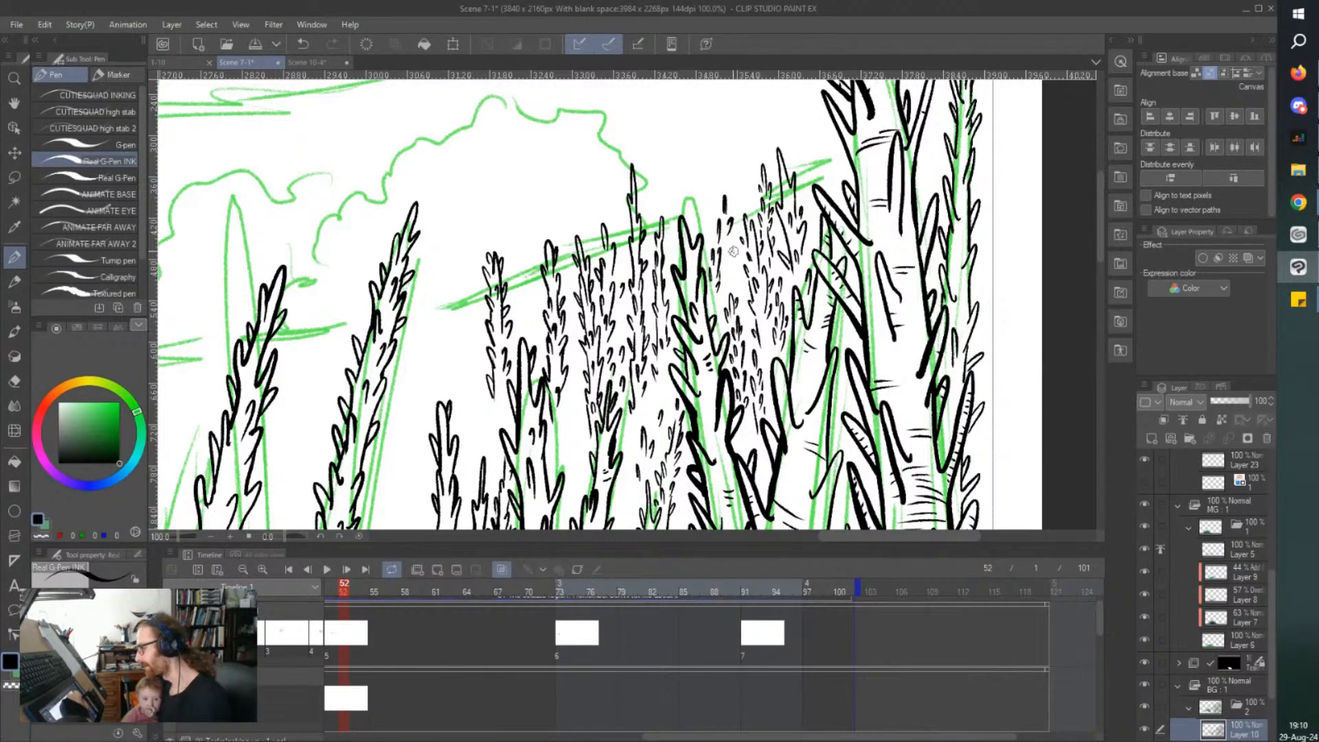
mouse_move(733, 265)
left_mouse_down()
mouse_move(731, 239)
mouse_move(714, 229)
left_mouse_up()
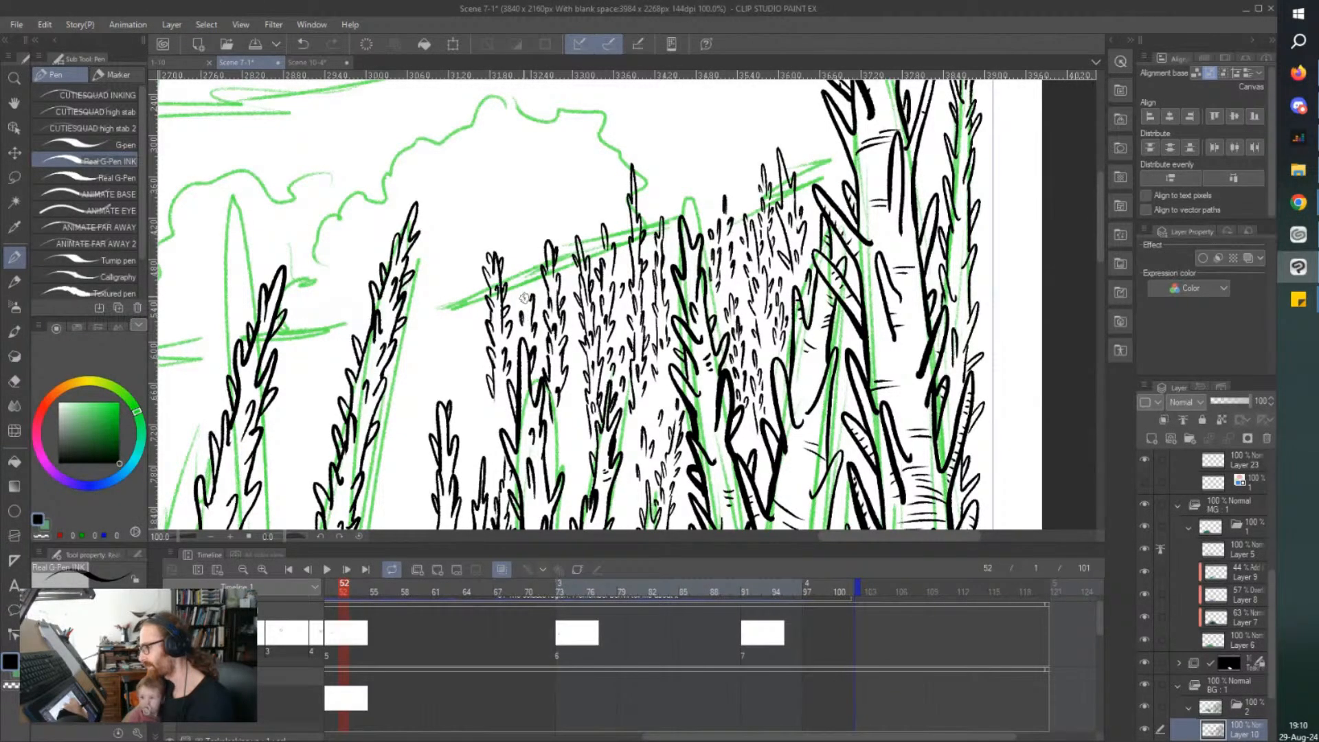
Ink a slim tree between the two new slope trees and another at the slope line's lower tip, and save the file.
mouse_move(523, 280)
left_mouse_down()
mouse_move(520, 297)
mouse_move(526, 260)
mouse_move(525, 272)
left_mouse_up()
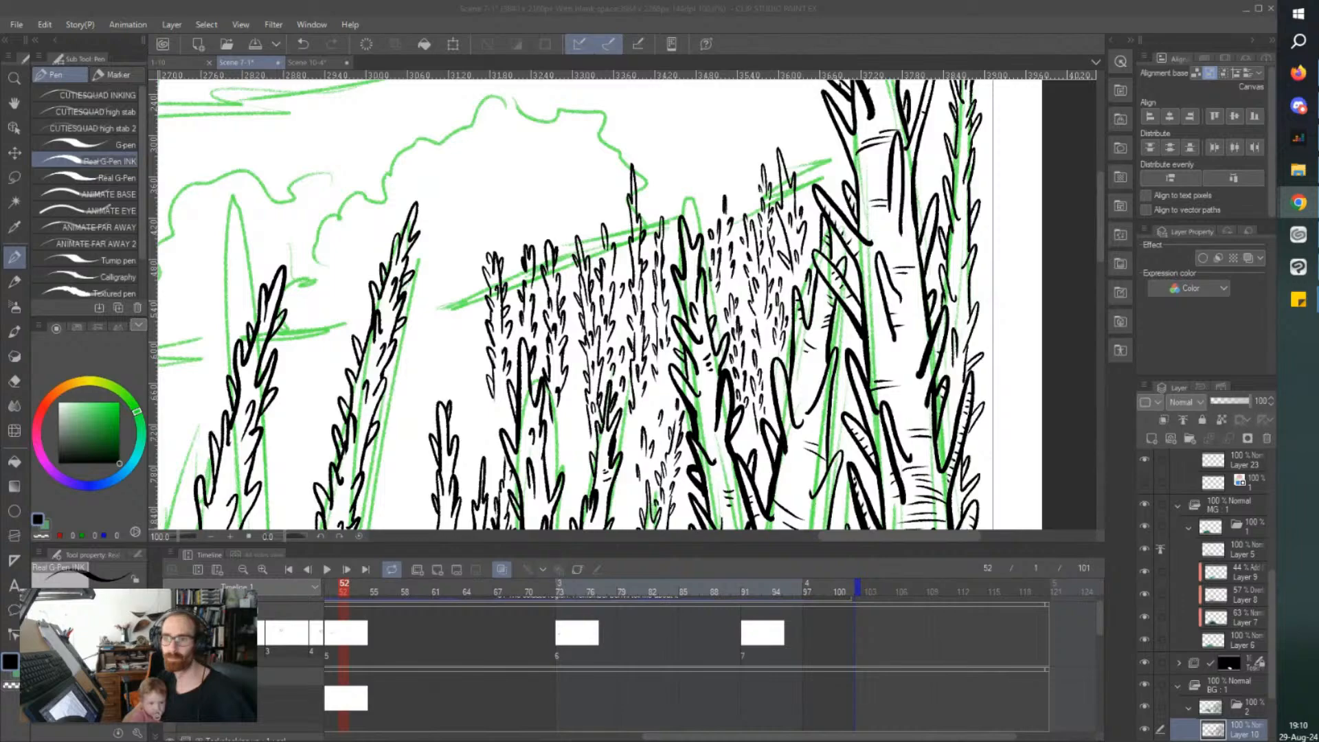
left_click_drag(766, 736, 738, 737)
left_click_drag(832, 545, 776, 543)
mouse_move(759, 383)
left_mouse_down()
mouse_move(754, 429)
mouse_move(766, 374)
mouse_move(770, 404)
mouse_move(767, 415)
mouse_move(773, 326)
mouse_move(758, 343)
mouse_move(743, 323)
mouse_move(764, 288)
left_mouse_up()
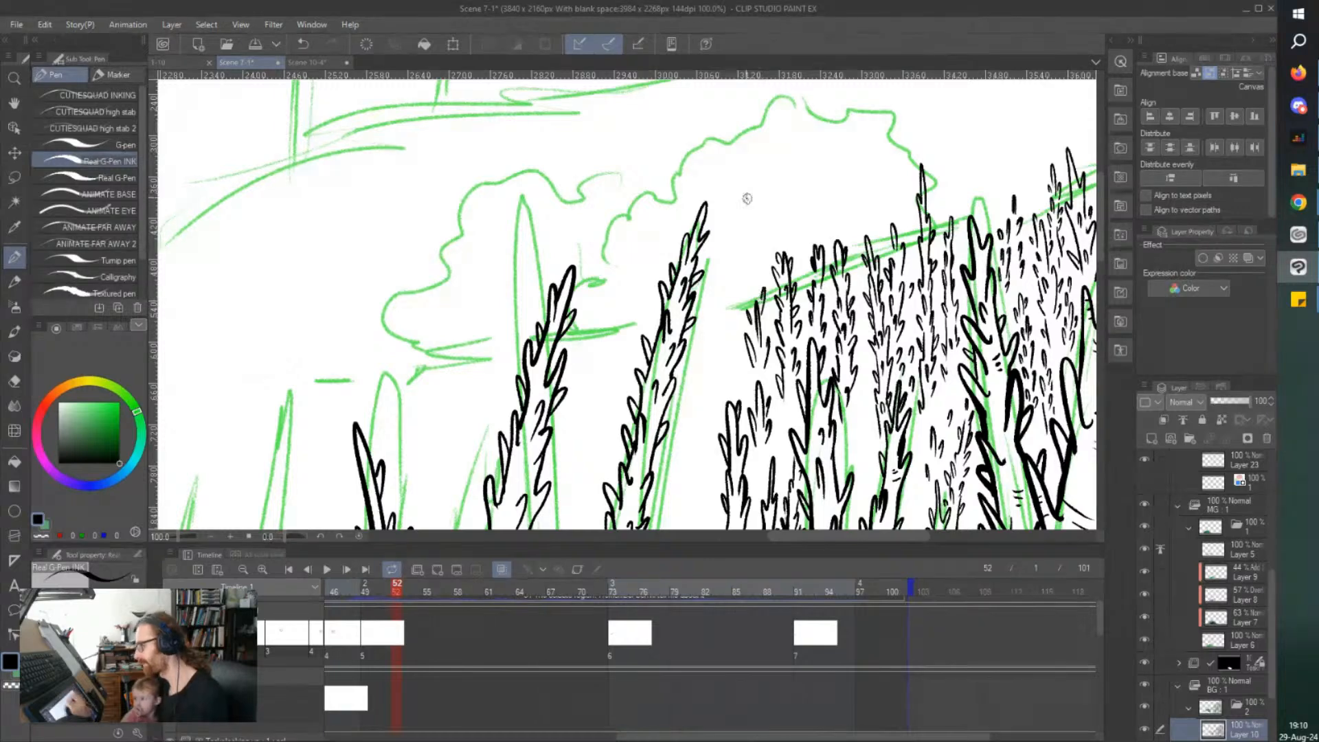
key("ctrl+s")
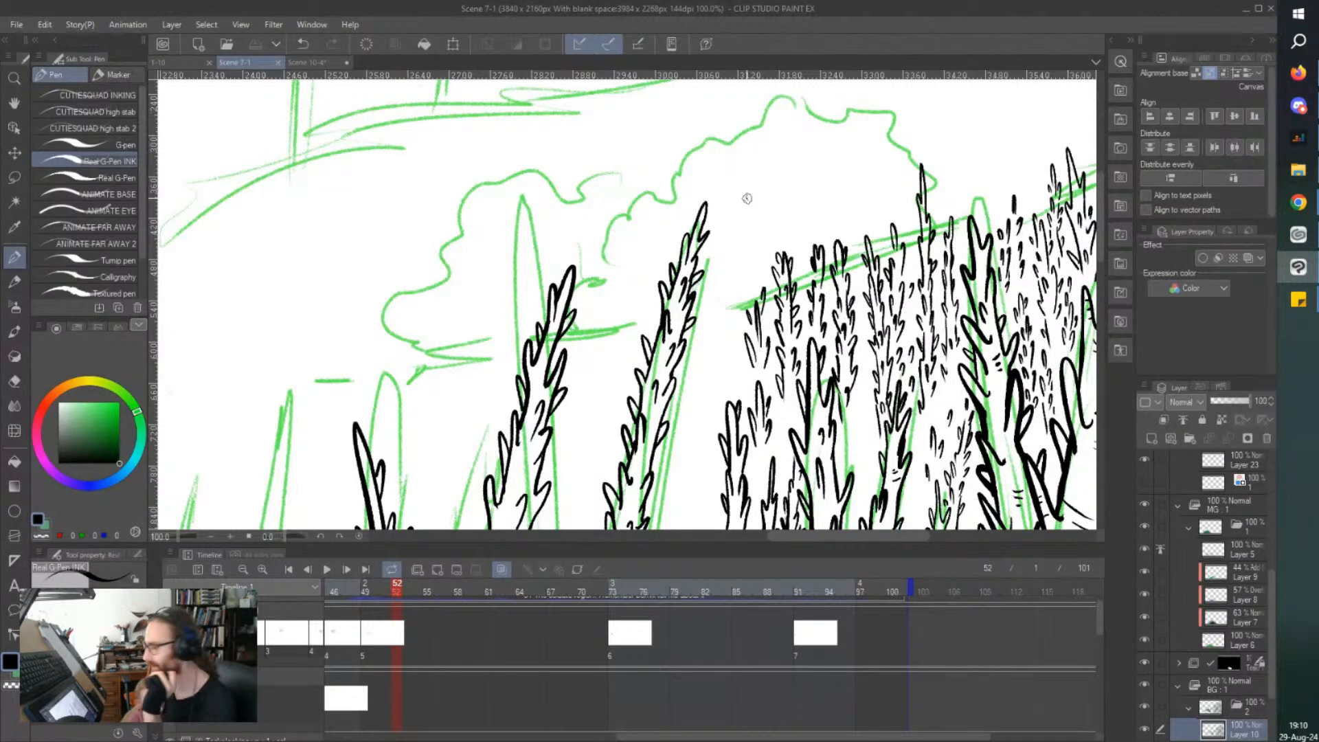
Ink a short slim thorny tree at the edge of the forest cluster facing the tall leaning tree, and save the file.
scroll(747, 198, "down", 4)
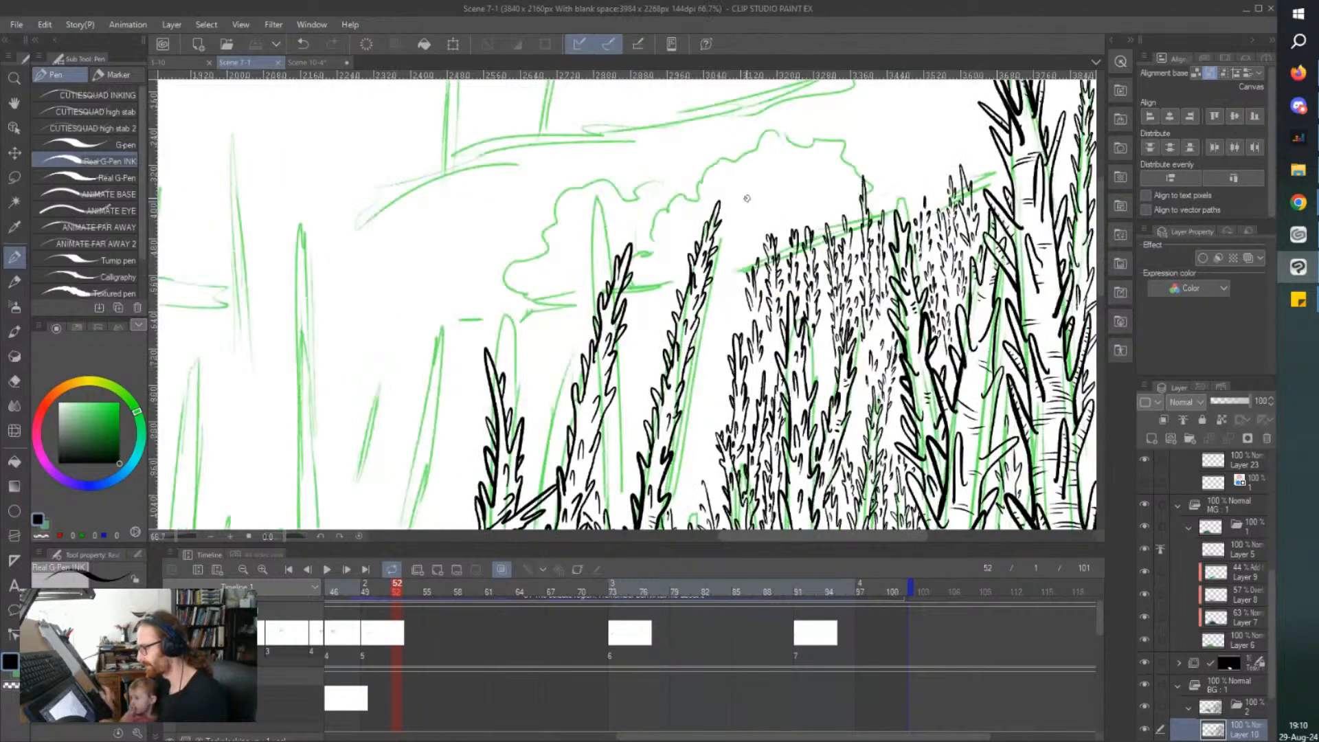
scroll(747, 198, "up", 4)
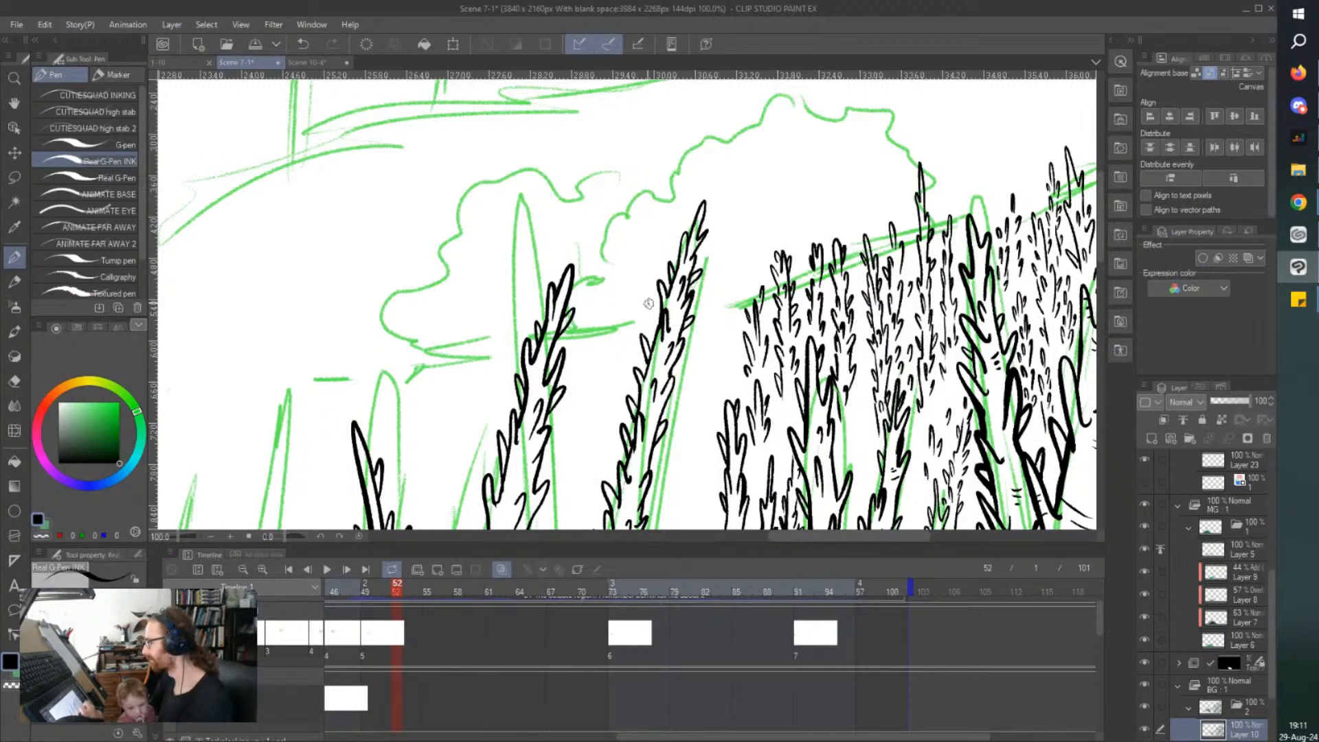
left_click_drag(1101, 212, 1098, 239)
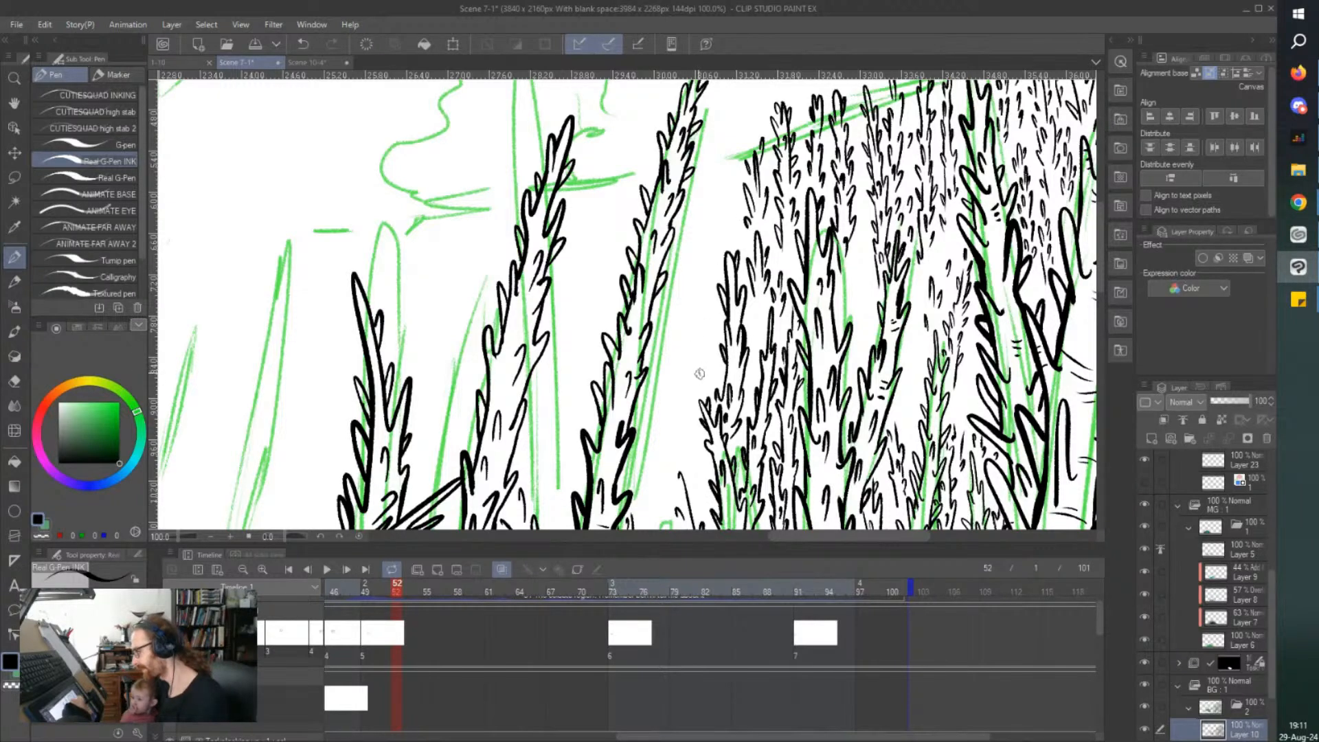
mouse_move(700, 377)
left_mouse_down()
mouse_move(691, 340)
mouse_move(685, 372)
mouse_move(690, 386)
mouse_move(701, 291)
left_mouse_up()
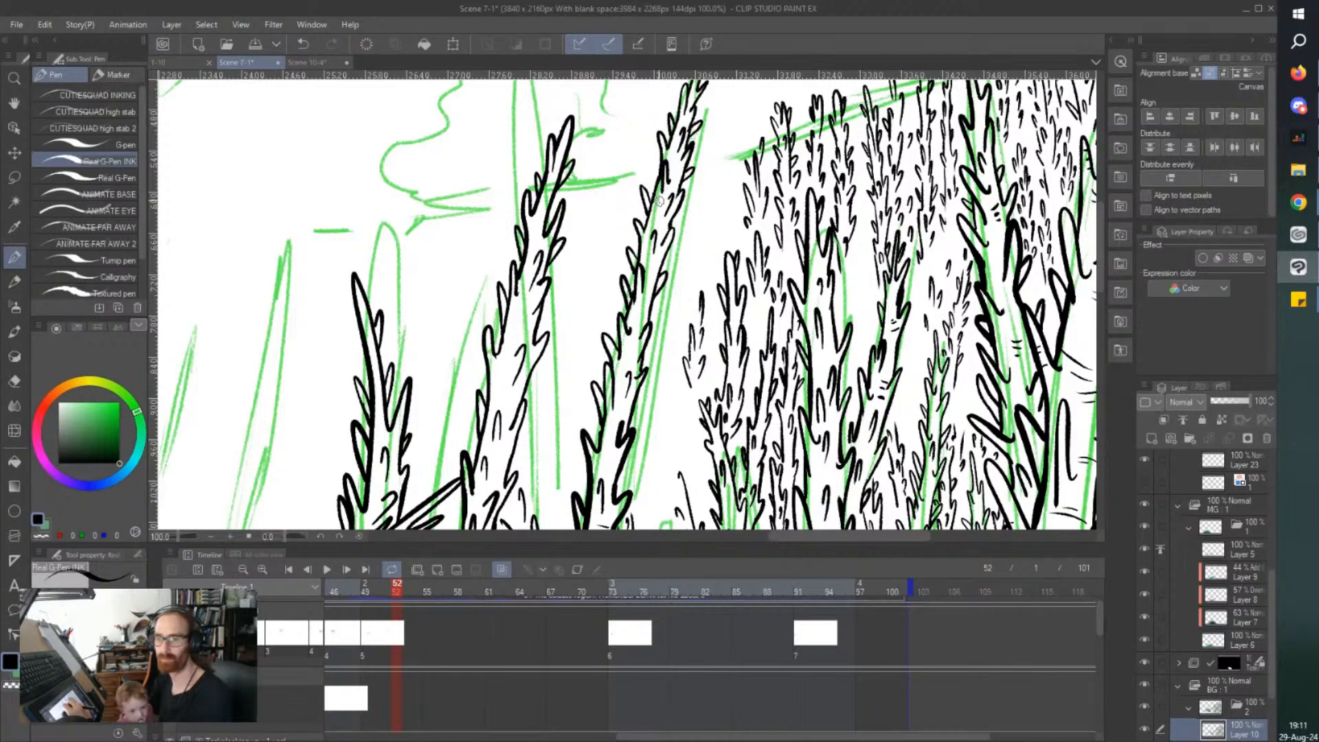
mouse_move(681, 328)
left_mouse_down()
mouse_move(687, 344)
mouse_move(697, 266)
mouse_move(694, 285)
left_mouse_up()
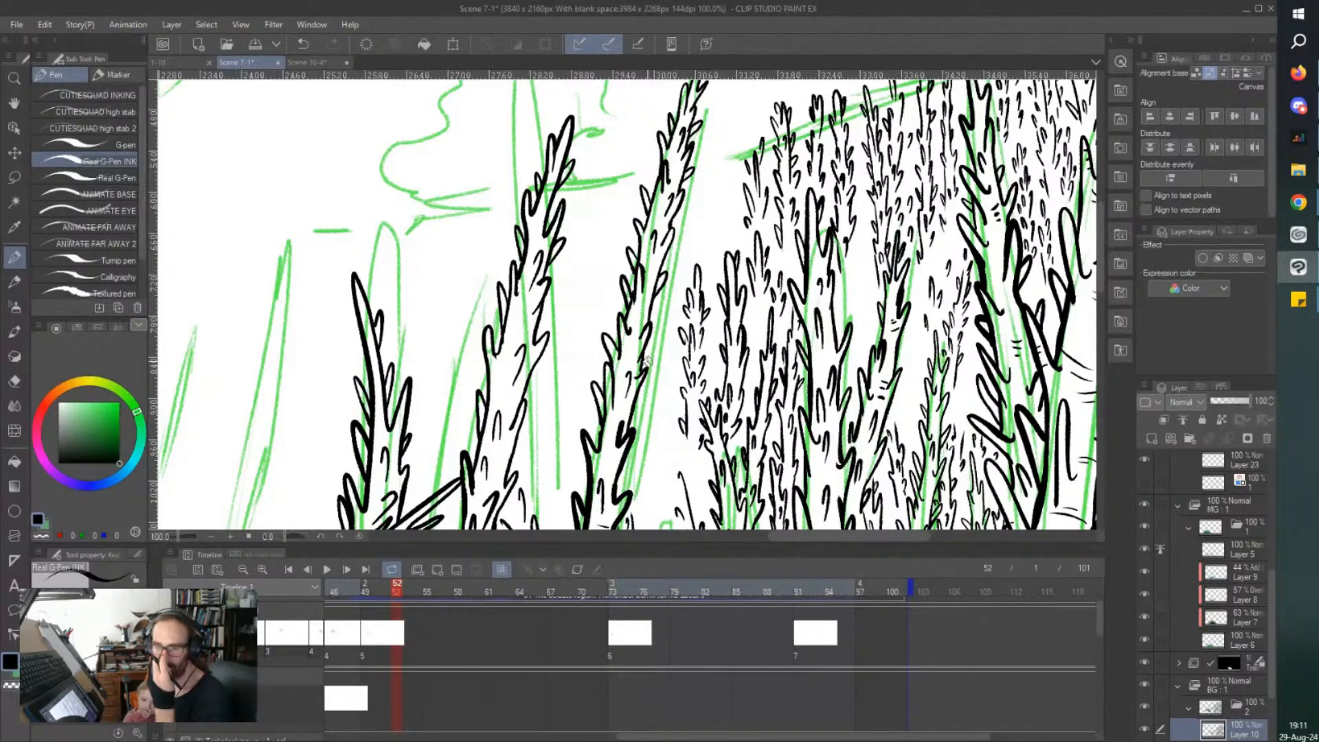
key("ctrl+s")
Add thorns and a pointed tip to the bare slim tree stem below the newly inked edge tree.
left_click_drag(1103, 255, 1102, 277)
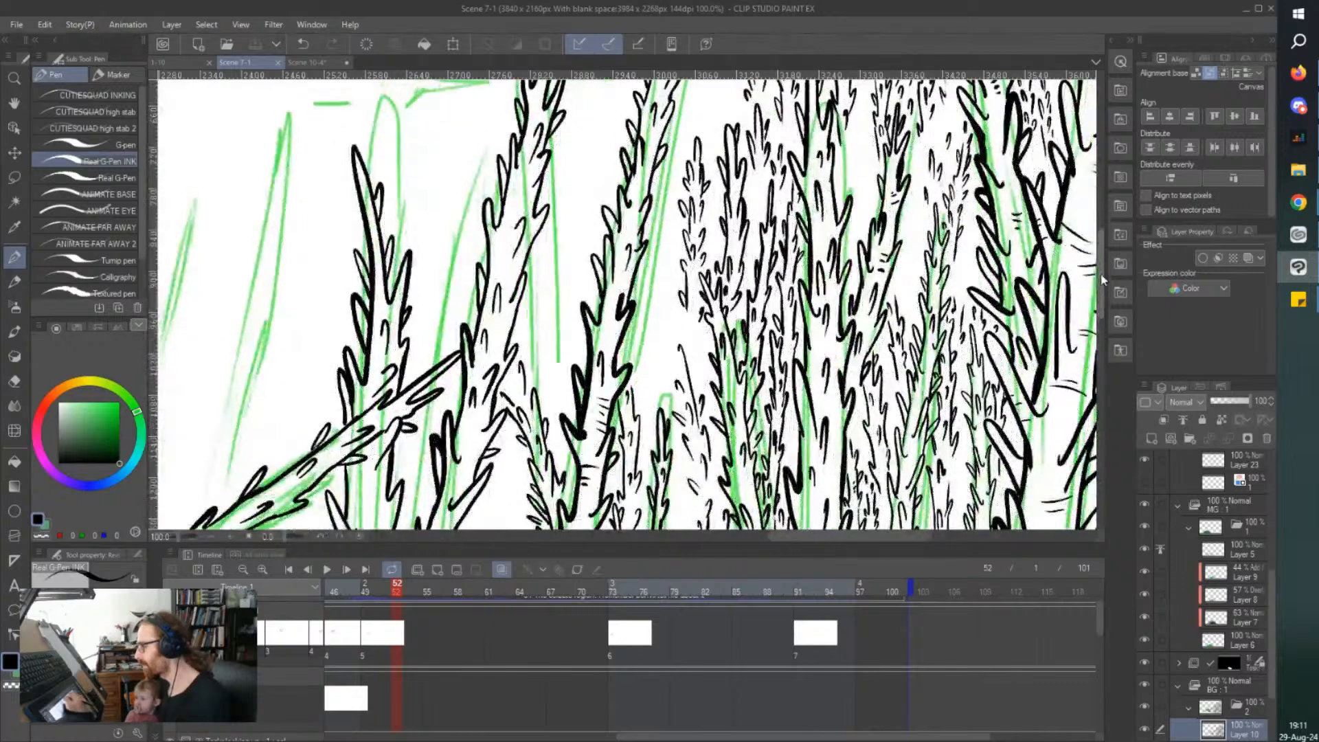
left_click_drag(695, 311, 688, 287)
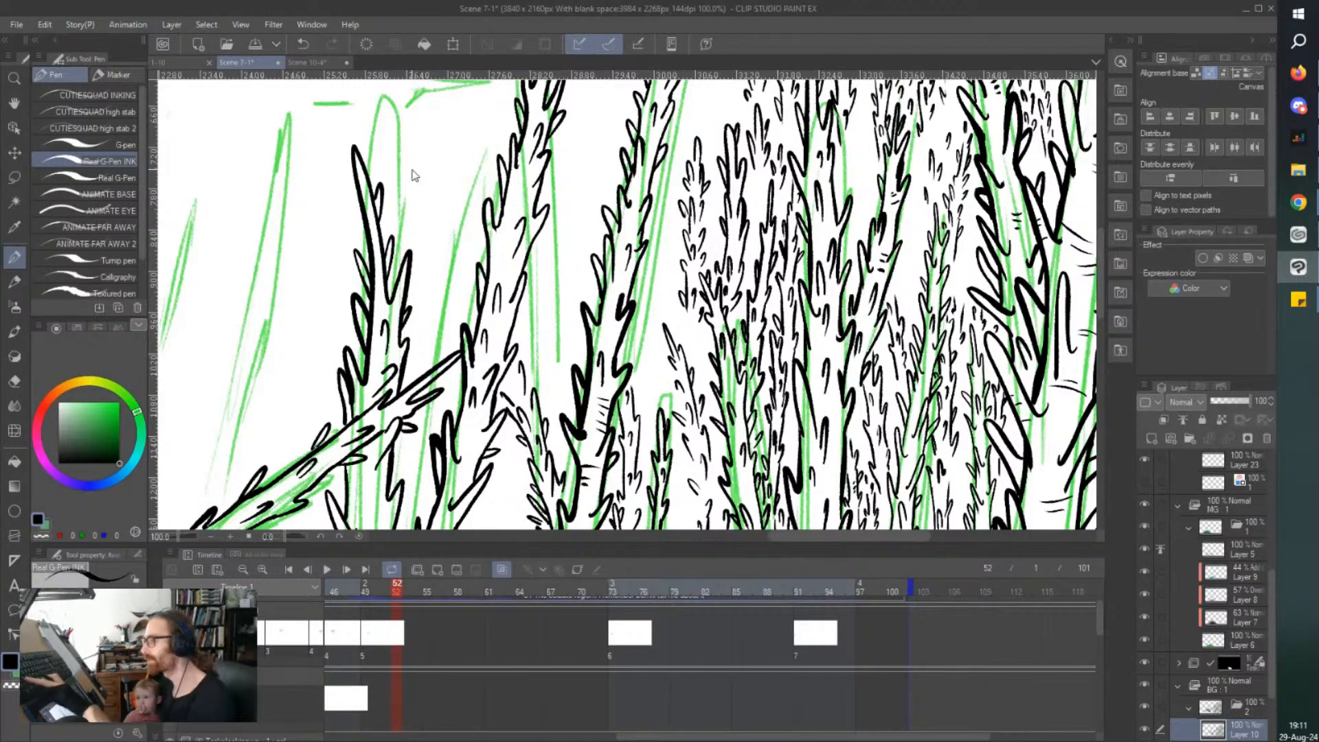
Ink a tall slim thorny tree between the tall leaning tree and the edge of the forest cluster, and save the file.
key("ctrl+s")
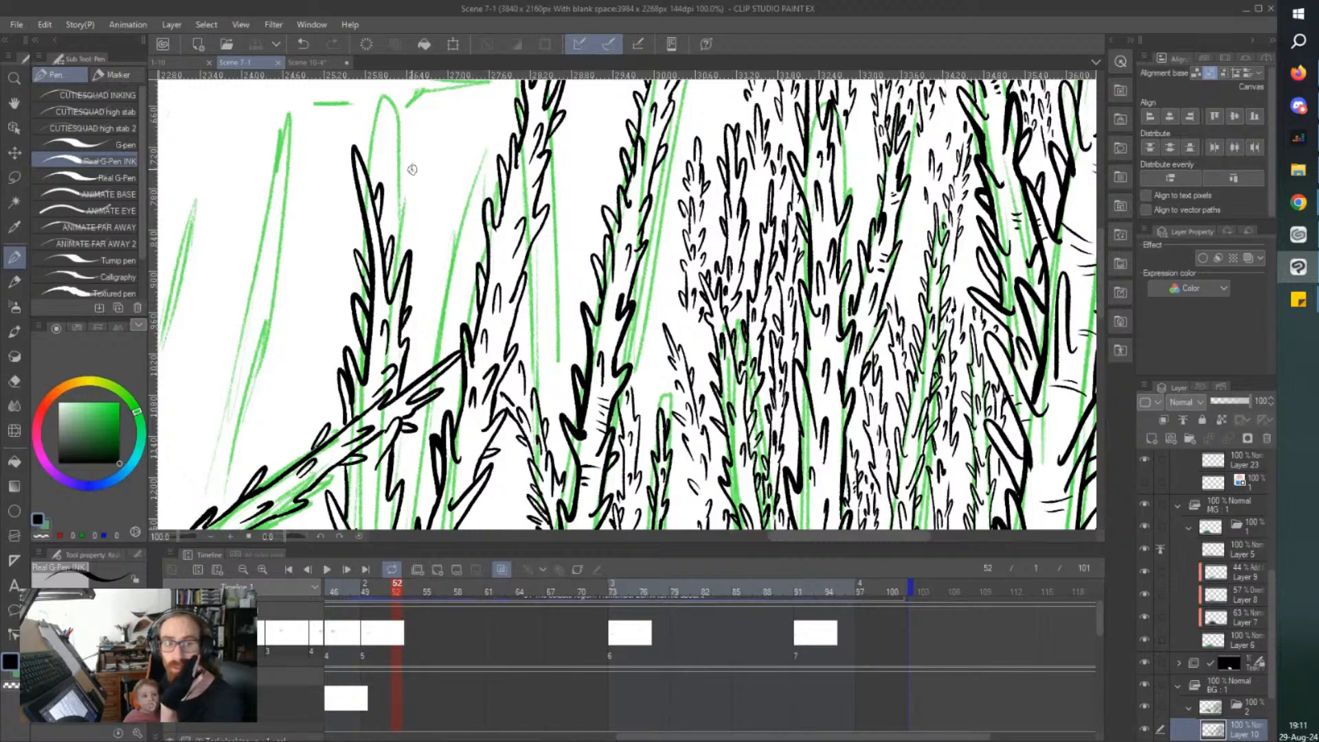
left_click_drag(786, 534, 759, 536)
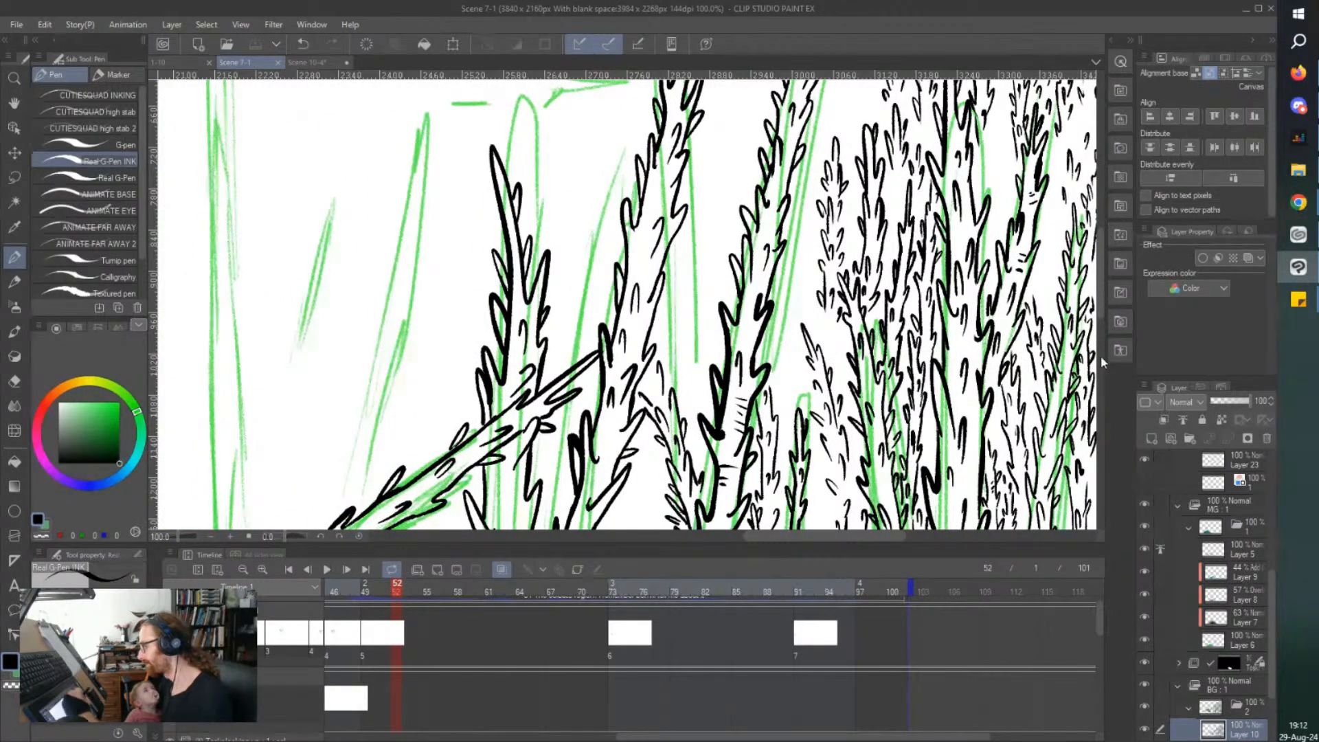
left_click_drag(1099, 287, 1099, 237)
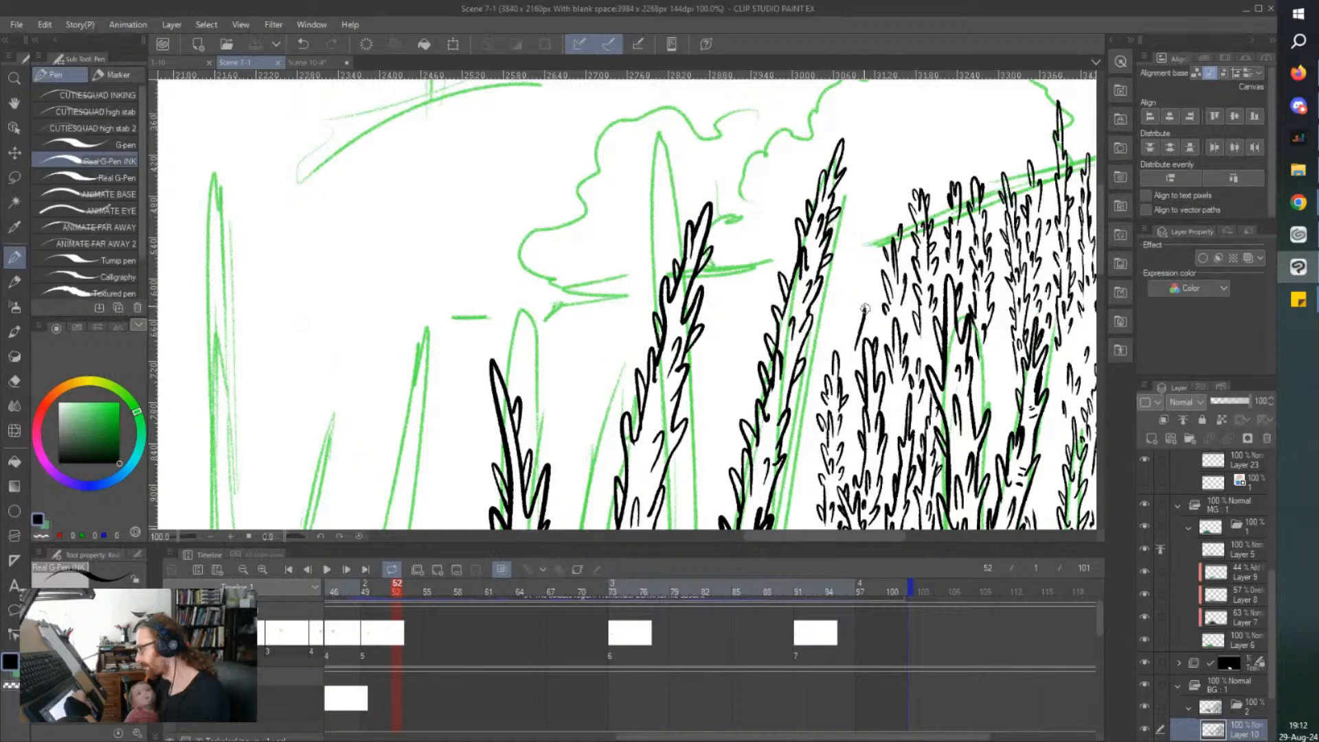
mouse_move(858, 299)
left_mouse_down()
mouse_move(862, 152)
mouse_move(836, 339)
left_mouse_up()
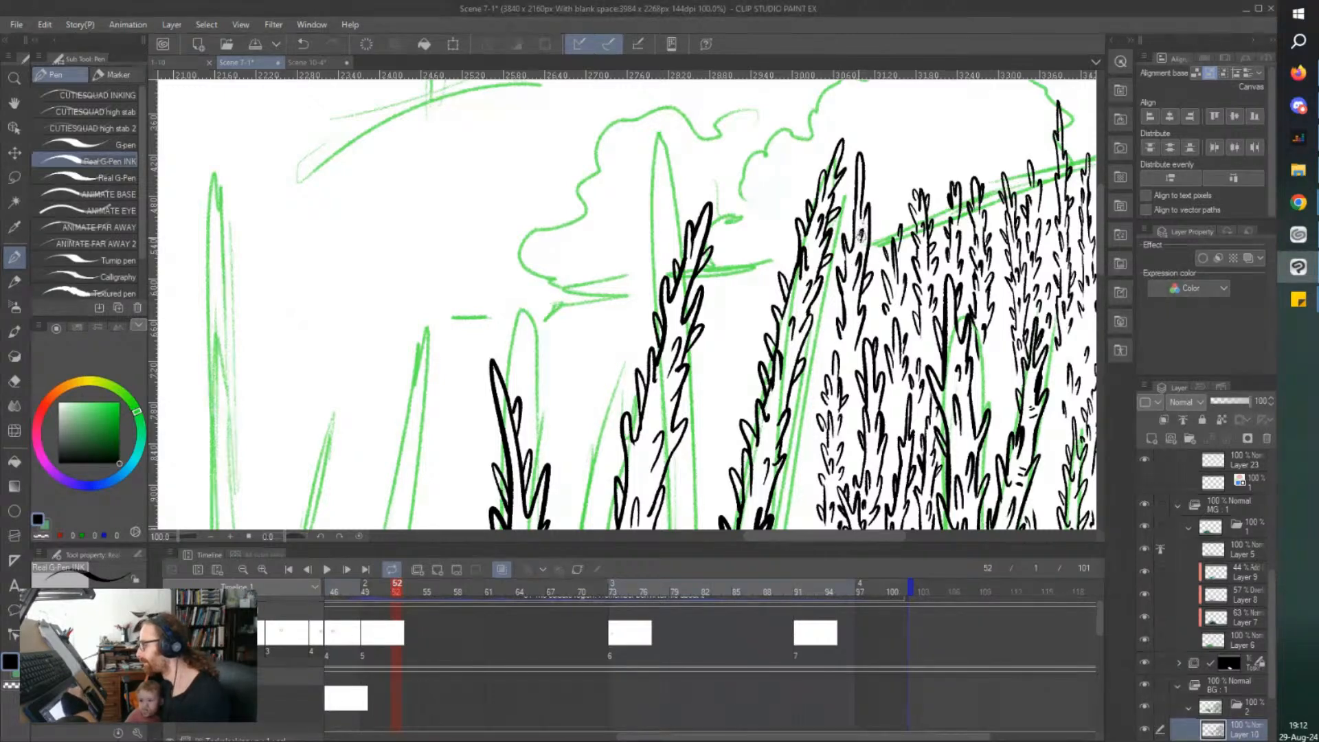
mouse_move(863, 197)
left_mouse_down()
mouse_move(871, 168)
mouse_move(856, 225)
left_mouse_up()
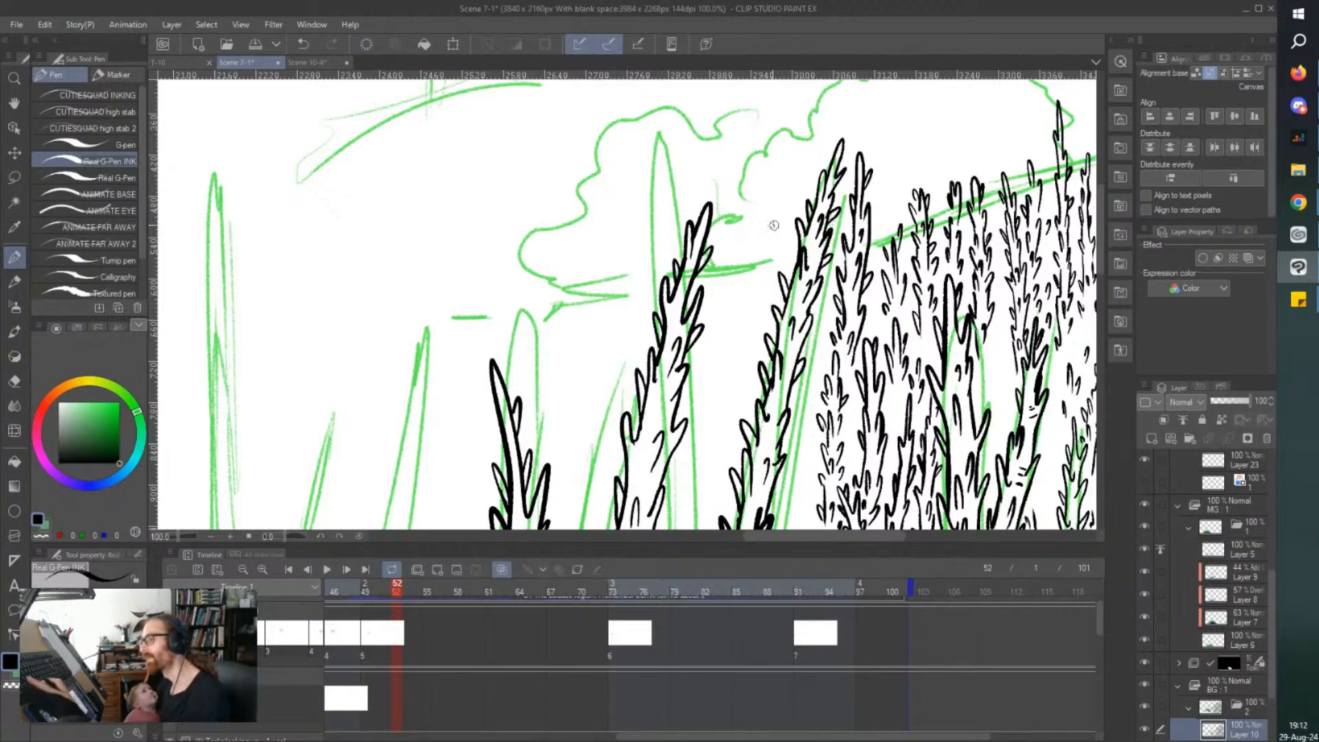
key("ctrl+s")
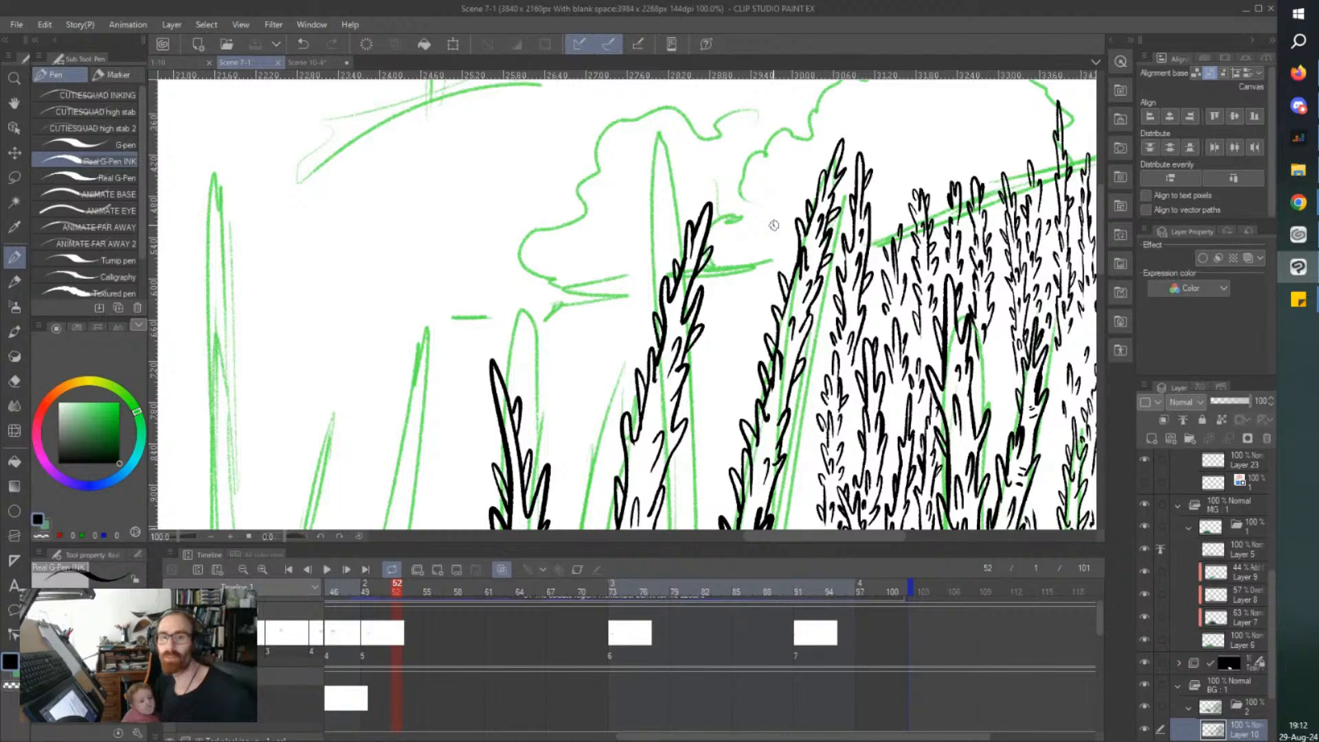
scroll(774, 226, "down", 1)
scroll(772, 223, "down", 1)
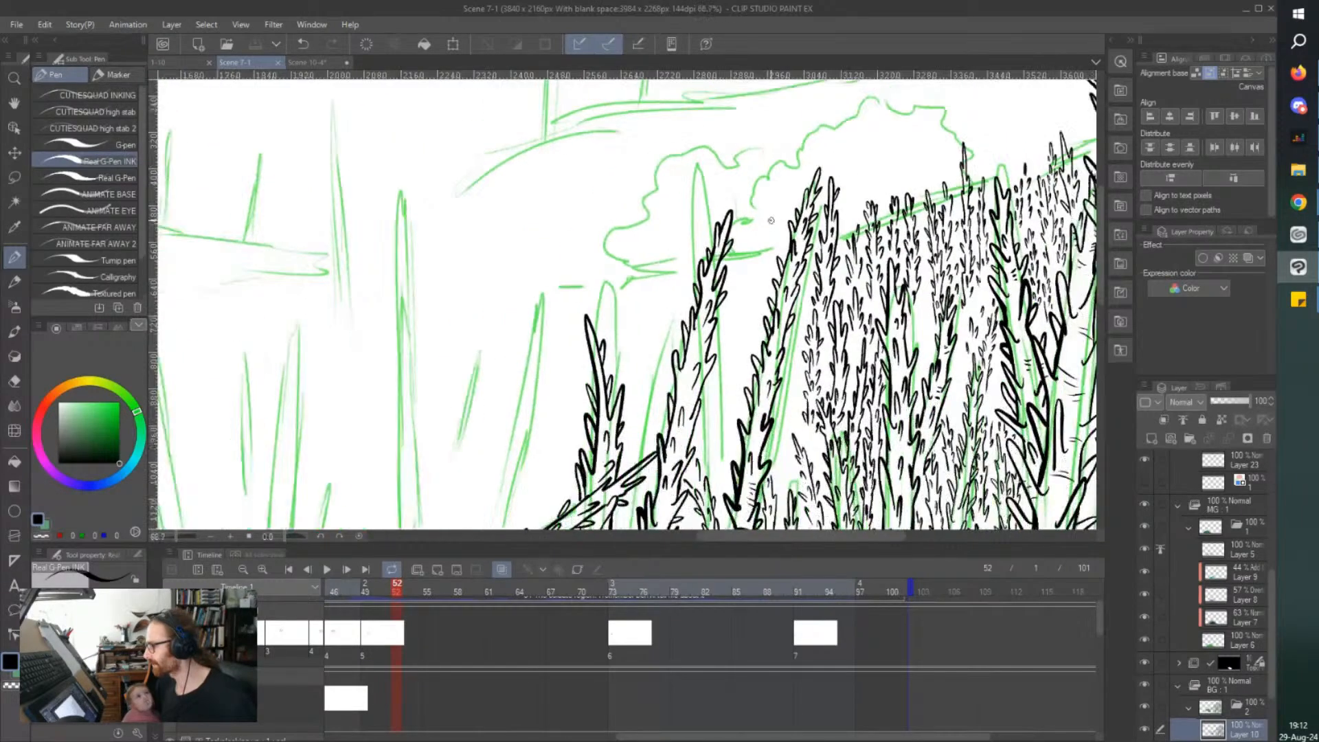
scroll(771, 220, "down", 3)
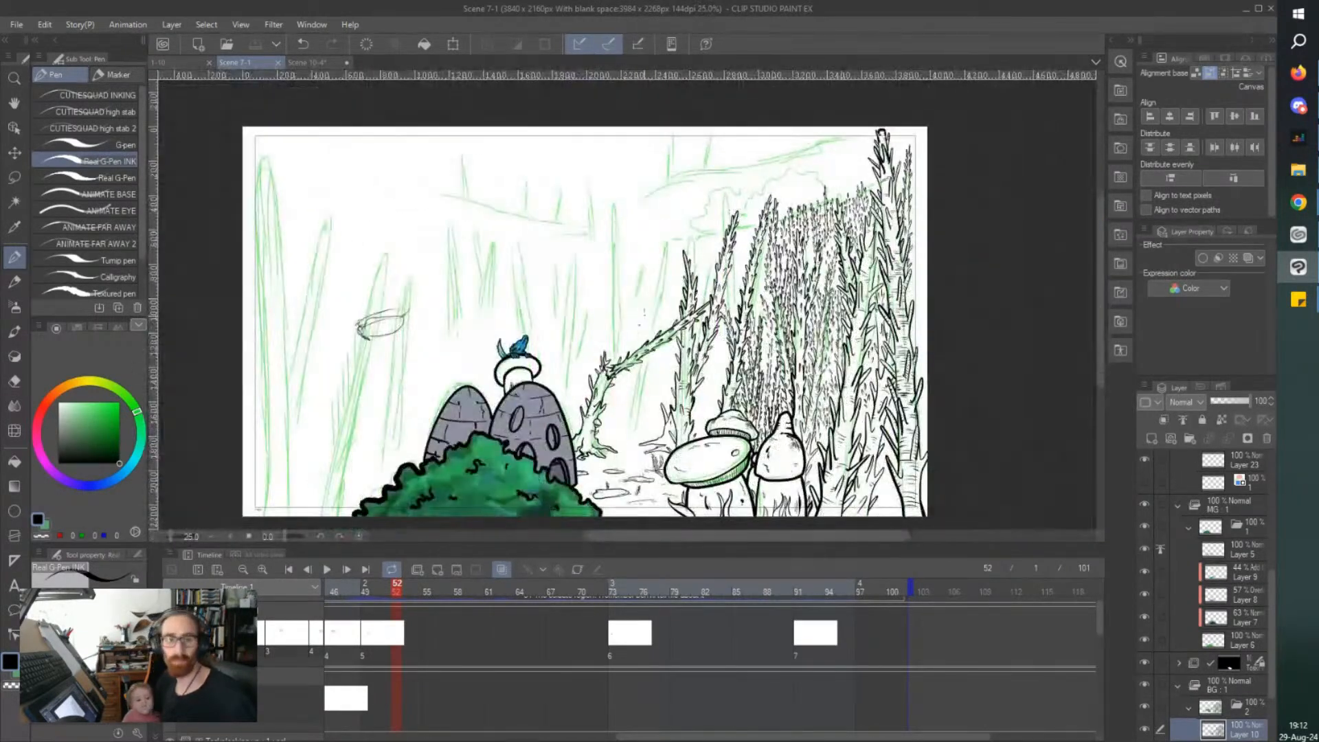
mouse_move(356, 401)
left_mouse_down()
mouse_move(575, 412)
mouse_move(633, 249)
mouse_move(326, 240)
mouse_move(436, 392)
mouse_move(524, 292)
mouse_move(383, 285)
mouse_move(460, 344)
left_mouse_up()
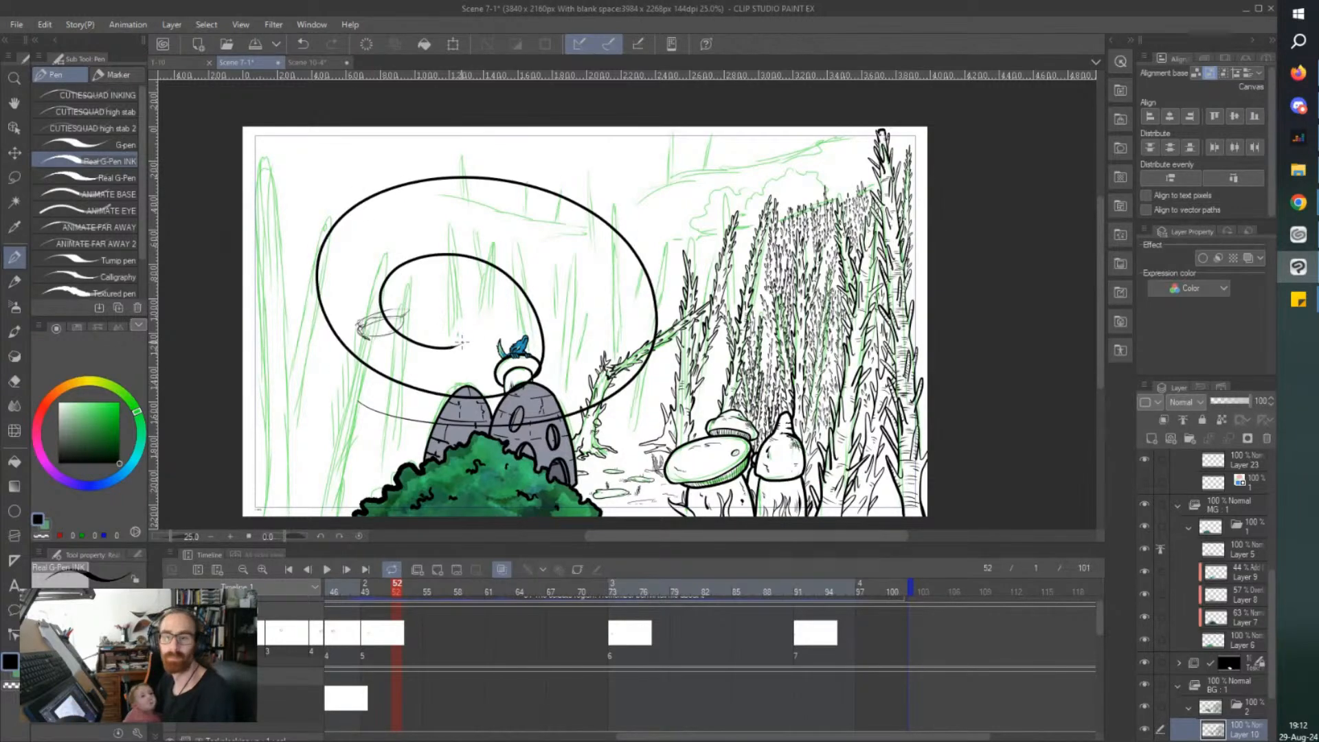
key("ctrl+z")
key("ctrl+z")
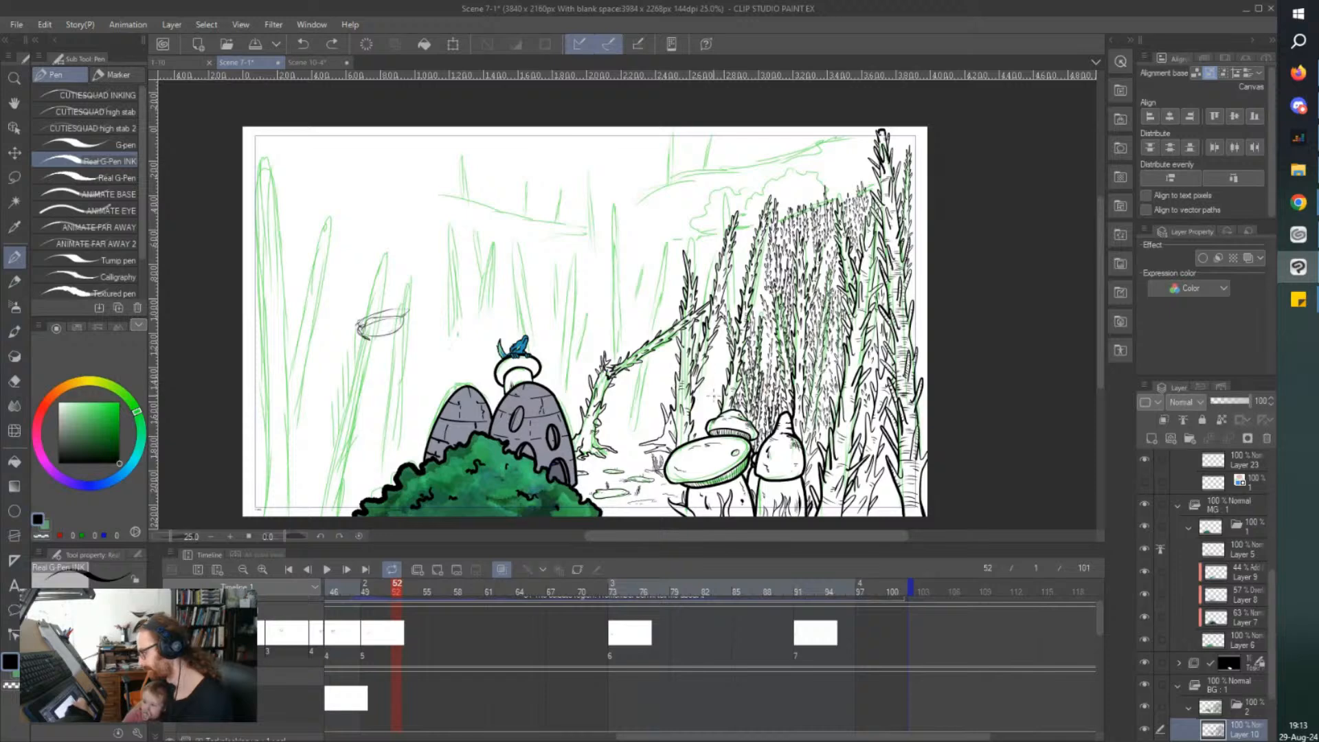
Ink a short slim thorny tree in the gap beside the thick trunk that holds the fallen branch, and save the file midway.
left_click_drag(712, 400, 710, 393)
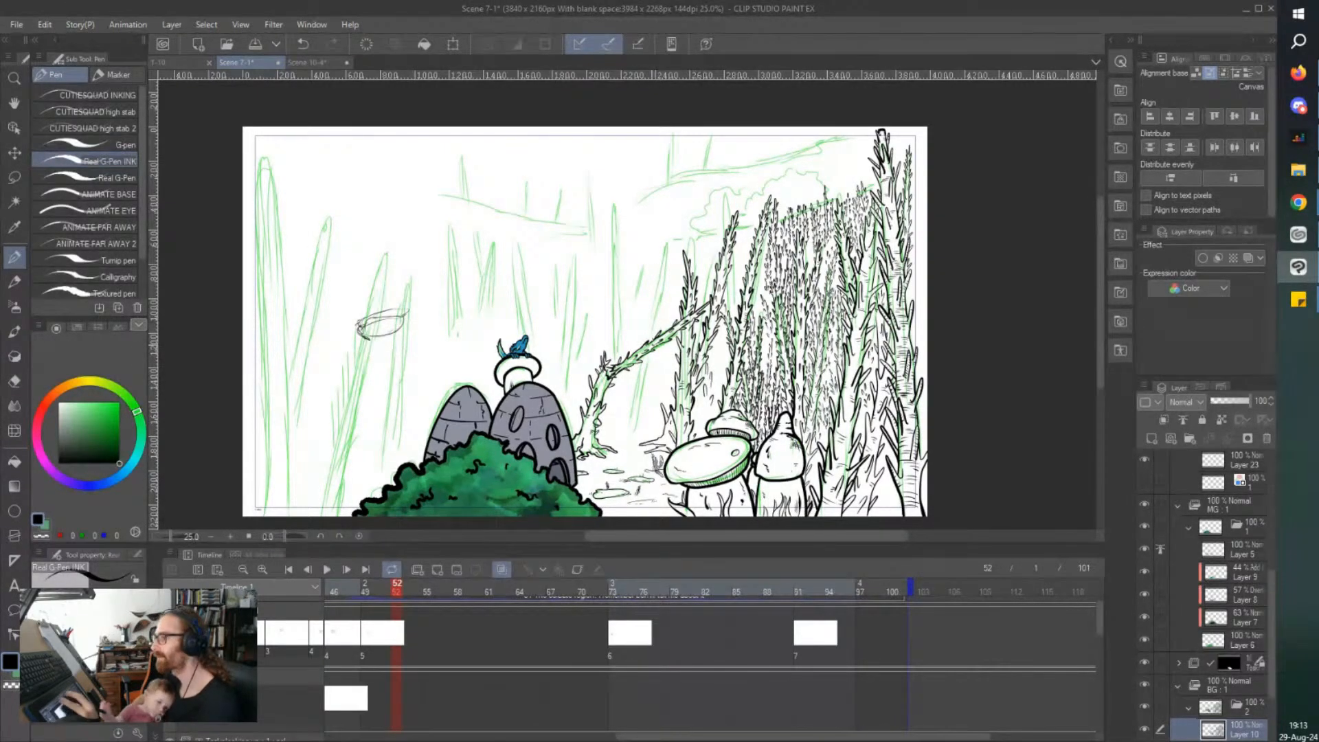
key("ctrl+s")
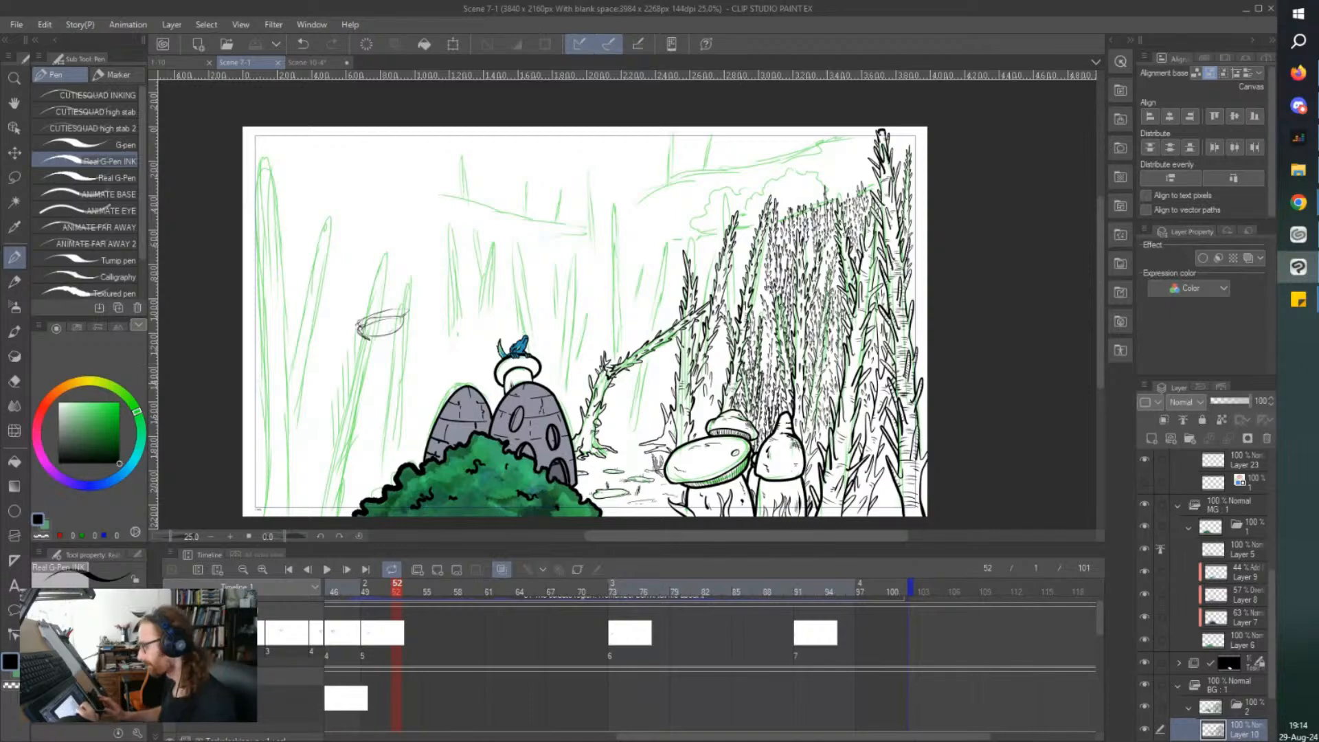
scroll(715, 382, "up", 1)
scroll(709, 335, "up", 3)
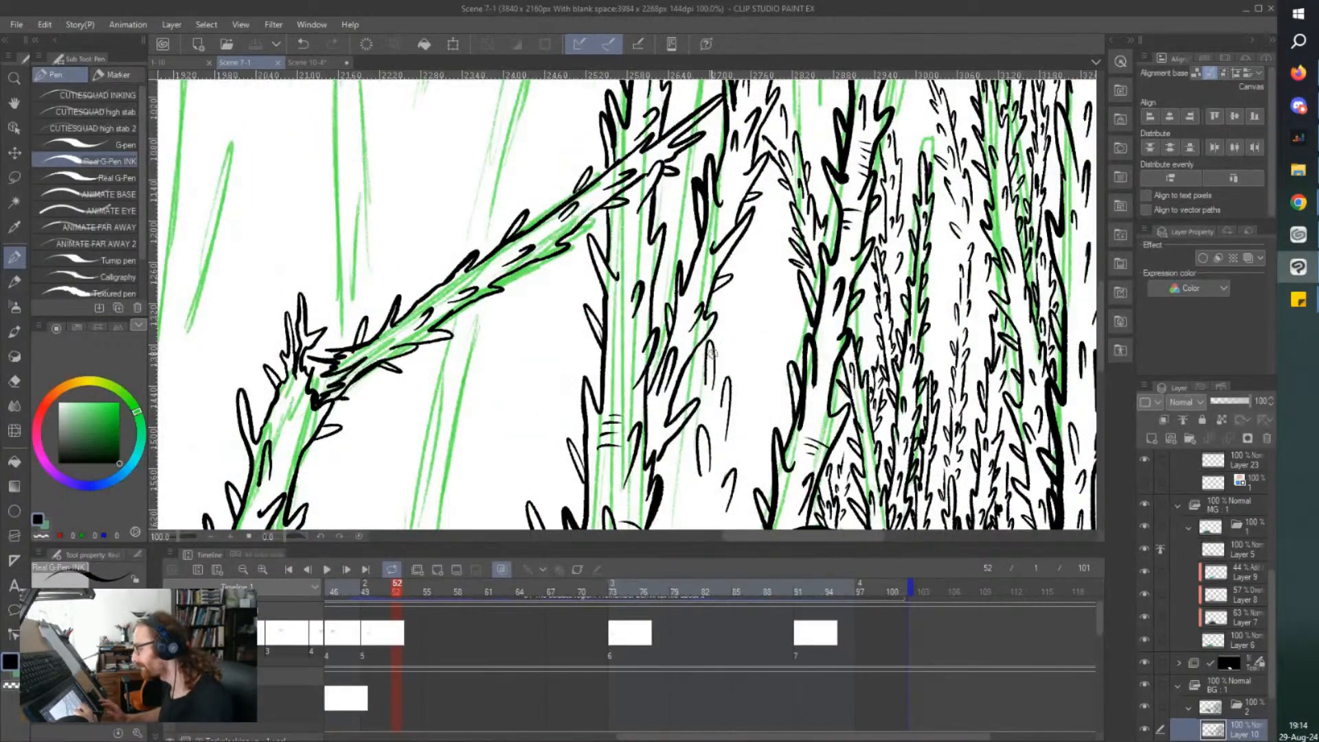
left_click_drag(704, 390, 691, 385)
mouse_move(686, 433)
left_mouse_down()
mouse_move(696, 453)
mouse_move(723, 341)
left_mouse_up()
Ink a second short slim tree with a pointed top between that new tree and the thick leaning trunk.
left_click_drag(775, 407, 769, 317)
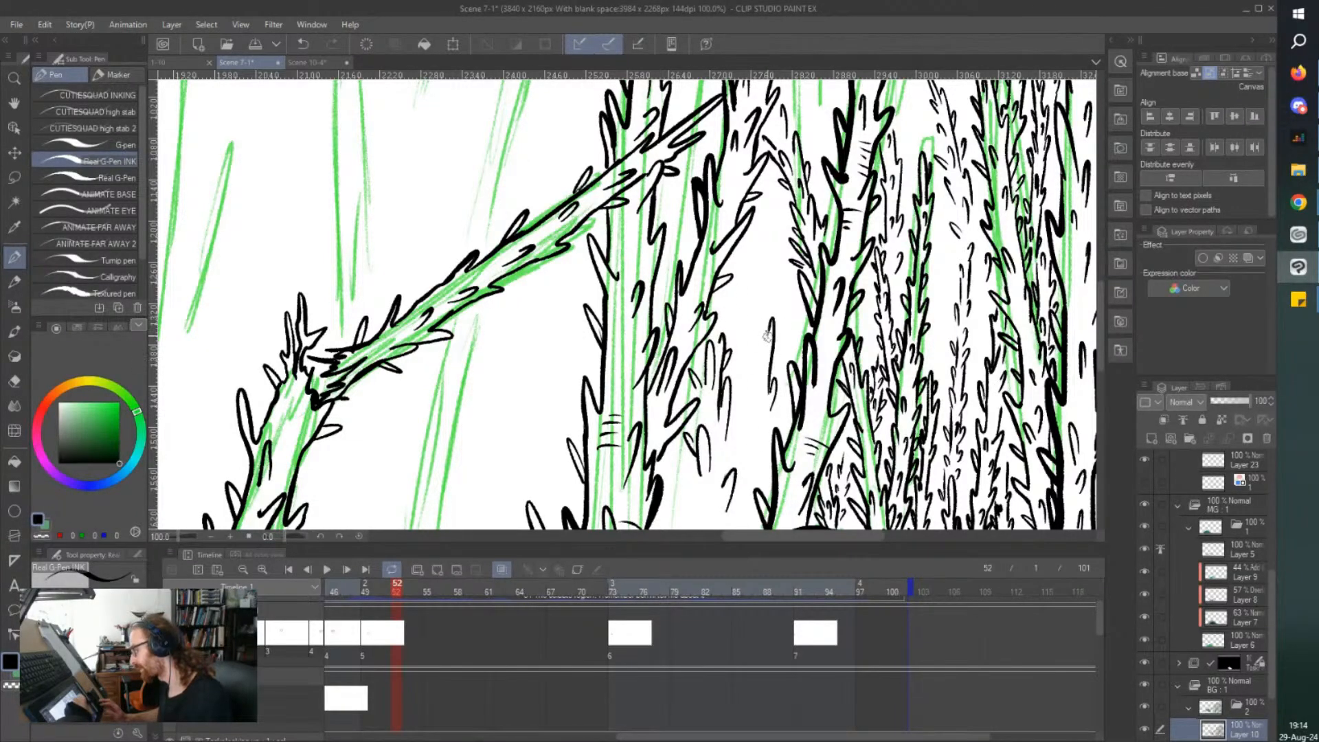
left_click_drag(758, 379, 753, 347)
left_click_drag(758, 398, 759, 476)
mouse_move(773, 420)
left_mouse_down()
mouse_move(760, 303)
mouse_move(746, 382)
left_mouse_up()
mouse_move(762, 338)
left_mouse_down()
mouse_move(741, 293)
mouse_move(752, 326)
mouse_move(677, 334)
left_mouse_up()
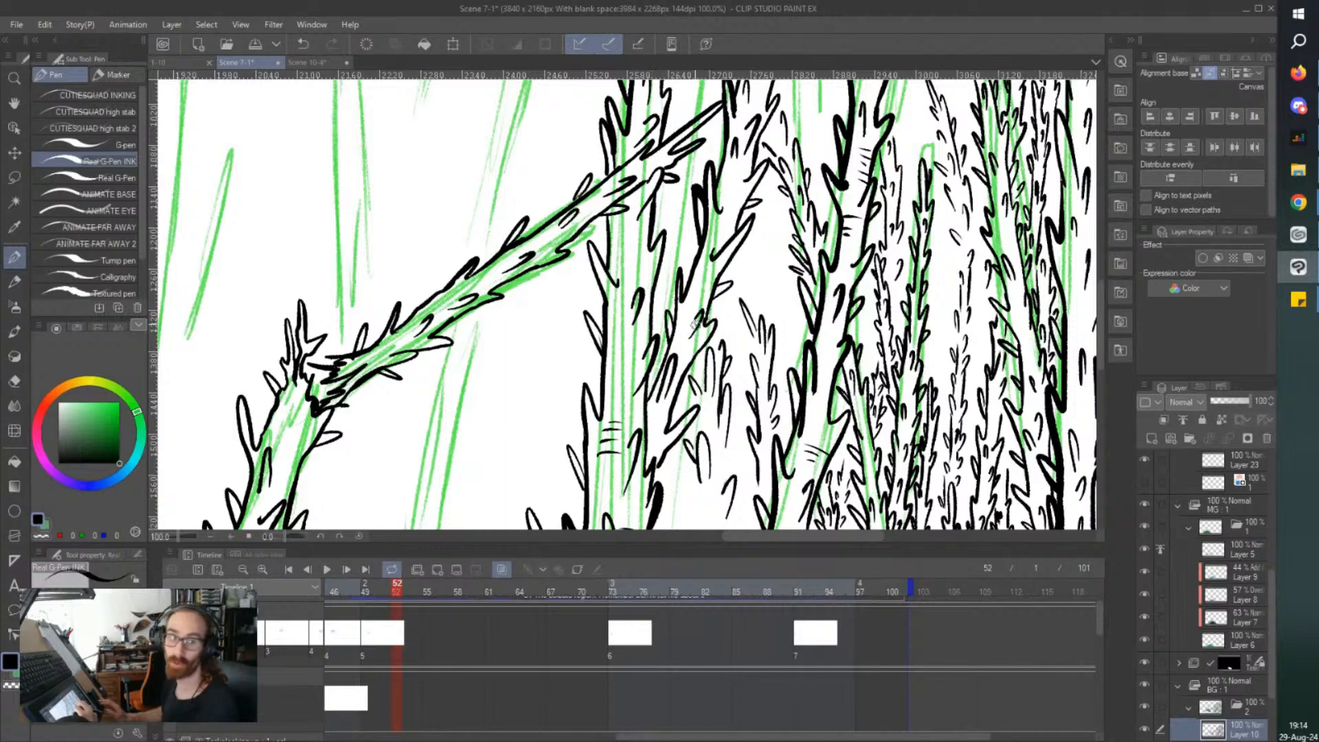
Ink a taller treetop behind the second short tree, save the file, and add thorns down the lower stem.
scroll(694, 323, "up", 2)
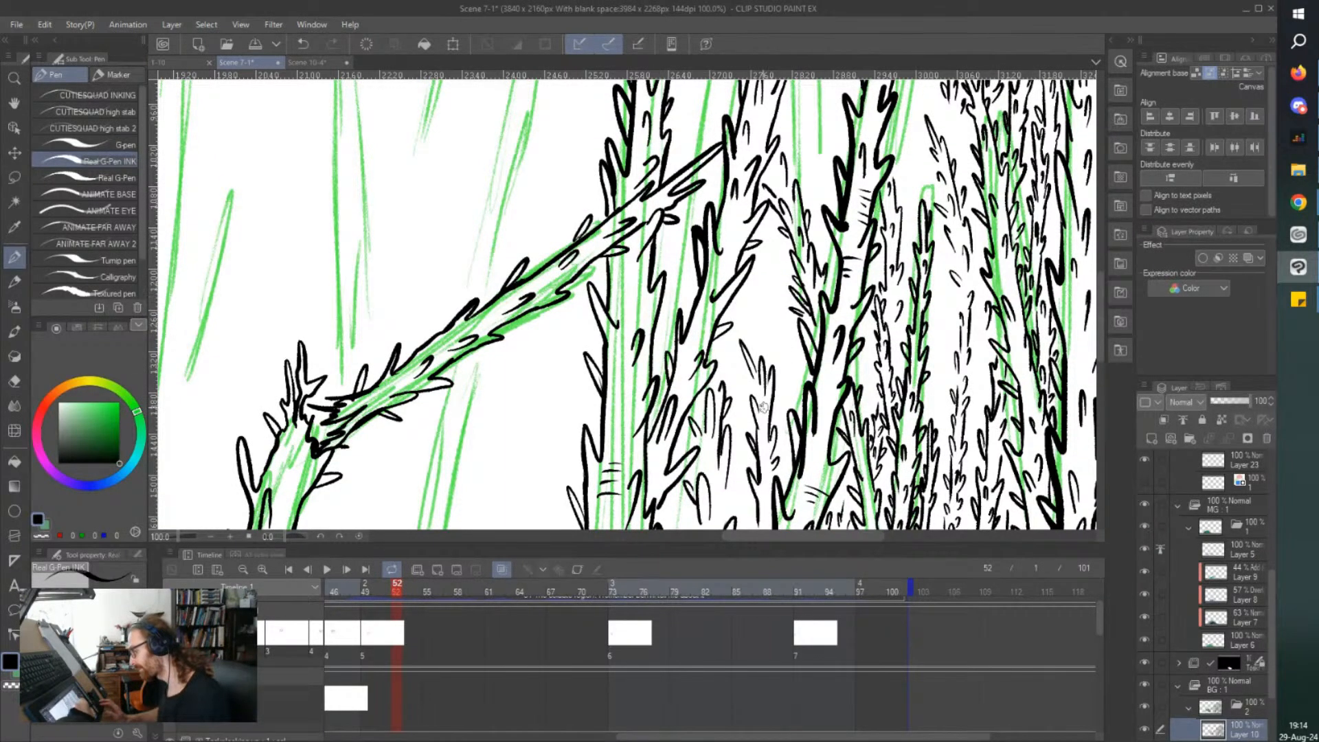
left_click_drag(771, 365, 776, 255)
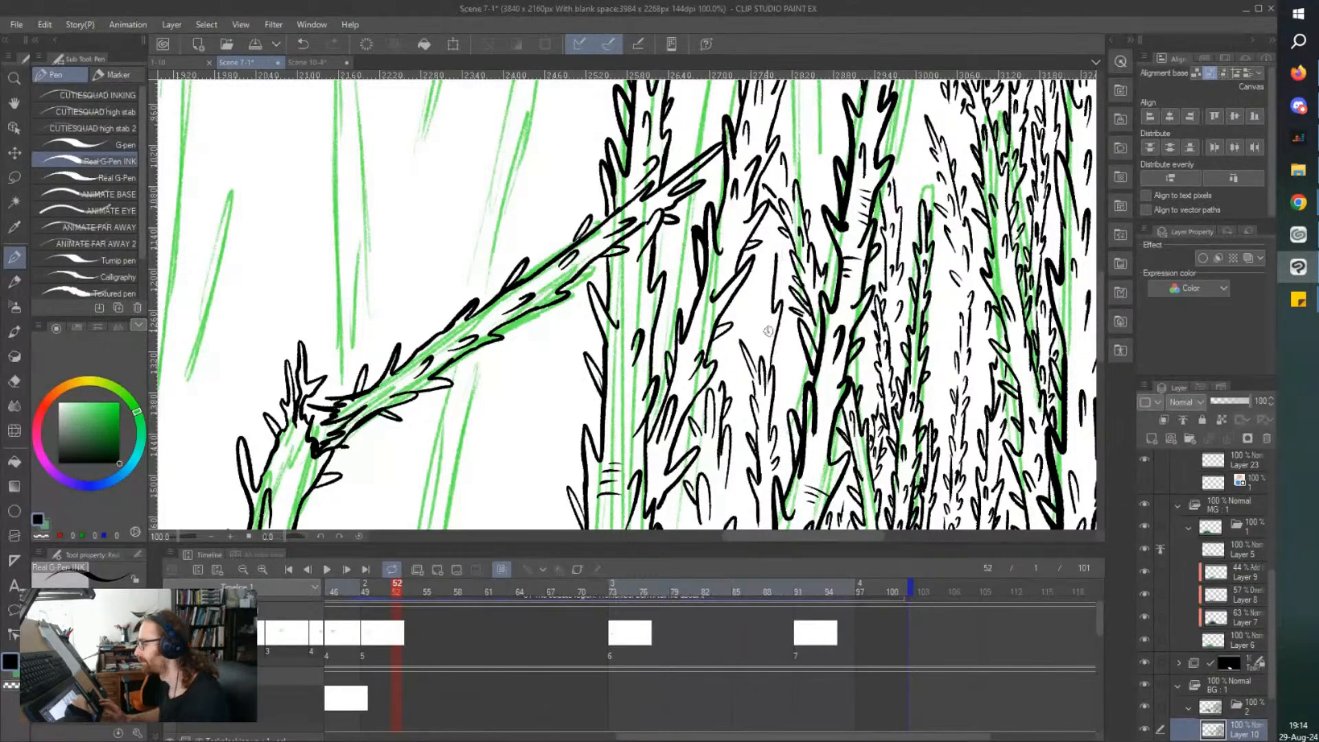
mouse_move(760, 325)
left_mouse_down()
mouse_move(740, 296)
mouse_move(748, 310)
left_mouse_up()
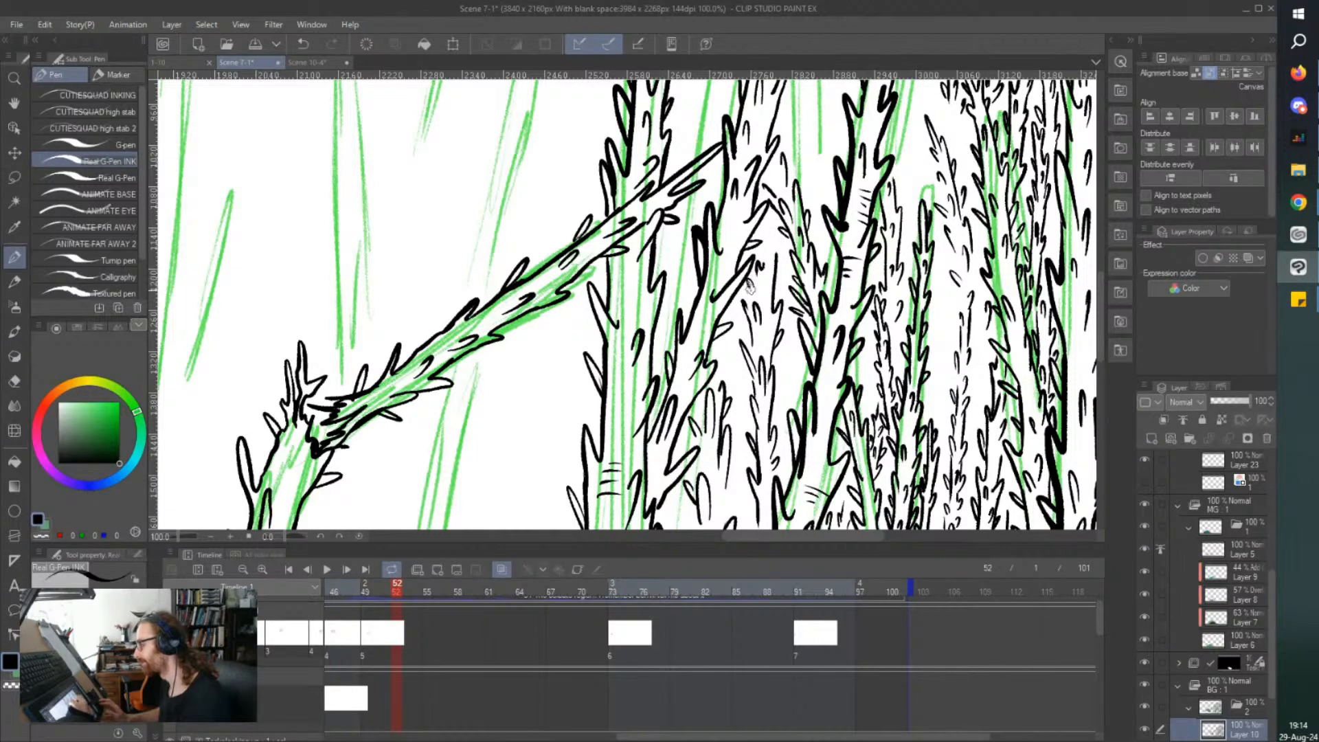
key("ctrl+s")
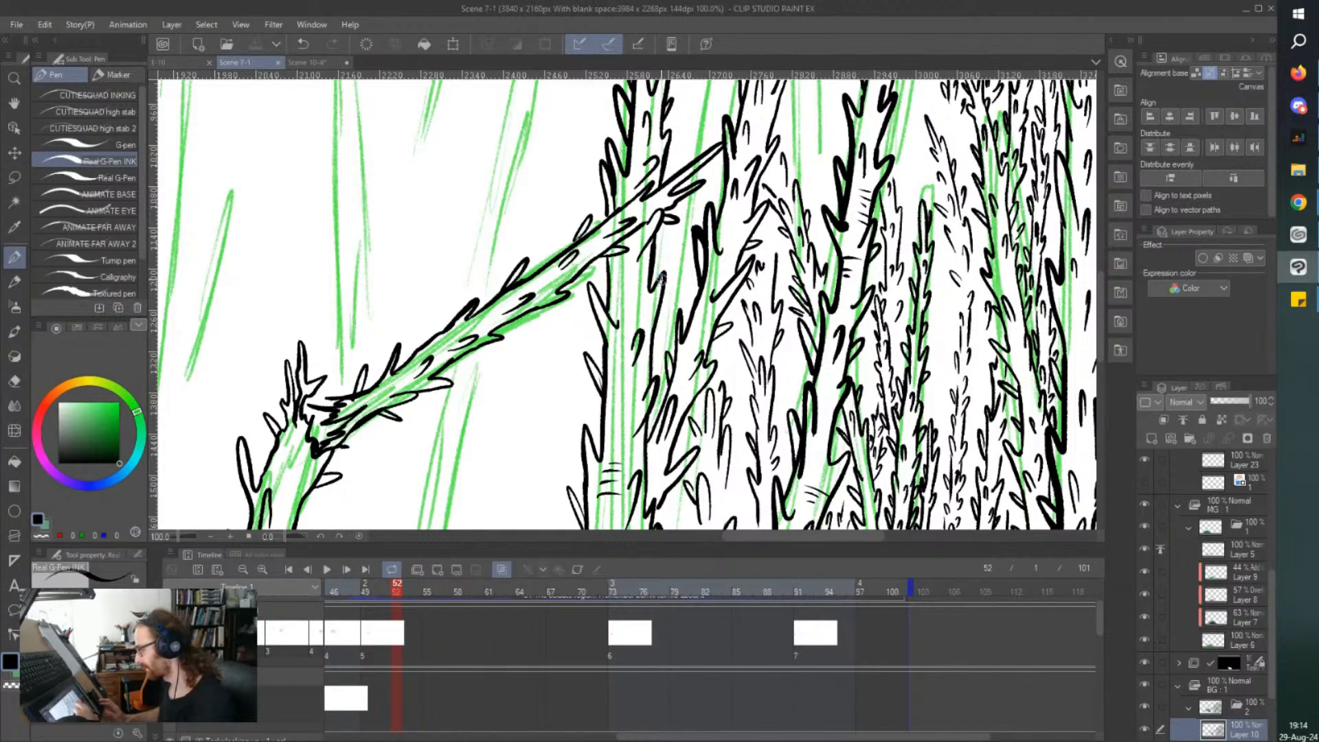
left_click_drag(774, 413, 780, 396)
left_click_drag(768, 494, 768, 510)
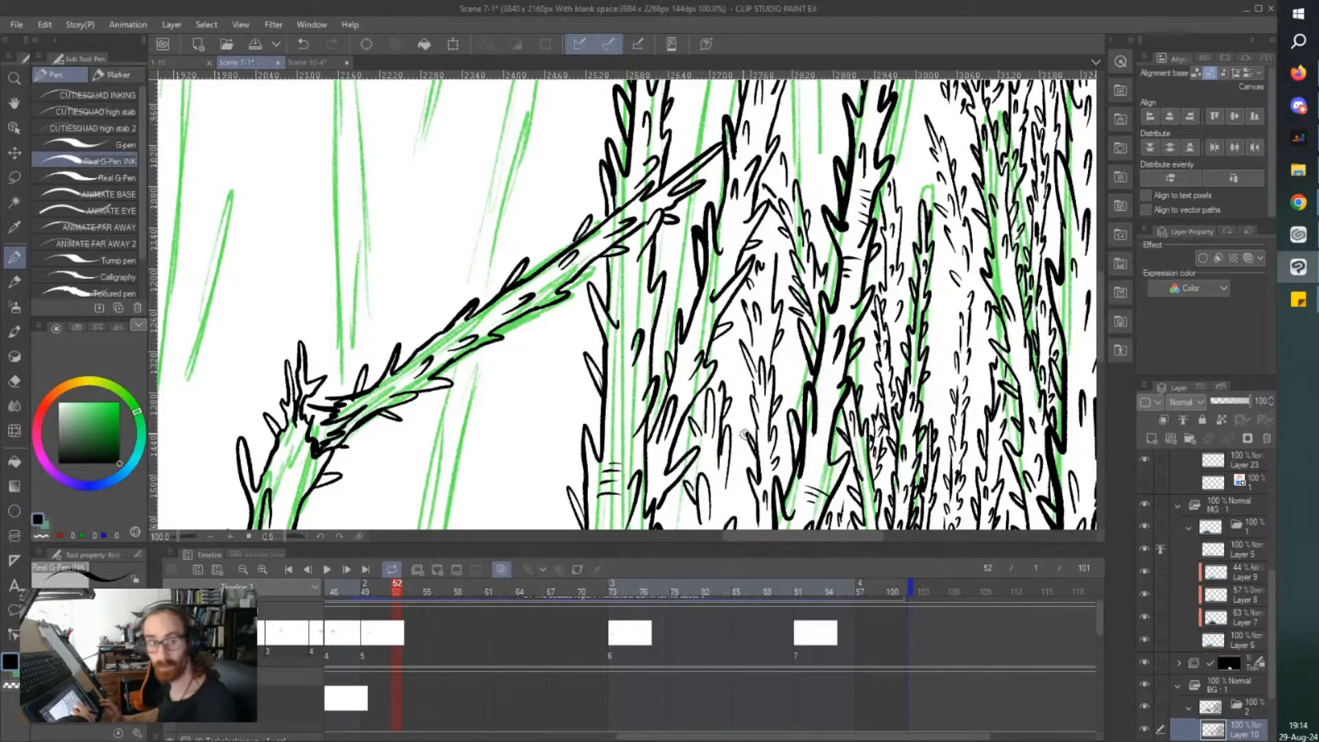
Extend the short slim tree beside the thick trunk with more thorns down to the mushroom cap.
scroll(584, 320, "down", 4)
scroll(560, 259, "up", 5)
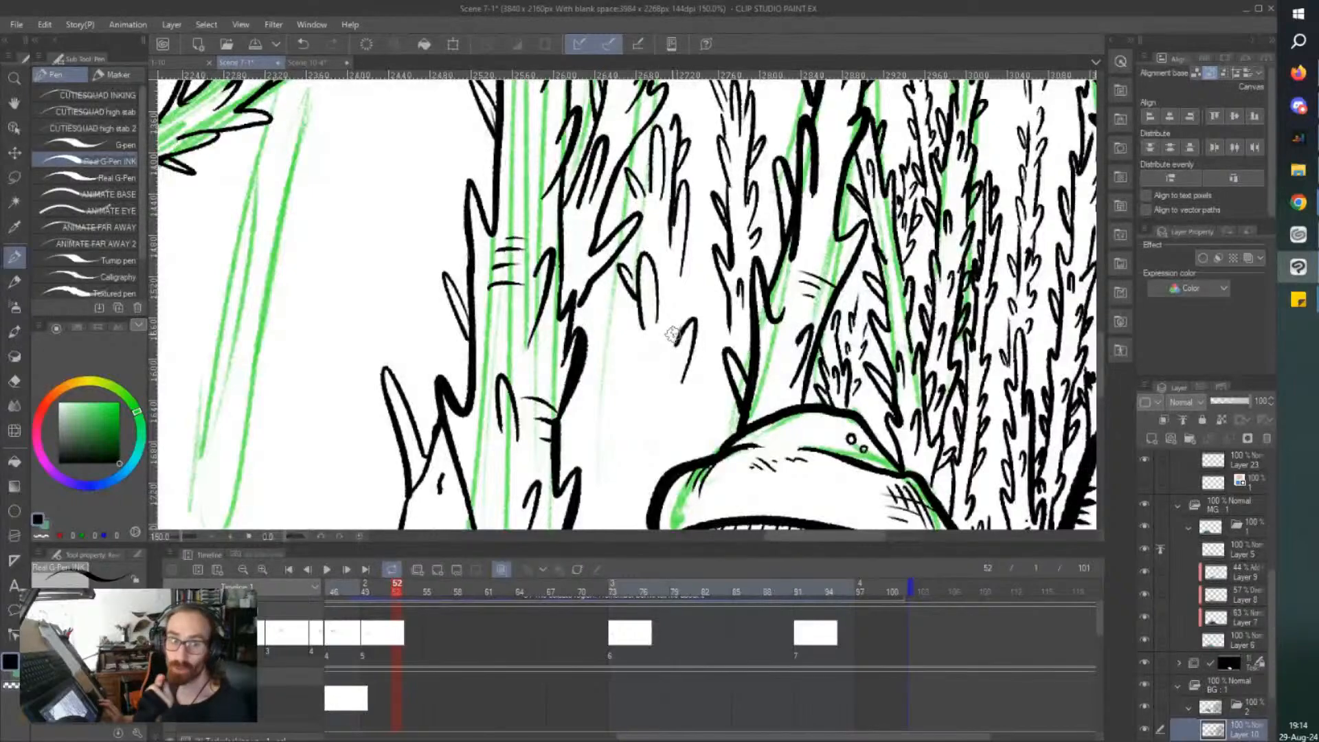
left_click_drag(686, 302, 678, 333)
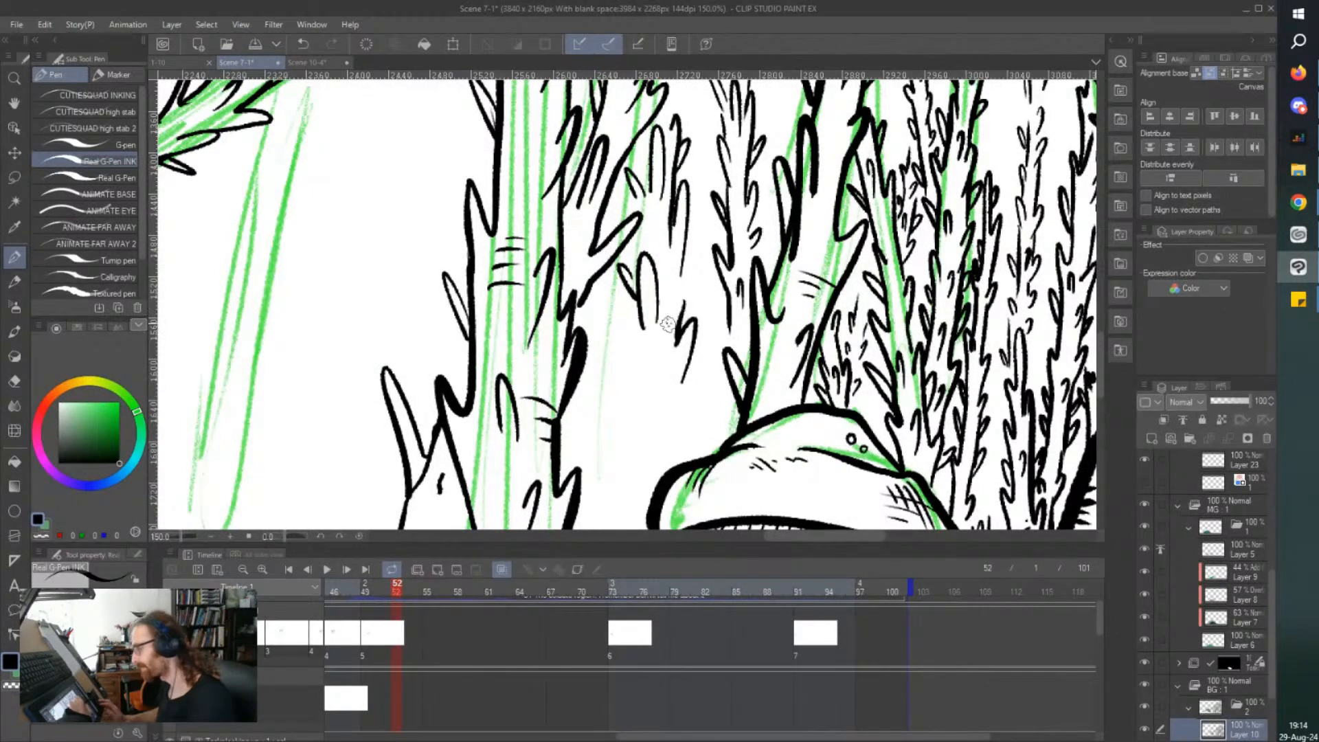
mouse_move(627, 383)
left_mouse_down()
mouse_move(627, 422)
mouse_move(703, 398)
mouse_move(679, 455)
mouse_move(688, 413)
mouse_move(669, 397)
mouse_move(665, 425)
mouse_move(670, 368)
left_mouse_up()
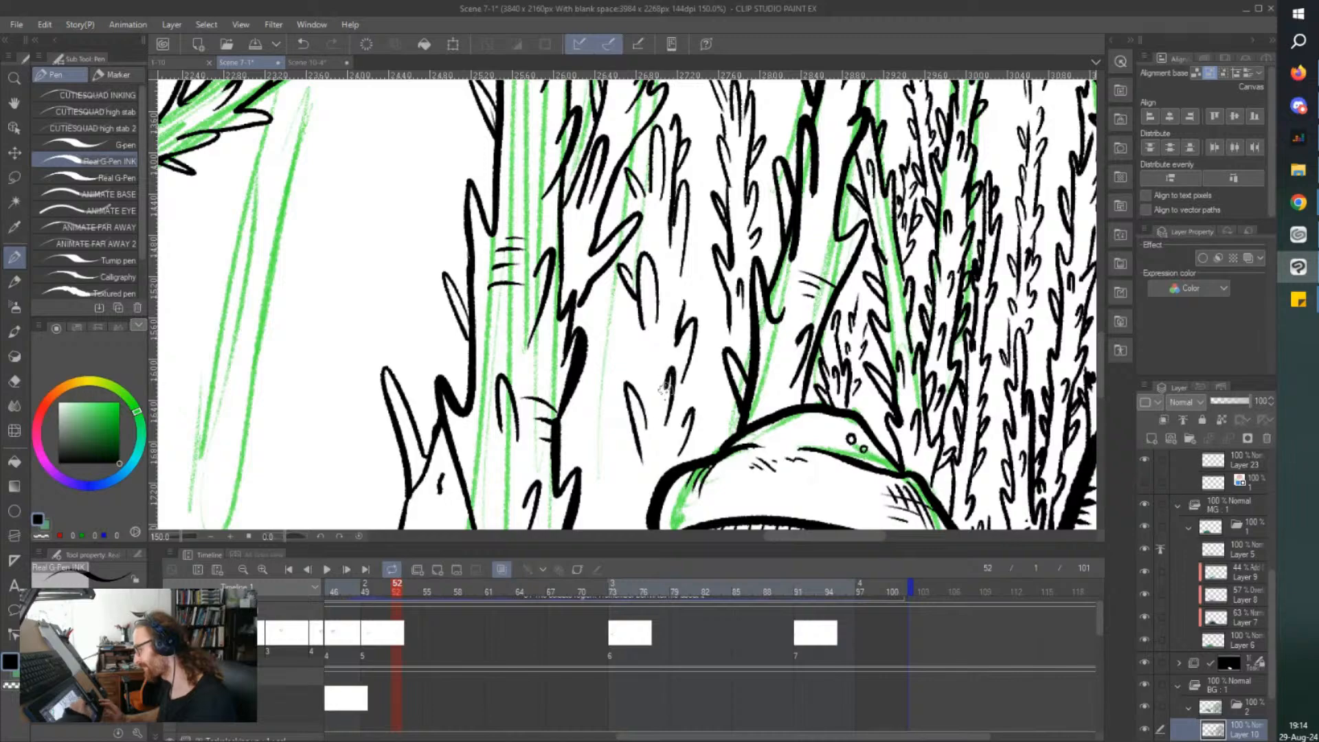
left_click_drag(619, 323, 631, 365)
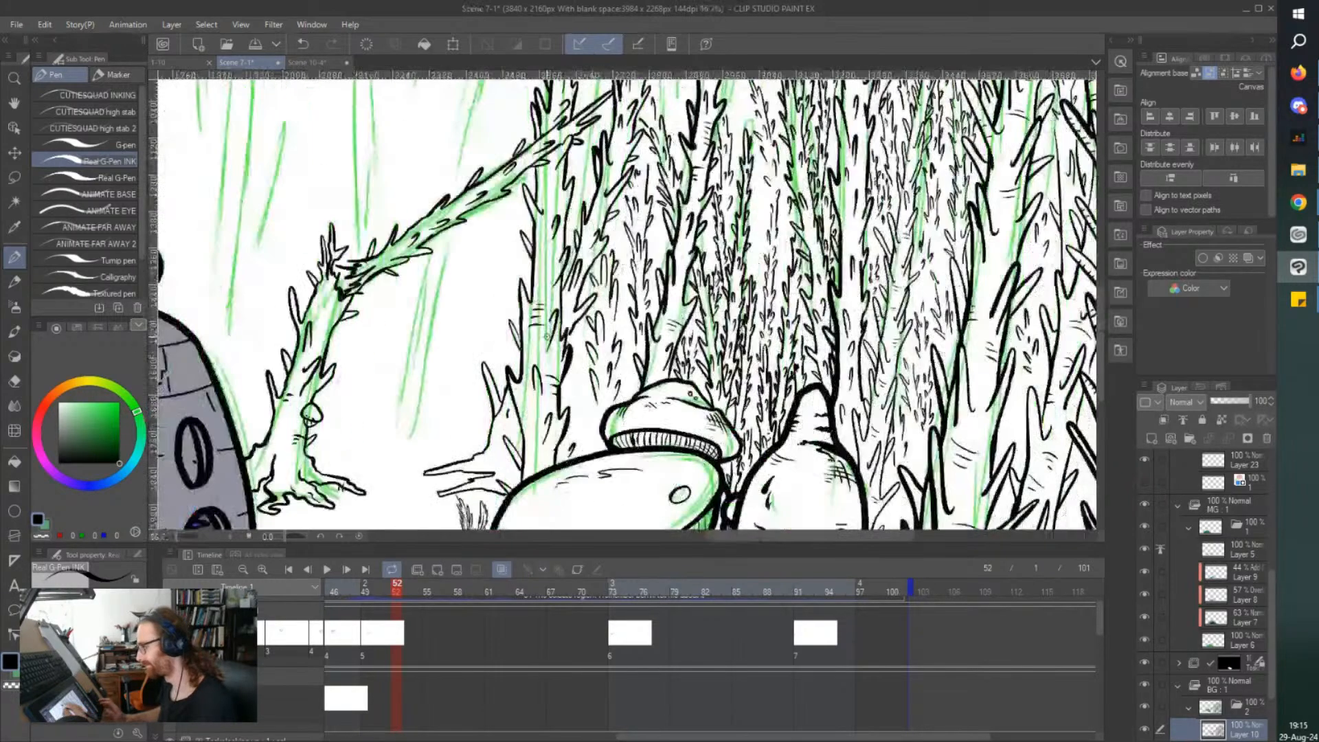
Ink a slim thorny treetop in the gap between the two tall leaning trees, above the fallen branch.
scroll(619, 357, "down", 5)
scroll(547, 336, "up", 3)
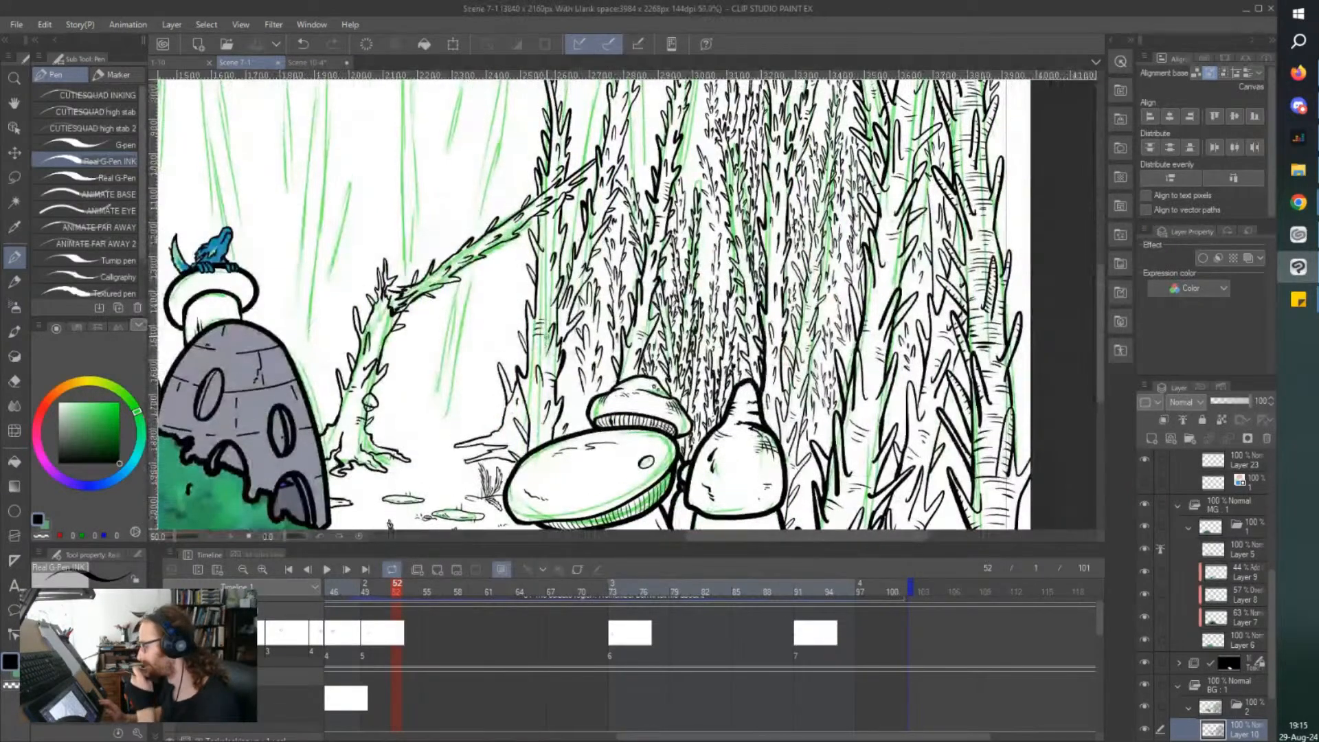
scroll(665, 413, "up", 4)
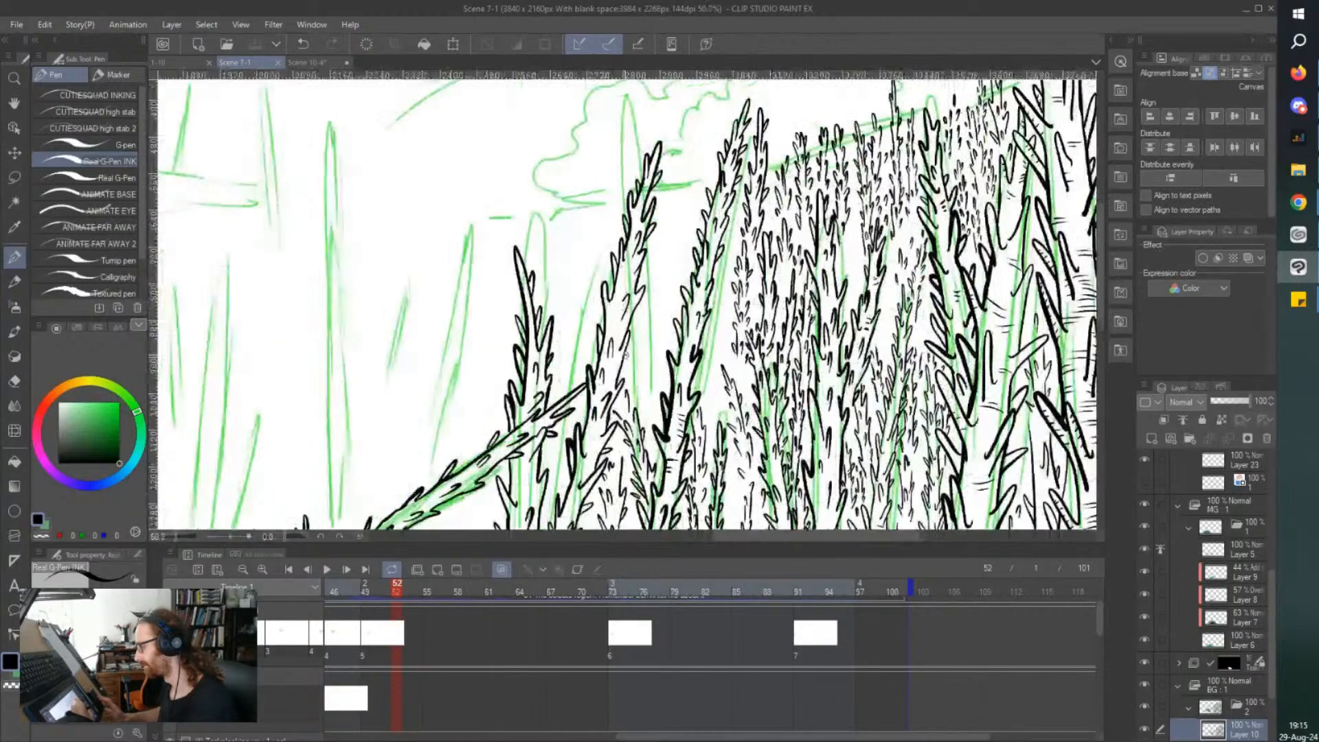
mouse_move(666, 416)
left_mouse_down()
mouse_move(659, 356)
mouse_move(644, 406)
mouse_move(648, 382)
mouse_move(638, 387)
mouse_move(649, 441)
mouse_move(639, 419)
mouse_move(669, 383)
left_mouse_up()
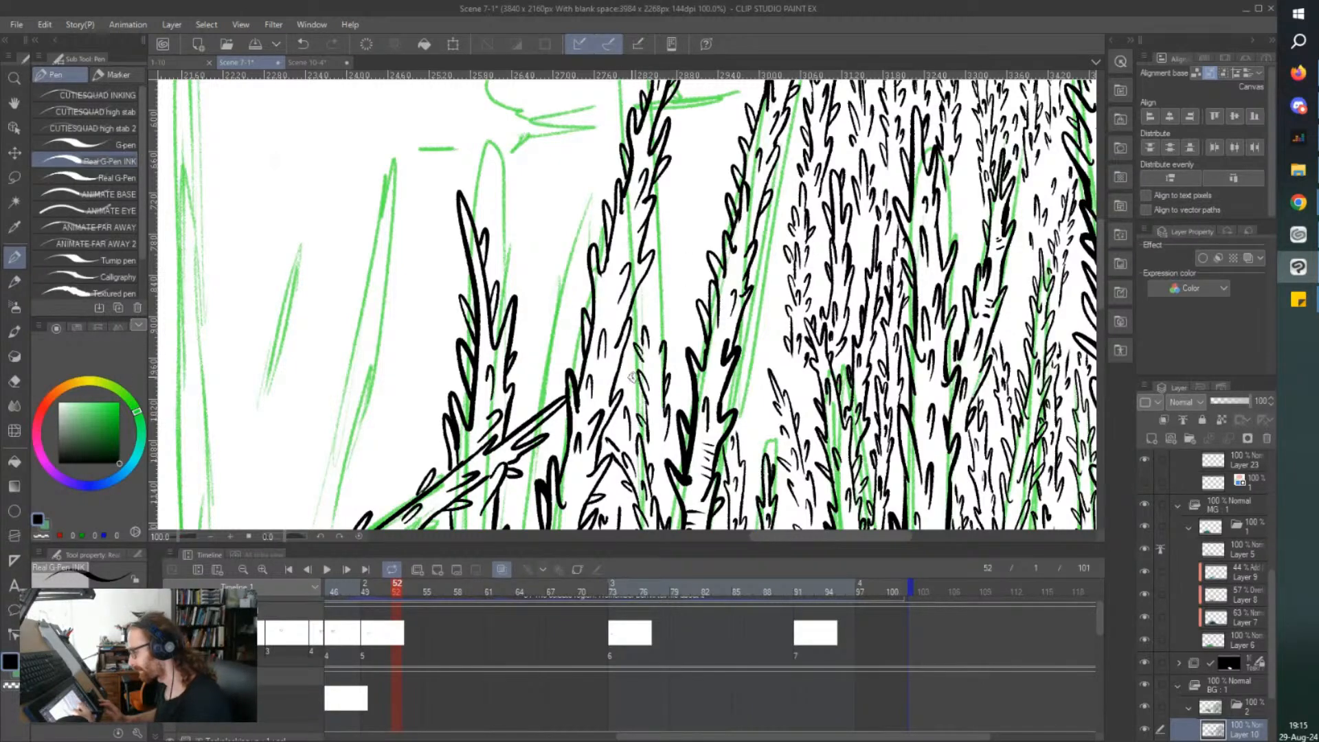
mouse_move(637, 393)
left_mouse_down()
mouse_move(647, 408)
mouse_move(665, 290)
mouse_move(644, 309)
mouse_move(654, 328)
left_mouse_up()
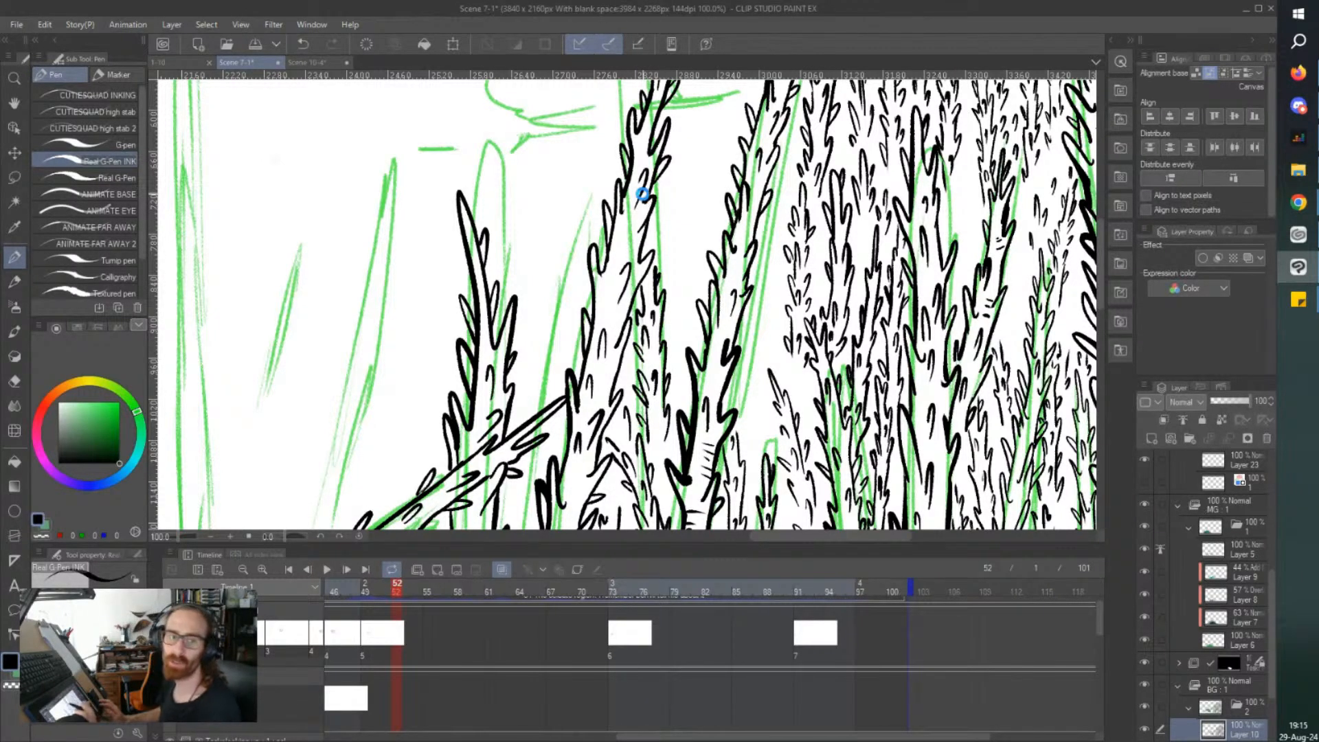
Ink a short slim thorny tree in the gap between the tall leaning tree and the forest cluster, and save the file.
scroll(642, 196, "up", 1)
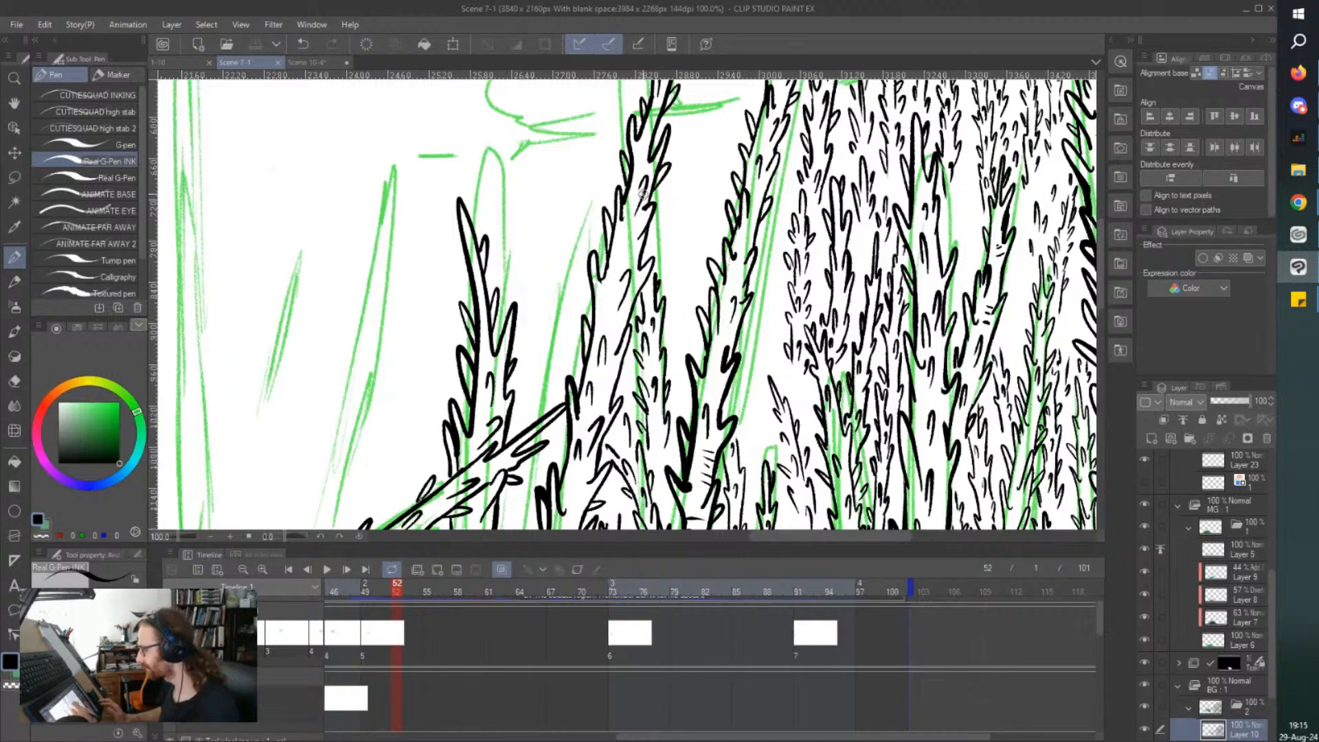
scroll(713, 204, "up", 1)
left_click_drag(795, 390, 791, 420)
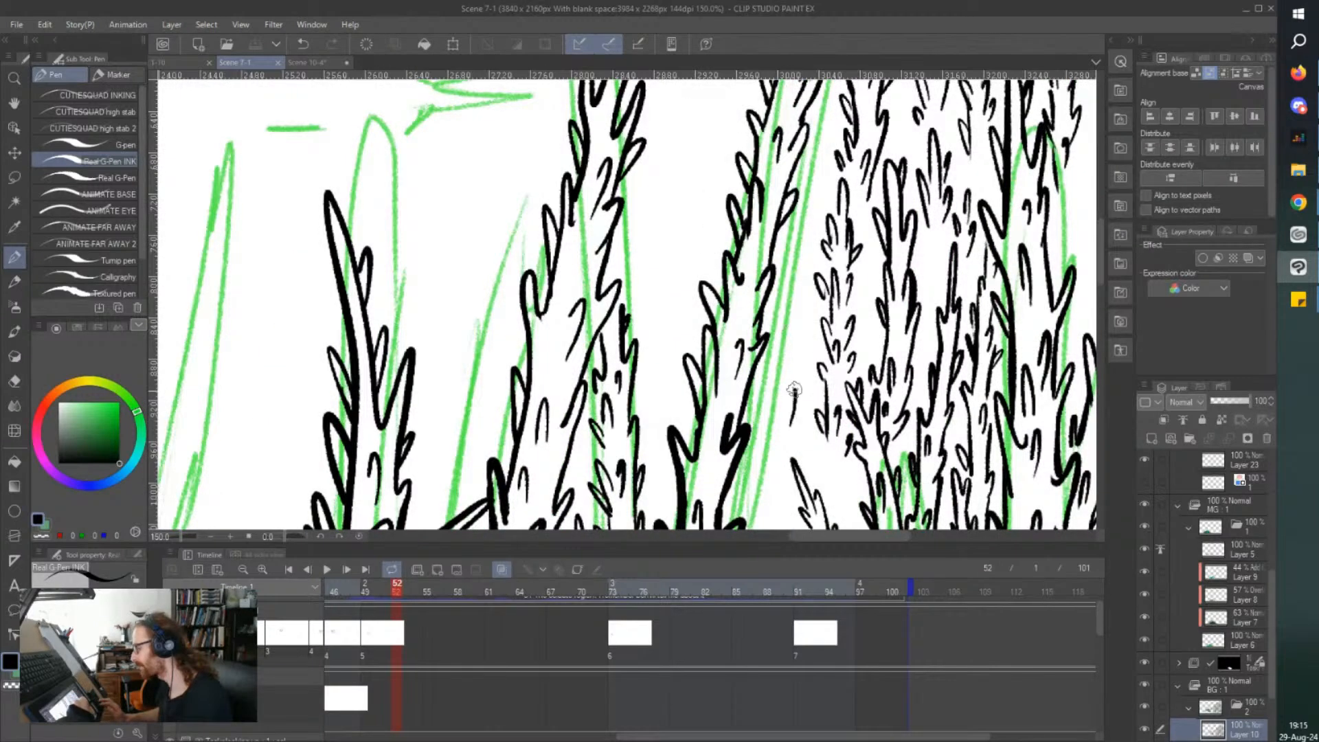
mouse_move(769, 361)
left_mouse_down()
mouse_move(777, 442)
mouse_move(767, 433)
mouse_move(798, 434)
mouse_move(790, 440)
mouse_move(796, 406)
mouse_move(774, 479)
mouse_move(772, 453)
mouse_move(781, 494)
left_mouse_up()
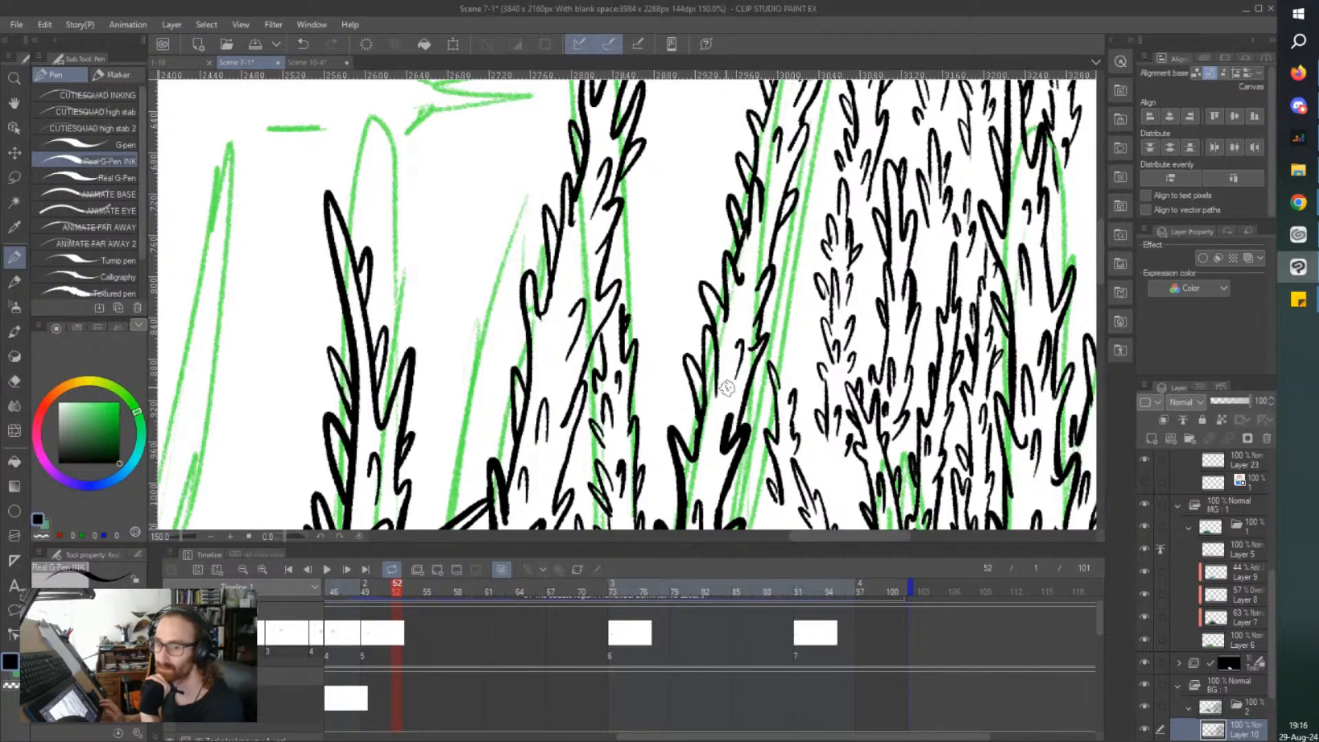
mouse_move(795, 373)
left_mouse_down()
mouse_move(788, 298)
mouse_move(778, 342)
mouse_move(763, 314)
mouse_move(776, 361)
left_mouse_up()
left_click_drag(774, 407, 768, 389)
left_click_drag(806, 442, 804, 456)
mouse_move(795, 411)
left_mouse_down()
mouse_move(793, 337)
mouse_move(798, 382)
left_mouse_up()
left_click_drag(793, 325, 795, 311)
key("ctrl+s")
scroll(718, 137, "down", 2)
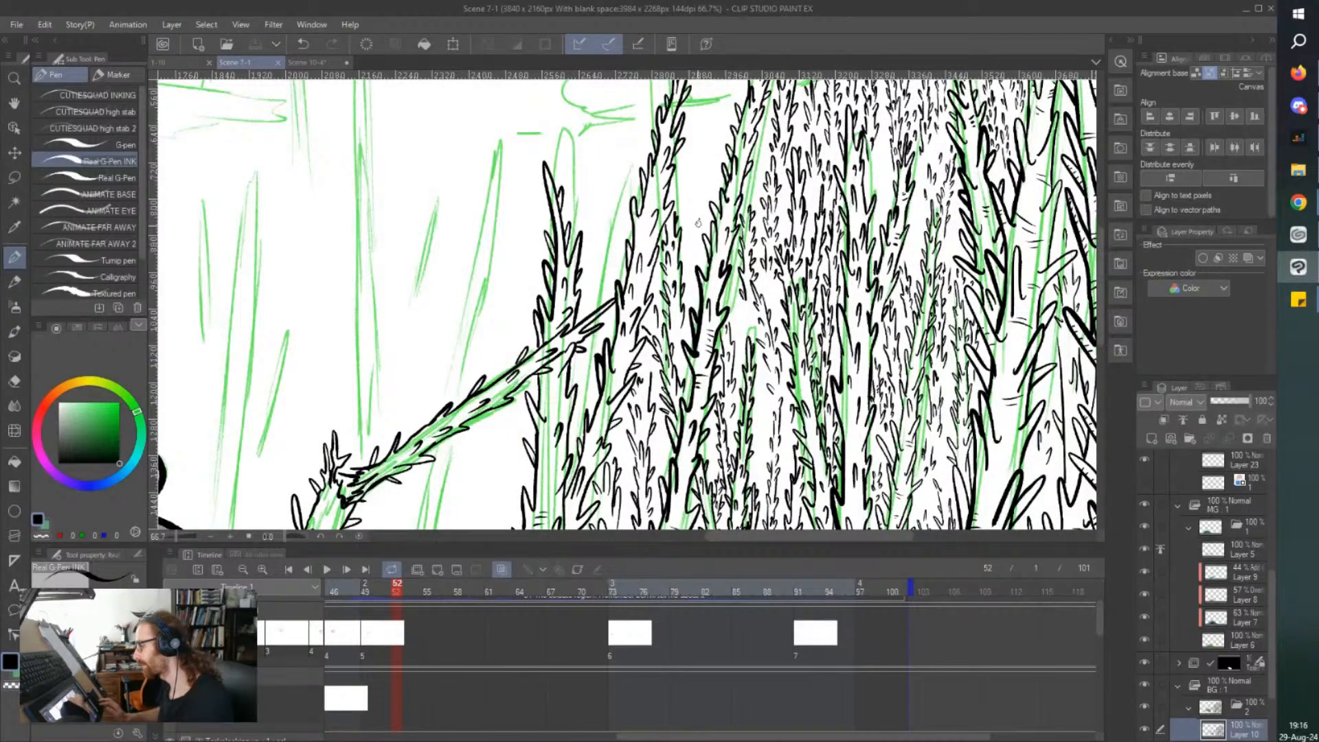
Ink another slim thorny tree between the newly inked treetop and the taller leaning tree.
scroll(698, 223, "up", 2)
mouse_move(689, 266)
left_mouse_down()
mouse_move(661, 292)
mouse_move(673, 340)
mouse_move(661, 335)
mouse_move(677, 386)
left_mouse_up()
mouse_move(673, 387)
left_mouse_down()
mouse_move(679, 406)
mouse_move(687, 394)
left_mouse_up()
left_click_drag(690, 280, 687, 299)
left_click_drag(681, 250, 687, 187)
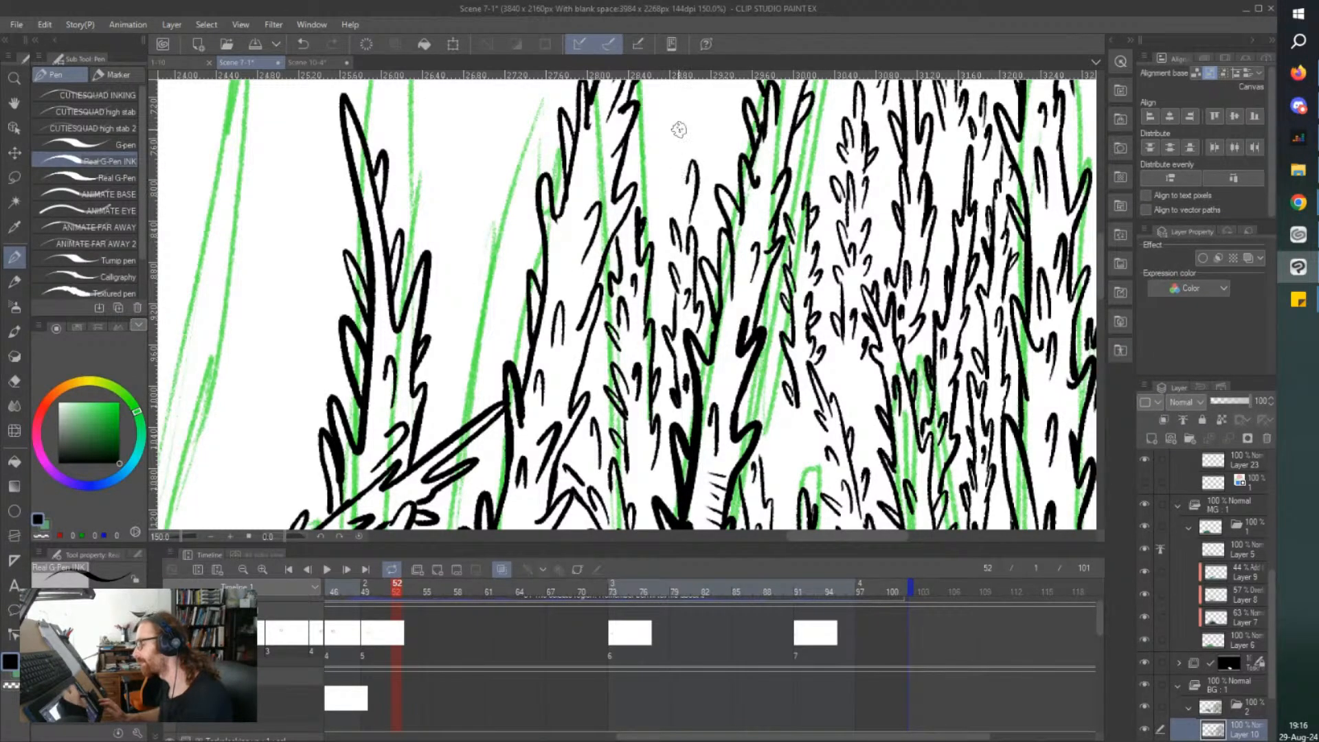
Ink a taller thorny treetop above the slim trees between the two leaning trees, and save the file.
left_click_drag(679, 199, 672, 183)
left_click_drag(670, 245, 697, 232)
mouse_move(699, 124)
left_mouse_down()
mouse_move(714, 264)
mouse_move(700, 319)
mouse_move(711, 294)
mouse_move(677, 263)
left_mouse_up()
mouse_move(671, 311)
left_mouse_down()
mouse_move(665, 289)
mouse_move(702, 261)
mouse_move(695, 180)
mouse_move(658, 325)
mouse_move(661, 375)
mouse_move(695, 365)
left_mouse_up()
key("ctrl+s")
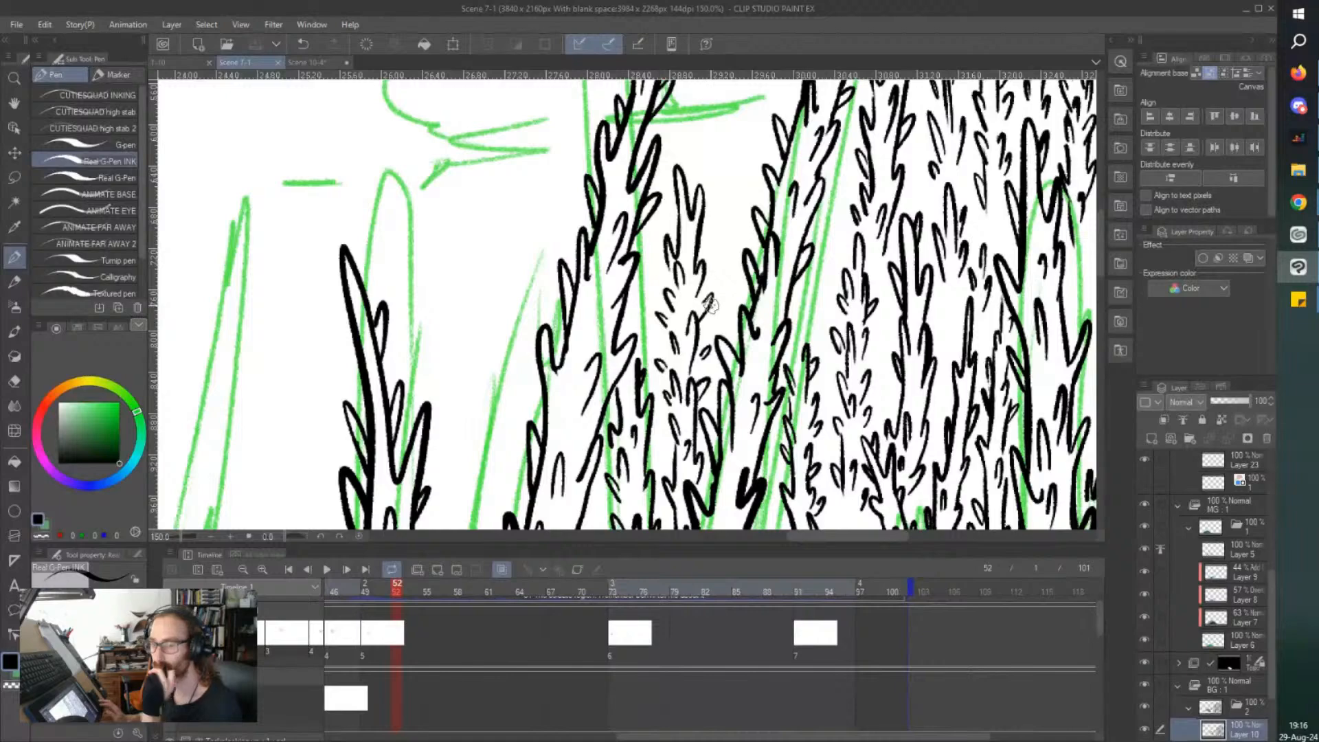
scroll(710, 304, "down", 2)
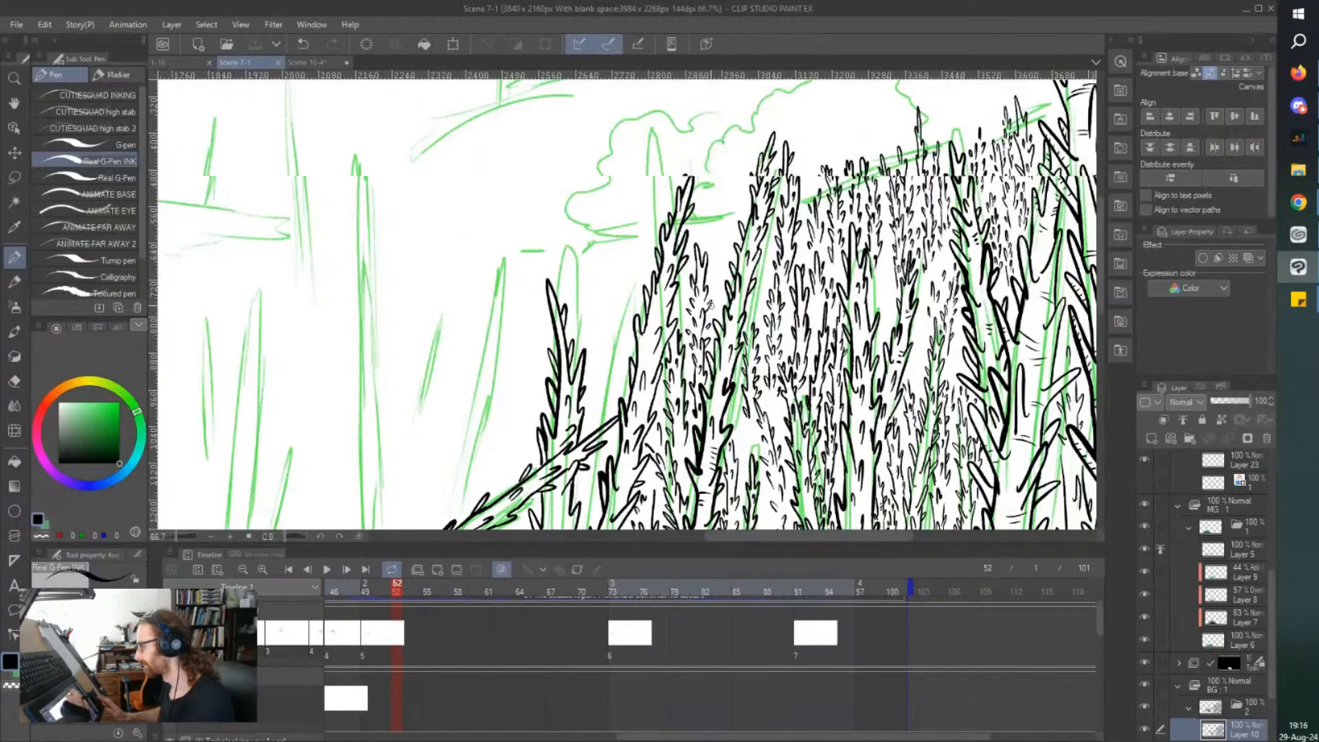
Ink extra thorns and a short trunk line in the narrow gap beside the taller leaning tree, and save the file.
scroll(727, 200, "up", 3)
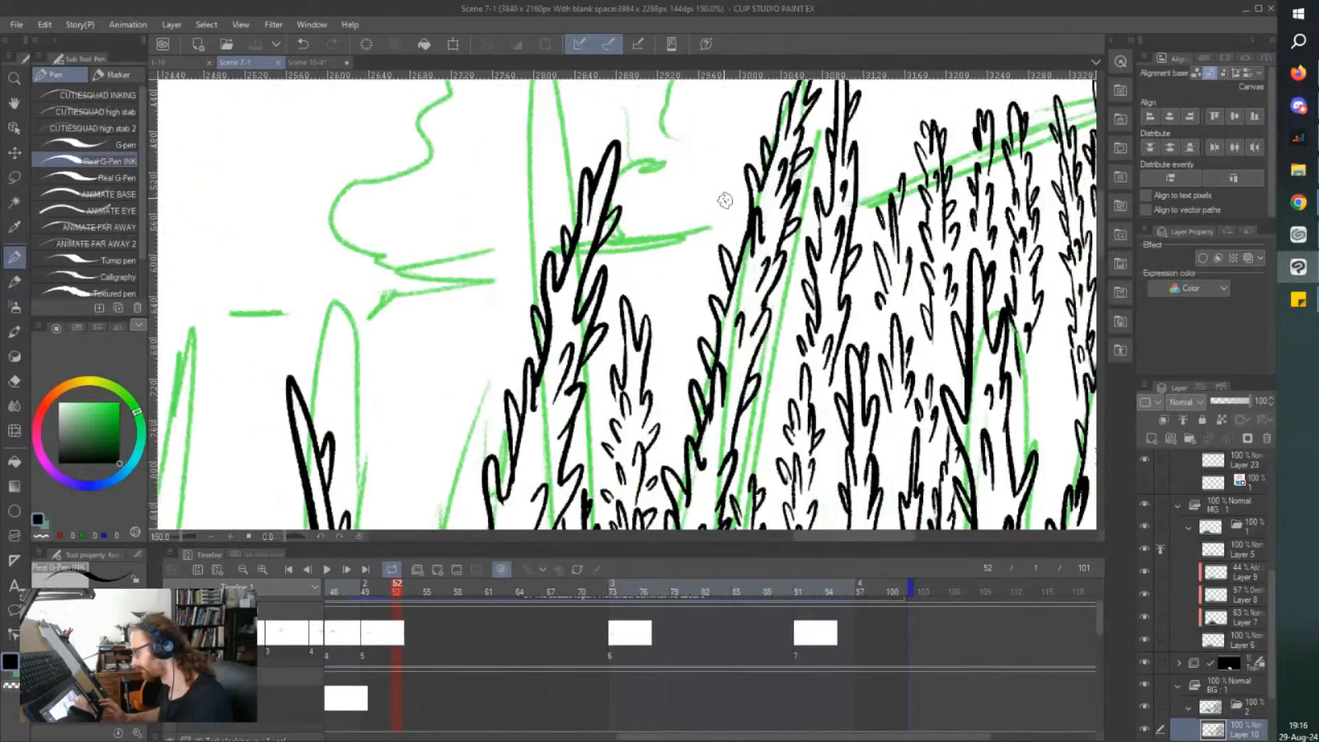
left_click_drag(804, 399, 806, 425)
left_click_drag(808, 322, 803, 397)
mouse_move(789, 445)
left_mouse_down()
mouse_move(782, 415)
mouse_move(787, 486)
mouse_move(755, 457)
mouse_move(797, 472)
left_mouse_up()
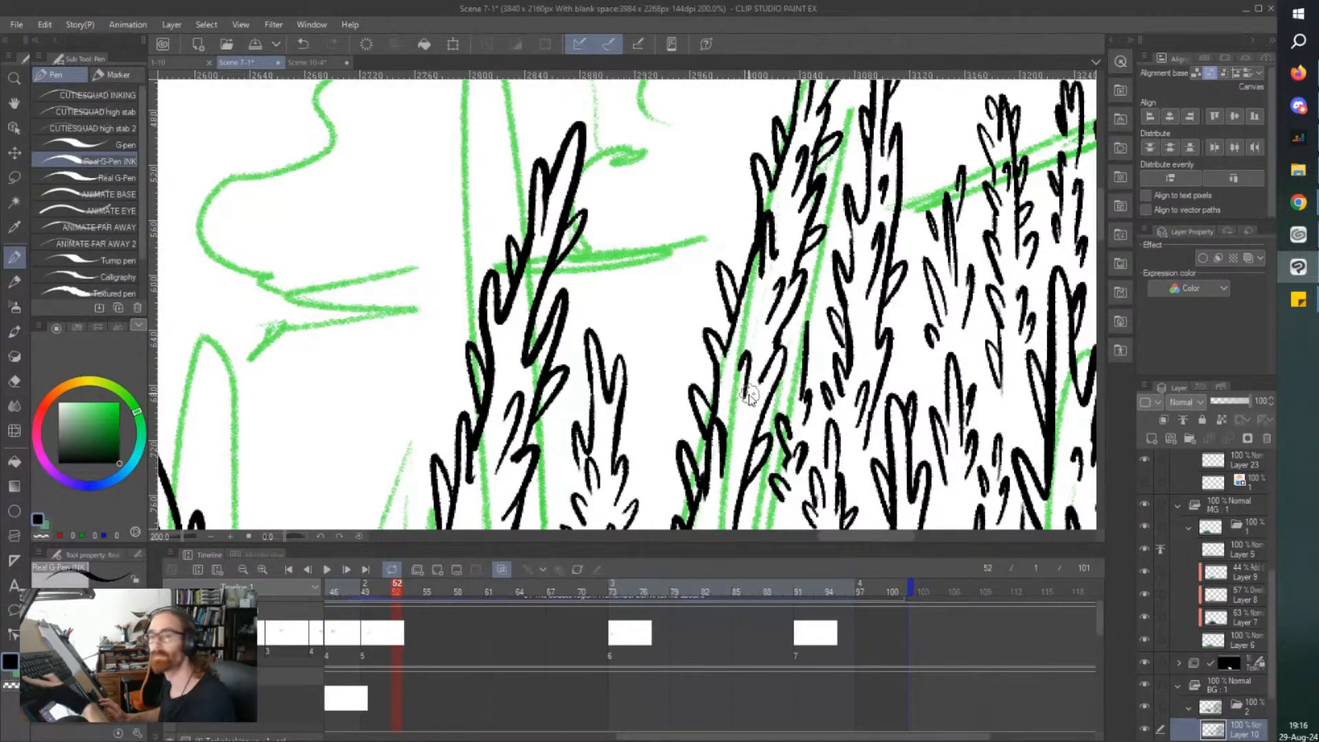
key("ctrl+s")
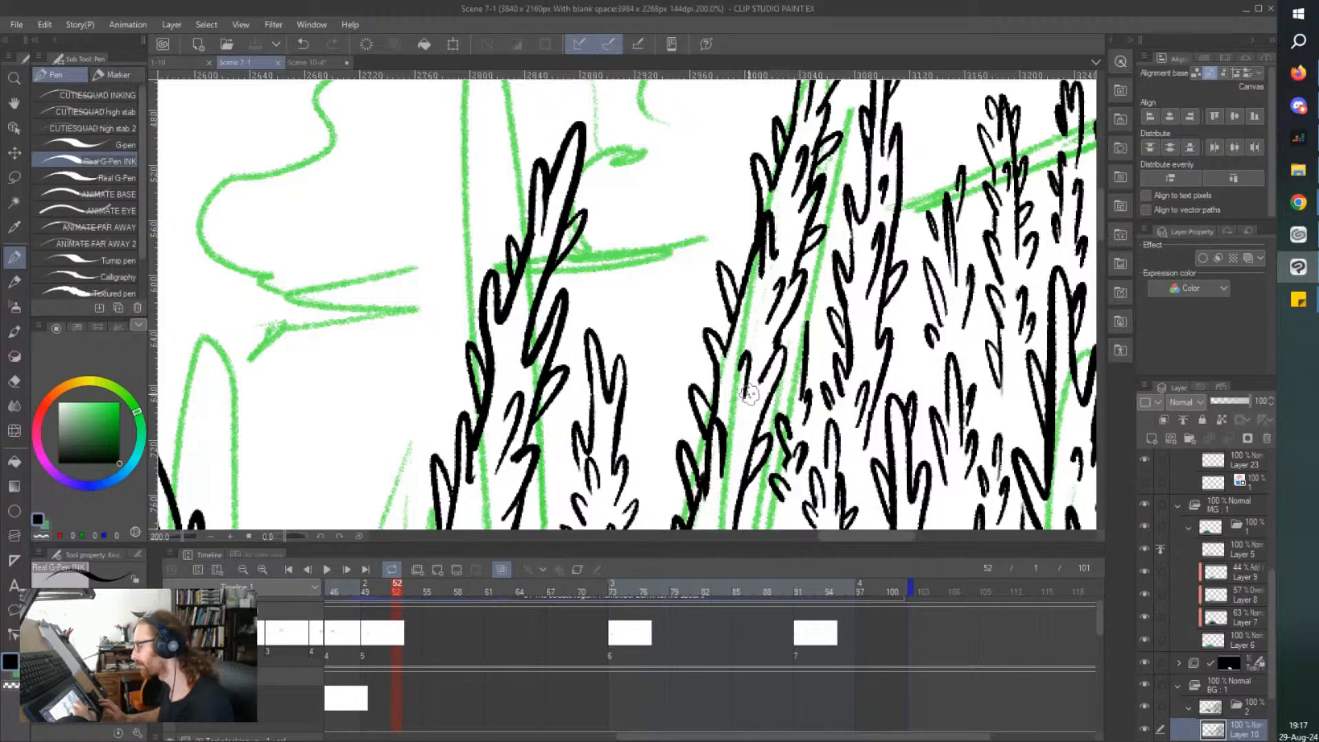
Ink a tall slim thorny treetop in the open gap between the two leaning trees.
mouse_move(688, 361)
left_mouse_down()
mouse_move(693, 322)
mouse_move(686, 331)
mouse_move(654, 281)
mouse_move(675, 431)
left_mouse_up()
left_click_drag(649, 337, 689, 373)
mouse_move(688, 287)
left_mouse_down()
mouse_move(684, 192)
mouse_move(690, 320)
left_mouse_up()
left_click_drag(686, 243, 691, 228)
mouse_move(665, 287)
left_mouse_down()
mouse_move(647, 188)
mouse_move(658, 194)
mouse_move(666, 166)
mouse_move(663, 135)
left_mouse_up()
scroll(648, 172, "up", 1)
scroll(680, 275, "up", 3)
mouse_move(664, 265)
left_mouse_down()
mouse_move(665, 230)
mouse_move(683, 295)
mouse_move(687, 277)
left_mouse_up()
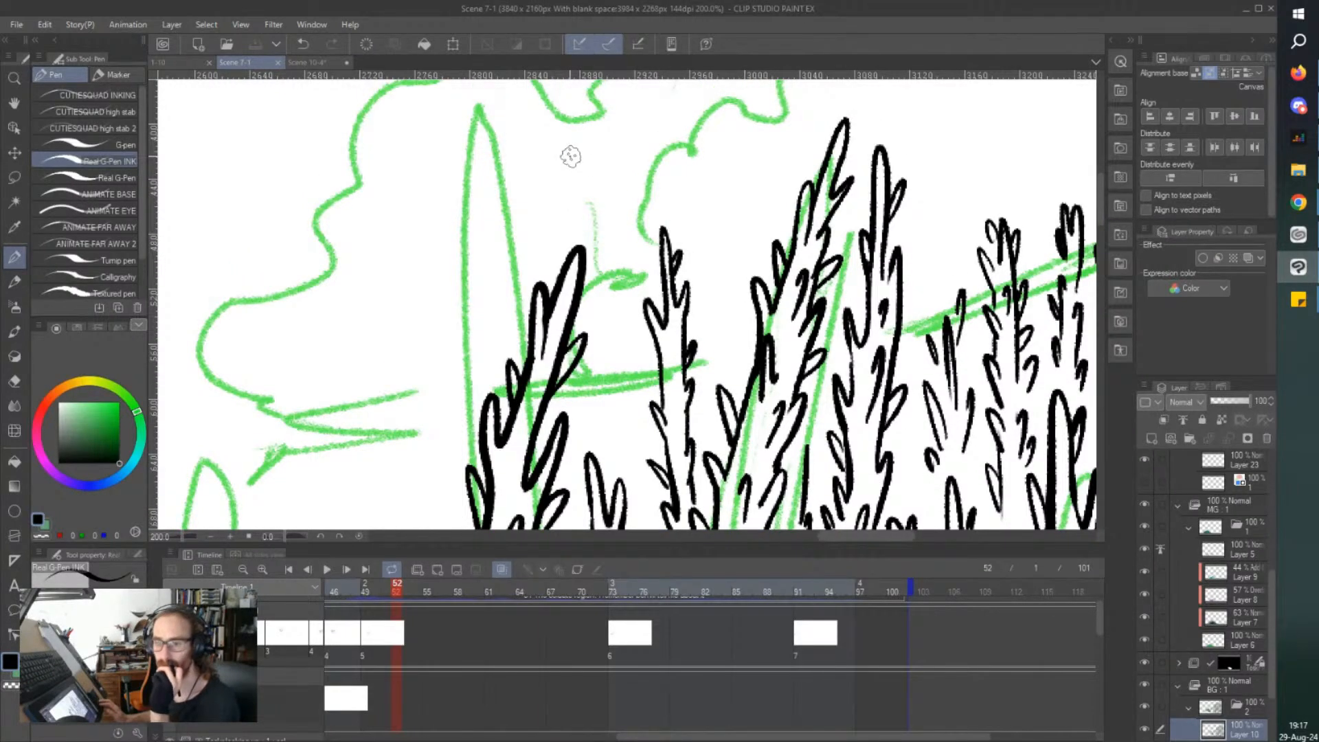
Add inner thorns to the slim treetop and ink a shorter thorny top between it and the taller leaning tree.
scroll(570, 156, "down", 2)
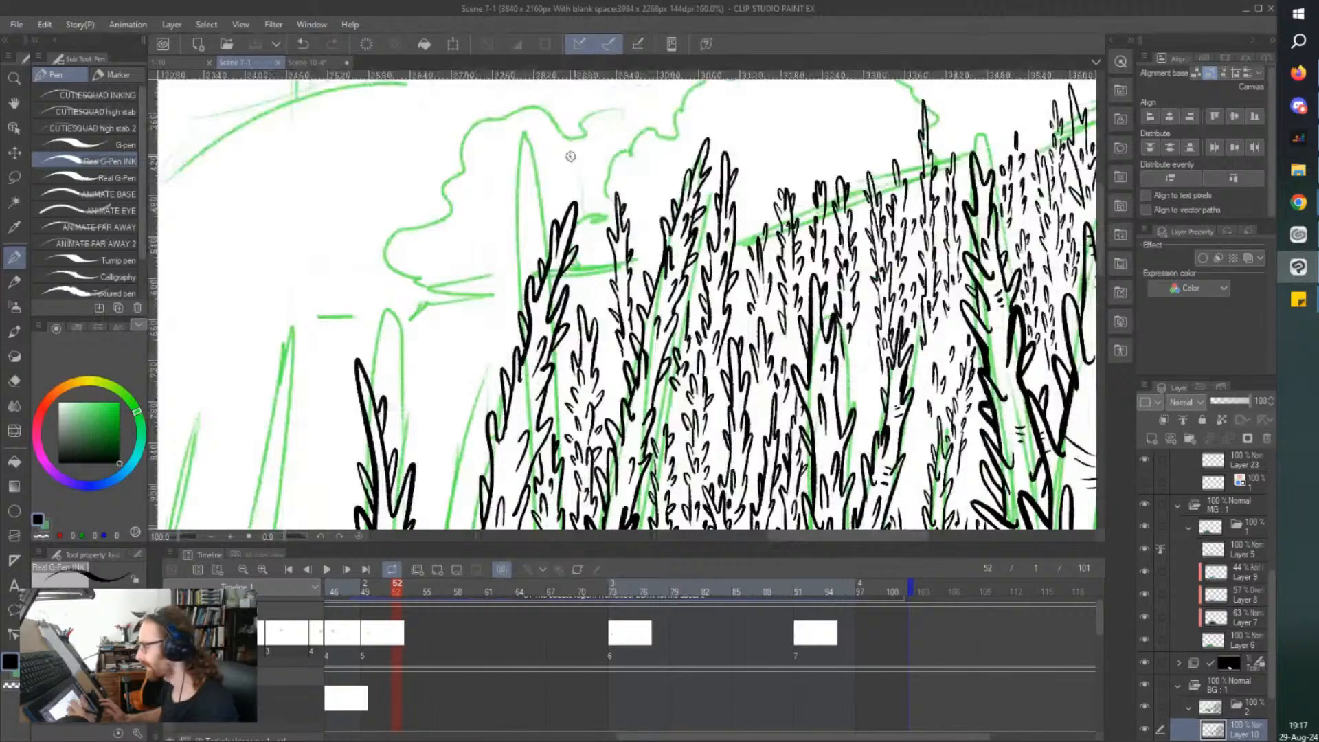
scroll(592, 323, "up", 3)
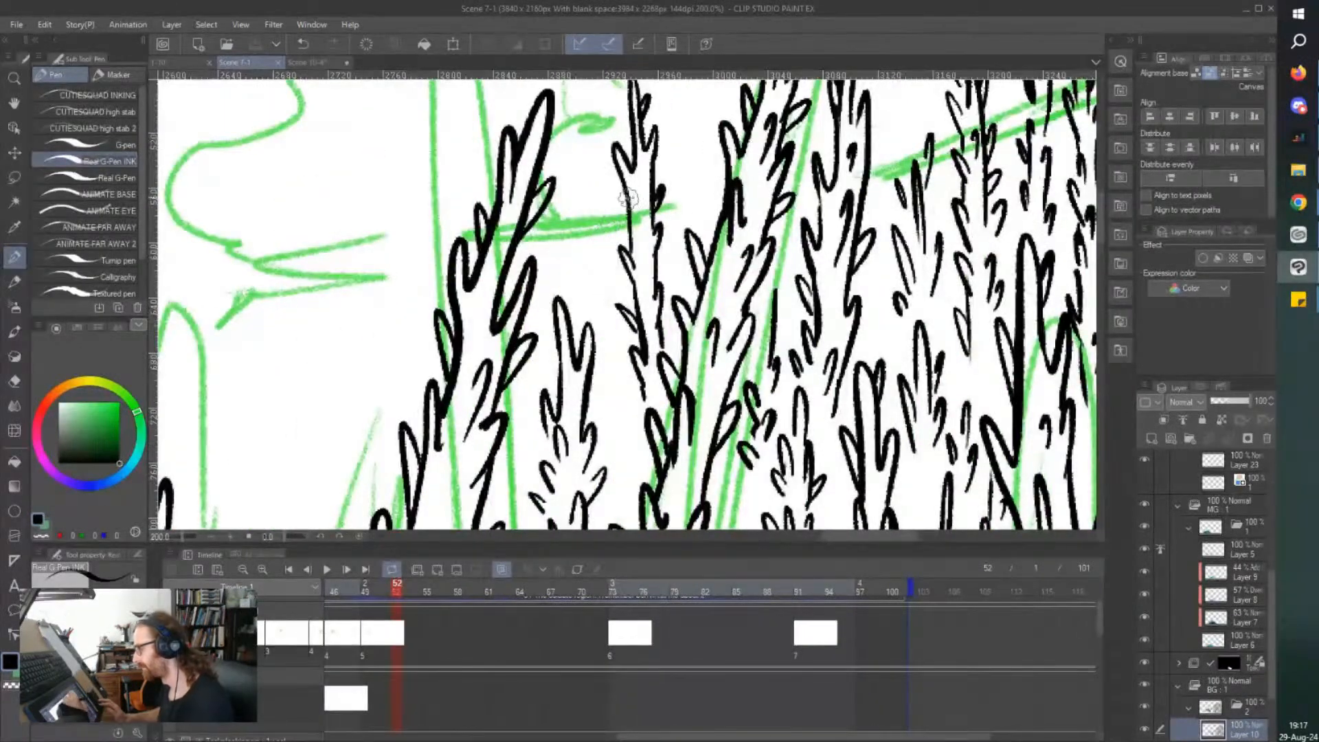
mouse_move(628, 219)
left_mouse_down()
mouse_move(604, 149)
mouse_move(644, 261)
mouse_move(642, 220)
mouse_move(606, 291)
mouse_move(695, 192)
mouse_move(685, 231)
mouse_move(694, 163)
mouse_move(704, 233)
mouse_move(698, 109)
mouse_move(689, 144)
mouse_move(680, 128)
mouse_move(679, 215)
left_mouse_up()
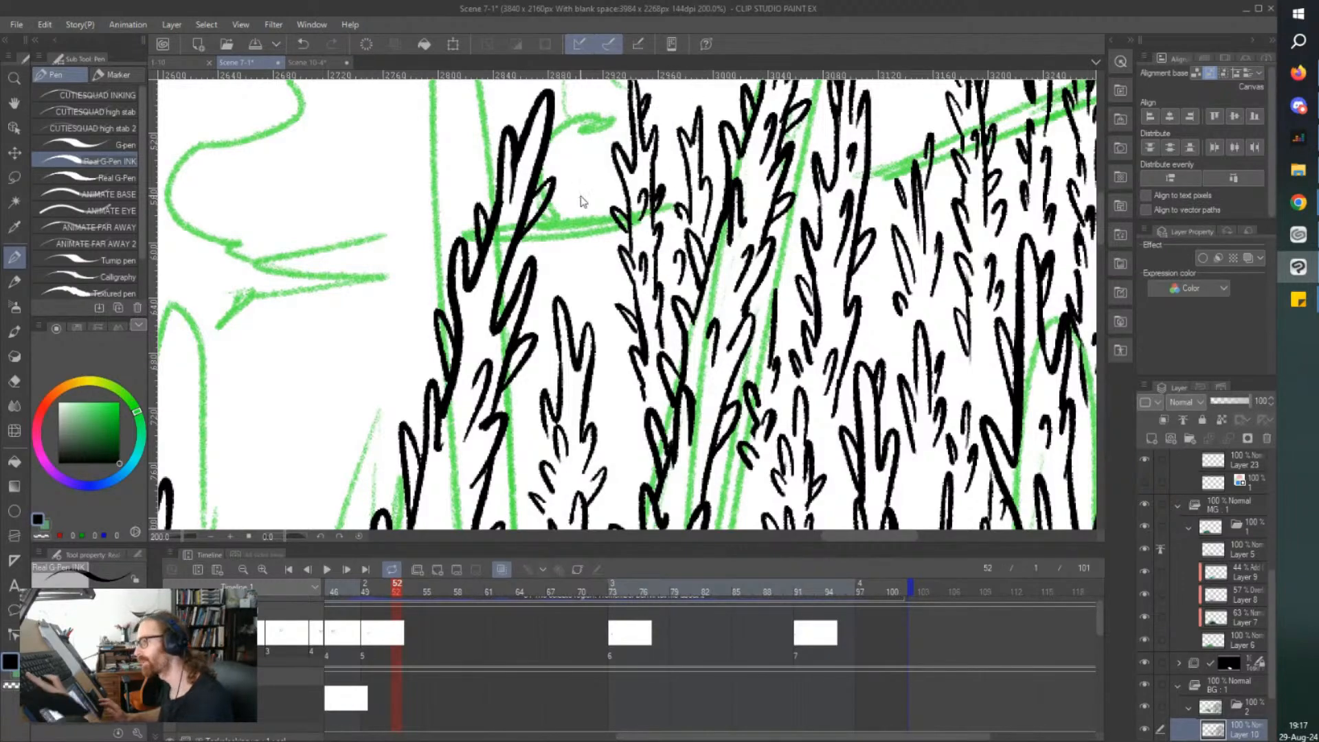
Examine the filled forest cluster up close and against the whole background for remaining gaps.
scroll(580, 195, "down", 2)
scroll(580, 195, "up", 2)
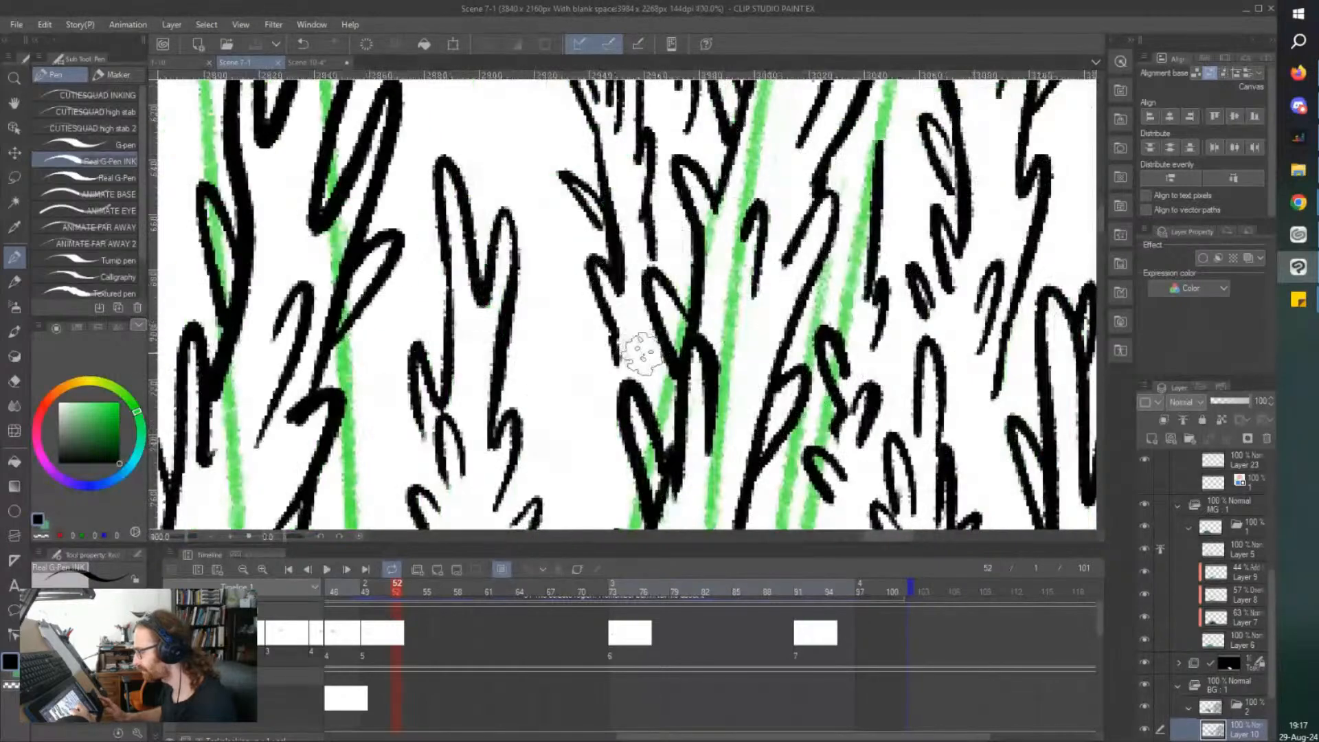
scroll(413, 151, "down", 2)
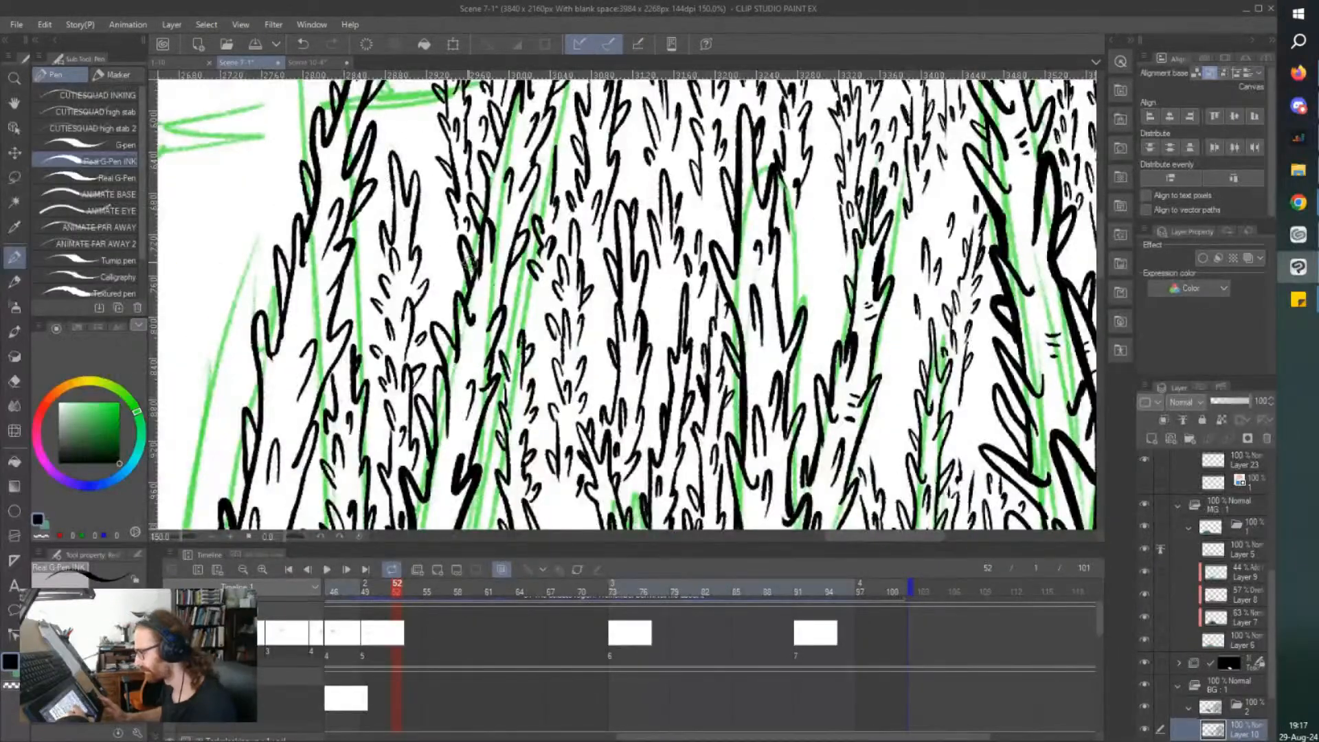
scroll(548, 336, "down", 1)
scroll(607, 292, "down", 1)
scroll(607, 292, "down", 1)
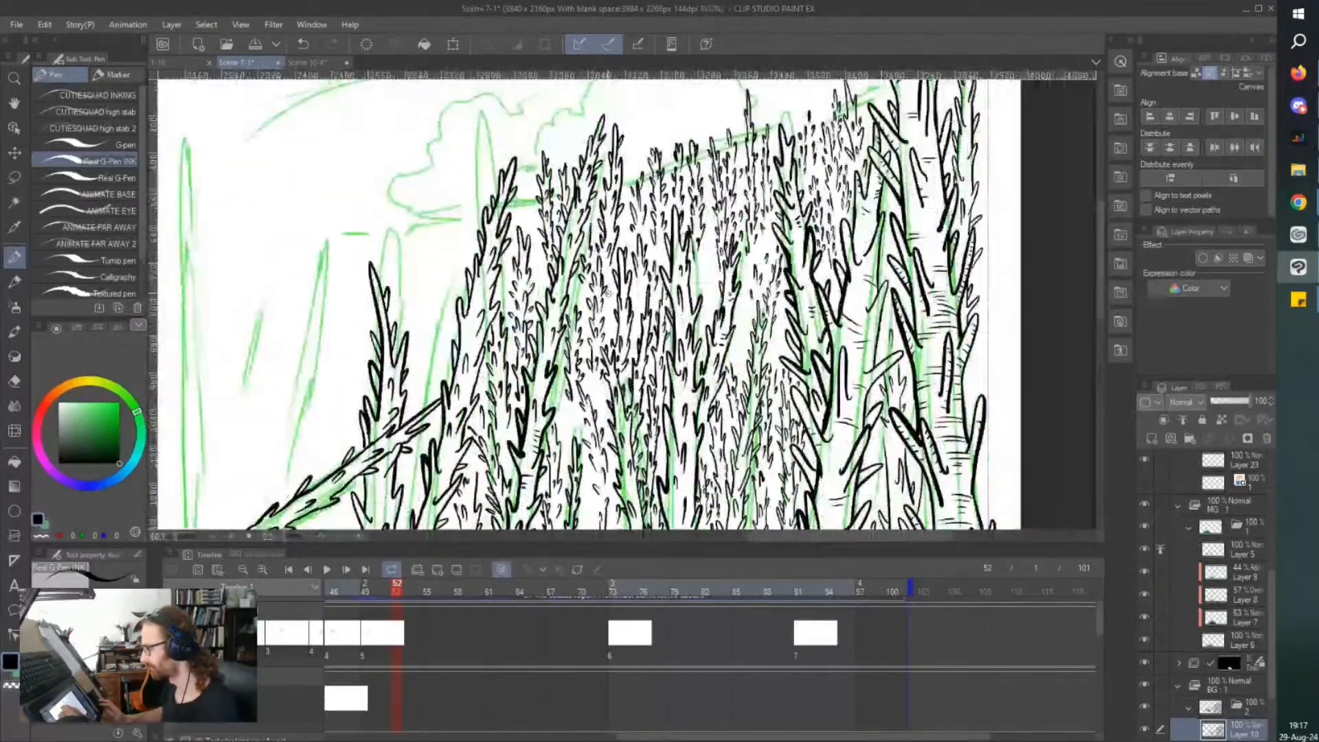
scroll(608, 292, "up", 1)
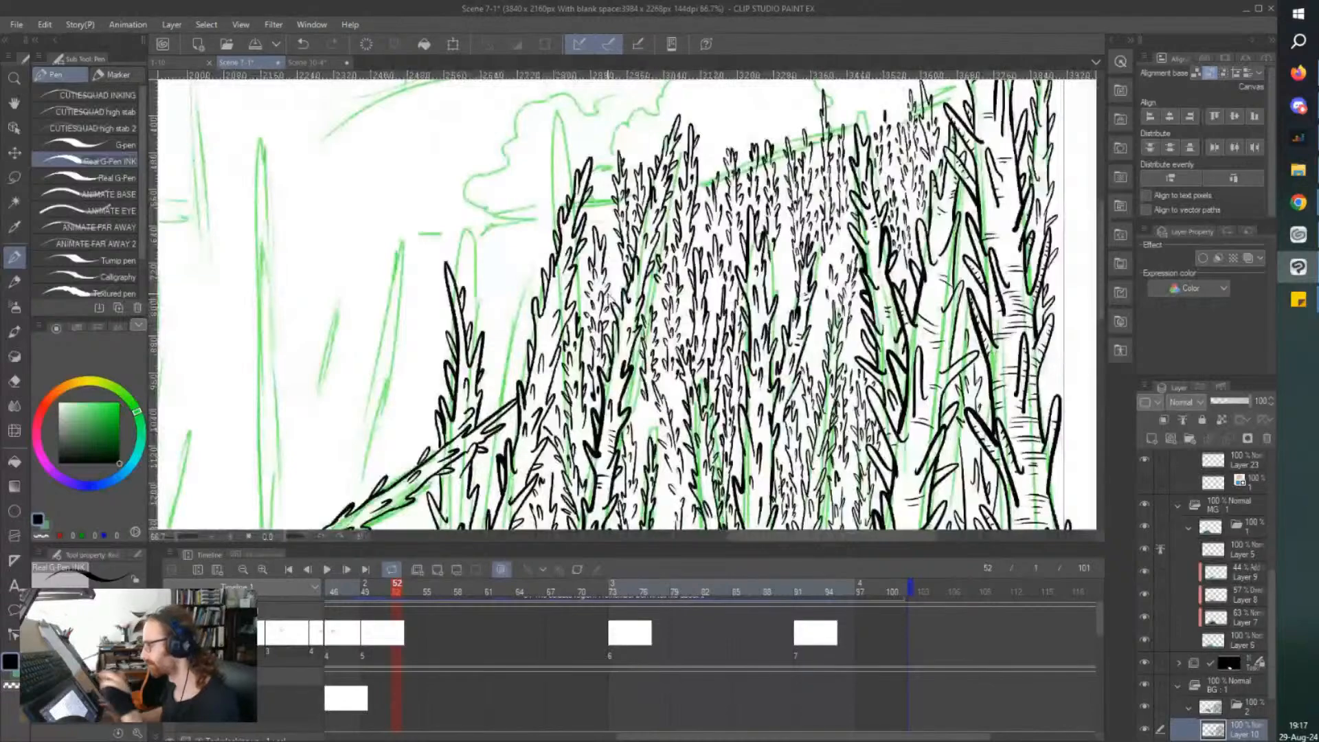
scroll(607, 293, "down", 1)
scroll(608, 294, "down", 1)
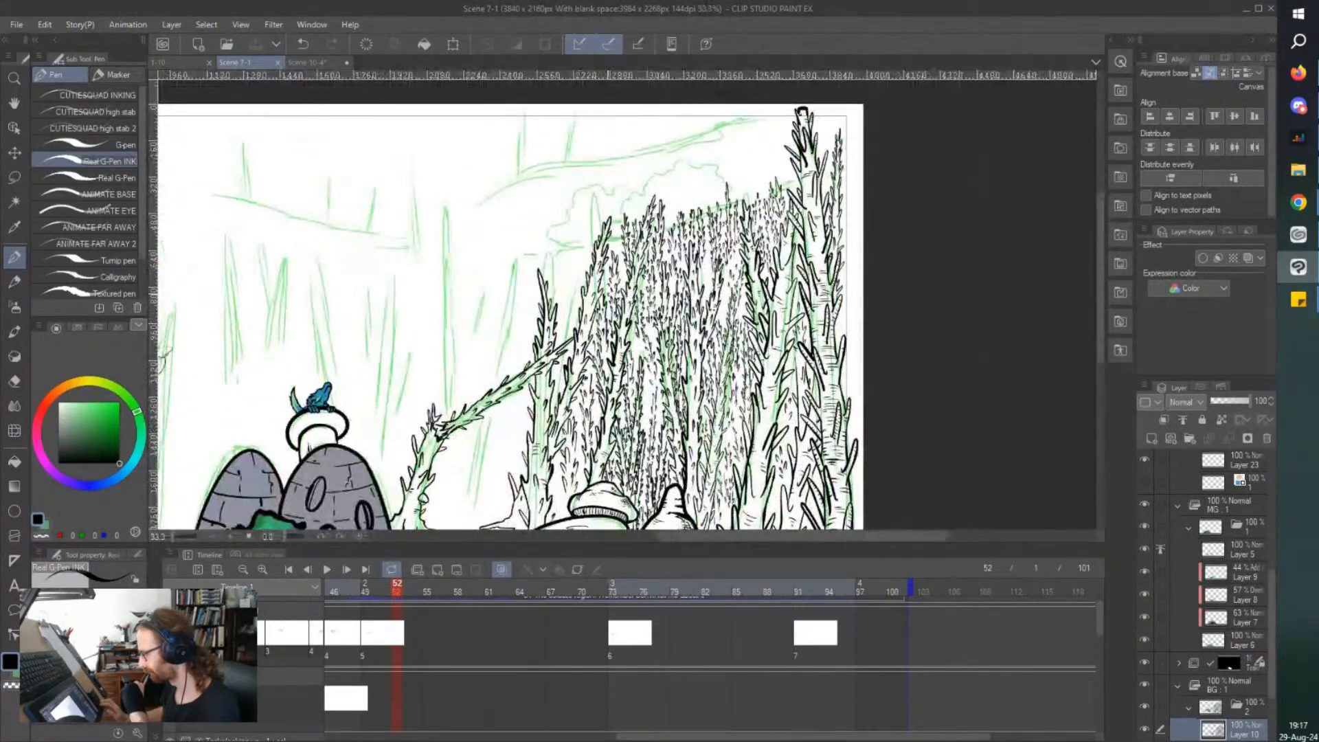
left_click_drag(607, 293, 614, 266)
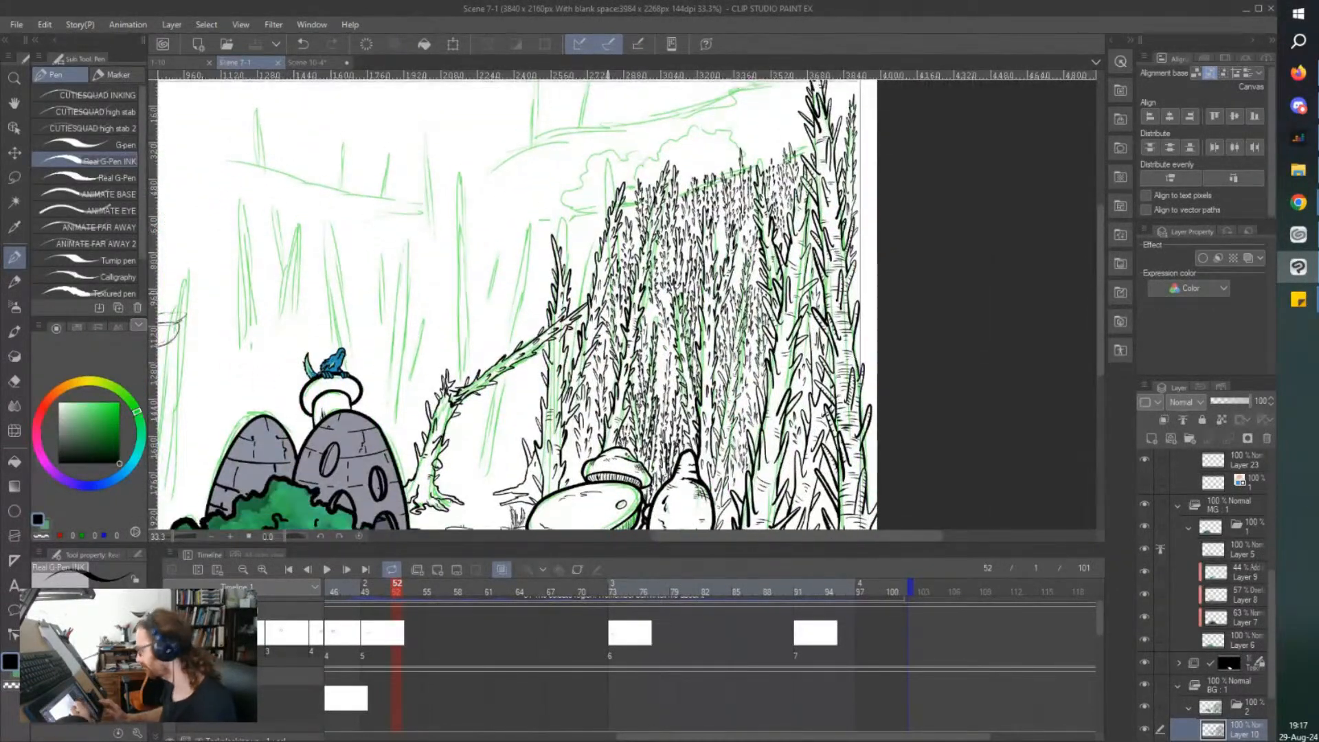
mouse_move(504, 291)
left_mouse_down()
mouse_move(608, 294)
mouse_move(601, 211)
left_mouse_up()
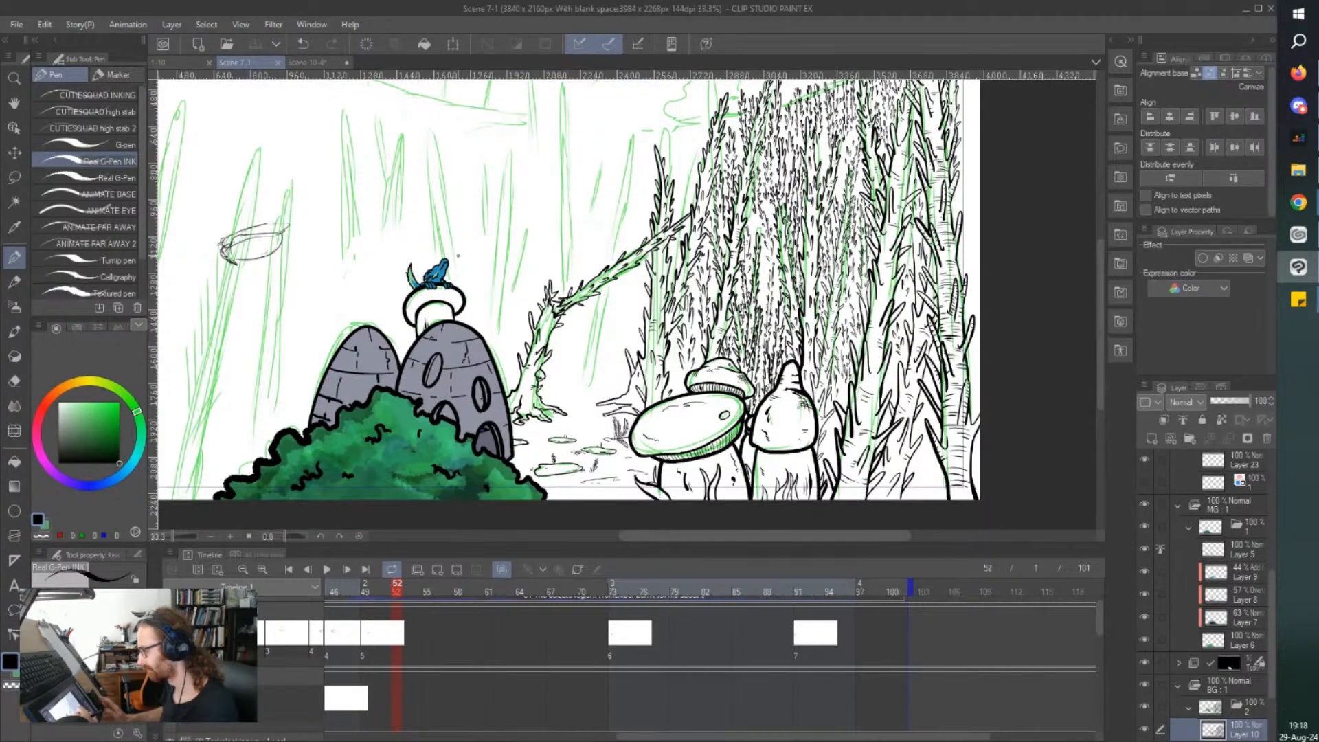
Redraw the roots of the thorny tree behind the large mushroom with thicker, bumpier outlines.
scroll(497, 466, "up", 1)
scroll(659, 359, "up", 1)
left_click_drag(512, 199, 513, 212)
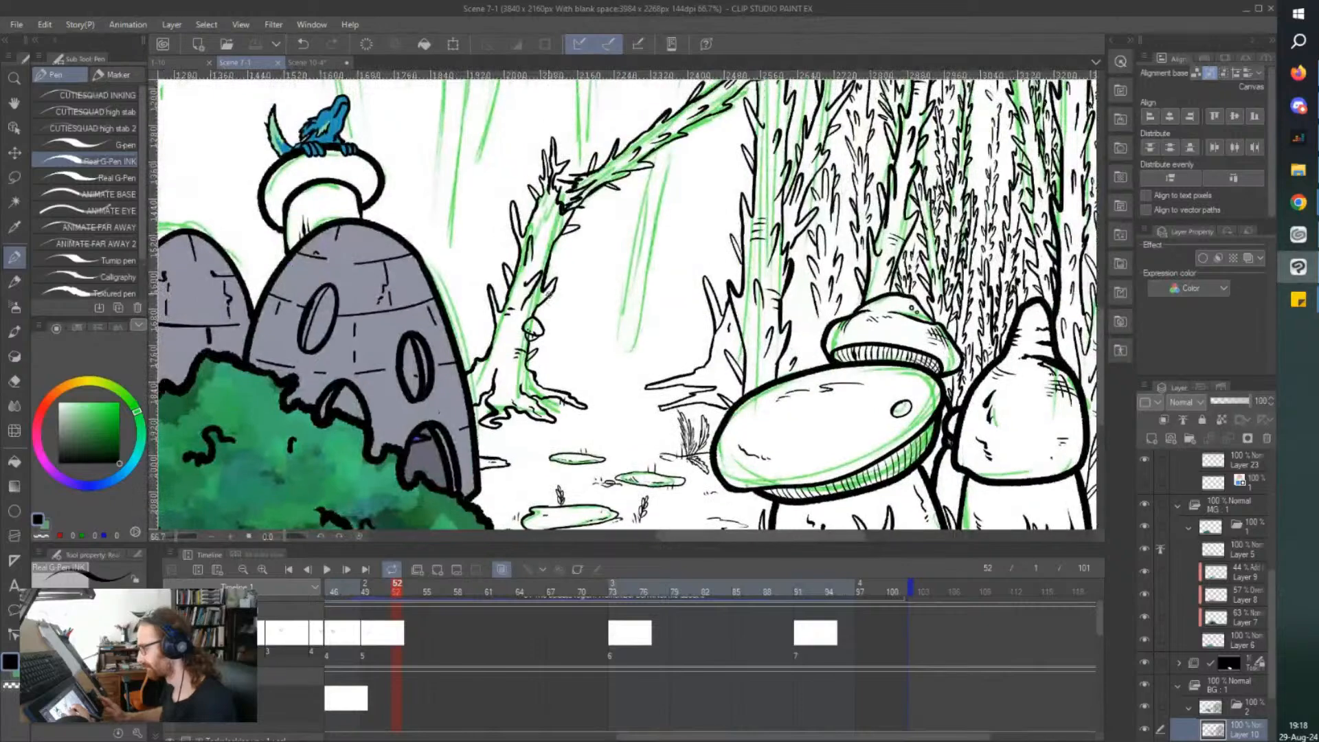
scroll(505, 210, "up", 1)
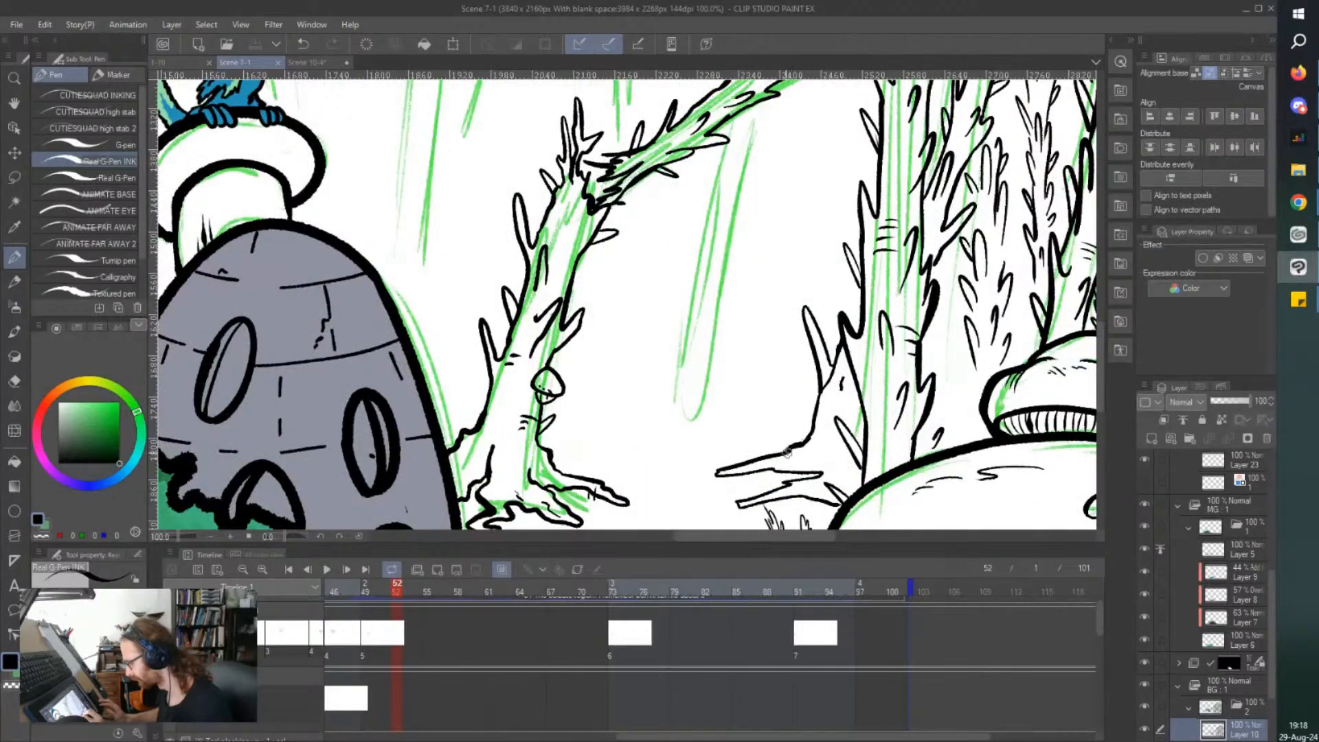
mouse_move(762, 455)
left_mouse_down()
mouse_move(716, 476)
mouse_move(819, 475)
mouse_move(734, 503)
mouse_move(837, 490)
left_mouse_up()
scroll(805, 417, "up", 2)
mouse_move(821, 440)
left_mouse_down()
mouse_move(760, 437)
mouse_move(696, 493)
left_mouse_up()
left_click_drag(775, 473, 743, 479)
Add small bark marks and further root contours at the base of the thorny tree behind the large mushroom.
scroll(492, 261, "down", 1)
left_click_drag(759, 412, 733, 421)
left_click(725, 429)
left_click_drag(755, 362, 764, 366)
left_click_drag(754, 373, 769, 394)
left_click_drag(815, 453, 788, 459)
scroll(720, 408, "down", 2)
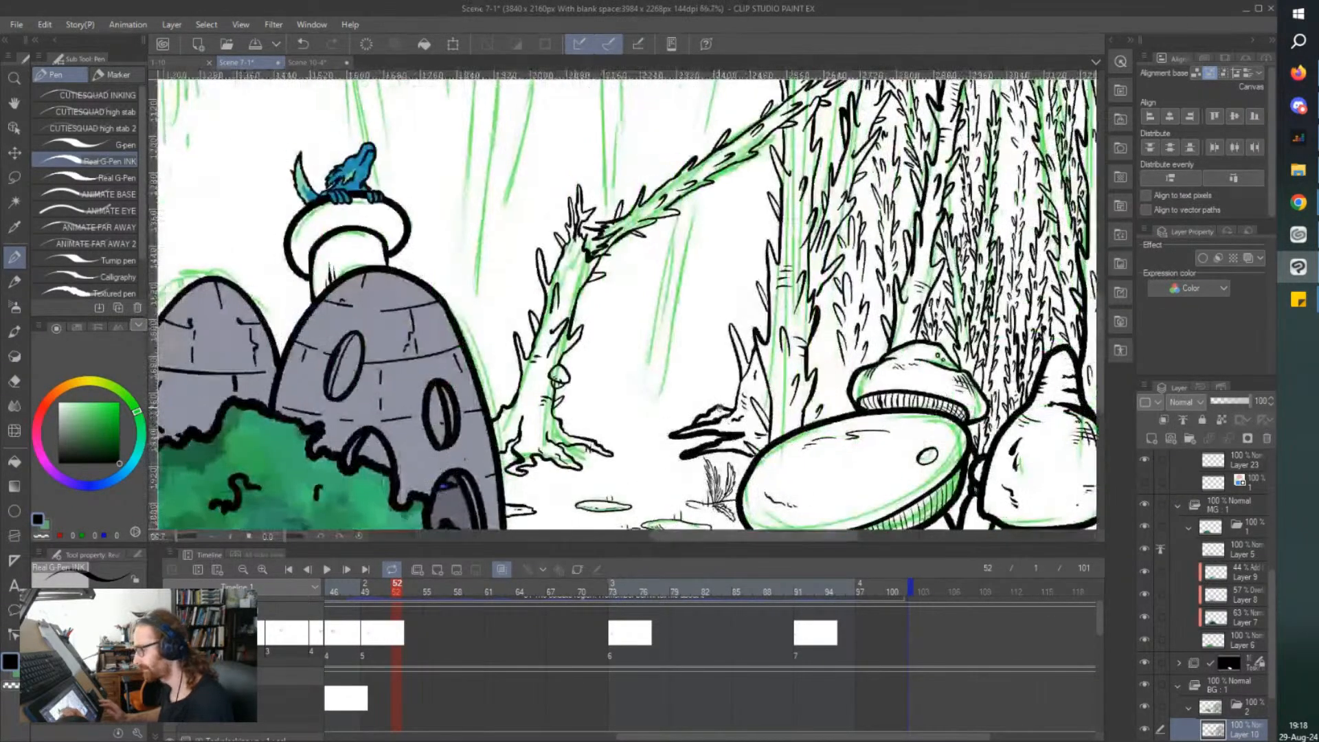
Add short bark lines to the broken tree's lower trunk and small texture strokes on its roots.
scroll(508, 367, "up", 2)
mouse_move(523, 393)
left_mouse_down()
mouse_move(539, 399)
mouse_move(529, 404)
left_mouse_up()
left_click_drag(523, 410, 529, 413)
left_click_drag(588, 475, 565, 478)
left_click_drag(577, 482, 565, 489)
scroll(519, 413, "down", 2)
scroll(433, 202, "up", 1)
scroll(485, 256, "down", 2)
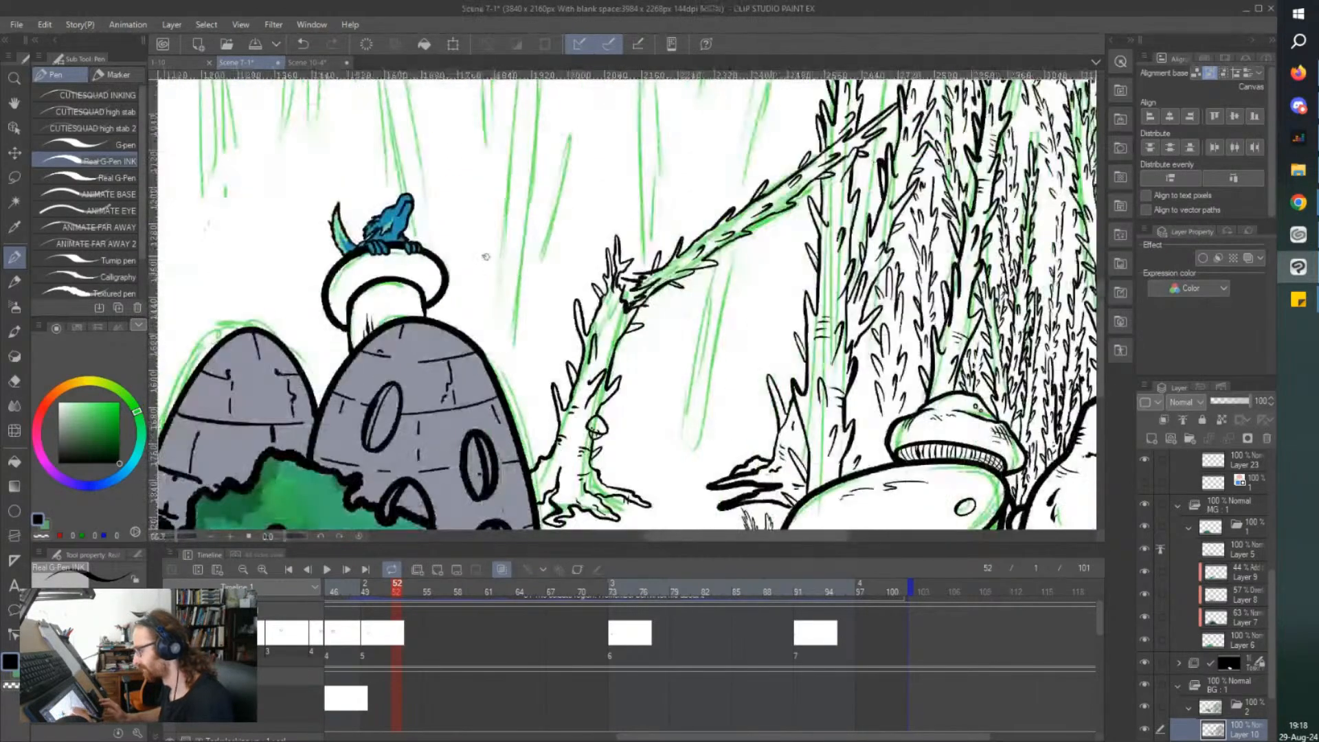
Ink an additional long pointed root with texture lines extending from the broken tree's base toward the clearing.
scroll(560, 309, "up", 2)
mouse_move(571, 450)
left_mouse_down()
mouse_move(603, 463)
mouse_move(555, 463)
left_mouse_up()
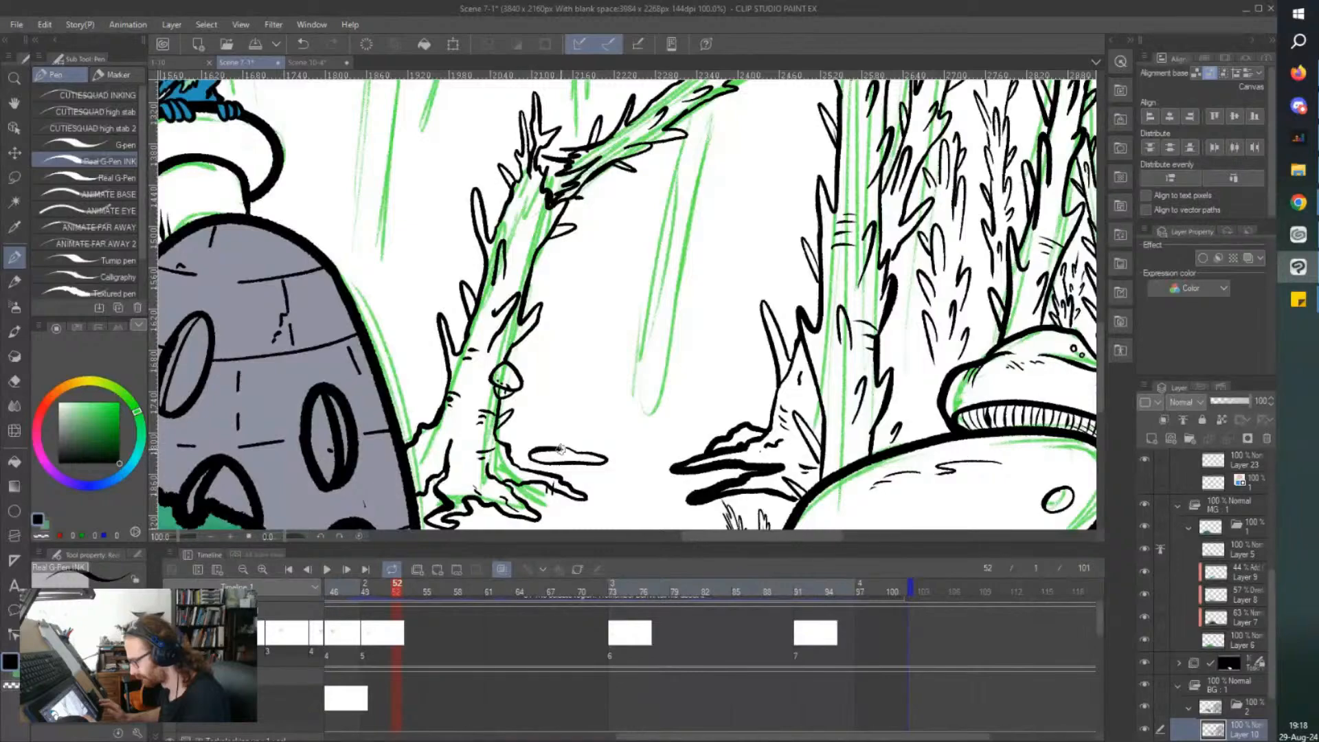
scroll(545, 452, "down", 1)
scroll(543, 454, "up", 1)
scroll(303, 299, "down", 2)
scroll(393, 365, "up", 2)
mouse_move(414, 356)
left_mouse_down()
mouse_move(527, 368)
mouse_move(417, 352)
mouse_move(429, 367)
mouse_move(392, 256)
mouse_move(362, 335)
mouse_move(406, 373)
mouse_move(479, 389)
mouse_move(372, 375)
mouse_move(465, 387)
left_mouse_up()
scroll(390, 373, "left", 1)
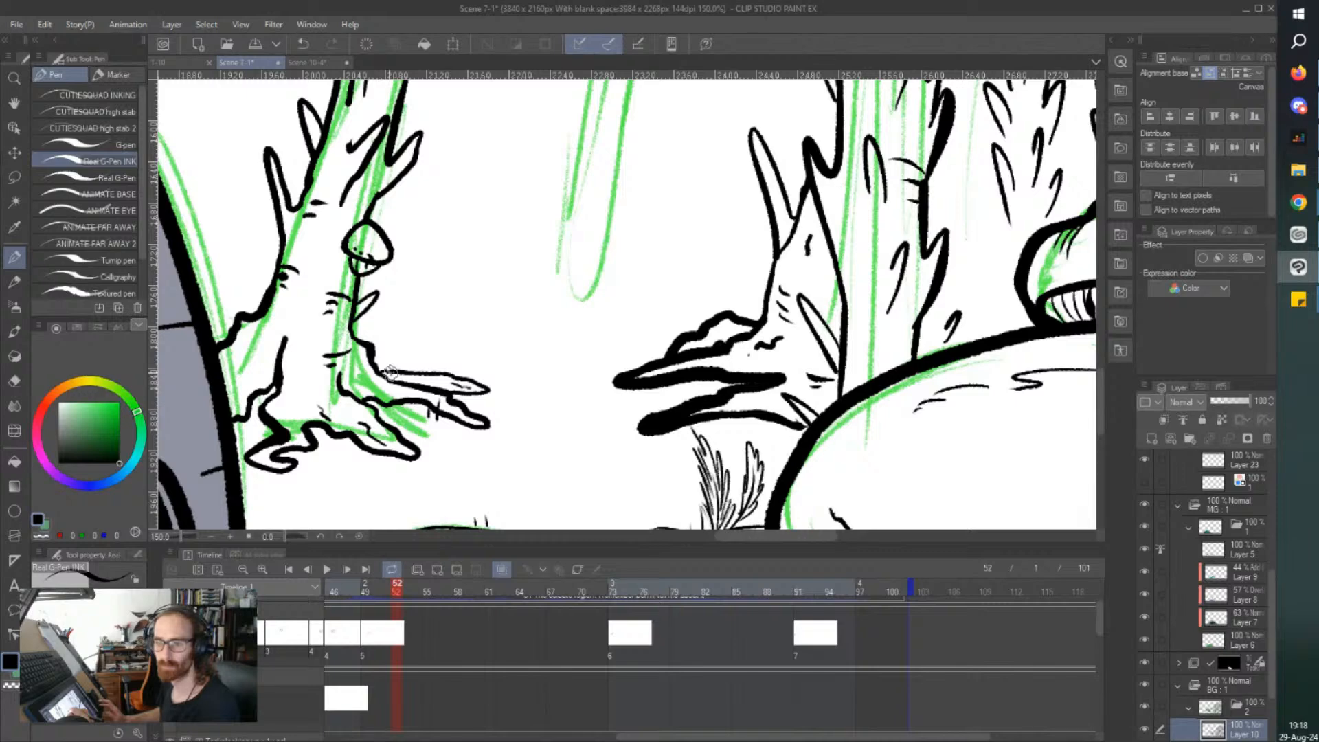
scroll(391, 373, "up", 1)
scroll(390, 373, "left", 1)
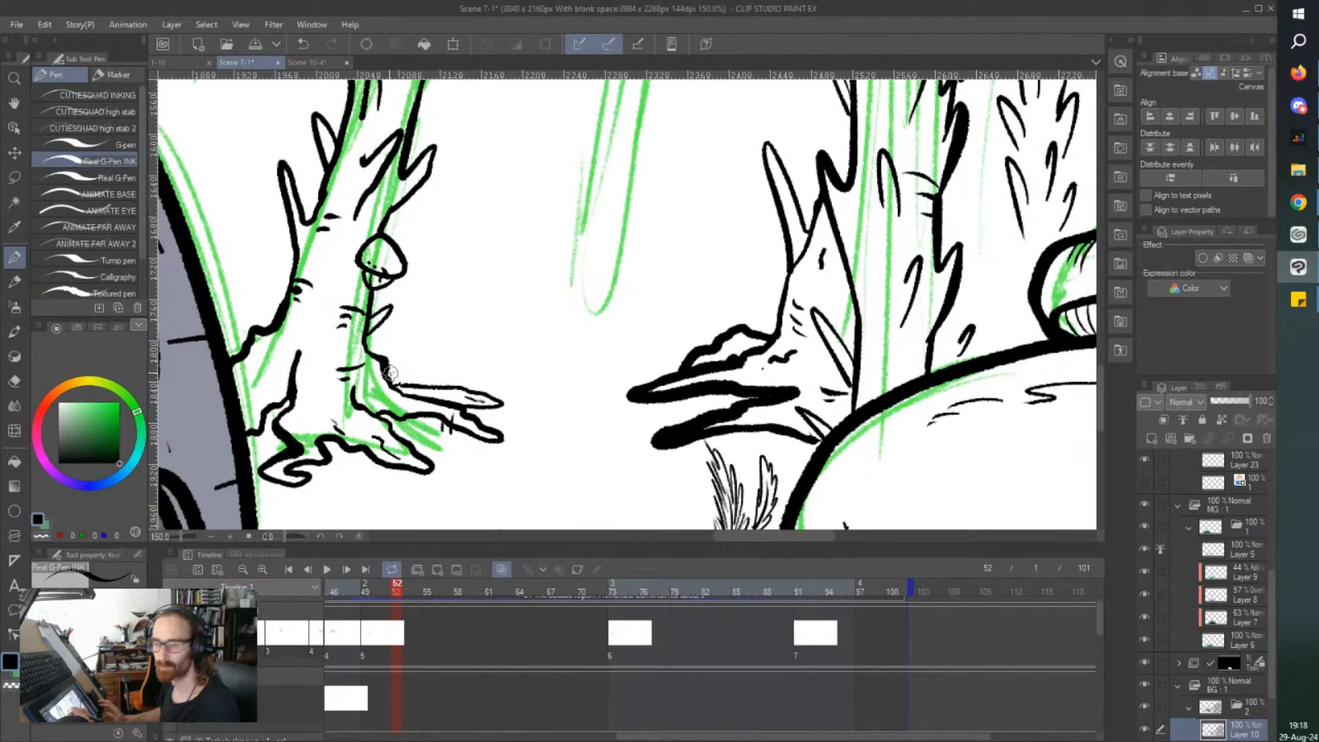
key("ctrl+minus")
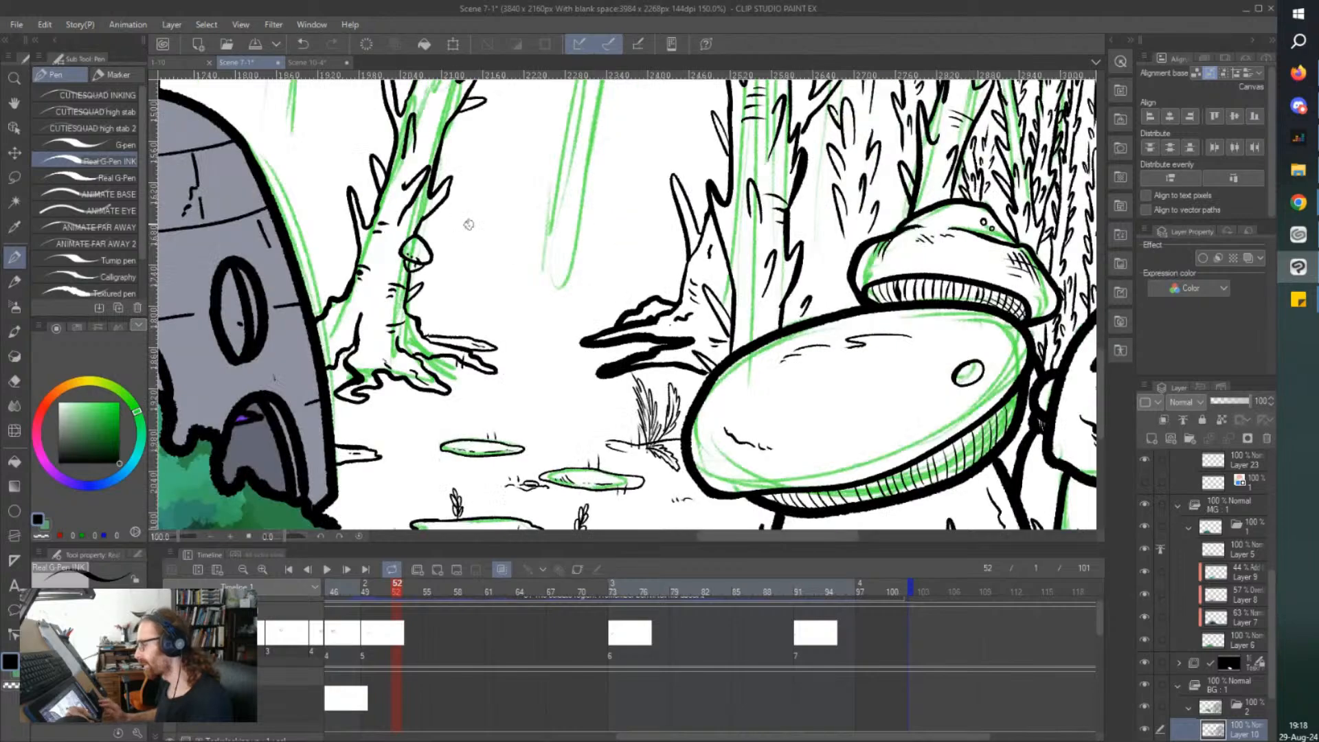
scroll(377, 229, "up", 1)
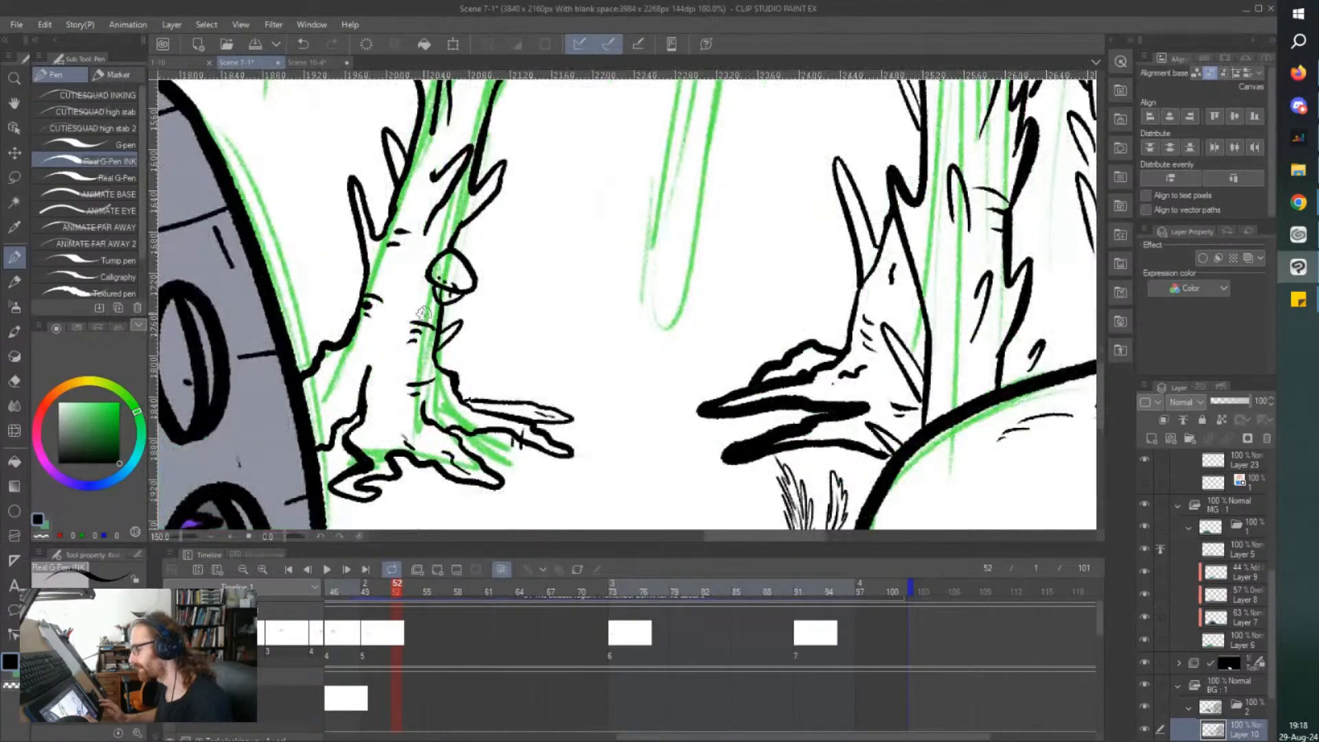
left_click_drag(459, 398, 525, 401)
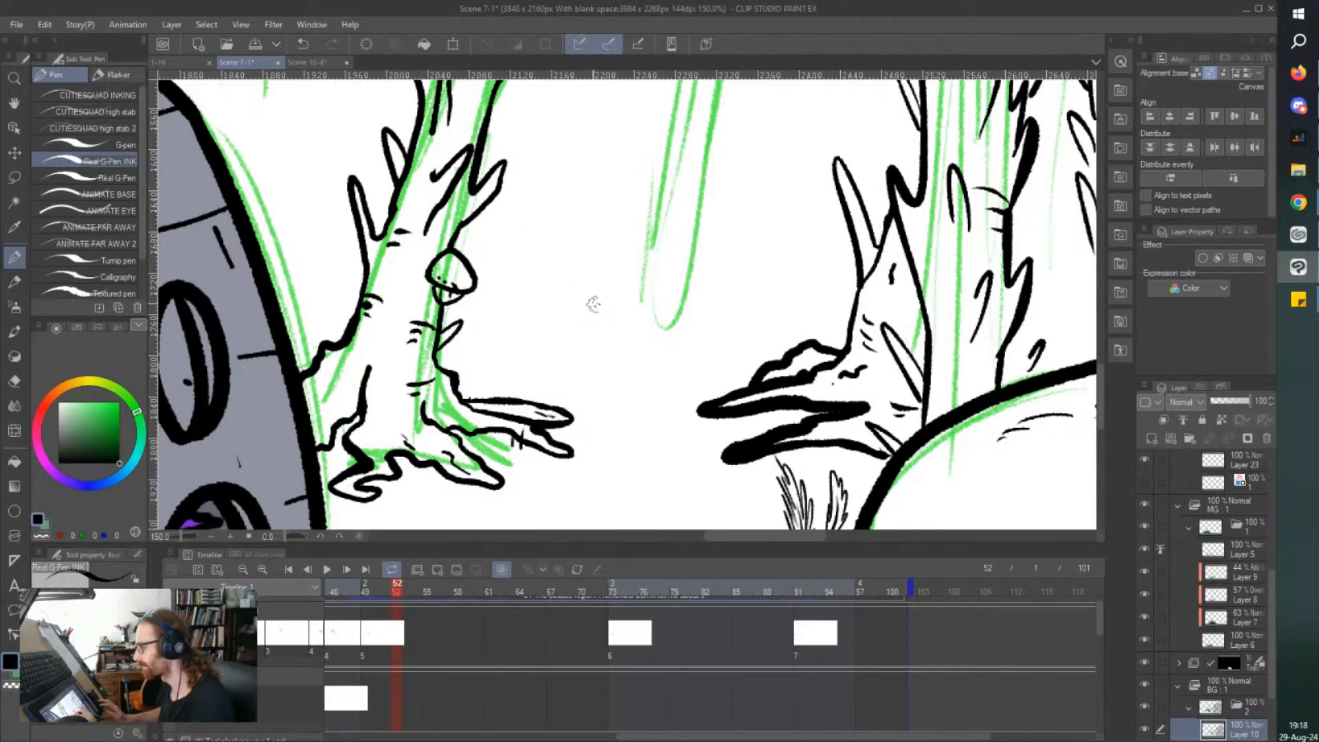
left_click_drag(525, 197, 533, 217)
mouse_move(656, 270)
left_mouse_down()
mouse_move(642, 304)
mouse_move(588, 328)
mouse_move(527, 384)
mouse_move(625, 377)
left_mouse_up()
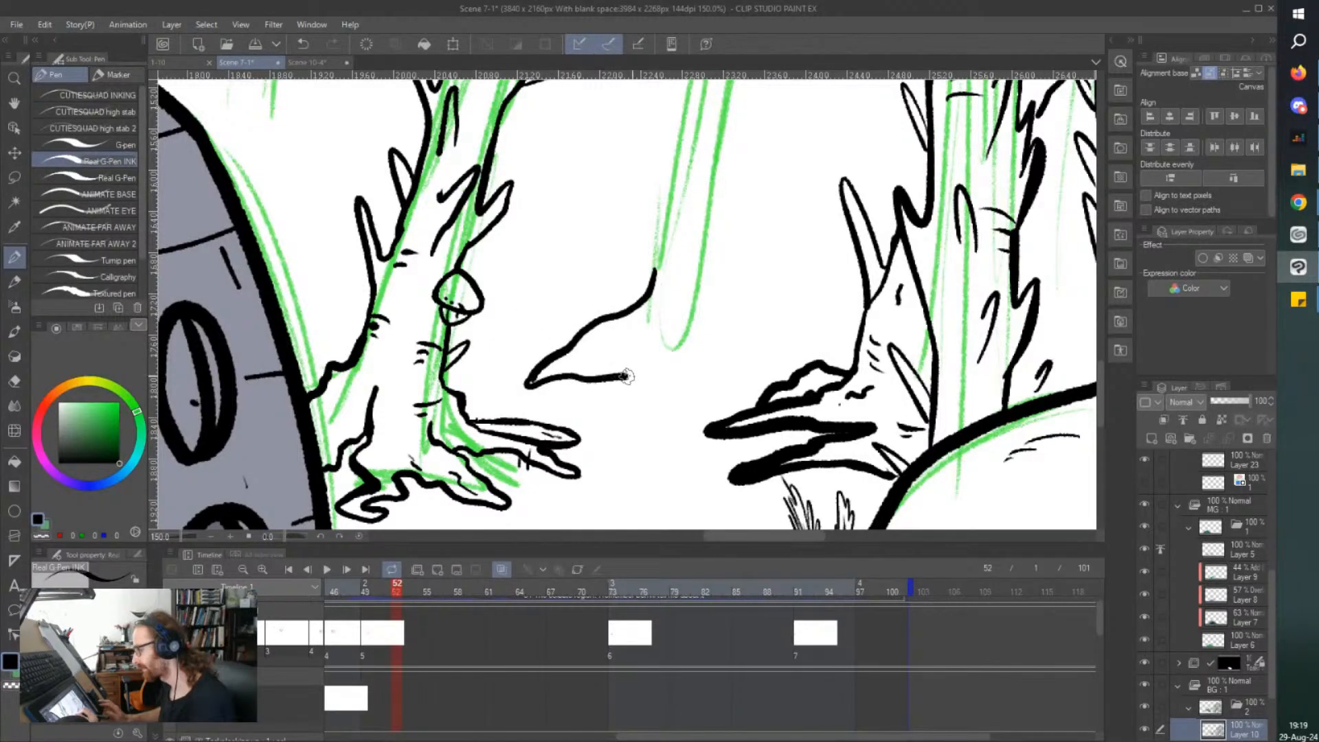
key("ctrl+z")
key("ctrl+z")
Ink the spreading roots and lower trunk of a new tree in the clearing between the broken tree and the thorny tree.
mouse_move(654, 244)
left_mouse_down()
mouse_move(650, 289)
mouse_move(622, 336)
mouse_move(507, 387)
mouse_move(630, 378)
mouse_move(653, 348)
mouse_move(607, 405)
mouse_move(687, 391)
mouse_move(735, 399)
left_mouse_up()
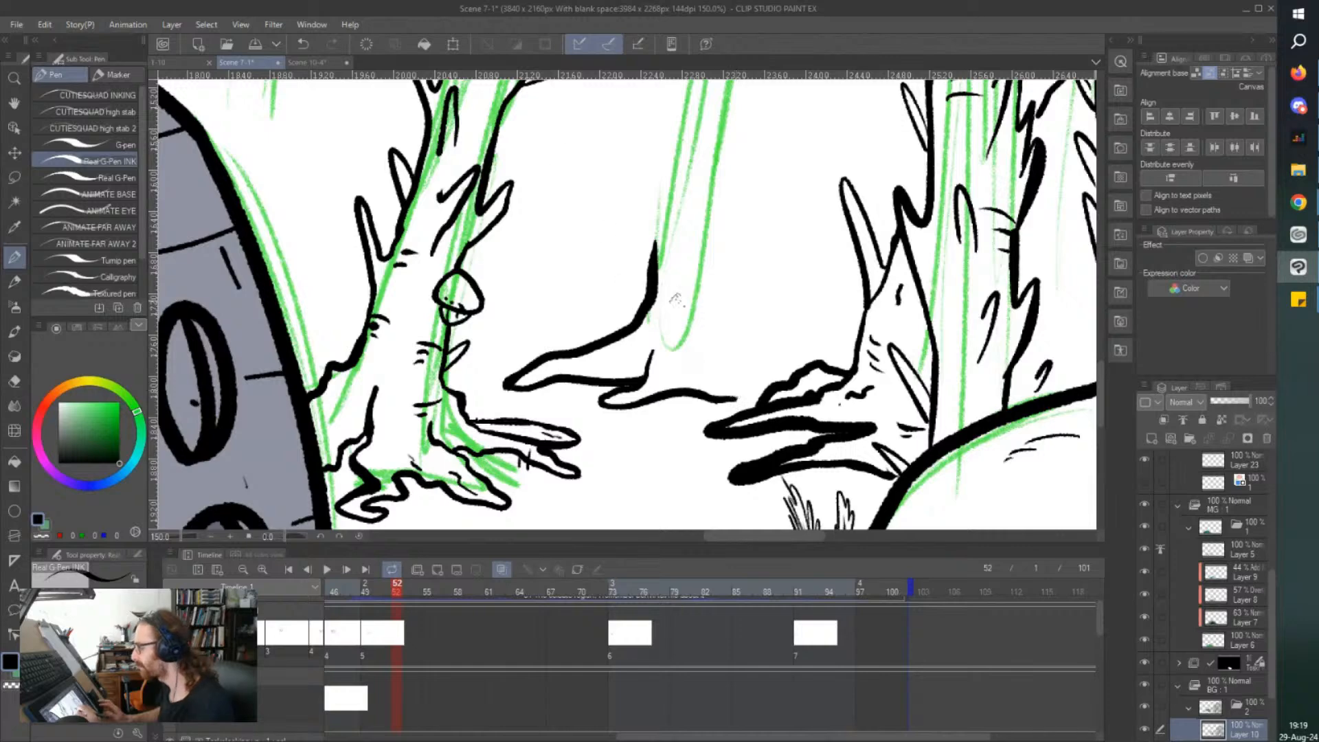
mouse_move(743, 167)
left_mouse_down()
mouse_move(737, 295)
mouse_move(757, 326)
mouse_move(831, 362)
left_mouse_up()
mouse_move(736, 345)
left_mouse_down()
mouse_move(775, 355)
mouse_move(756, 361)
mouse_move(774, 377)
mouse_move(734, 401)
mouse_move(747, 408)
left_mouse_up()
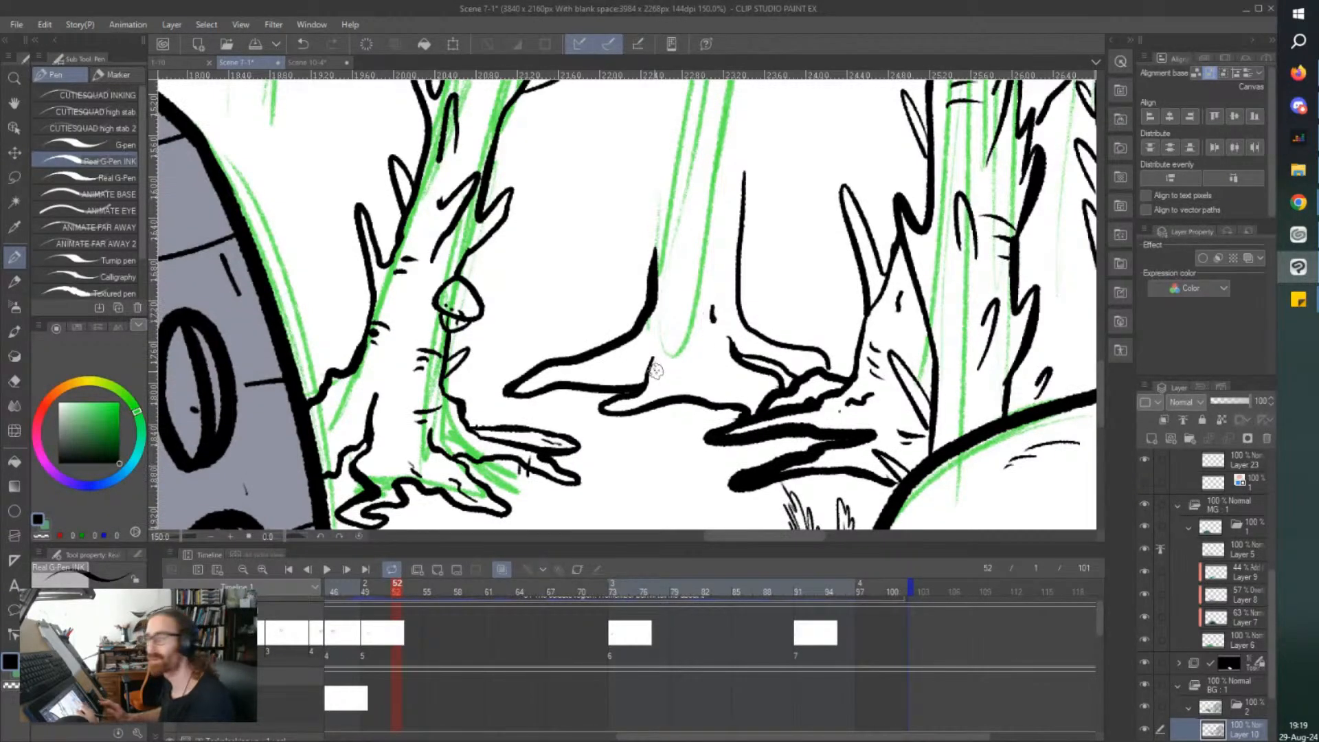
Ink both trunk edges of the new middle tree upward over the sketch, with thorns along the sides and inside.
scroll(646, 352, "up", 5)
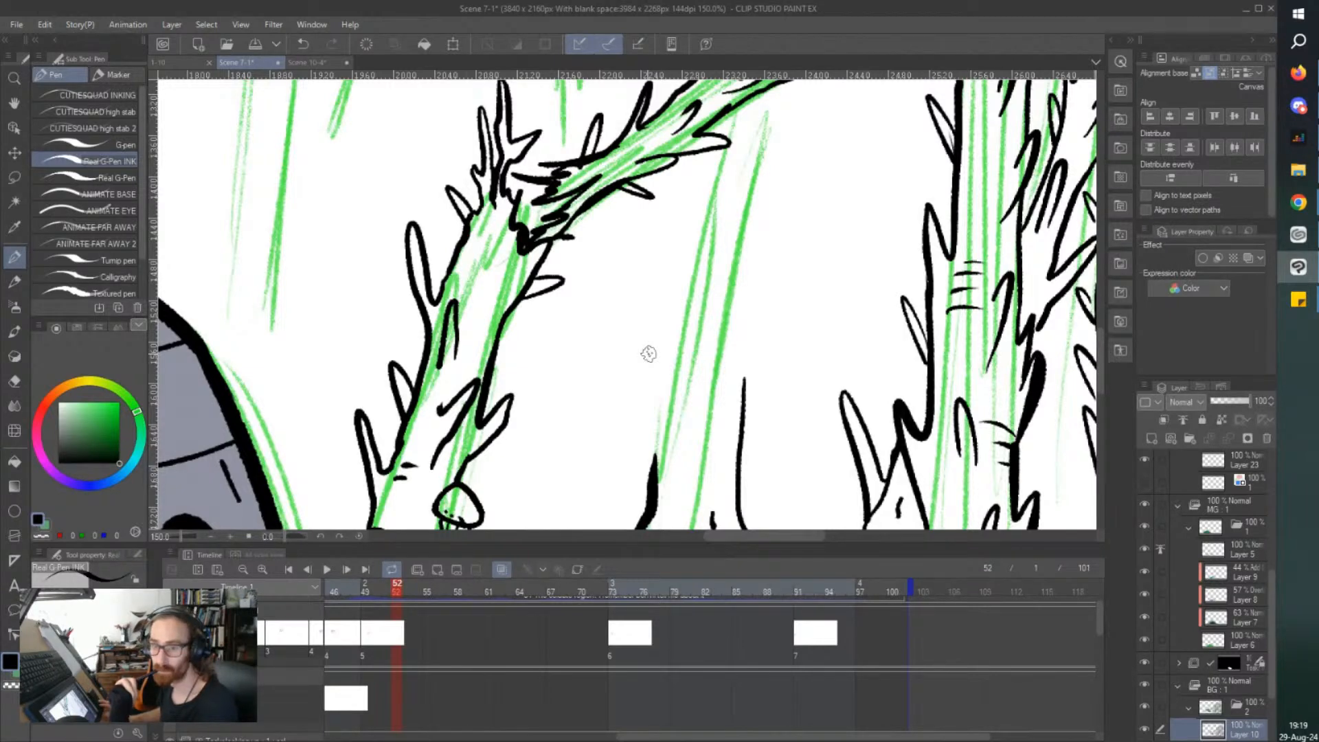
mouse_move(654, 473)
left_mouse_down()
mouse_move(627, 386)
mouse_move(639, 373)
mouse_move(660, 407)
mouse_move(665, 369)
mouse_move(635, 456)
mouse_move(647, 497)
left_mouse_up()
left_click_drag(664, 374, 663, 230)
mouse_move(734, 398)
left_mouse_down()
mouse_move(769, 324)
mouse_move(767, 303)
mouse_move(751, 323)
mouse_move(748, 304)
mouse_move(753, 215)
left_mouse_up()
mouse_move(719, 274)
left_mouse_down()
mouse_move(740, 186)
mouse_move(720, 209)
left_mouse_up()
mouse_move(741, 462)
left_mouse_down()
mouse_move(760, 421)
mouse_move(746, 435)
mouse_move(687, 376)
mouse_move(692, 472)
left_mouse_up()
left_click_drag(682, 252, 658, 214)
mouse_move(623, 256)
left_mouse_down()
mouse_move(663, 329)
mouse_move(658, 349)
left_mouse_up()
key("ctrl+z")
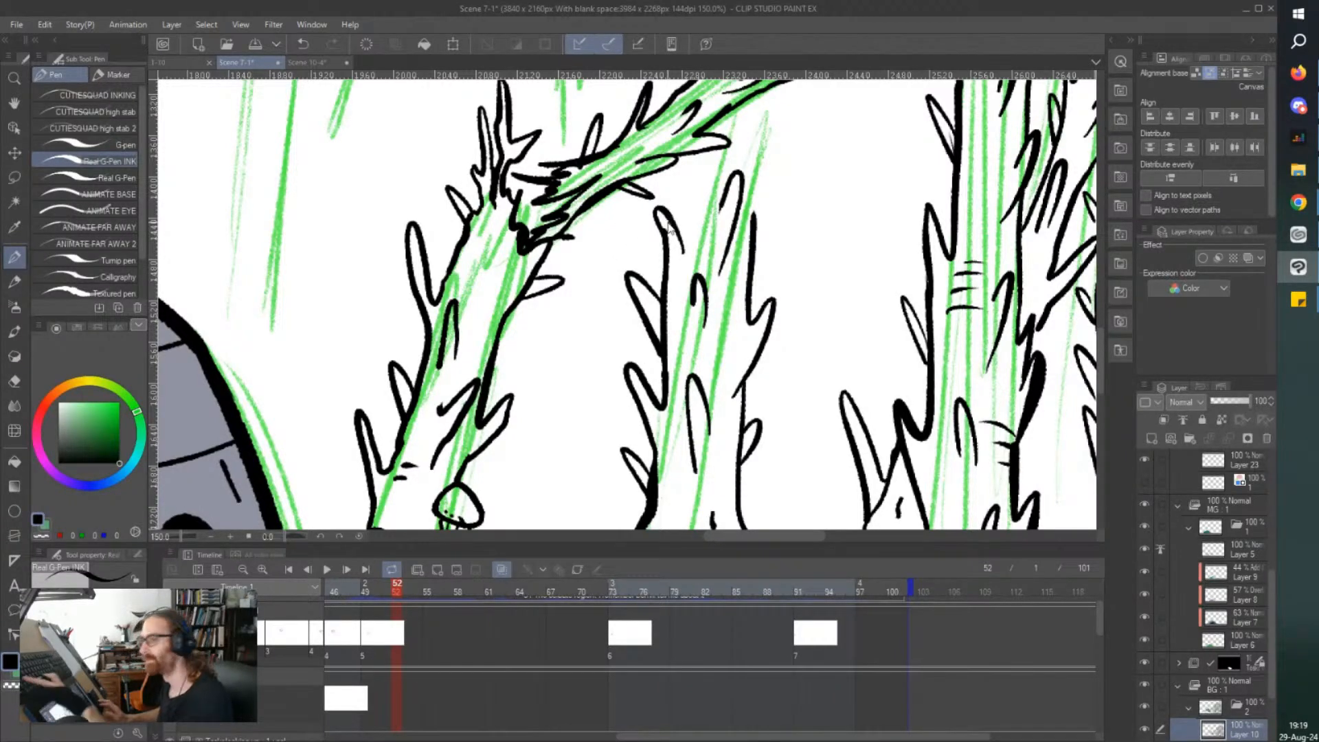
Extend the middle tree's trunk edge toward the fallen branch with more thorns, and save the file.
scroll(667, 221, "up", 1)
scroll(668, 221, "up", 5)
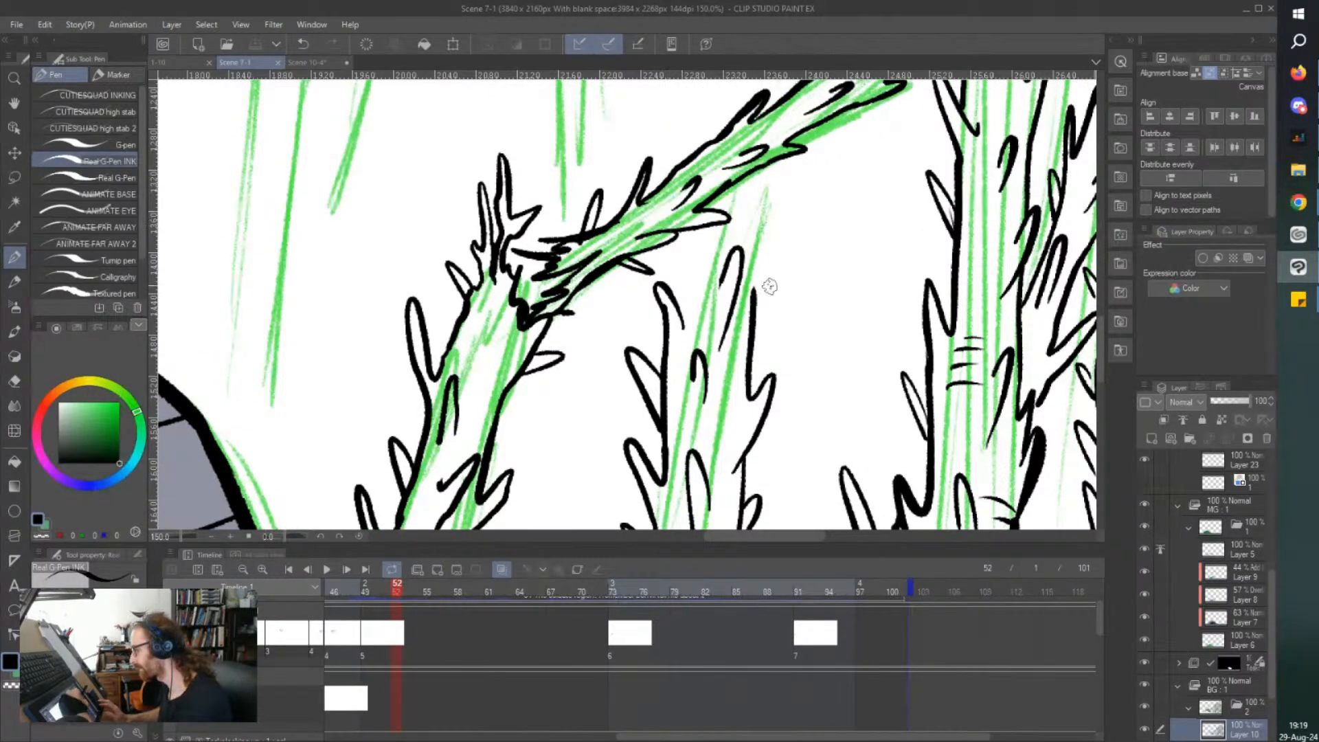
left_click_drag(756, 291, 787, 213)
left_click_drag(773, 263, 749, 310)
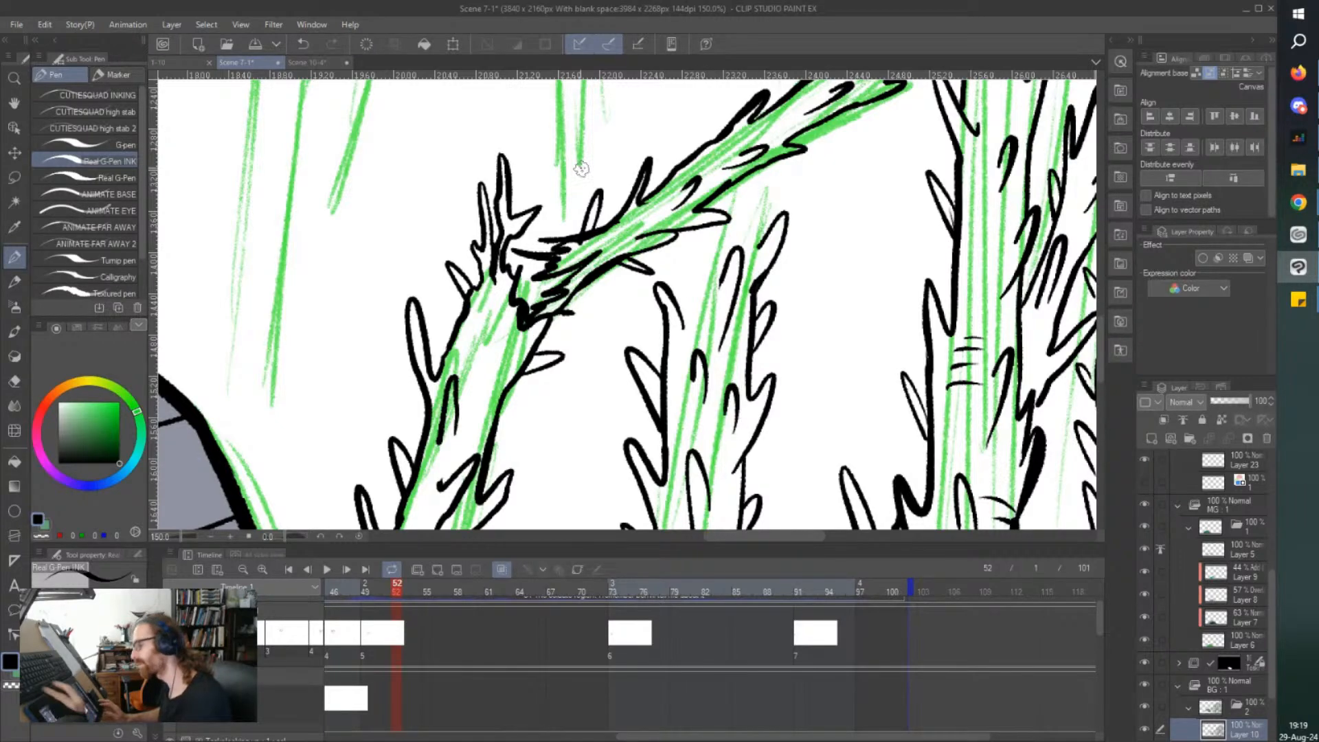
key("ctrl+s")
left_click_drag(664, 296, 658, 310)
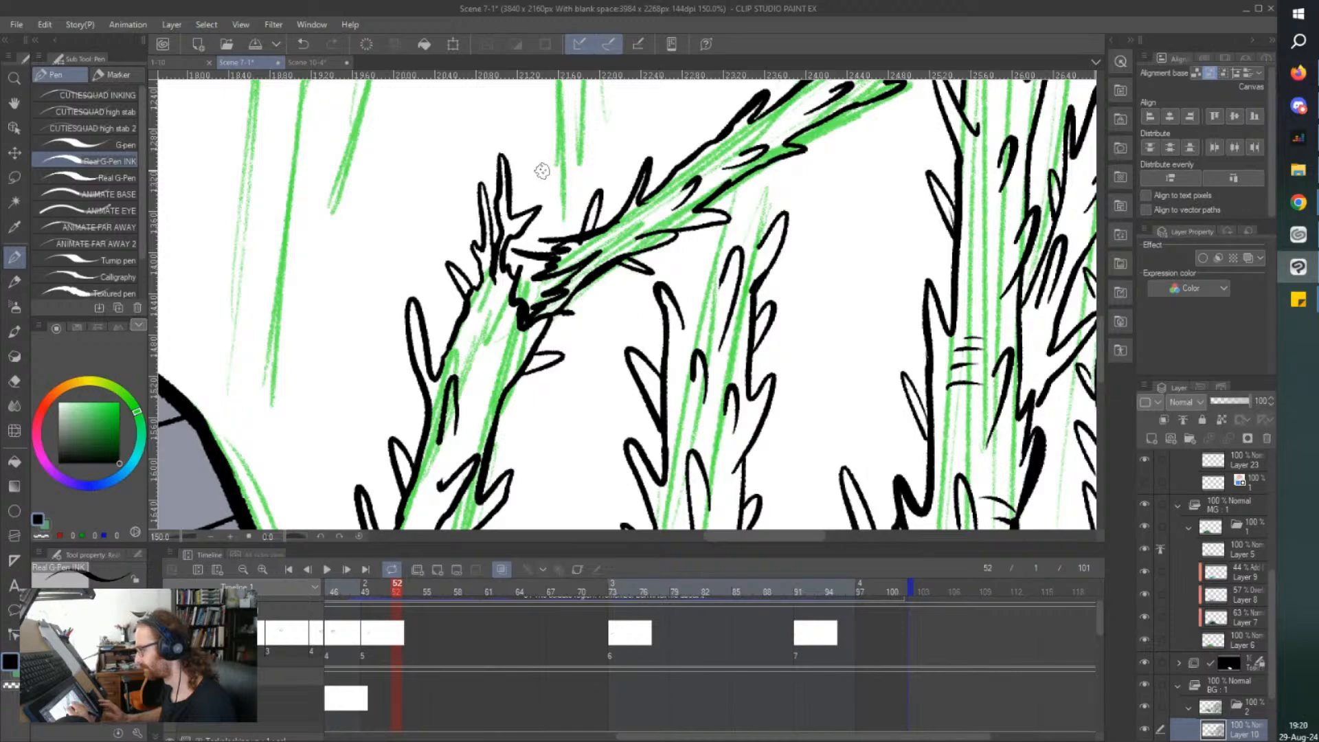
Add short bark lines and dark texture marks to the lower trunk and root base of the middle tree.
scroll(542, 171, "down", 2)
scroll(593, 377, "up", 2)
left_click_drag(647, 342, 663, 319)
left_click_drag(577, 373, 631, 411)
left_click_drag(620, 414, 637, 420)
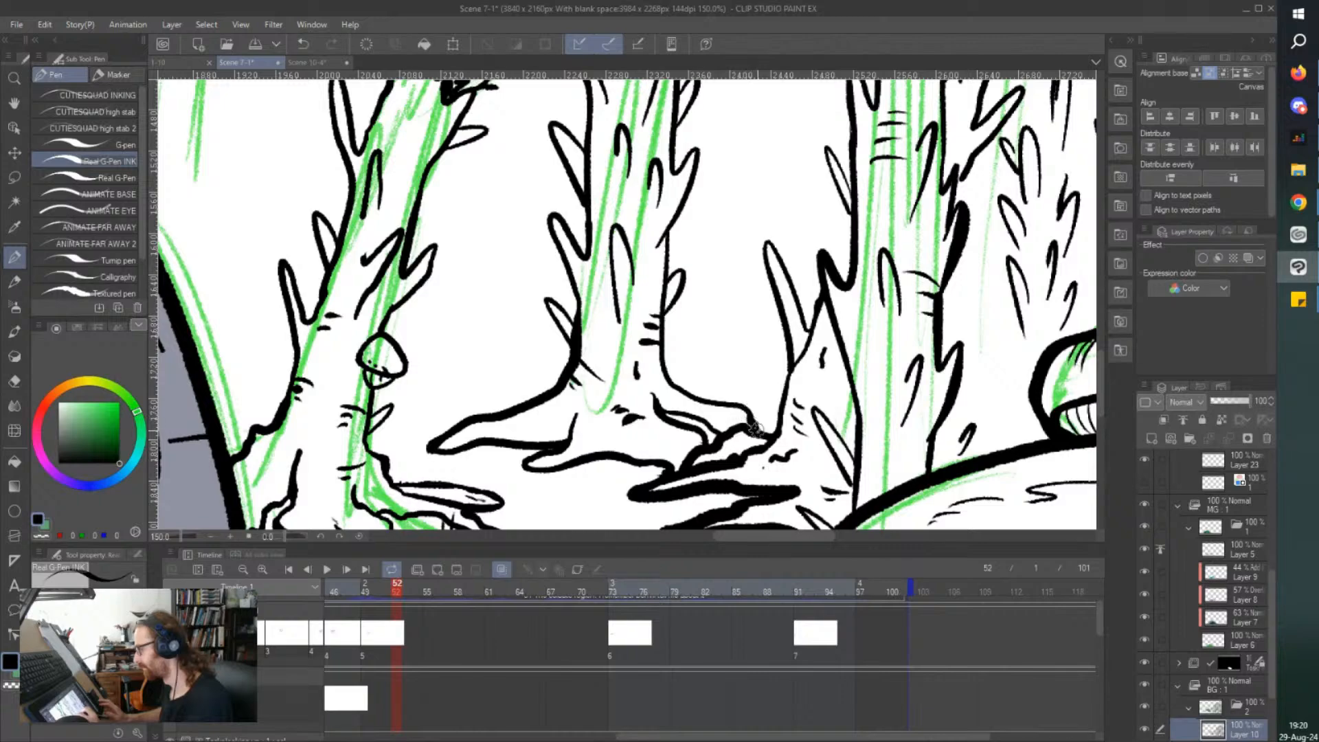
Extend the middle tree's trunk outlines up to the underside of the fallen branch.
scroll(606, 269, "down", 3)
mouse_move(552, 183)
left_mouse_down()
mouse_move(566, 388)
mouse_move(631, 338)
left_mouse_up()
scroll(566, 388, "up", 2)
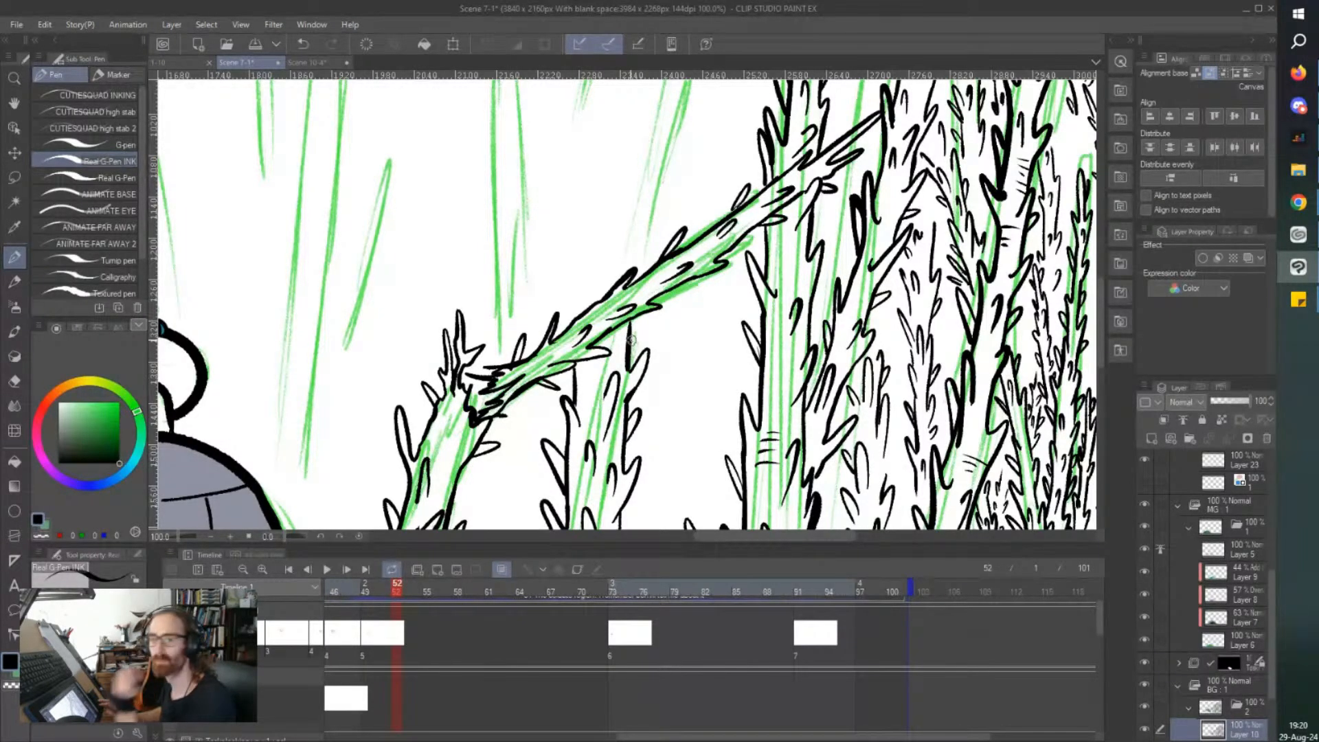
scroll(631, 340, "up", 5)
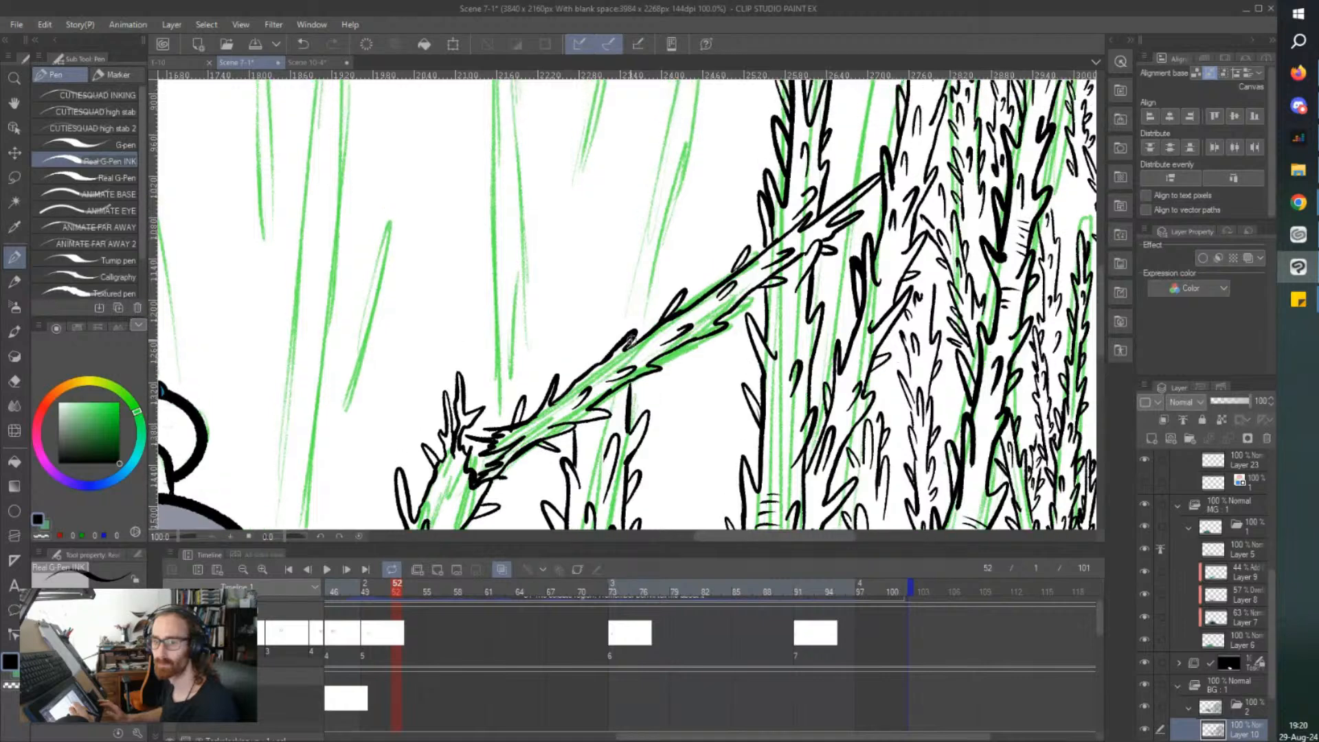
Ink the middle tree's trunk edges above the fallen branch, with thorns along both sides.
left_click_drag(576, 410, 581, 359)
left_click_drag(571, 259, 579, 272)
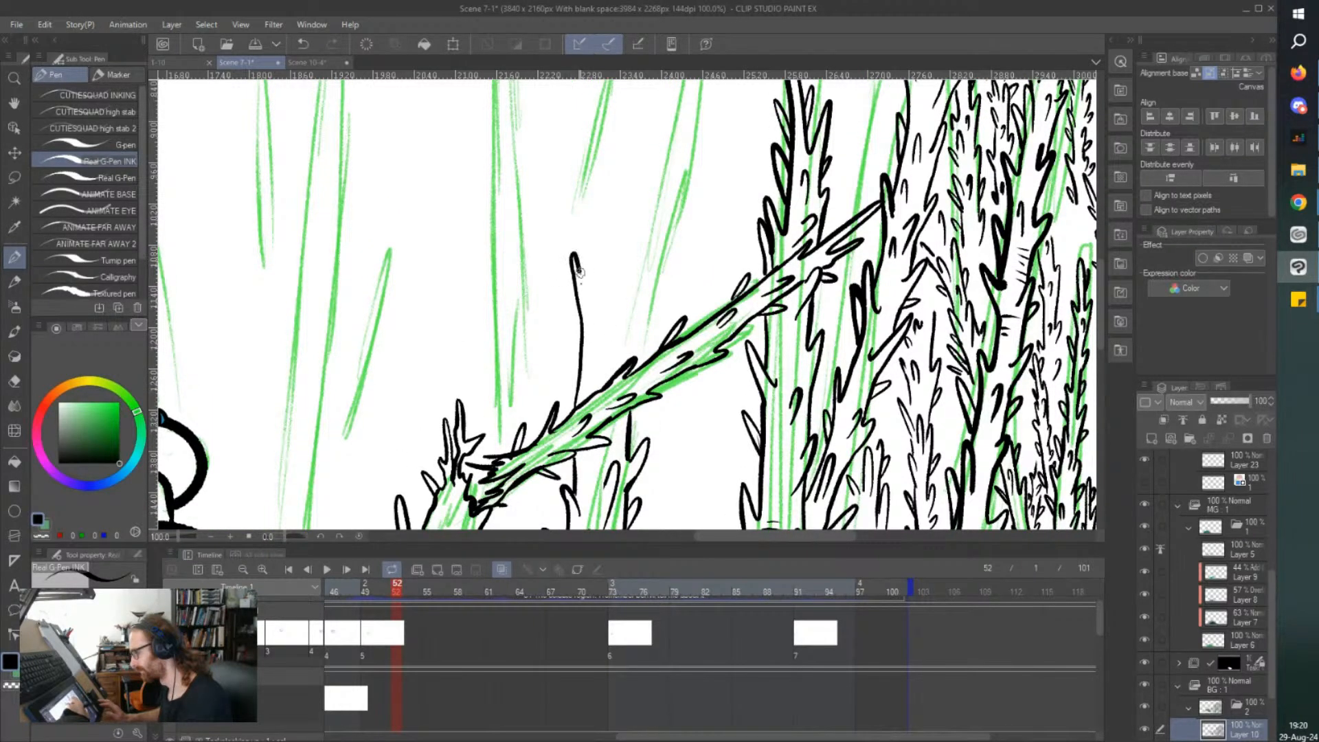
left_click_drag(561, 348, 576, 389)
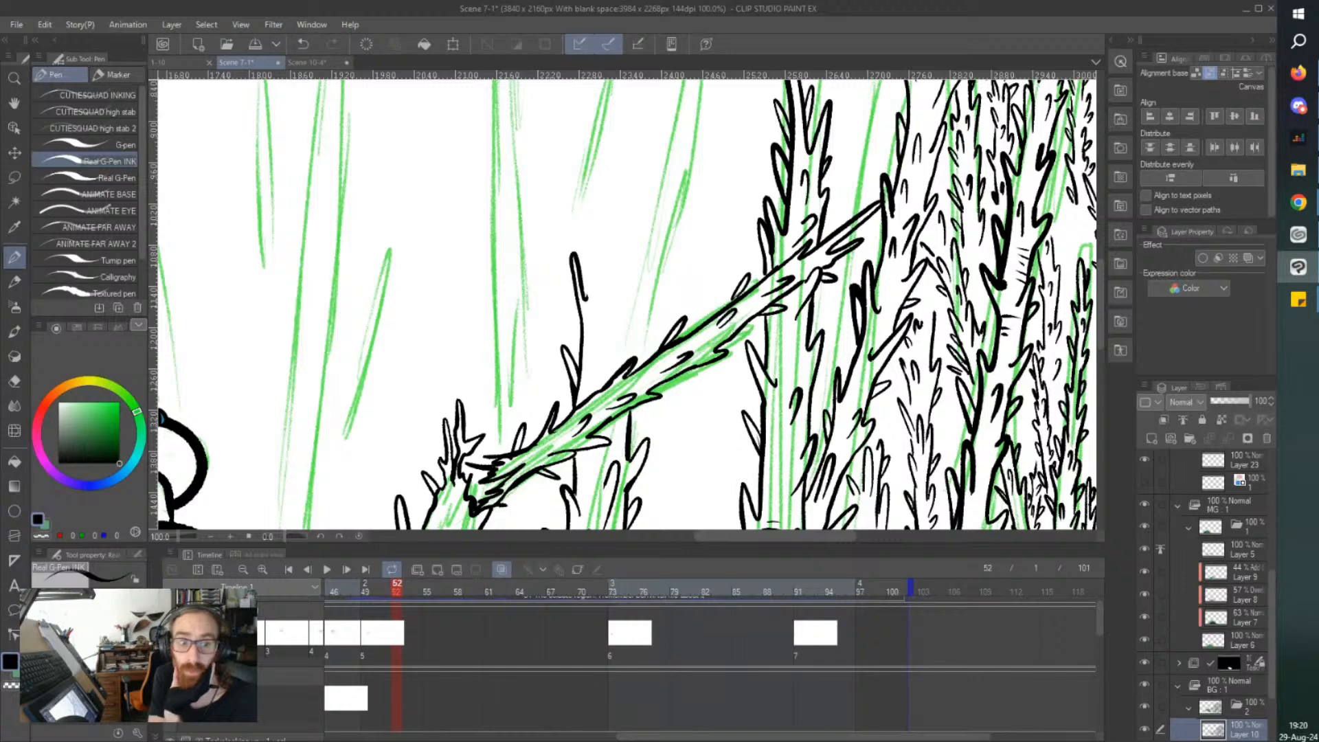
key("alt+Tab")
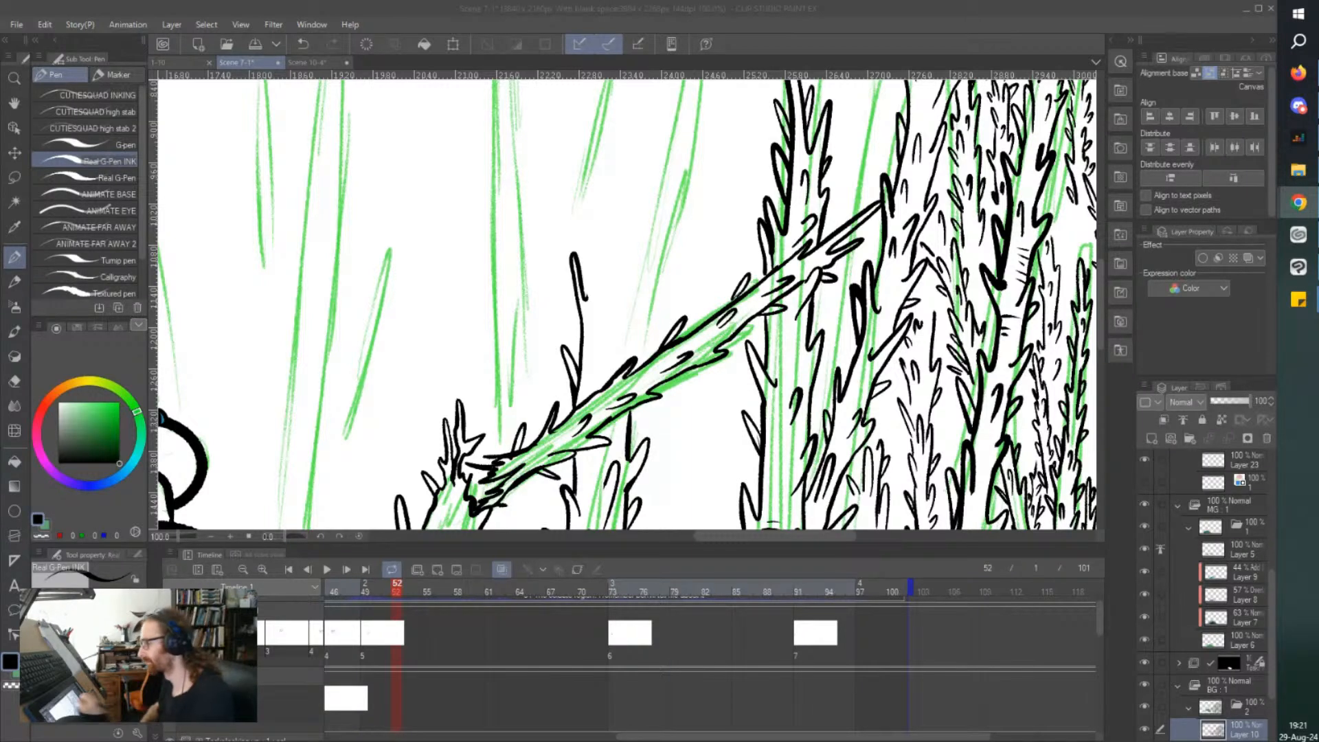
mouse_move(615, 344)
left_mouse_down()
mouse_move(621, 301)
mouse_move(614, 353)
mouse_move(630, 356)
mouse_move(651, 295)
mouse_move(639, 306)
mouse_move(648, 219)
left_mouse_up()
scroll(591, 248, "up", 3)
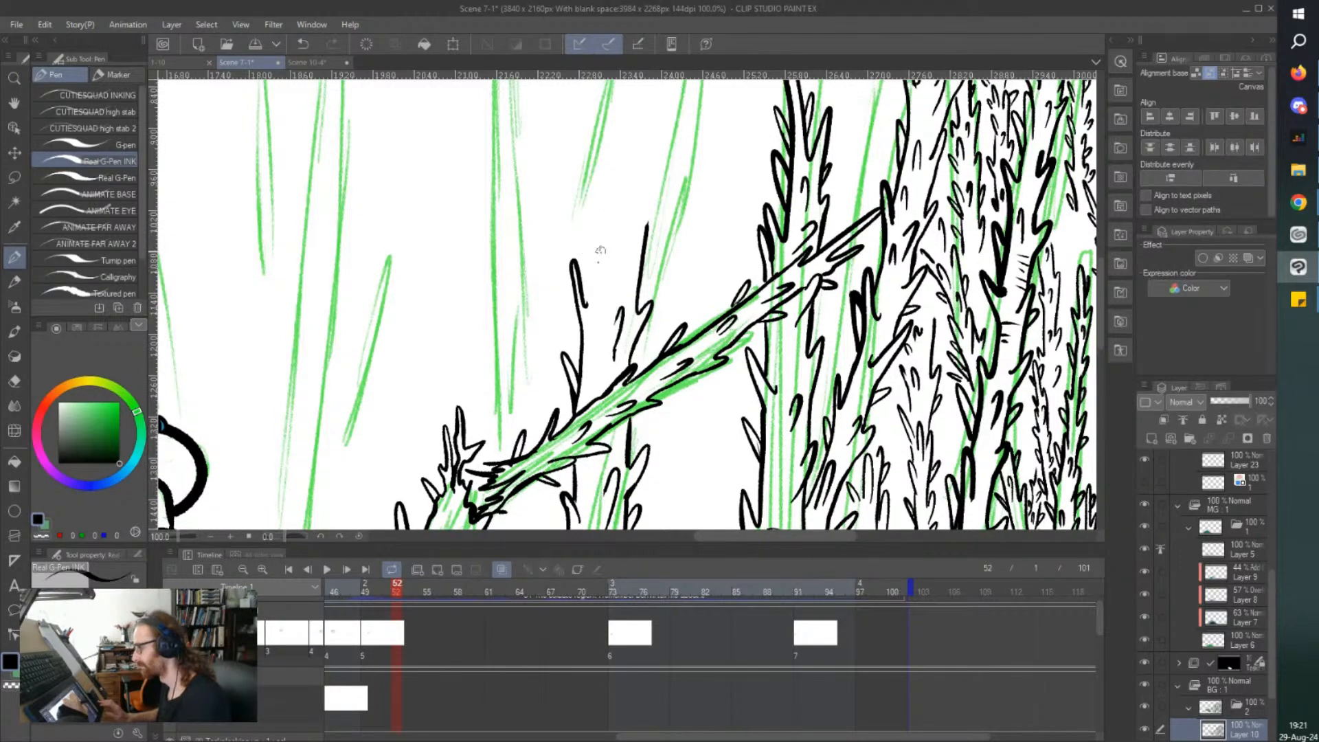
Extend both thorny edges of the middle tree upward to a narrow pointed top.
mouse_move(586, 424)
left_mouse_down()
mouse_move(596, 292)
mouse_move(588, 359)
mouse_move(655, 324)
mouse_move(652, 309)
mouse_move(637, 314)
mouse_move(651, 214)
mouse_move(648, 193)
mouse_move(642, 214)
mouse_move(632, 207)
mouse_move(639, 114)
left_mouse_up()
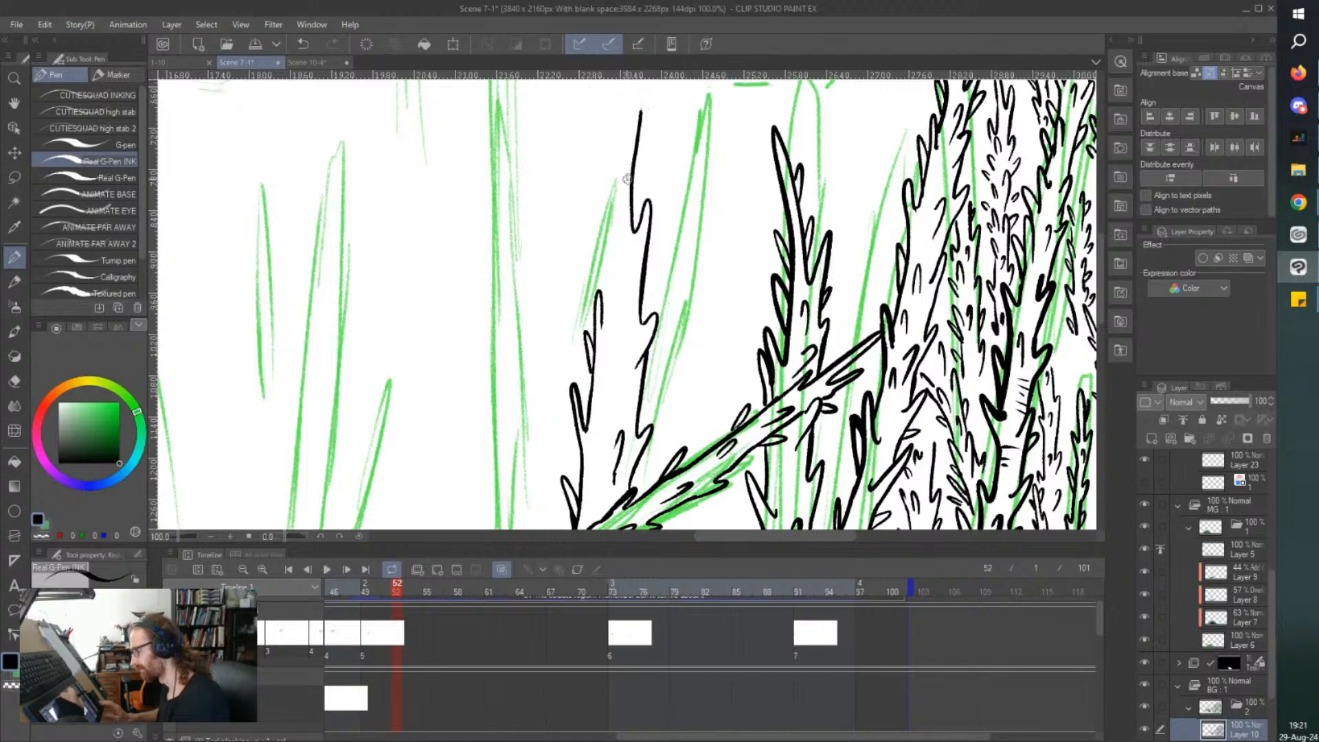
scroll(632, 175, "up", 3)
mouse_move(646, 237)
left_mouse_down()
mouse_move(642, 184)
mouse_move(618, 324)
mouse_move(611, 312)
mouse_move(602, 326)
mouse_move(604, 430)
mouse_move(626, 459)
left_mouse_up()
mouse_move(626, 453)
left_mouse_down()
mouse_move(632, 423)
mouse_move(623, 382)
left_mouse_up()
mouse_move(634, 295)
left_mouse_down()
mouse_move(624, 205)
mouse_move(627, 260)
left_mouse_up()
Fill the middle tree's upper trunk with inner thorn marks and add more thorns along its edges.
scroll(570, 232, "down", 1)
scroll(559, 308, "down", 3)
scroll(572, 318, "up", 2)
mouse_move(628, 351)
left_mouse_down()
mouse_move(642, 329)
mouse_move(629, 357)
mouse_move(687, 262)
mouse_move(685, 357)
mouse_move(682, 320)
left_mouse_up()
left_click_drag(679, 180, 684, 140)
scroll(613, 163, "down", 1)
left_click_drag(595, 344, 591, 356)
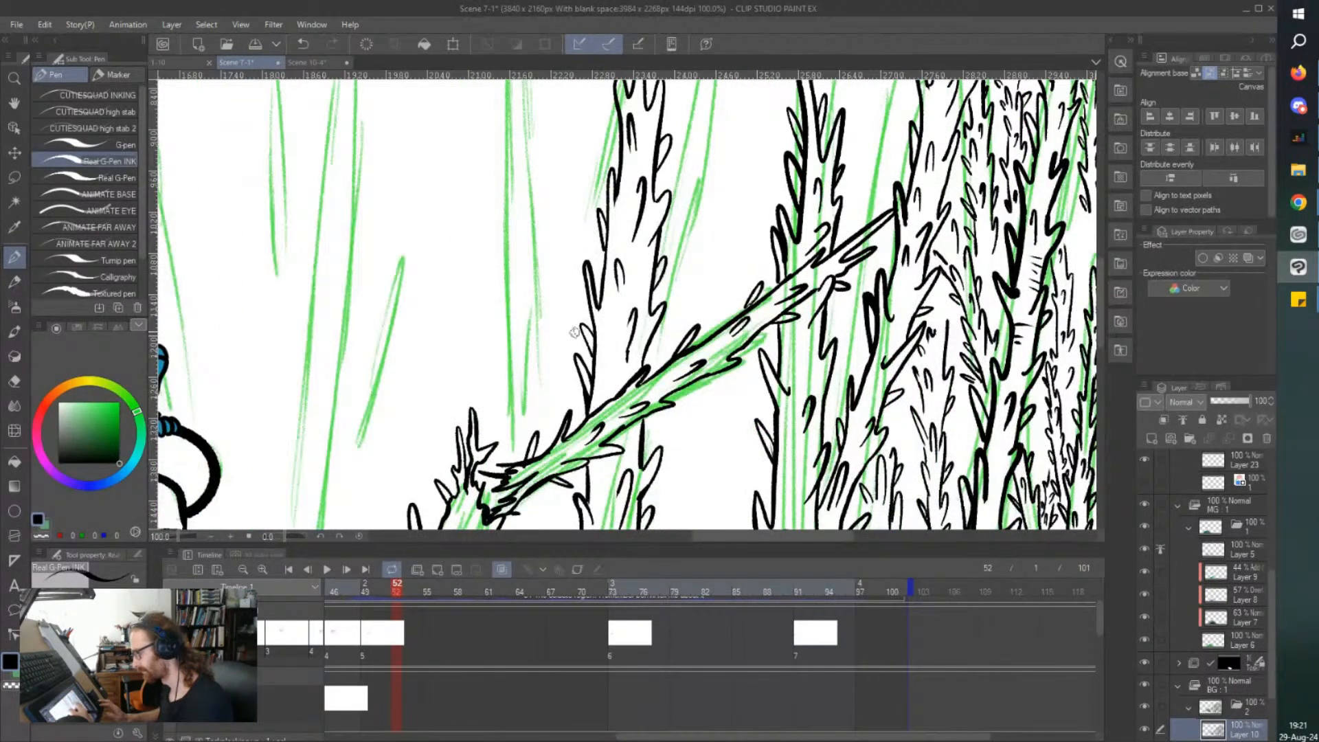
Add short curved bark lines to the middle tree's trunk just above and below the fallen branch.
scroll(548, 306, "down", 1)
scroll(583, 189, "up", 2)
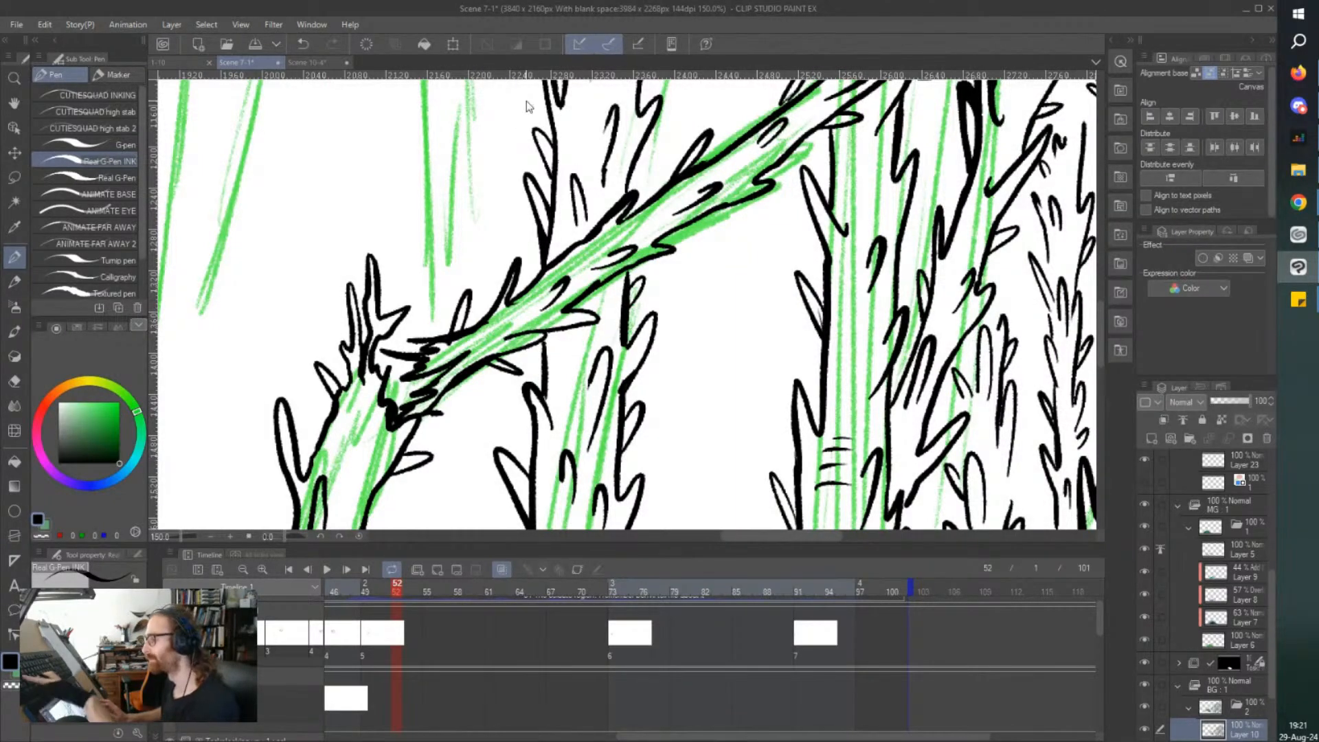
scroll(526, 101, "down", 3)
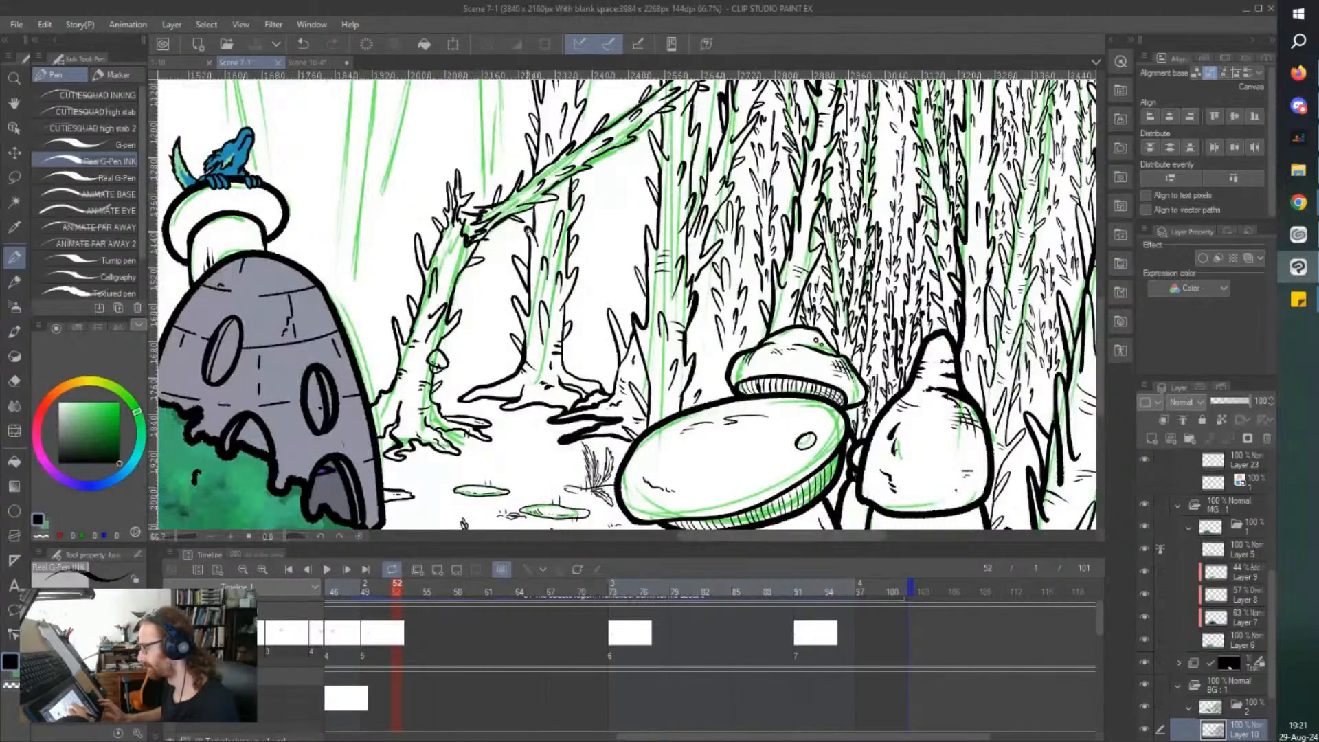
scroll(538, 412, "down", 1)
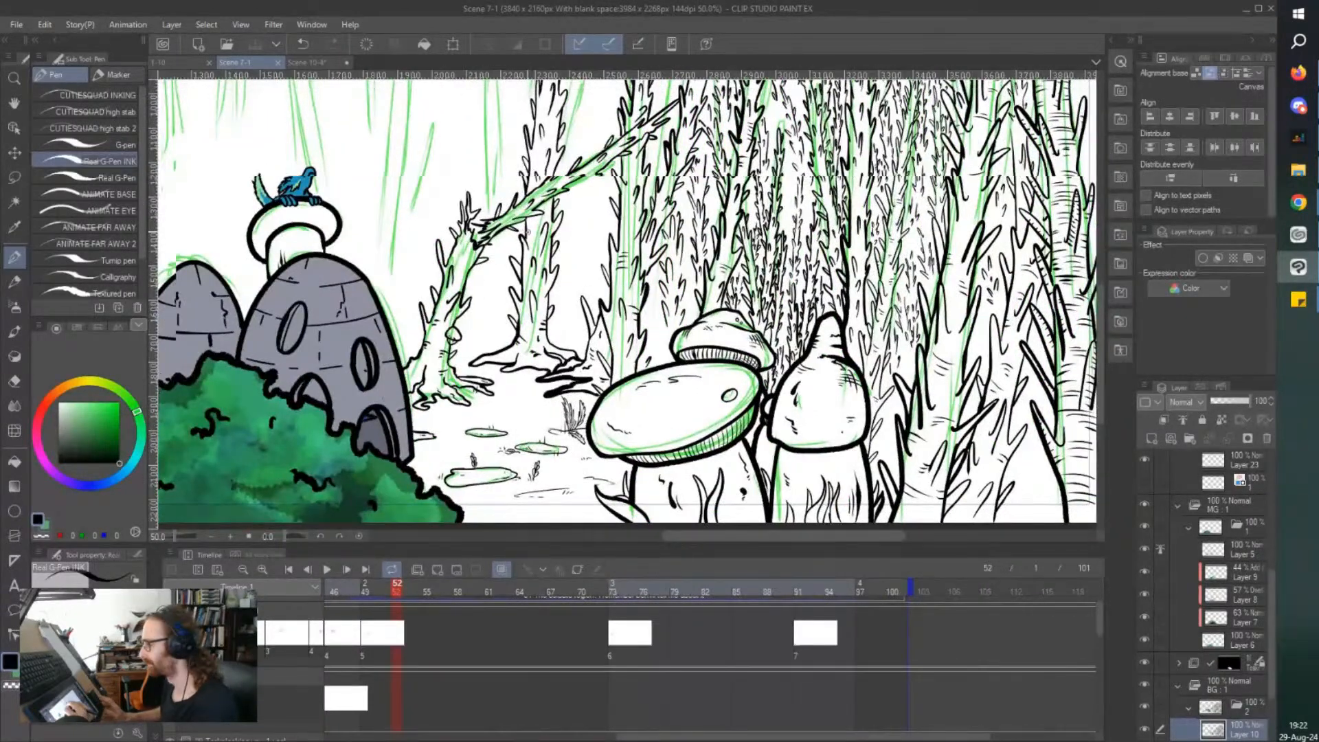
scroll(547, 131, "up", 4)
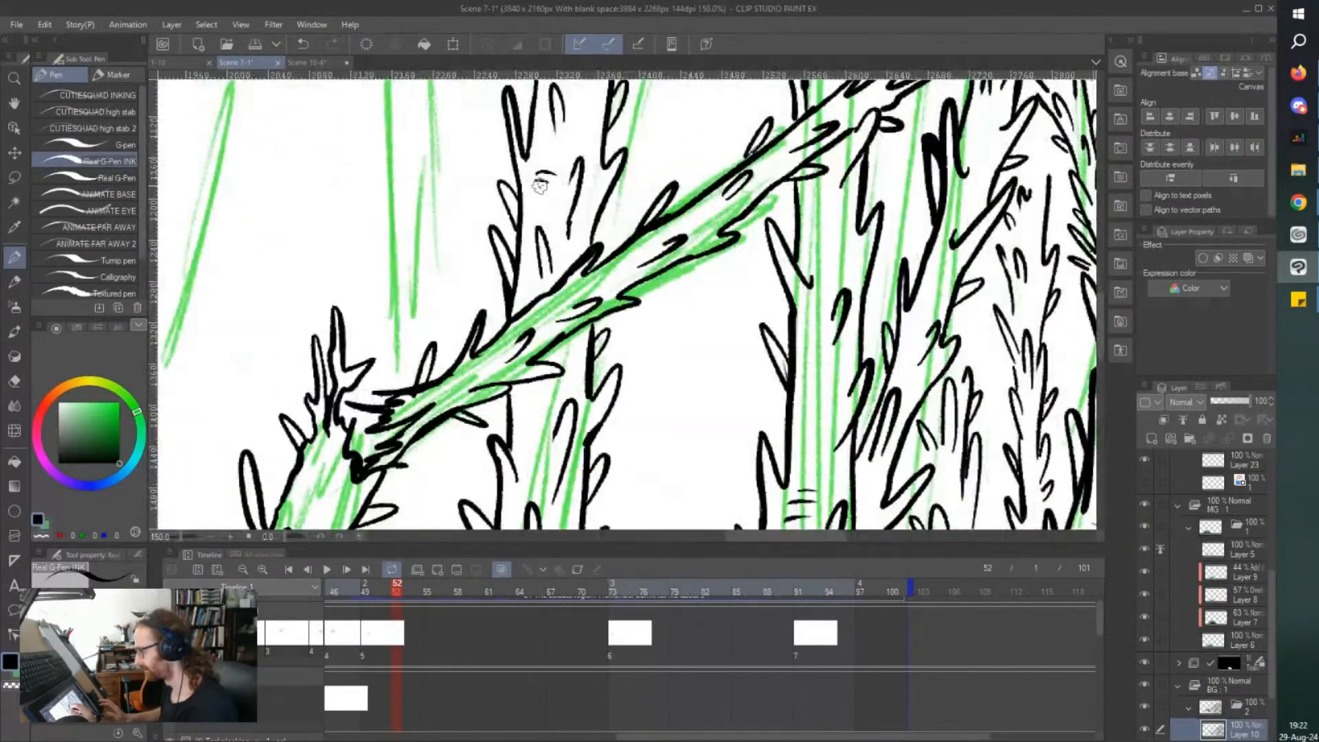
left_click_drag(517, 433, 554, 431)
mouse_move(526, 441)
left_mouse_down()
mouse_move(560, 440)
mouse_move(547, 448)
left_mouse_up()
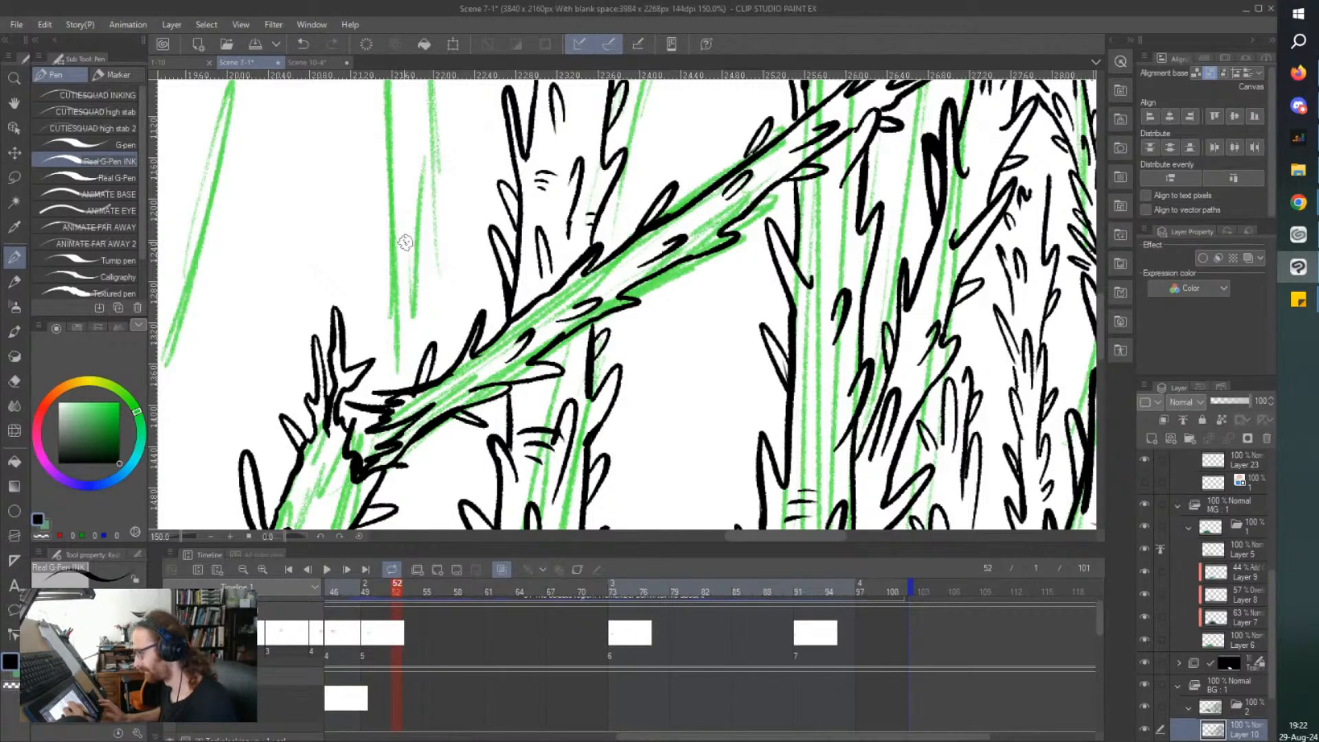
Ink a small thorny treetop behind the upper end of the fallen branch, and save the file.
scroll(435, 141, "down", 3)
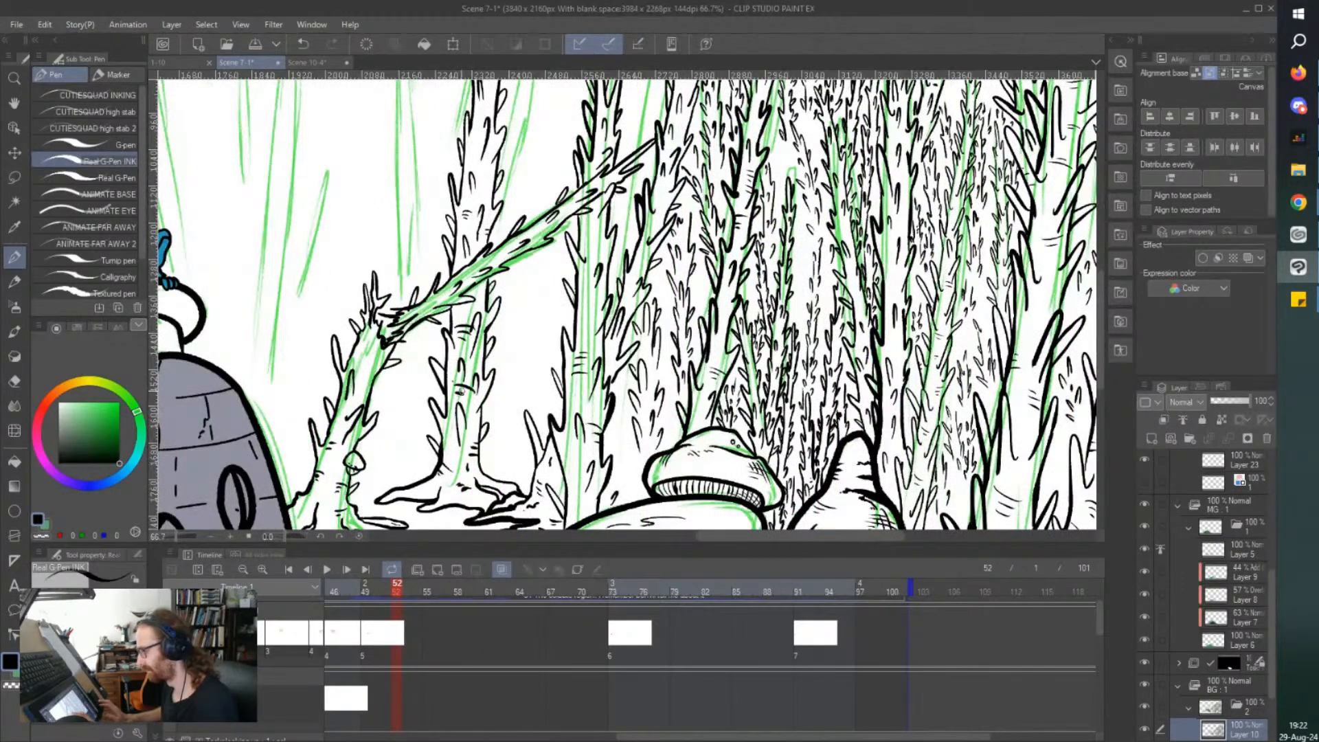
scroll(327, 244, "down", 2)
scroll(346, 173, "up", 5)
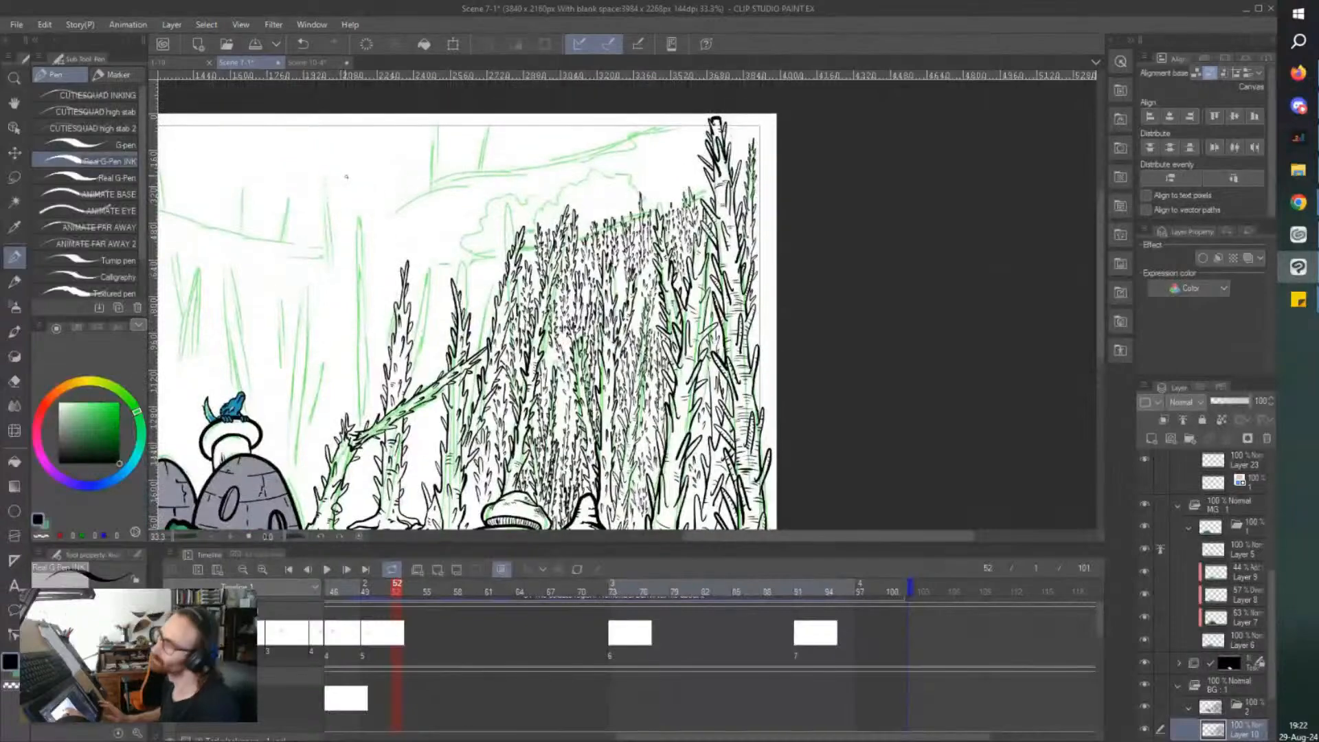
scroll(356, 186, "up", 2)
scroll(356, 187, "up", 2)
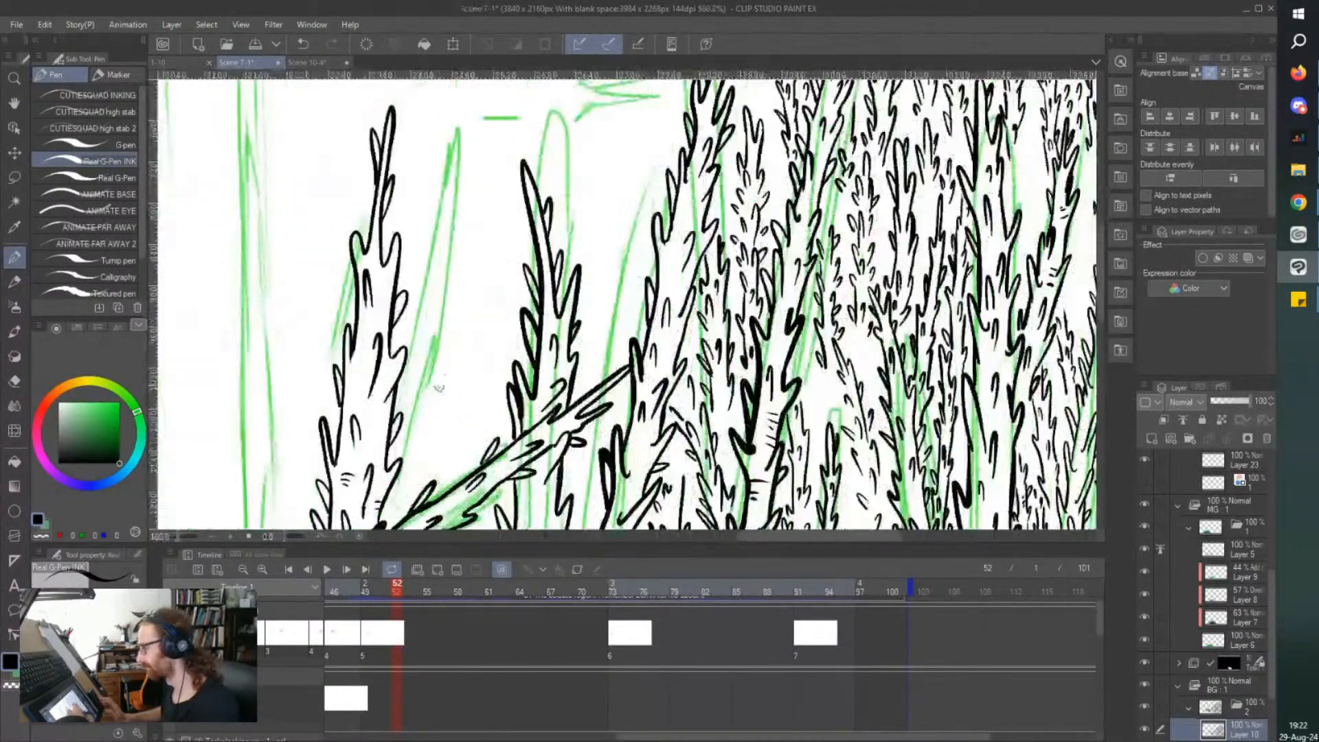
mouse_move(621, 310)
left_mouse_down()
mouse_move(610, 200)
mouse_move(597, 268)
mouse_move(610, 361)
mouse_move(596, 336)
mouse_move(609, 366)
left_mouse_up()
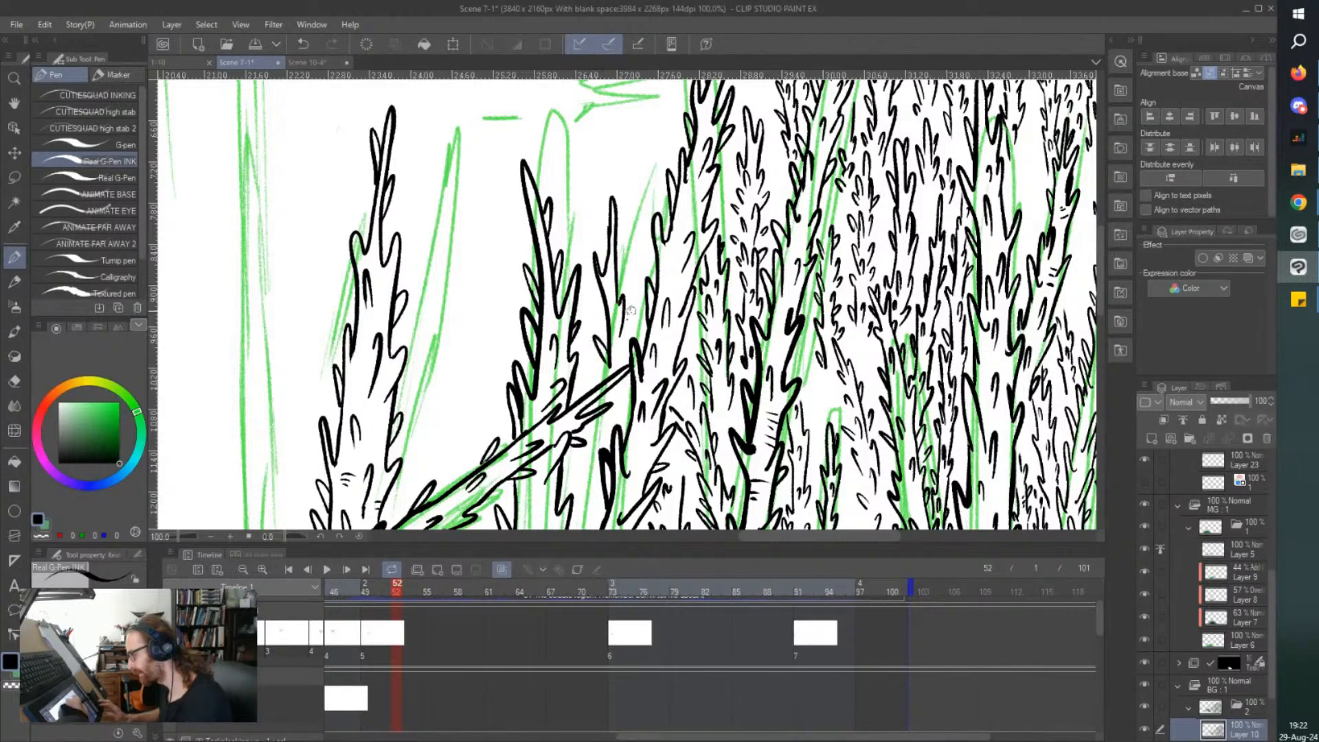
left_click_drag(622, 317, 621, 359)
left_click_drag(624, 253, 618, 263)
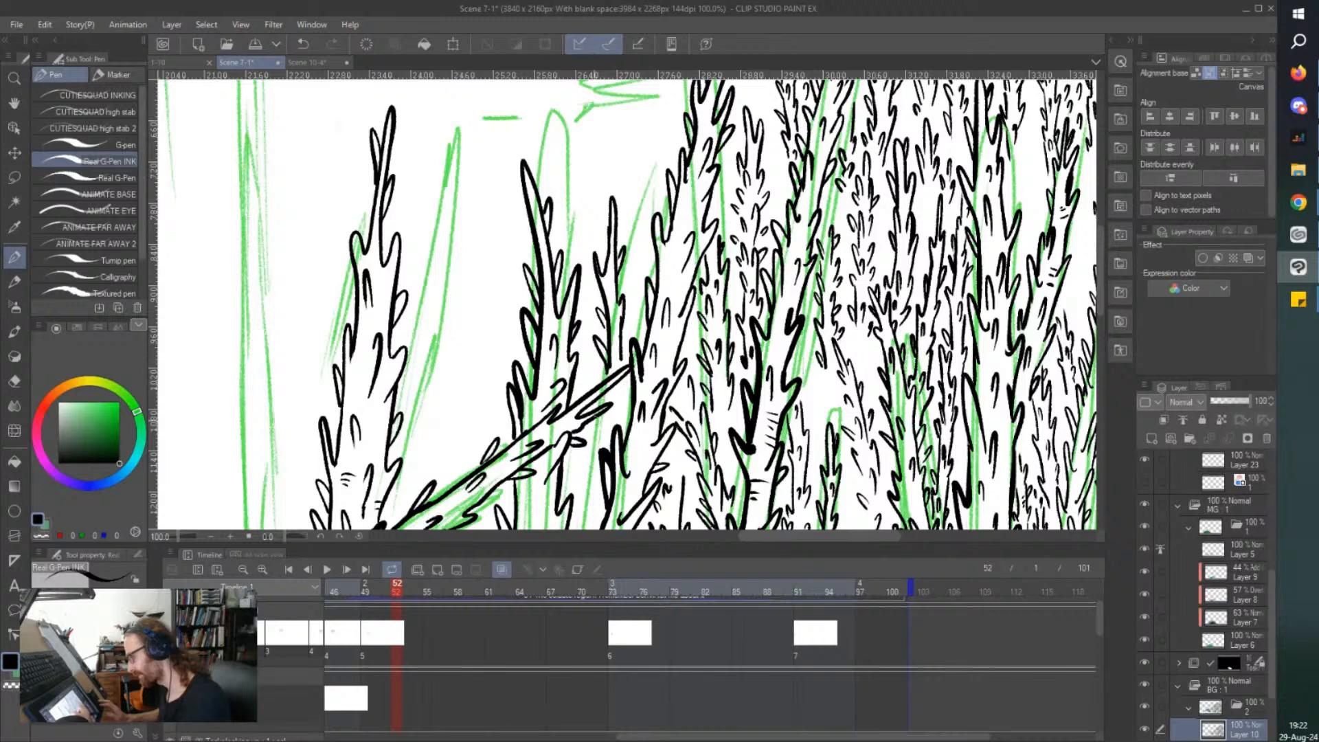
left_click_drag(624, 420, 623, 394)
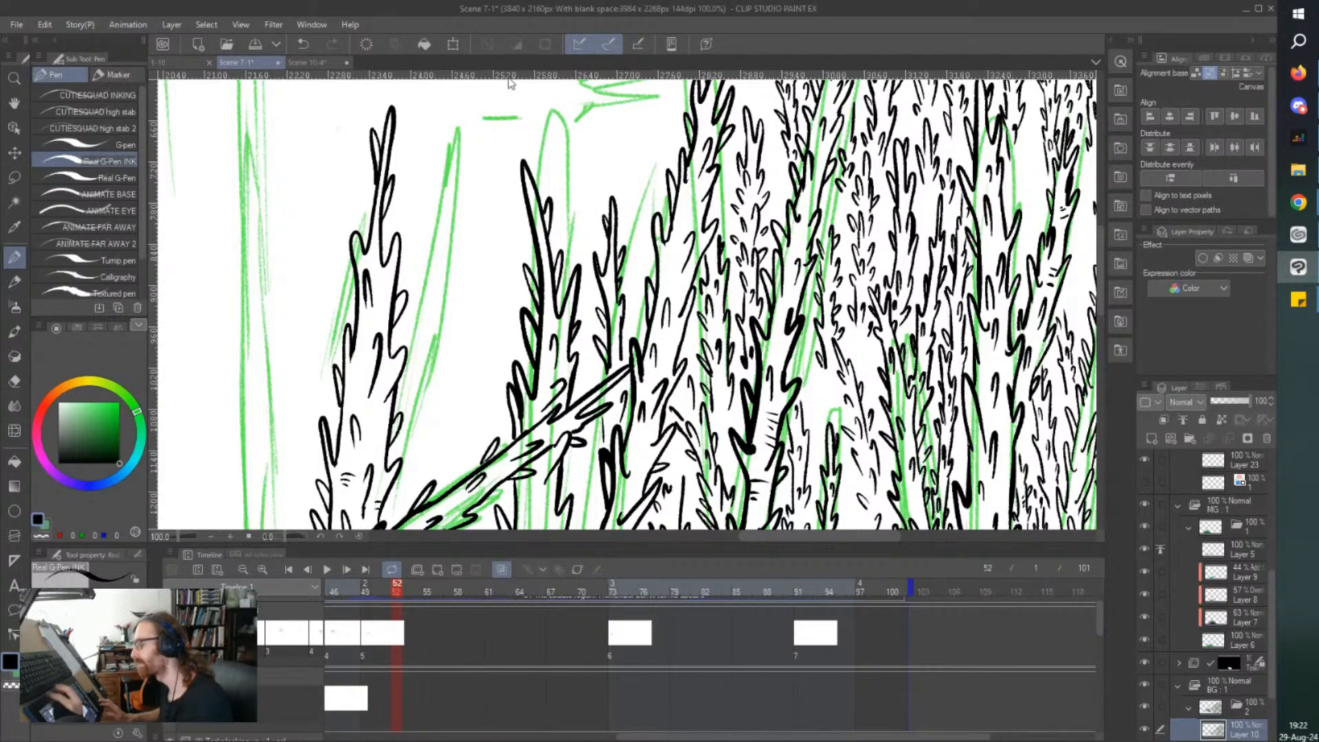
key("ctrl+s")
Ink a slim thorny treetop beside the edge of the dense tree cluster and add bark lines to the middle tree's upper trunk.
scroll(509, 83, "up", 5)
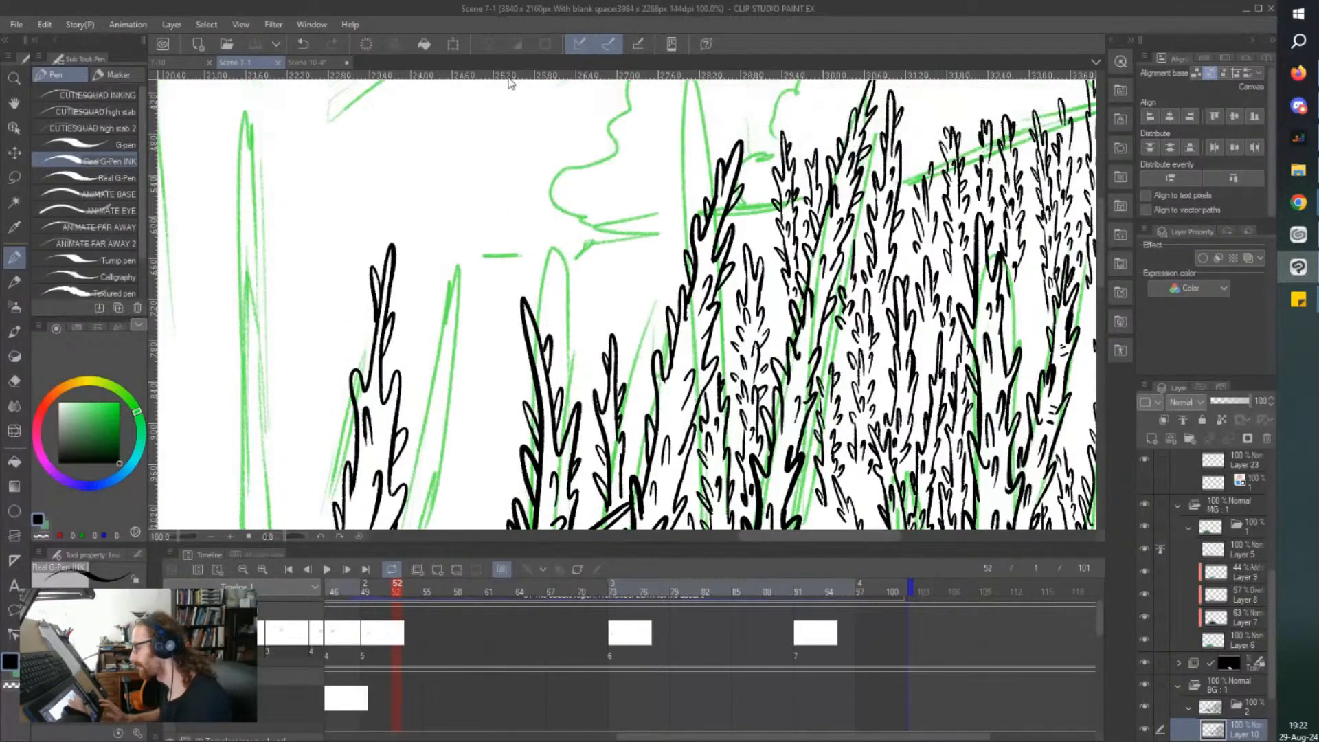
mouse_move(659, 345)
left_mouse_down()
mouse_move(629, 304)
mouse_move(654, 316)
mouse_move(636, 197)
mouse_move(639, 423)
left_mouse_up()
left_click_drag(641, 364, 635, 358)
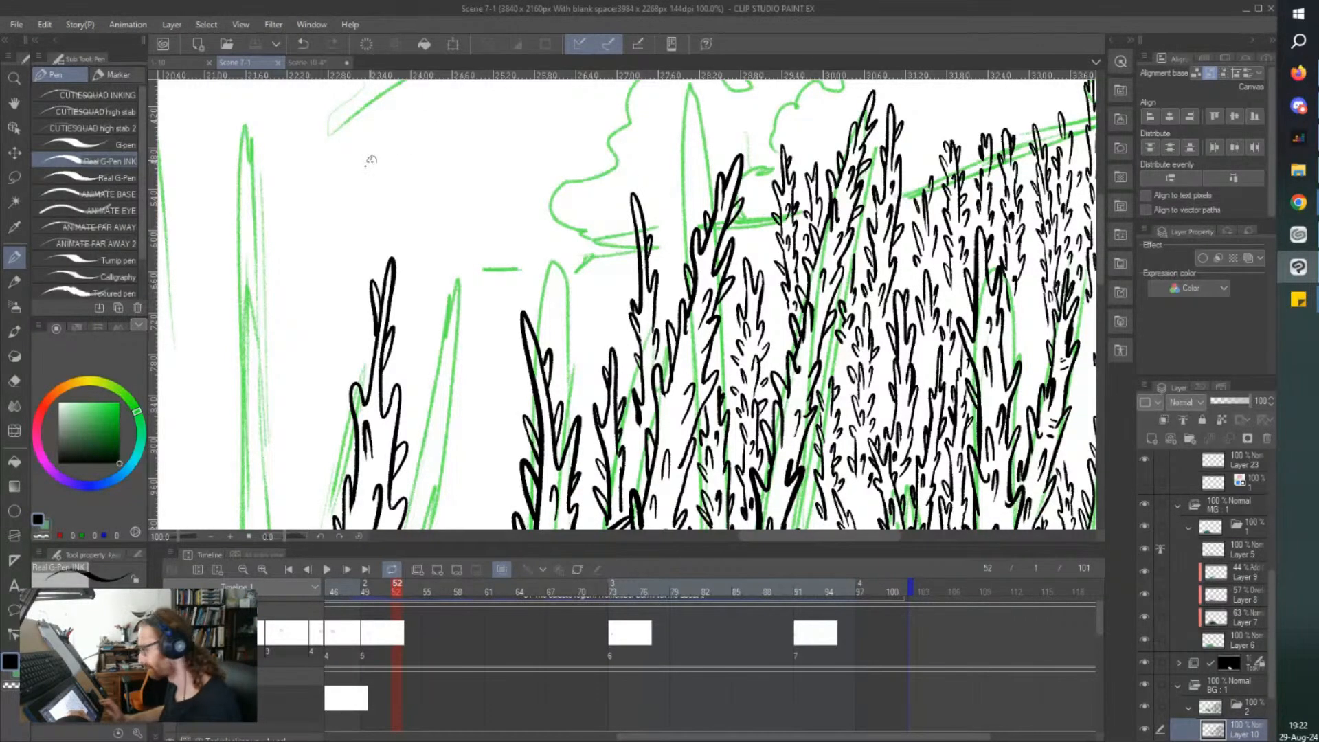
scroll(342, 194, "down", 2)
scroll(342, 193, "left", 3)
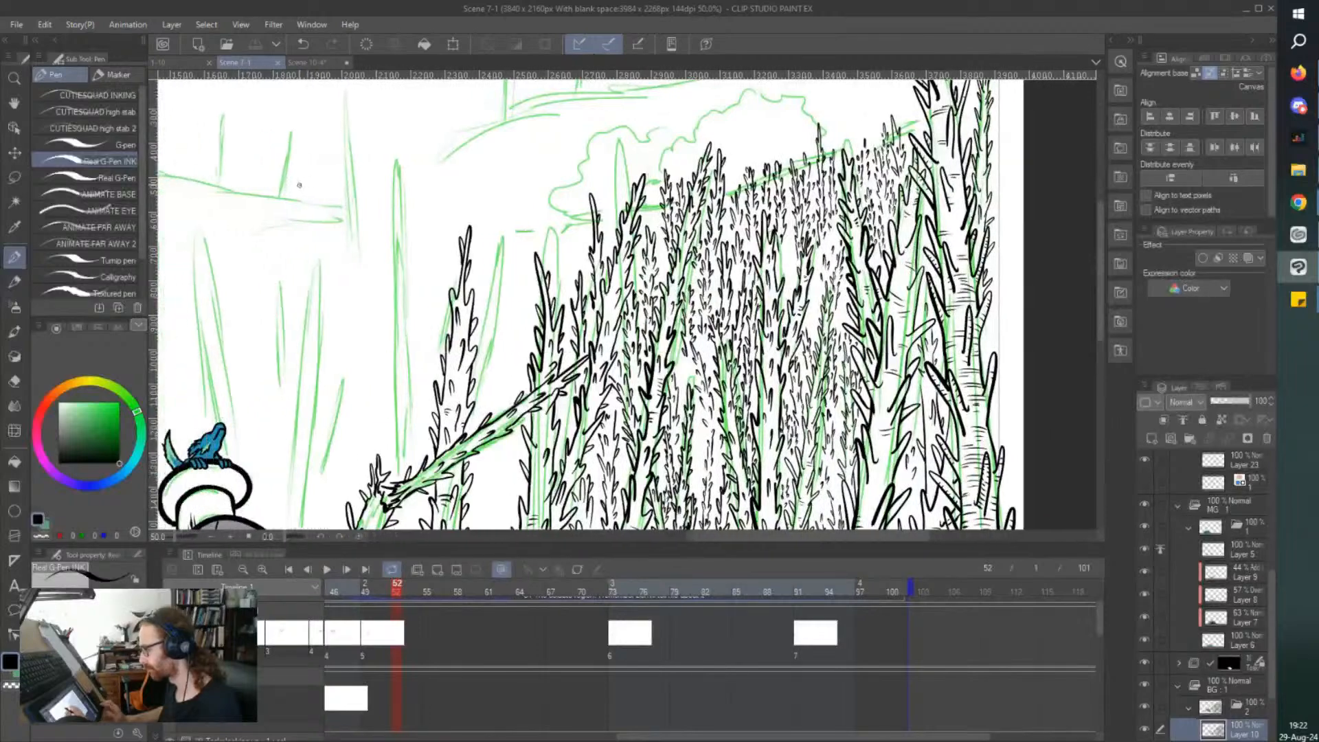
scroll(342, 193, "up", 4)
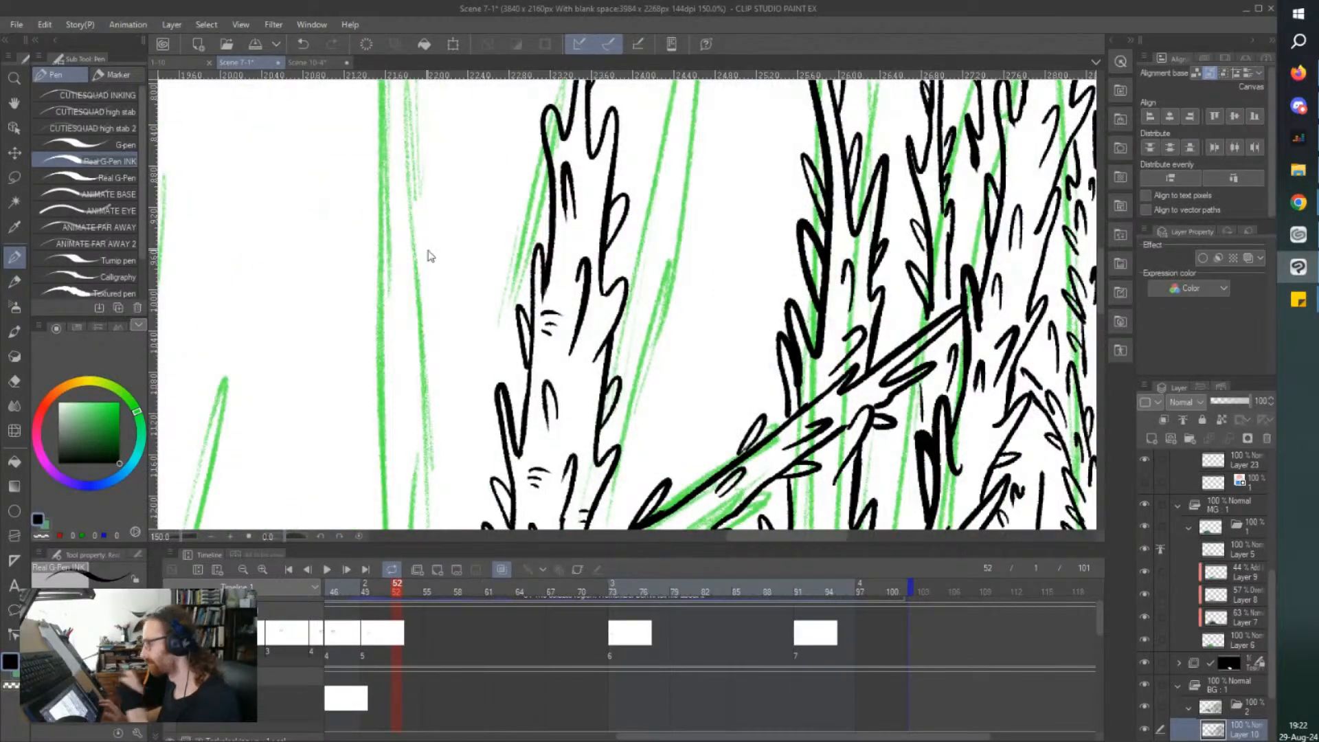
scroll(428, 250, "down", 3)
scroll(428, 250, "down", 2)
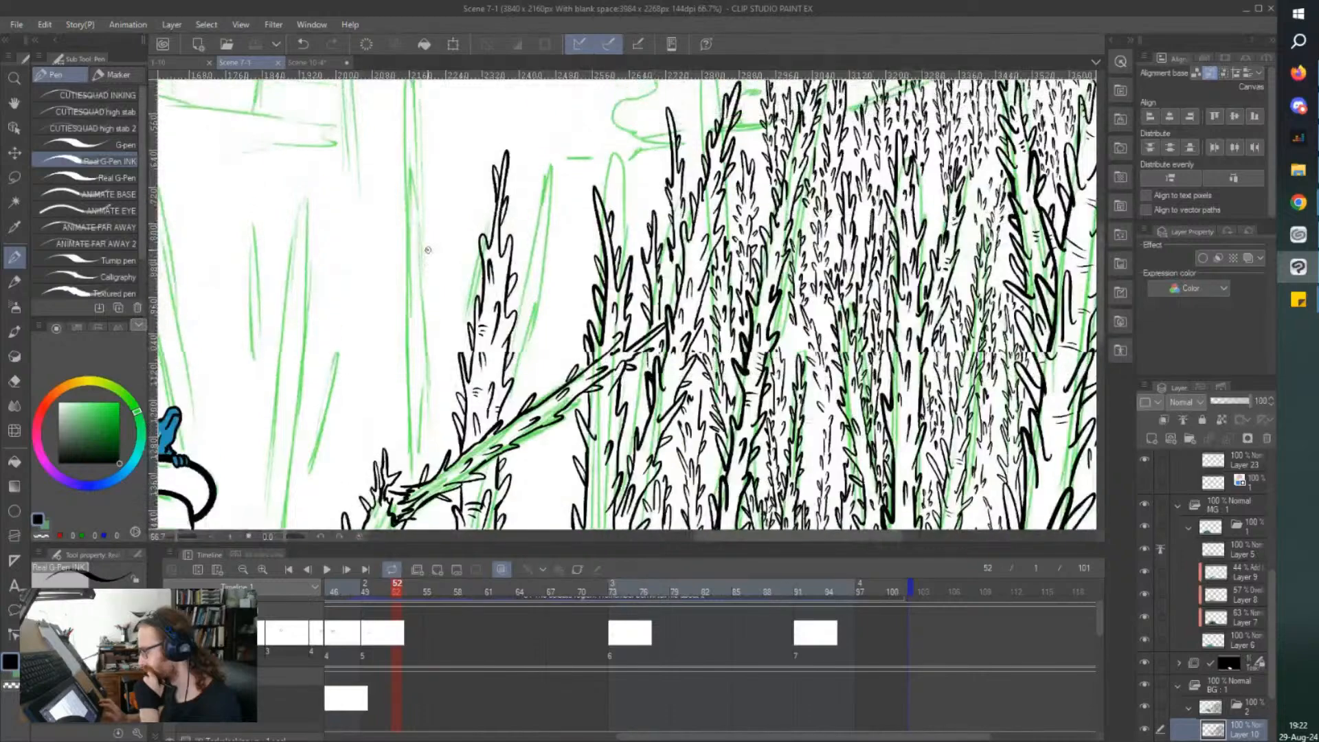
Ink a thin root shape beside the middle tree's roots and a small flat oval on the ground below, and save the file.
left_click_drag(428, 250, 445, 110)
scroll(396, 407, "up", 1)
scroll(403, 416, "up", 6)
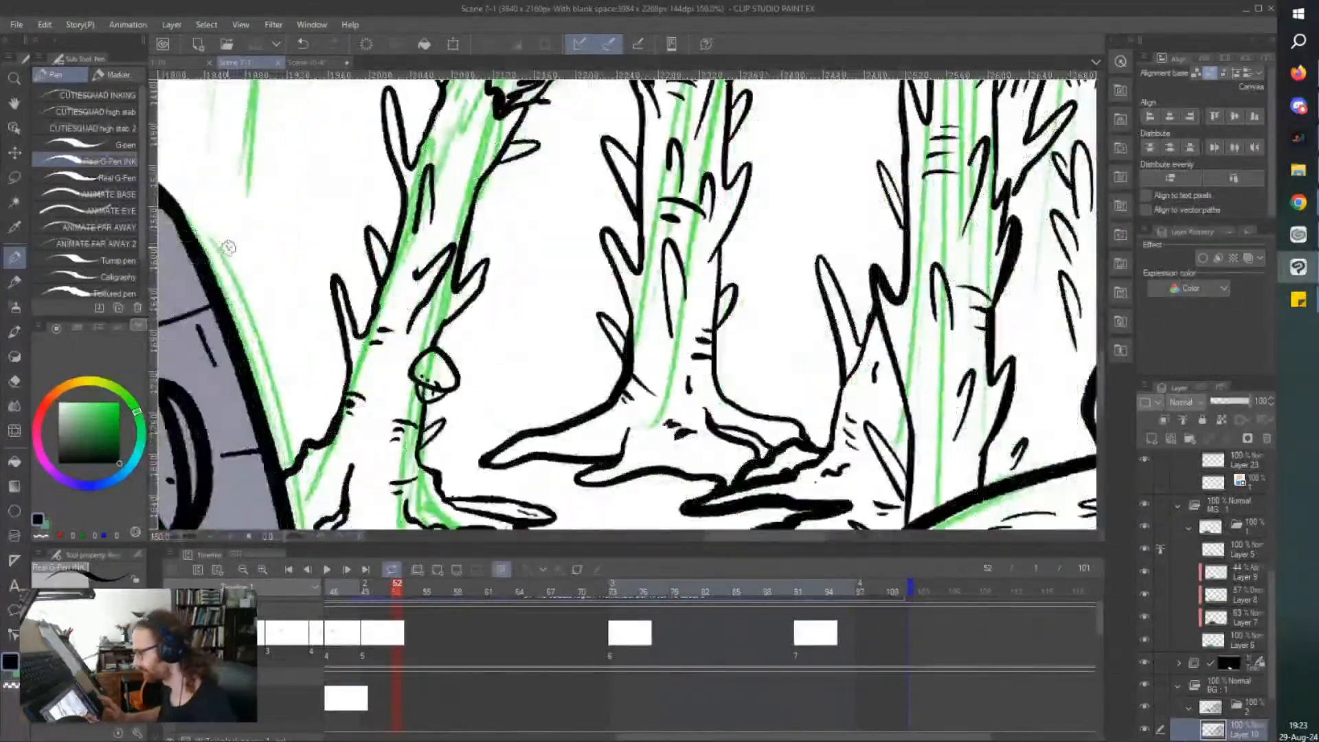
scroll(520, 473, "down", 2)
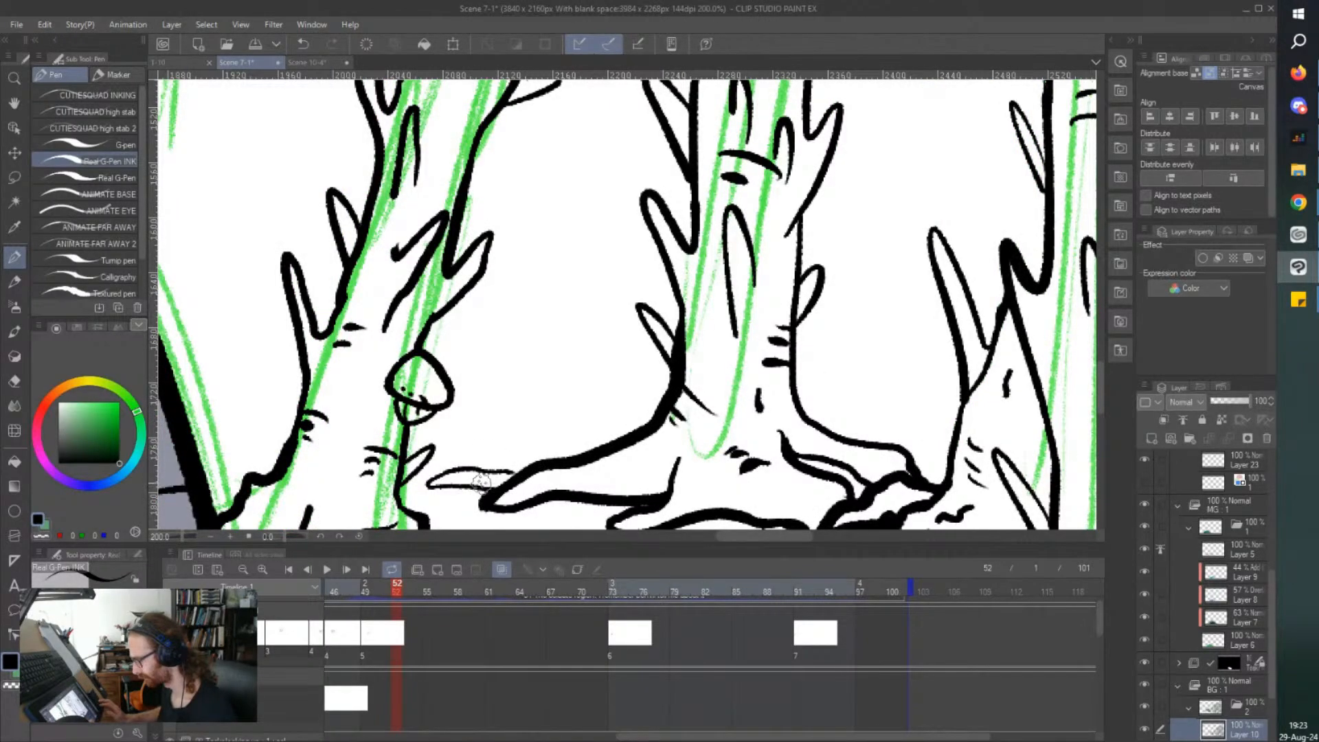
scroll(469, 479, "down", 2)
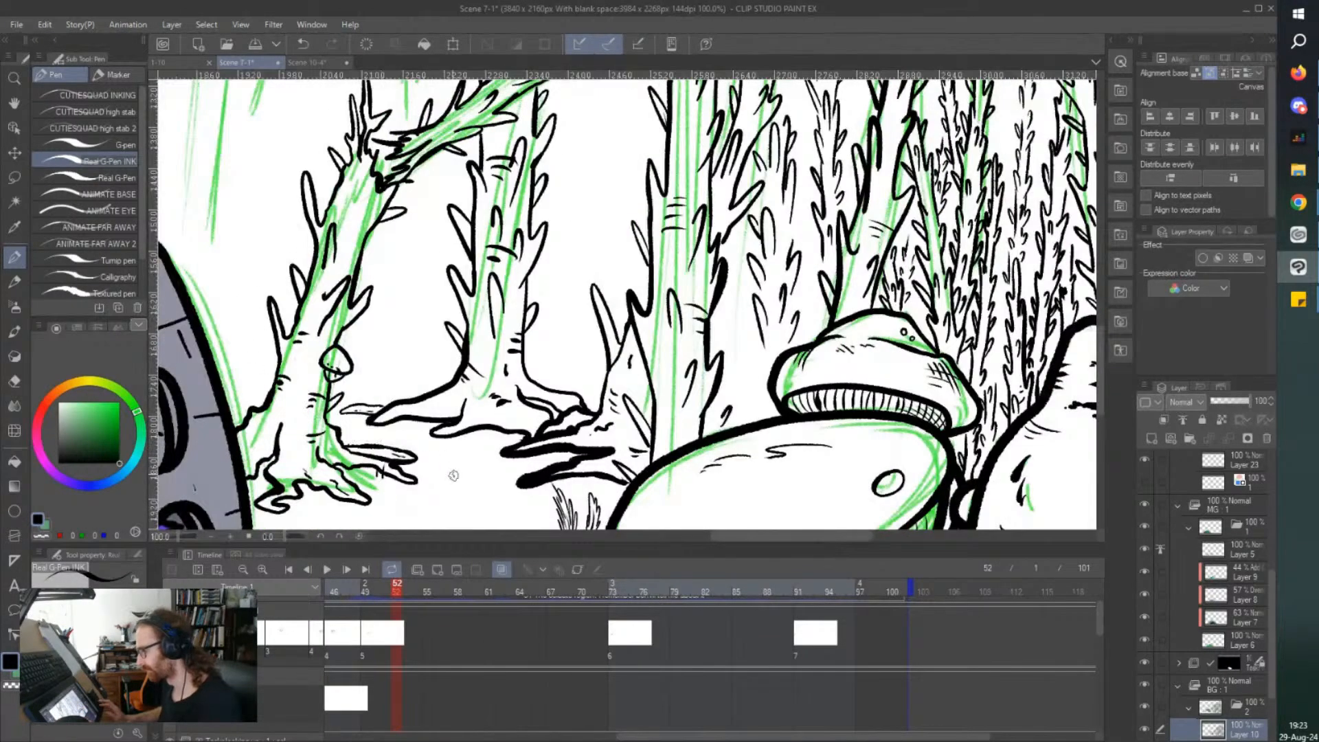
left_click_drag(498, 474, 450, 477)
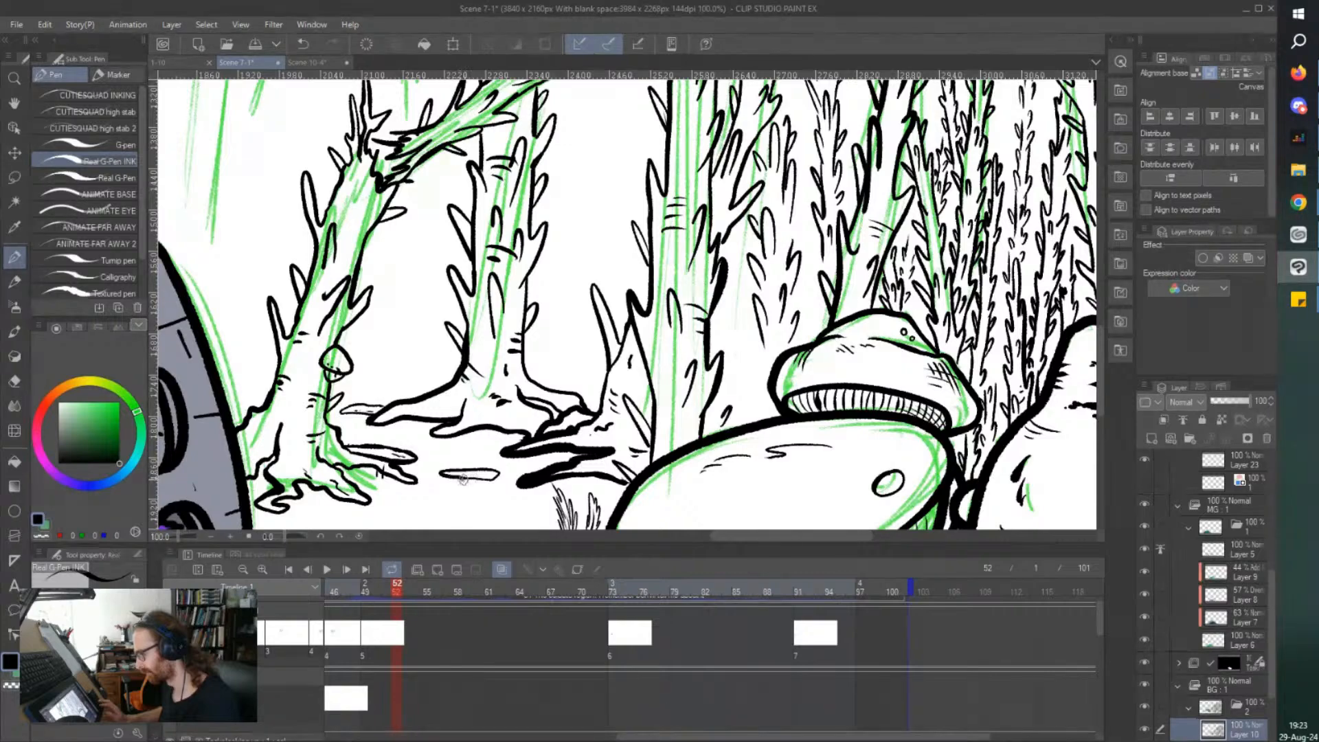
key("ctrl+s")
Suggest a distant thorny tree with short thin strokes in the gap between the middle tree and the tall trunk beside it.
scroll(326, 253, "down", 1)
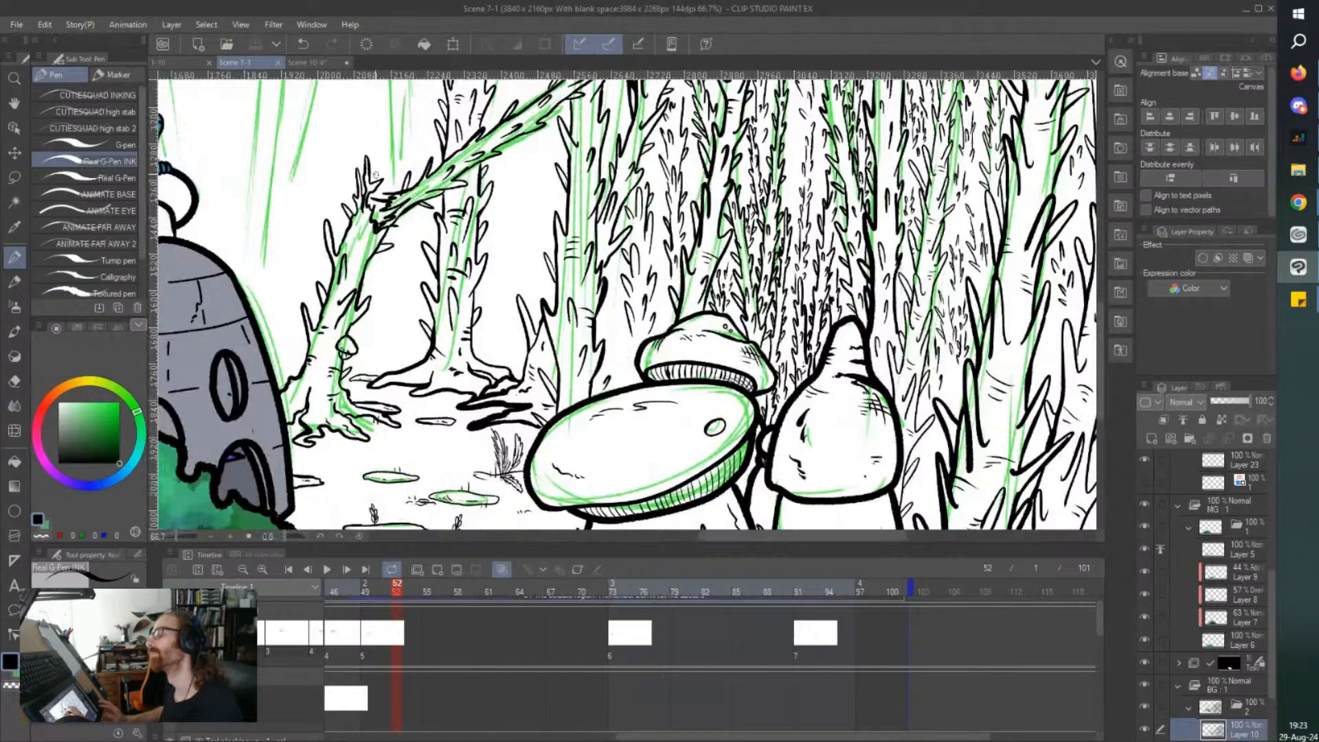
scroll(552, 303, "up", 2)
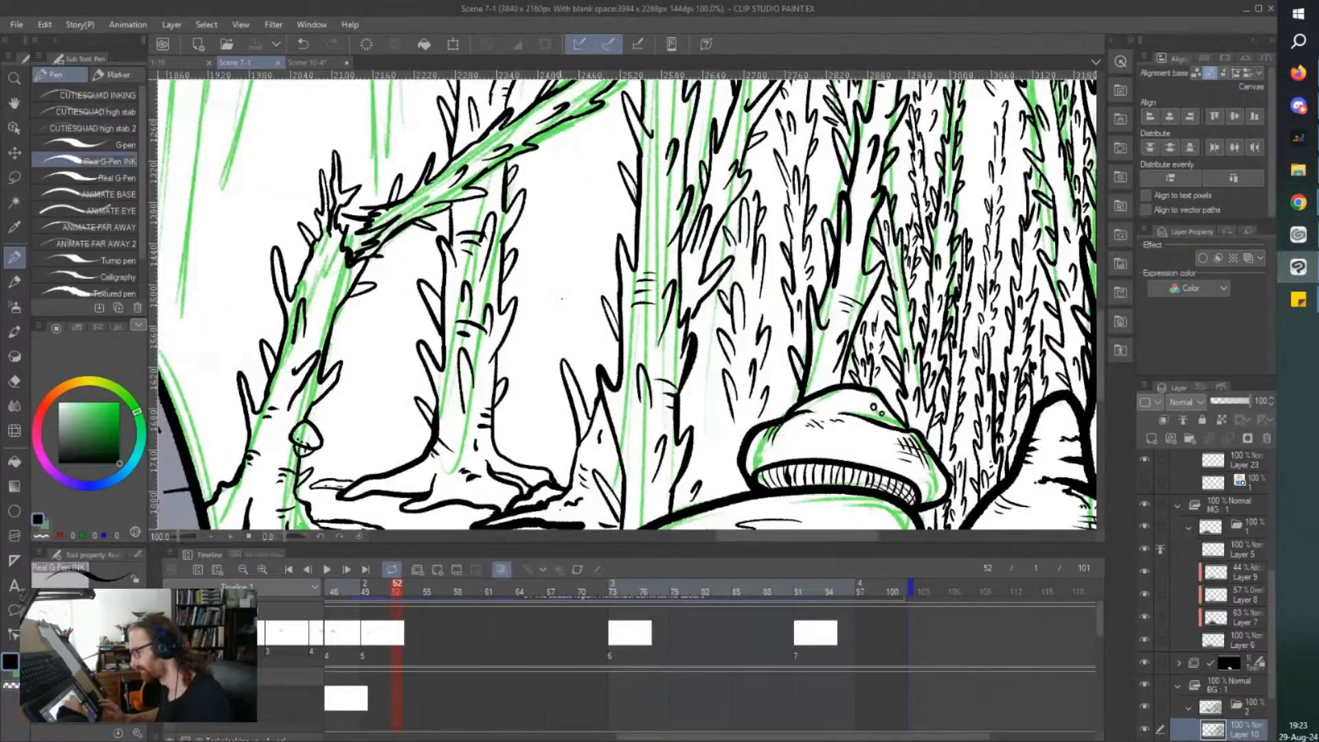
left_click_drag(579, 343, 589, 308)
left_click_drag(540, 239, 545, 261)
left_click_drag(535, 315, 545, 336)
left_click_drag(570, 292, 572, 268)
mouse_move(597, 215)
left_mouse_down()
mouse_move(601, 144)
mouse_move(577, 170)
mouse_move(571, 221)
left_mouse_up()
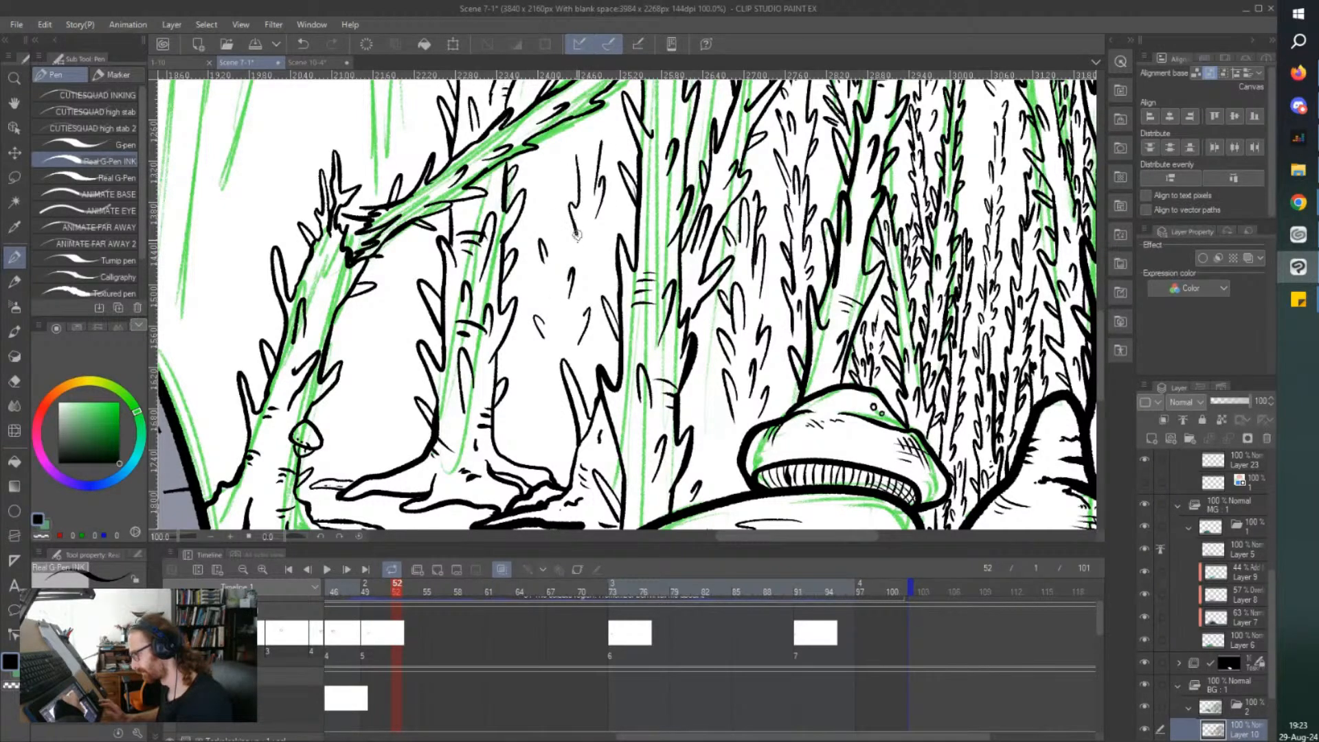
left_click_drag(590, 273, 594, 250)
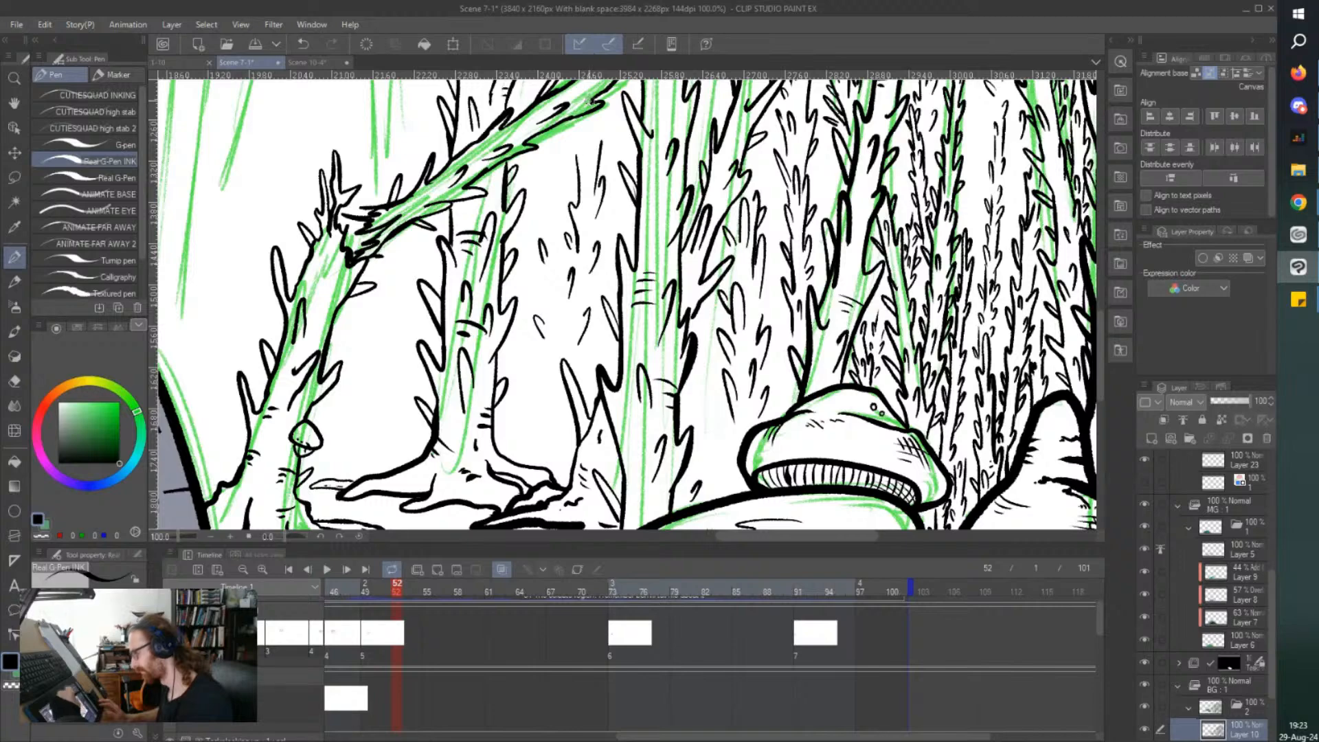
mouse_move(591, 159)
left_mouse_down()
mouse_move(589, 134)
mouse_move(566, 157)
mouse_move(573, 179)
mouse_move(607, 157)
left_mouse_up()
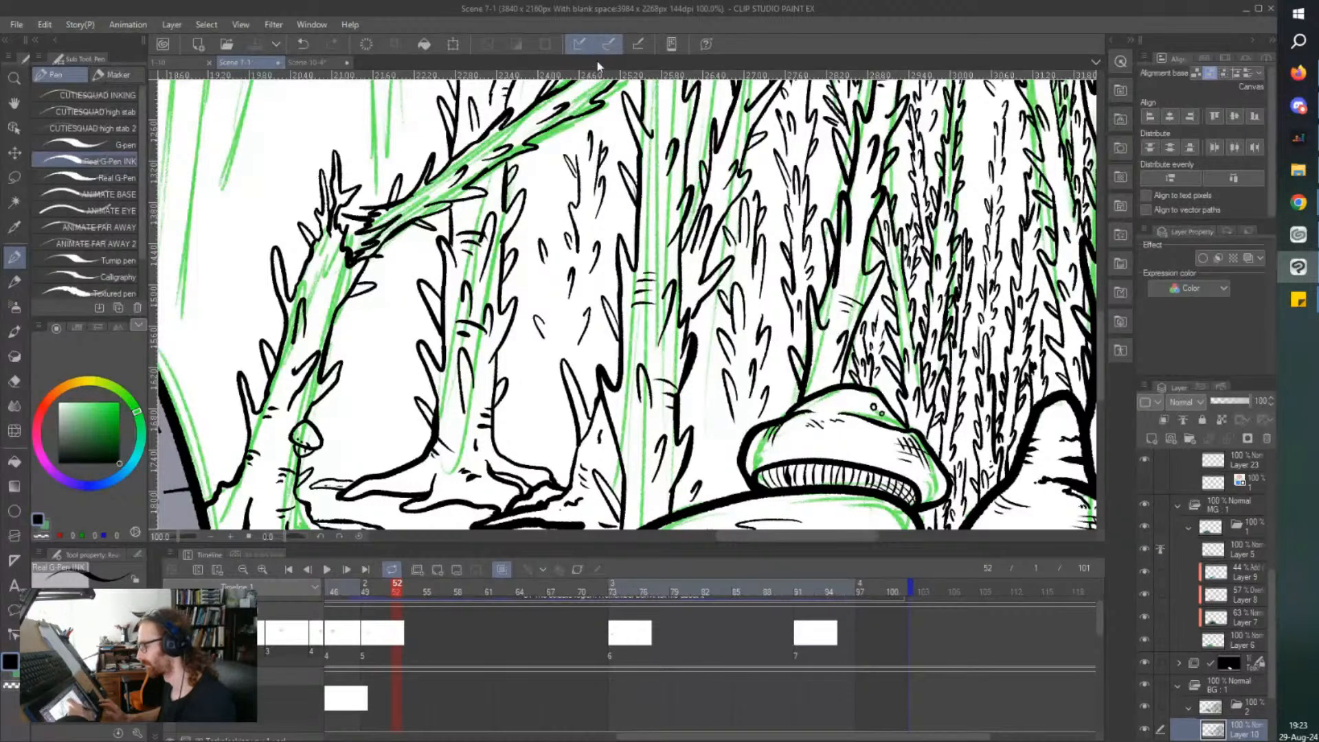
Ink small ground tufts at the distant tree's base and a short ground contour beside the rear mushroom cap.
scroll(533, 271, "down", 3)
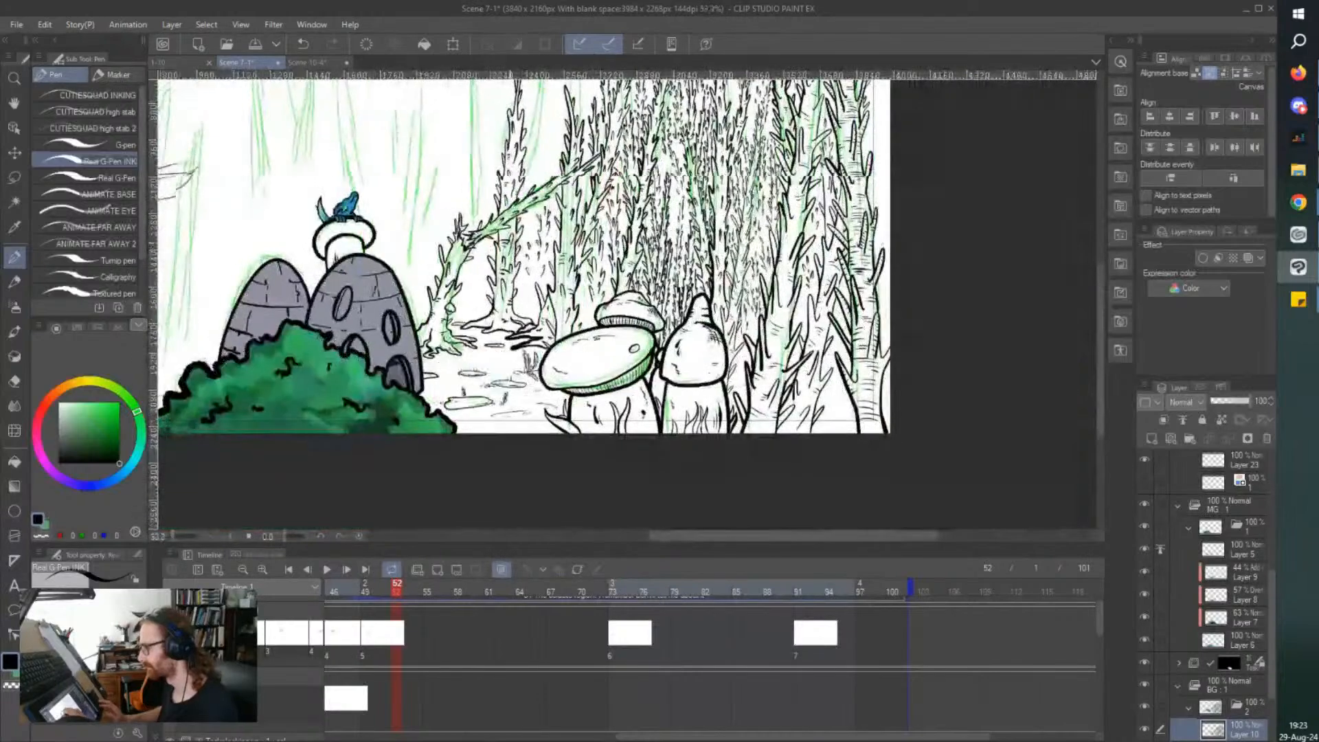
scroll(520, 298, "up", 2)
scroll(519, 310, "up", 2)
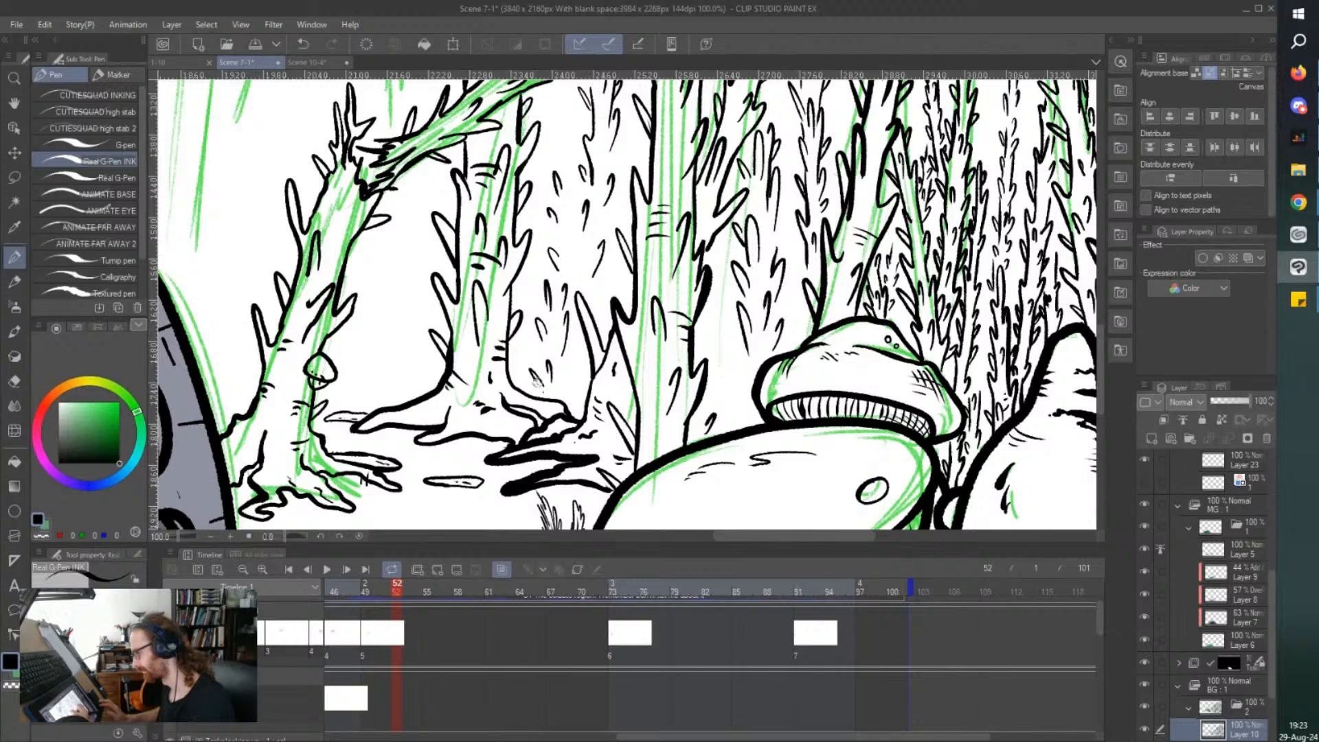
left_click_drag(588, 373, 550, 391)
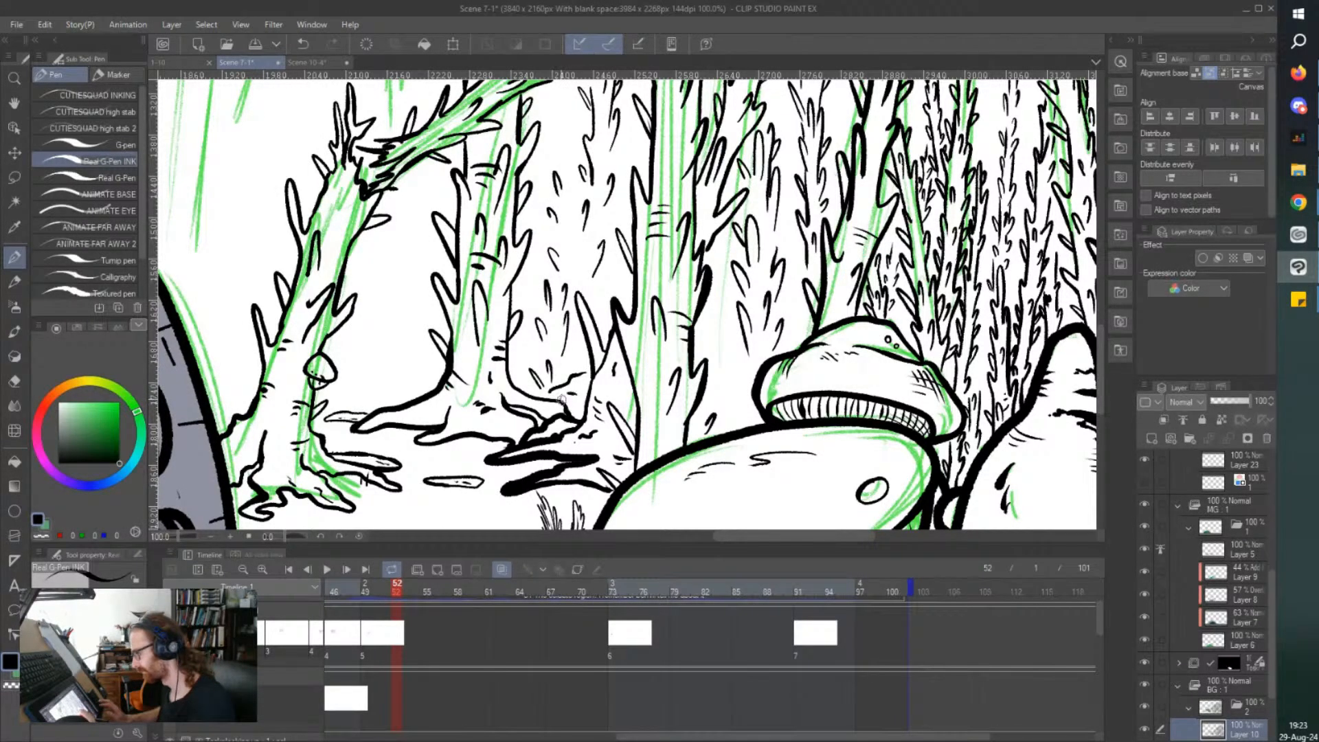
left_click_drag(728, 367, 745, 386)
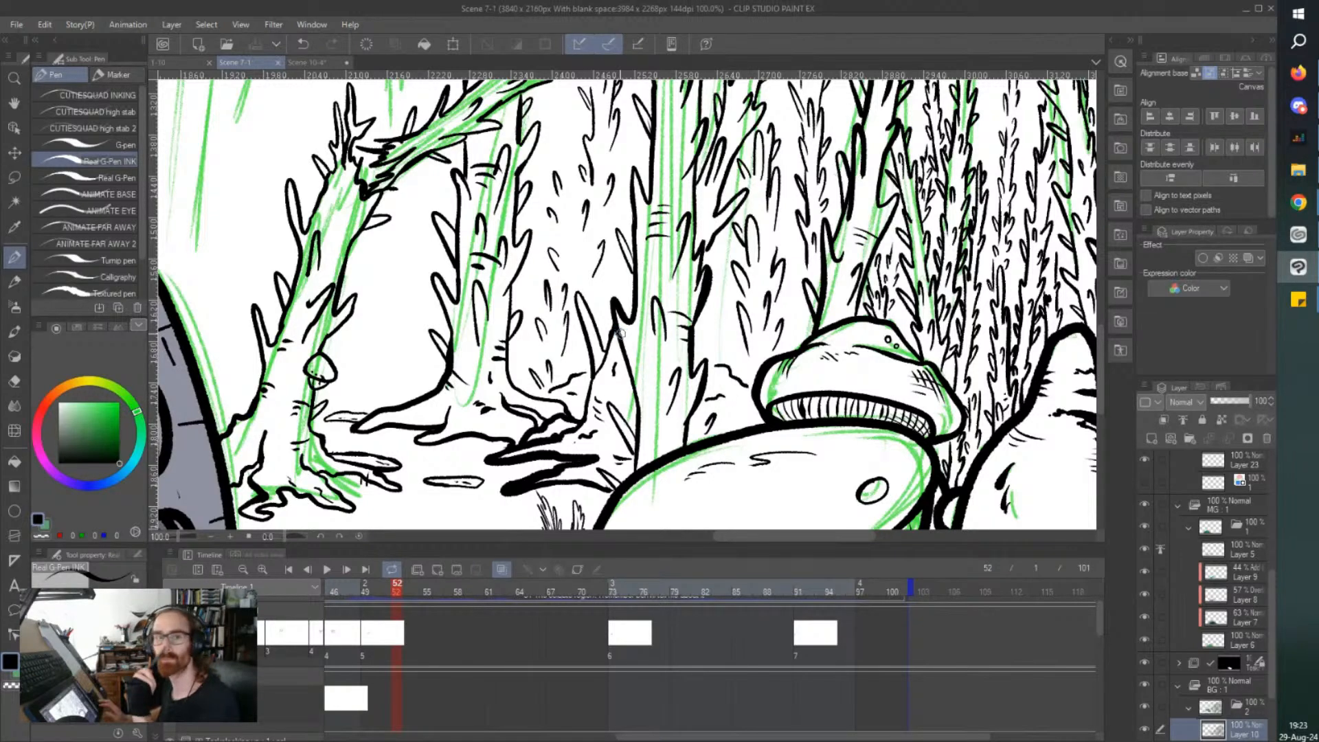
Ink a small thin thorny tree beside the middle tree's upper trunk, just above the leaning fallen trunk.
key("ctrl+minus")
scroll(627, 303, "up", 5)
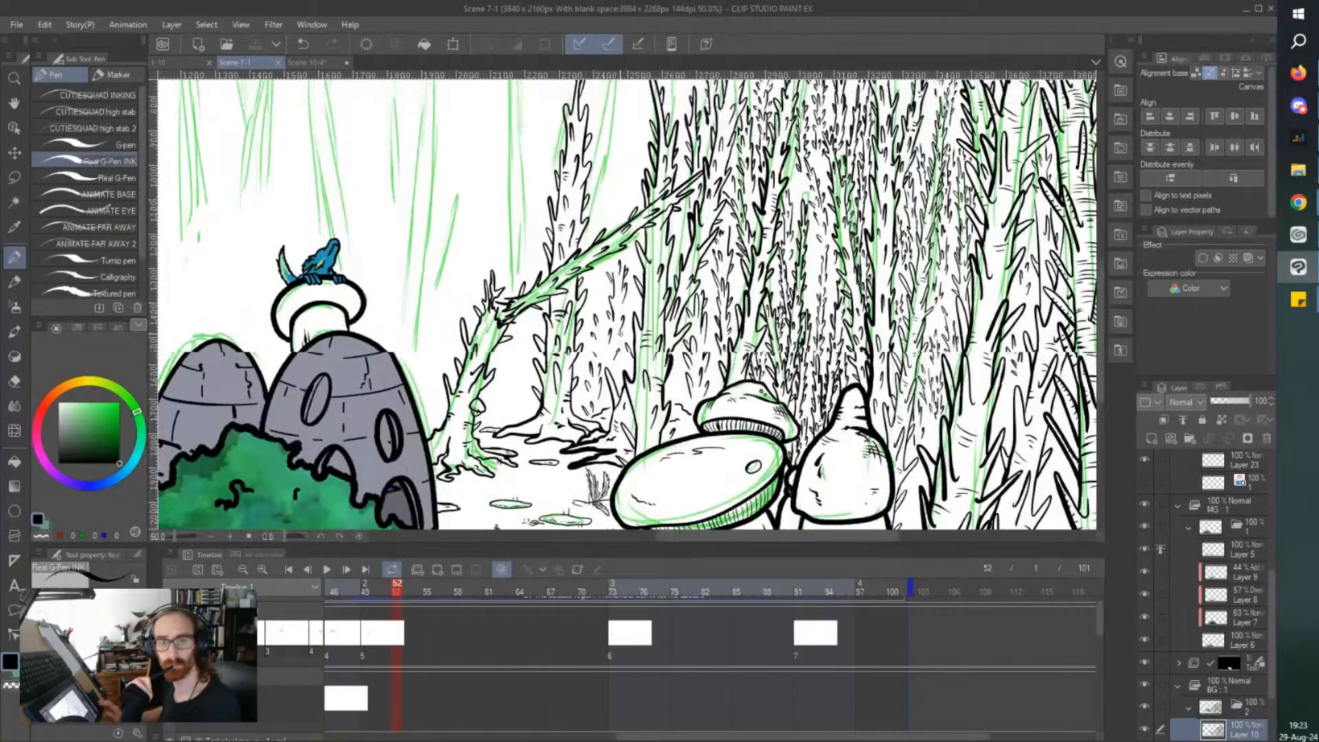
scroll(621, 334, "up", 4)
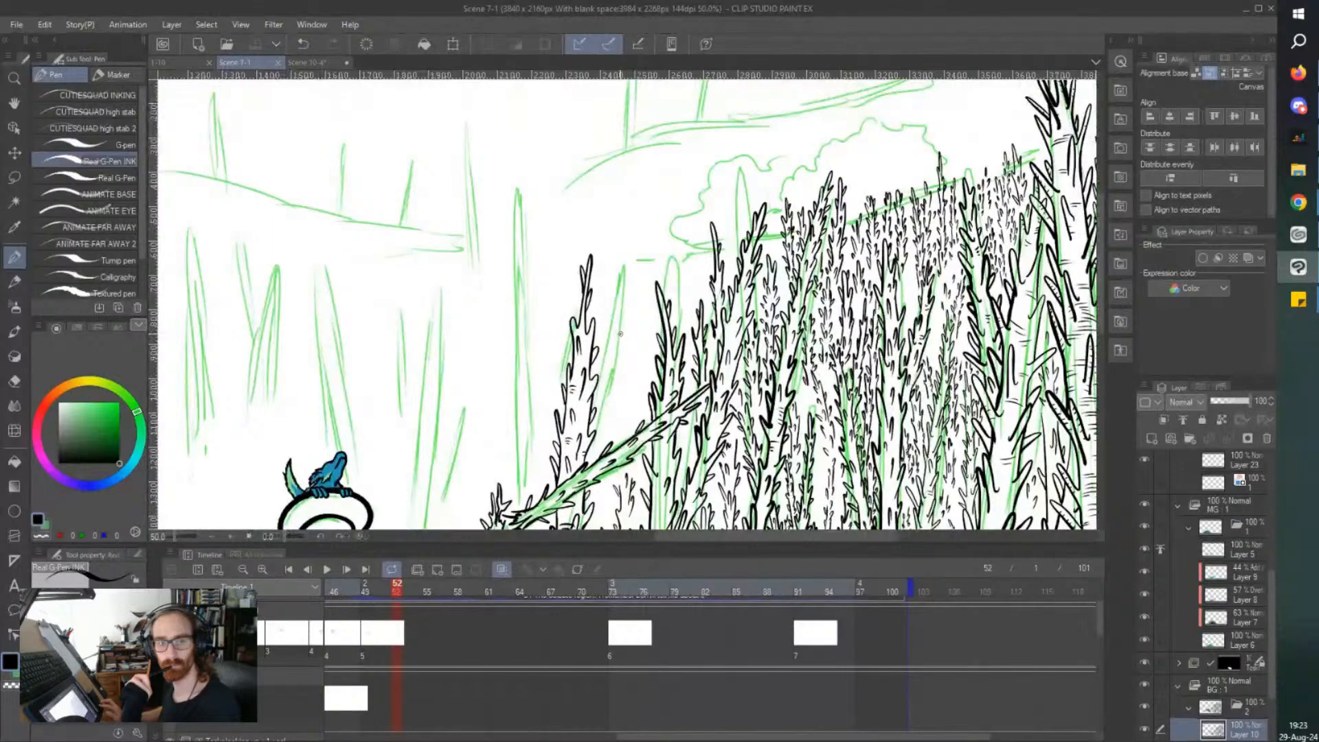
scroll(621, 334, "left", 4)
scroll(620, 334, "down", 1)
scroll(627, 304, "down", 1)
scroll(709, 412, "up", 3)
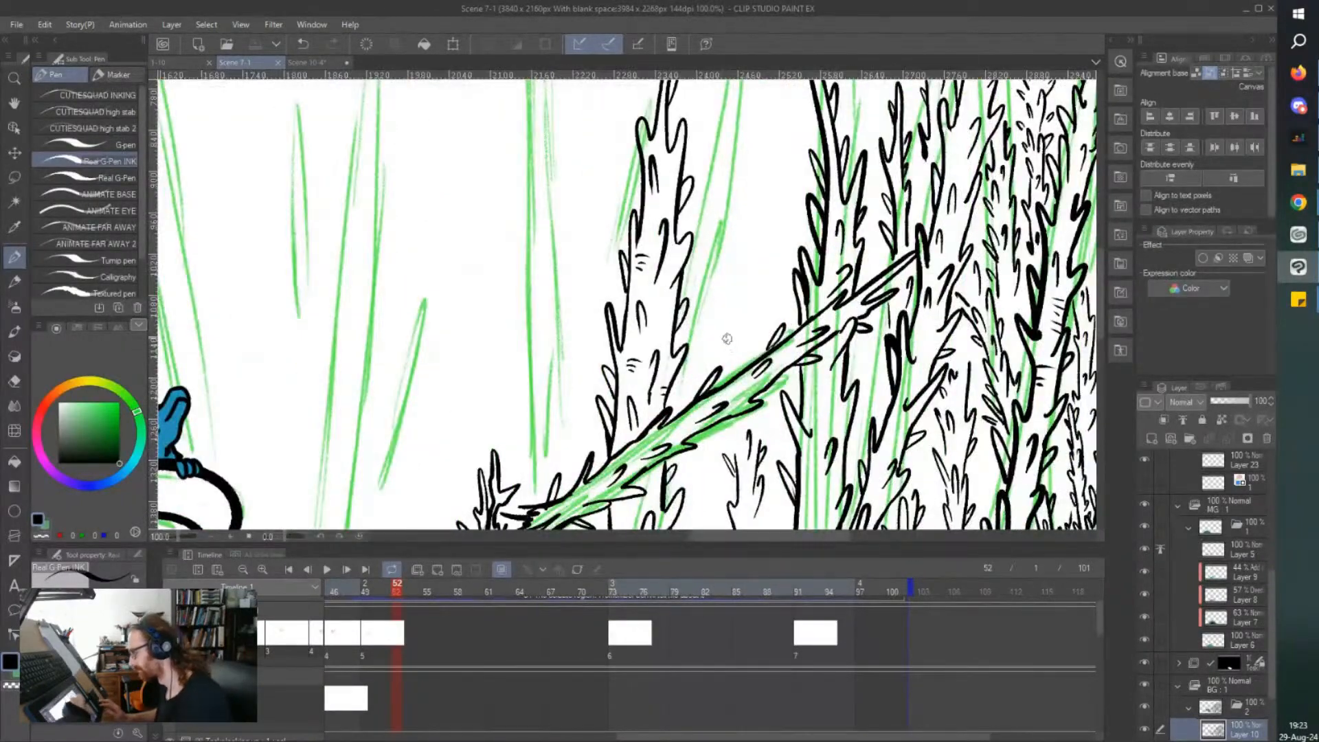
scroll(729, 281, "down", 1)
scroll(717, 248, "up", 1)
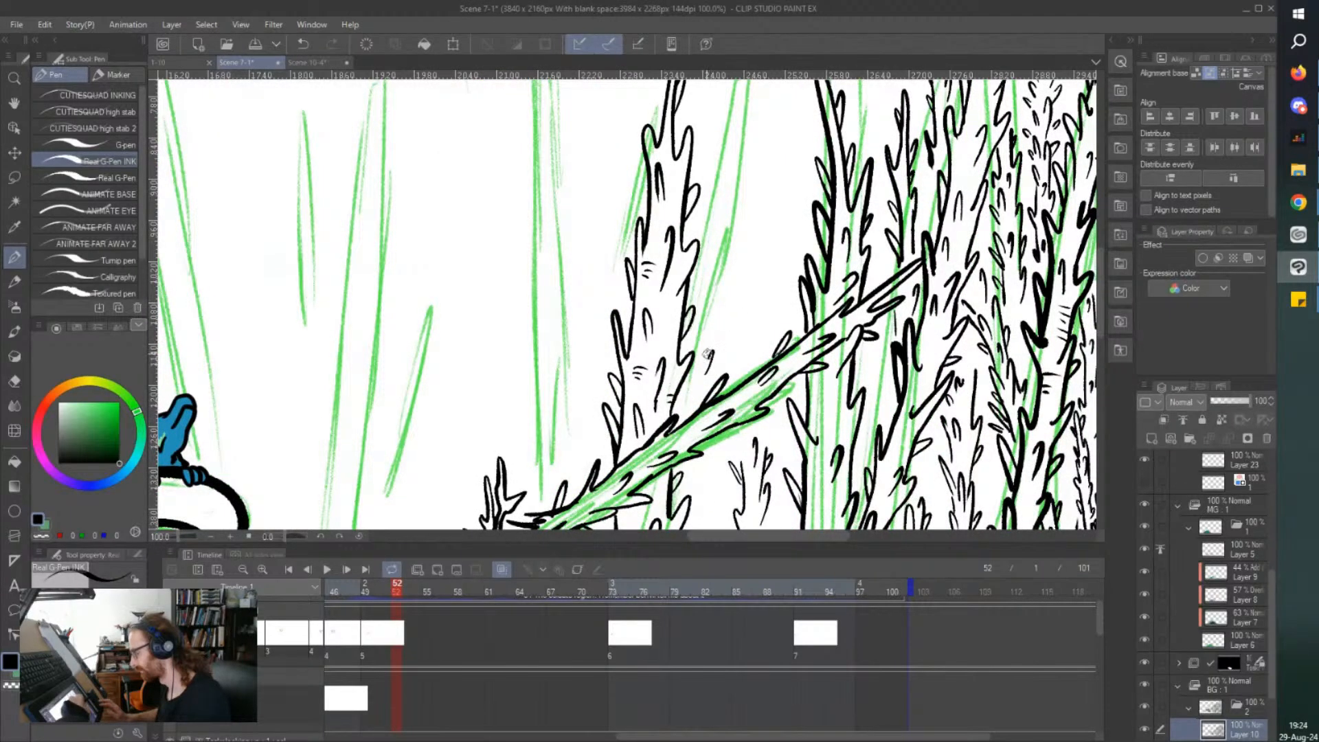
mouse_move(708, 359)
left_mouse_down()
mouse_move(718, 294)
mouse_move(710, 314)
mouse_move(703, 282)
mouse_move(702, 318)
mouse_move(696, 245)
mouse_move(707, 294)
mouse_move(709, 245)
left_mouse_up()
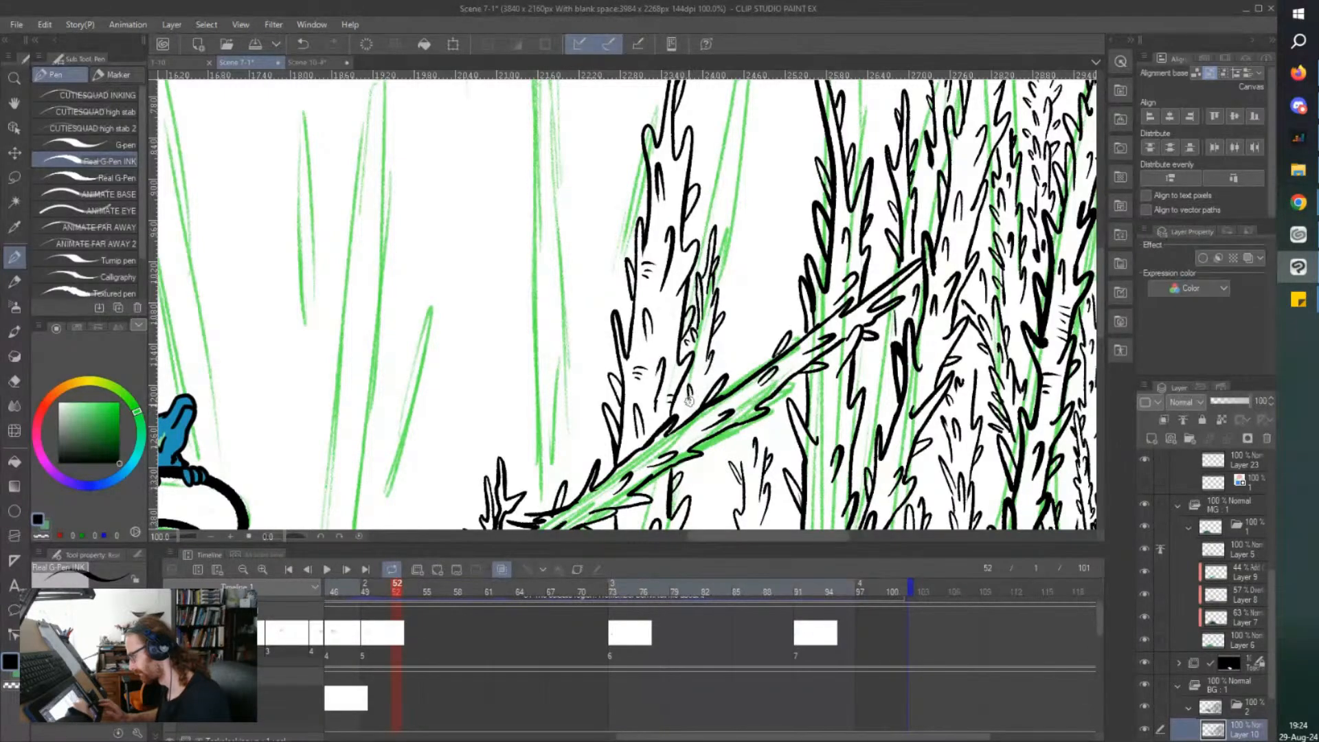
scroll(698, 401, "down", 1)
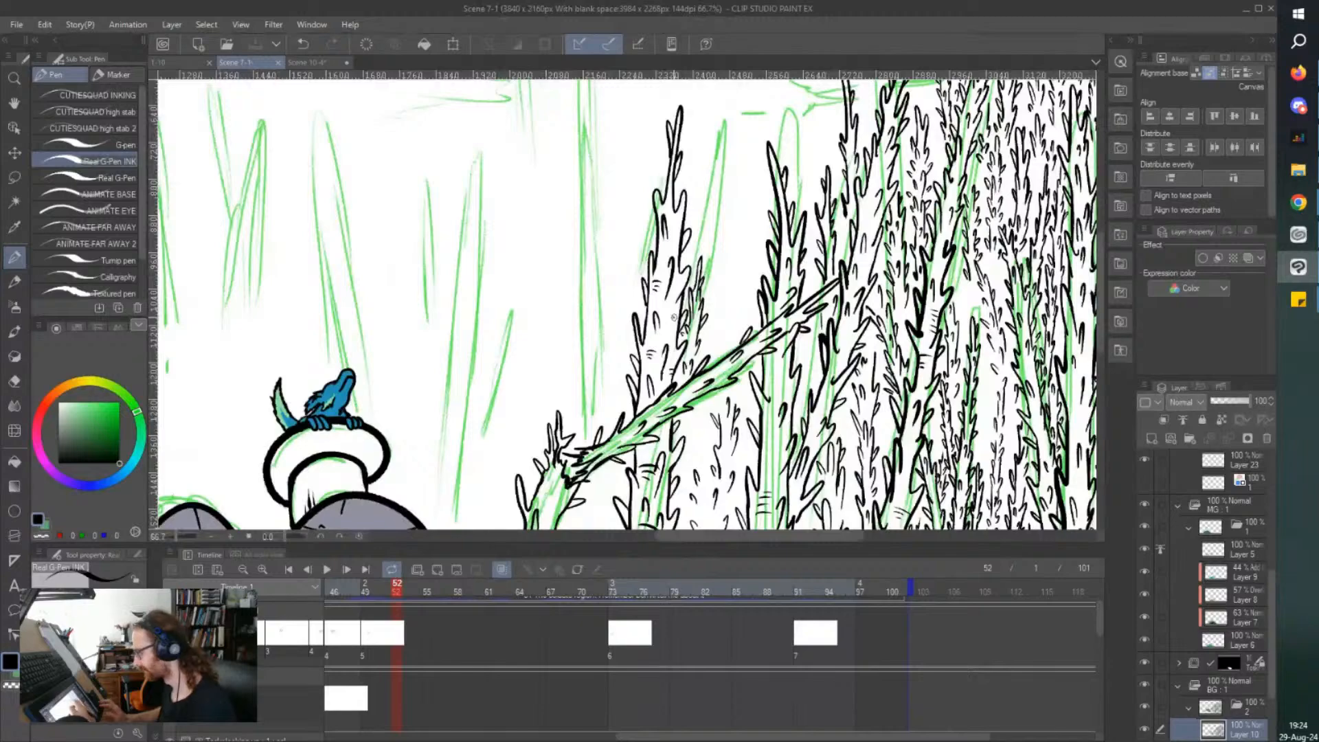
scroll(695, 454, "up", 2)
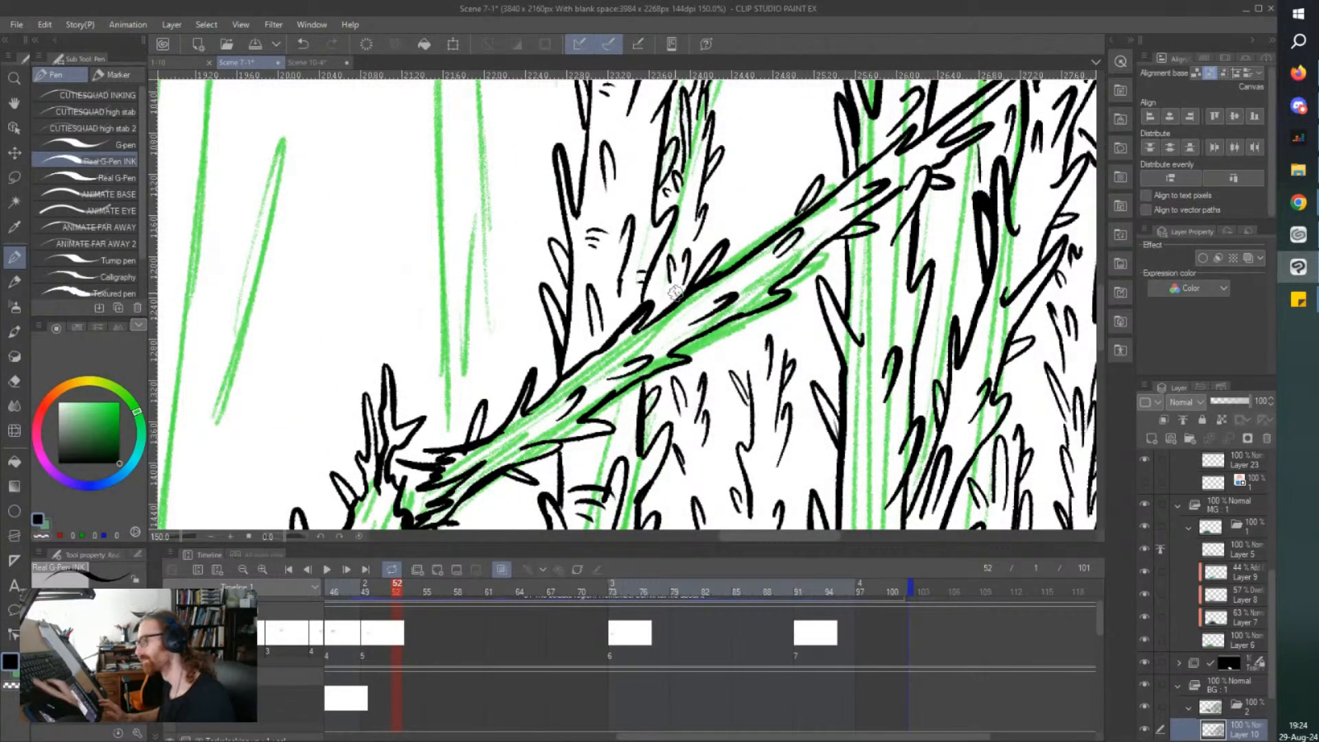
scroll(677, 296, "down", 2)
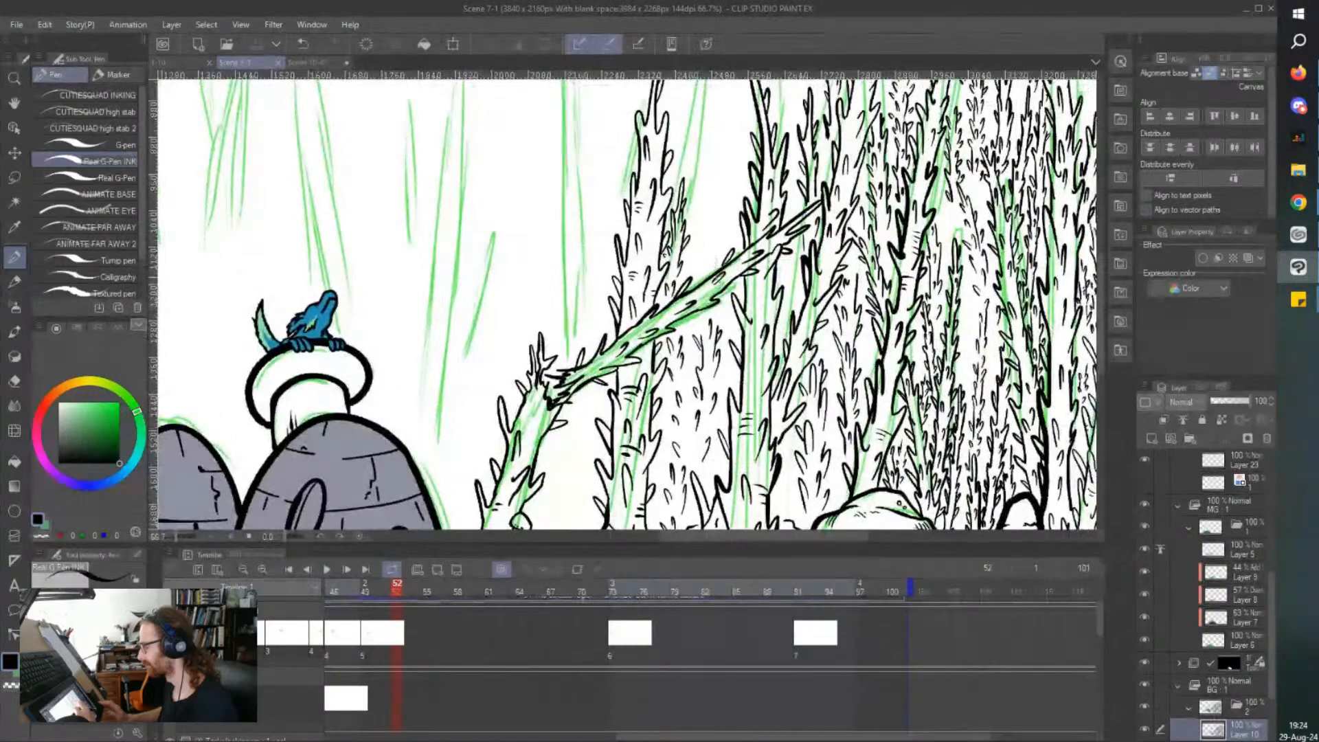
Ink a slim thorny tree rising above the fallen trunk, between the middle tree and the edge of the dense cluster.
scroll(705, 303, "up", 3)
scroll(720, 413, "up", 1)
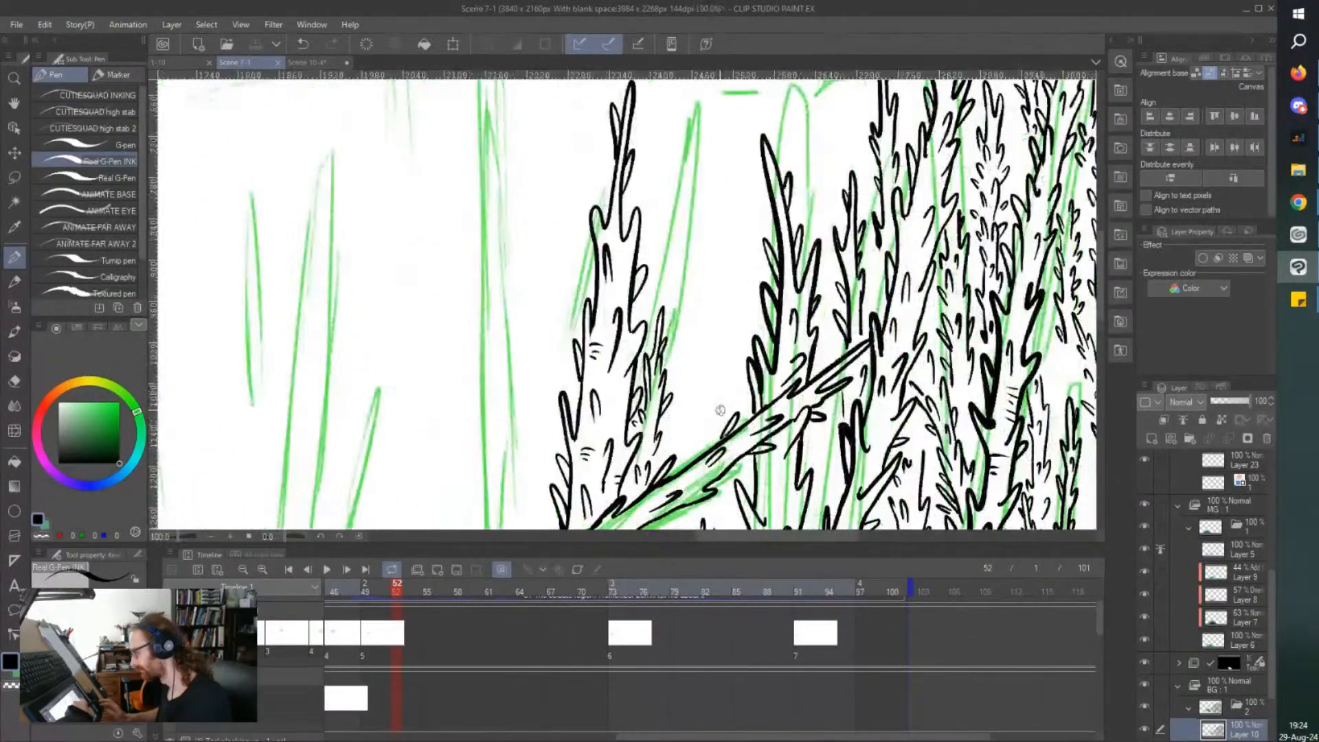
left_click_drag(718, 397, 727, 294)
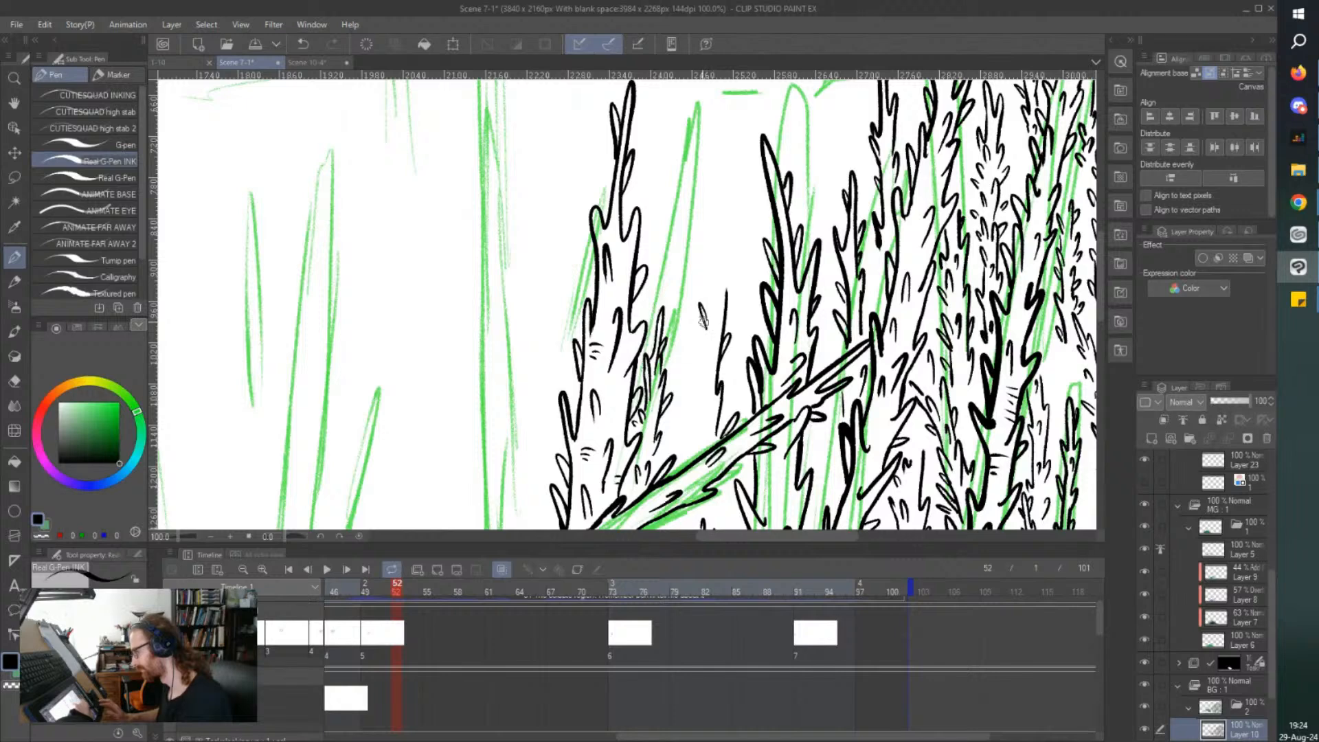
left_click_drag(704, 326, 700, 374)
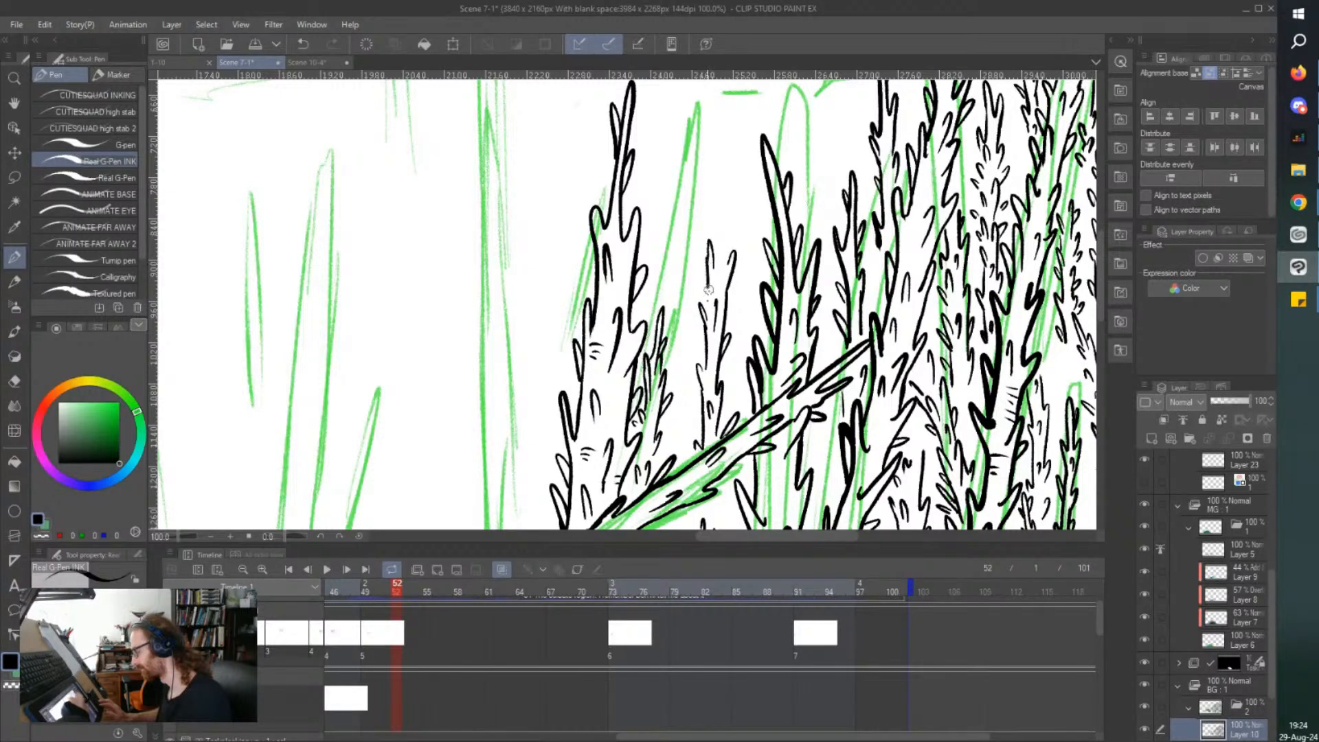
mouse_move(724, 276)
left_mouse_down()
mouse_move(726, 137)
mouse_move(721, 228)
left_mouse_up()
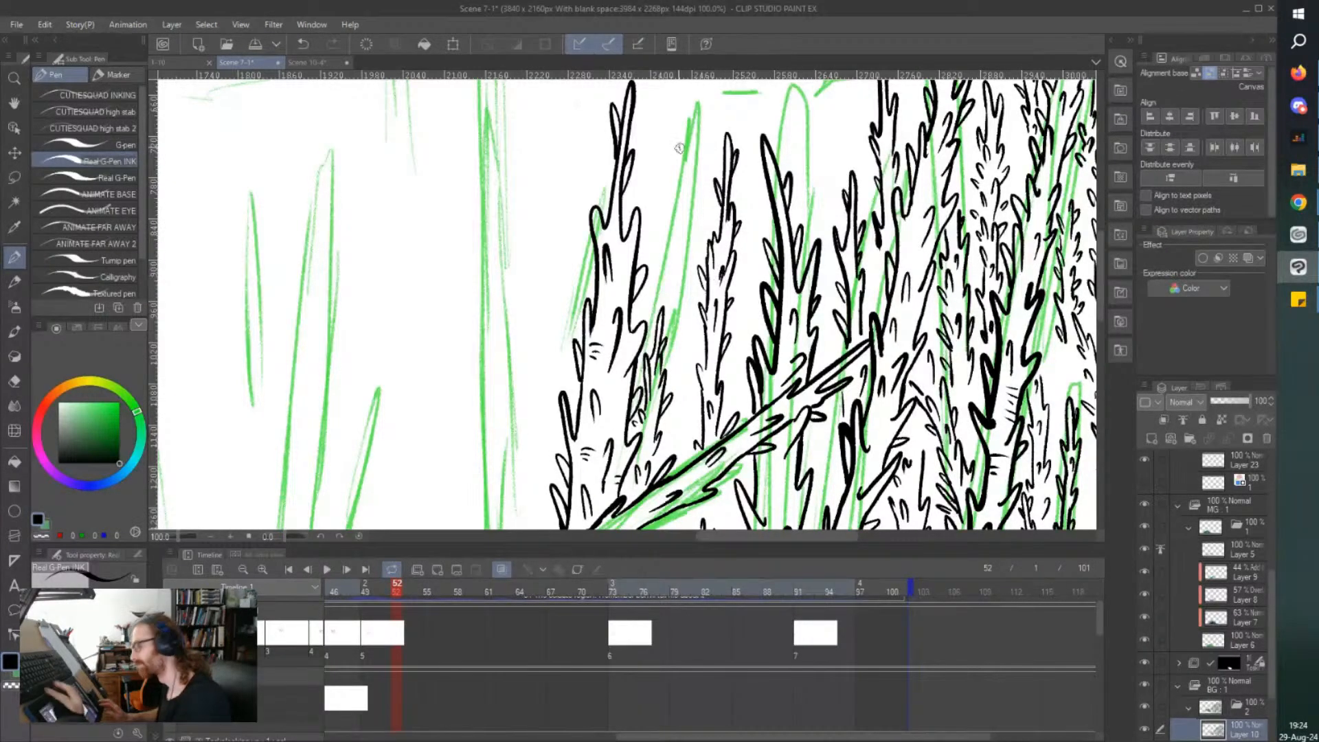
Ink a tall thorny treetop behind the outermost tree of the dense cluster and line its stem with small thorns.
scroll(679, 147, "down", 1)
scroll(679, 147, "up", 3)
scroll(787, 230, "up", 2)
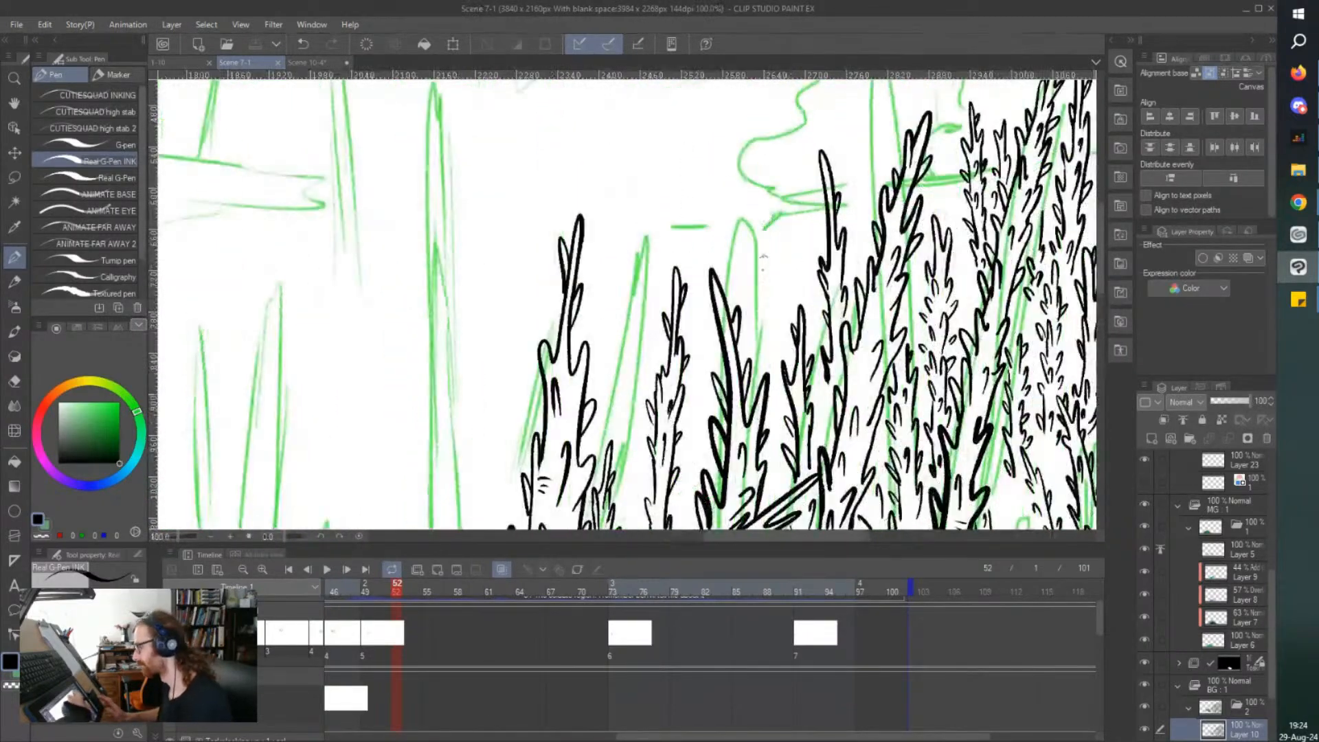
mouse_move(773, 374)
left_mouse_down()
mouse_move(782, 110)
mouse_move(767, 195)
mouse_move(757, 221)
mouse_move(748, 213)
mouse_move(751, 354)
left_mouse_up()
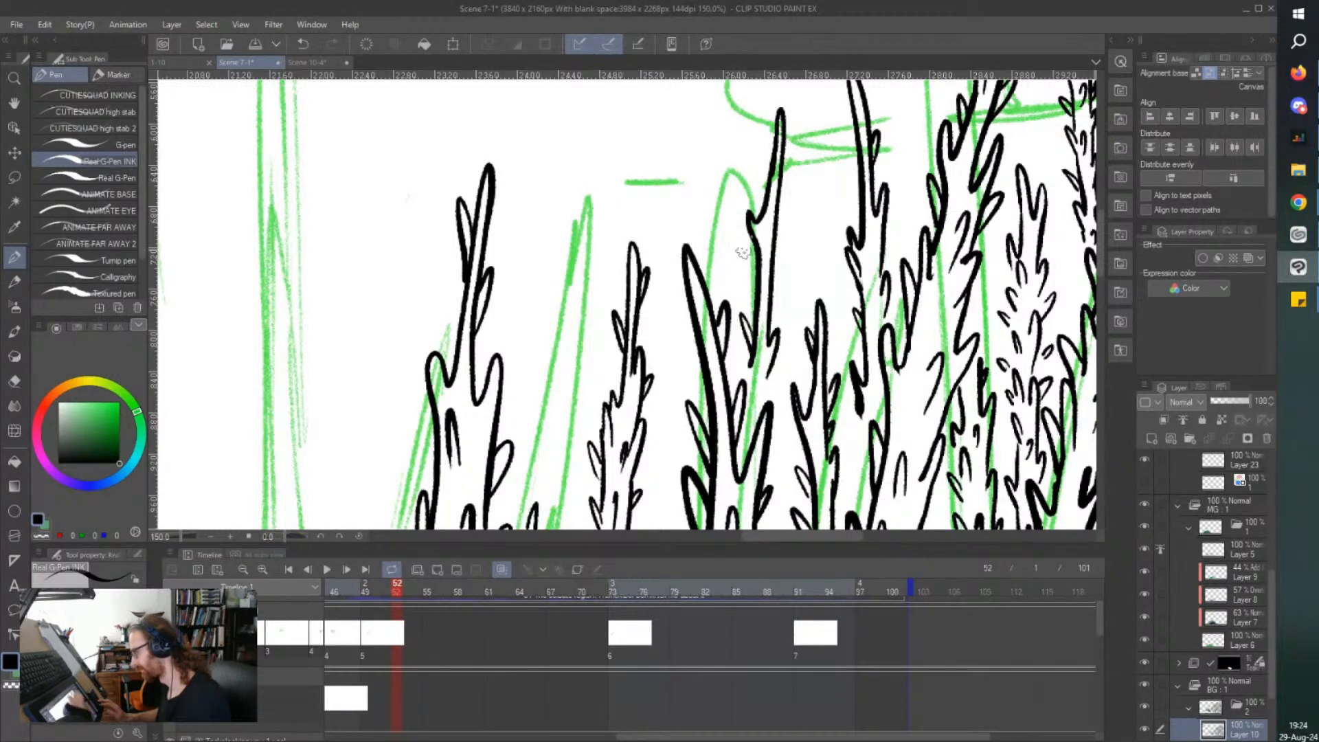
left_click_drag(770, 286, 776, 279)
left_click_drag(777, 213, 782, 202)
left_click_drag(762, 150, 768, 179)
left_click_drag(771, 320, 778, 301)
mouse_move(762, 397)
left_mouse_down()
mouse_move(779, 374)
mouse_move(765, 379)
left_mouse_up()
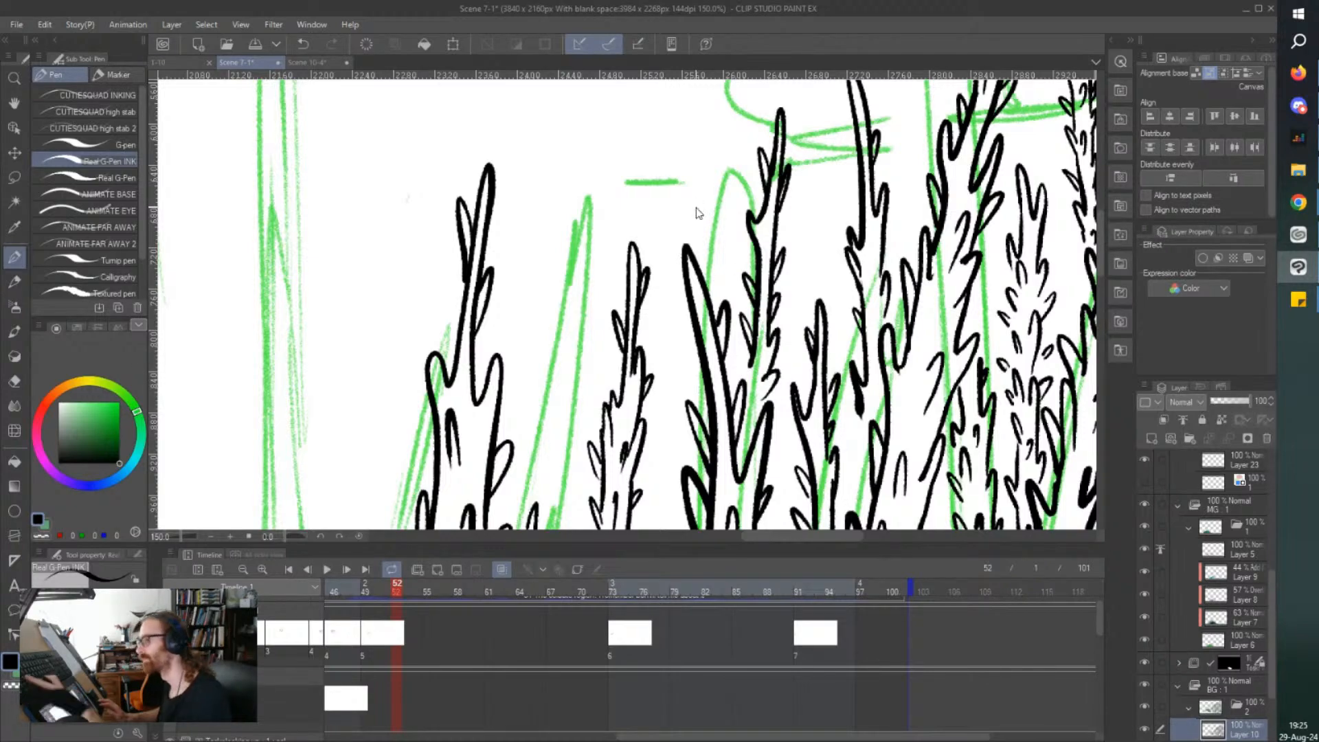
Ink another slim thorny tree in the gap between the two treetops at the edge of the dense cluster.
scroll(694, 206, "down", 2)
scroll(696, 207, "down", 1)
left_click_drag(696, 207, 677, 226)
scroll(742, 209, "up", 2)
mouse_move(716, 389)
left_mouse_down()
mouse_move(720, 356)
mouse_move(692, 309)
left_mouse_up()
mouse_move(717, 375)
left_mouse_down()
mouse_move(713, 246)
mouse_move(706, 323)
left_mouse_up()
mouse_move(708, 259)
left_mouse_down()
mouse_move(684, 350)
mouse_move(692, 339)
mouse_move(681, 404)
left_mouse_up()
mouse_move(679, 390)
left_mouse_down()
mouse_move(694, 431)
mouse_move(683, 448)
left_mouse_up()
left_click_drag(721, 392, 711, 424)
scroll(717, 387, "down", 2)
scroll(716, 385, "down", 1)
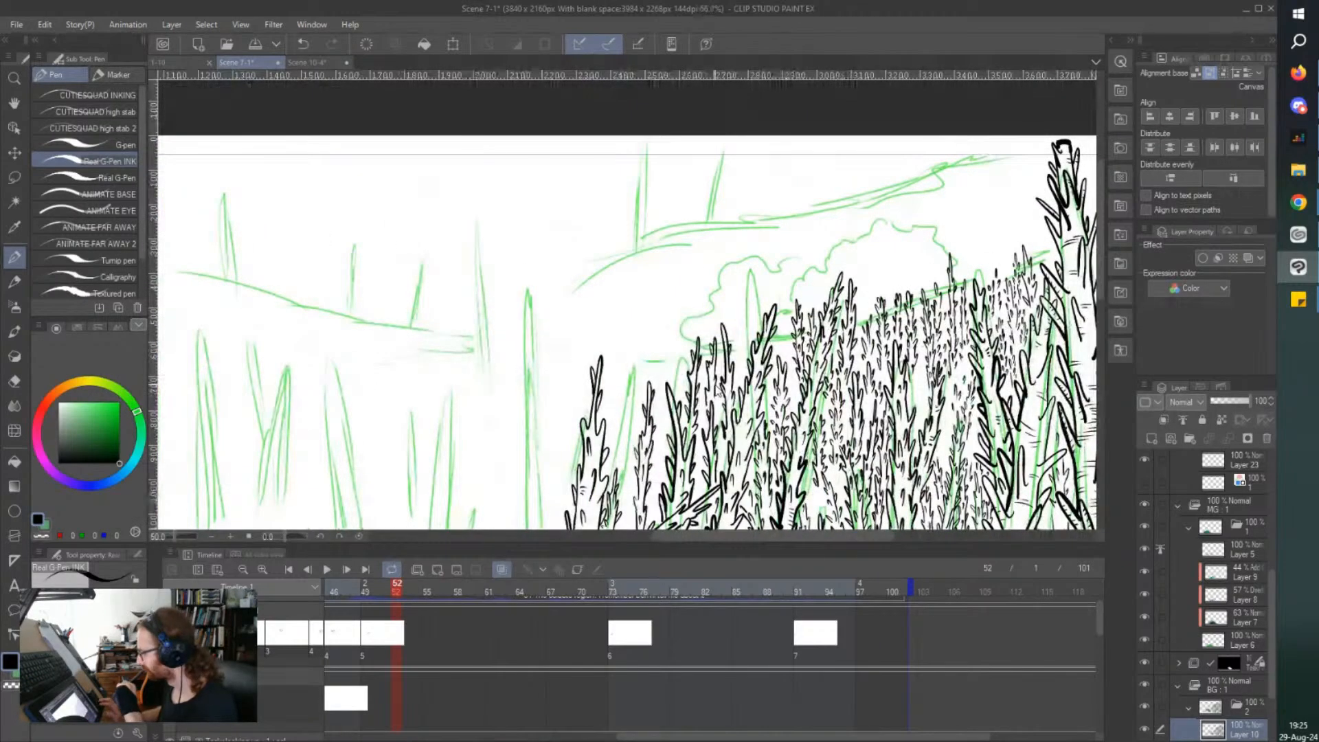
Suggest distant treetops with short thin strokes in the skyline gaps on both sides of the large forked treetop.
scroll(715, 384, "up", 4)
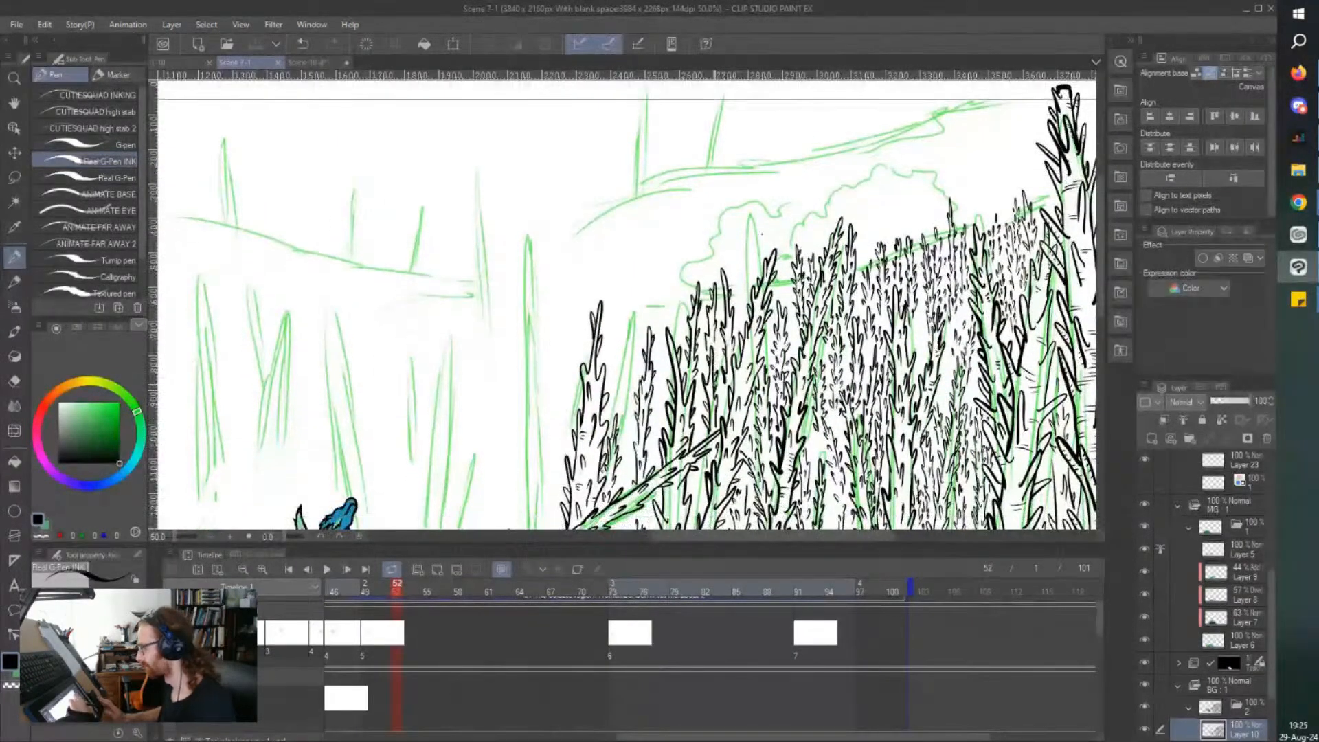
scroll(739, 301, "up", 2)
mouse_move(747, 287)
left_mouse_down()
mouse_move(743, 323)
mouse_move(720, 329)
left_mouse_up()
left_click_drag(768, 263, 763, 311)
mouse_move(703, 352)
left_mouse_down()
mouse_move(693, 278)
mouse_move(716, 269)
mouse_move(697, 316)
mouse_move(672, 302)
left_mouse_up()
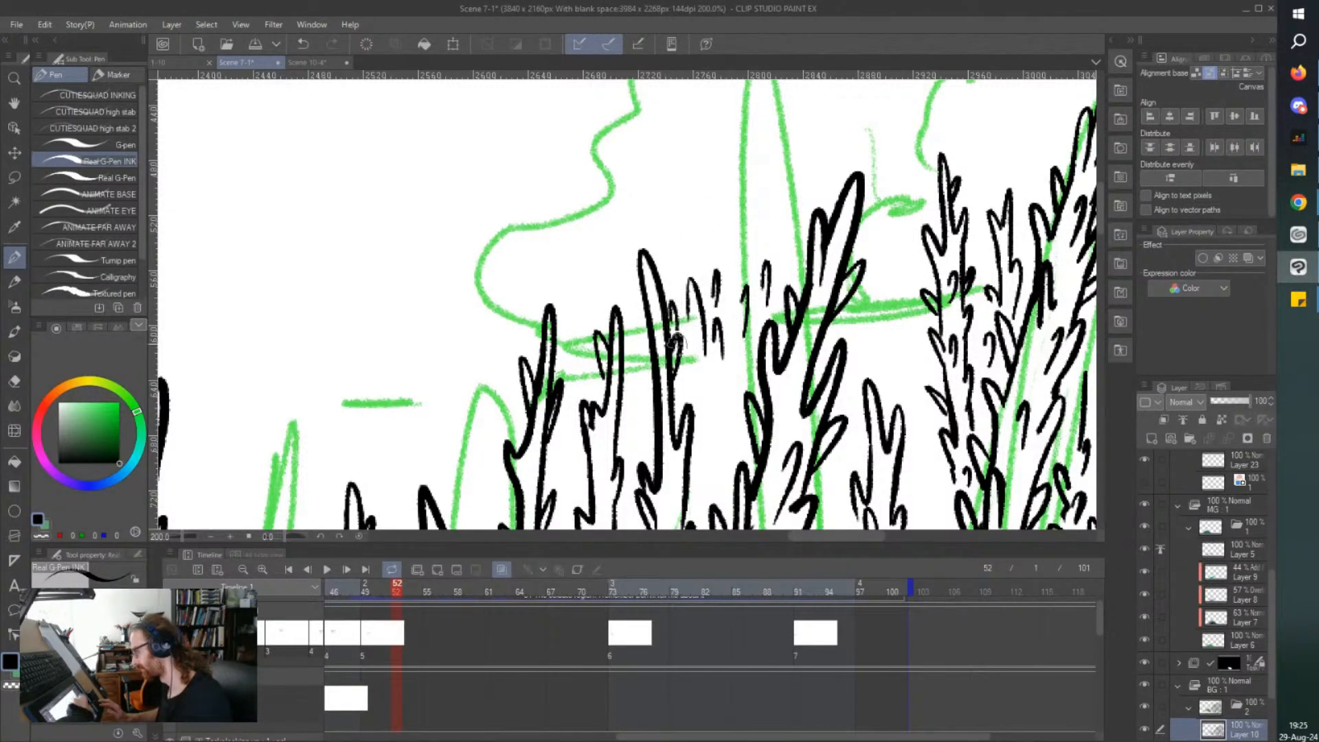
left_click_drag(907, 292, 903, 262)
mouse_move(893, 353)
left_mouse_down()
mouse_move(869, 337)
mouse_move(864, 300)
left_mouse_up()
left_click_drag(919, 379, 916, 332)
left_click_drag(860, 377, 853, 375)
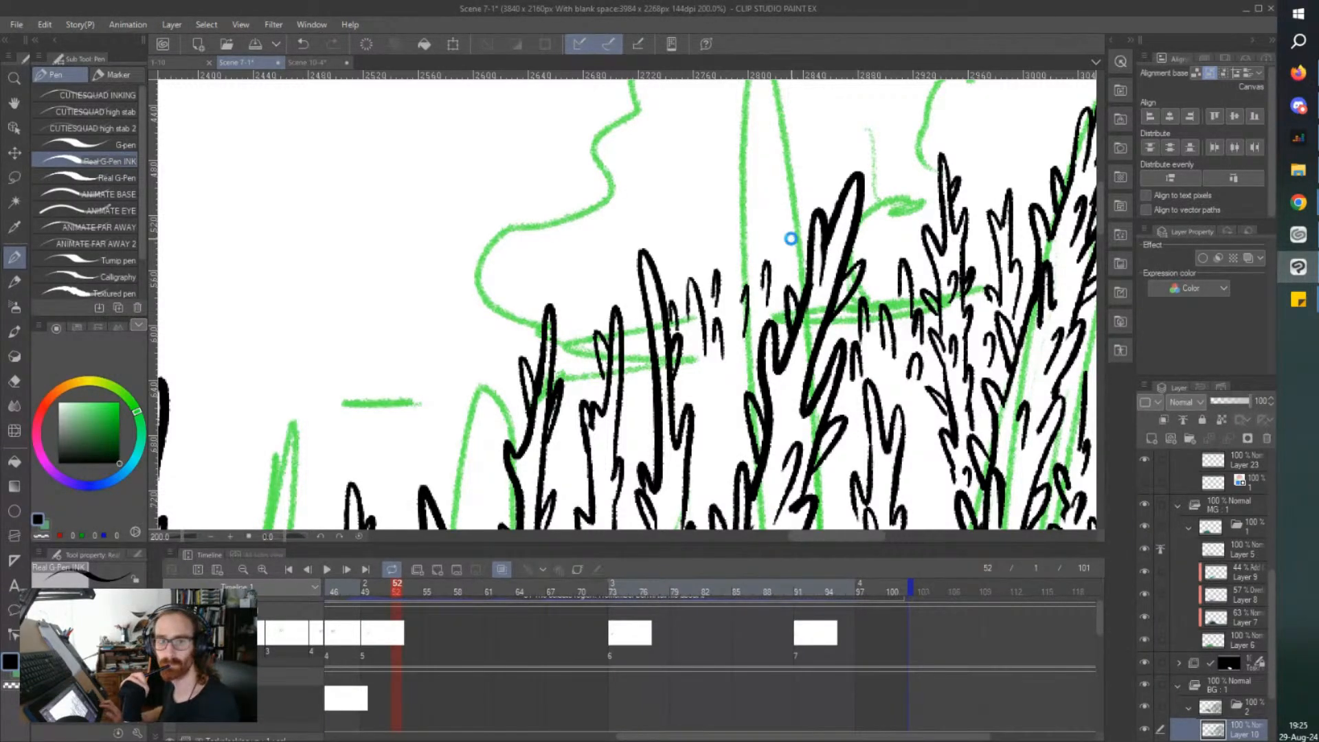
Add more short strokes for distant tips and thorns between the cluster's edge treetops, and save the file.
scroll(792, 241, "down", 3)
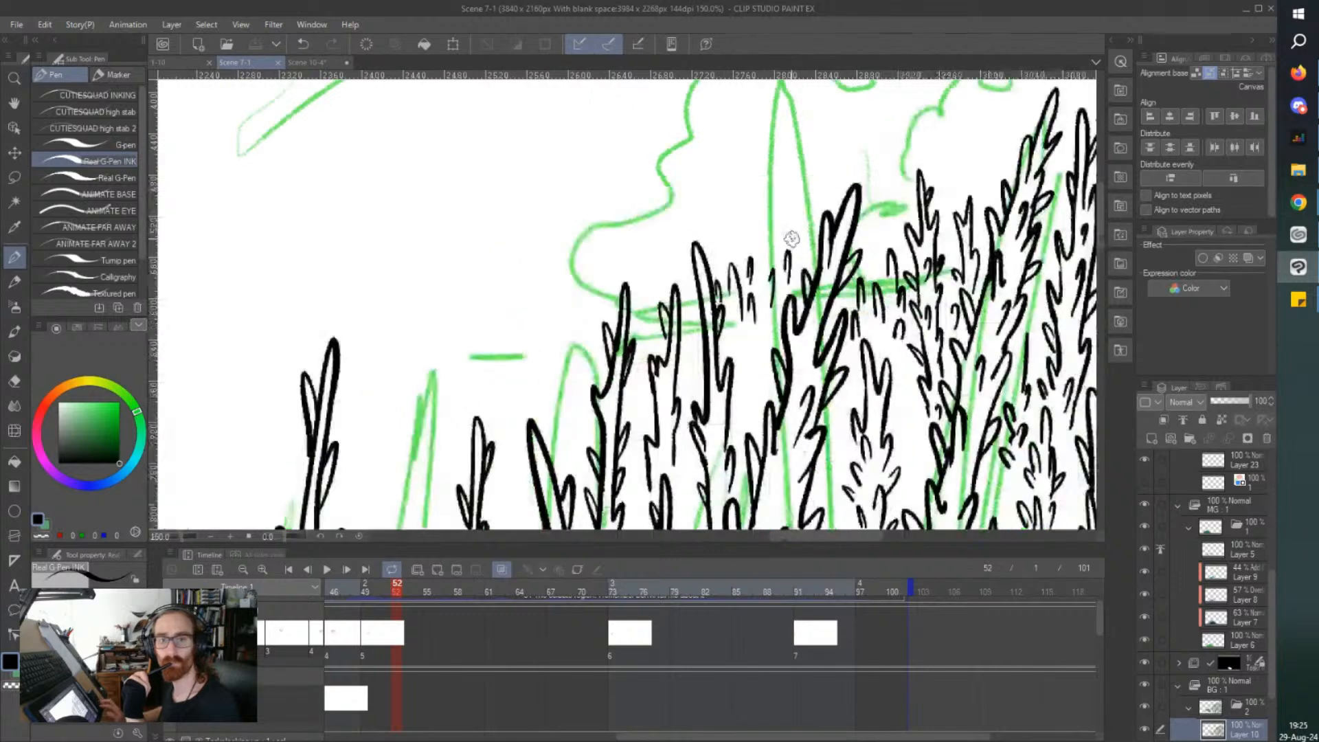
left_click_drag(767, 352, 742, 334)
key("ctrl+s")
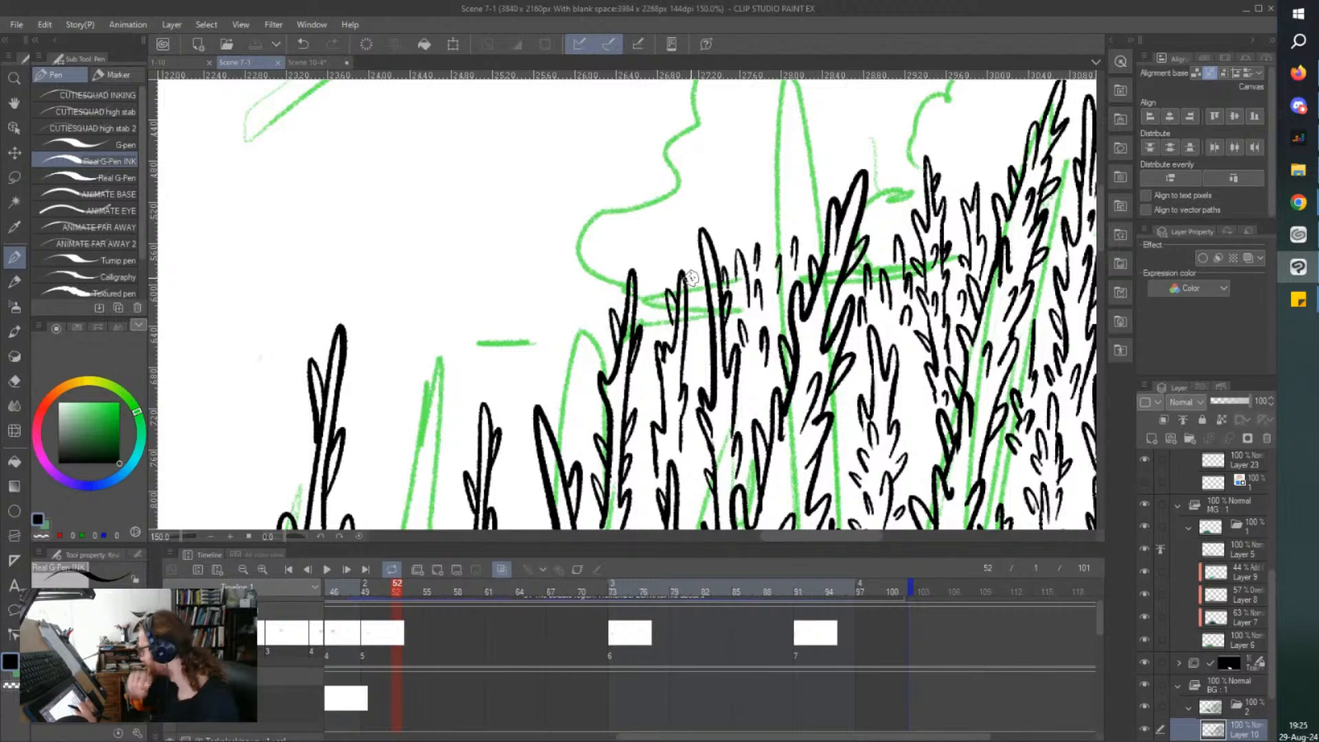
scroll(691, 277, "down", 5)
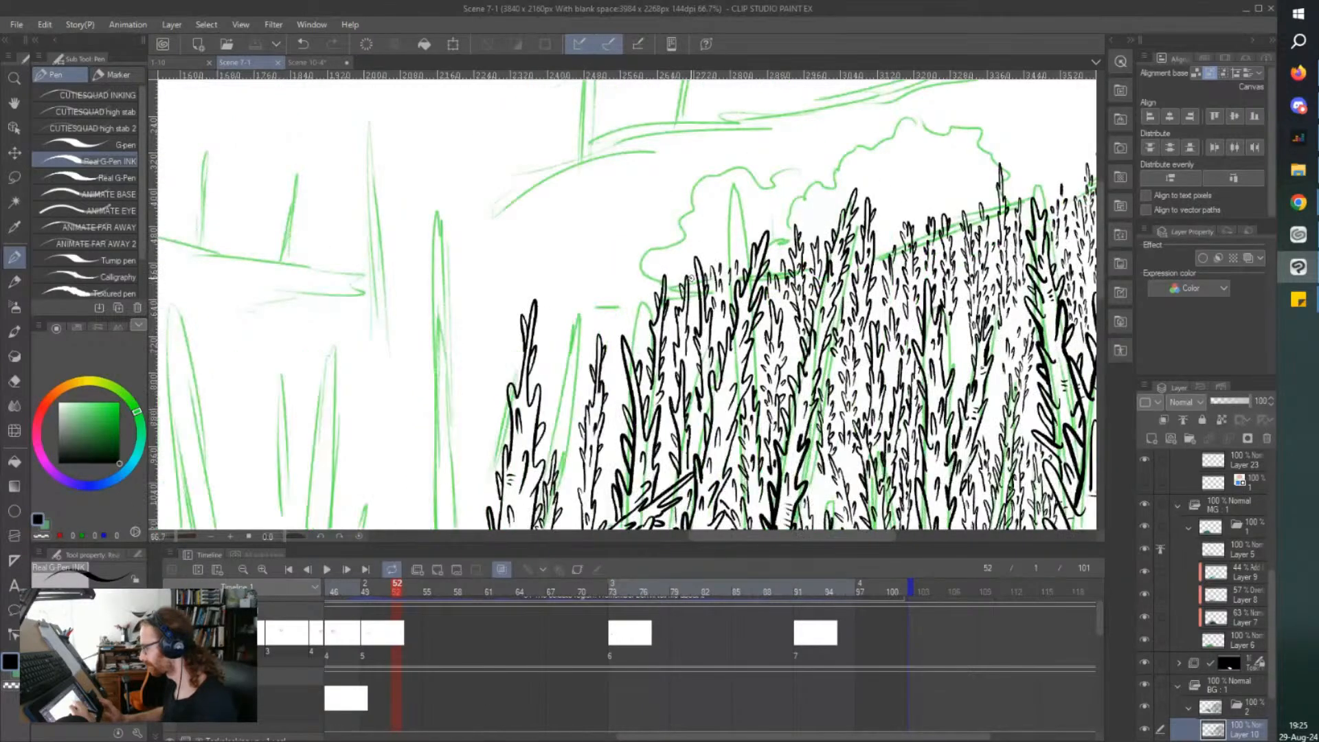
scroll(684, 311, "up", 5)
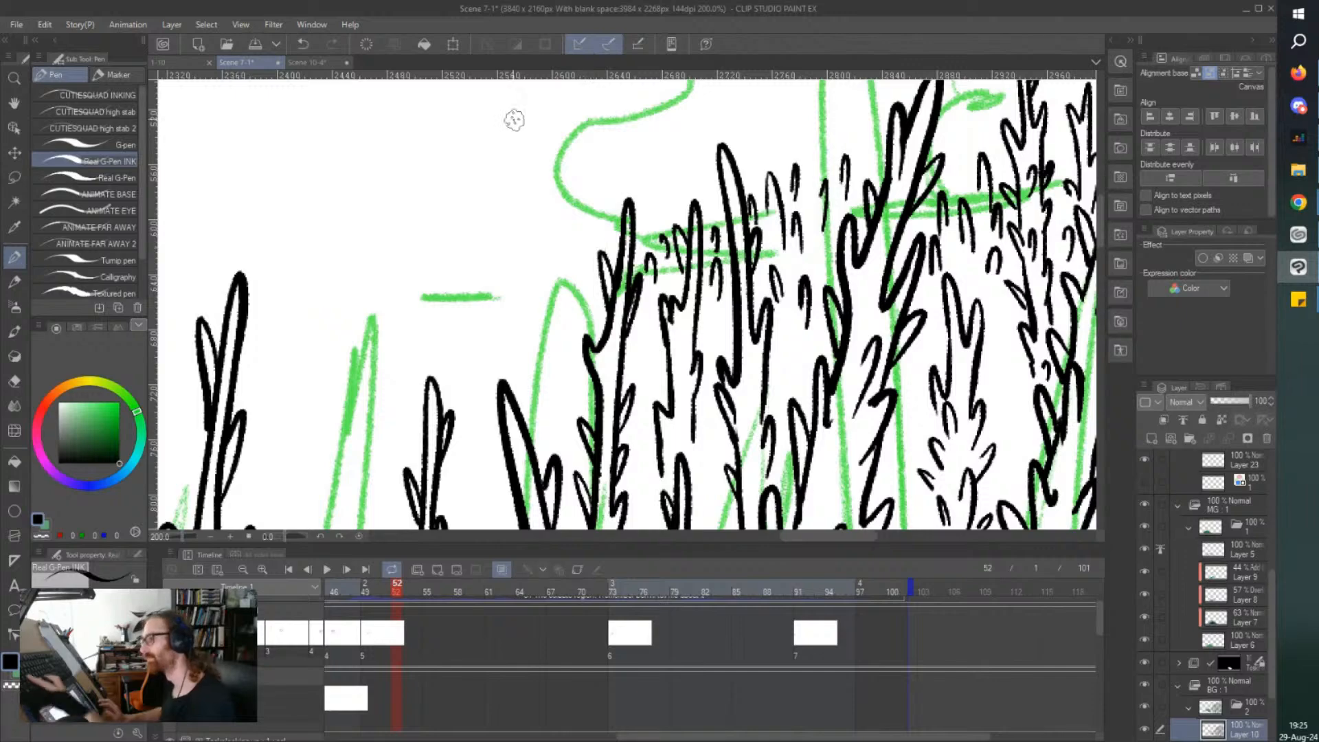
scroll(515, 122, "down", 1)
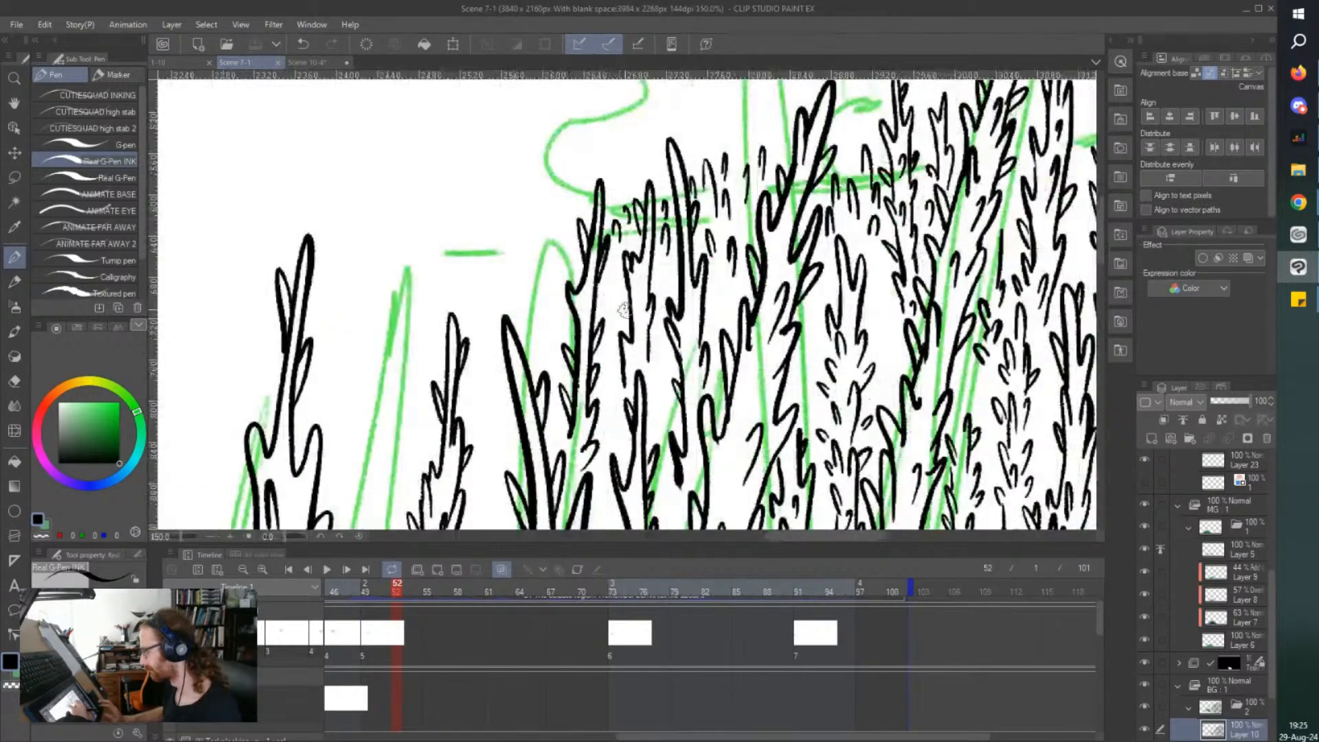
Ink a thin thorny tree leaning diagonally from the slim tree's trunk toward the middle tree's upper trunk.
scroll(562, 236, "down", 3)
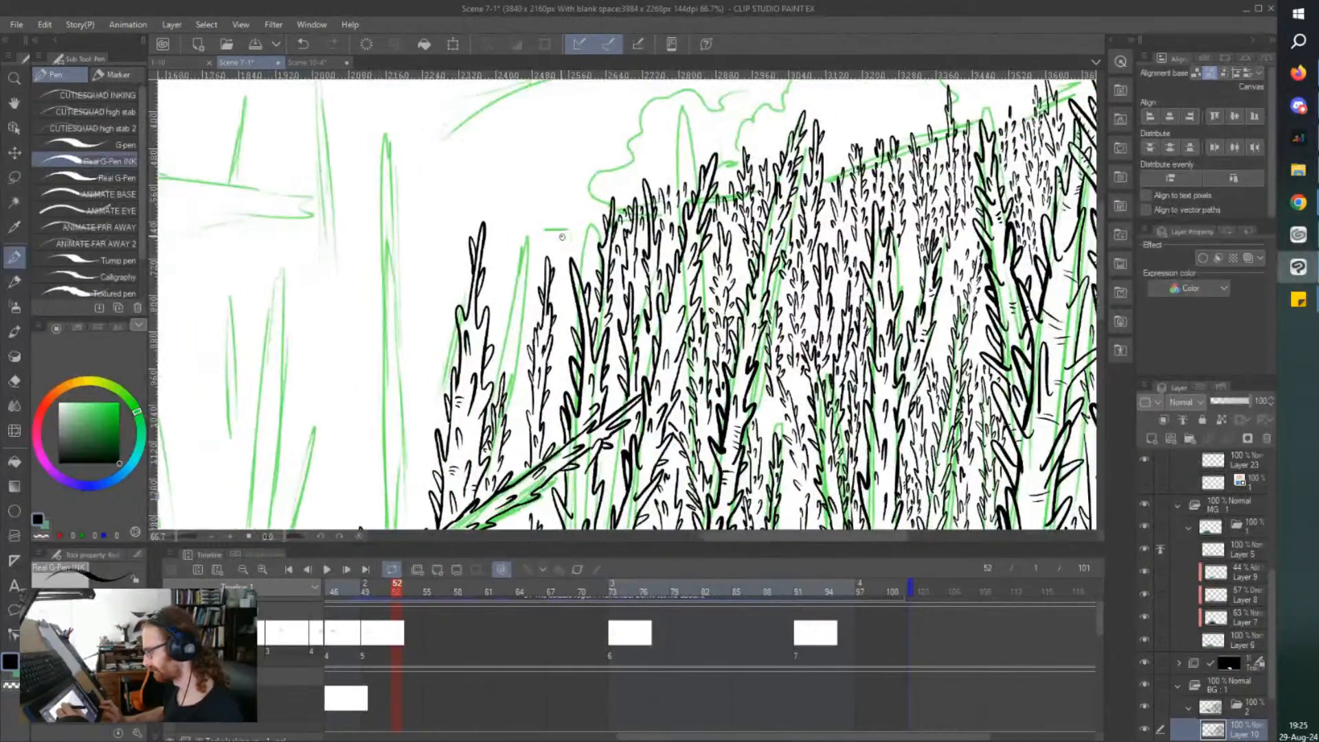
scroll(562, 237, "up", 3)
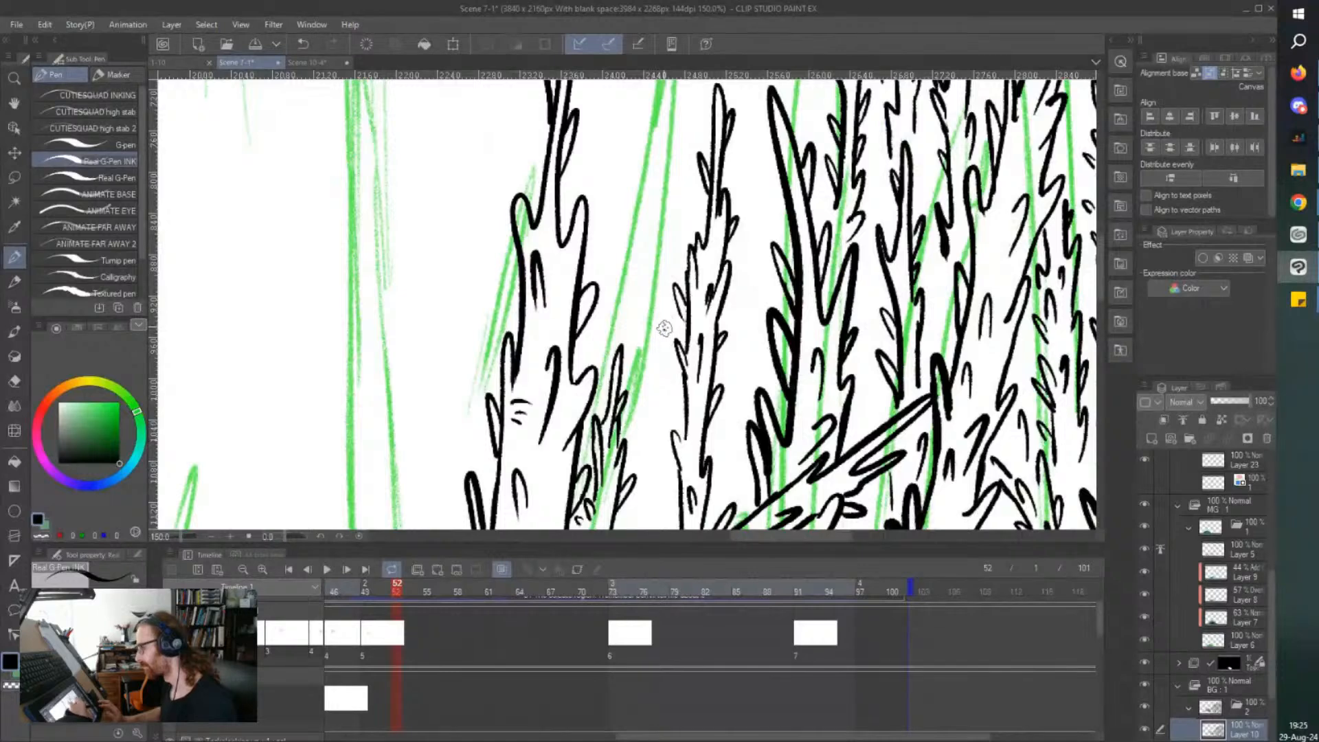
left_click_drag(658, 305, 624, 228)
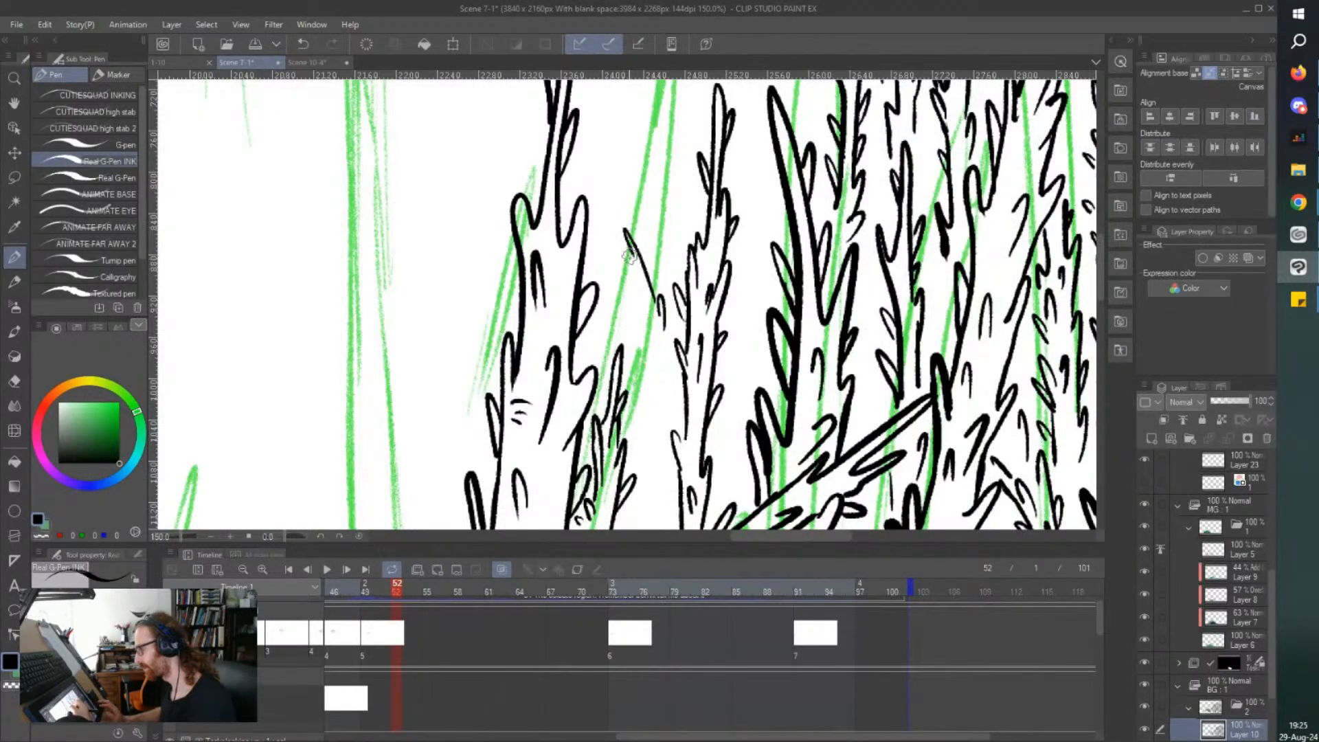
left_click_drag(629, 282, 673, 415)
mouse_move(646, 313)
left_mouse_down()
mouse_move(595, 242)
mouse_move(592, 201)
mouse_move(627, 237)
mouse_move(641, 317)
left_mouse_up()
left_click_drag(624, 296, 648, 334)
left_click_drag(631, 263, 642, 283)
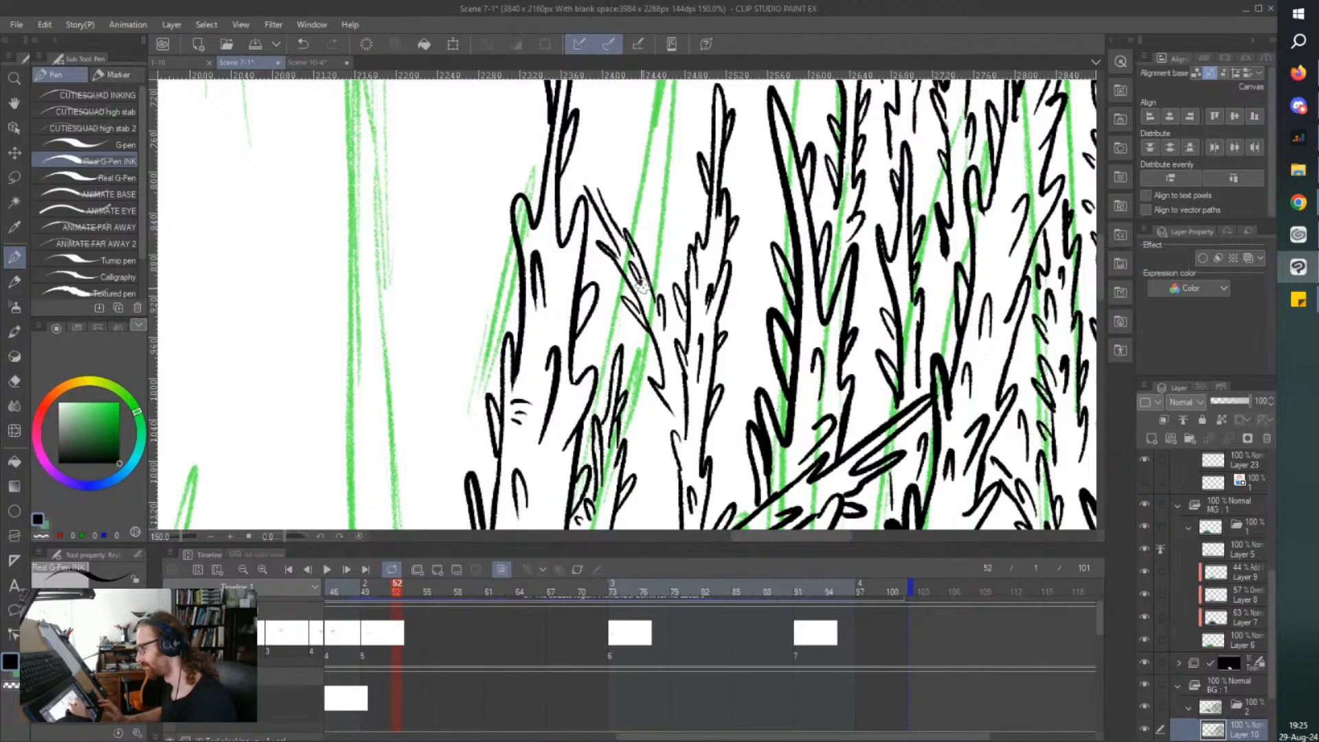
mouse_move(661, 347)
left_mouse_down()
mouse_move(674, 402)
mouse_move(660, 323)
mouse_move(694, 415)
mouse_move(675, 371)
mouse_move(683, 405)
left_mouse_up()
left_click_drag(647, 353, 662, 373)
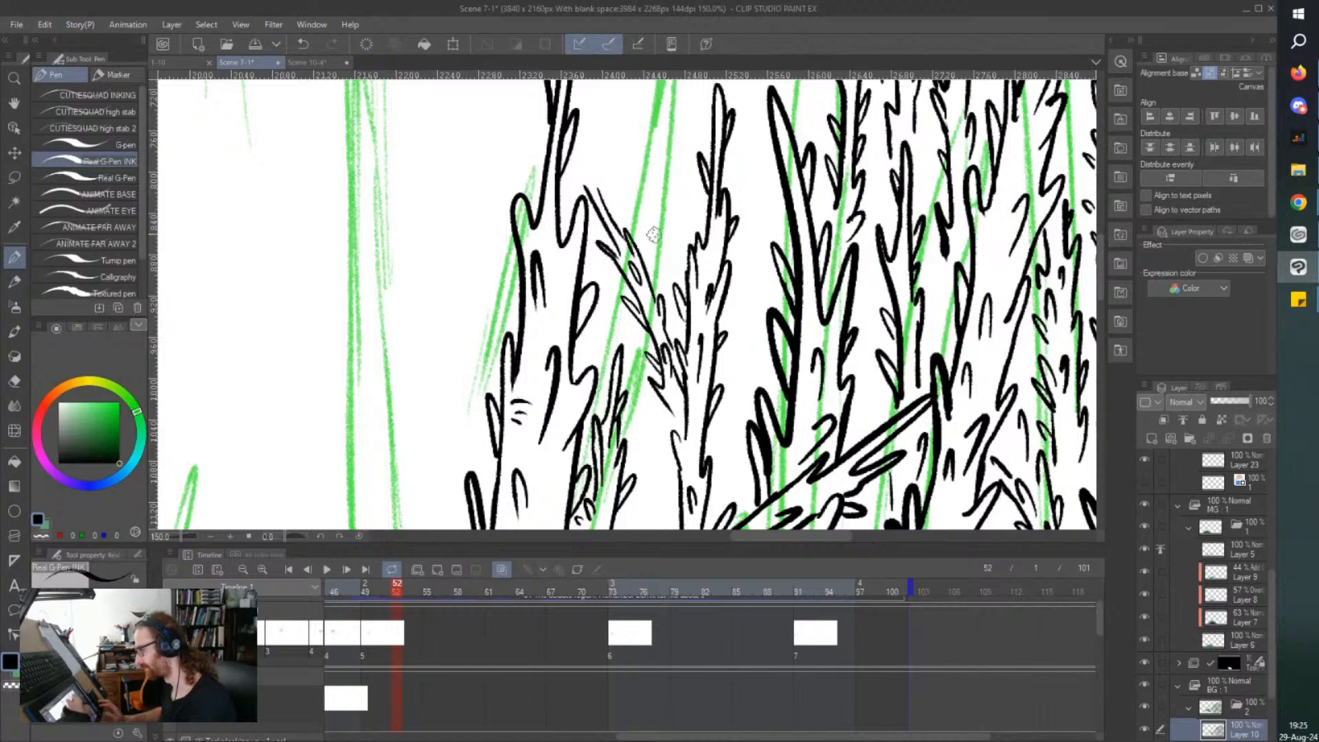
left_click_drag(646, 248, 645, 266)
mouse_move(607, 192)
left_mouse_down()
mouse_move(609, 214)
mouse_move(585, 216)
left_mouse_up()
scroll(430, 183, "up", 3)
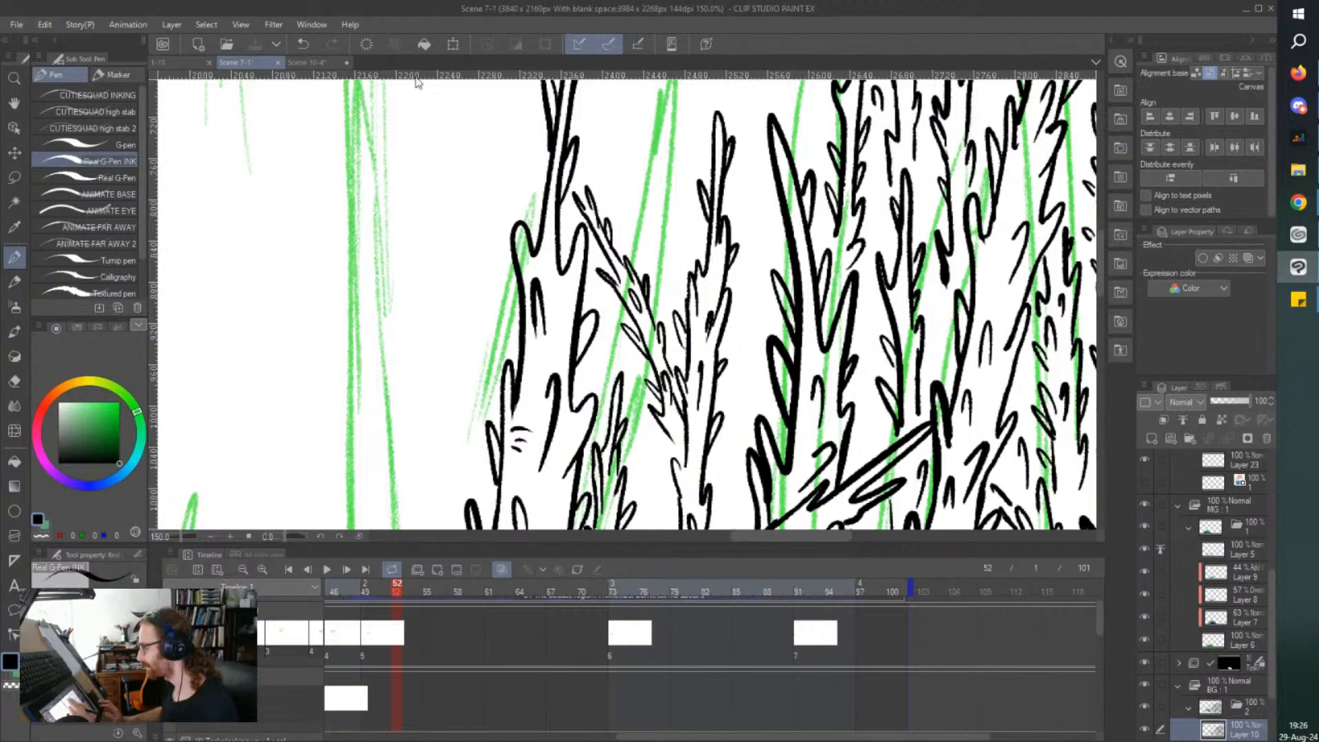
Add short thorn strokes beside the slim tree's lower trunk, just above the fallen trunk.
key("ctrl+minus")
key("ctrl+plus")
key("ctrl+plus")
left_click_drag(699, 416, 668, 347)
left_click_drag(716, 446, 712, 436)
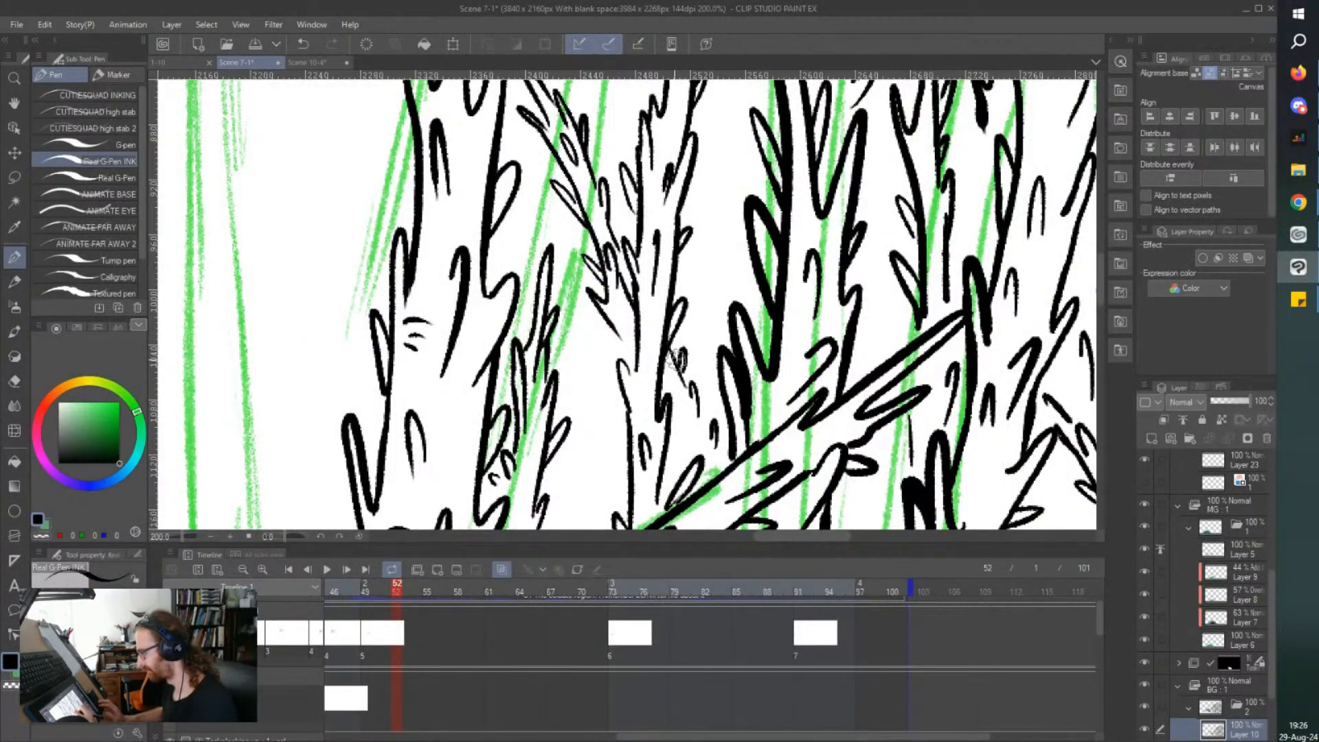
key("ctrl+minus")
key("ctrl+minus")
key("ctrl+minus")
key("ctrl+minus")
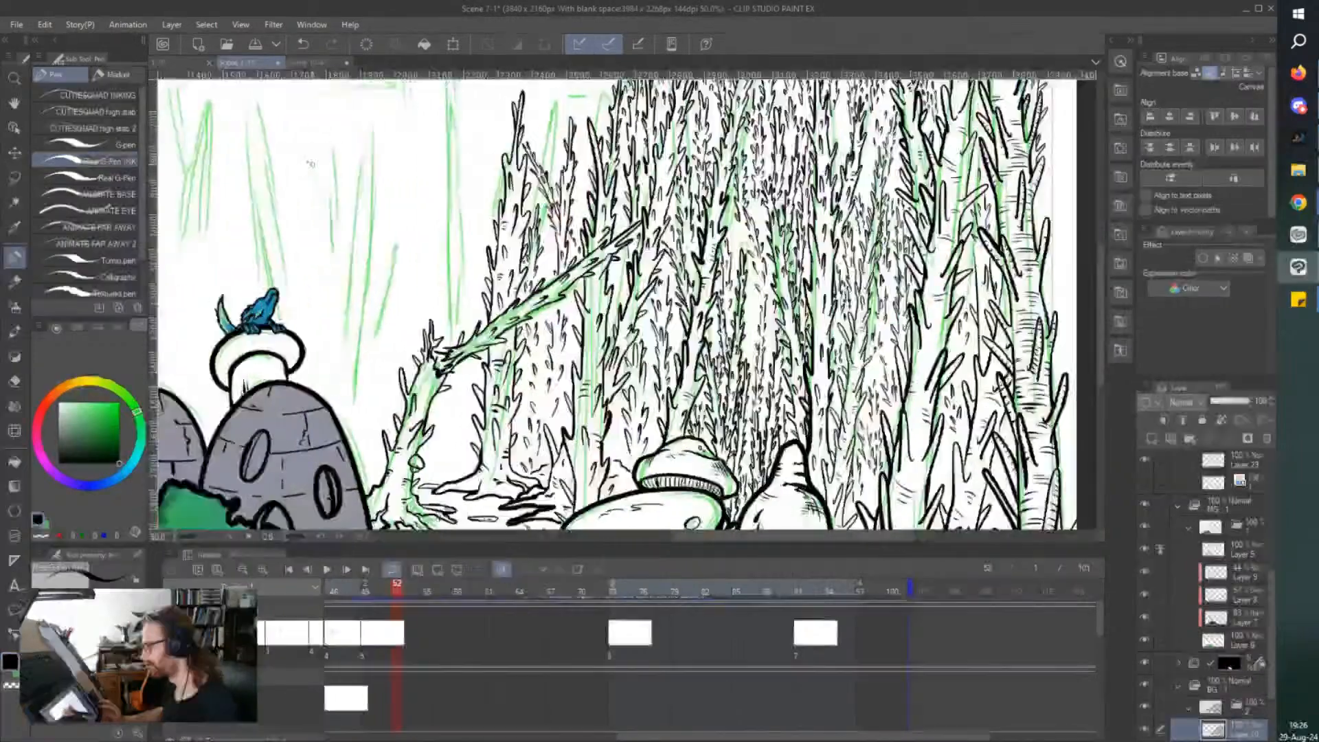
Ink a narrow thorny treetop between the slim tree and the dense cluster's outermost tree, and save the file.
mouse_move(310, 164)
left_mouse_down()
mouse_move(409, 163)
mouse_move(427, 179)
mouse_move(417, 300)
left_mouse_up()
key("ctrl+plus")
key("ctrl+plus")
key("ctrl+plus")
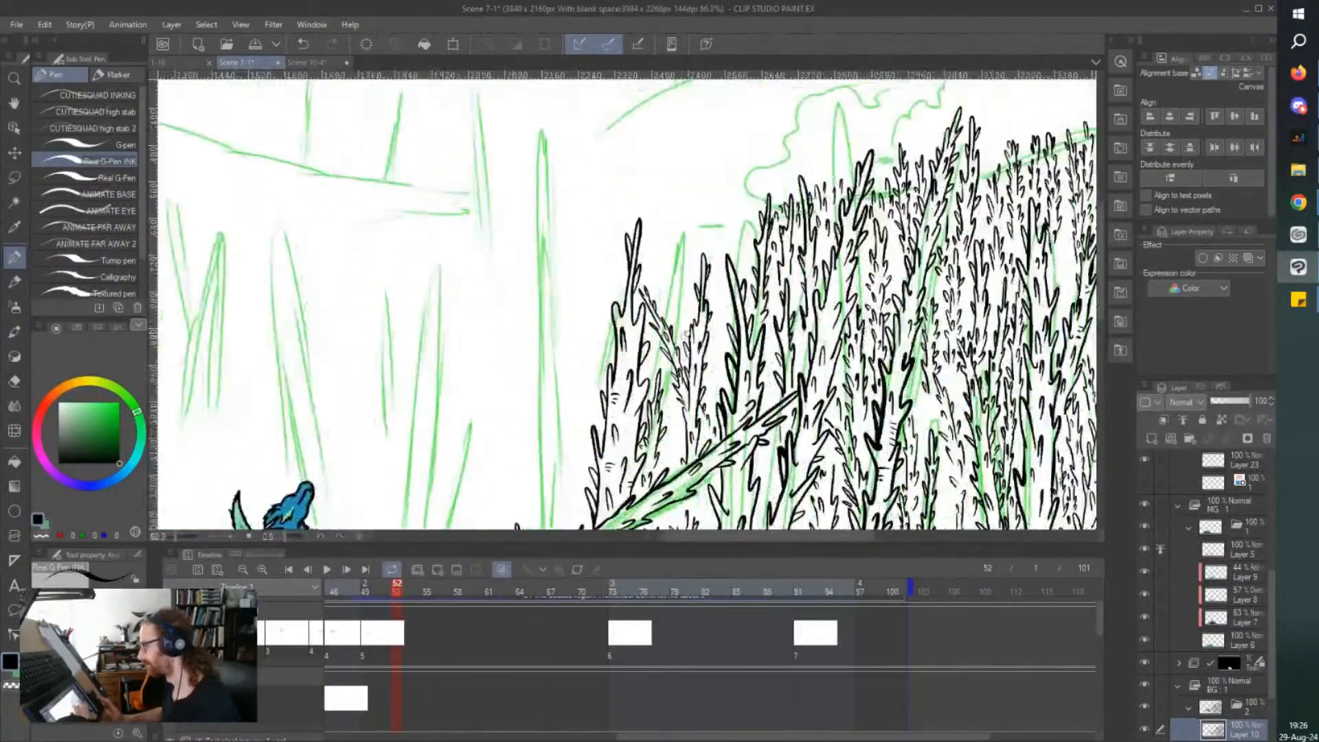
left_click_drag(716, 376, 729, 450)
mouse_move(734, 389)
left_mouse_down()
mouse_move(722, 256)
mouse_move(734, 280)
mouse_move(747, 223)
mouse_move(738, 321)
left_mouse_up()
key("ctrl+s")
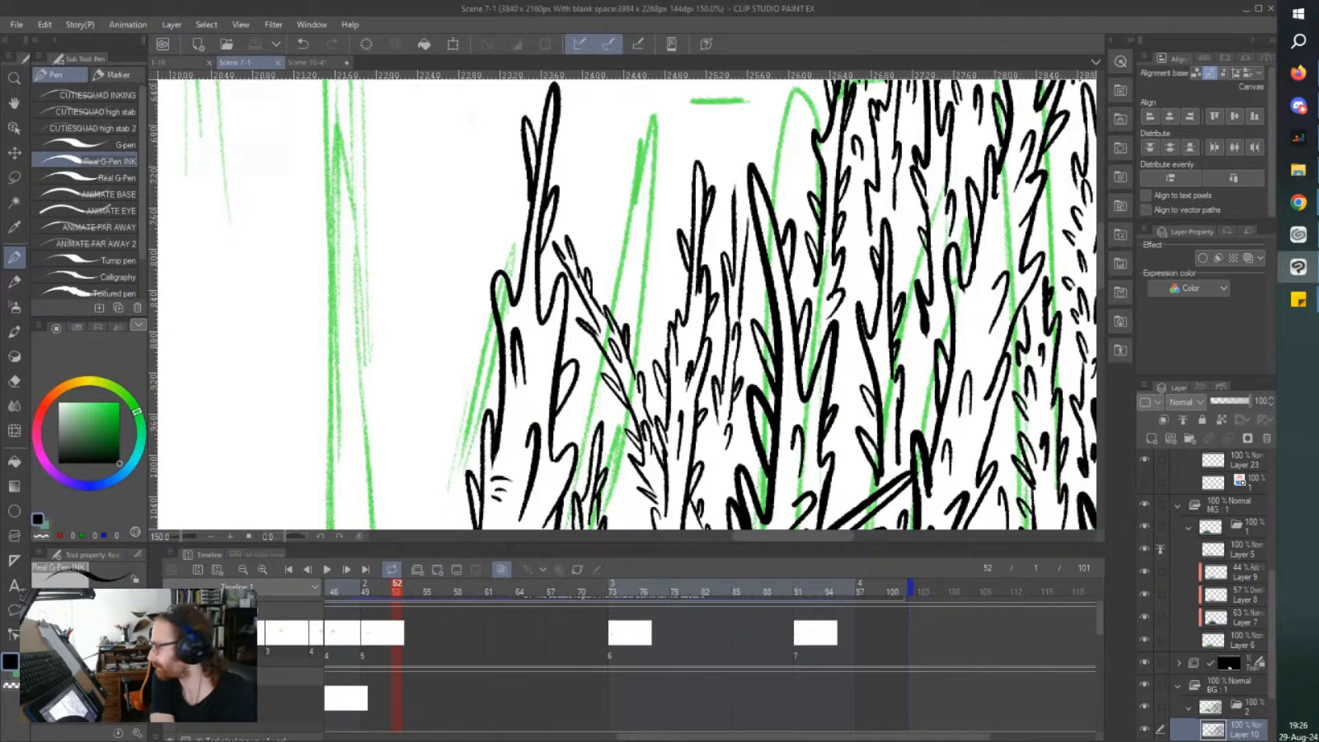
left_click(1298, 169)
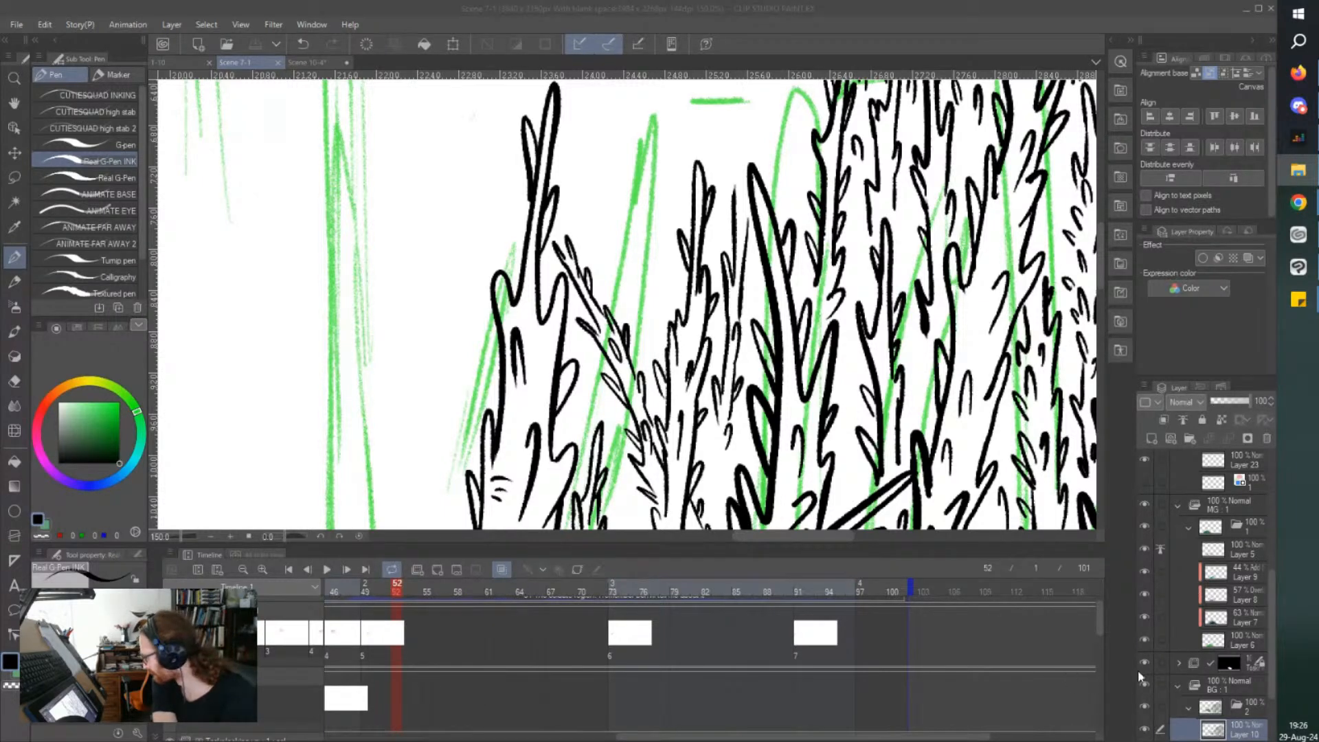
left_click(1223, 608)
scroll(1227, 606, "up", 5)
scroll(1227, 605, "down", 5)
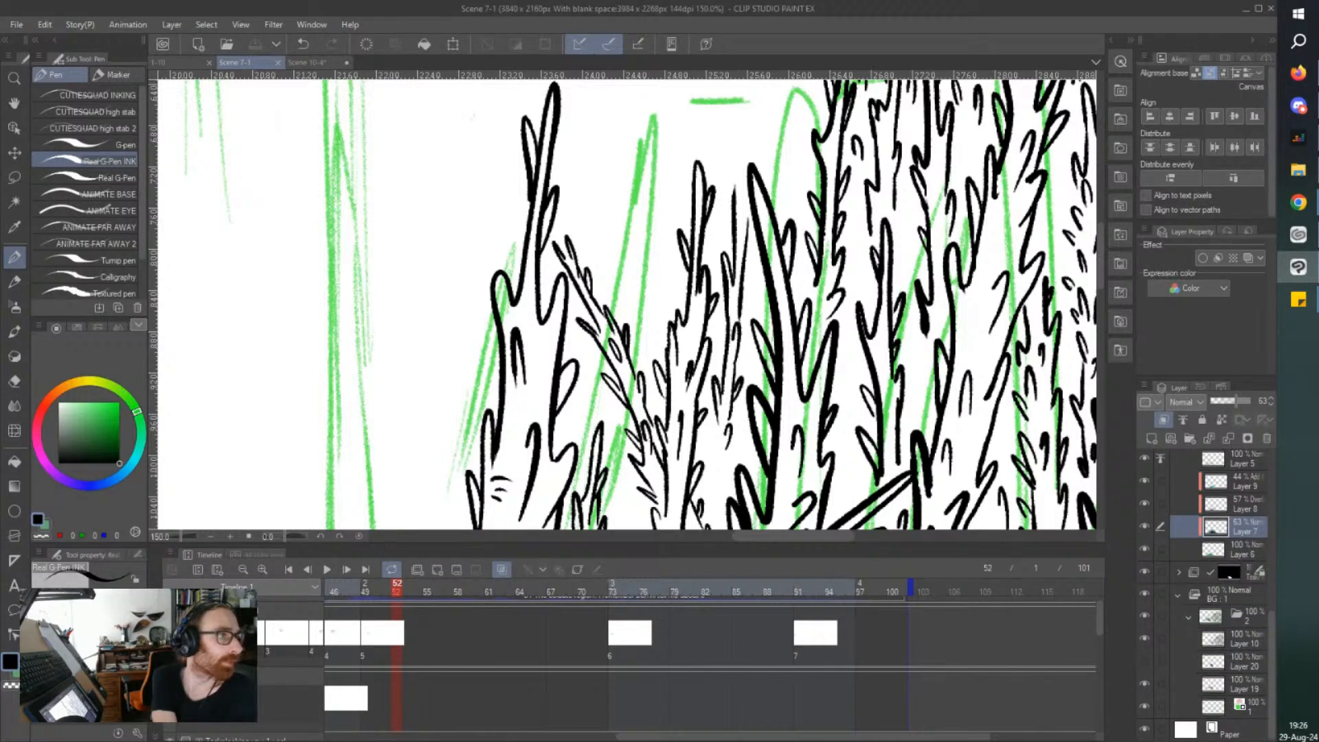
Open the comic page Life On Cora #5_008.png in the image viewer, examine its forest panel from the distant hills to the foreground, and close it.
key("alt+Tab")
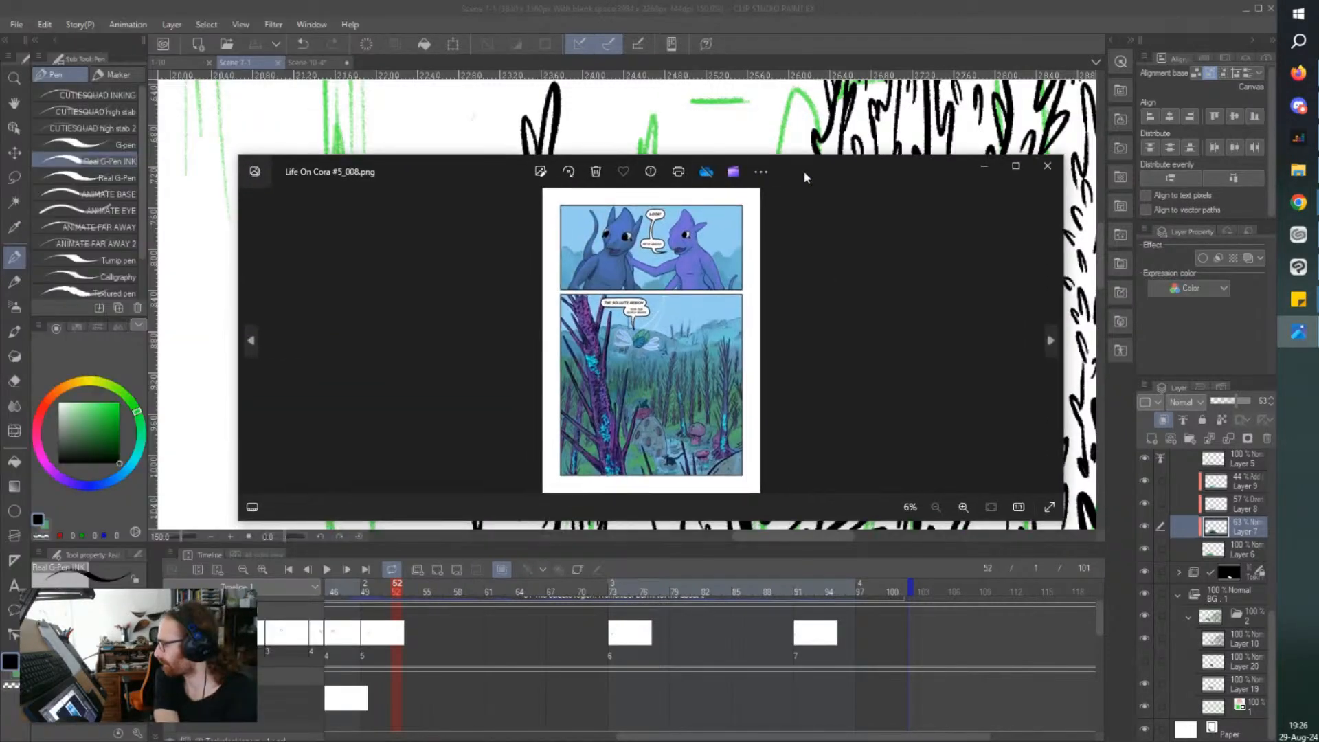
double_click(881, 176)
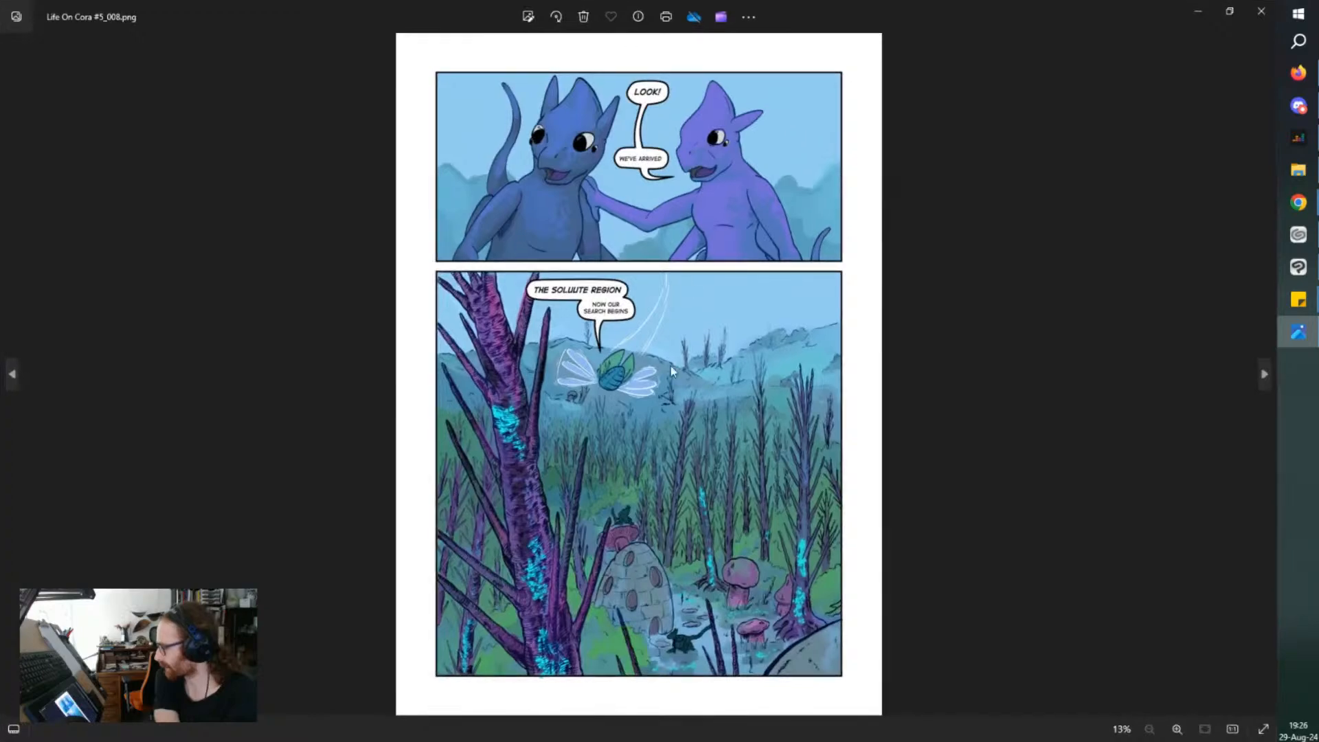
scroll(689, 281, "up", 5)
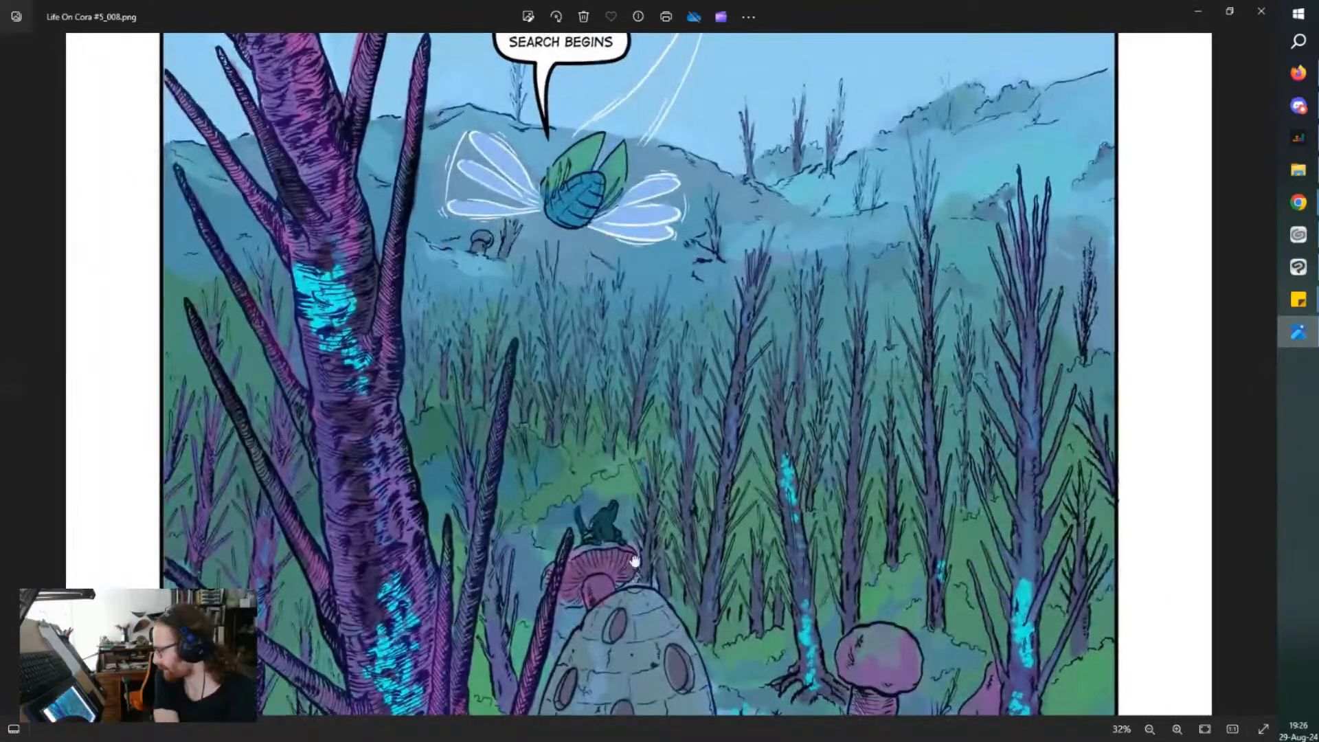
left_click_drag(634, 560, 598, 333)
left_click_drag(698, 212, 799, 440)
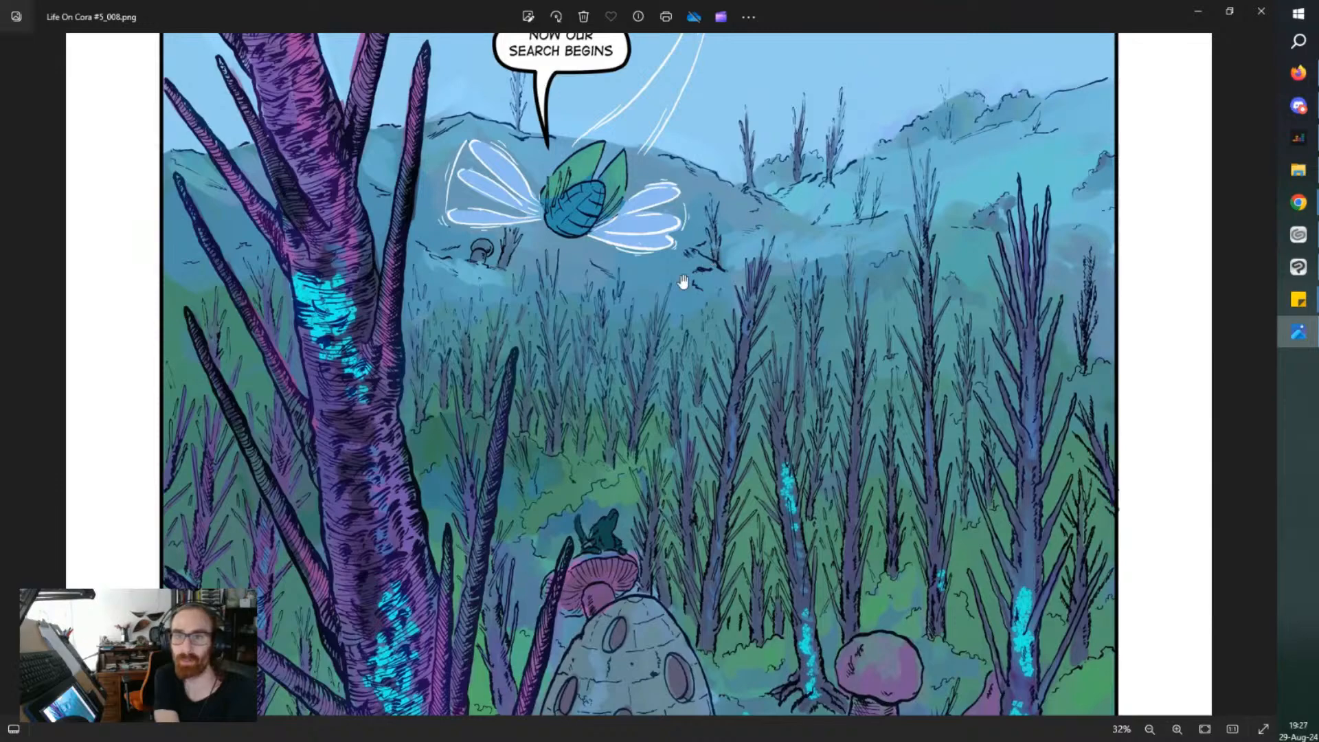
left_click_drag(833, 287, 834, 426)
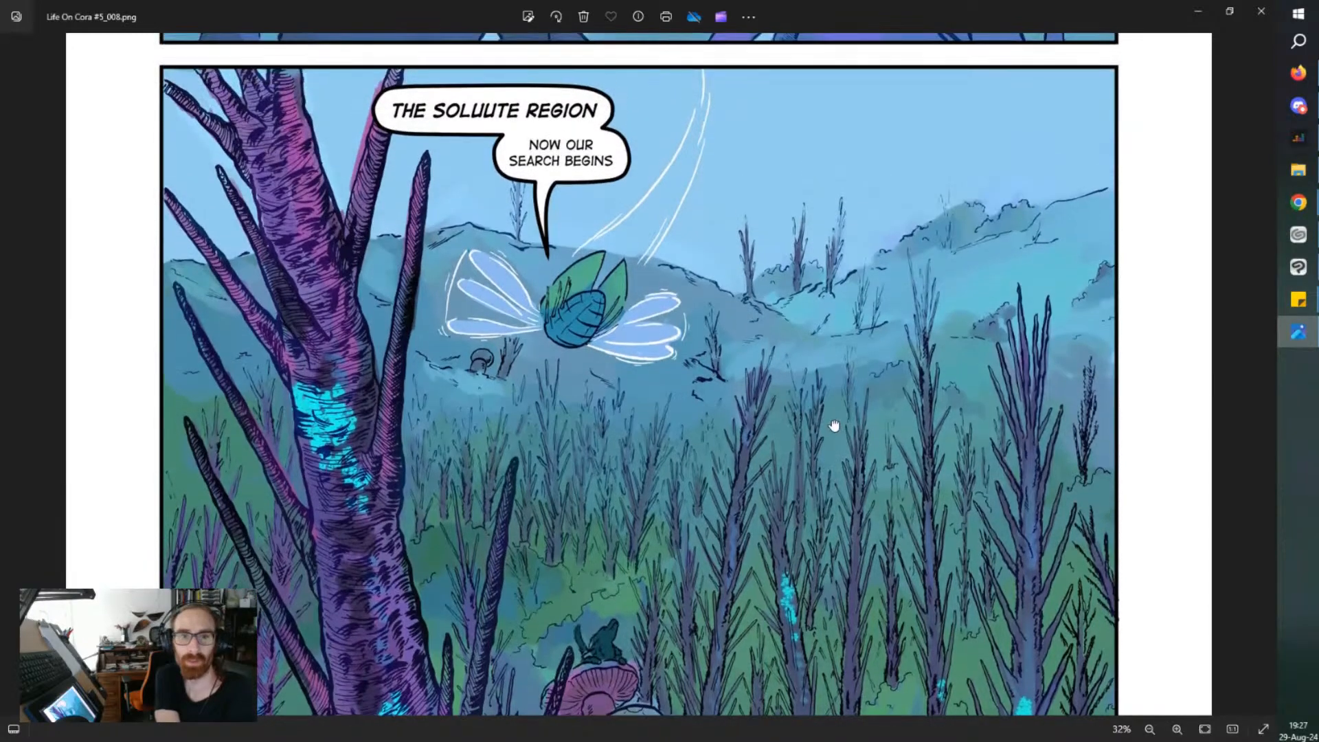
left_click_drag(854, 560, 843, 495)
left_click_drag(831, 621, 790, 494)
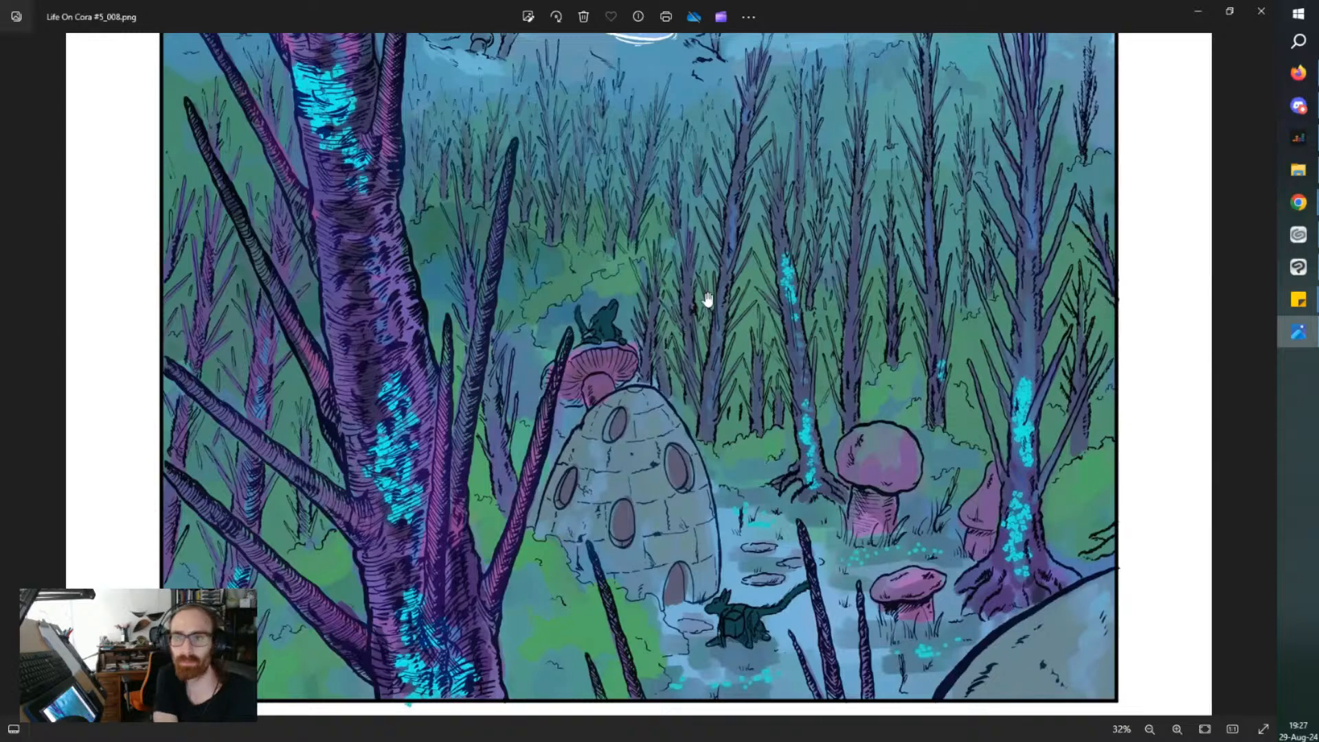
left_click_drag(688, 306, 697, 440)
left_click_drag(705, 211, 705, 302)
left_click(1268, 19)
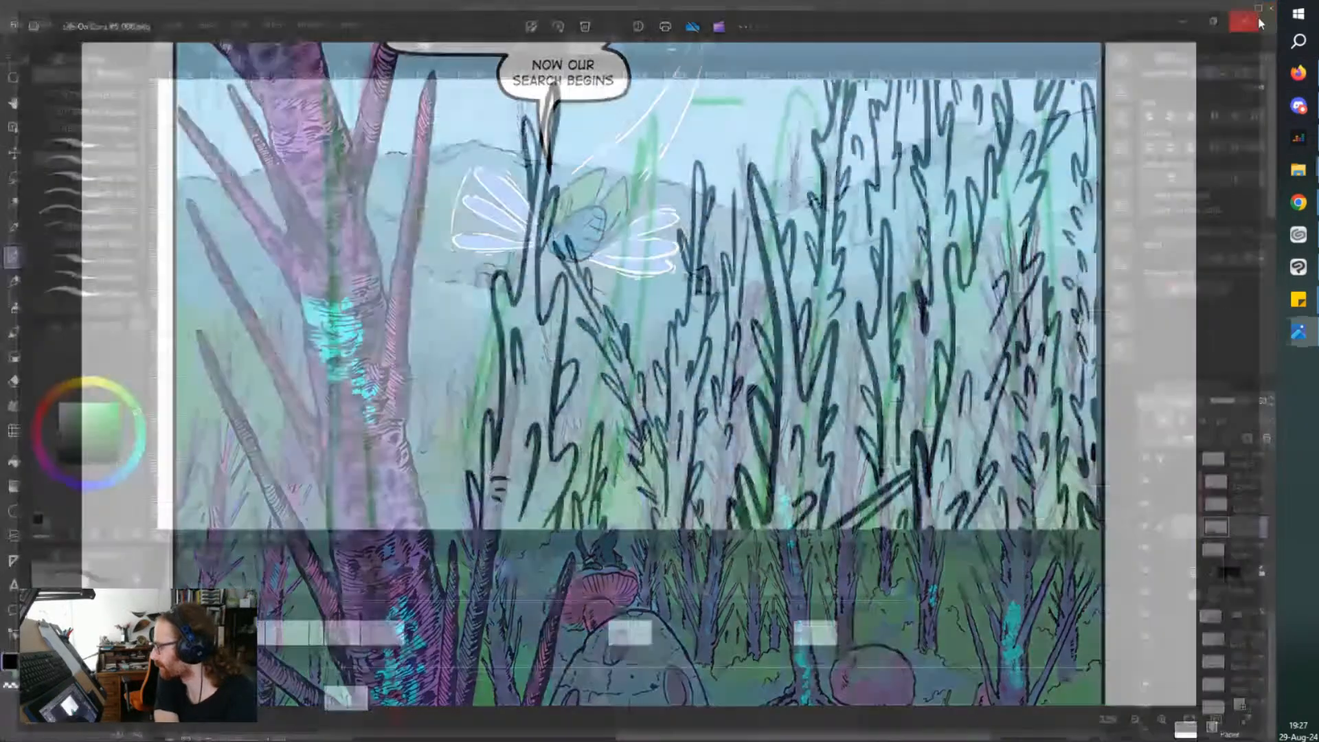
scroll(694, 223, "down", 5)
scroll(778, 165, "up", 2)
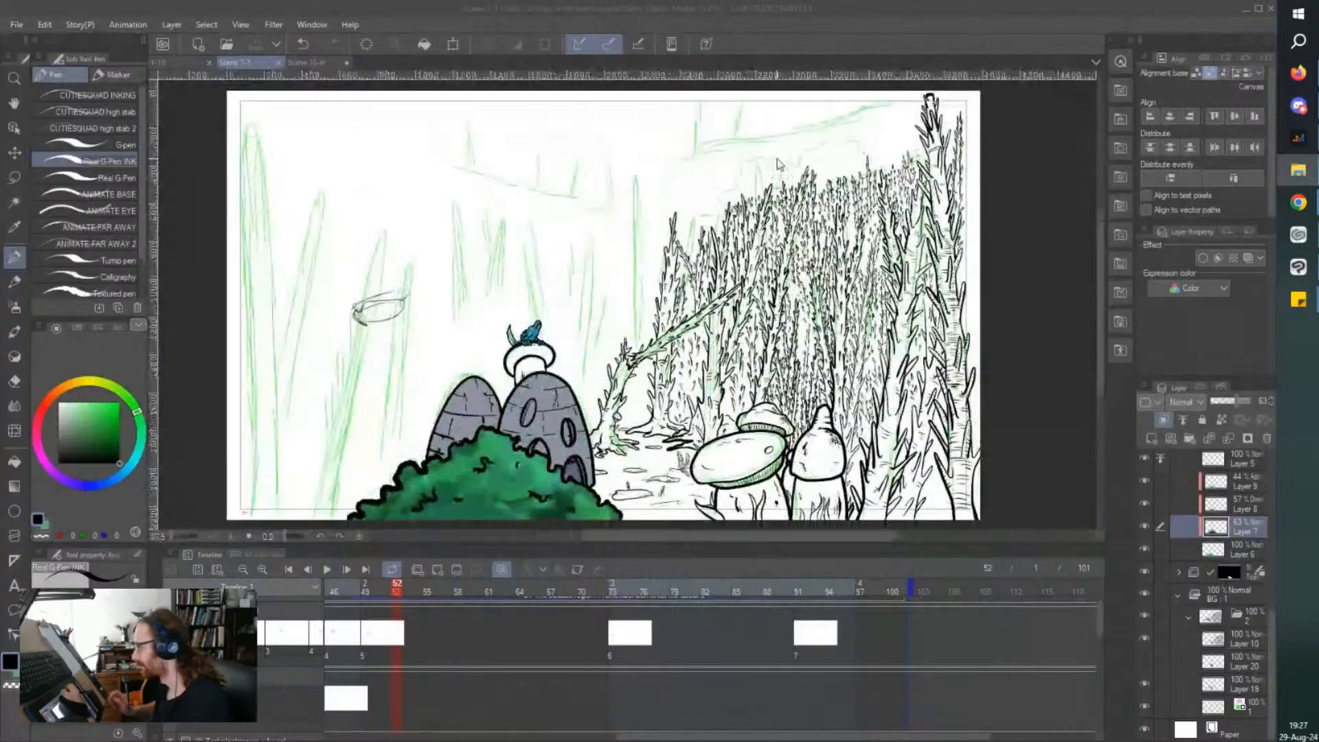
scroll(698, 235, "up", 4)
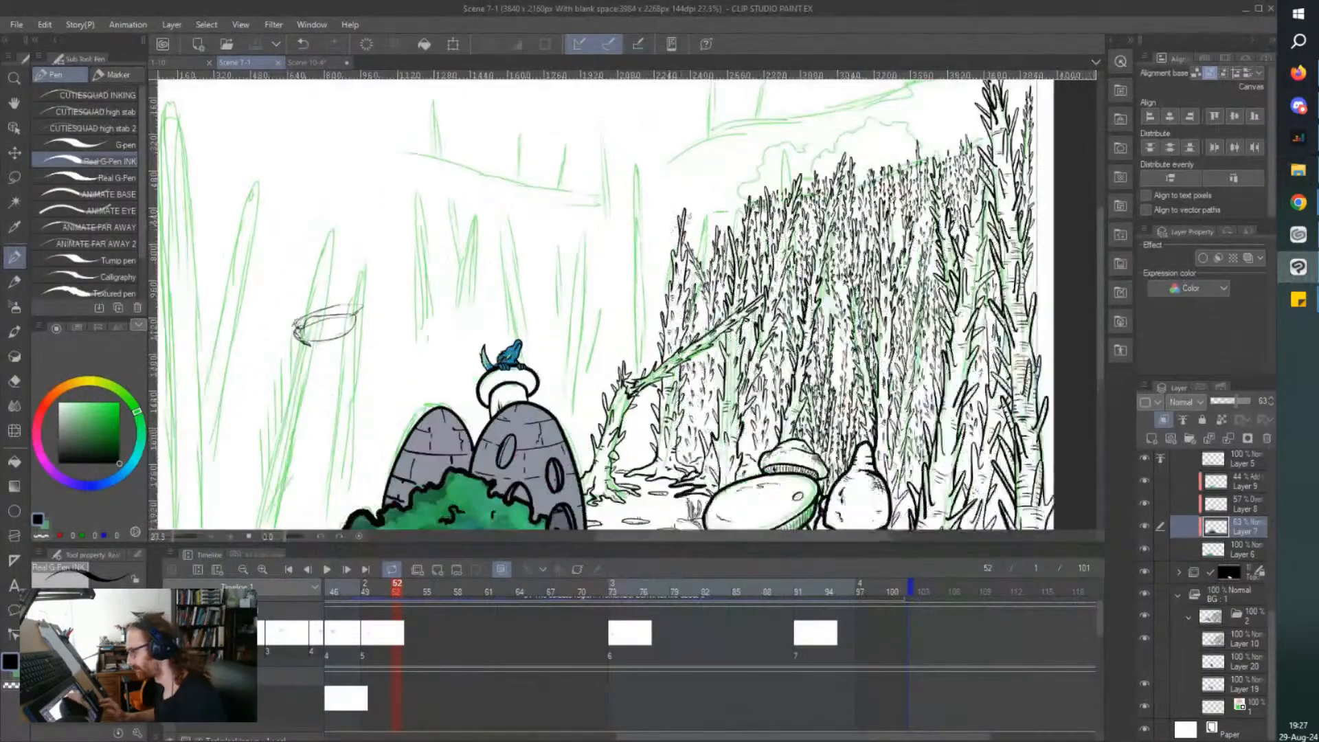
left_click_drag(742, 303, 738, 320)
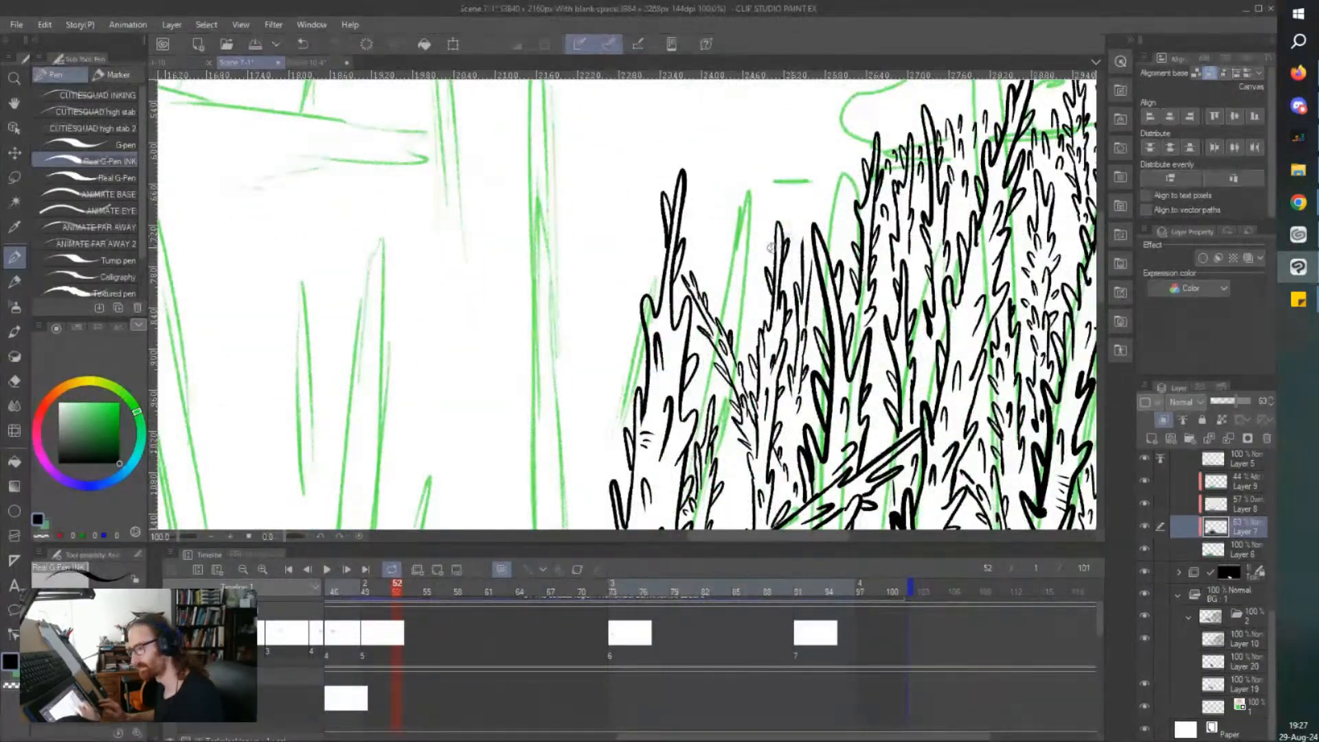
key("e")
key("p")
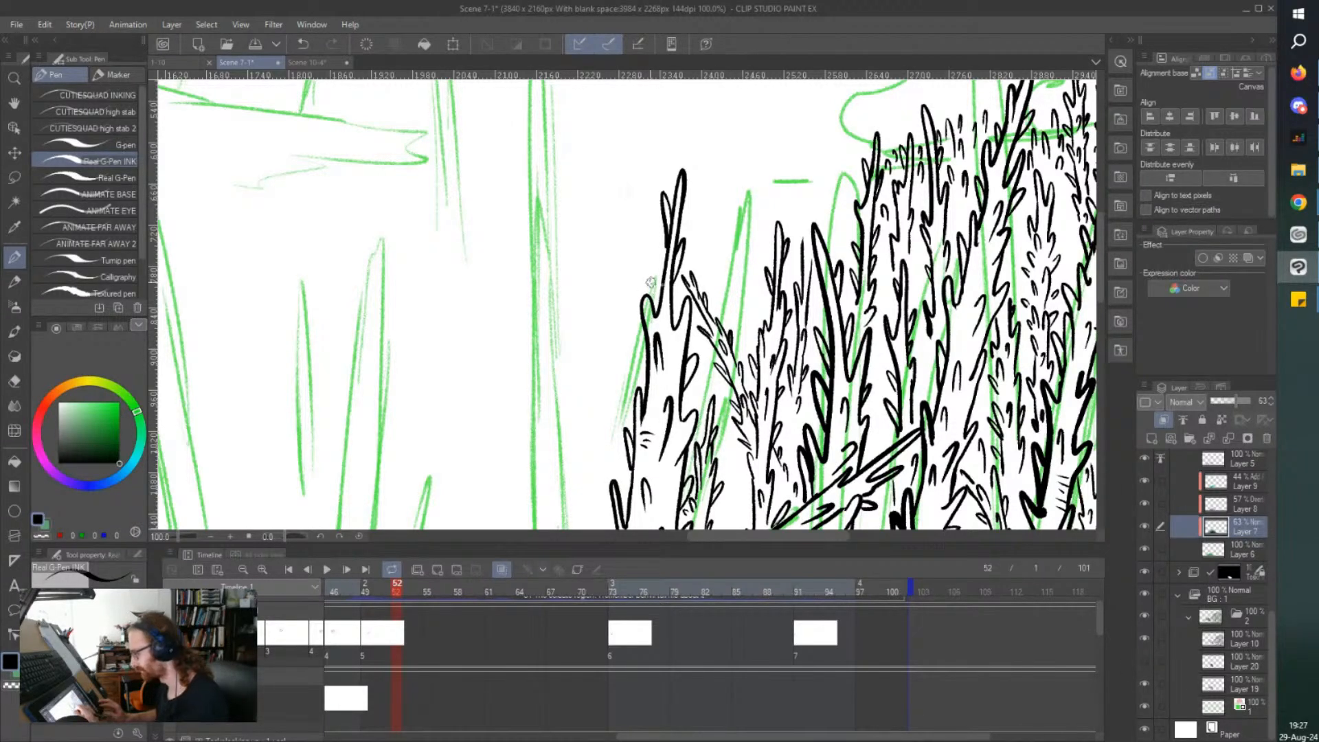
Ink a narrow thorny treetop on Layer 10 along the green guide between the slim tree and the dense cluster's edge.
left_click(1214, 646)
scroll(732, 325, "up", 1)
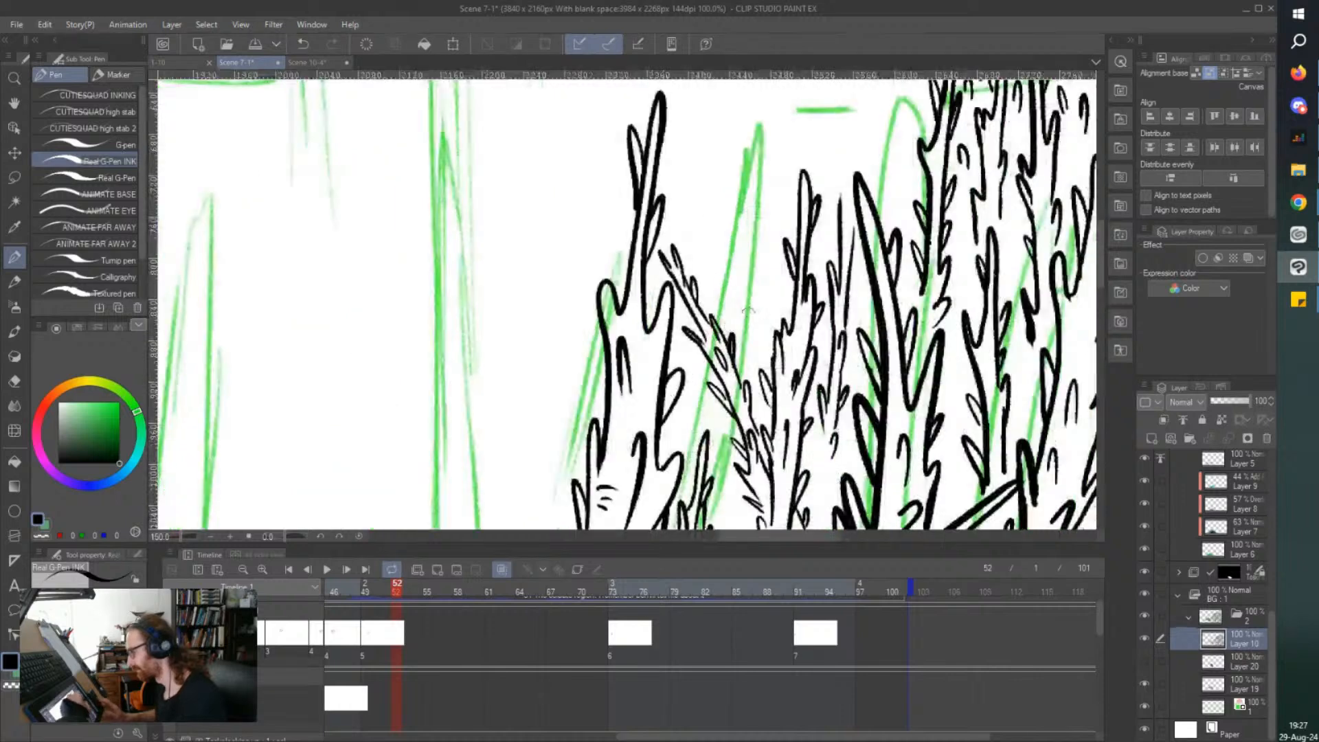
left_click_drag(751, 292, 760, 184)
left_click_drag(727, 225, 734, 251)
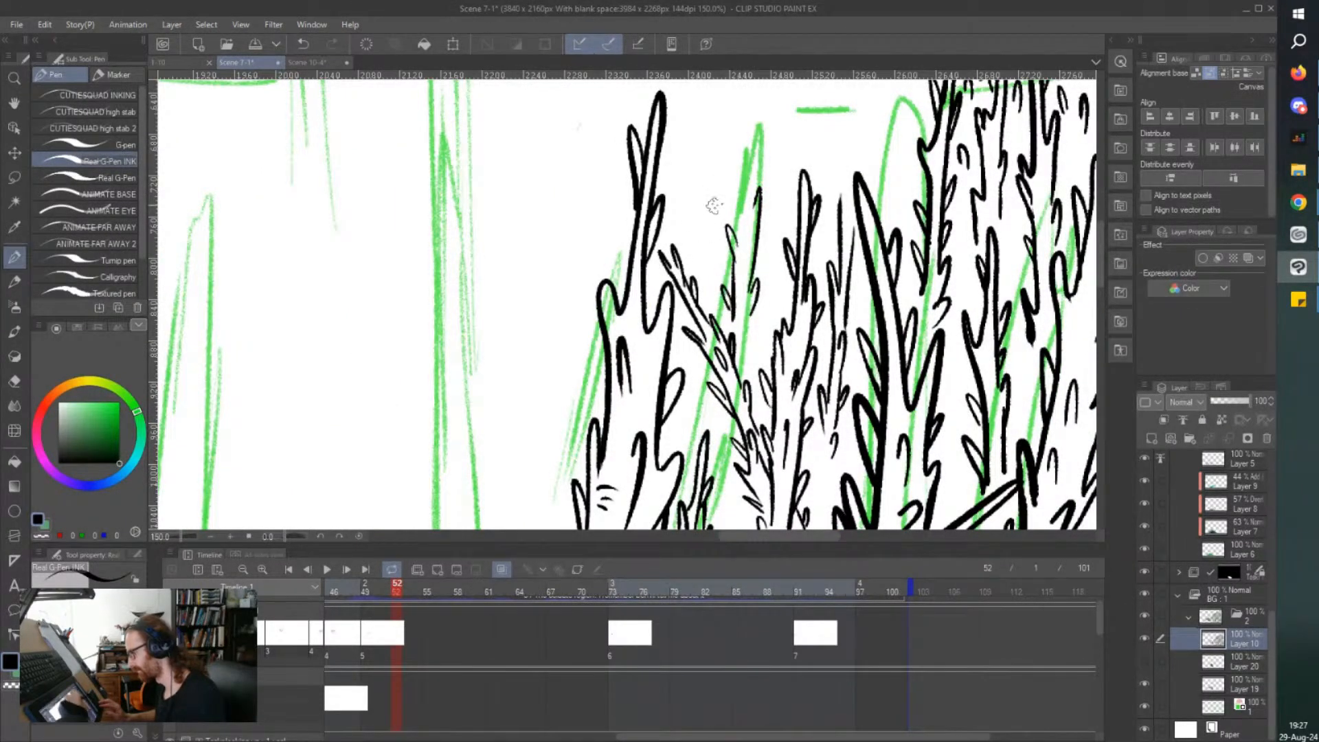
mouse_move(759, 206)
left_mouse_down()
mouse_move(757, 102)
mouse_move(749, 129)
left_mouse_up()
scroll(748, 133, "up", 5)
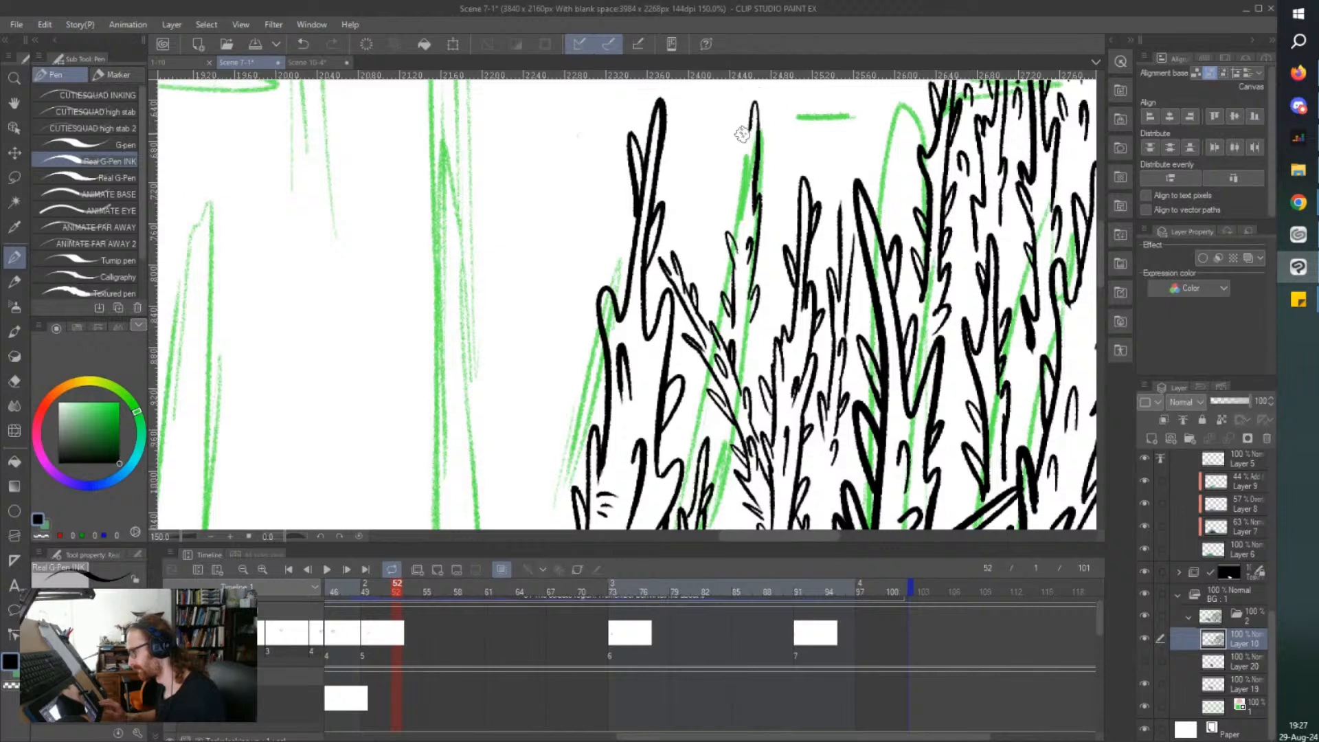
left_click_drag(749, 288, 734, 395)
mouse_move(758, 330)
left_mouse_down()
mouse_move(731, 265)
mouse_move(742, 257)
mouse_move(750, 292)
left_mouse_up()
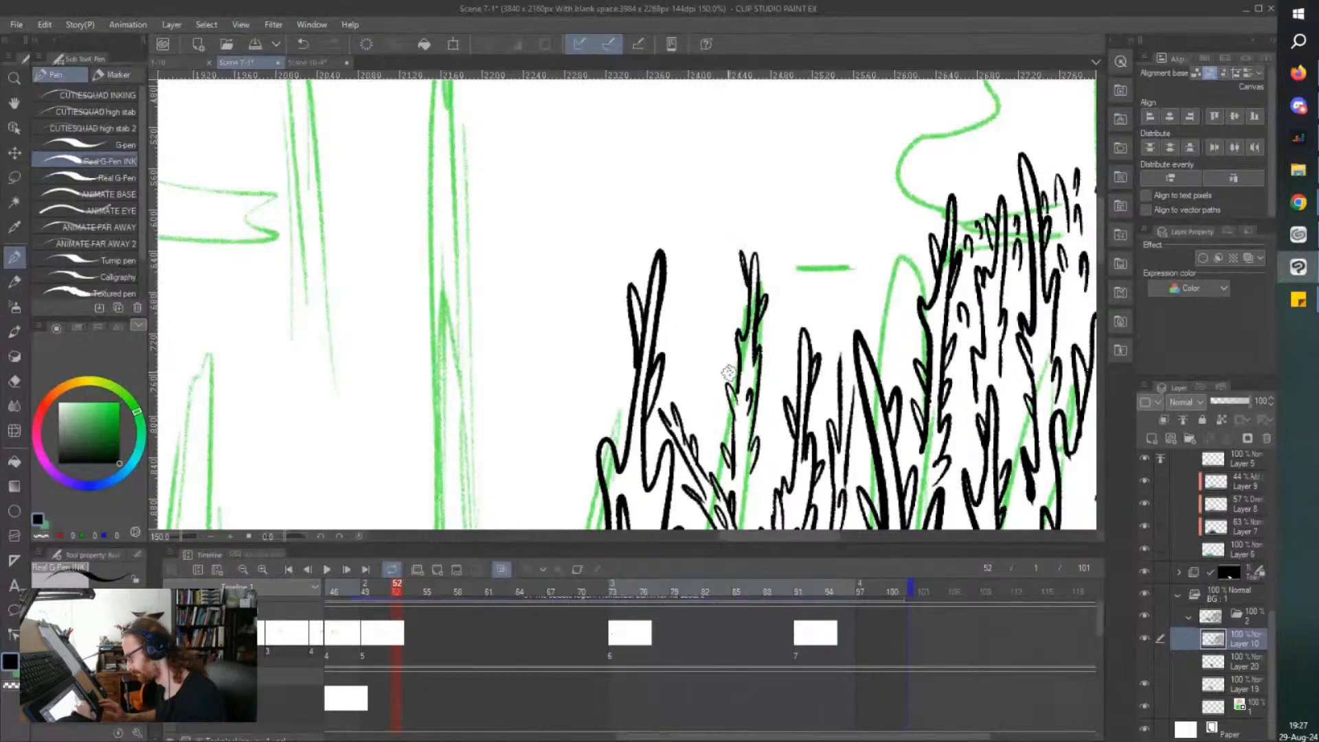
mouse_move(754, 427)
left_mouse_down()
mouse_move(762, 403)
mouse_move(757, 429)
left_mouse_up()
mouse_move(724, 444)
left_mouse_down()
mouse_move(750, 520)
mouse_move(760, 487)
mouse_move(754, 509)
left_mouse_up()
Add short strokes for distant tips and thorns above the treetops at the cluster's outer edge.
left_click_drag(842, 311, 834, 345)
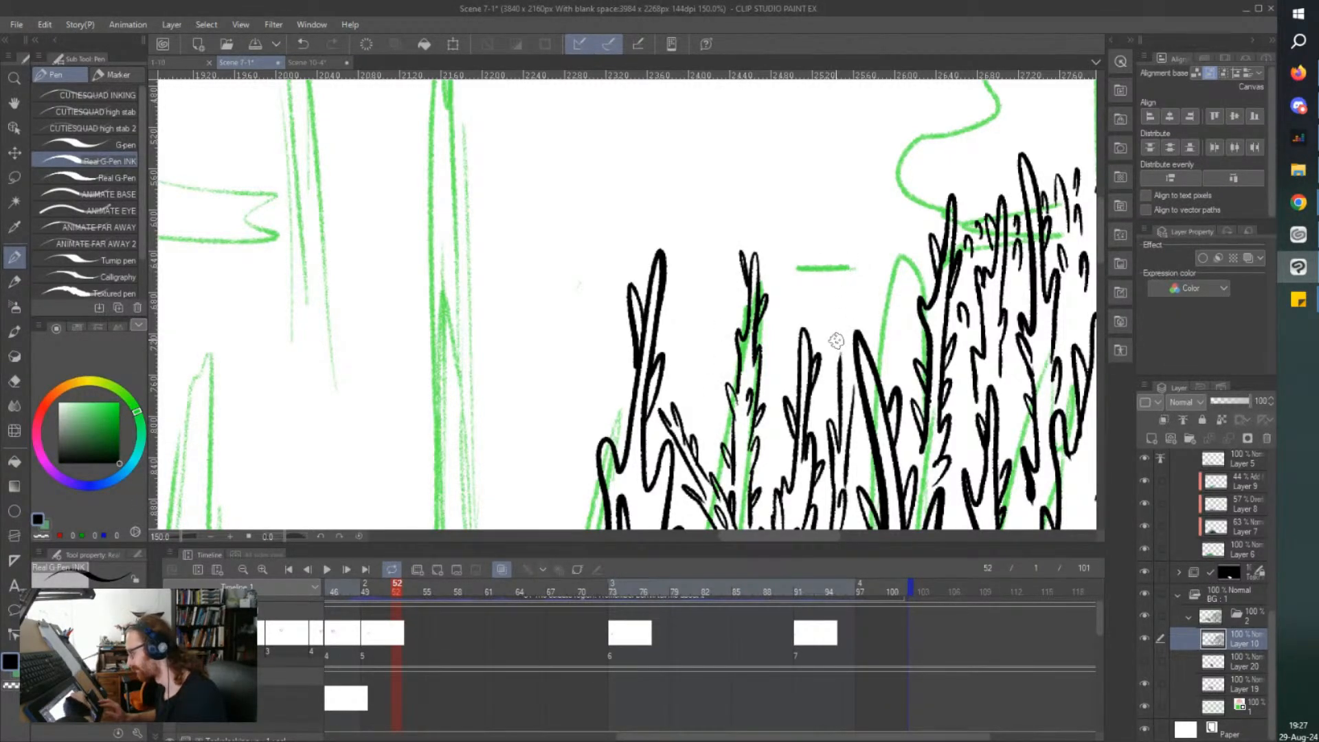
mouse_move(822, 226)
left_mouse_down()
mouse_move(828, 278)
mouse_move(803, 320)
mouse_move(812, 294)
mouse_move(871, 331)
mouse_move(878, 260)
left_mouse_up()
mouse_move(878, 214)
left_mouse_down()
mouse_move(852, 322)
mouse_move(864, 270)
mouse_move(868, 294)
left_mouse_up()
mouse_move(891, 370)
left_mouse_down()
mouse_move(897, 335)
mouse_move(893, 351)
left_mouse_up()
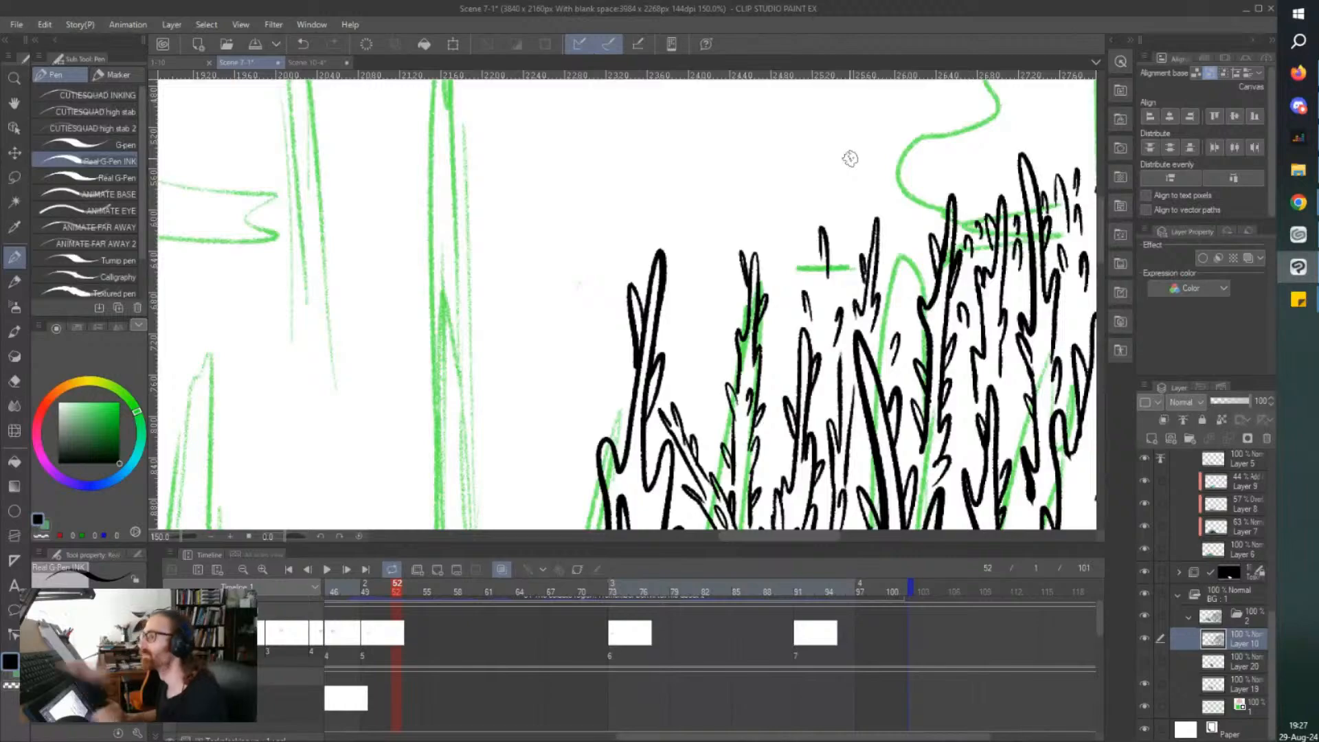
Ink a small thorny tree with spreading roots beneath the fallen trunk beside the slim tree, add a ground line near its roots, and save the file.
scroll(850, 159, "down", 4)
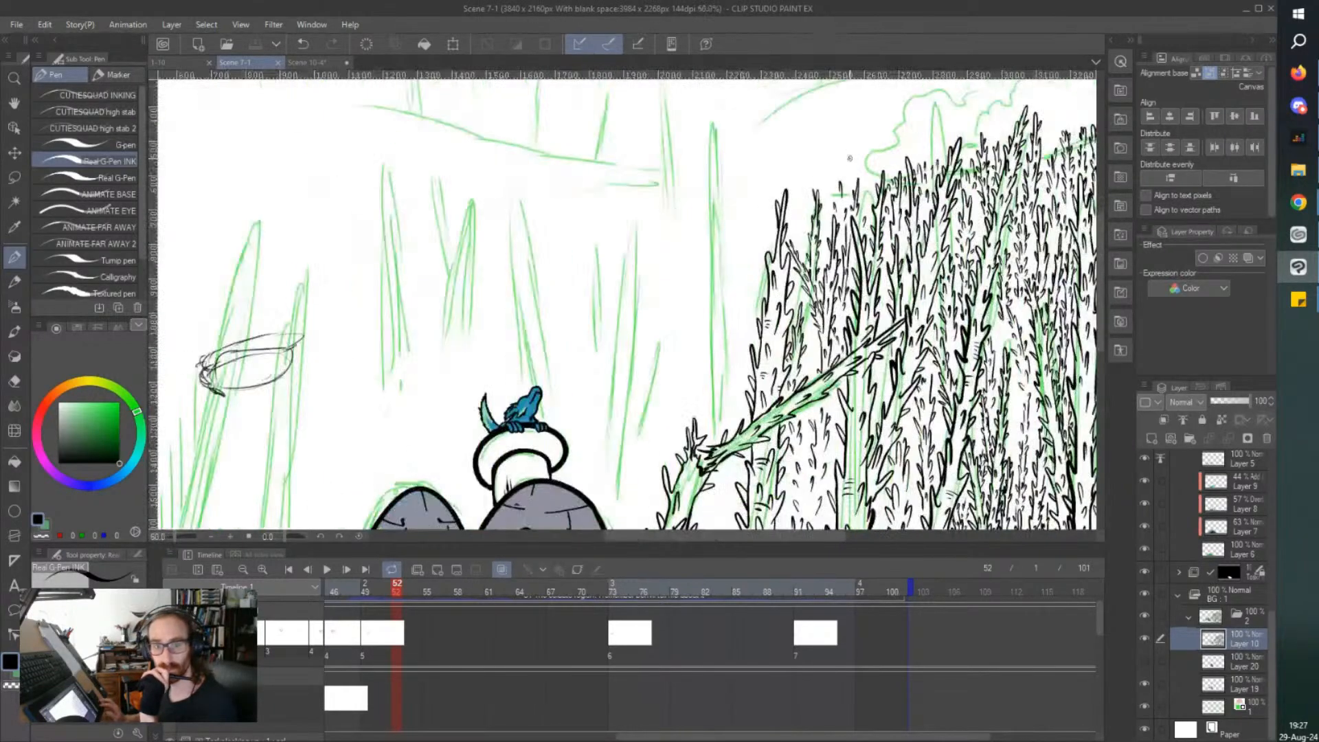
scroll(850, 159, "down", 2)
scroll(670, 428, "up", 3)
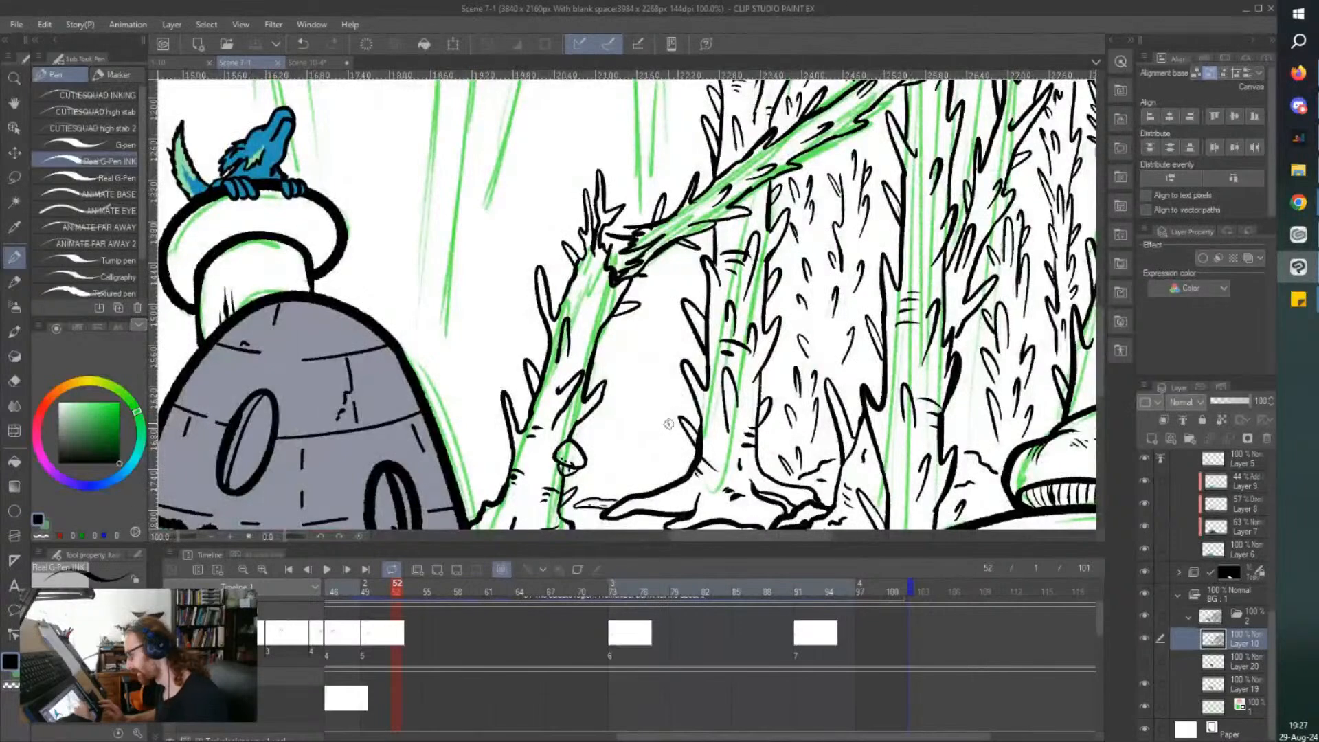
mouse_move(659, 424)
left_mouse_down()
mouse_move(686, 444)
mouse_move(663, 426)
mouse_move(667, 366)
left_mouse_up()
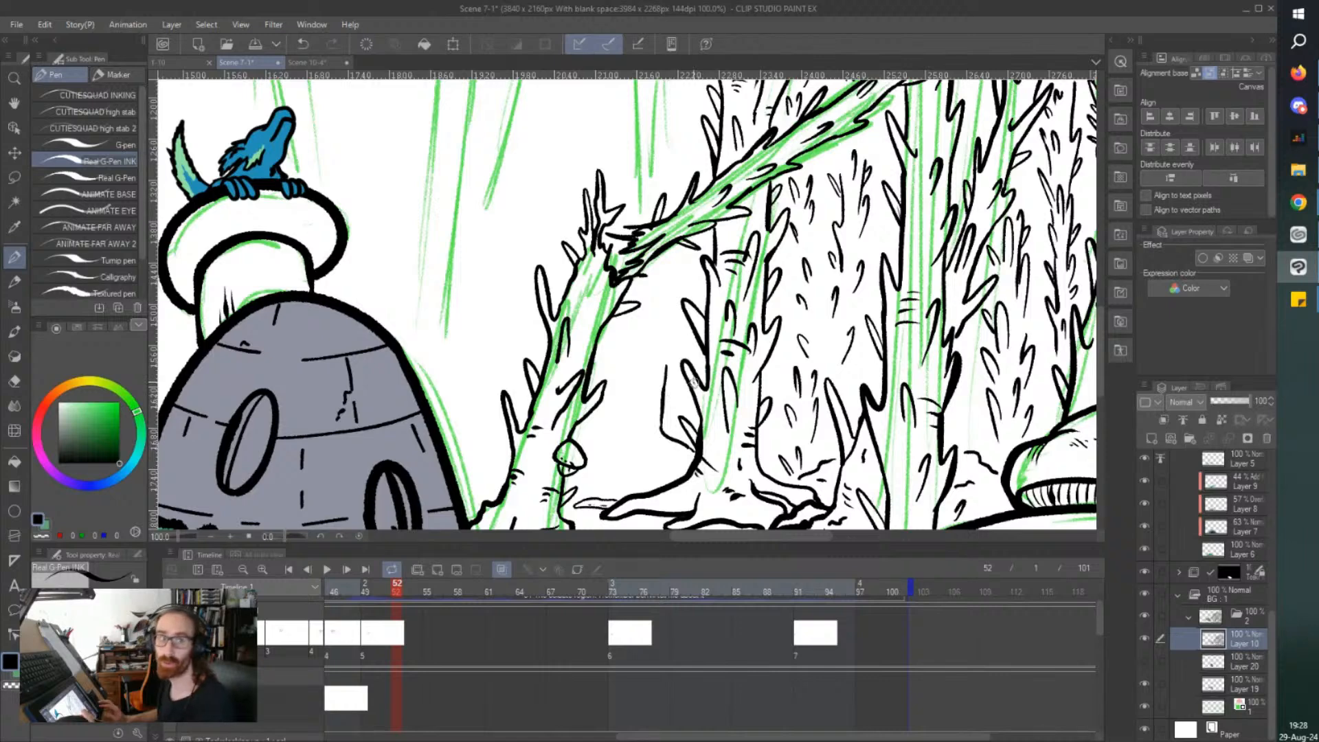
left_click_drag(666, 378, 674, 337)
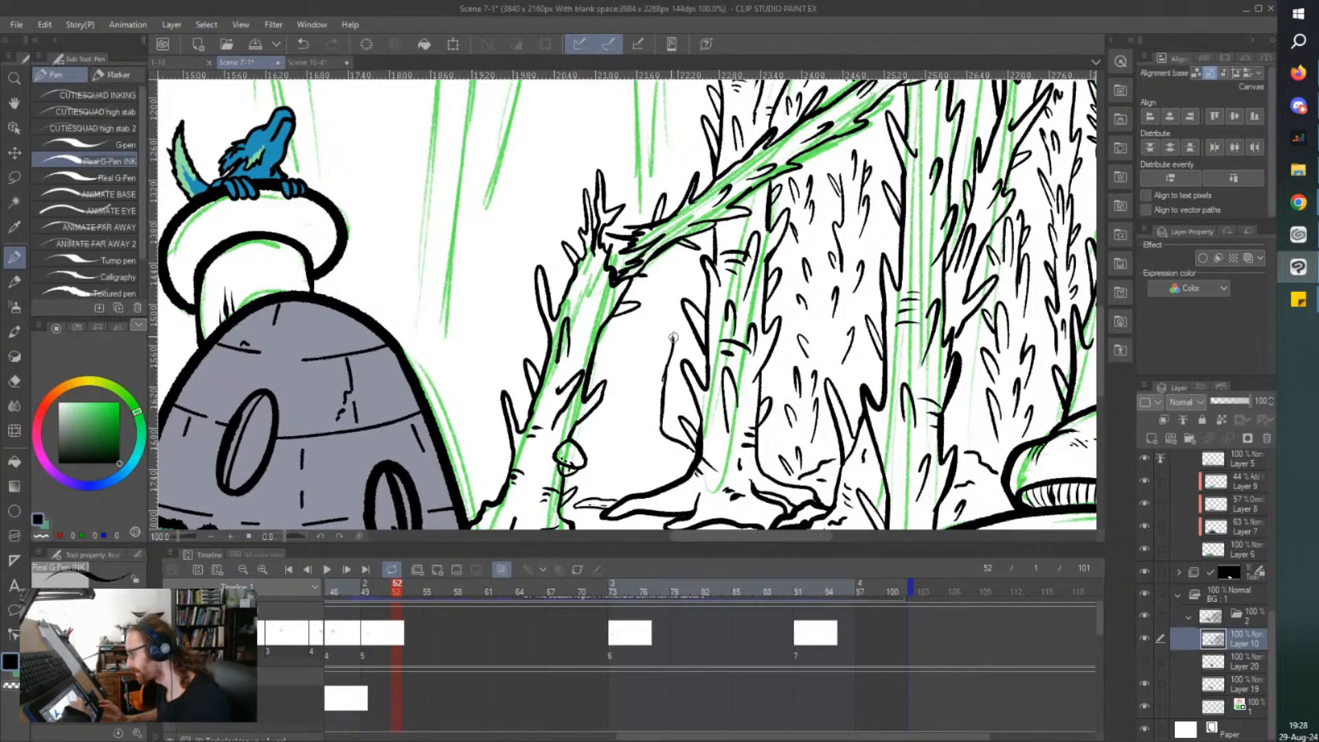
mouse_move(657, 283)
left_mouse_down()
mouse_move(640, 435)
mouse_move(608, 453)
mouse_move(612, 470)
mouse_move(640, 455)
mouse_move(629, 481)
mouse_move(671, 458)
left_mouse_up()
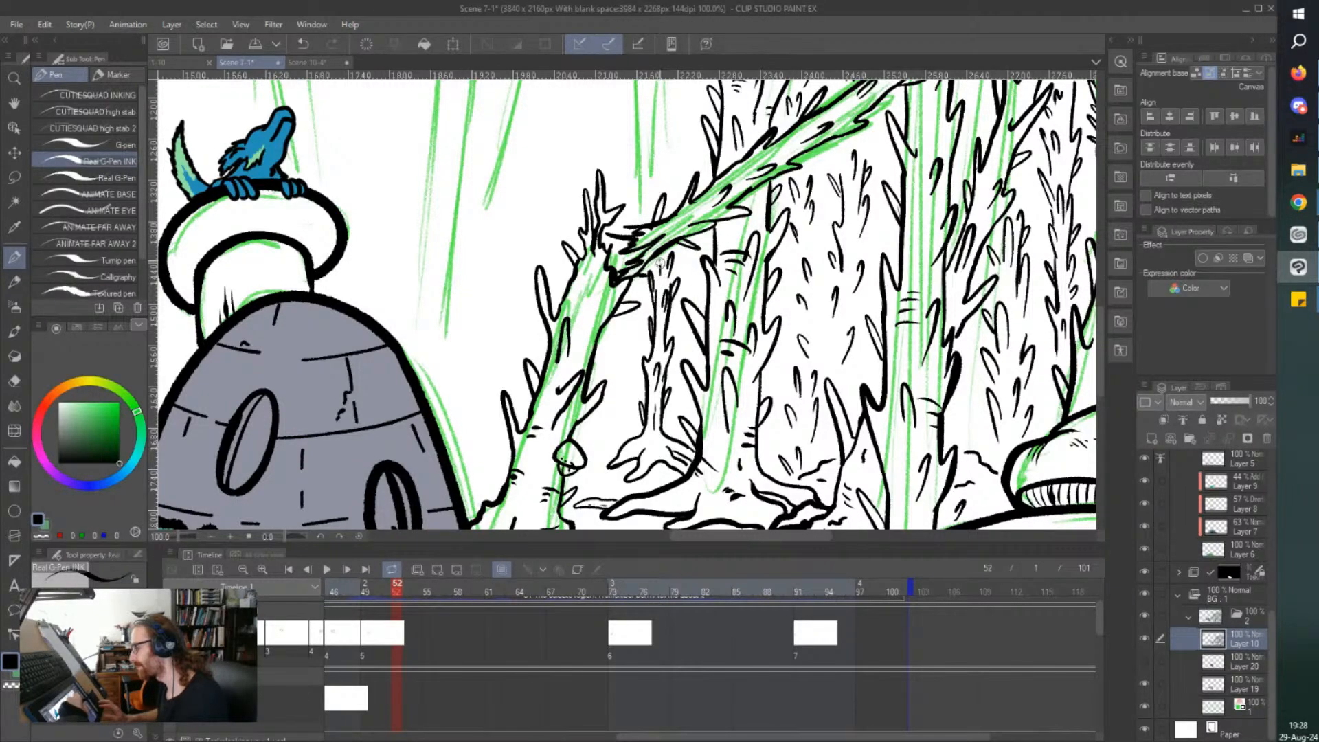
key("ctrl+s")
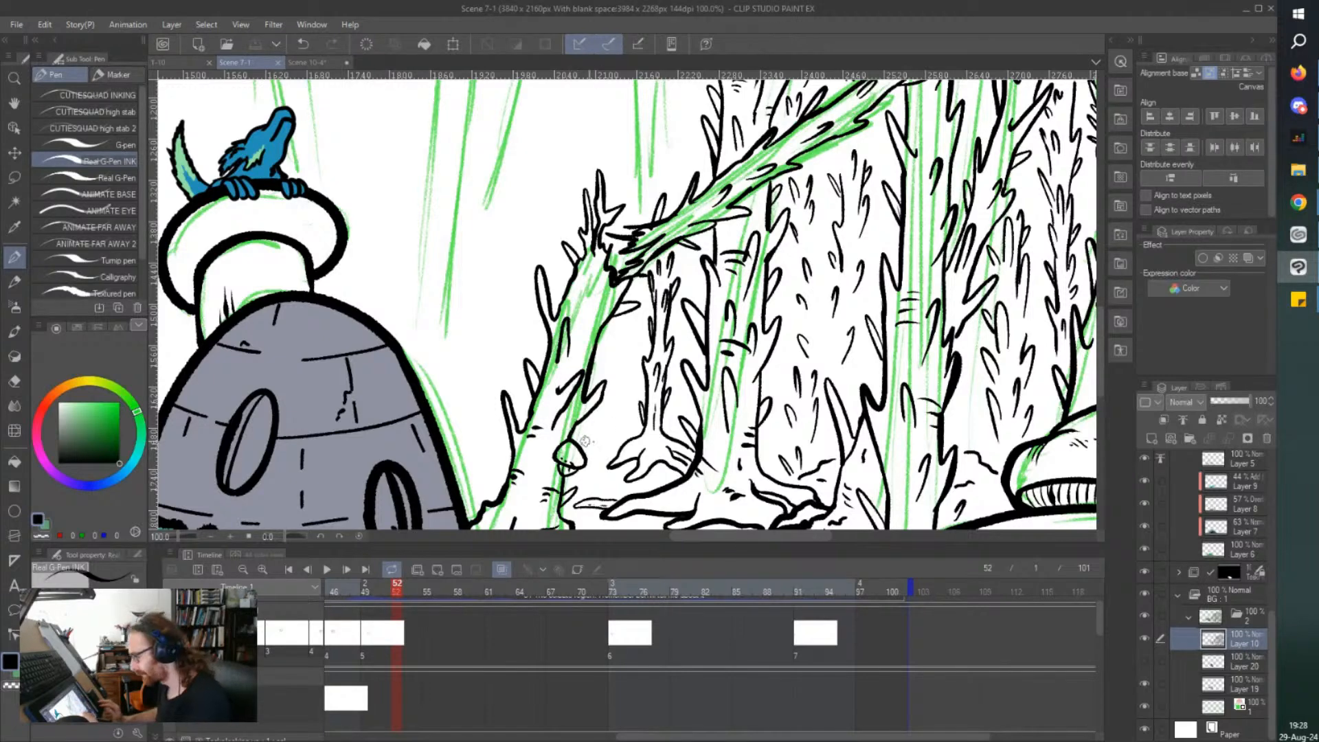
mouse_move(581, 431)
left_mouse_down()
mouse_move(615, 455)
mouse_move(619, 442)
left_mouse_up()
key("ctrl+s")
Ink a second thin distant tree with thorns in the gap between the broken stump and the small rooted tree.
scroll(523, 337, "up", 1)
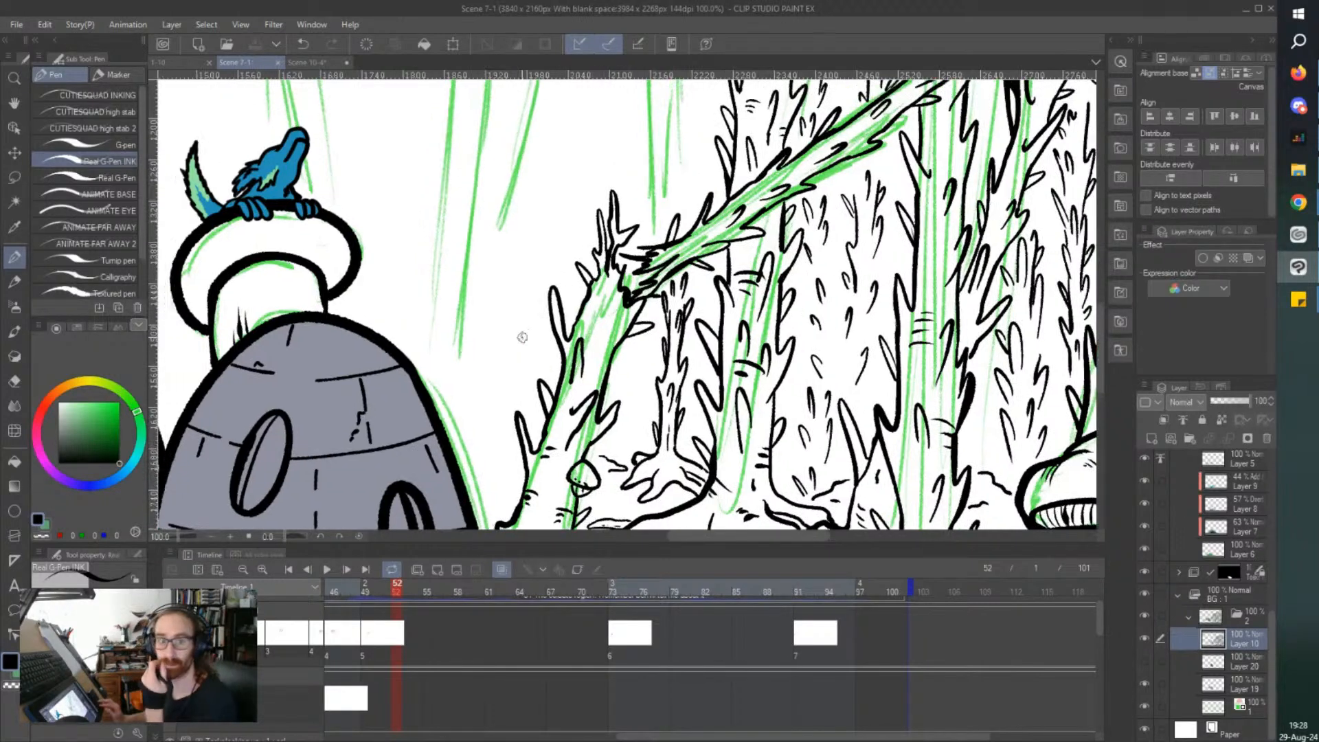
scroll(522, 337, "left", 3)
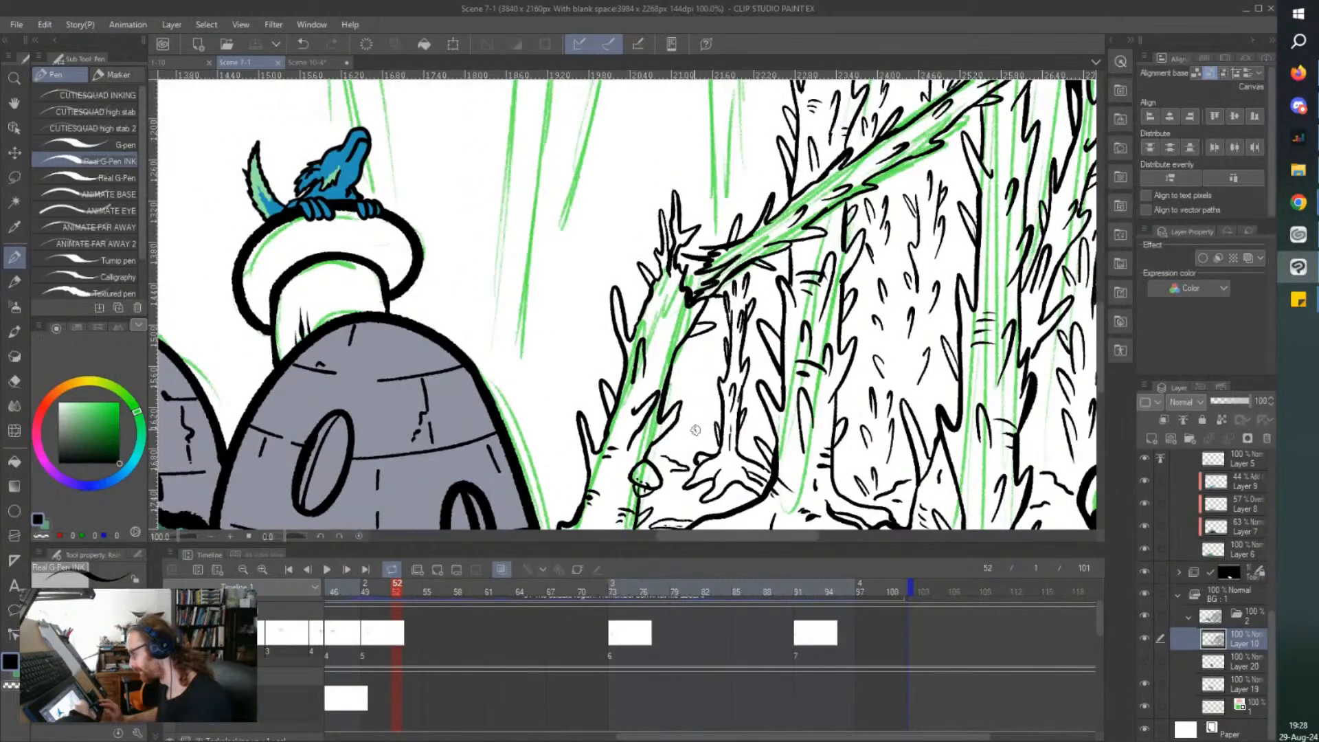
left_click_drag(702, 402, 709, 442)
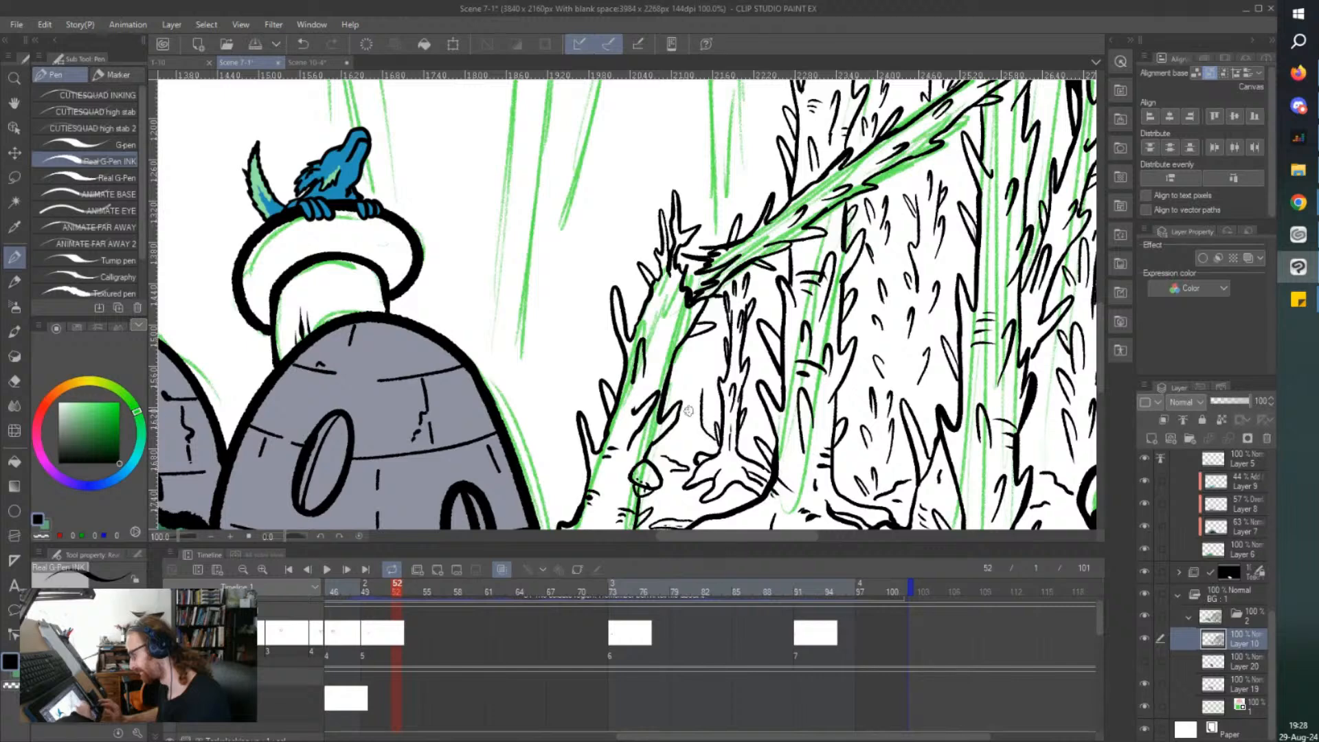
mouse_move(707, 348)
left_mouse_down()
mouse_move(689, 386)
mouse_move(687, 352)
mouse_move(674, 442)
left_mouse_up()
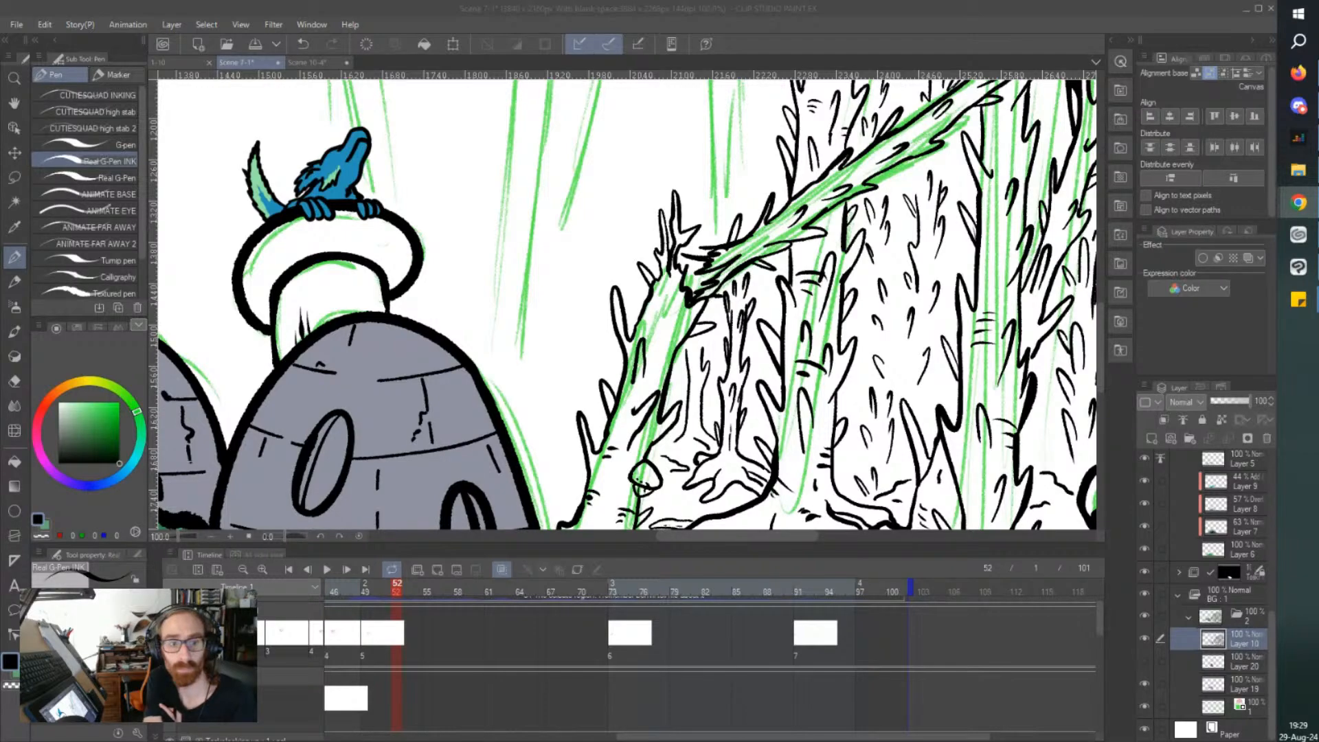
Examine the inked forest up close and from afar, from beneath the fallen trunk up to the cluster's outer treetops.
left_click(760, 32)
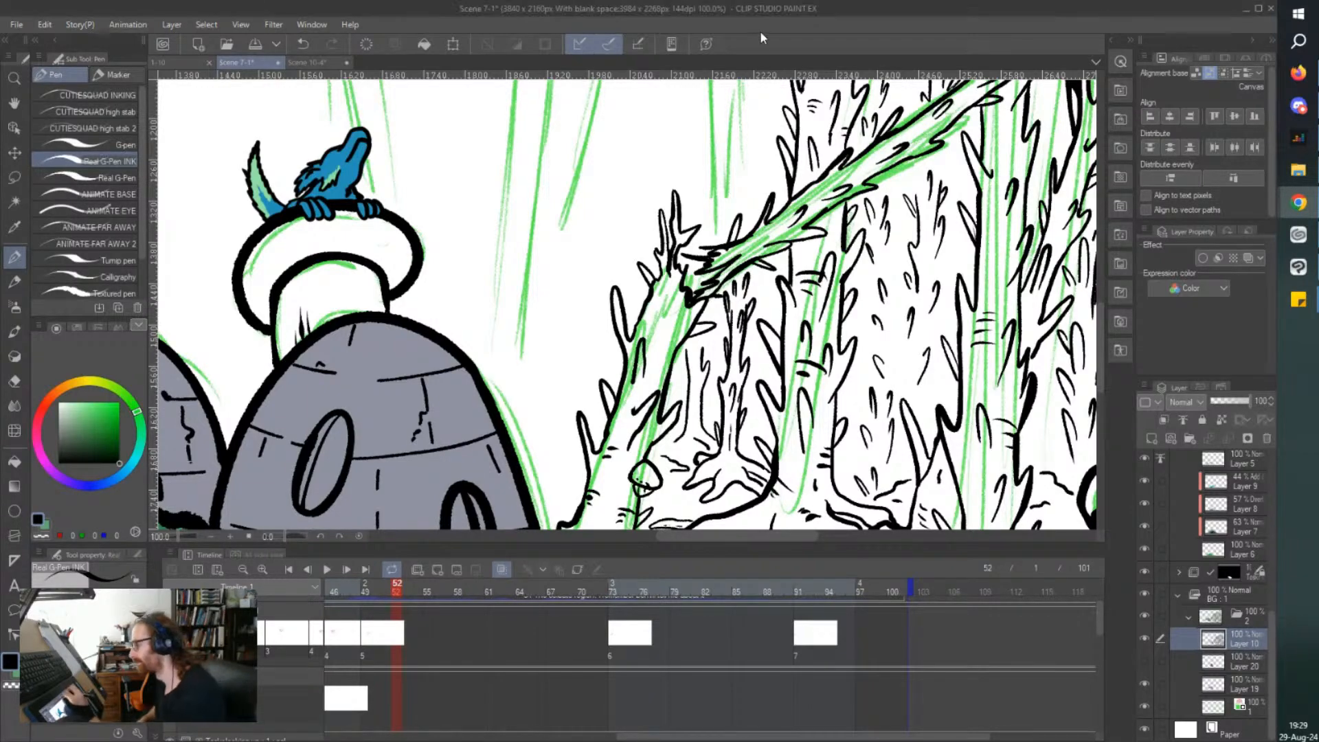
scroll(495, 255, "down", 1)
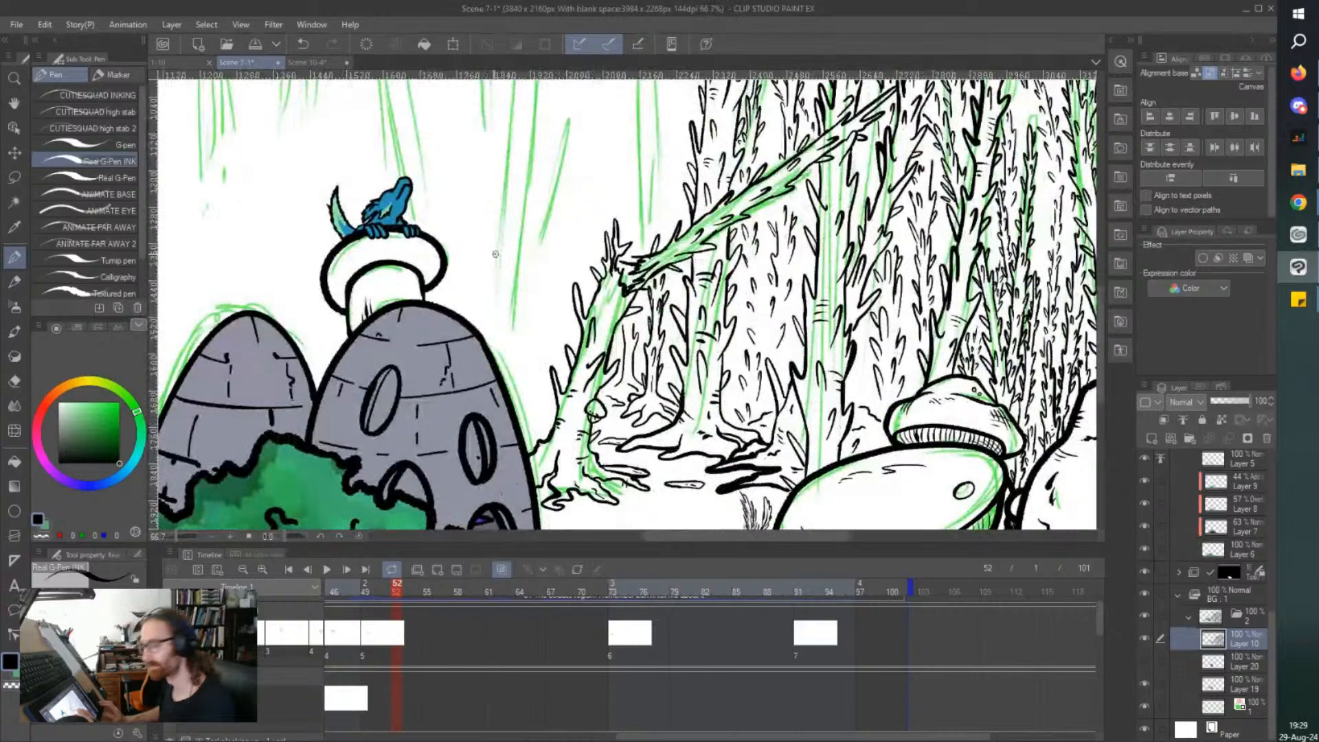
scroll(496, 254, "up", 2)
scroll(620, 458, "up", 5)
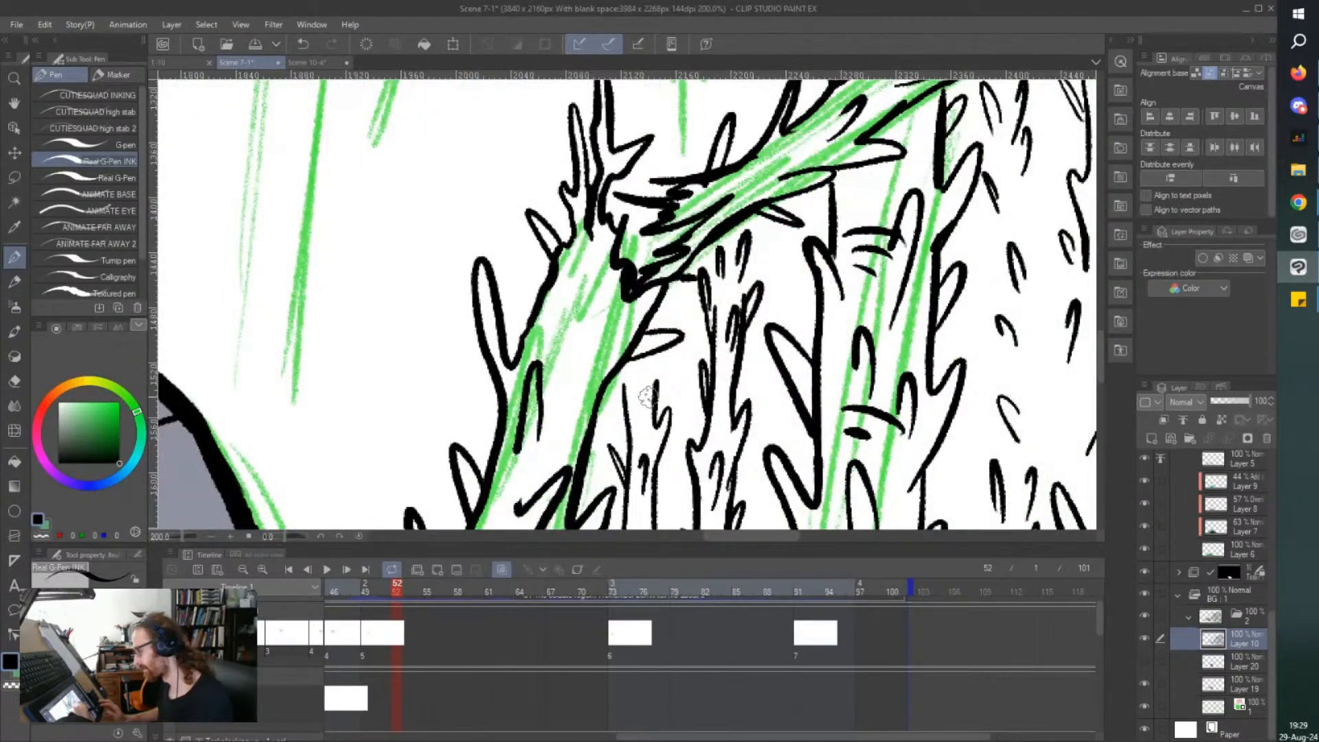
scroll(562, 268, "down", 2)
scroll(562, 268, "up", 2)
scroll(562, 268, "up", 5)
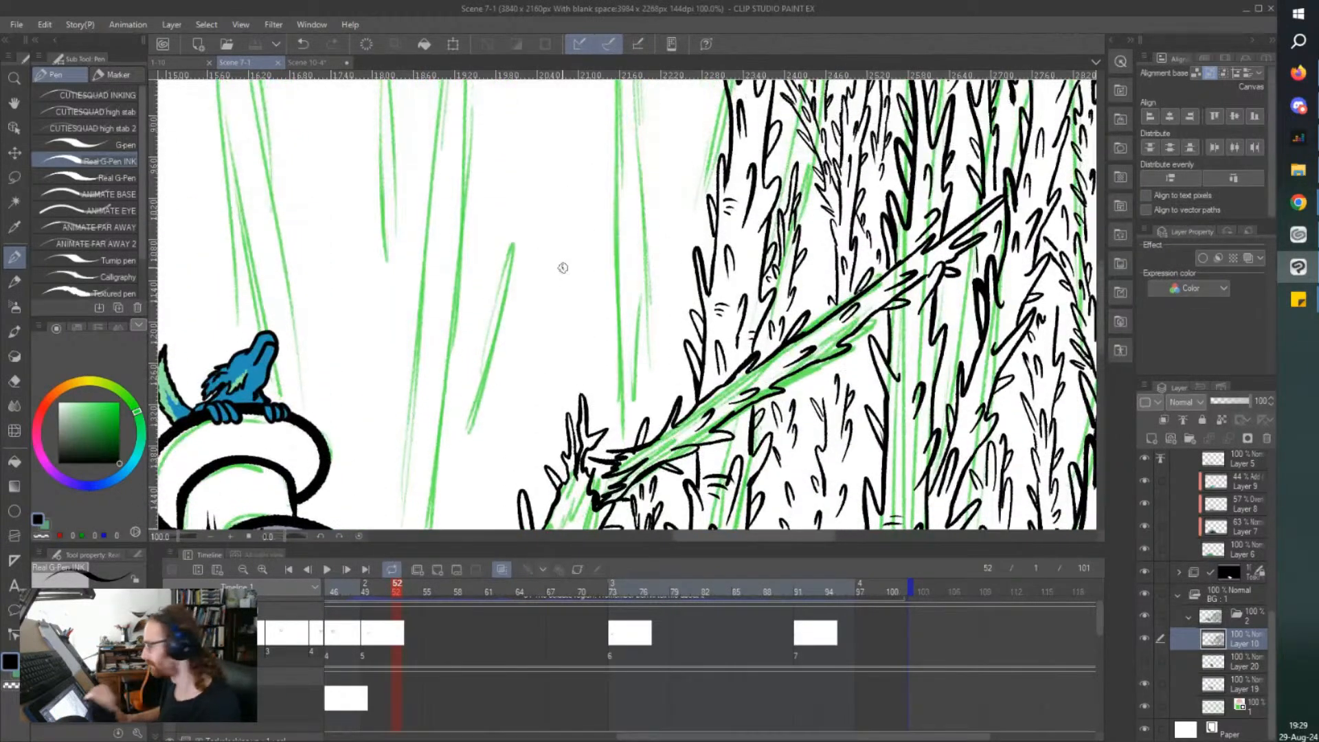
scroll(559, 266, "down", 2)
scroll(563, 174, "up", 3)
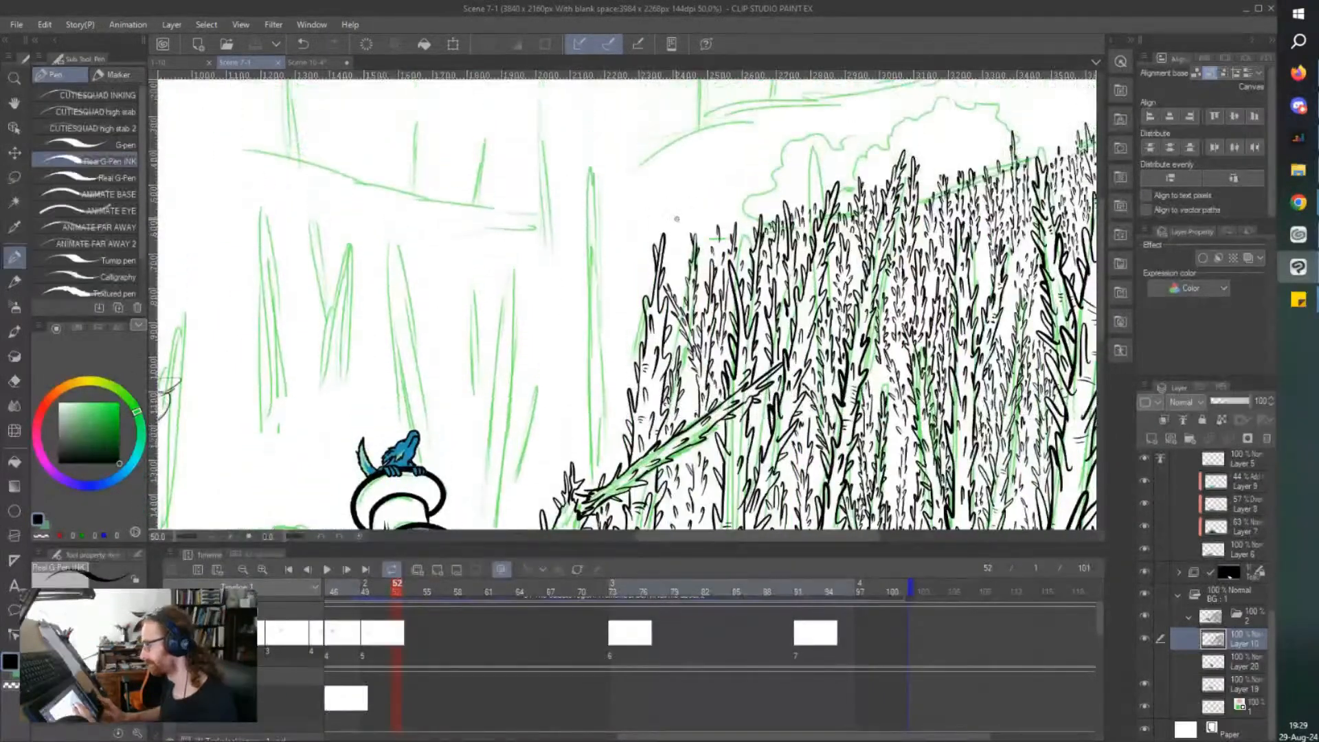
scroll(678, 224, "up", 2)
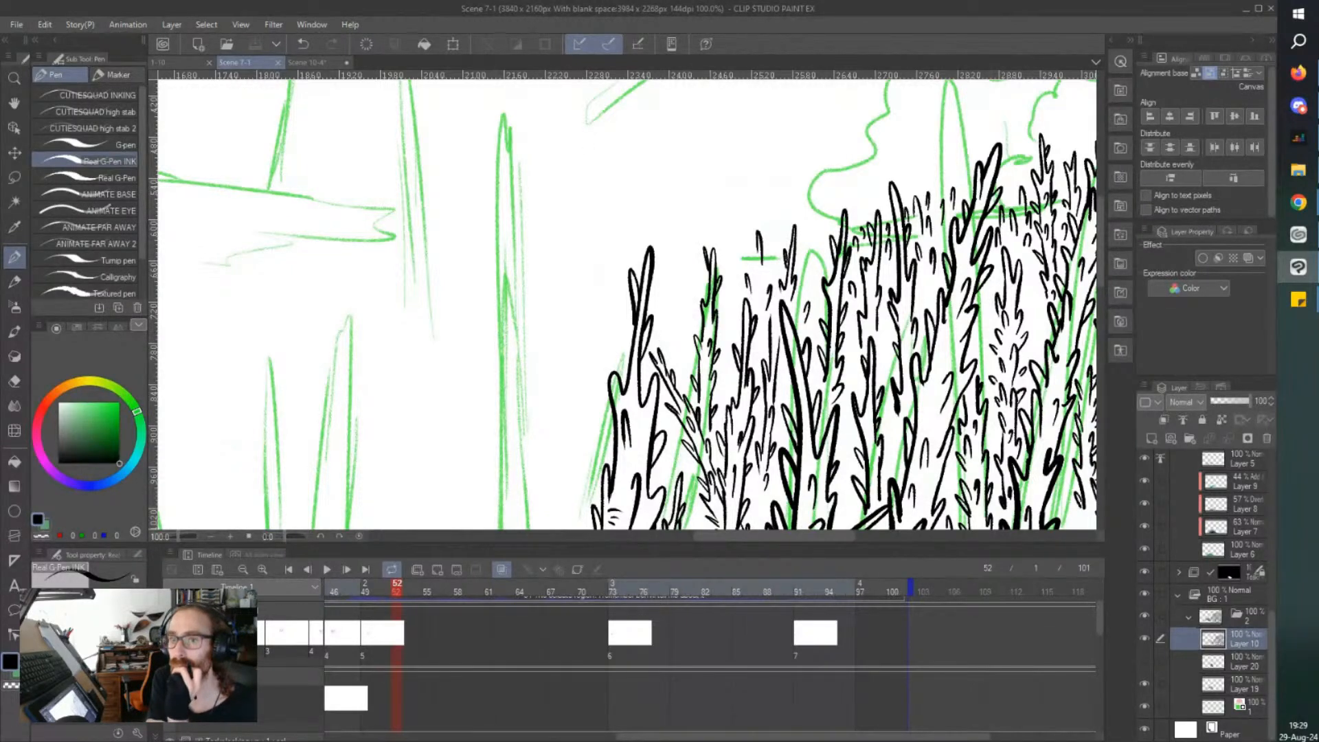
key("alt+Tab")
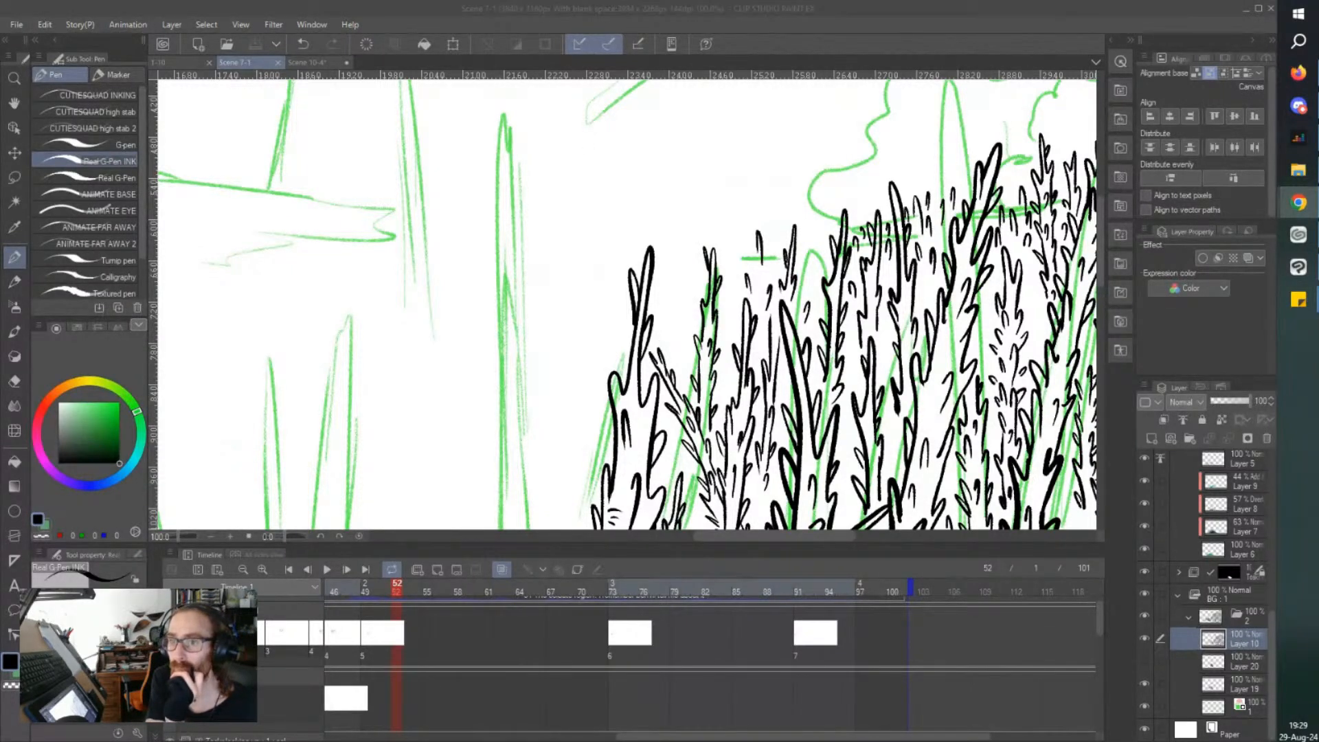
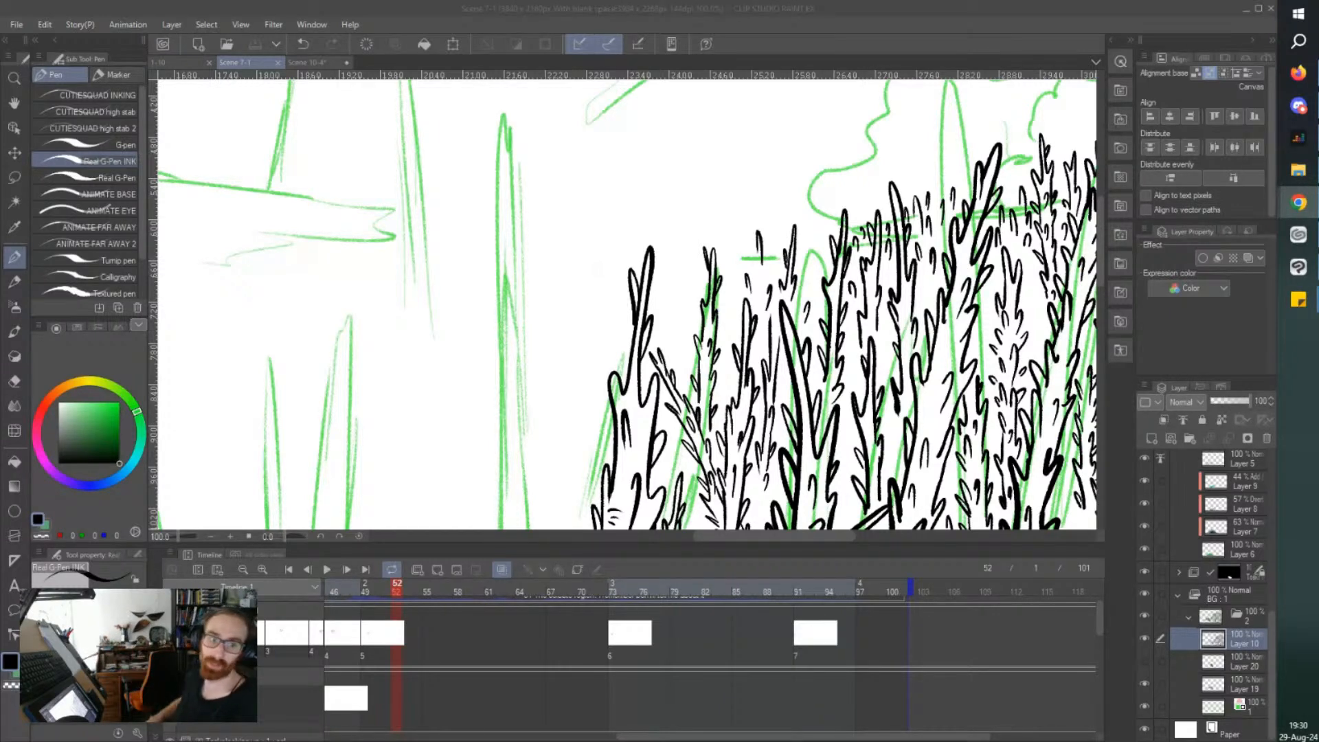
Ink a small thorny treetop in the gap between the cluster's outermost tree and its neighbour, and save the file.
left_click(775, 10)
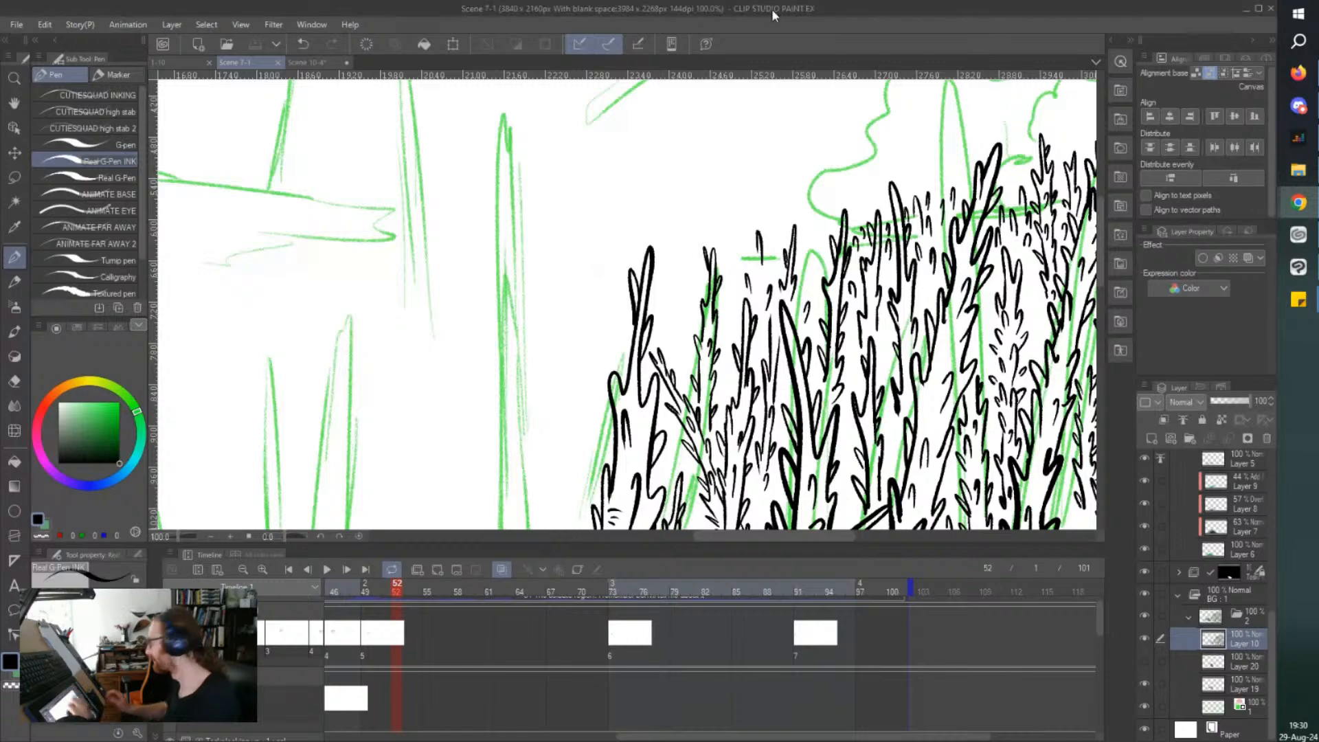
key("ctrl+minus")
key("ctrl+plus")
key("ctrl+plus")
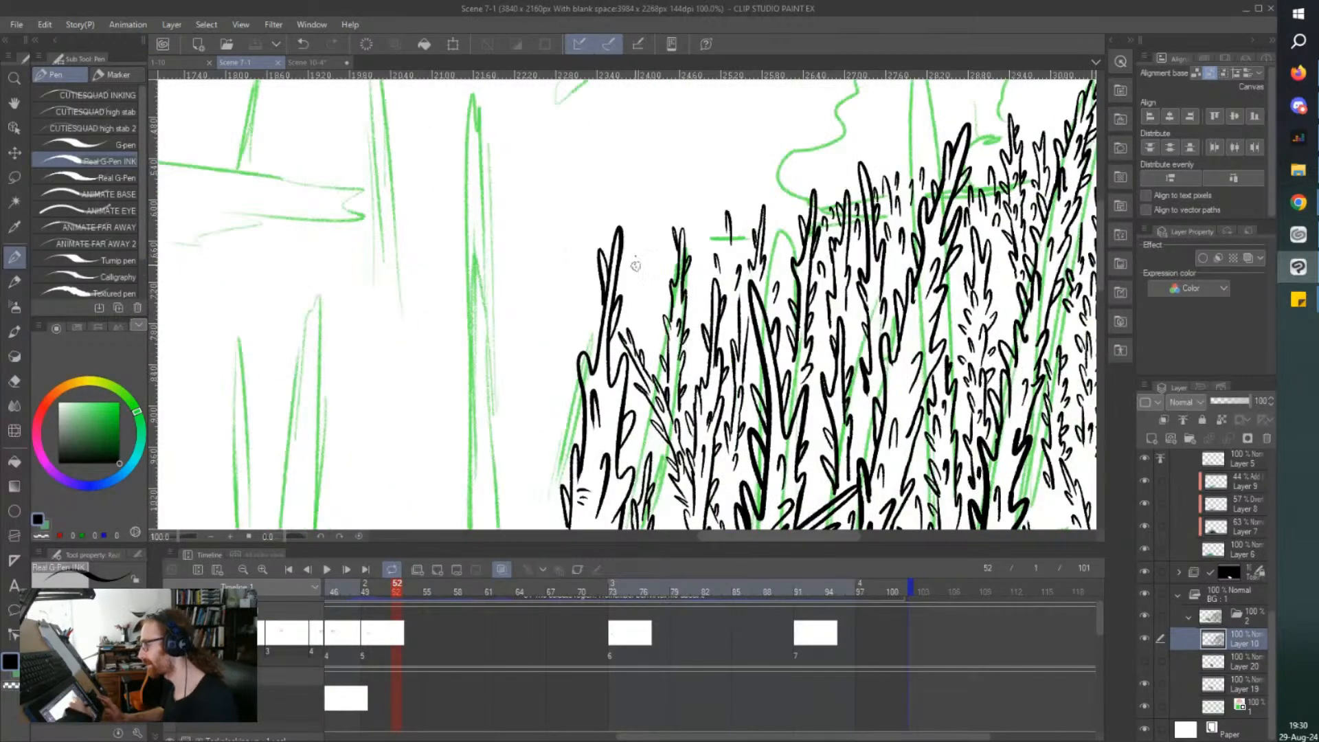
mouse_move(656, 371)
left_mouse_down()
mouse_move(659, 283)
mouse_move(639, 342)
left_mouse_up()
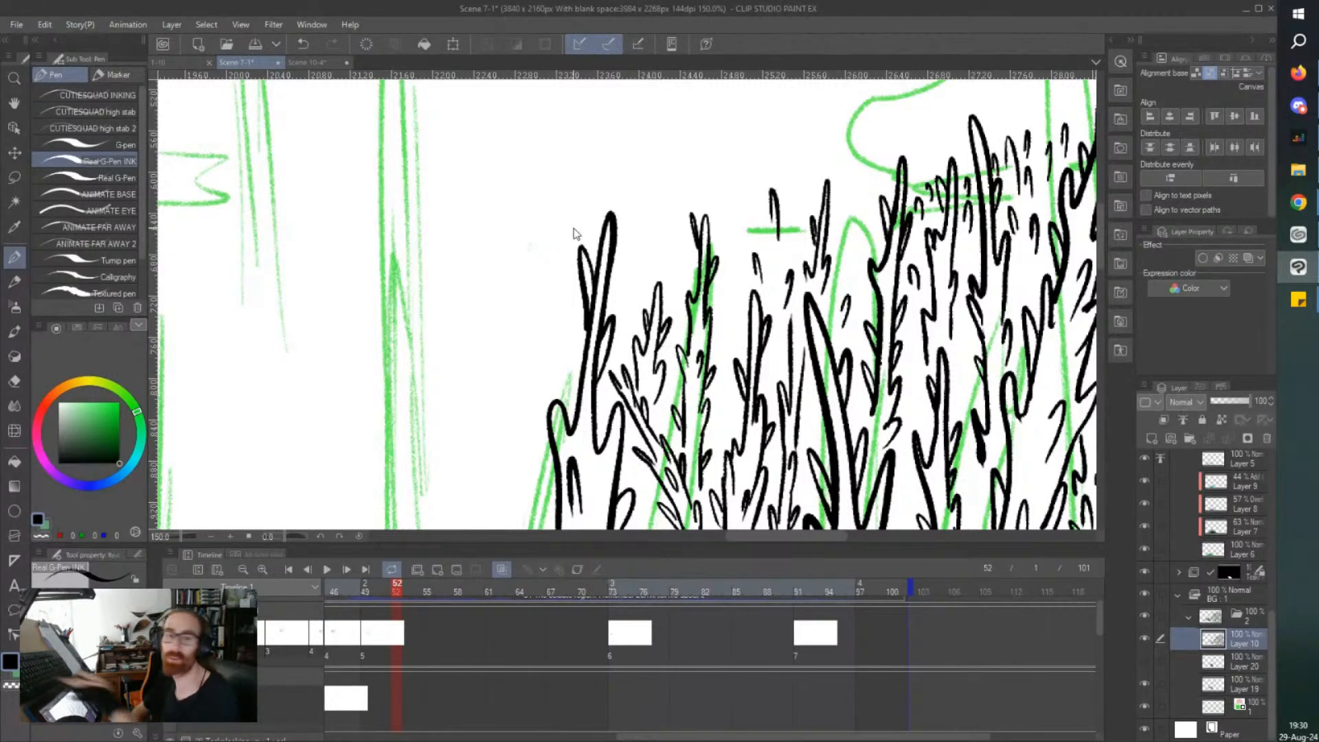
key("ctrl+s")
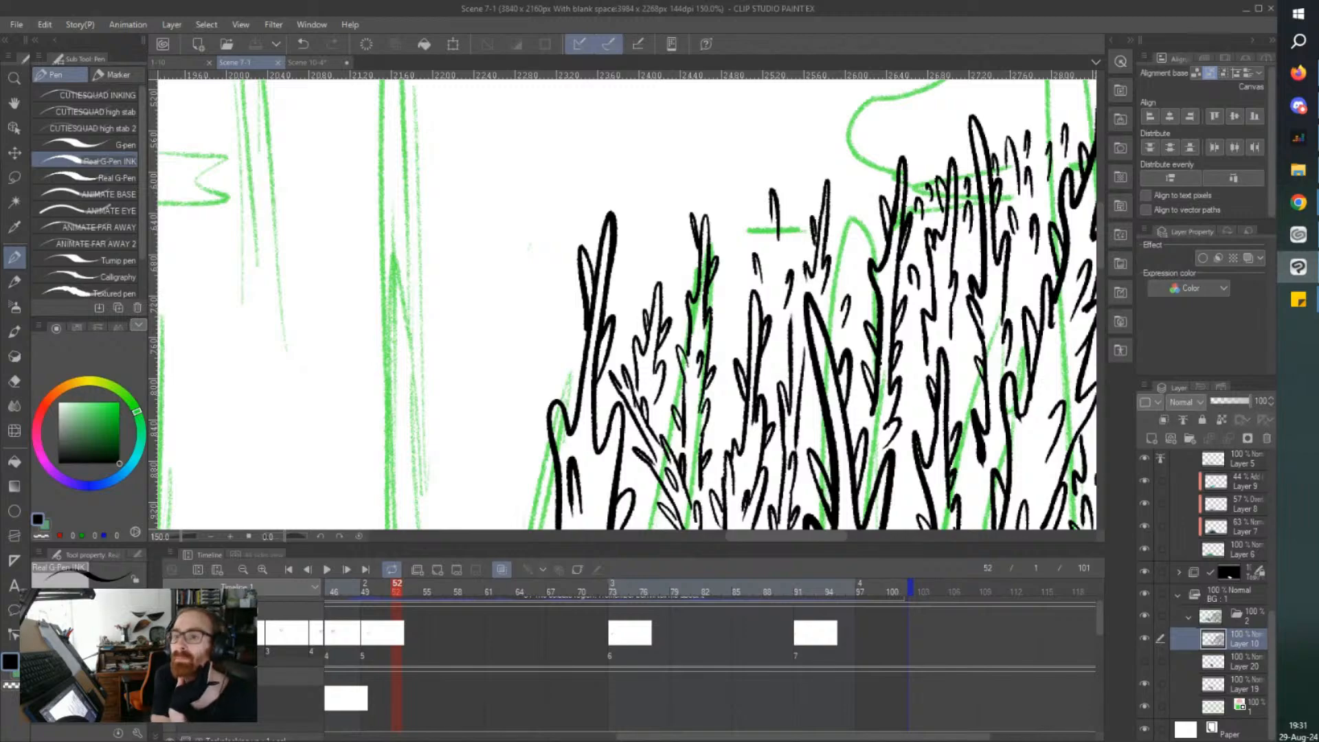
Add short thorn strokes between and above the treetops near the cluster's outer edge, and save the file.
key("alt+Tab")
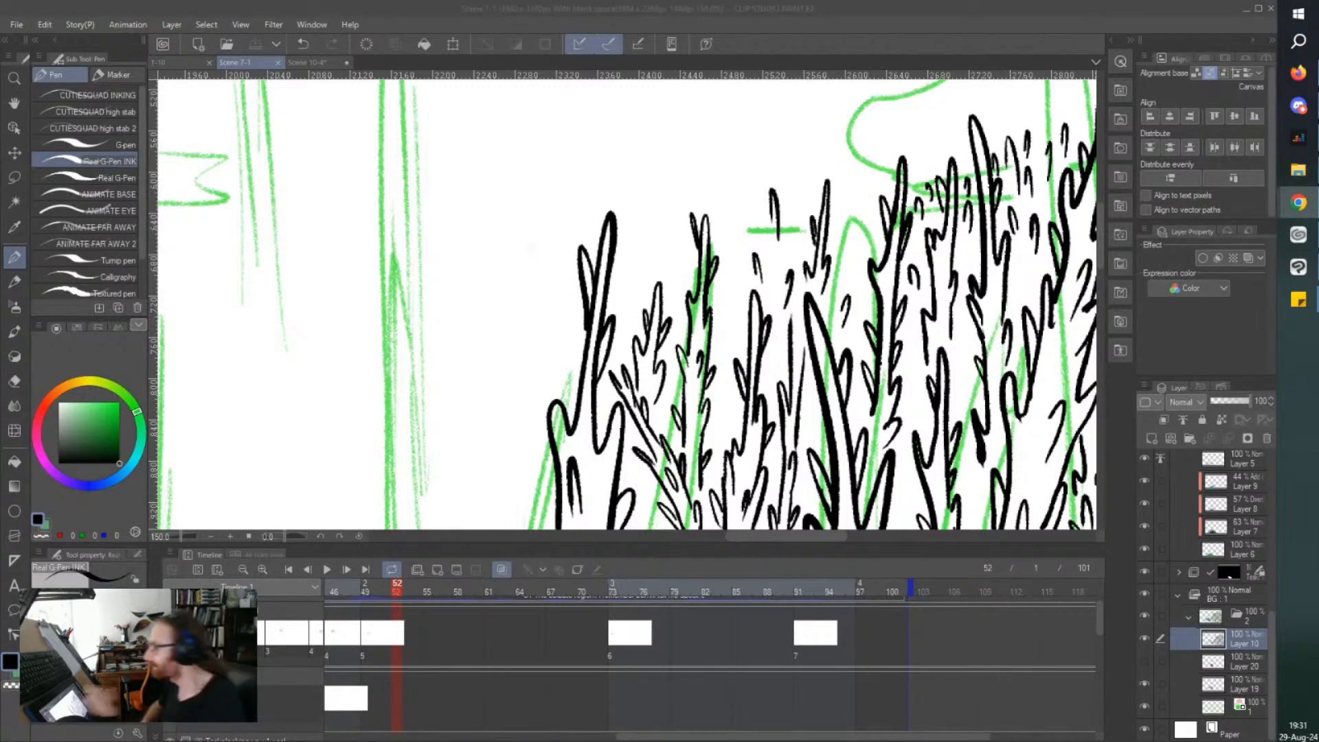
left_click(788, 34)
key("ctrl+minus")
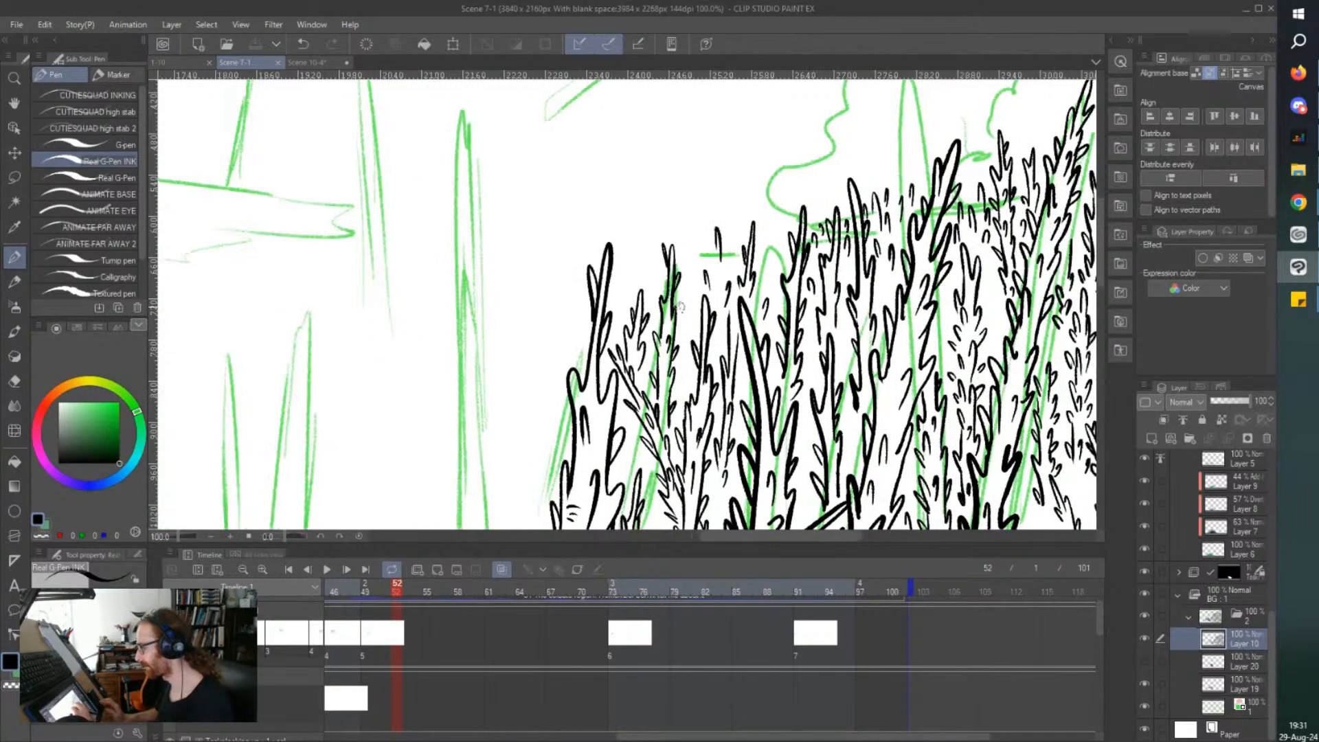
key("ctrl+plus")
key("ctrl+plus")
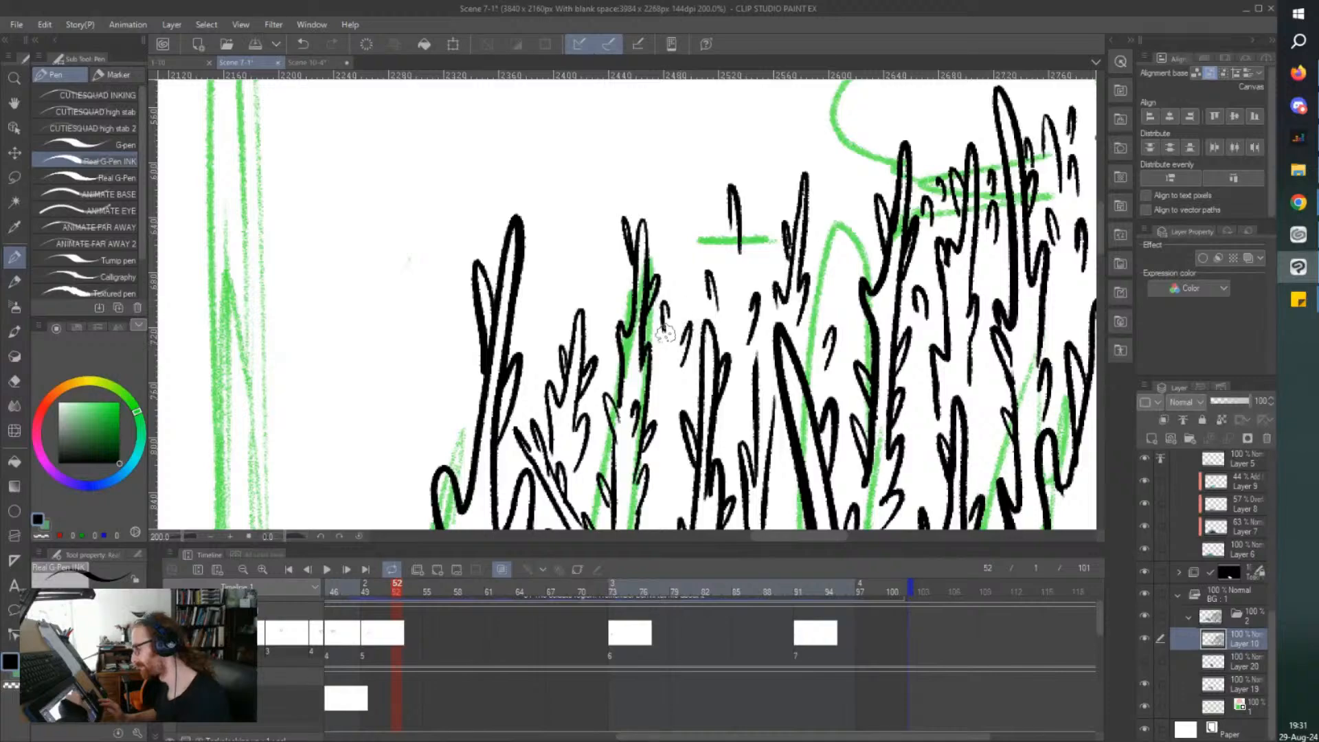
left_click_drag(684, 299, 687, 262)
key("ctrl+s")
mouse_move(841, 310)
left_mouse_down()
mouse_move(822, 254)
mouse_move(828, 271)
mouse_move(839, 232)
left_mouse_up()
key("ctrl+minus")
key("ctrl+s")
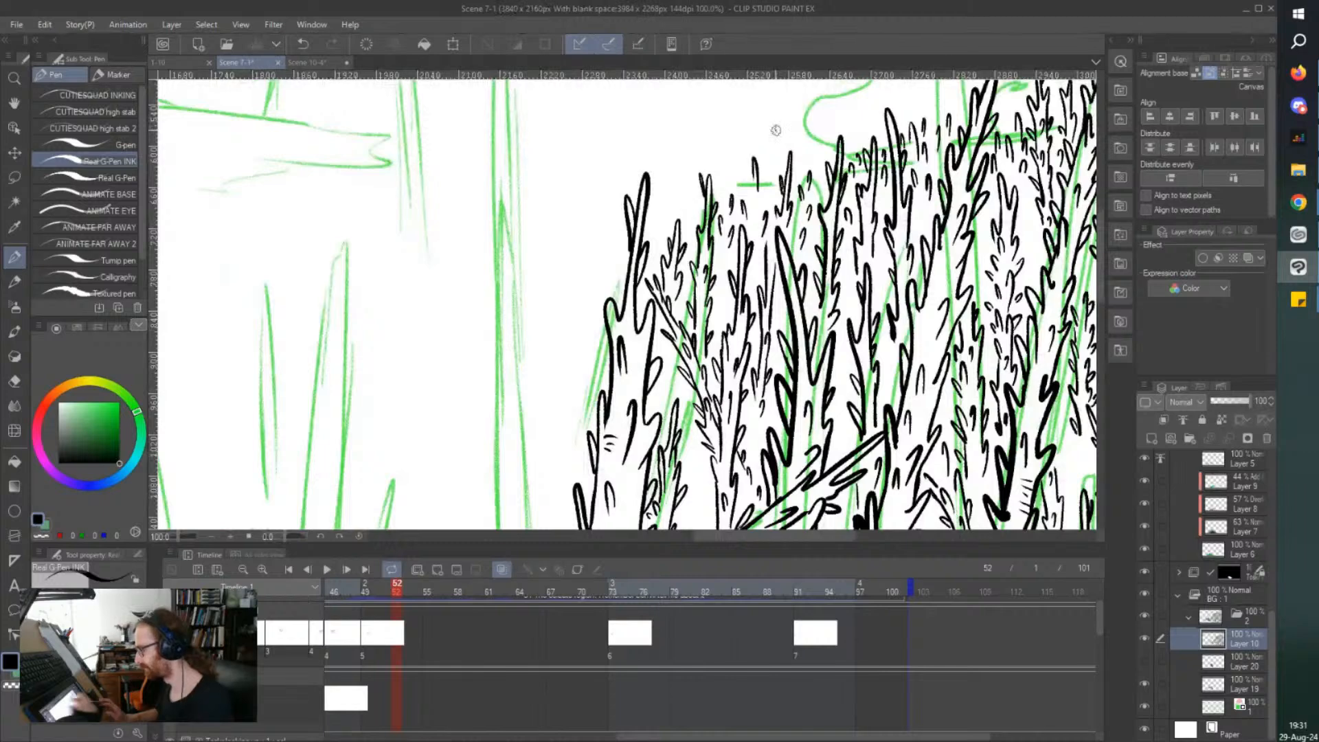
Ink taller distant tips and loose thorns above the small treetop beside the outermost tree, and save the file.
scroll(661, 211, "up", 1)
mouse_move(647, 239)
left_mouse_down()
mouse_move(640, 216)
mouse_move(638, 235)
left_mouse_up()
mouse_move(658, 216)
left_mouse_down()
mouse_move(663, 174)
mouse_move(659, 191)
left_mouse_up()
mouse_move(646, 169)
left_mouse_down()
mouse_move(644, 140)
mouse_move(642, 159)
left_mouse_up()
left_click_drag(670, 261, 664, 235)
left_click_drag(661, 184, 654, 100)
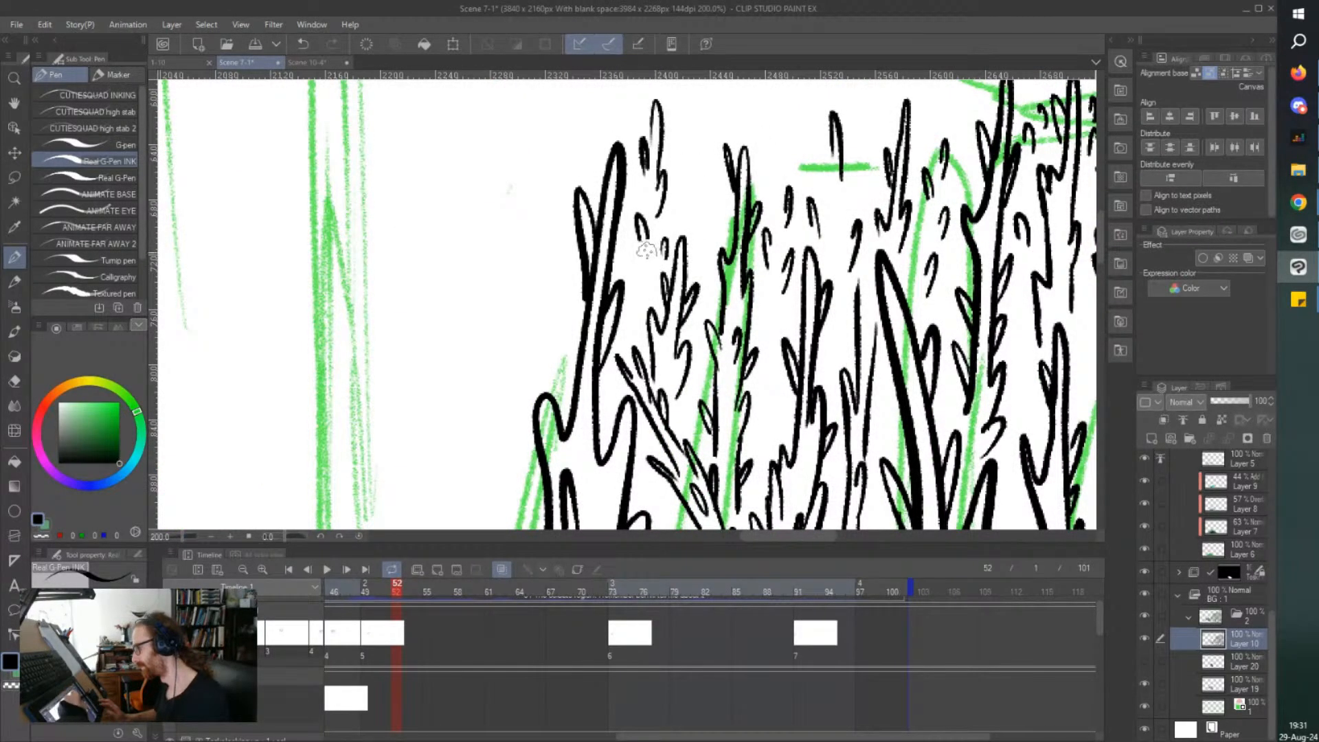
mouse_move(702, 266)
left_mouse_down()
mouse_move(709, 163)
mouse_move(697, 199)
mouse_move(685, 171)
mouse_move(691, 254)
mouse_move(710, 216)
mouse_move(704, 144)
mouse_move(687, 230)
mouse_move(694, 180)
left_mouse_up()
key("ctrl+z")
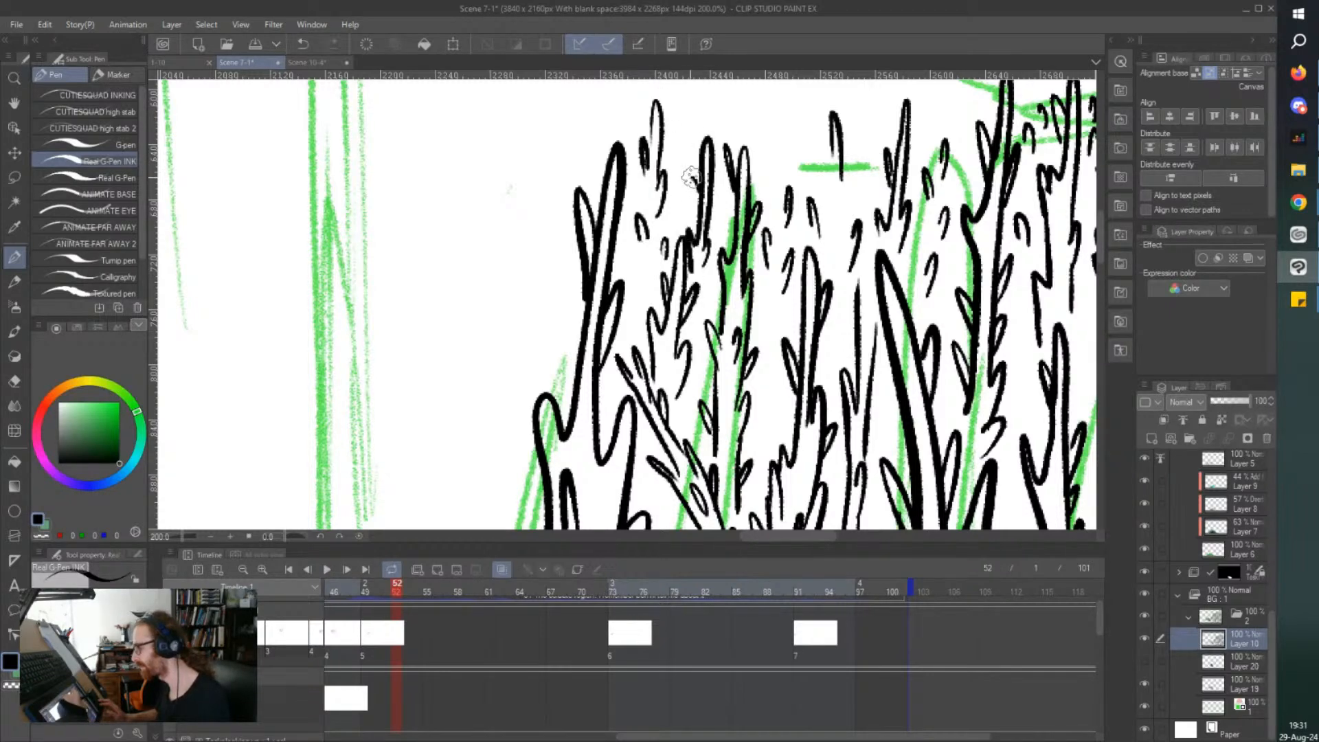
key("ctrl+s")
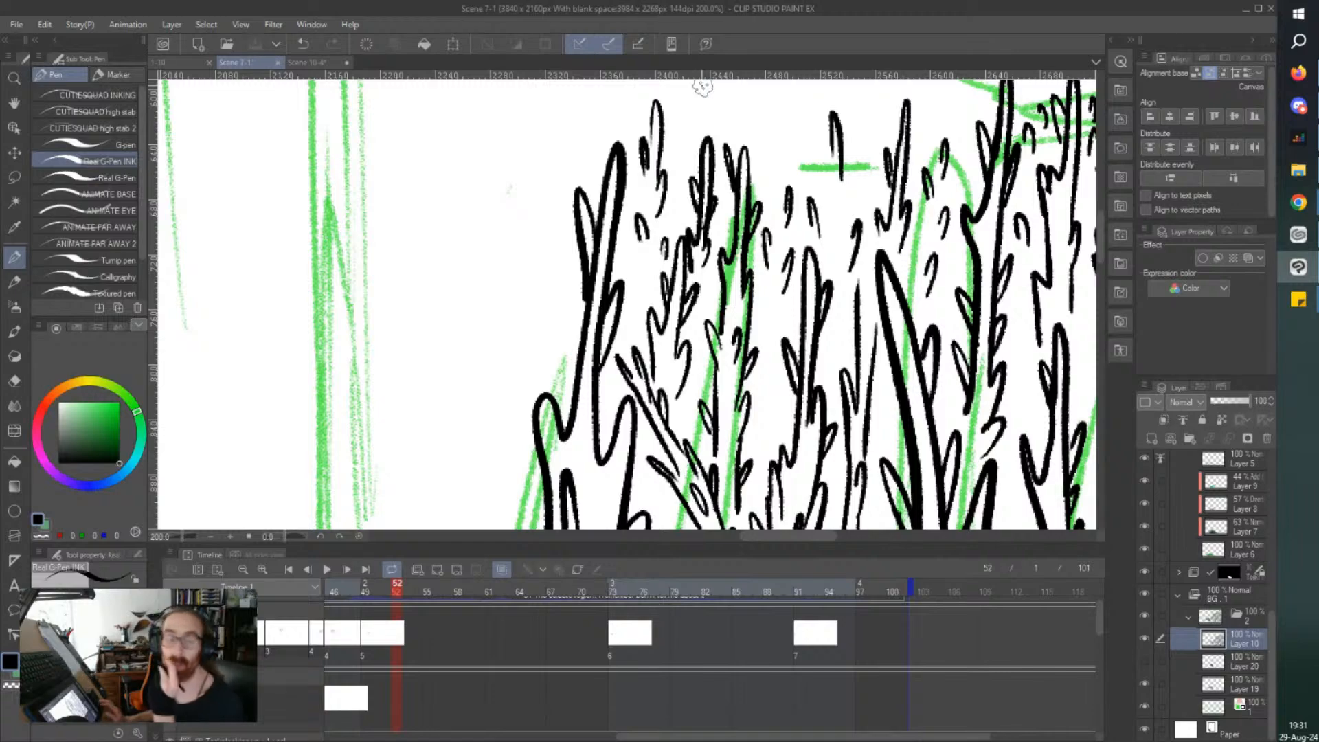
Fill the gaps between the trunks around the fallen trunk with short thorn strokes, and save the file.
scroll(702, 86, "down", 3)
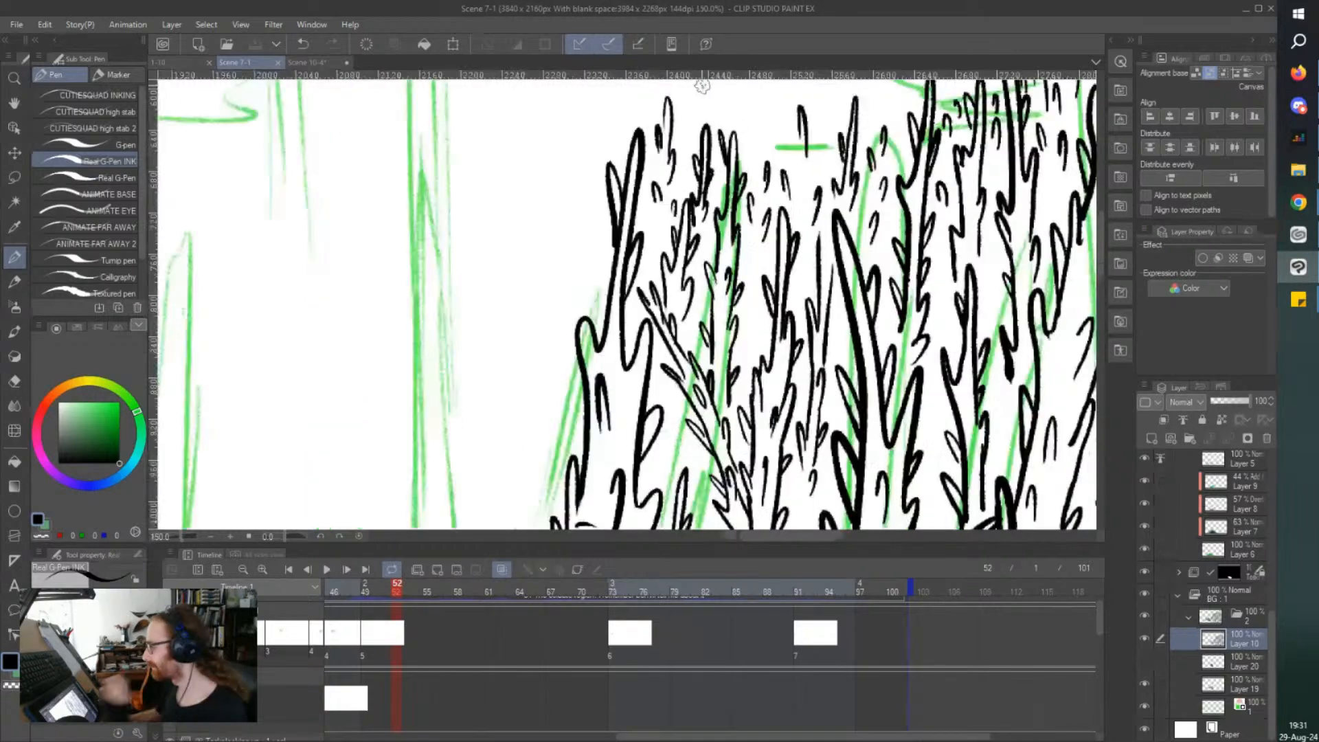
scroll(512, 138, "down", 1)
scroll(662, 291, "up", 4)
mouse_move(653, 289)
left_mouse_down()
mouse_move(657, 304)
mouse_move(661, 237)
mouse_move(639, 315)
left_mouse_up()
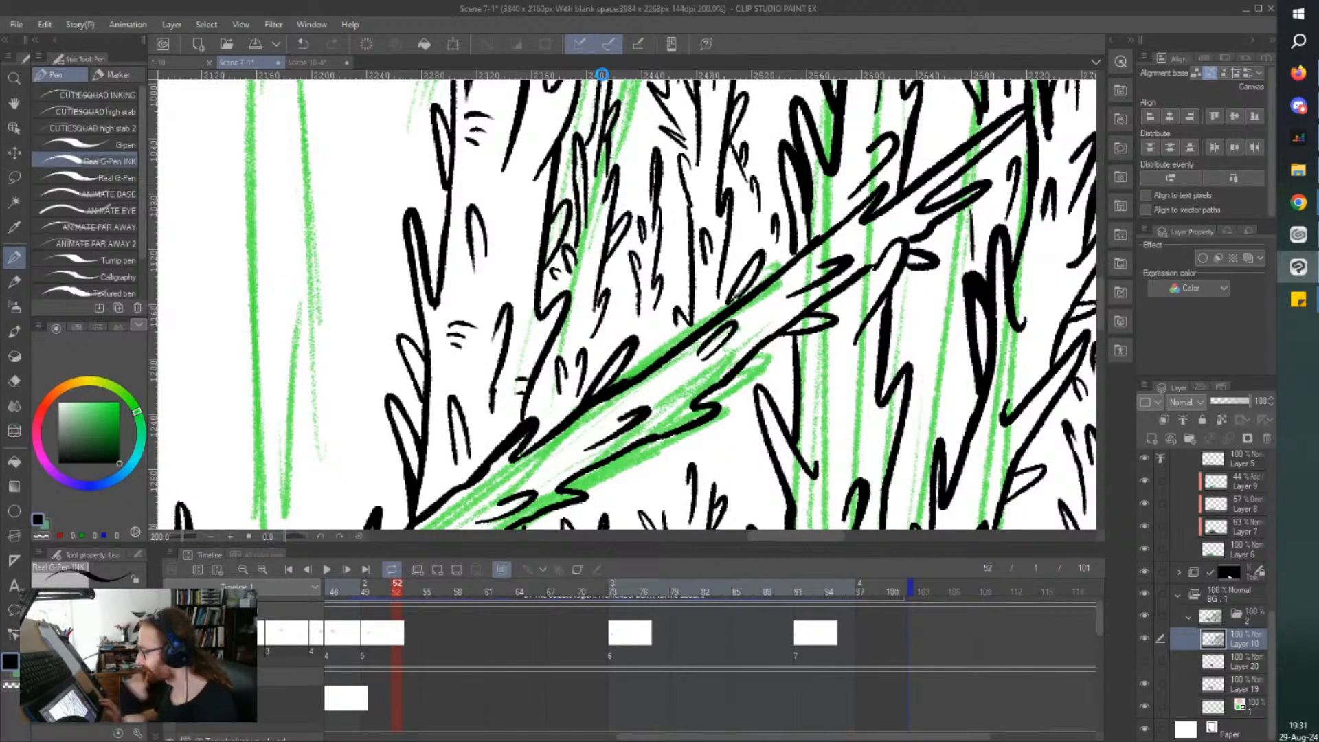
scroll(603, 80, "down", 2)
left_click_drag(665, 479, 665, 470)
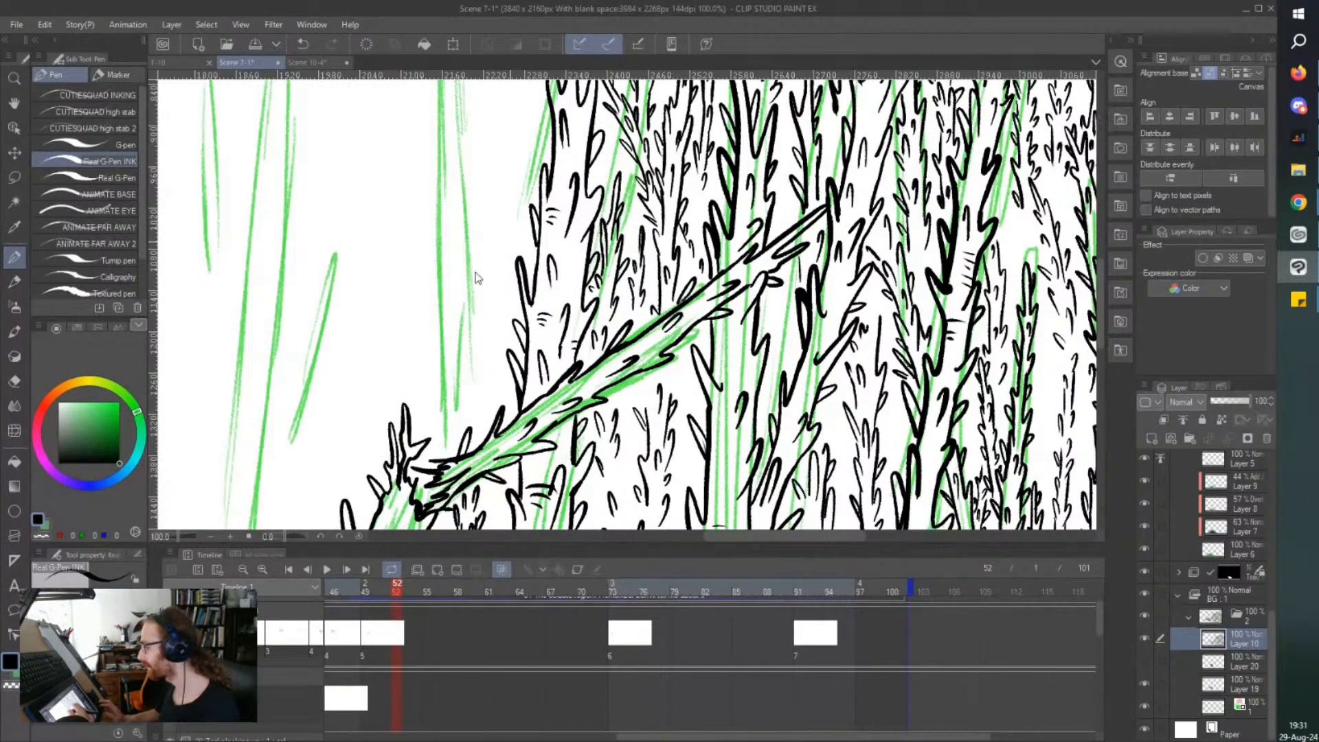
key("ctrl+s")
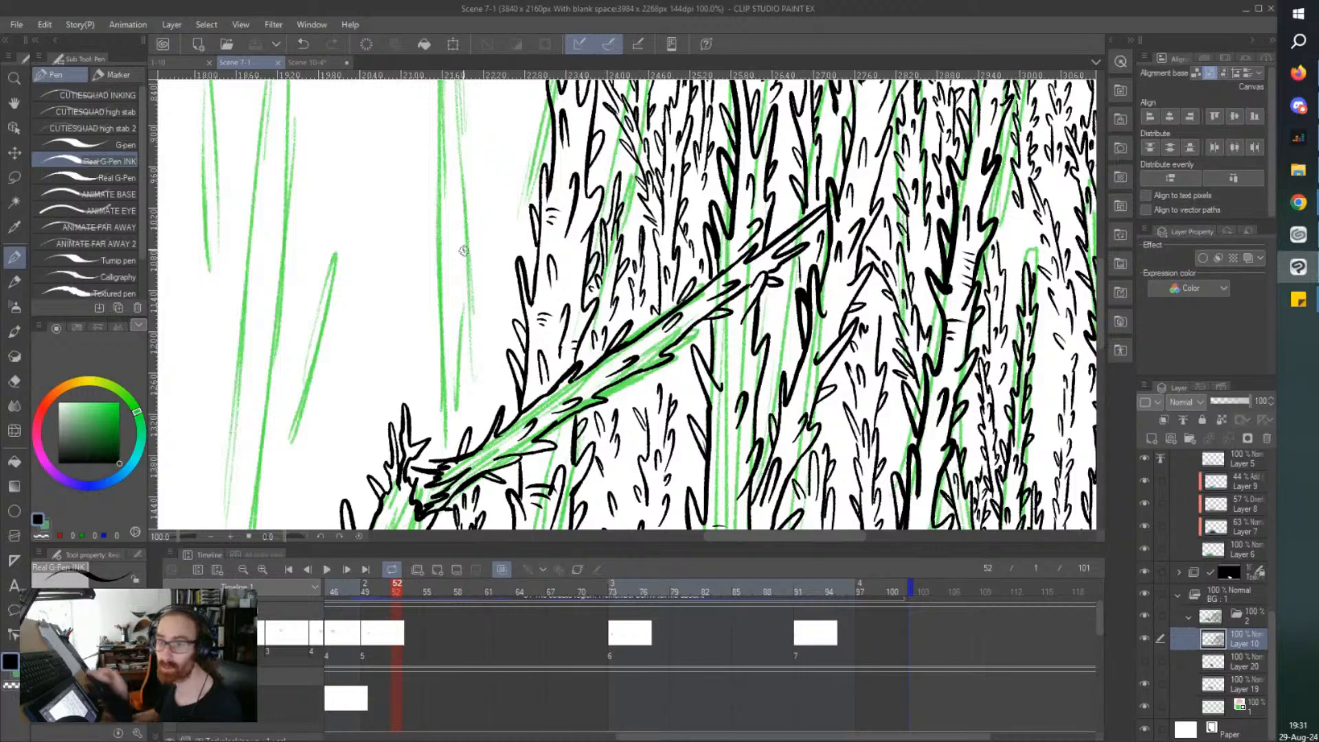
Ink another distant thorny tip above the outer treetops, fill the gap below it with short thorns, and save the file.
scroll(462, 251, "down", 3)
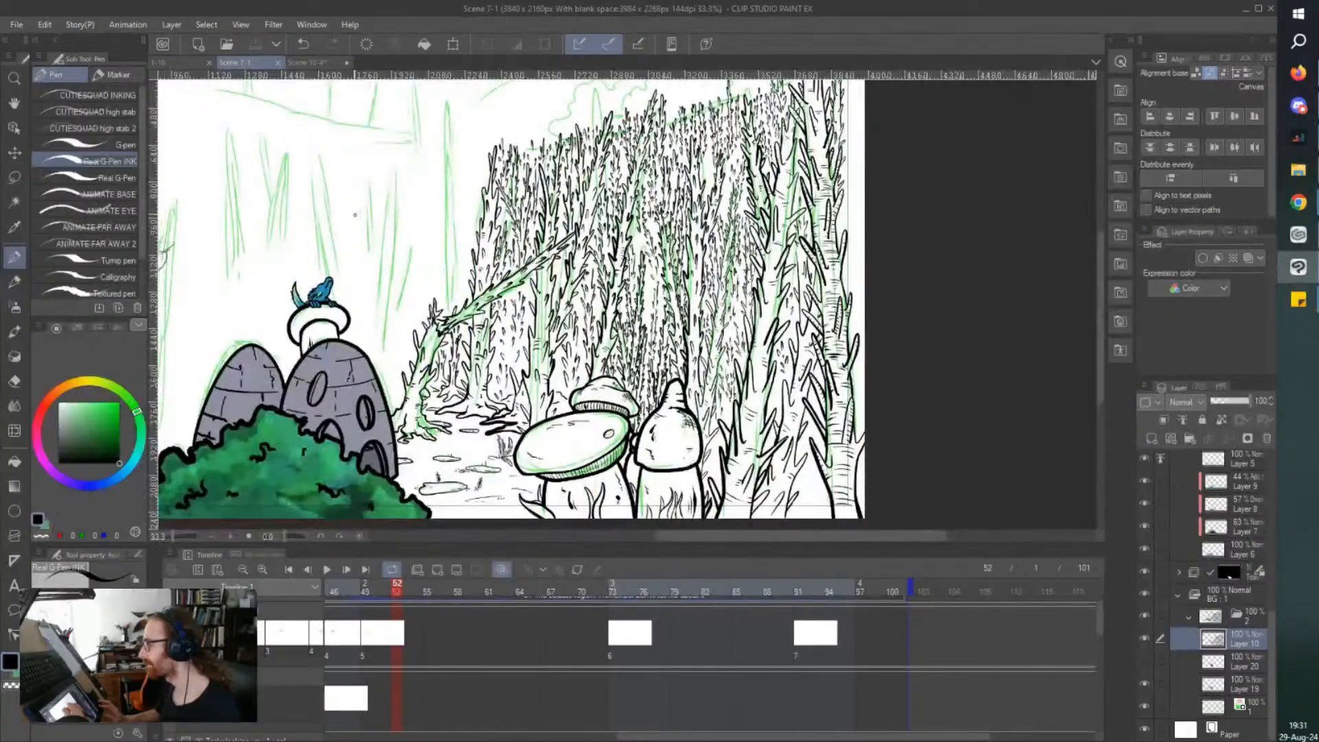
scroll(344, 117, "up", 3)
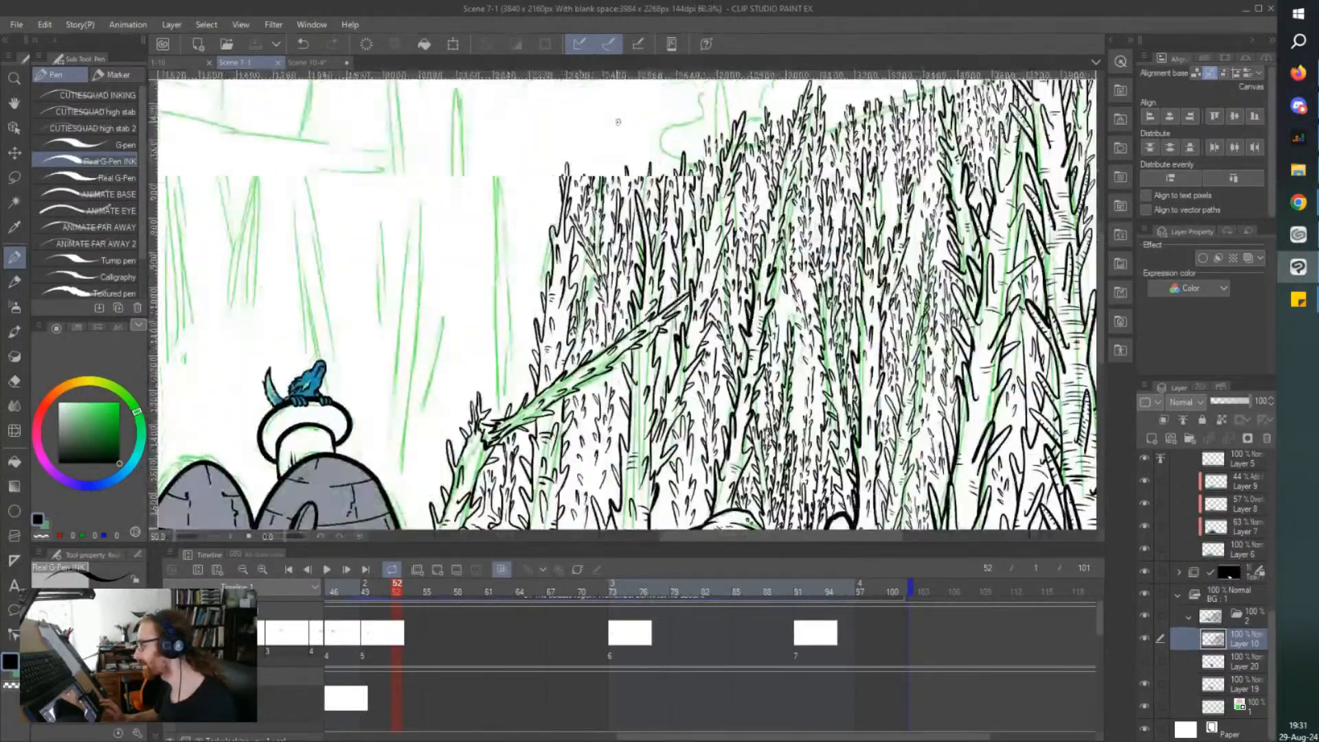
scroll(618, 122, "up", 2)
mouse_move(613, 244)
left_mouse_down()
mouse_move(623, 154)
mouse_move(607, 240)
left_mouse_up()
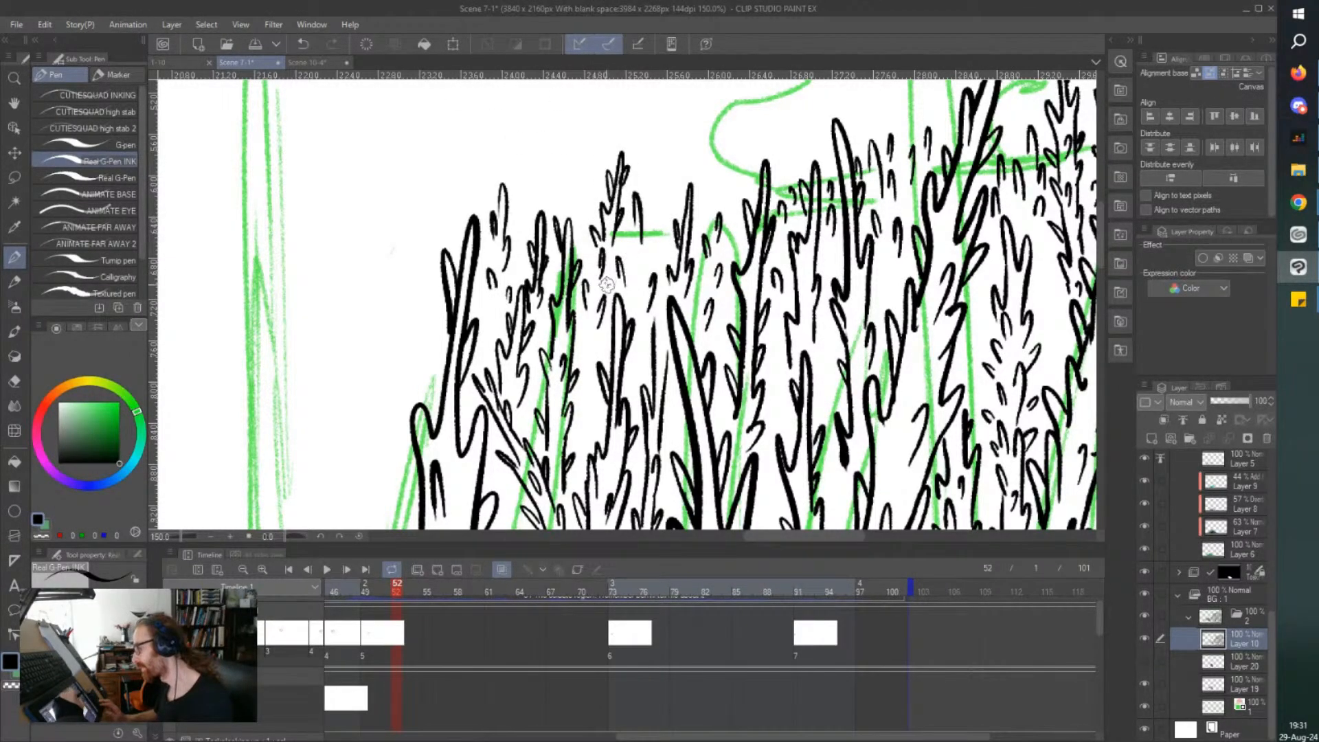
mouse_move(639, 273)
left_mouse_down()
mouse_move(639, 309)
mouse_move(623, 289)
left_mouse_up()
left_click_drag(659, 244, 651, 261)
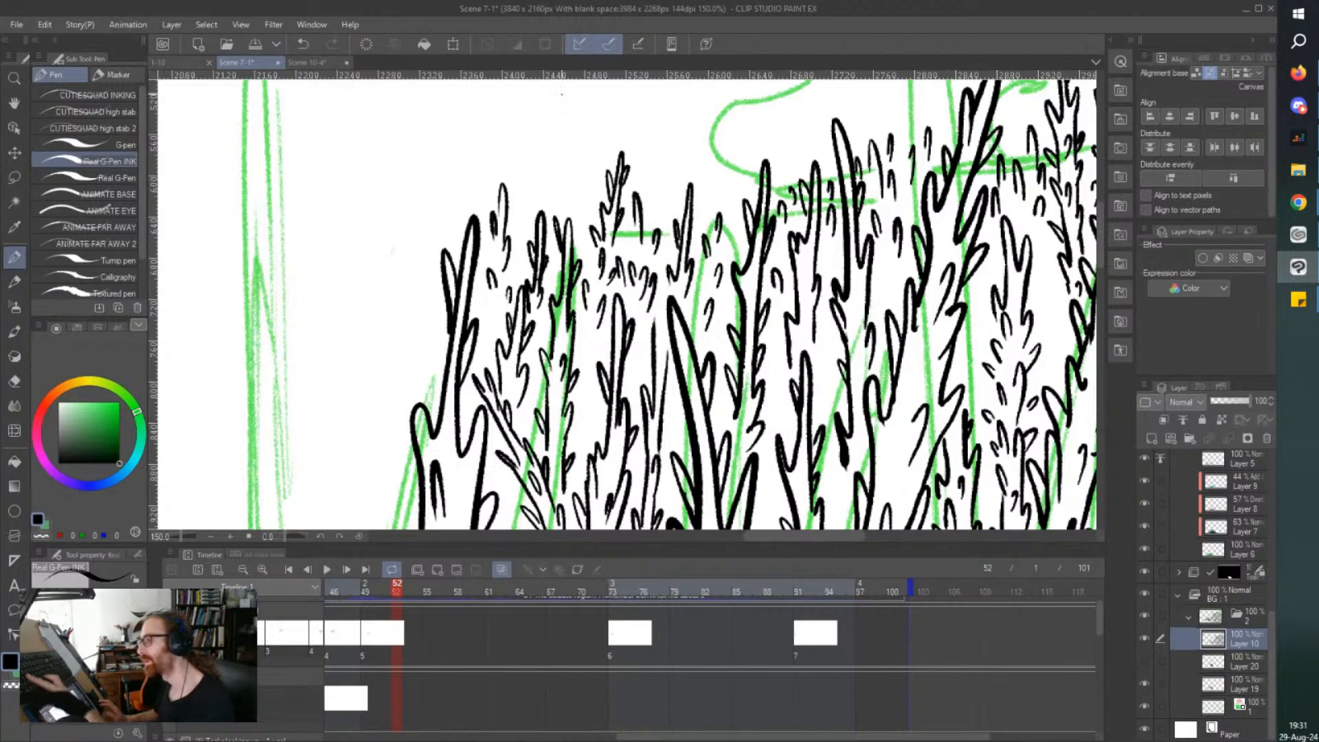
key("ctrl+s")
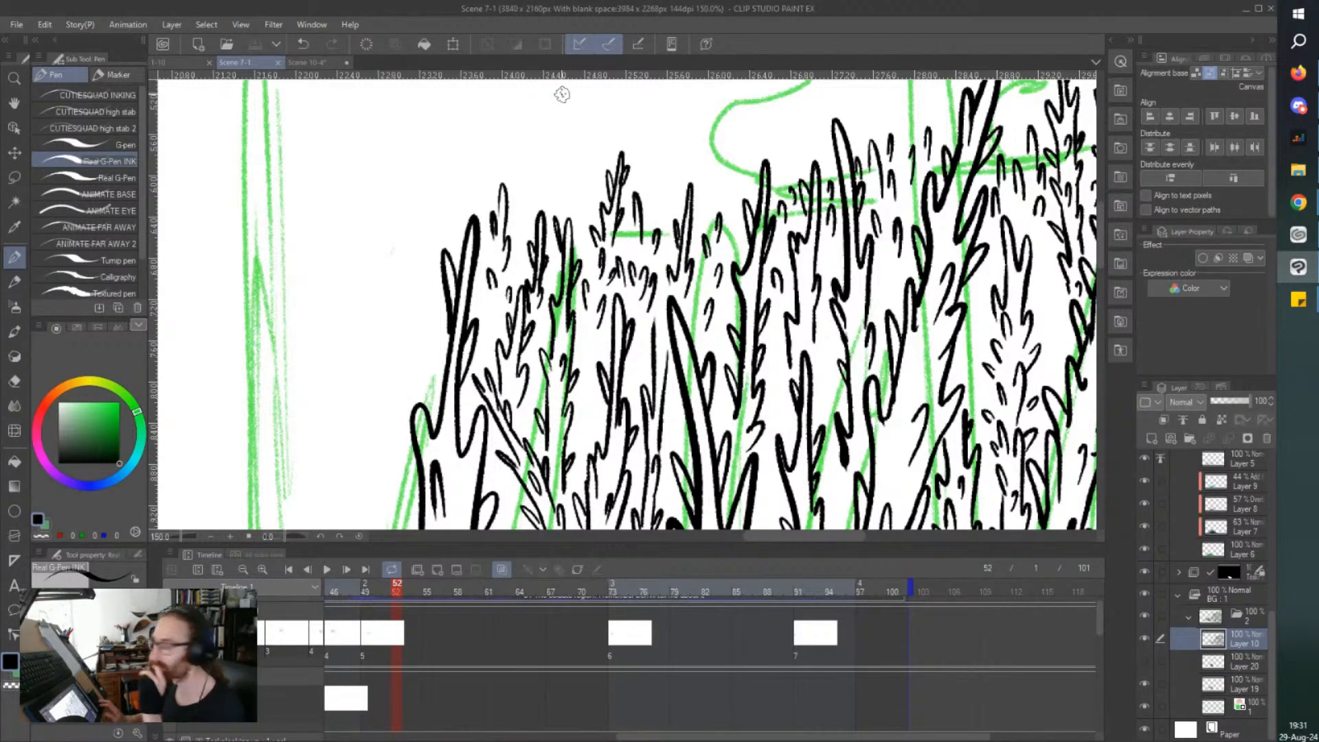
Ink the thorny base of the slender sketched tree rising behind the broken stump, apart from the tree cluster.
scroll(562, 94, "down", 8)
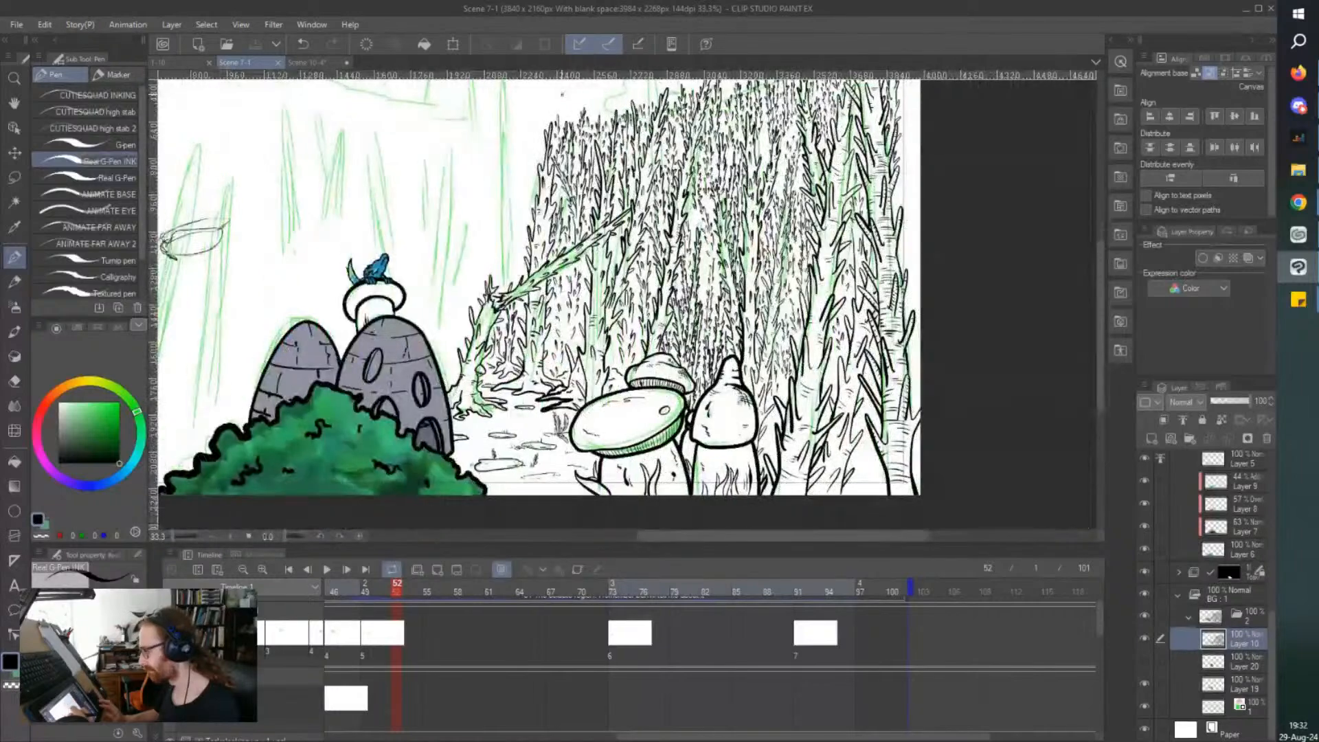
left_click_drag(501, 224, 617, 285)
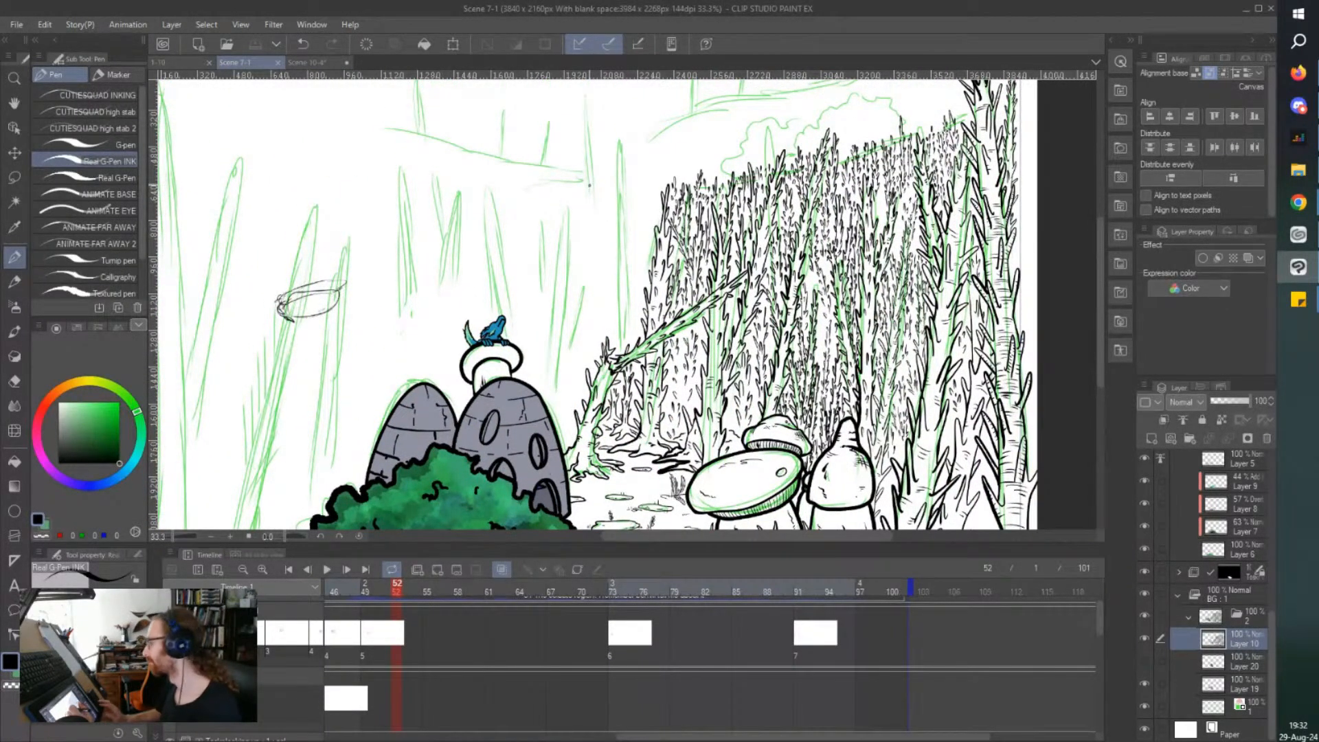
scroll(589, 185, "down", 1)
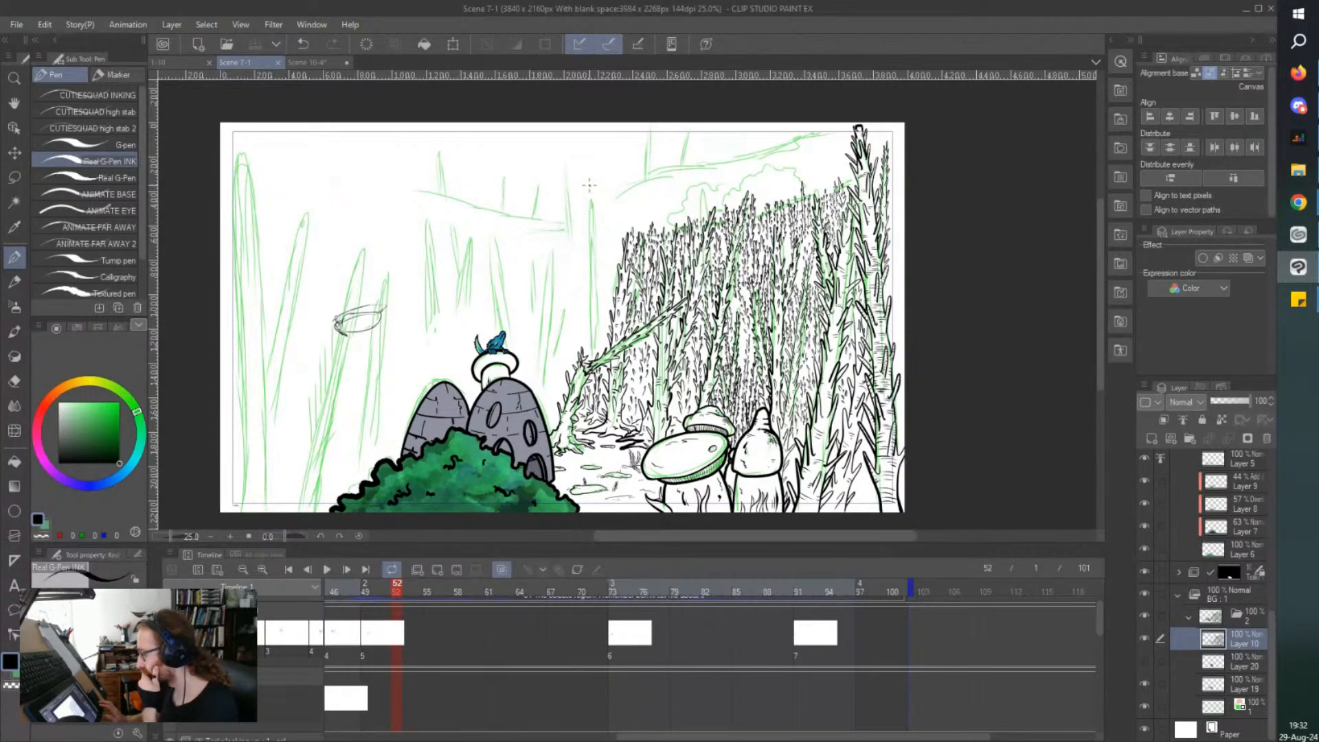
scroll(589, 184, "right", 1)
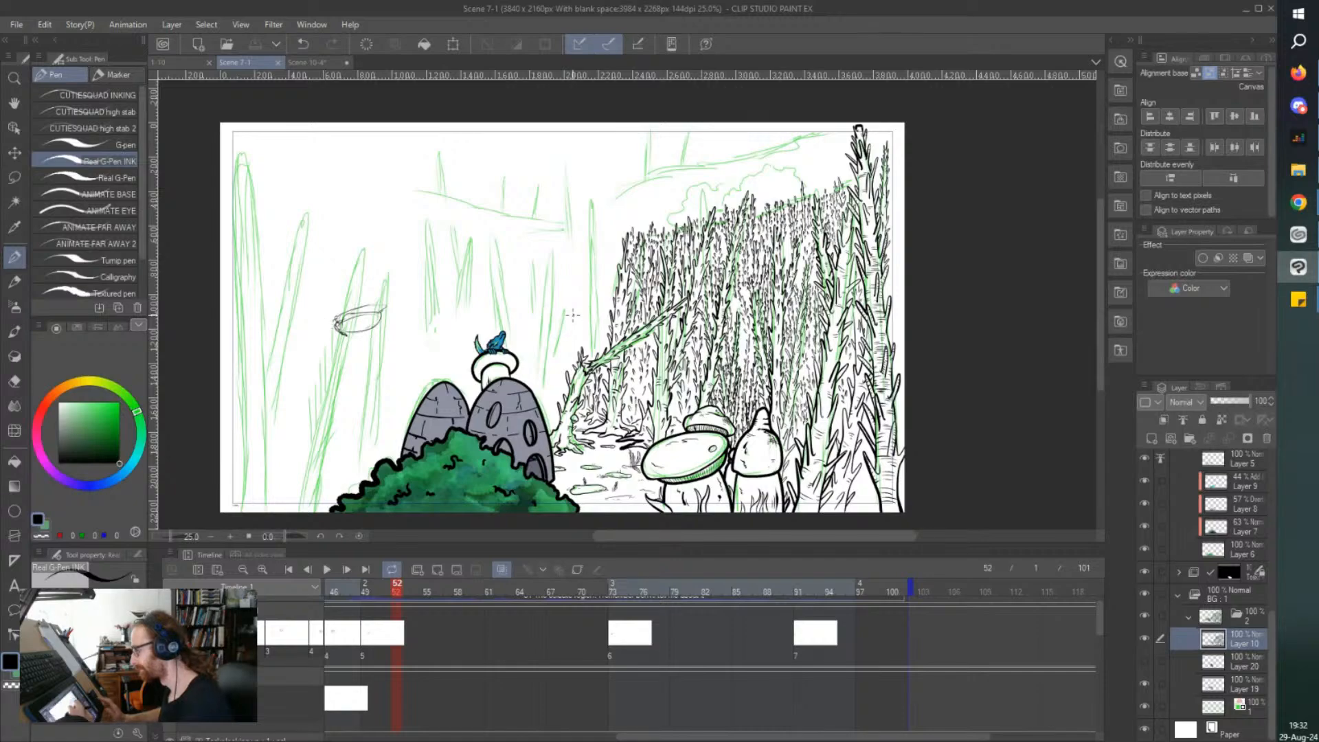
scroll(575, 311, "up", 1)
scroll(575, 311, "up", 3)
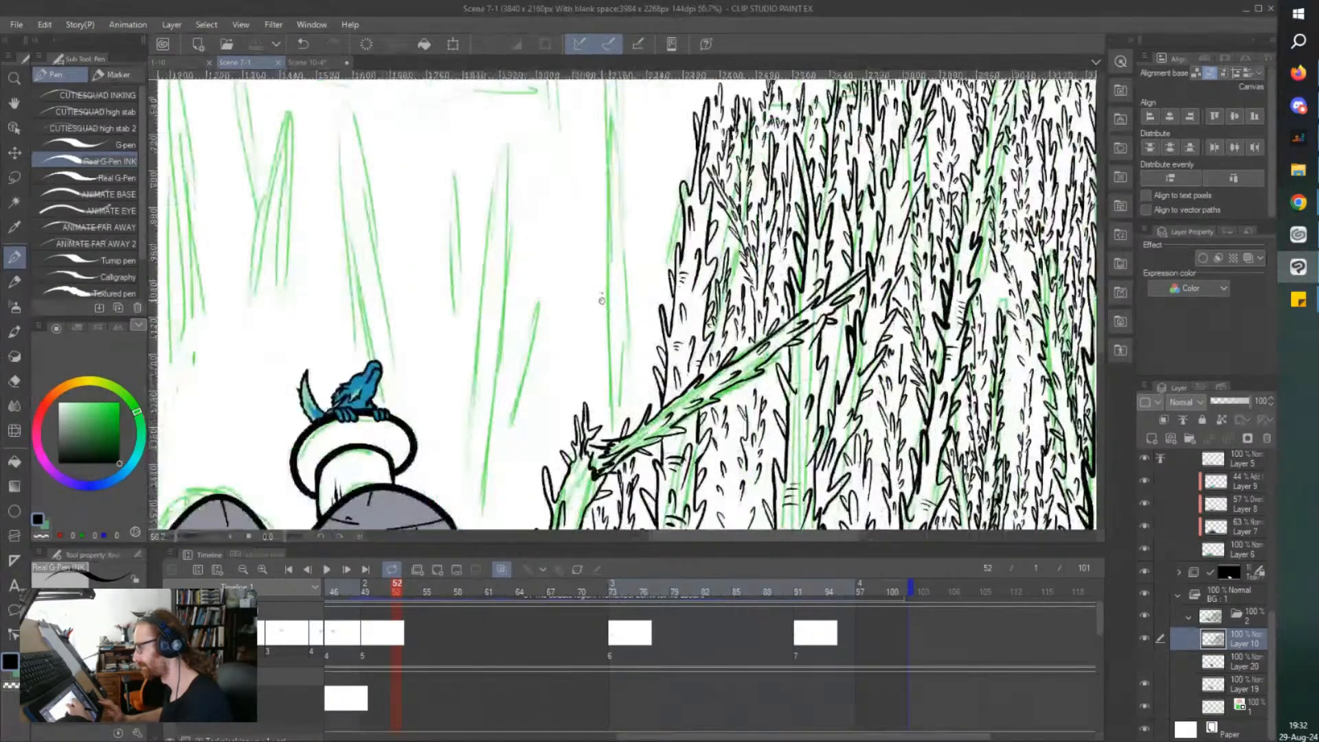
scroll(612, 265, "down", 1)
left_click_drag(611, 266, 620, 353)
scroll(620, 353, "up", 1)
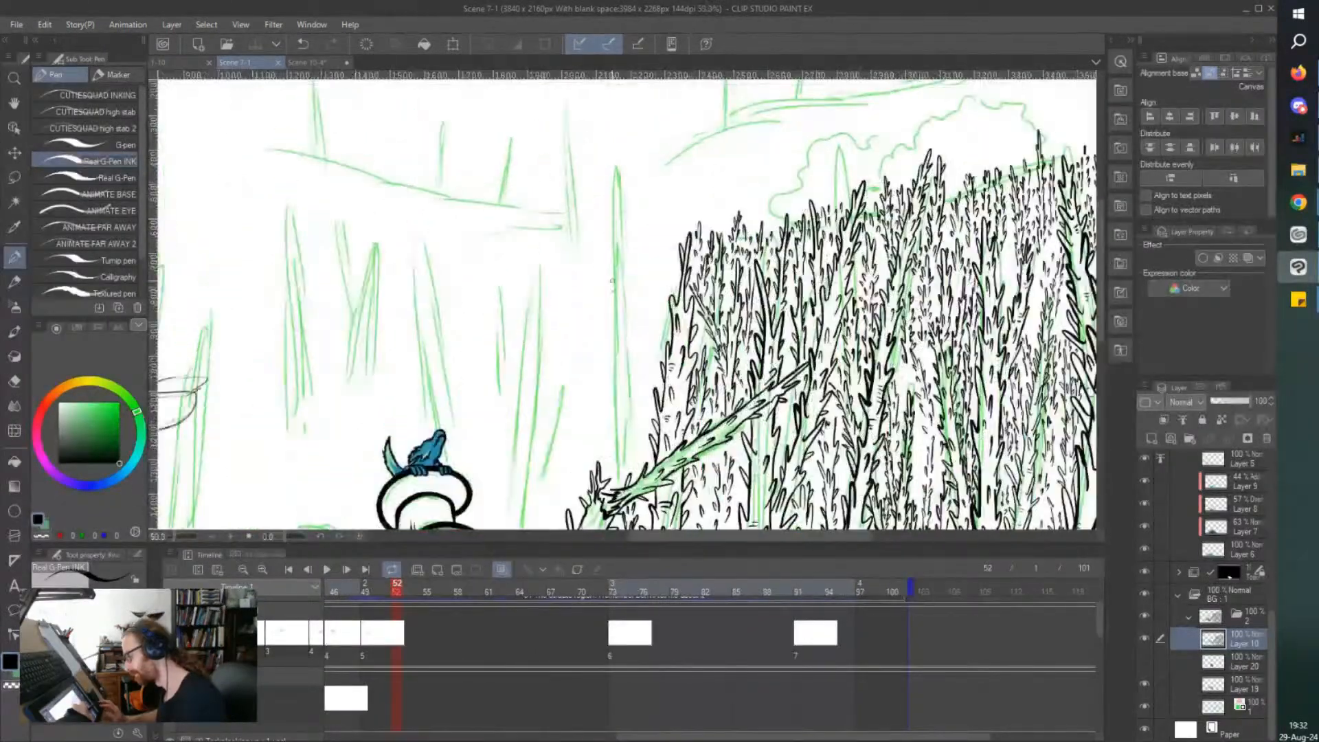
left_click_drag(632, 435, 629, 444)
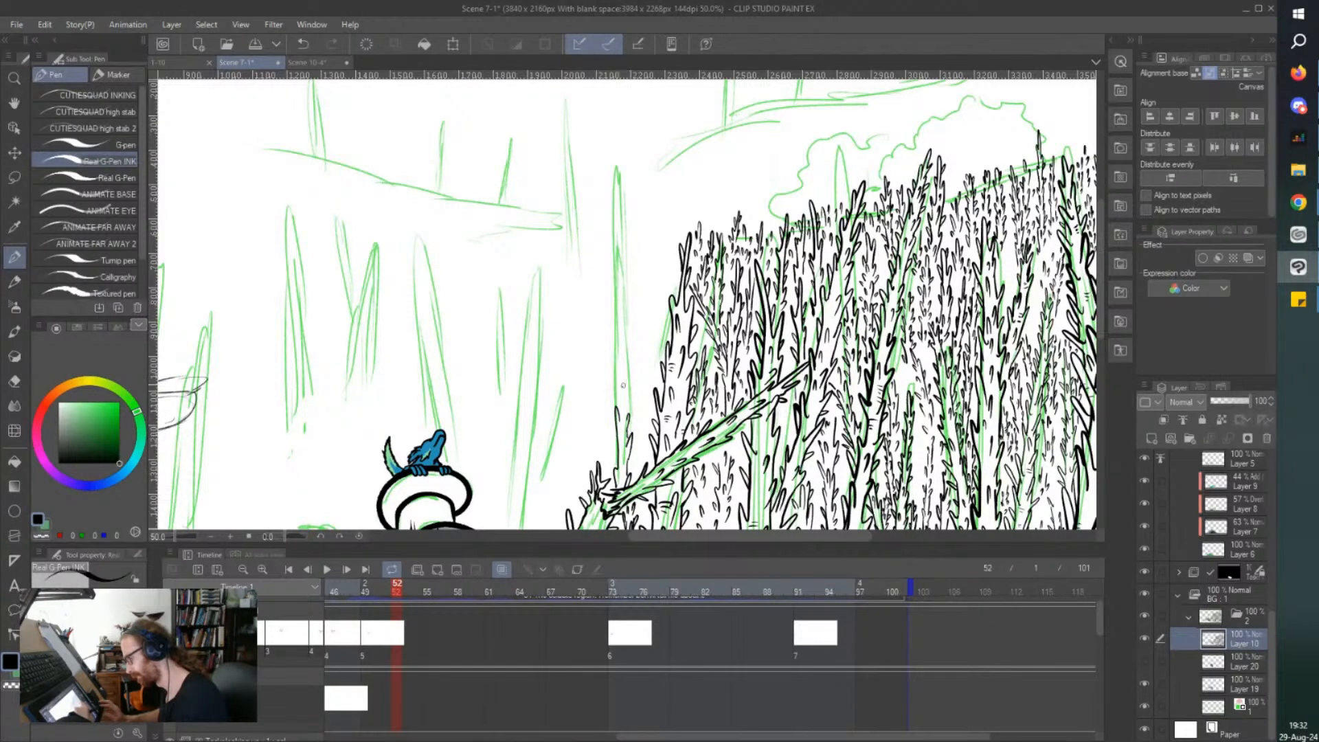
scroll(595, 374, "up", 3)
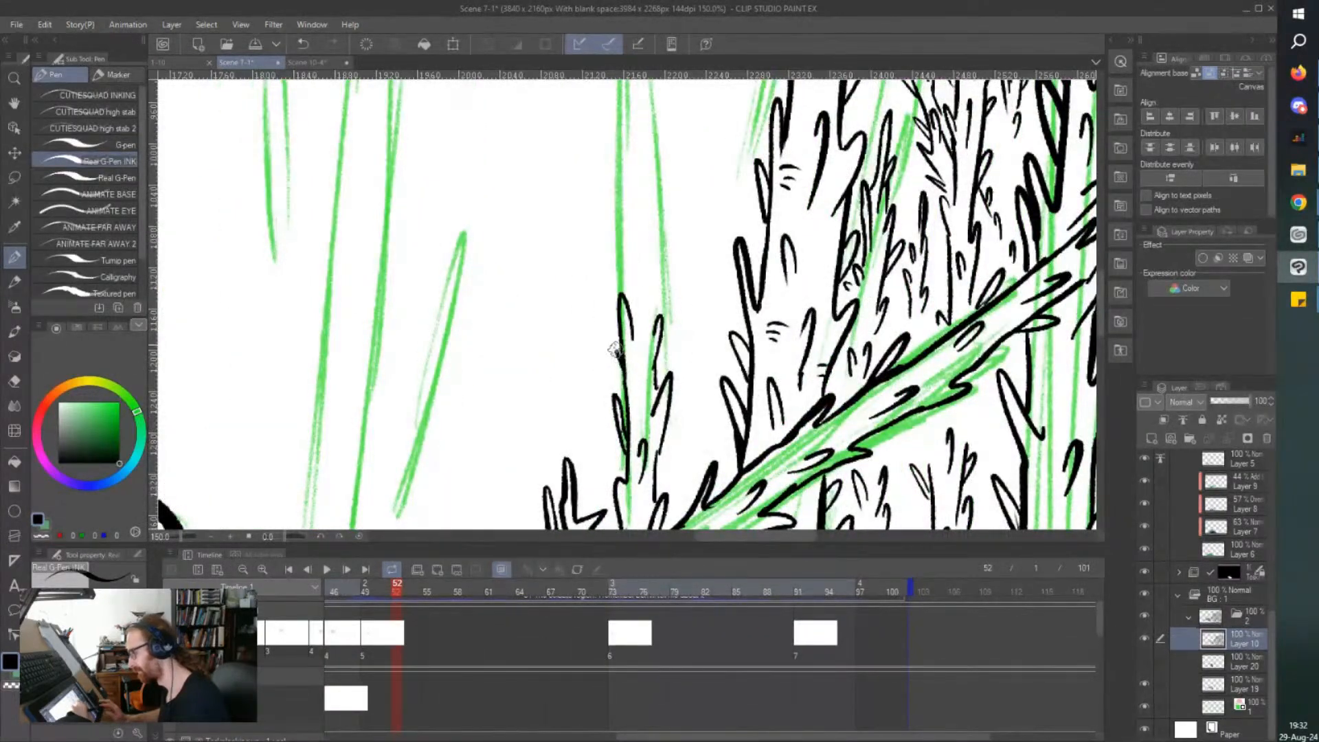
Extend the slender tree's trunk outlines upward along the green sketch, with thorns on both sides and inside the trunk.
mouse_move(653, 321)
left_mouse_down()
mouse_move(664, 192)
mouse_move(654, 184)
mouse_move(646, 213)
left_mouse_up()
mouse_move(622, 299)
left_mouse_down()
mouse_move(615, 173)
mouse_move(626, 222)
mouse_move(648, 221)
mouse_move(644, 251)
left_mouse_up()
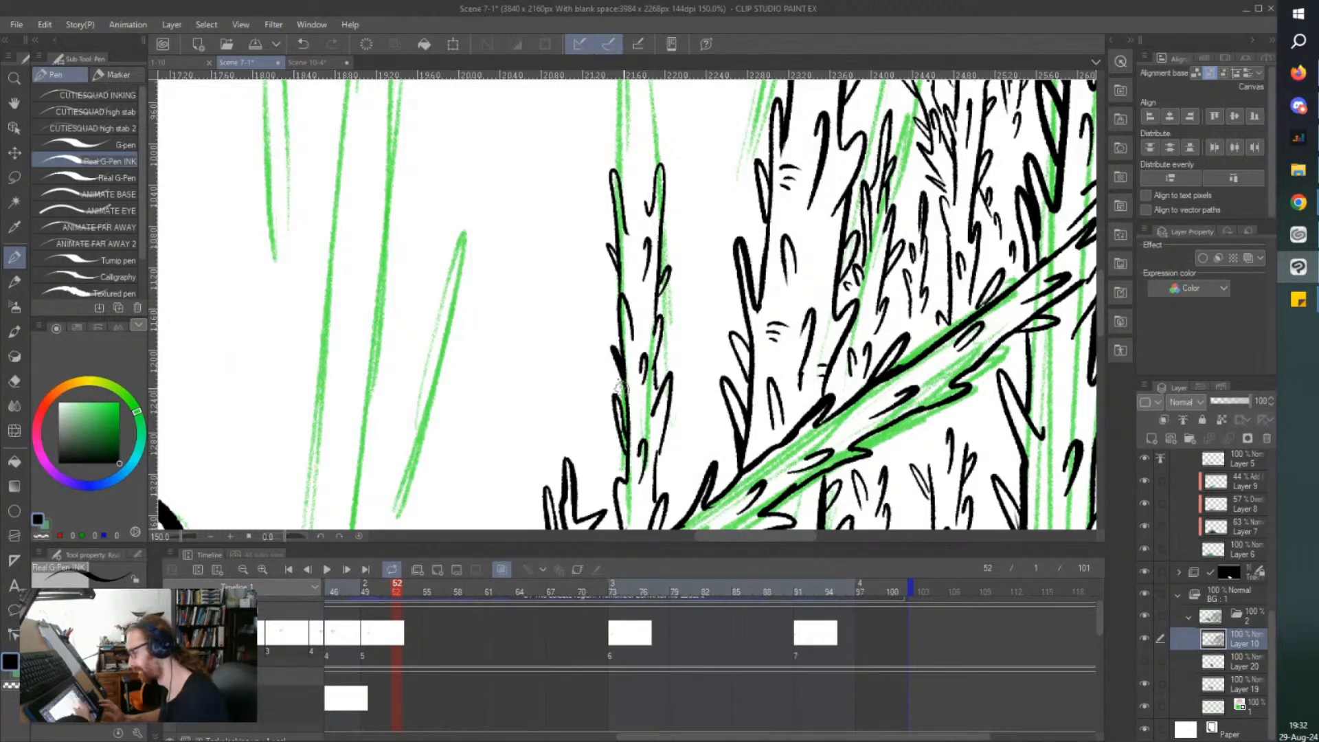
left_click_drag(616, 334, 621, 338)
left_click_drag(659, 476, 669, 447)
scroll(604, 350, "up", 5)
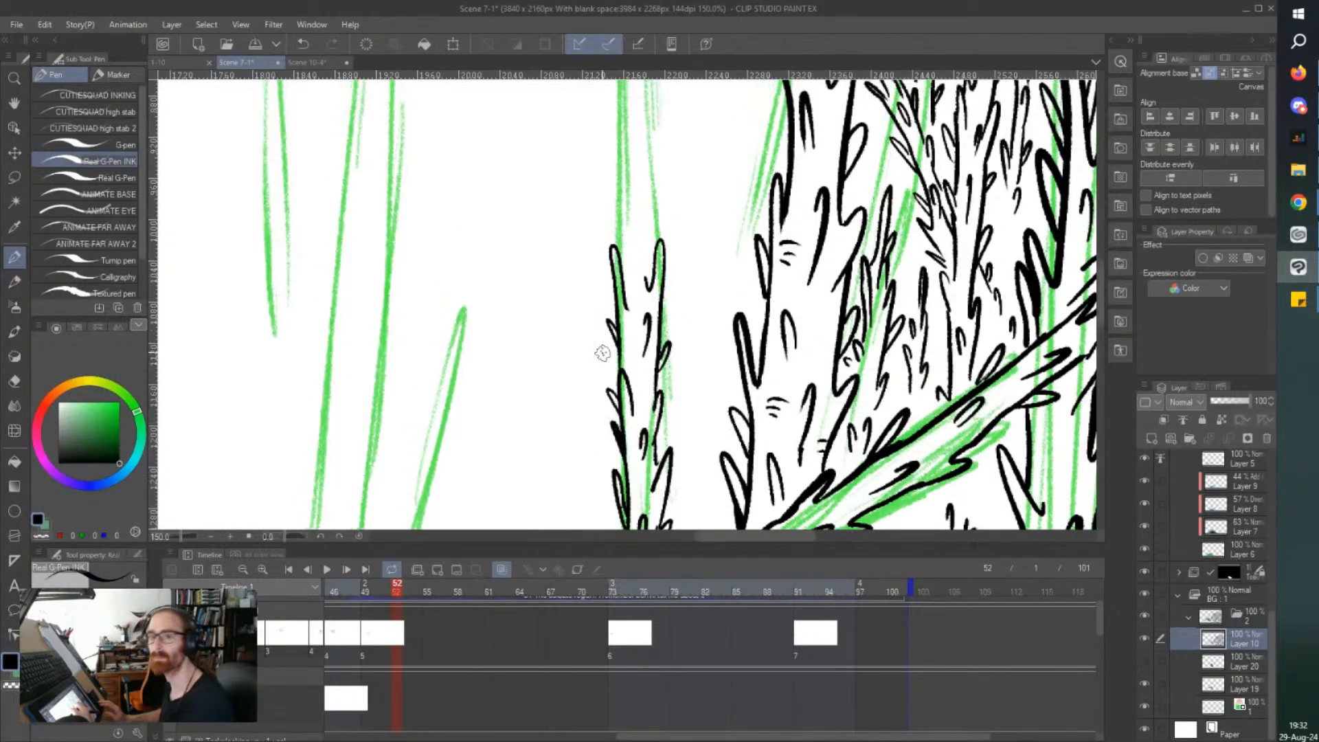
mouse_move(619, 406)
left_mouse_down()
mouse_move(592, 380)
mouse_move(657, 323)
mouse_move(662, 265)
mouse_move(658, 289)
mouse_move(611, 278)
mouse_move(622, 368)
mouse_move(635, 309)
mouse_move(657, 348)
mouse_move(659, 324)
left_mouse_up()
scroll(609, 244, "down", 2)
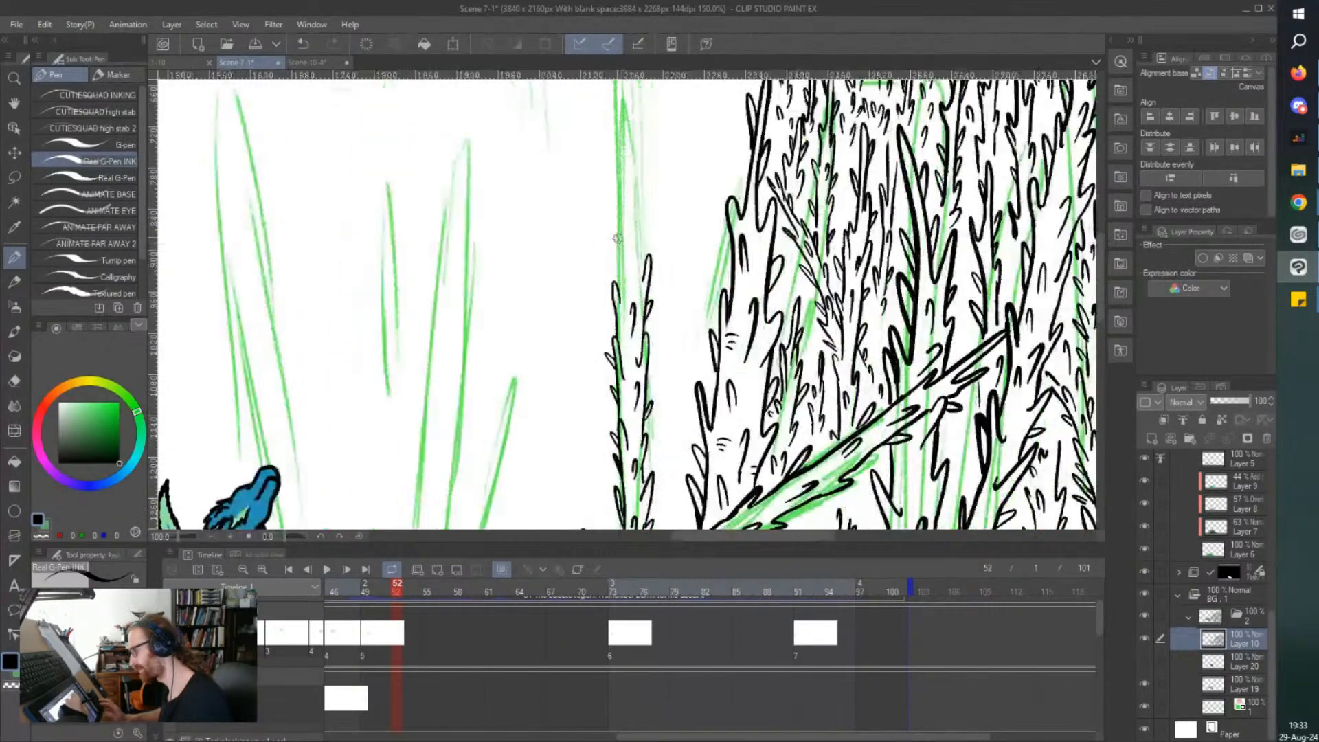
Close the slender tree with a forked, pointed tip and add small thorns around its upper trunk.
scroll(629, 302, "up", 3)
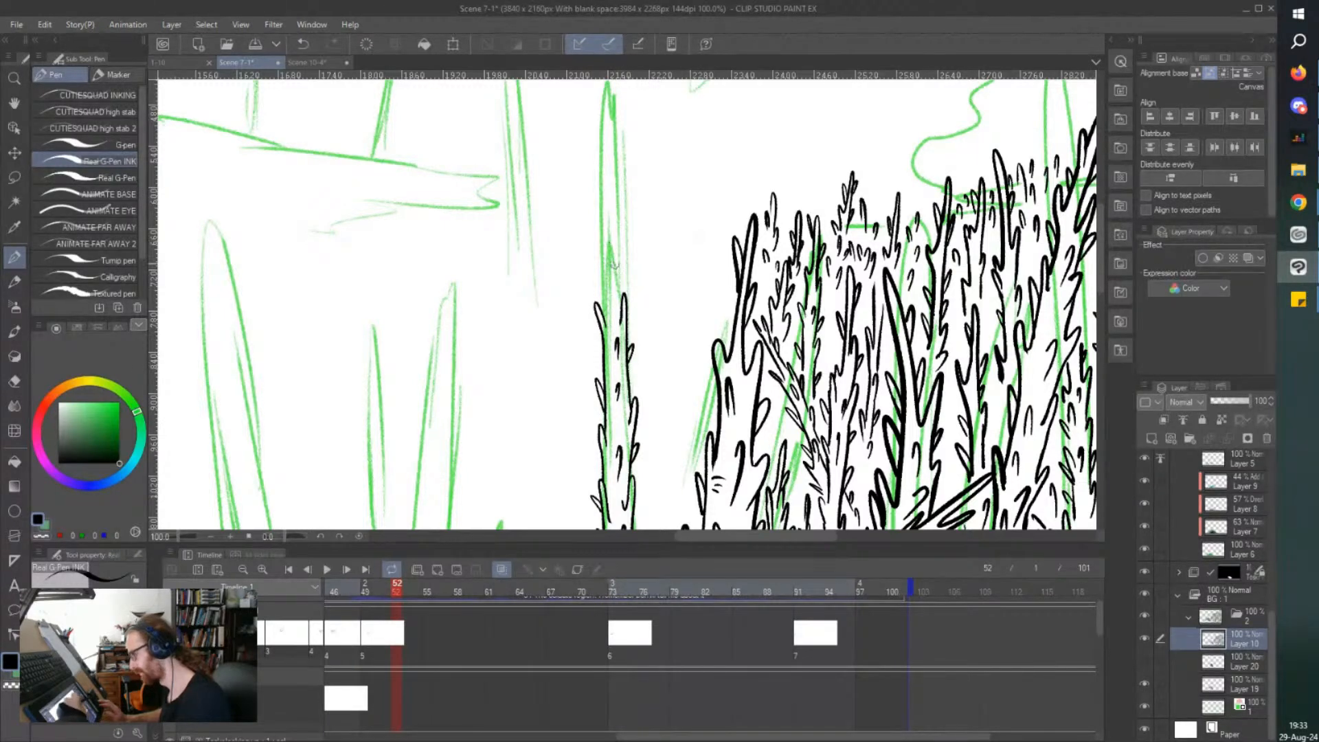
left_click_drag(621, 299, 621, 253)
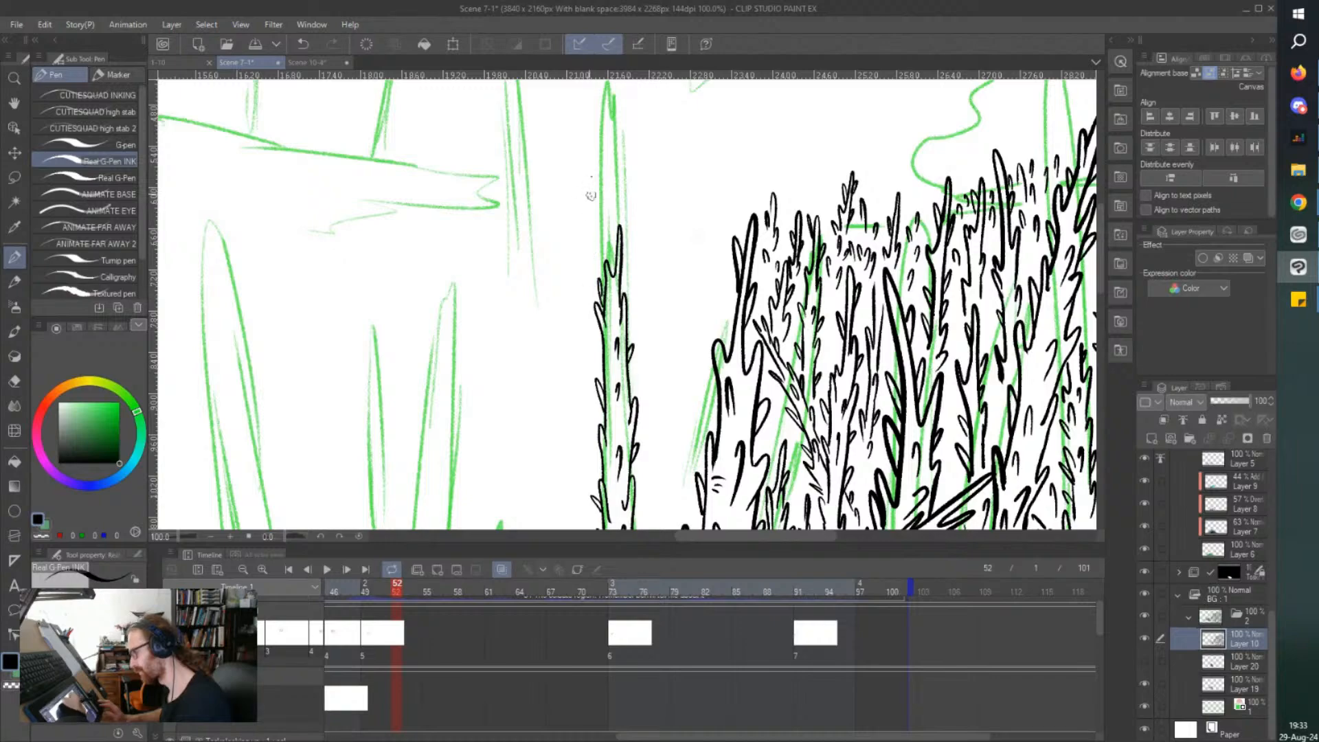
scroll(598, 280, "up", 2)
left_click_drag(600, 283, 611, 331)
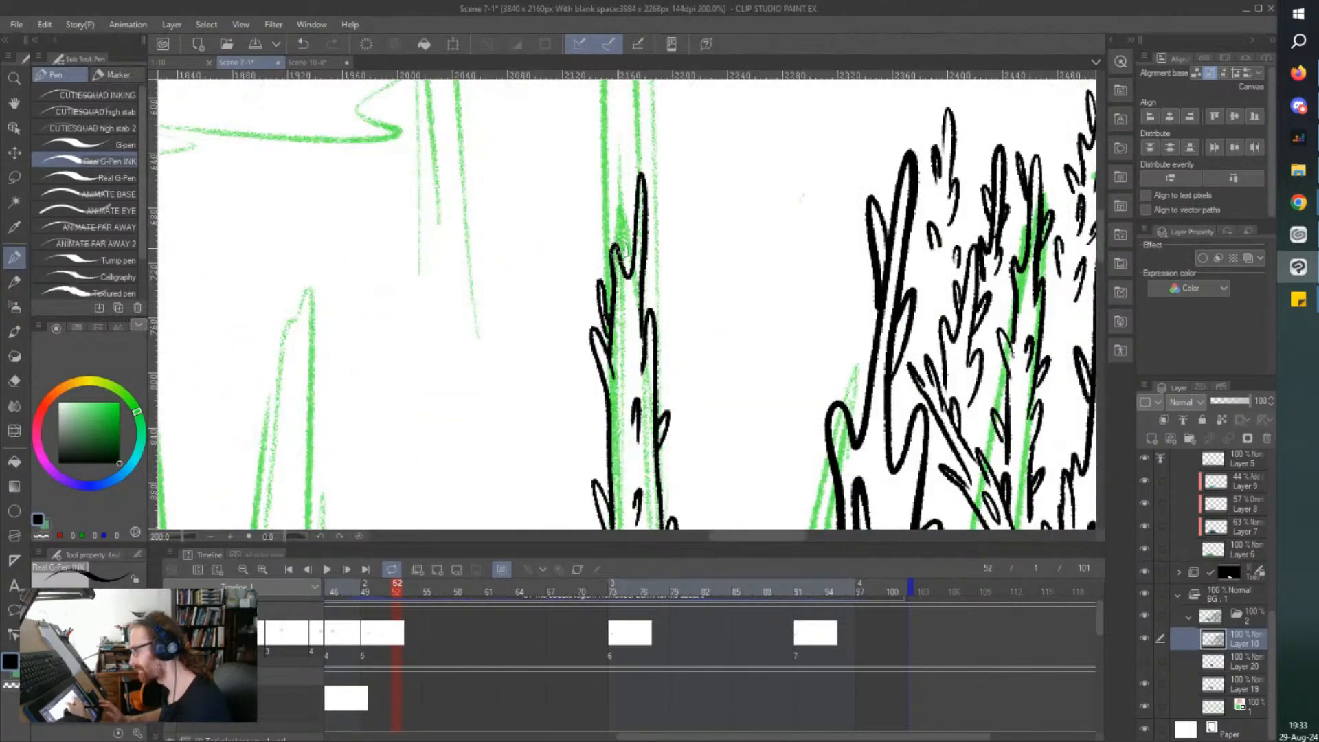
scroll(635, 206, "down", 1)
left_click_drag(634, 211, 628, 222)
left_click_drag(611, 296, 617, 291)
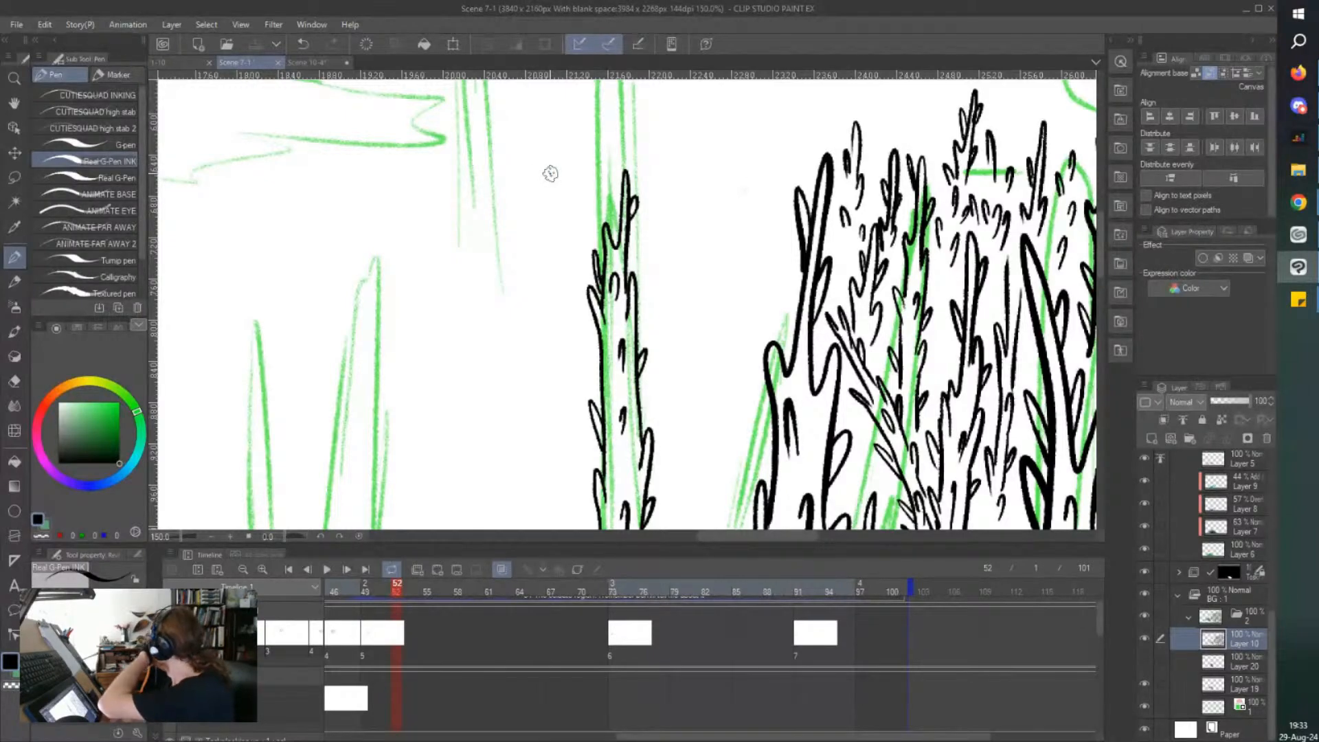
scroll(551, 174, "down", 2)
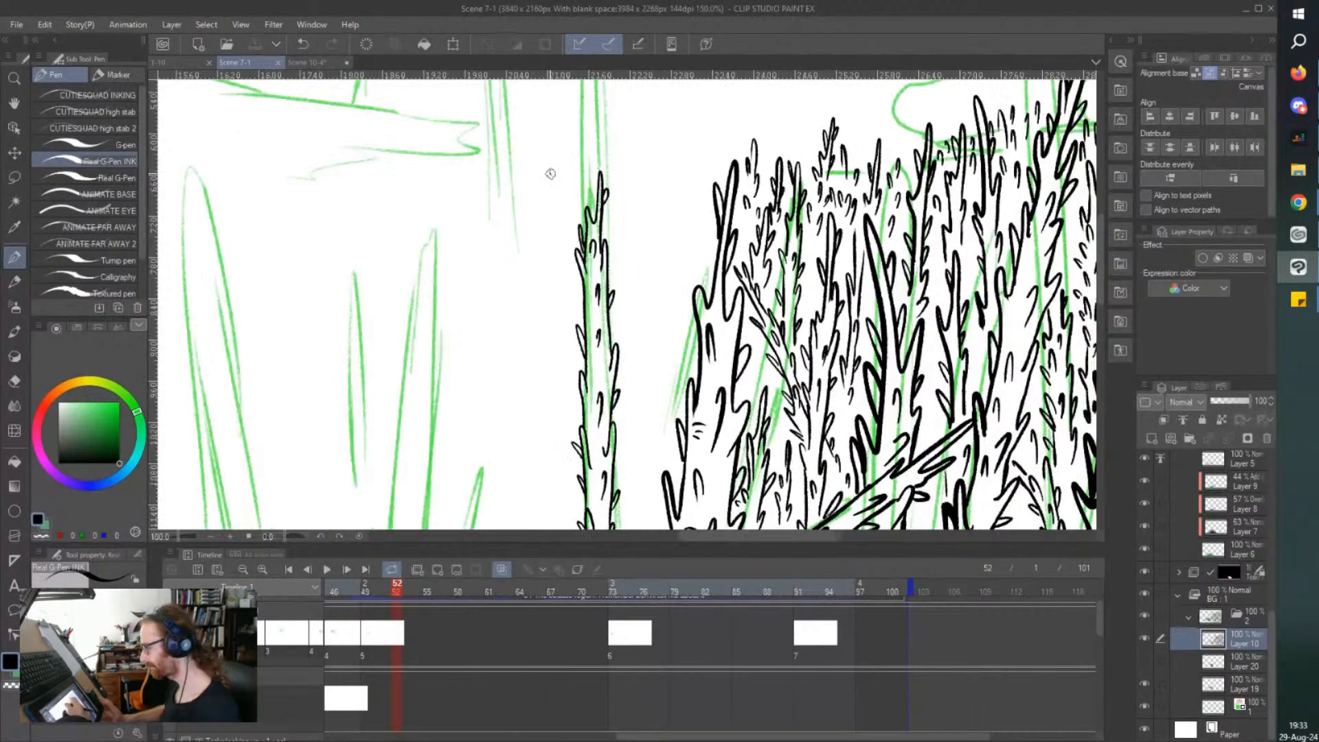
Add small thorns inside and along the edges of the slender tree's upper and middle trunk.
scroll(541, 278, "up", 3)
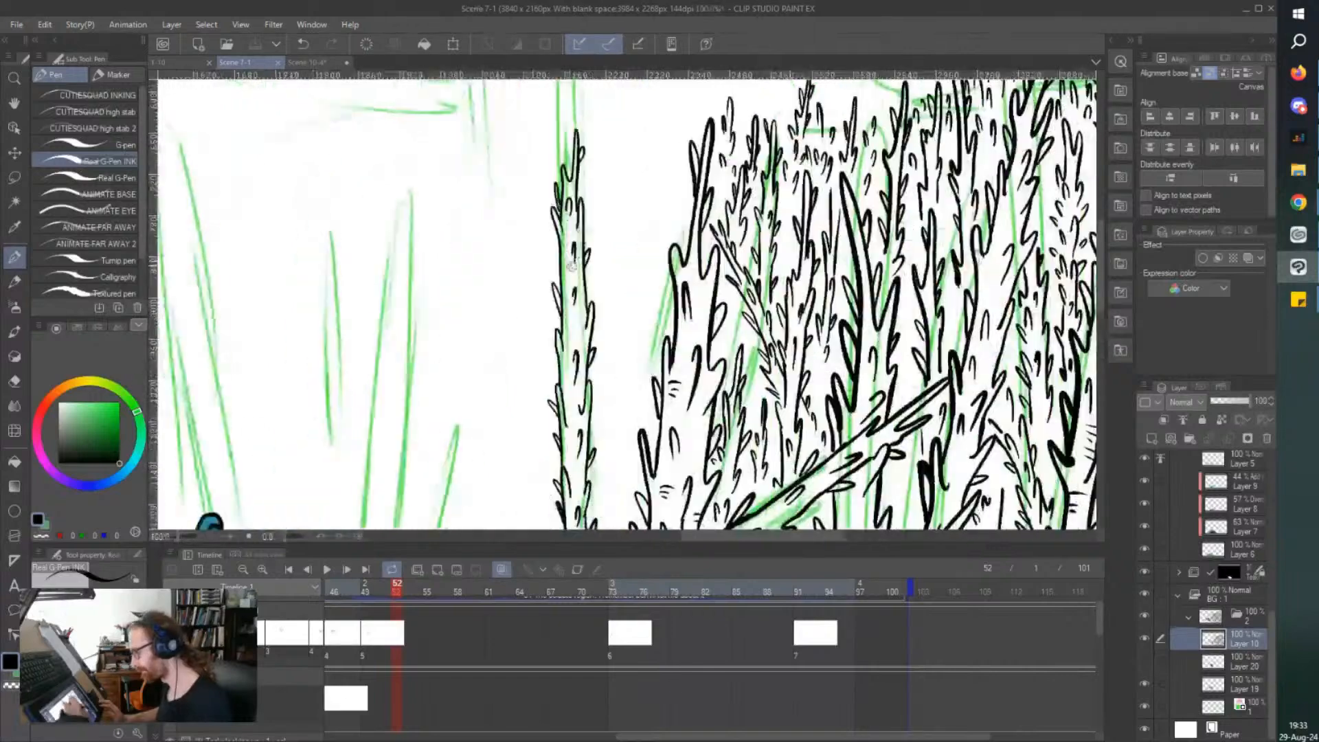
mouse_move(558, 298)
left_mouse_down()
mouse_move(609, 300)
mouse_move(556, 311)
left_mouse_up()
left_click_drag(548, 232, 556, 257)
left_click_drag(605, 198, 606, 213)
mouse_move(592, 374)
left_mouse_down()
mouse_move(595, 406)
mouse_move(548, 416)
left_mouse_up()
scroll(524, 330, "down", 2)
scroll(524, 407, "up", 2)
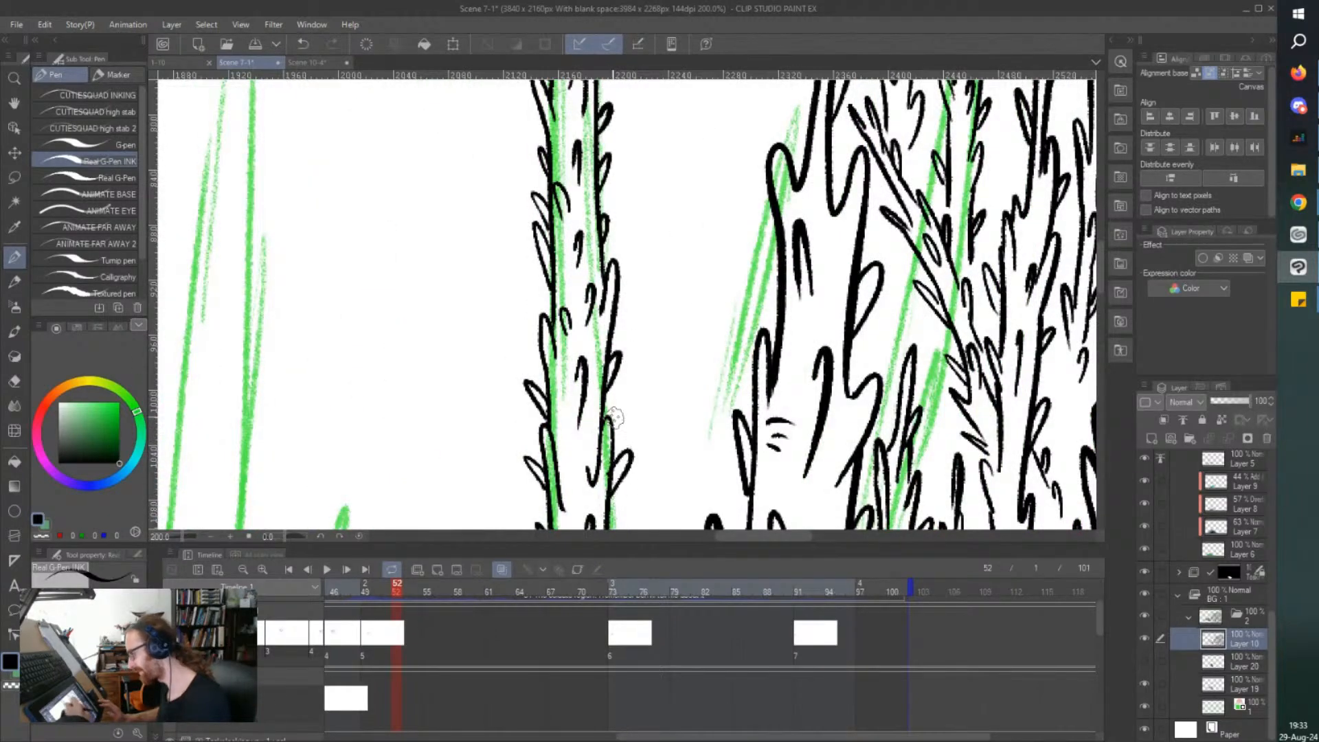
Fill the slender tree's lower trunk with small thorns down toward the broken stump.
scroll(602, 450, "down", 1)
left_click_drag(599, 459, 595, 491)
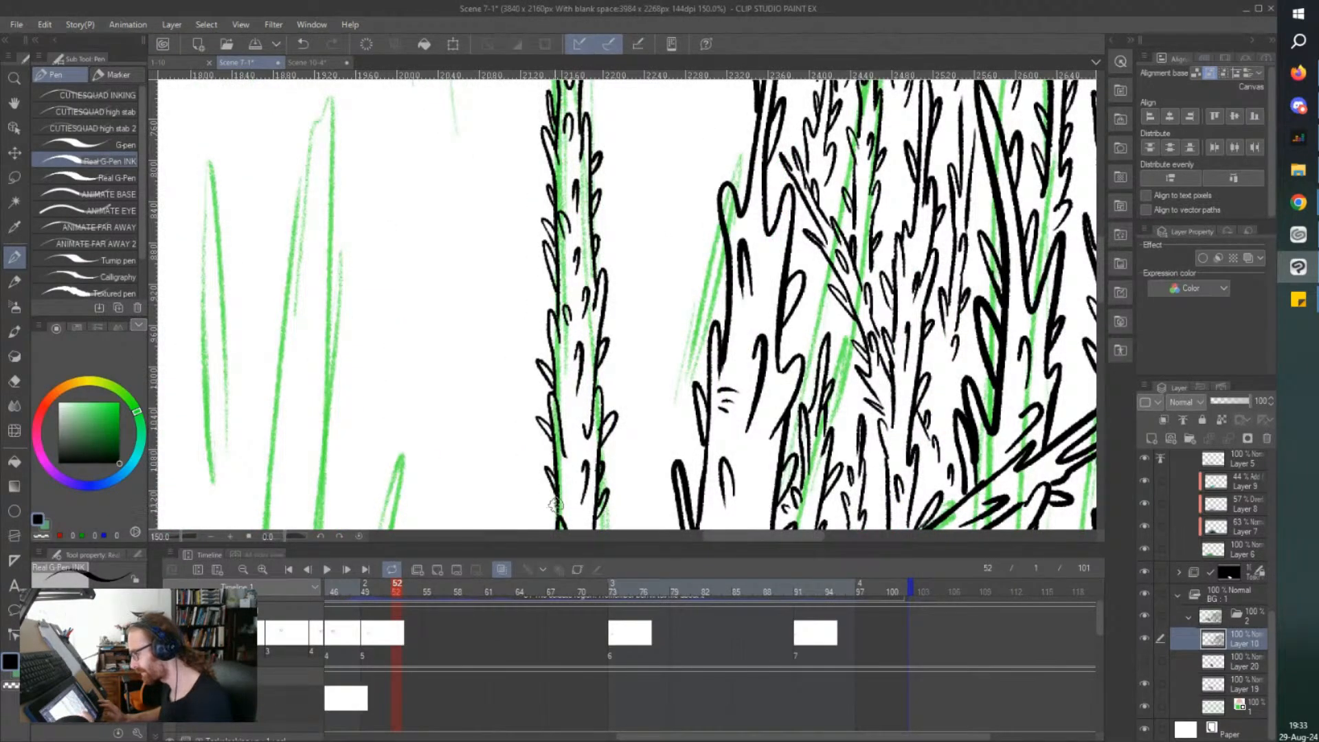
scroll(571, 306, "down", 2)
scroll(574, 481, "up", 3)
left_click_drag(574, 447, 576, 474)
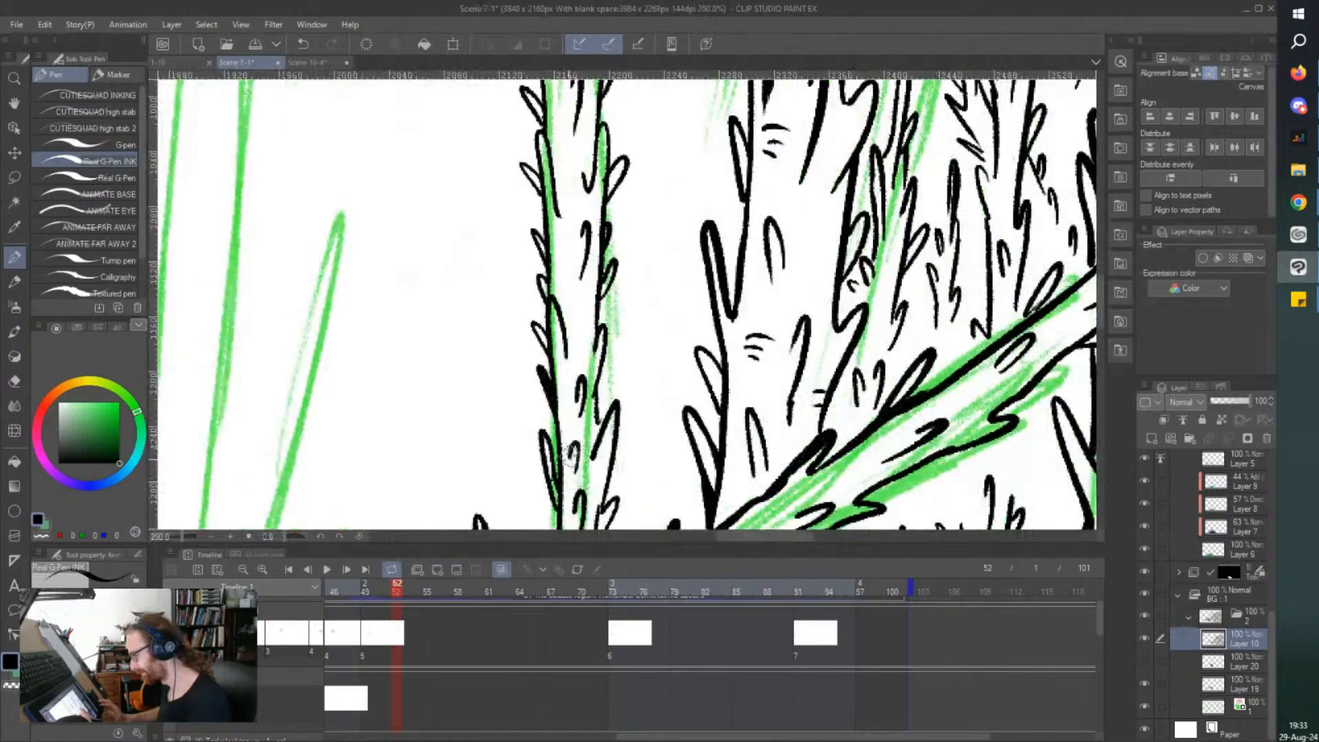
scroll(551, 418, "down", 2)
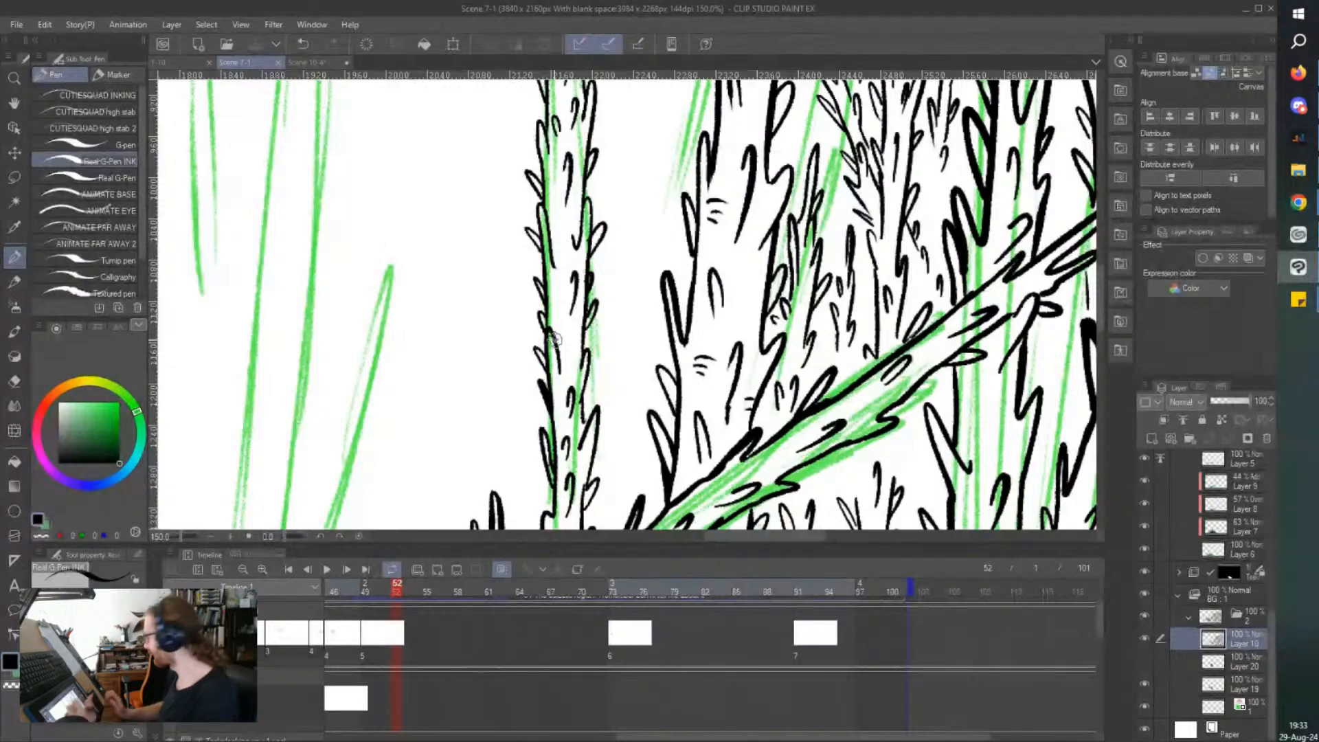
key("ctrl+x")
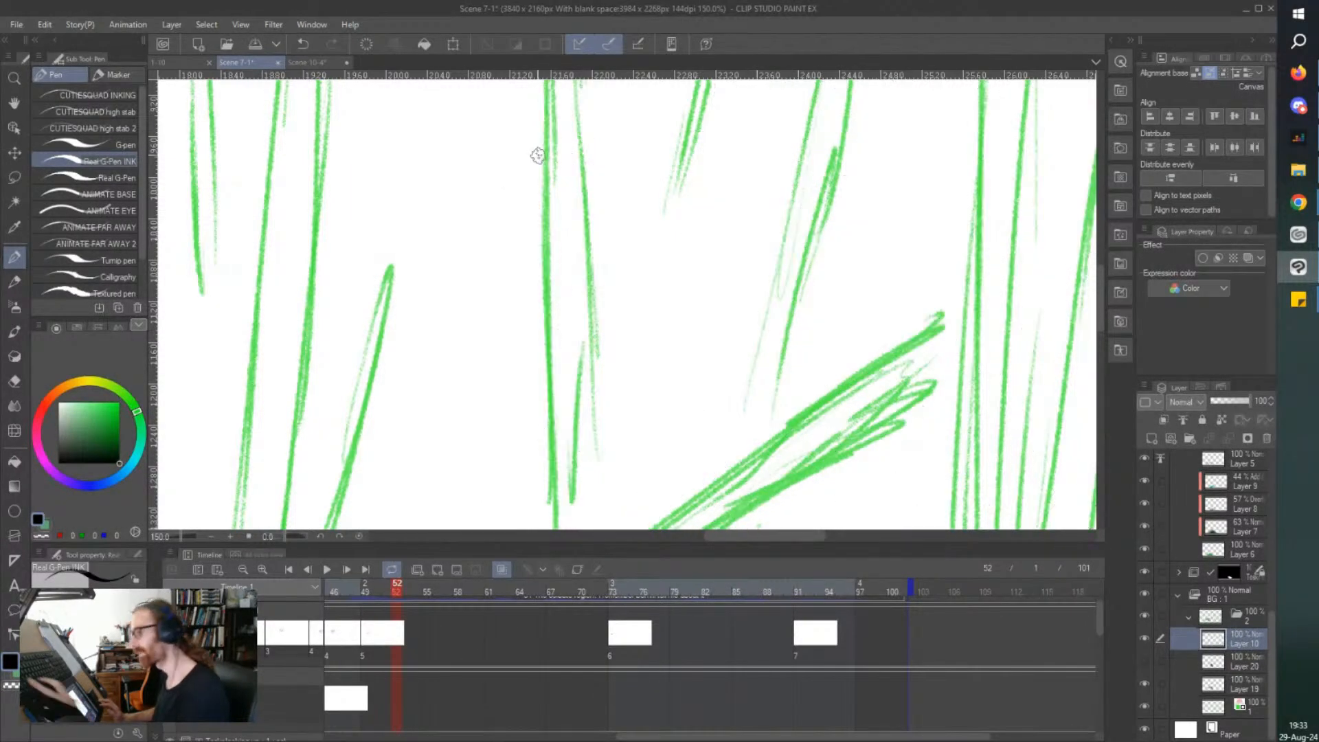
key("ctrl+z")
Ink a short thorny tree in the gap between the slender tree and the cluster, just above the fallen log.
scroll(538, 155, "down", 4)
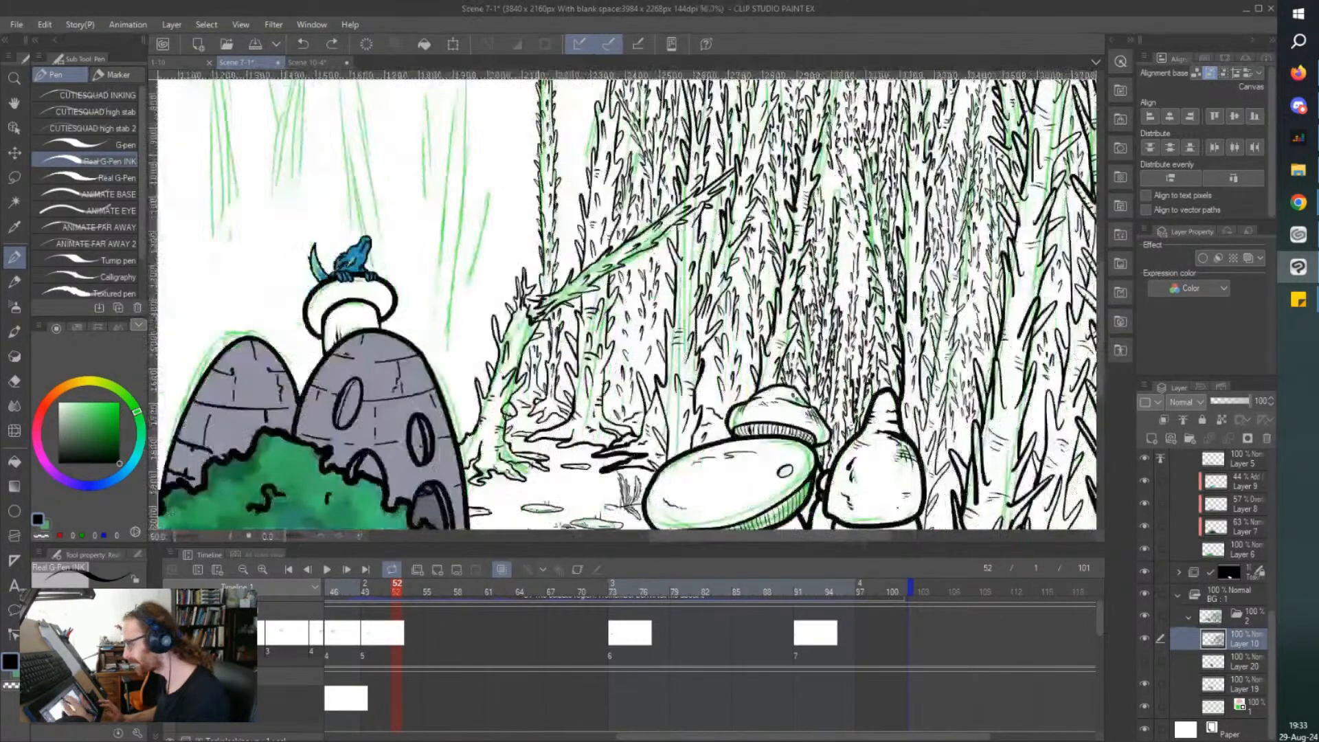
scroll(546, 148, "up", 4)
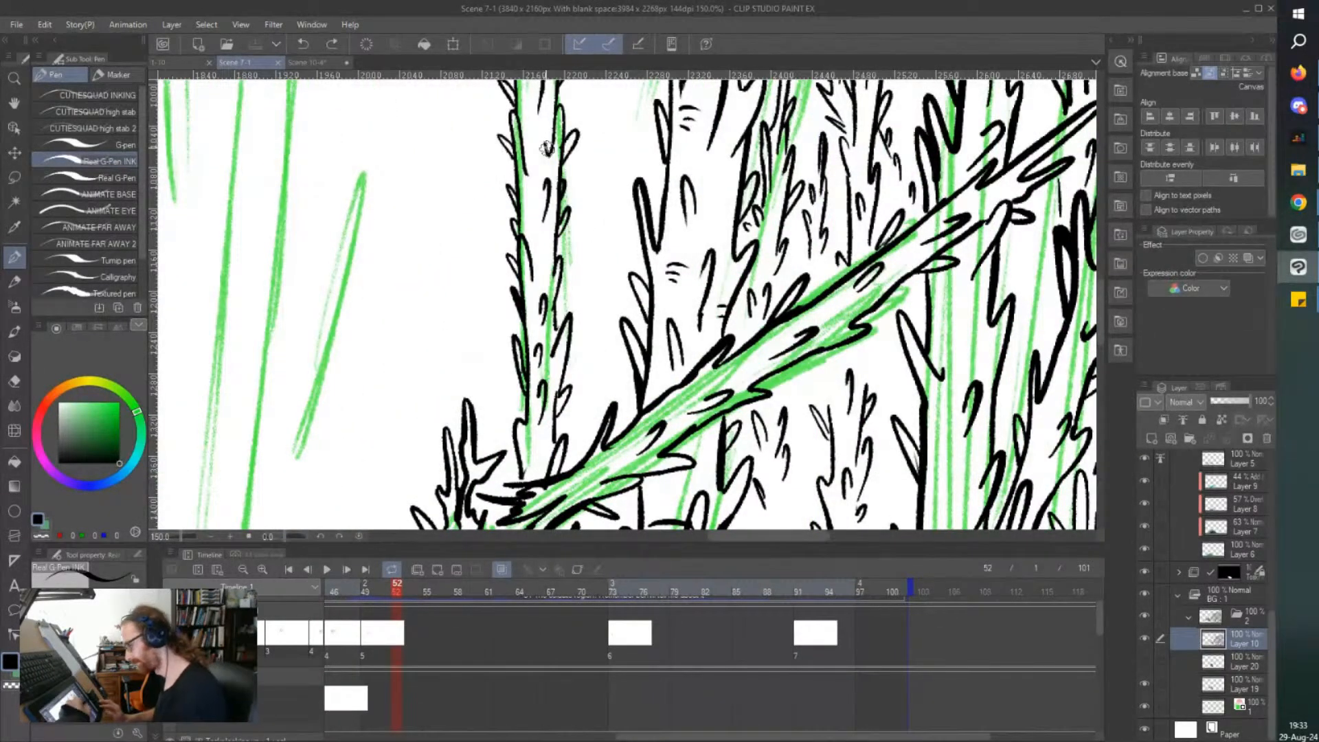
mouse_move(615, 348)
left_mouse_down()
mouse_move(605, 382)
mouse_move(607, 361)
left_mouse_up()
left_click_drag(584, 288, 588, 330)
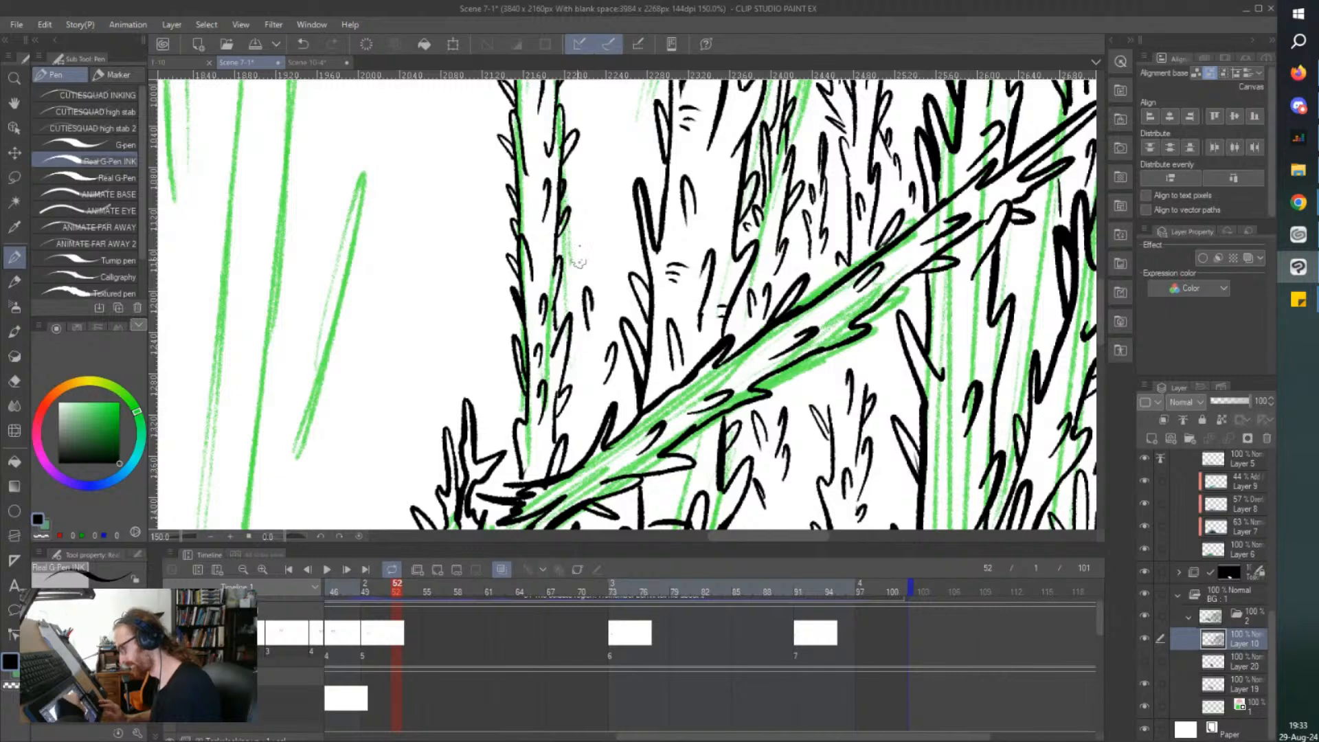
mouse_move(621, 269)
left_mouse_down()
mouse_move(615, 175)
mouse_move(607, 203)
left_mouse_up()
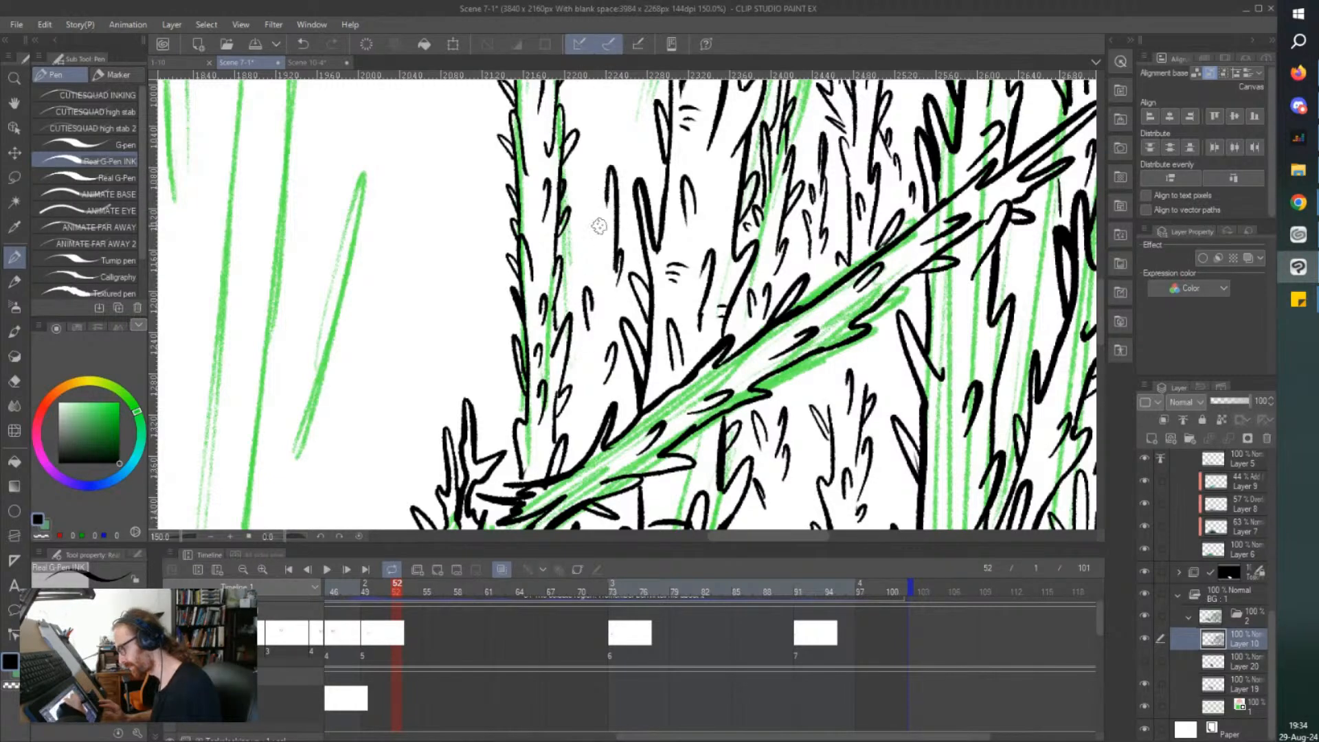
mouse_move(597, 250)
left_mouse_down()
mouse_move(586, 356)
mouse_move(614, 336)
left_mouse_up()
mouse_move(619, 298)
left_mouse_down()
mouse_move(608, 313)
mouse_move(608, 294)
left_mouse_up()
left_click_drag(608, 195, 594, 236)
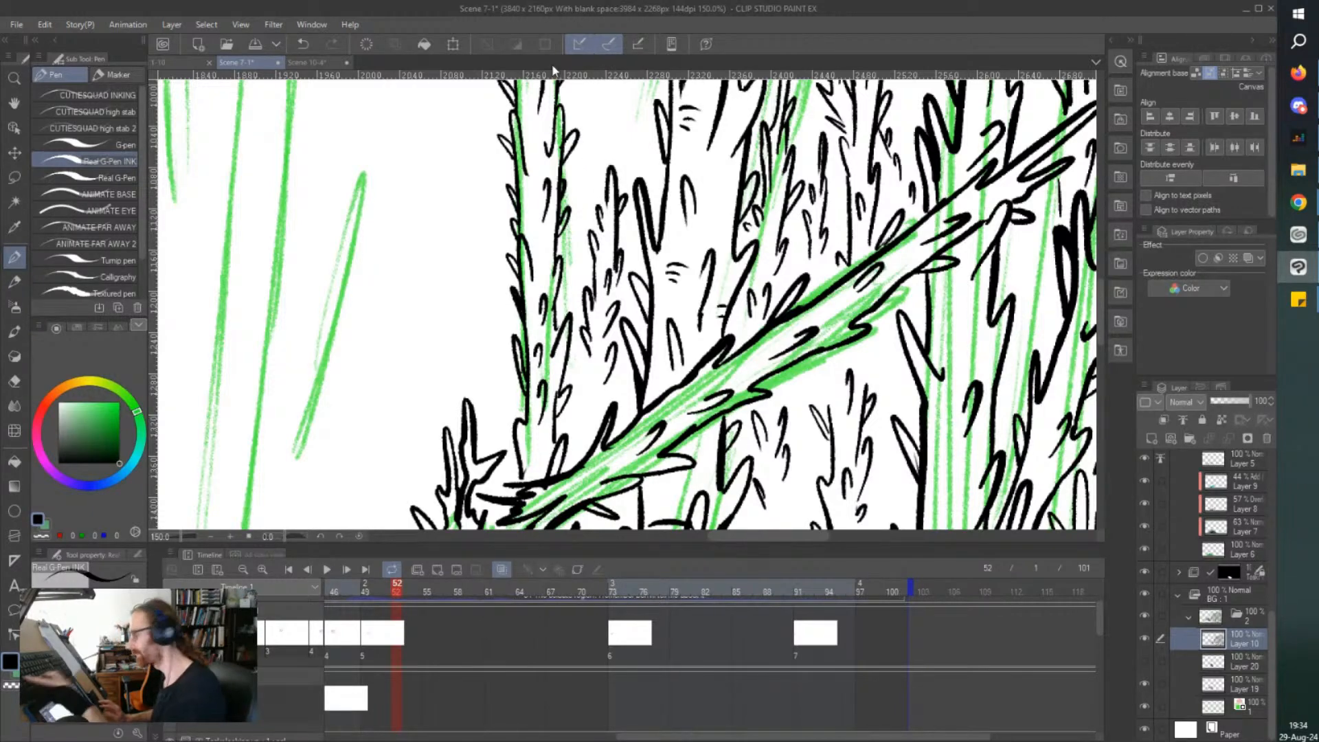
left_click_drag(599, 375, 577, 401)
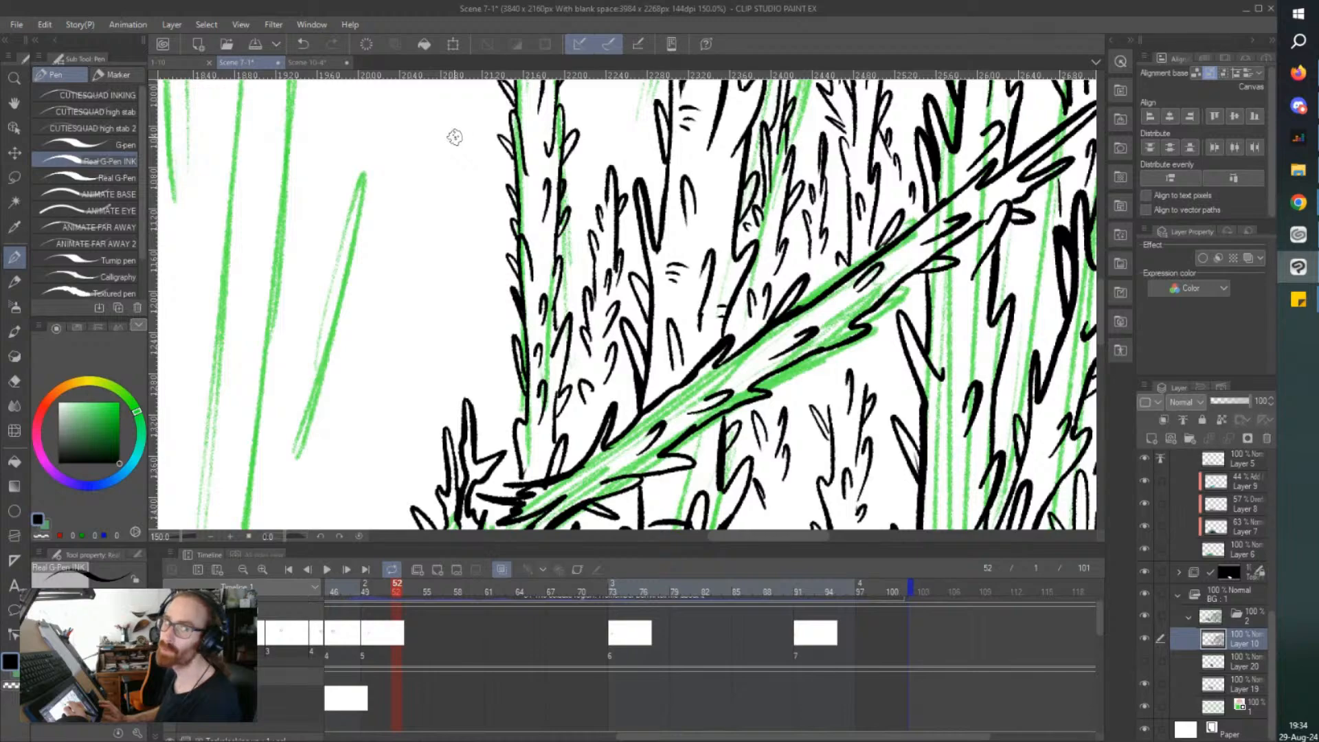
Ink the lower part of a slim thorny branch leaning from the cluster's outermost trunk toward the slender tree.
scroll(457, 141, "down", 1)
scroll(488, 214, "up", 5)
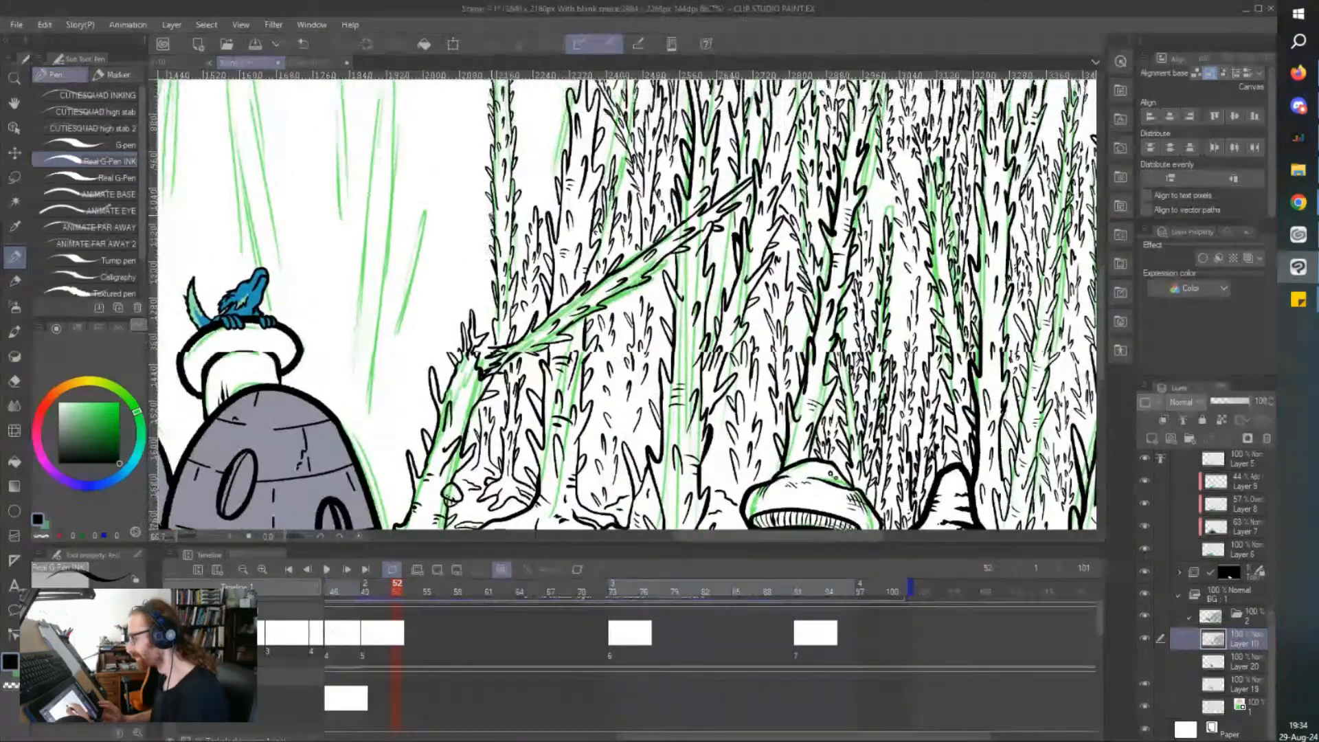
scroll(490, 204, "up", 1)
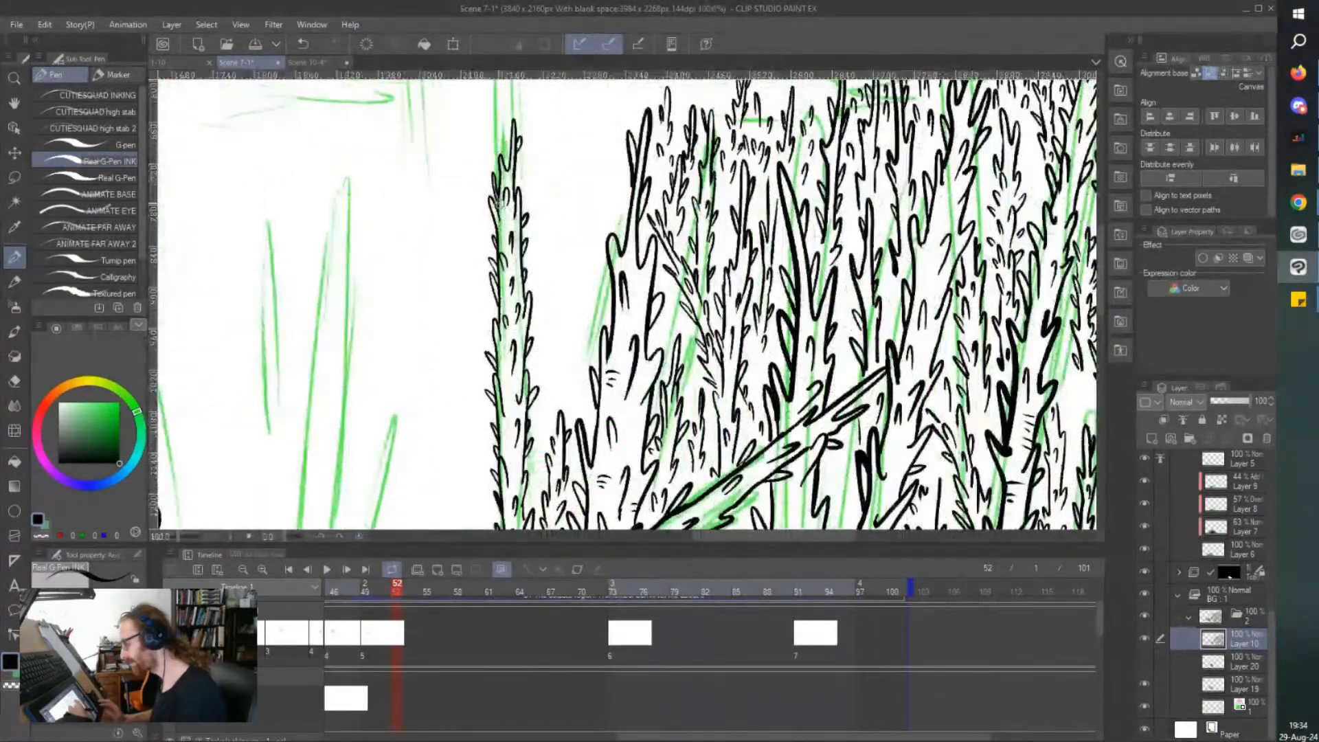
left_click_drag(585, 309, 579, 269)
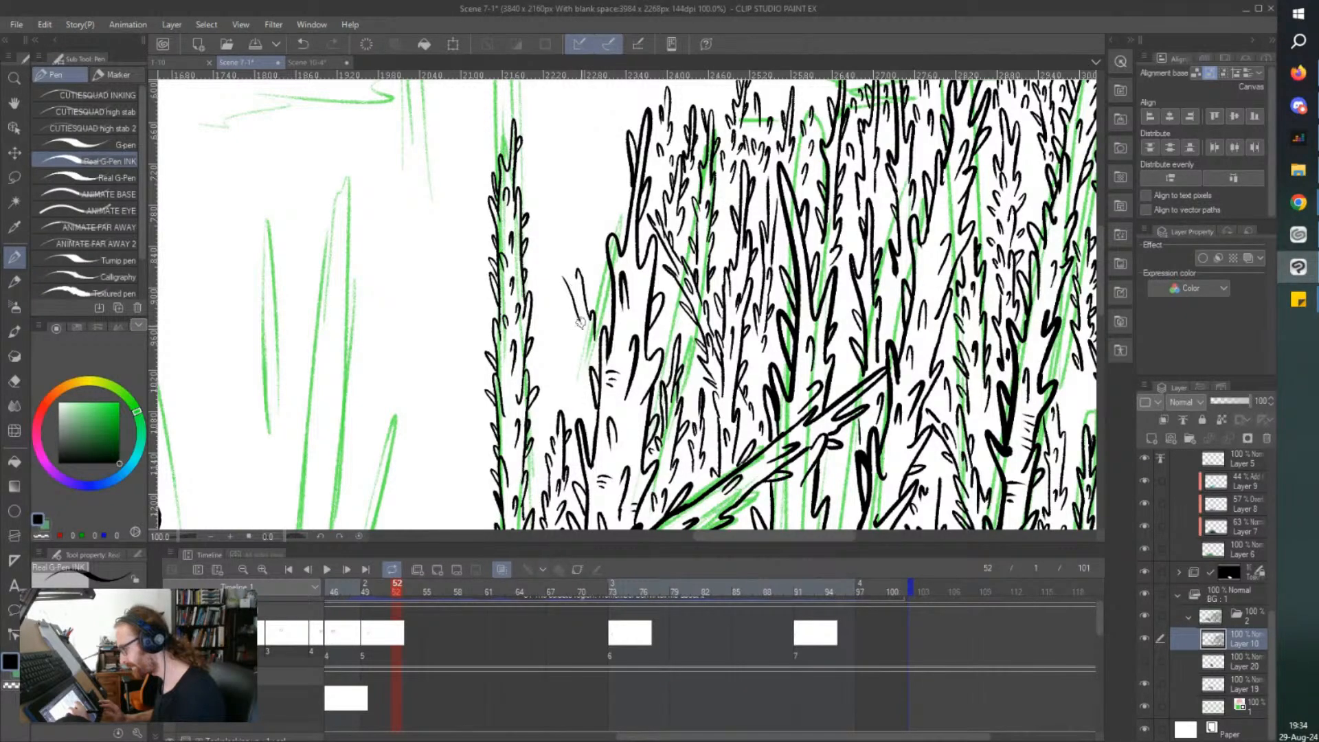
left_click_drag(566, 300, 574, 313)
mouse_move(569, 317)
left_mouse_down()
mouse_move(568, 197)
mouse_move(539, 144)
mouse_move(533, 168)
mouse_move(557, 253)
left_mouse_up()
scroll(569, 281, "up", 1)
Extend the leaning branch up to a pointed tip, add thorns along both its sides, and save the file.
mouse_move(549, 198)
left_mouse_down()
mouse_move(531, 183)
mouse_move(550, 213)
left_mouse_up()
left_click_drag(542, 157, 536, 132)
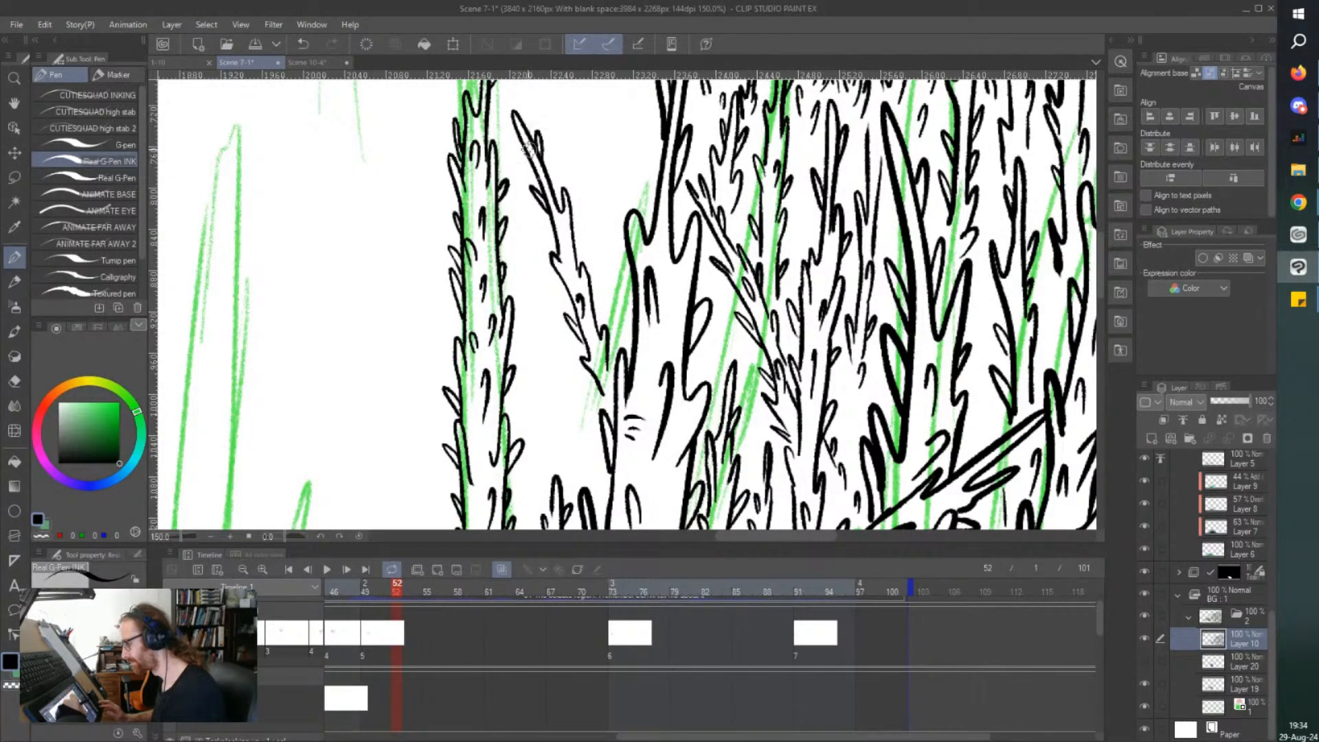
left_click_drag(575, 230, 577, 242)
mouse_move(560, 238)
left_mouse_down()
mouse_move(563, 226)
mouse_move(568, 238)
left_mouse_up()
key("ctrl+s")
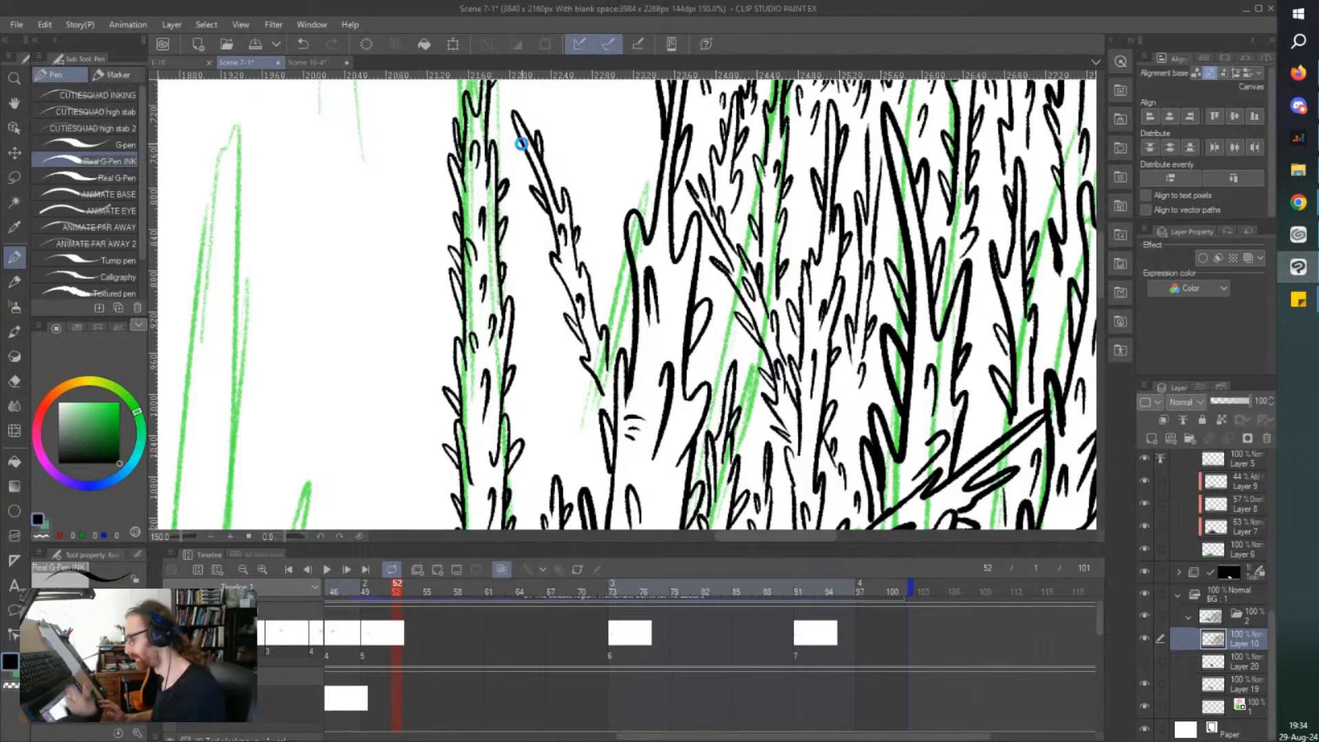
mouse_move(568, 298)
left_mouse_down()
mouse_move(556, 280)
mouse_move(572, 305)
left_mouse_up()
left_click_drag(584, 363, 595, 382)
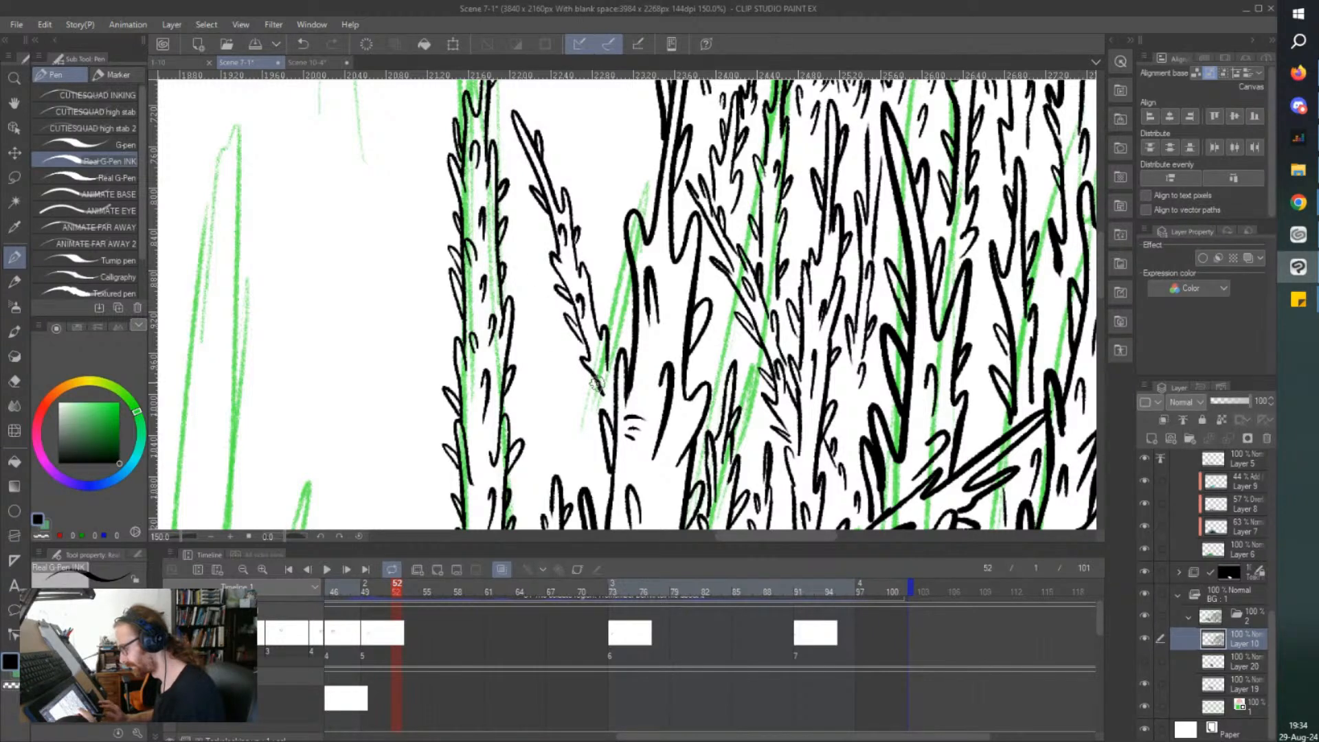
Ink a short thorny treetop in the crook between the leaning branch and the forked outermost trunk.
mouse_move(611, 321)
left_mouse_down()
mouse_move(618, 167)
mouse_move(612, 194)
mouse_move(603, 181)
mouse_move(601, 291)
mouse_move(608, 263)
mouse_move(616, 331)
left_mouse_up()
left_click_drag(618, 306, 622, 315)
left_click_drag(620, 223, 625, 192)
scroll(499, 168, "up", 5)
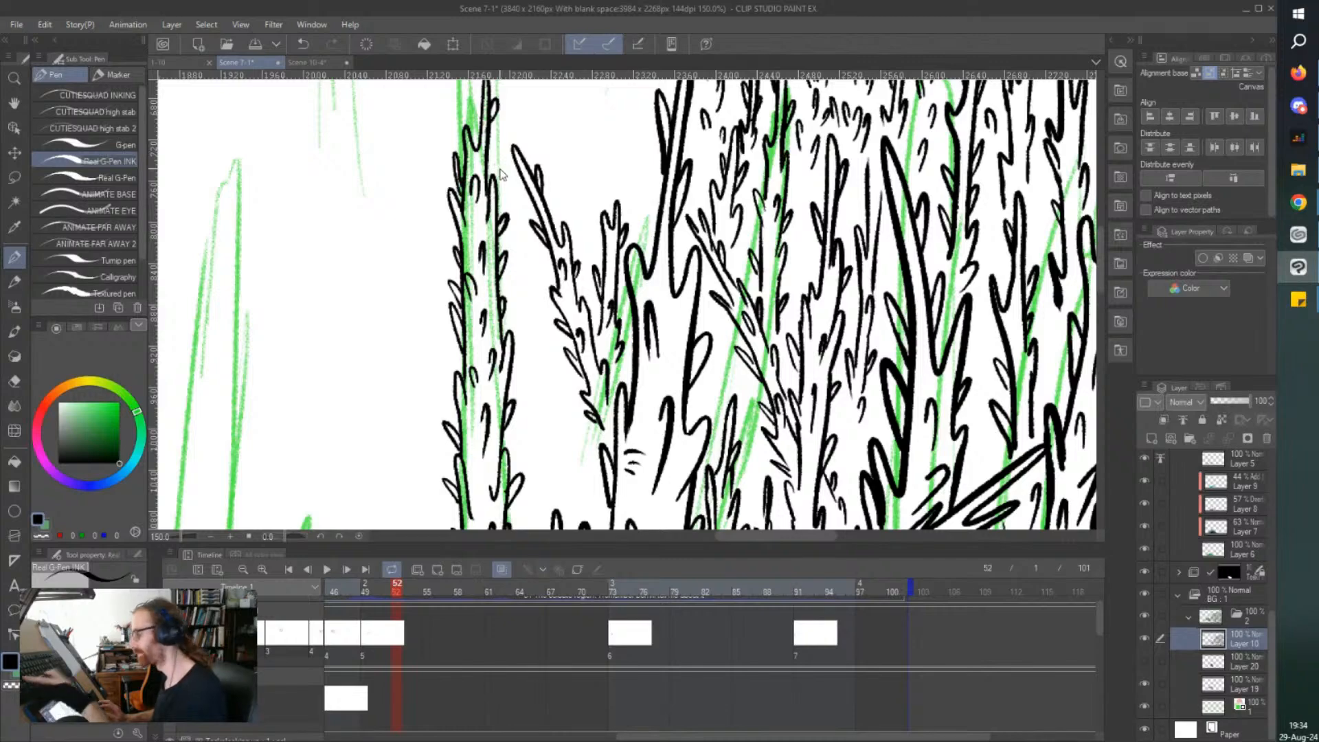
Ink a narrow thorny tree between the slender tree and the leaning branch, fill its body with thorns, and save the file.
scroll(716, 288, "down", 2)
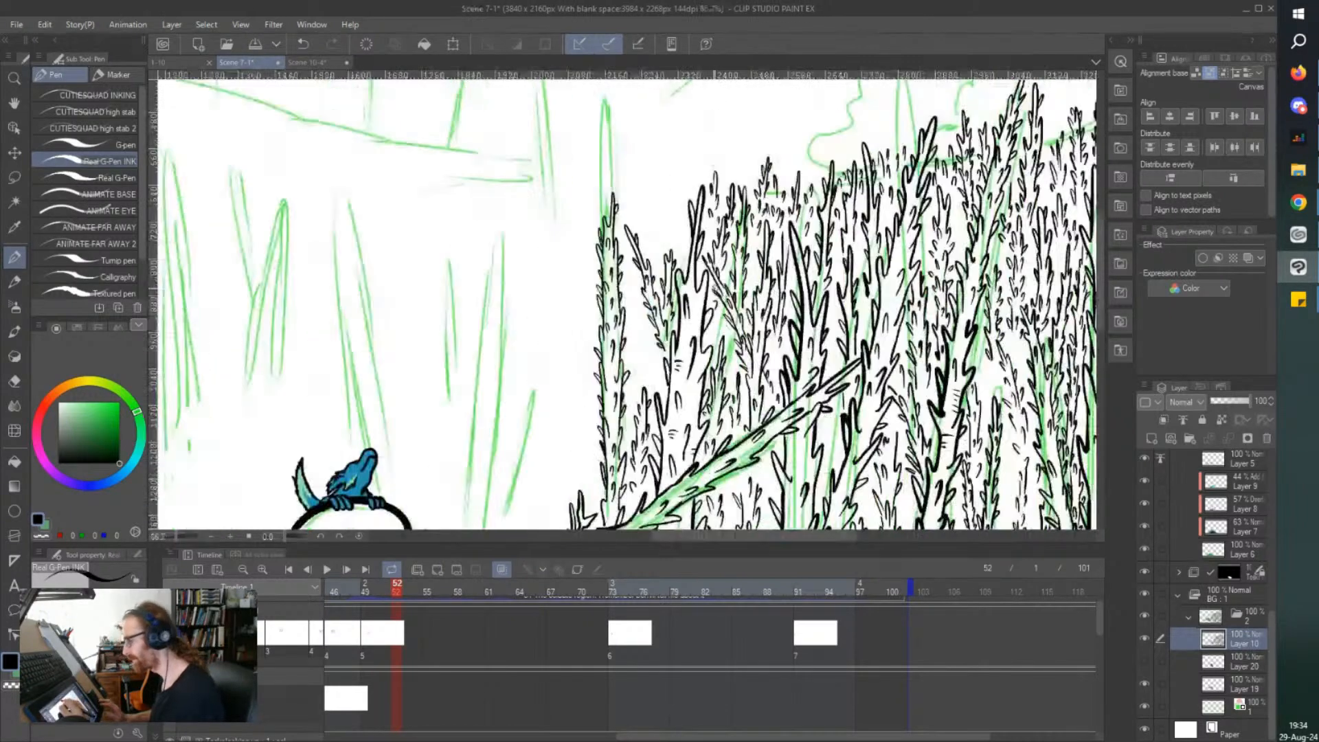
scroll(718, 288, "up", 3)
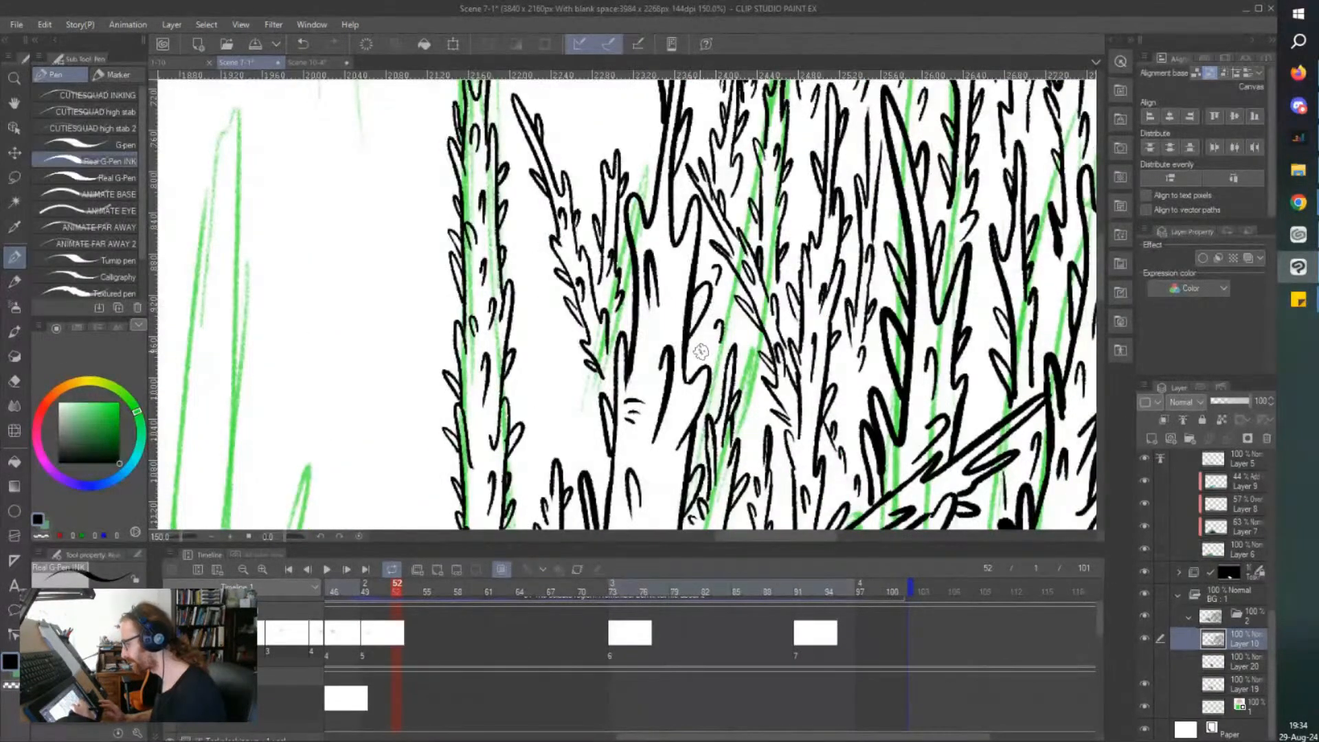
scroll(559, 165, "down", 2)
scroll(554, 162, "up", 4)
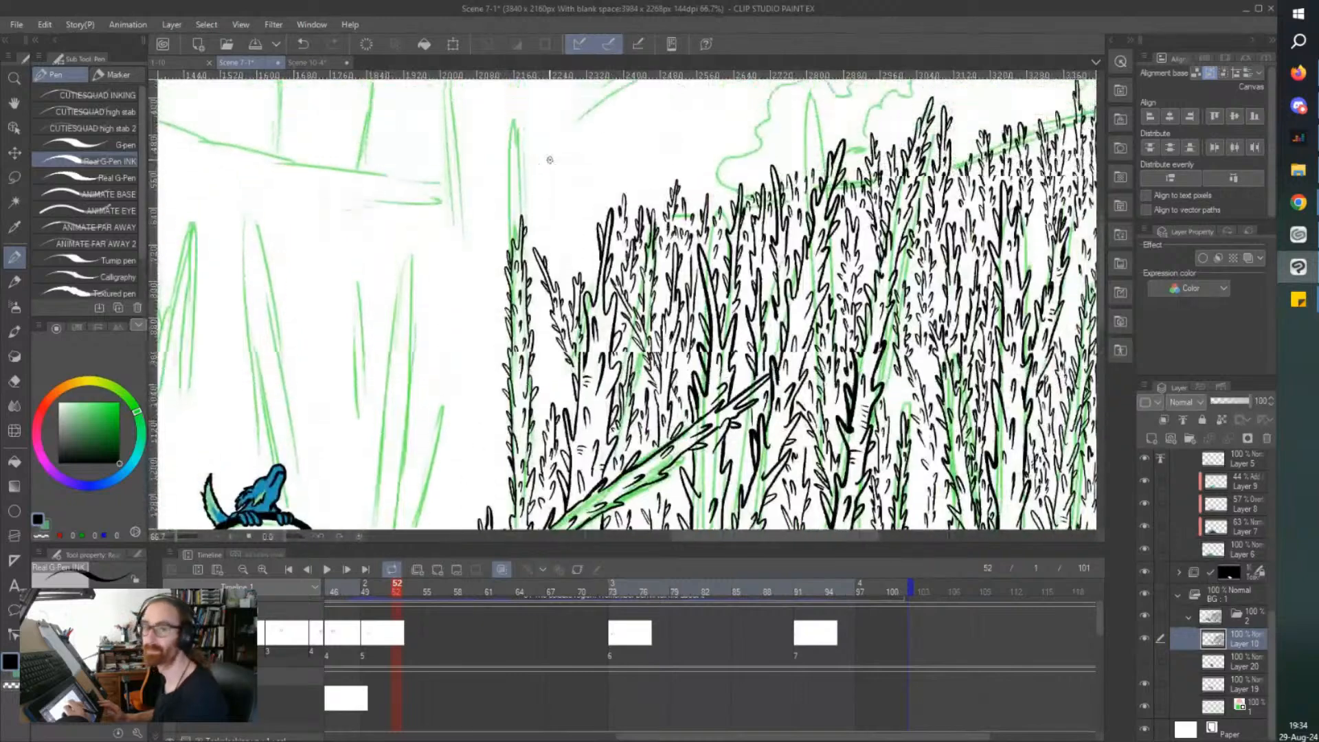
scroll(522, 425, "up", 3)
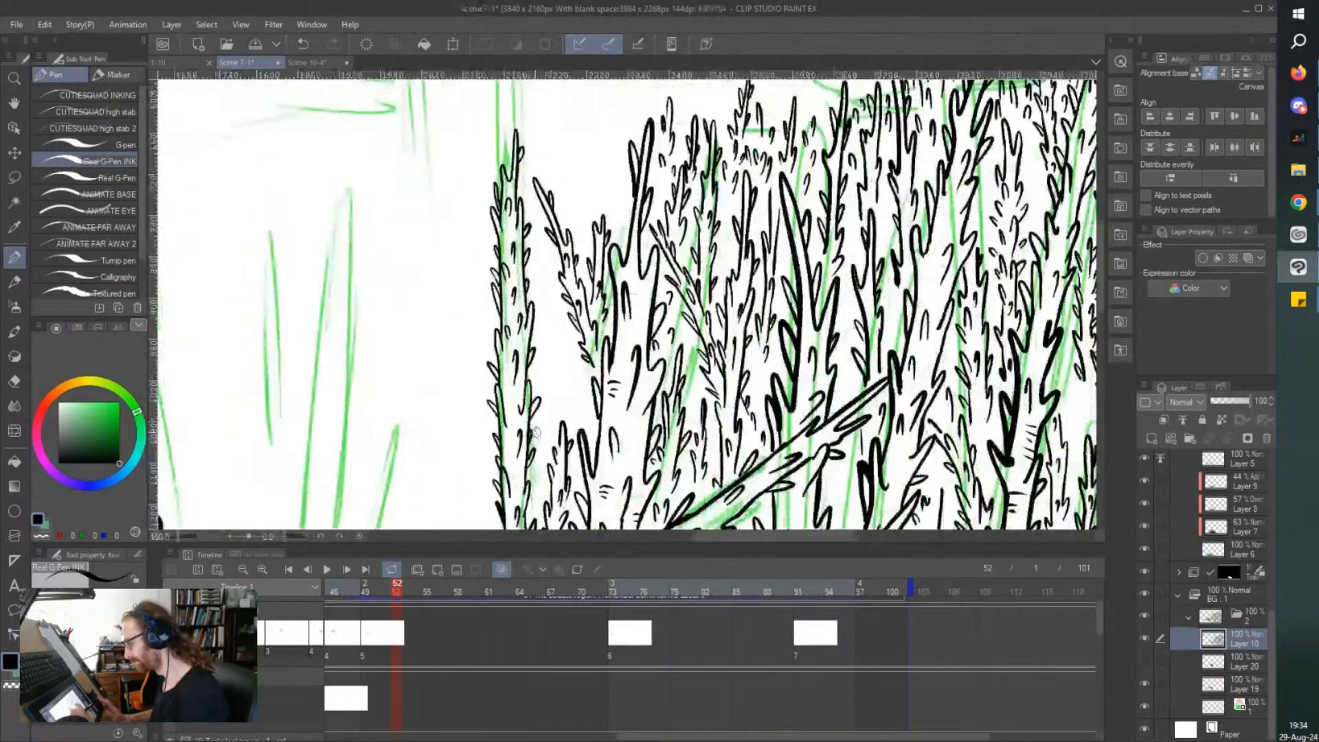
mouse_move(557, 396)
left_mouse_down()
mouse_move(567, 313)
mouse_move(562, 323)
mouse_move(550, 191)
mouse_move(537, 365)
mouse_move(540, 352)
left_mouse_up()
mouse_move(541, 273)
left_mouse_down()
mouse_move(566, 255)
mouse_move(553, 286)
mouse_move(557, 226)
mouse_move(552, 316)
left_mouse_up()
mouse_move(549, 379)
left_mouse_down()
mouse_move(554, 359)
mouse_move(572, 358)
left_mouse_up()
left_click_drag(560, 420, 556, 458)
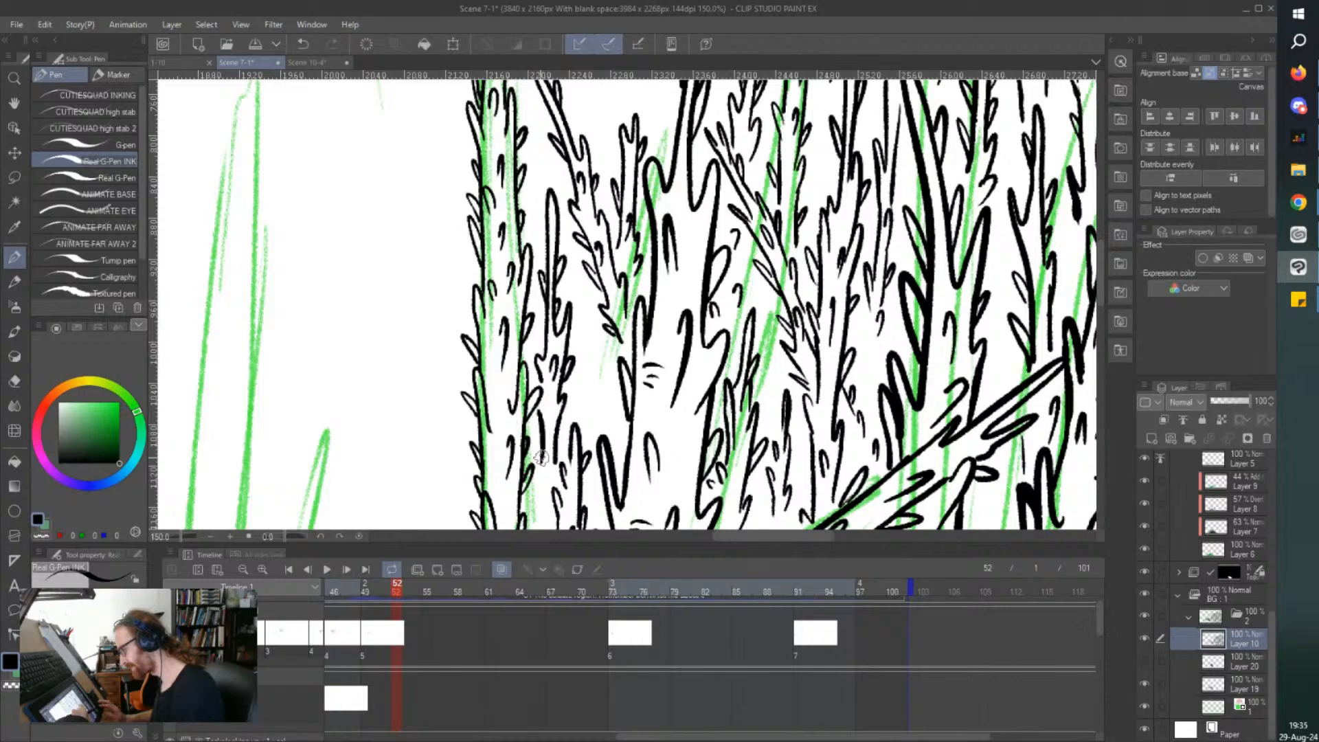
key("ctrl+s")
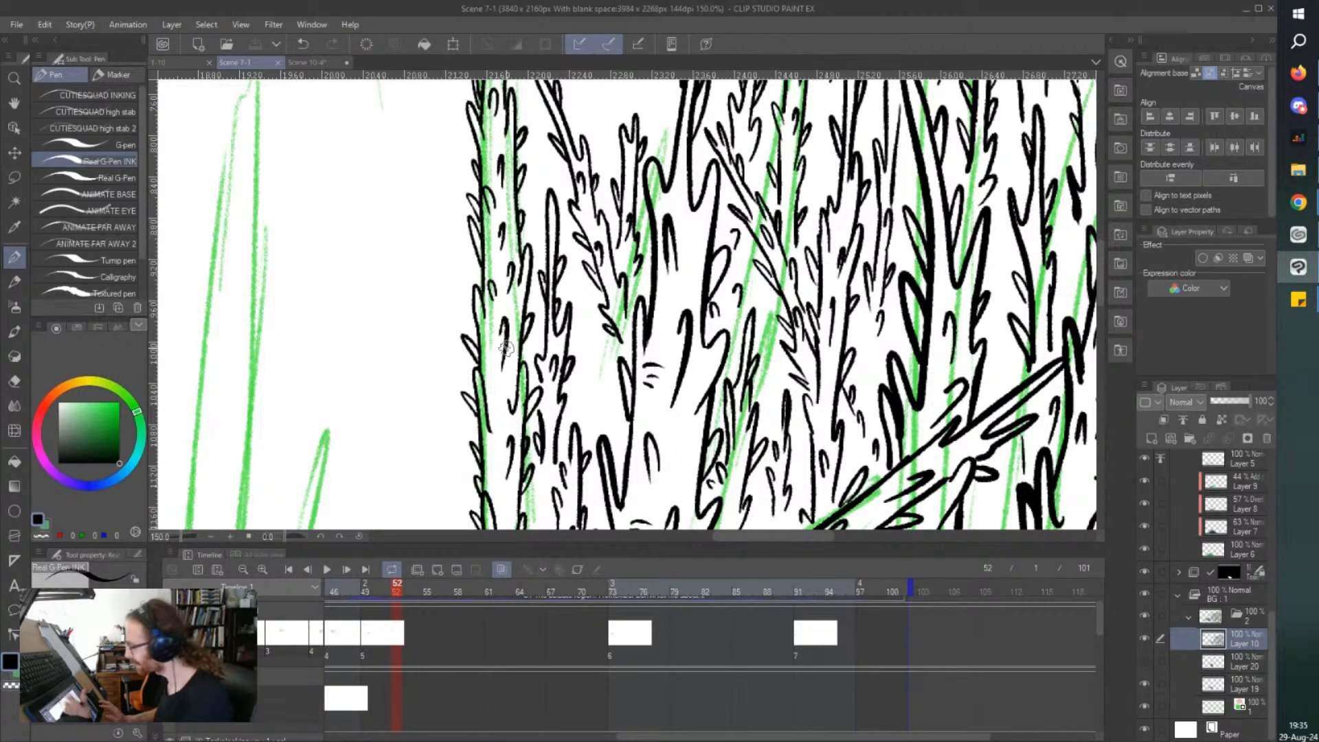
Ink a small thorny tip in the gap below the leaning branch, save the file, and touch up the surrounding thorns.
mouse_move(598, 417)
left_mouse_down()
mouse_move(592, 344)
mouse_move(586, 436)
left_mouse_up()
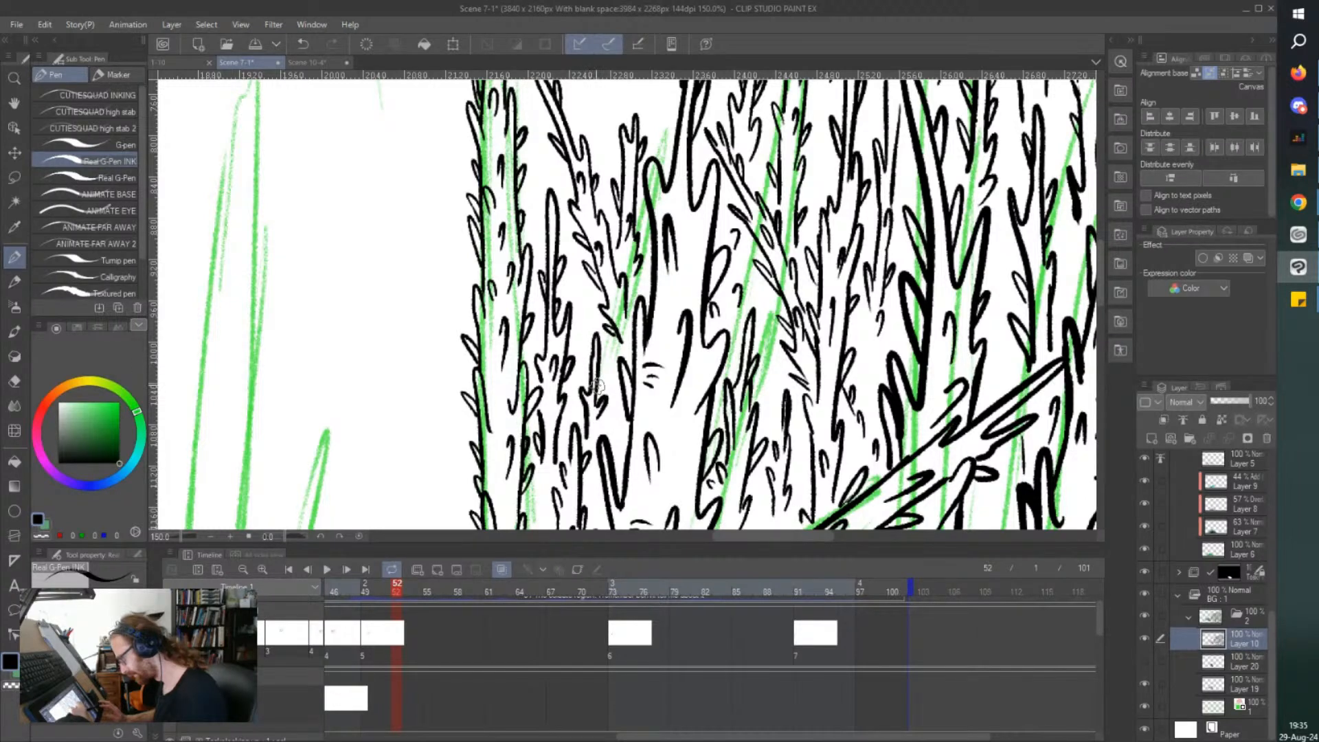
key("ctrl+s")
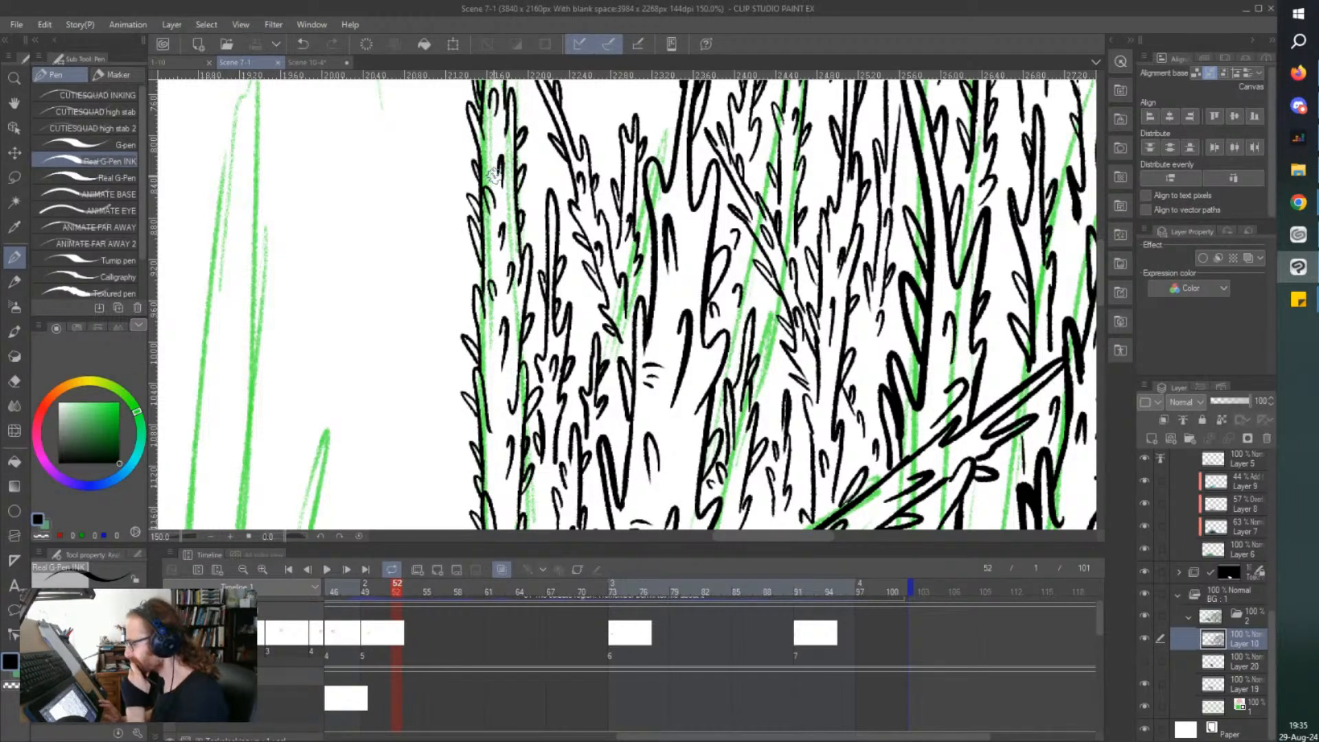
left_click_drag(591, 328, 578, 273)
Ink a distant thorny treetop rising directly beside the cluster's forked outermost trunk.
scroll(585, 241, "down", 2)
left_click_drag(581, 126, 584, 218)
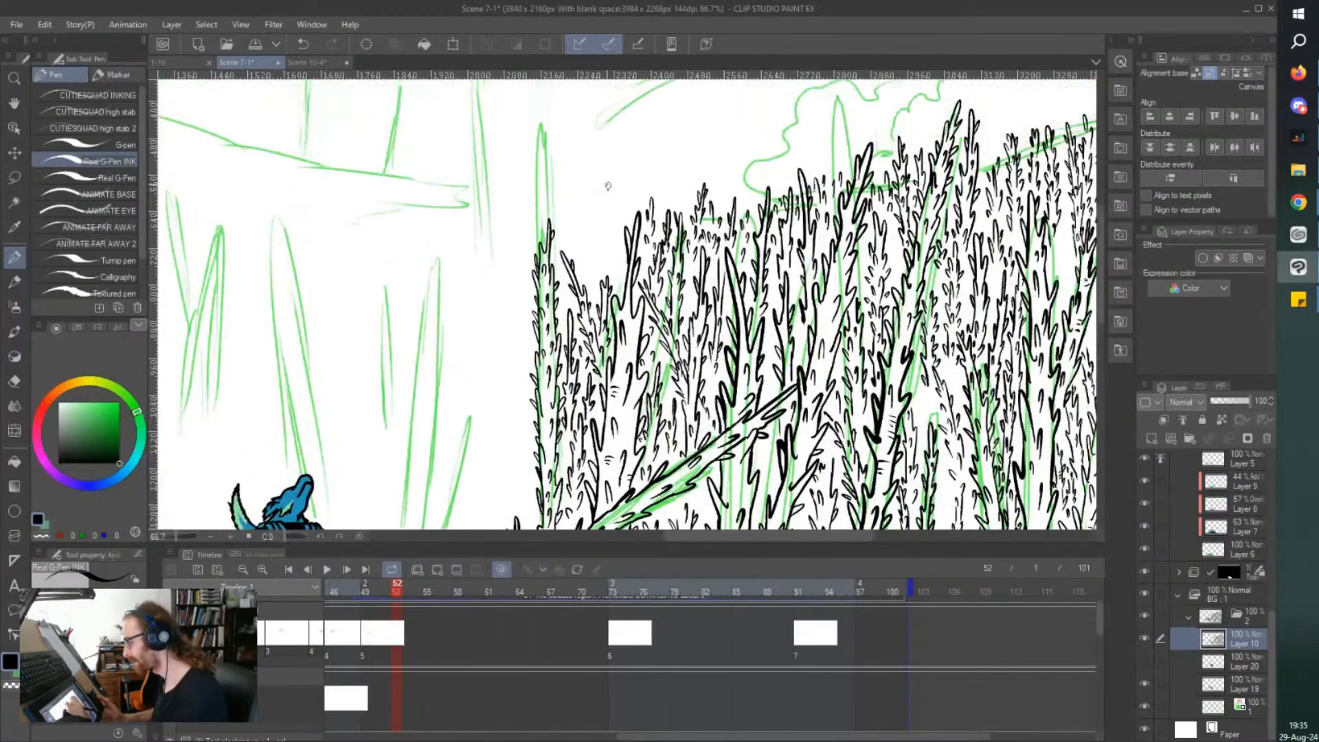
scroll(607, 203, "up", 2)
mouse_move(631, 393)
left_mouse_down()
mouse_move(629, 208)
mouse_move(621, 293)
mouse_move(612, 287)
mouse_move(622, 375)
left_mouse_up()
left_click_drag(635, 227, 636, 244)
left_click_drag(631, 344, 639, 318)
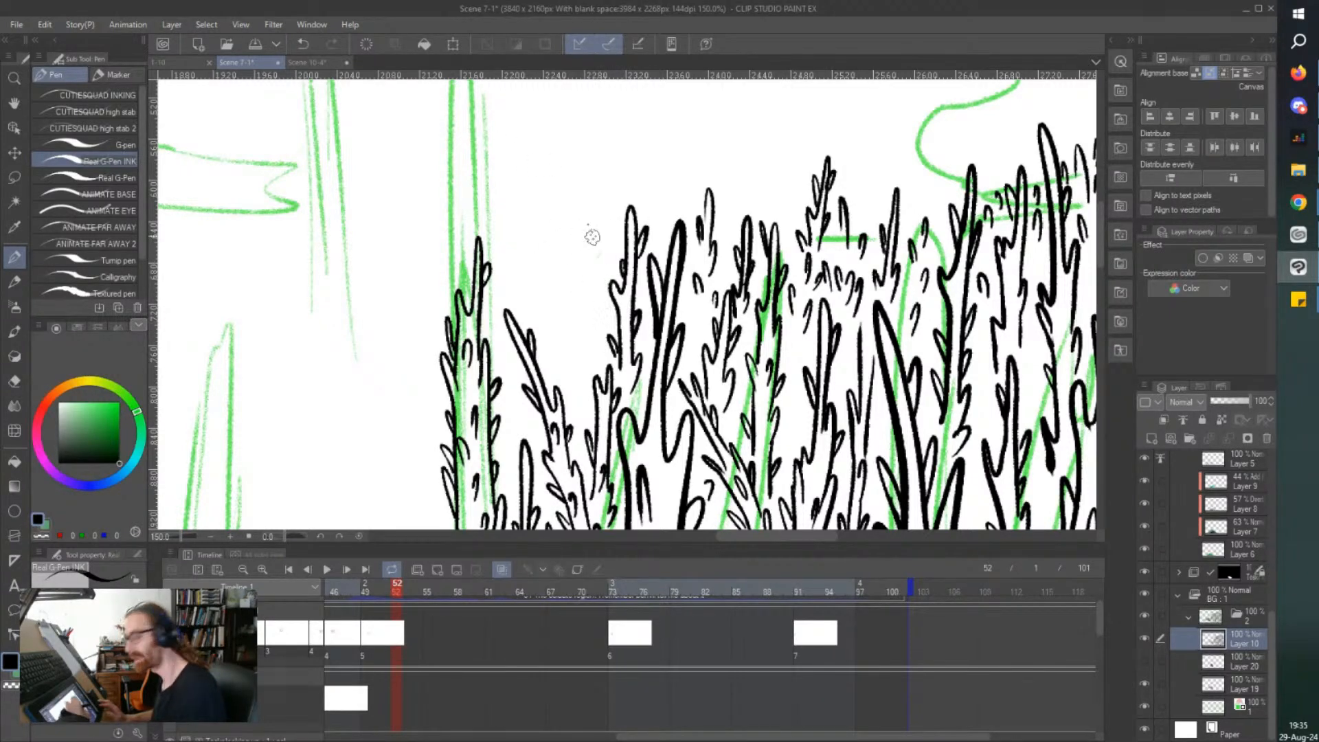
Ink a taller distant thorny treetop above the leaning branch and fill the space beside it with short thorns.
left_click_drag(538, 171, 545, 170)
mouse_move(586, 383)
left_mouse_down()
mouse_move(574, 204)
mouse_move(581, 323)
mouse_move(560, 347)
mouse_move(570, 391)
left_mouse_up()
mouse_move(586, 319)
left_mouse_down()
mouse_move(599, 285)
mouse_move(591, 303)
left_mouse_up()
mouse_move(580, 264)
left_mouse_down()
mouse_move(573, 279)
mouse_move(588, 233)
left_mouse_up()
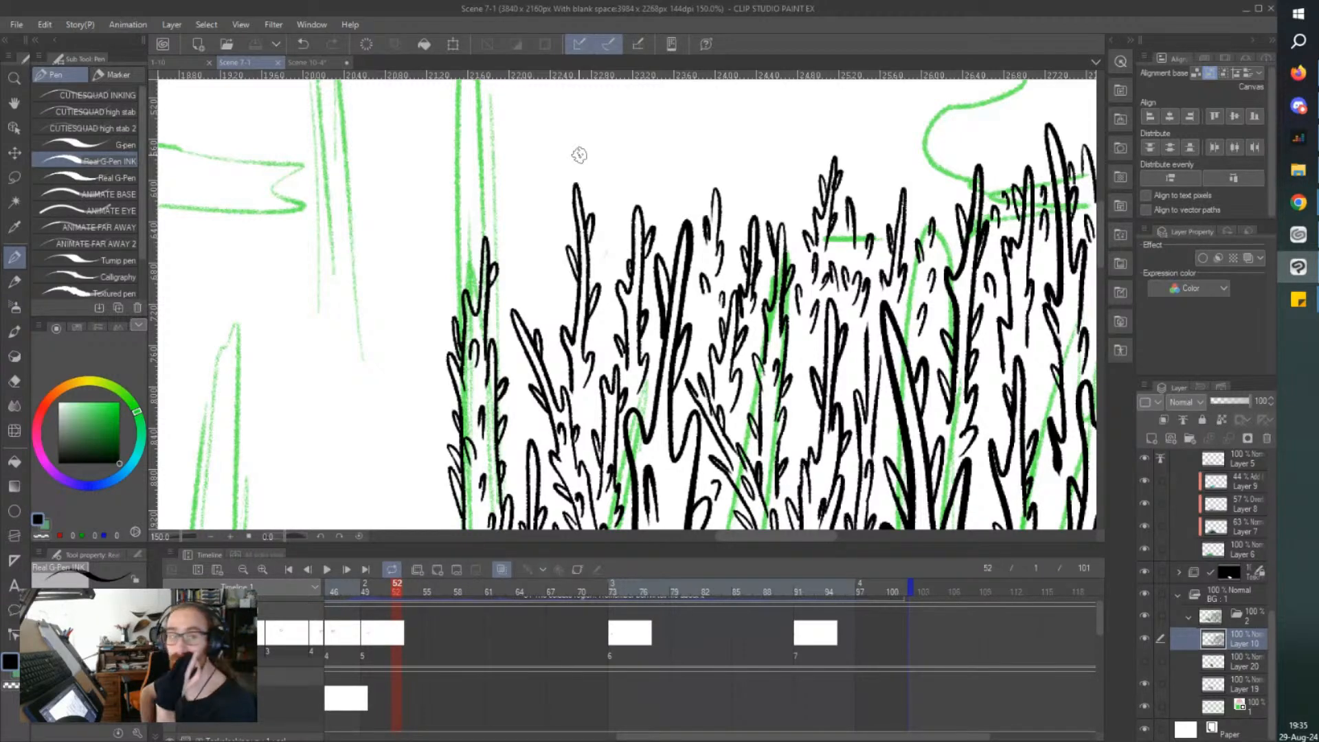
left_click_drag(600, 318, 602, 329)
mouse_move(611, 266)
left_mouse_down()
mouse_move(608, 281)
mouse_move(603, 253)
left_mouse_up()
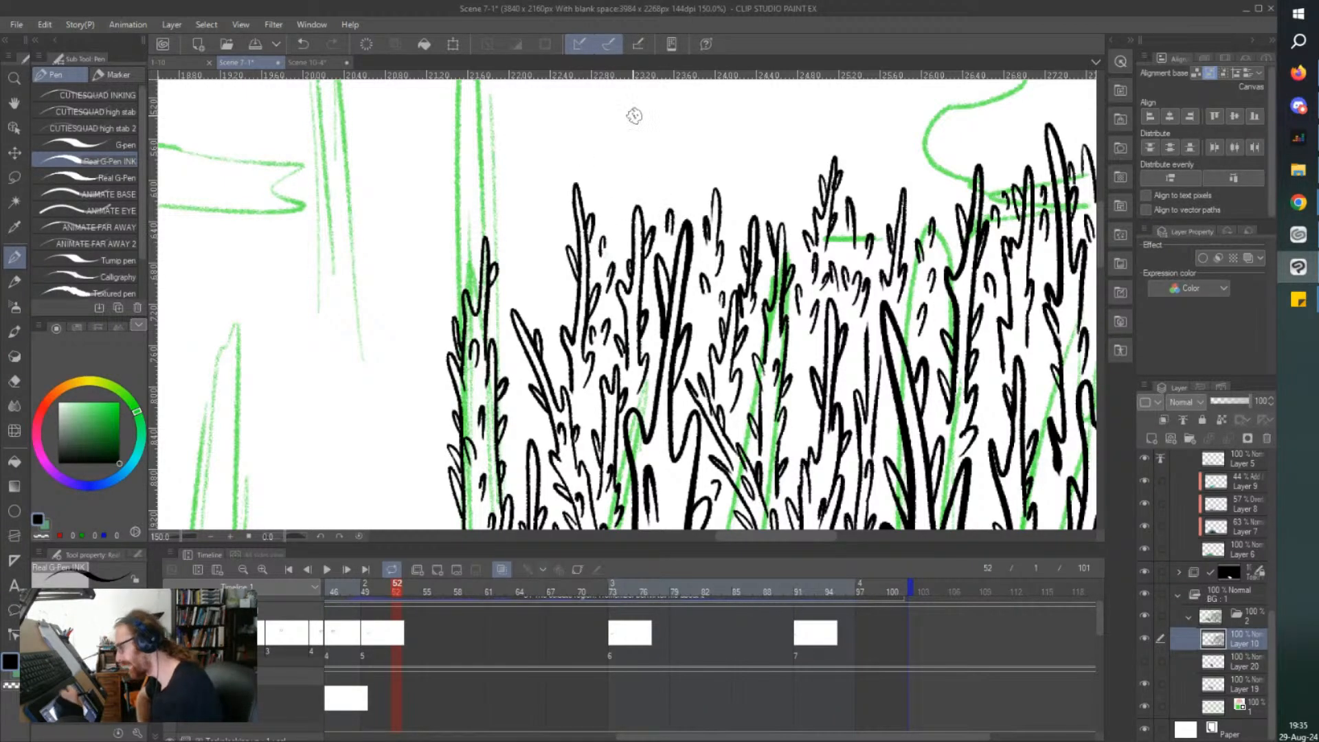
Ink another tall thorny treetop between the slender tree and the newest treetop, with short thorns down its body.
left_click_drag(742, 200, 739, 210)
mouse_move(547, 263)
left_mouse_down()
mouse_move(545, 143)
mouse_move(529, 259)
mouse_move(543, 253)
mouse_move(554, 270)
mouse_move(528, 235)
left_mouse_up()
left_click_drag(537, 184, 547, 206)
mouse_move(540, 301)
left_mouse_down()
mouse_move(532, 318)
mouse_move(517, 307)
mouse_move(551, 324)
left_mouse_up()
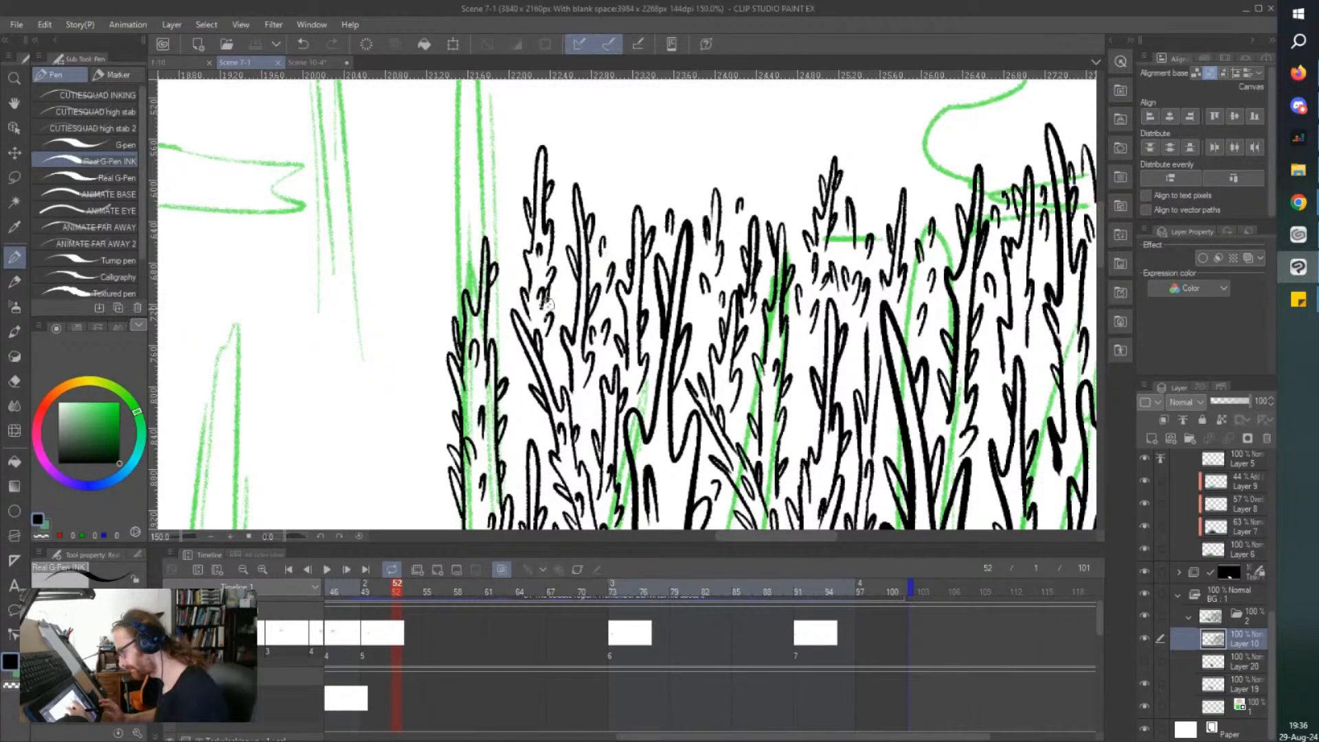
scroll(502, 207, "down", 3)
scroll(477, 207, "up", 3)
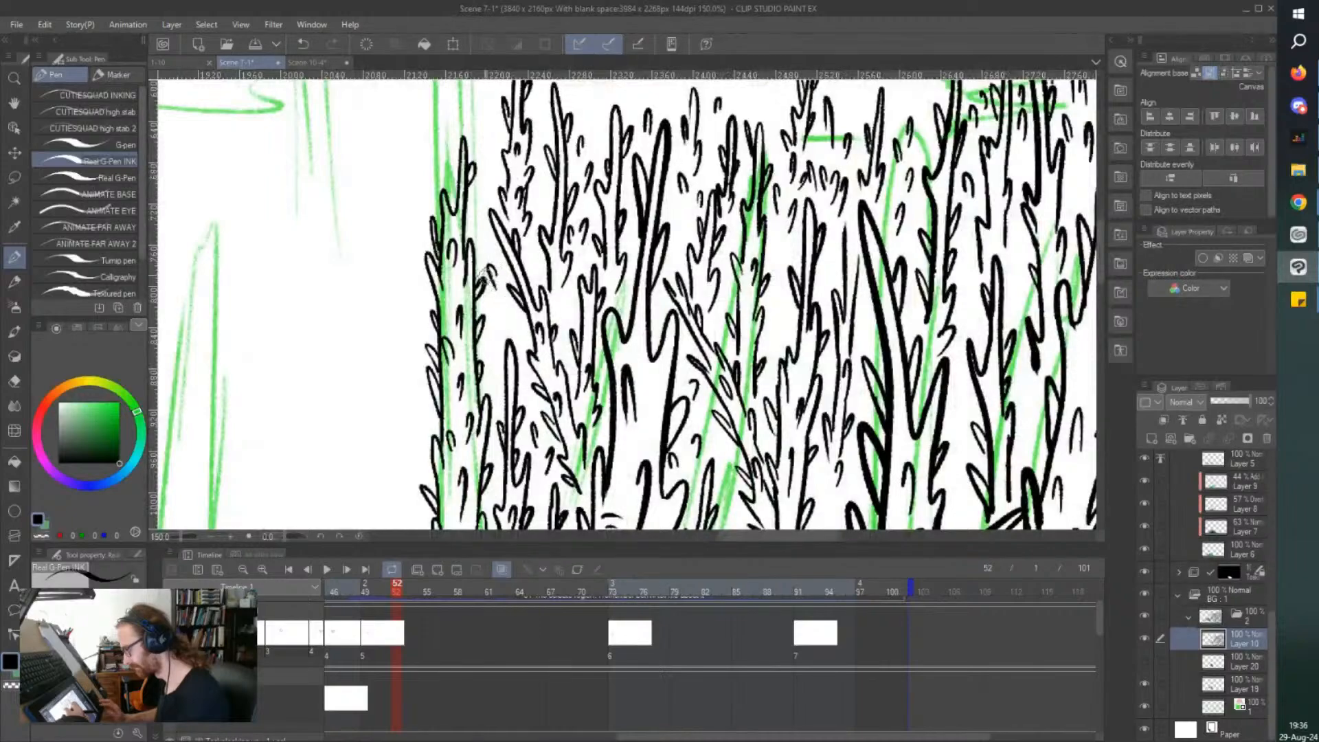
scroll(409, 160, "down", 5)
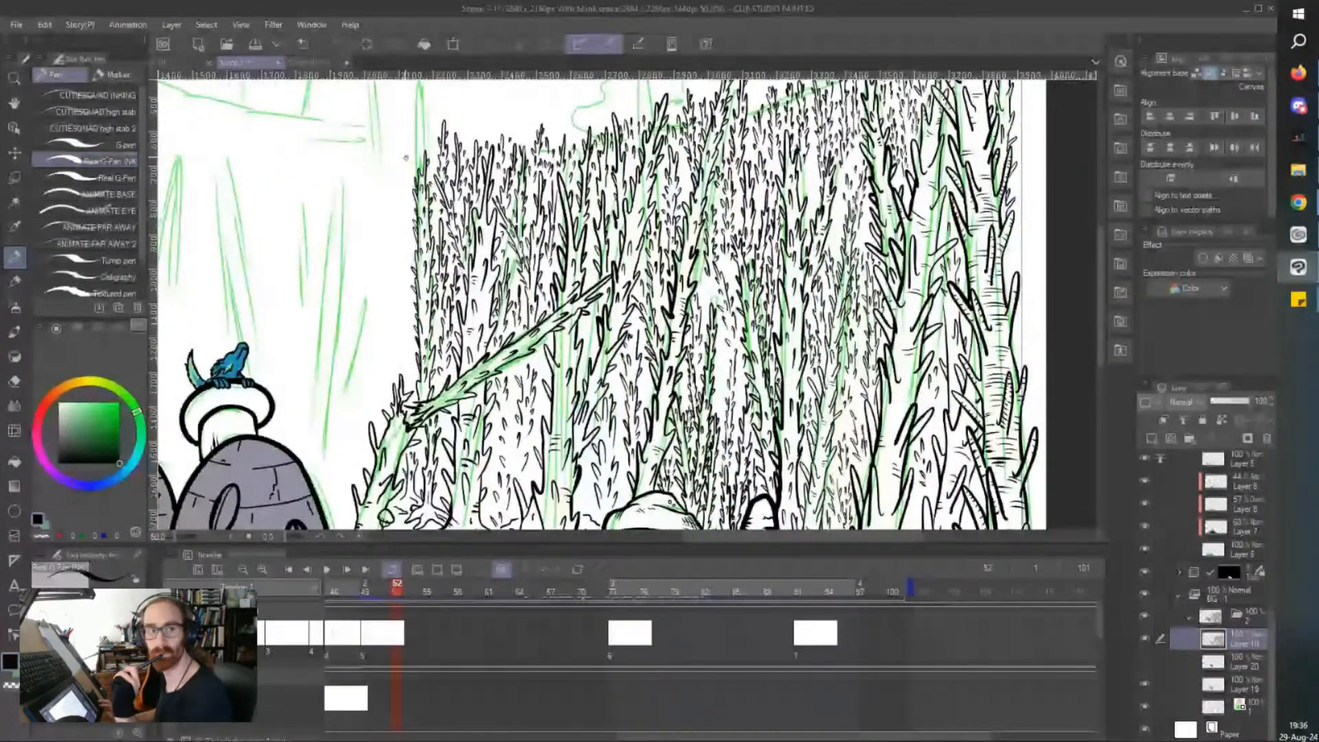
scroll(406, 157, "left", 7)
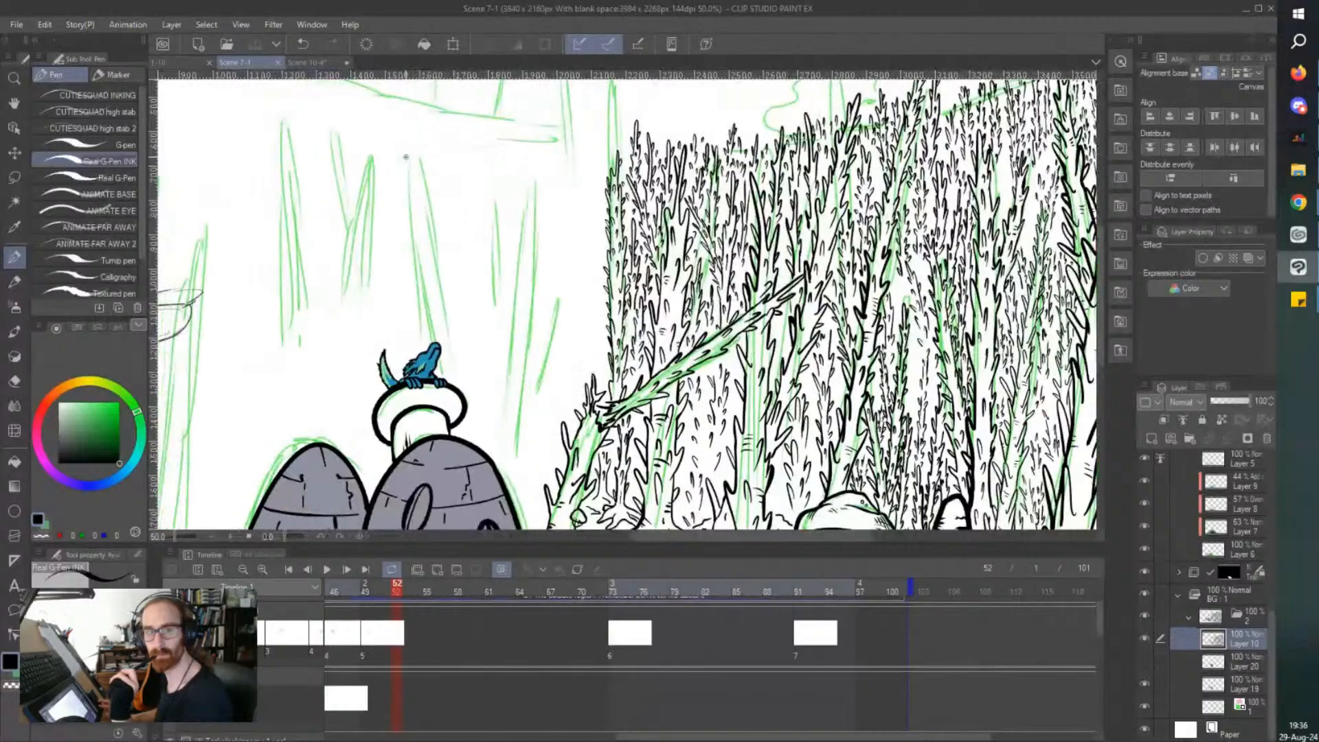
Start inking the lower edges of a thorny tree directly behind the mushroom-topped stone hut, following the green sketch.
scroll(406, 157, "down", 1)
scroll(406, 158, "left", 5)
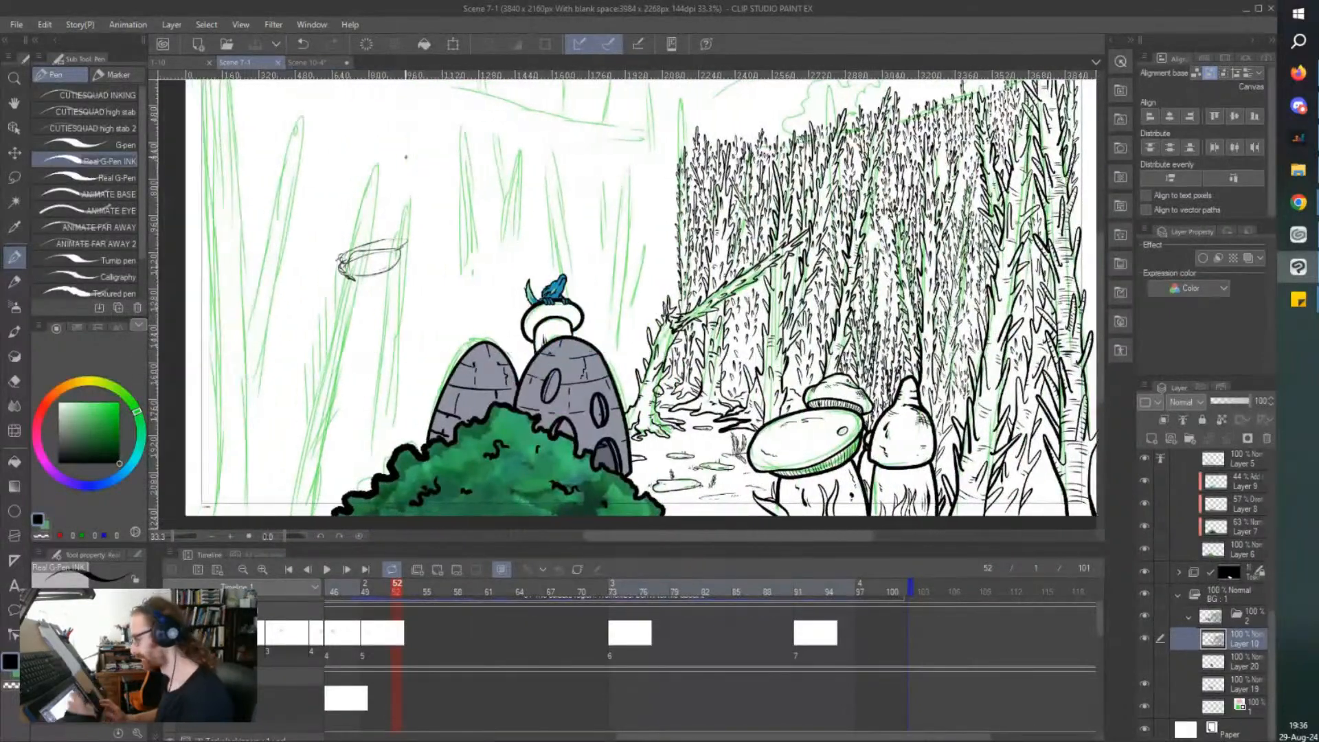
scroll(613, 299, "up", 2)
left_click_drag(628, 437, 633, 411)
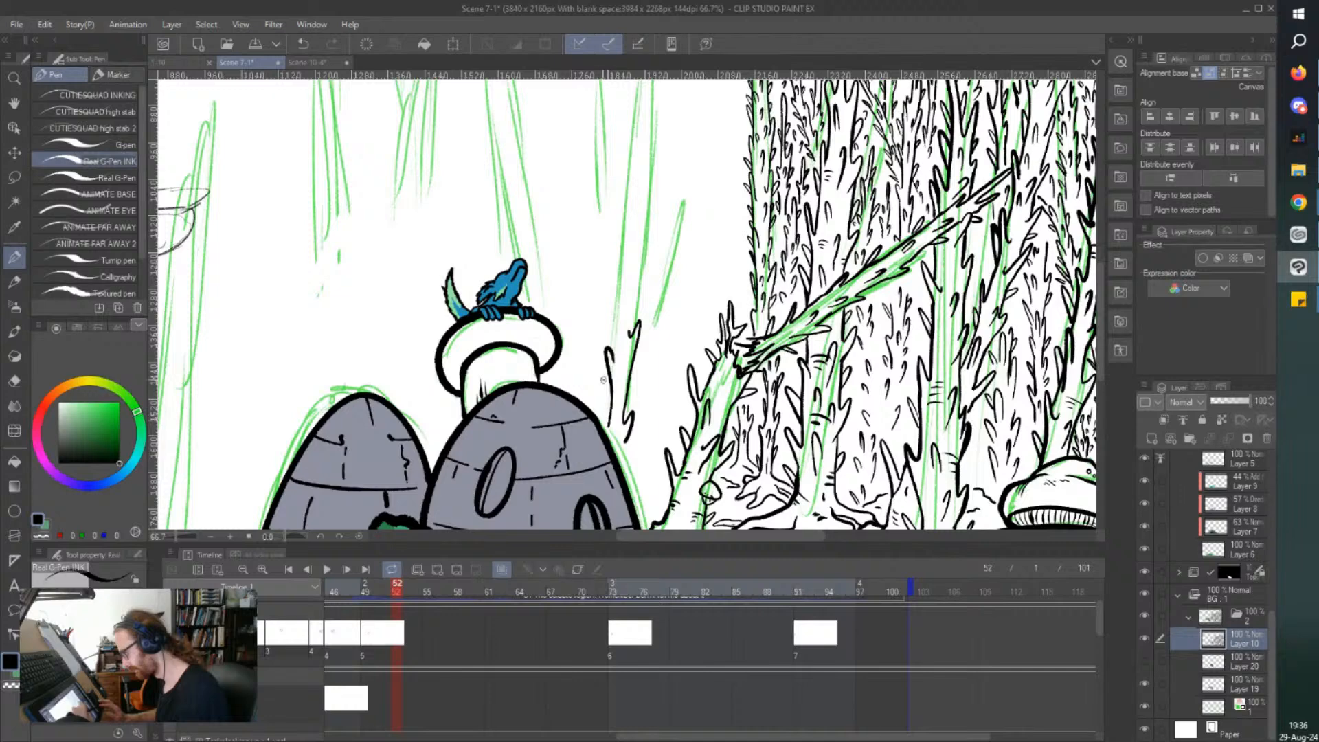
key("ctrl+z")
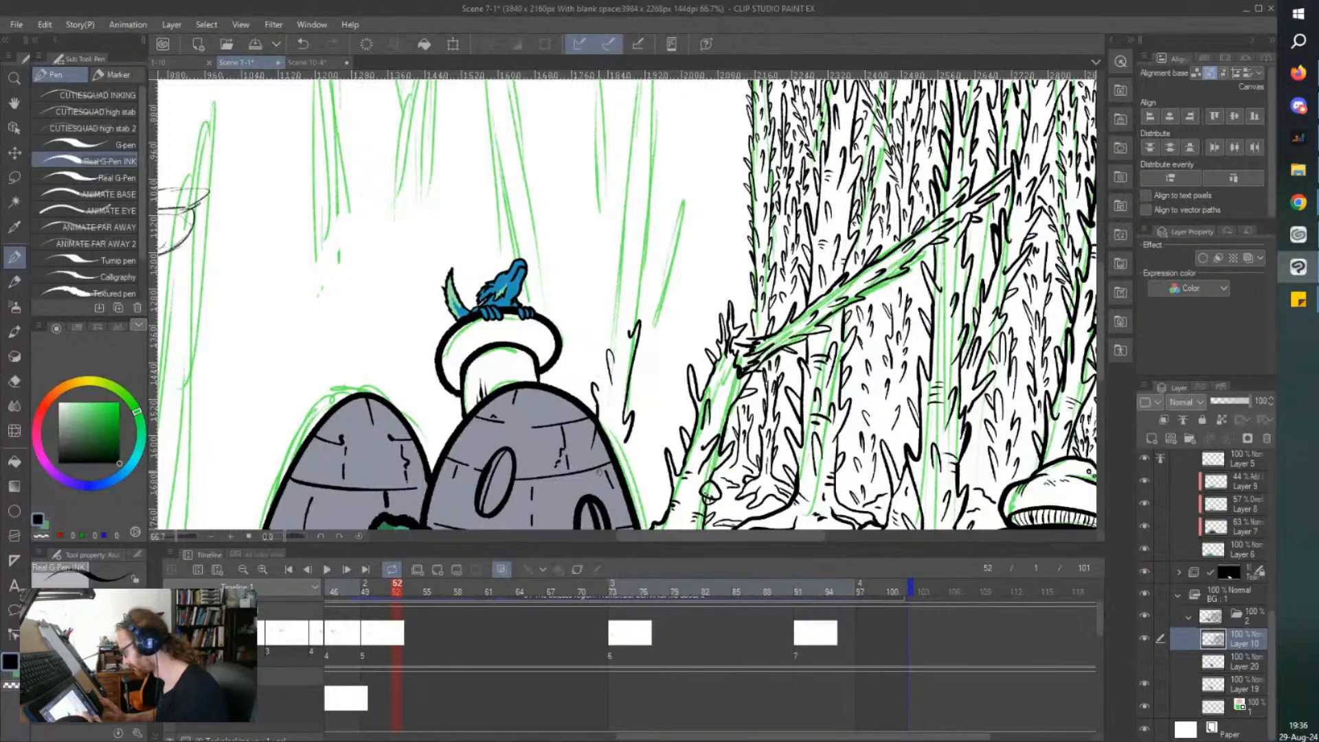
scroll(599, 467, "up", 3)
key("e")
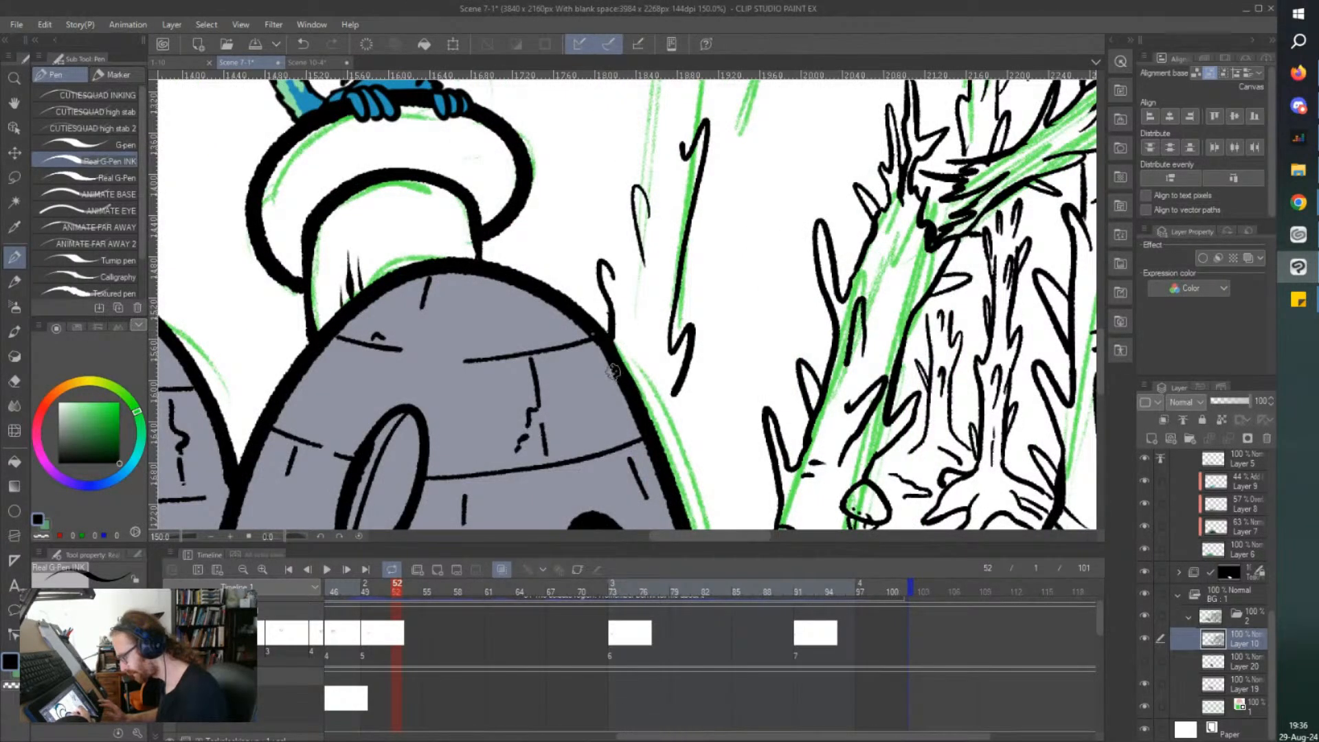
scroll(506, 243, "down", 1)
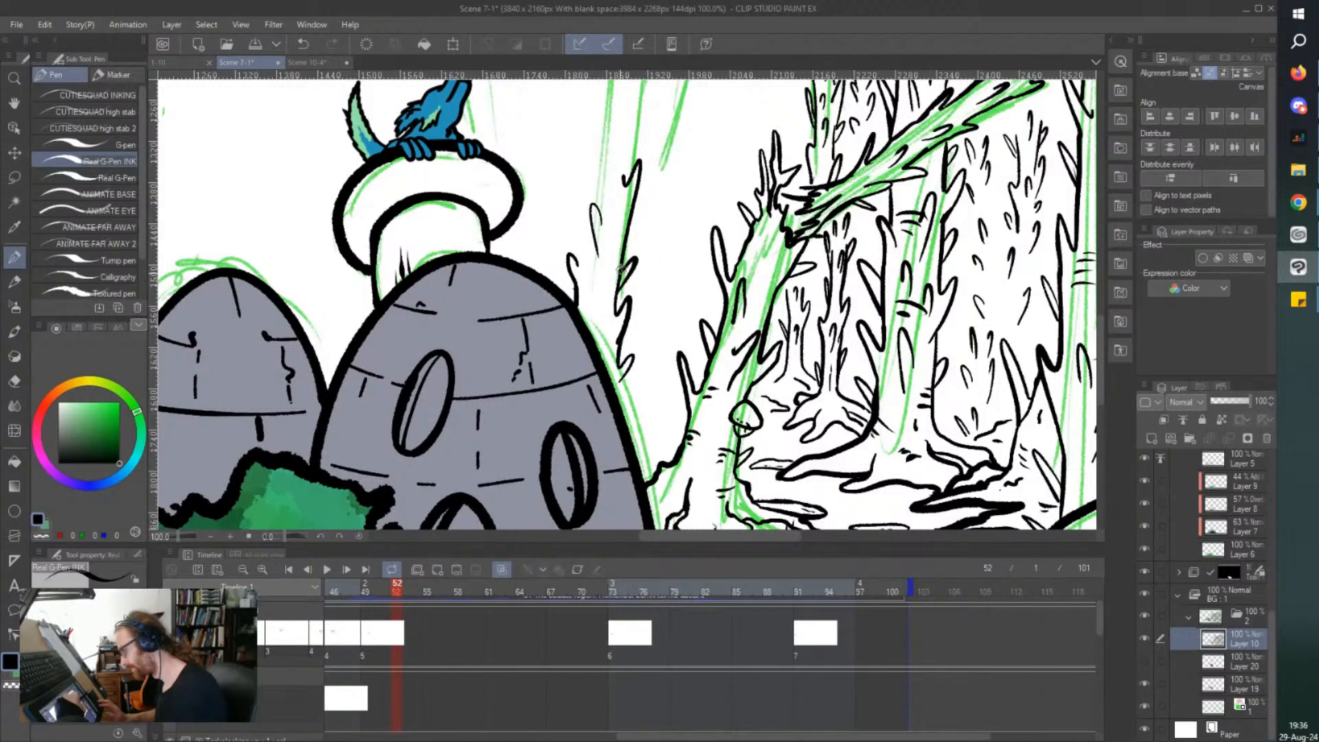
Extend both edges of the tree beside the stone hut upward and add short thorns inside its lower trunk.
mouse_move(575, 251)
left_mouse_down()
mouse_move(580, 146)
mouse_move(578, 168)
left_mouse_up()
scroll(581, 182, "up", 1)
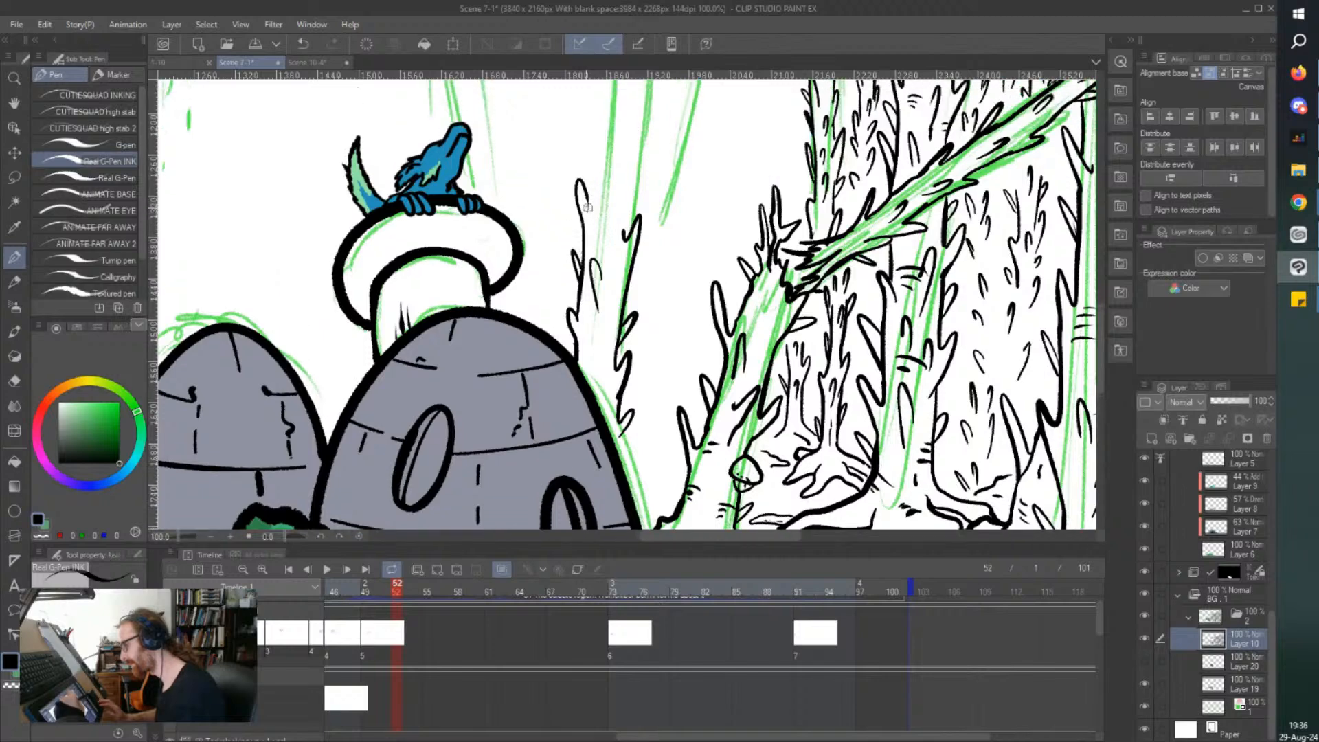
scroll(591, 309, "up", 2)
scroll(579, 222, "up", 3)
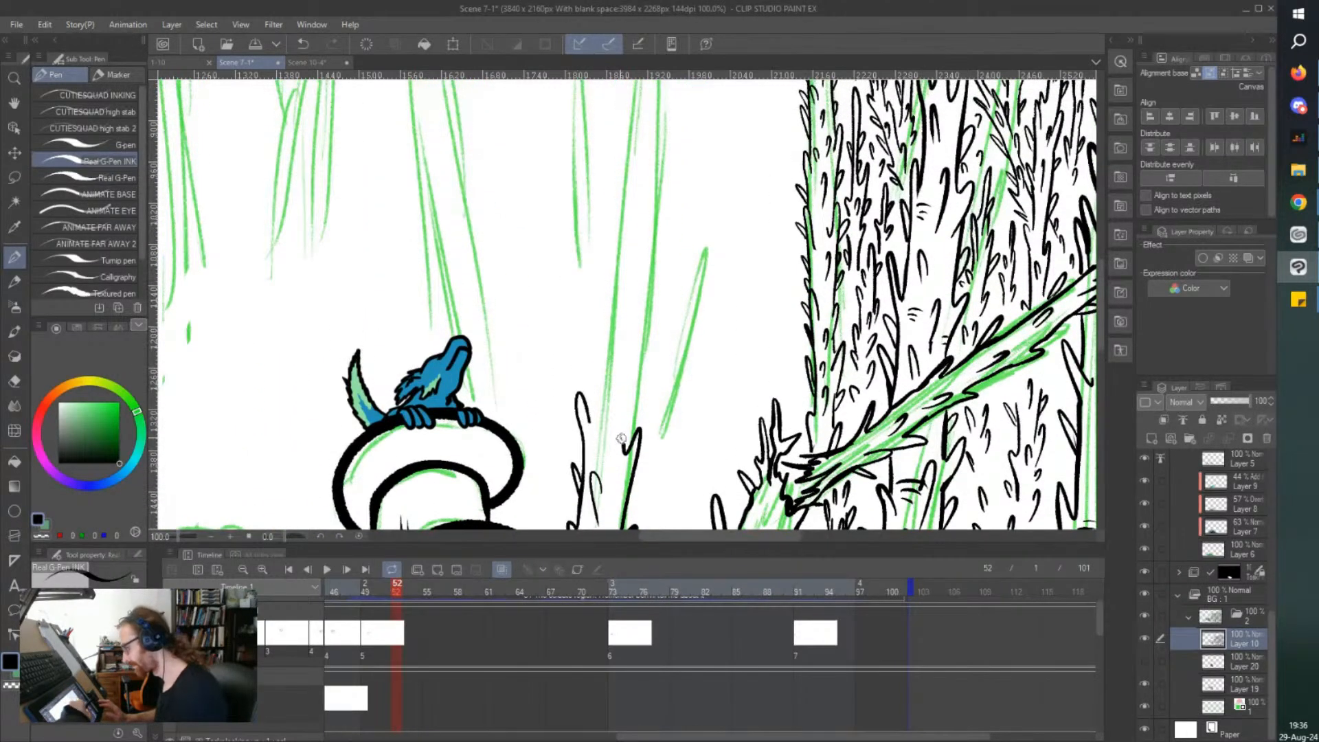
left_click_drag(626, 377, 604, 451)
left_click_drag(606, 499, 610, 510)
left_click_drag(615, 474, 618, 487)
left_click_drag(631, 439, 662, 318)
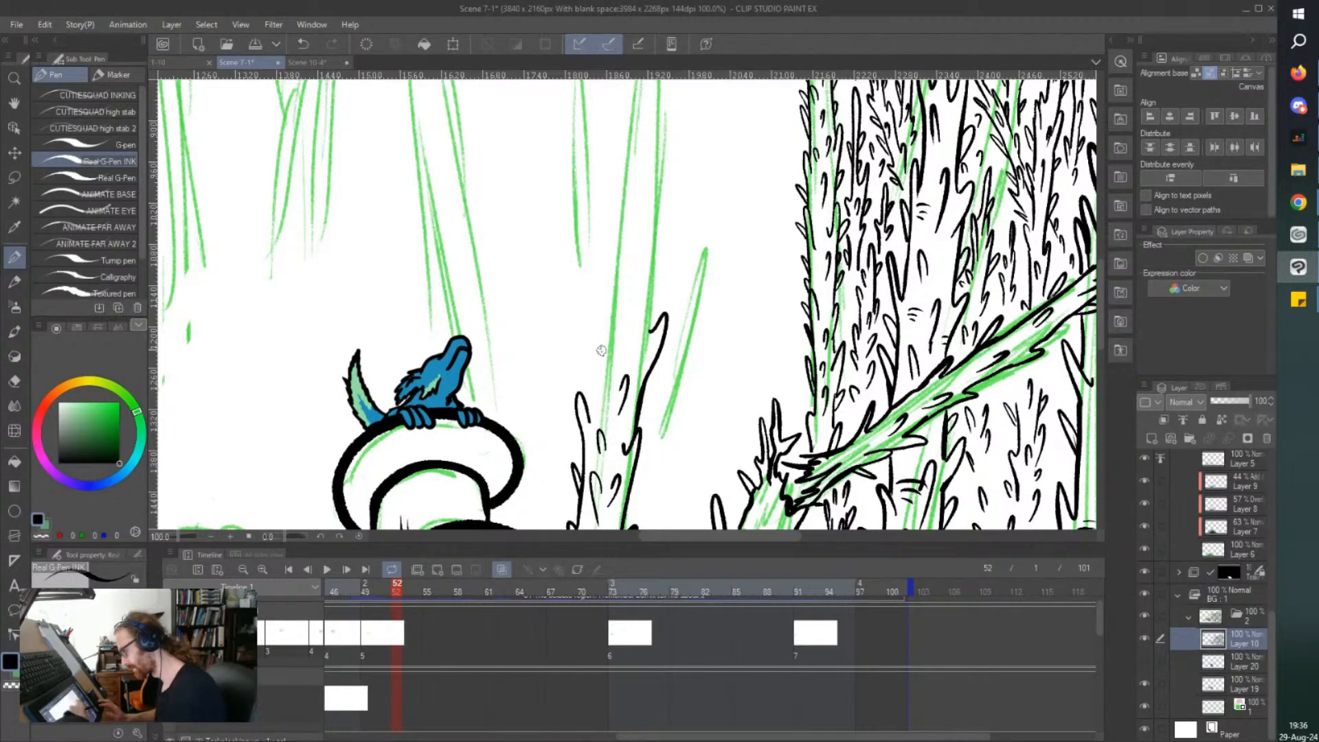
Ink the narrowing upper trunk of the tree beside the stone hut with thorns along both edges.
mouse_move(599, 371)
left_mouse_down()
mouse_move(604, 291)
mouse_move(599, 369)
left_mouse_up()
mouse_move(626, 316)
left_mouse_down()
mouse_move(629, 286)
mouse_move(666, 244)
mouse_move(667, 183)
mouse_move(652, 219)
mouse_move(643, 182)
left_mouse_up()
left_click_drag(620, 236, 607, 293)
mouse_move(639, 253)
left_mouse_down()
mouse_move(638, 276)
mouse_move(609, 271)
left_mouse_up()
left_click_drag(494, 145, 494, 153)
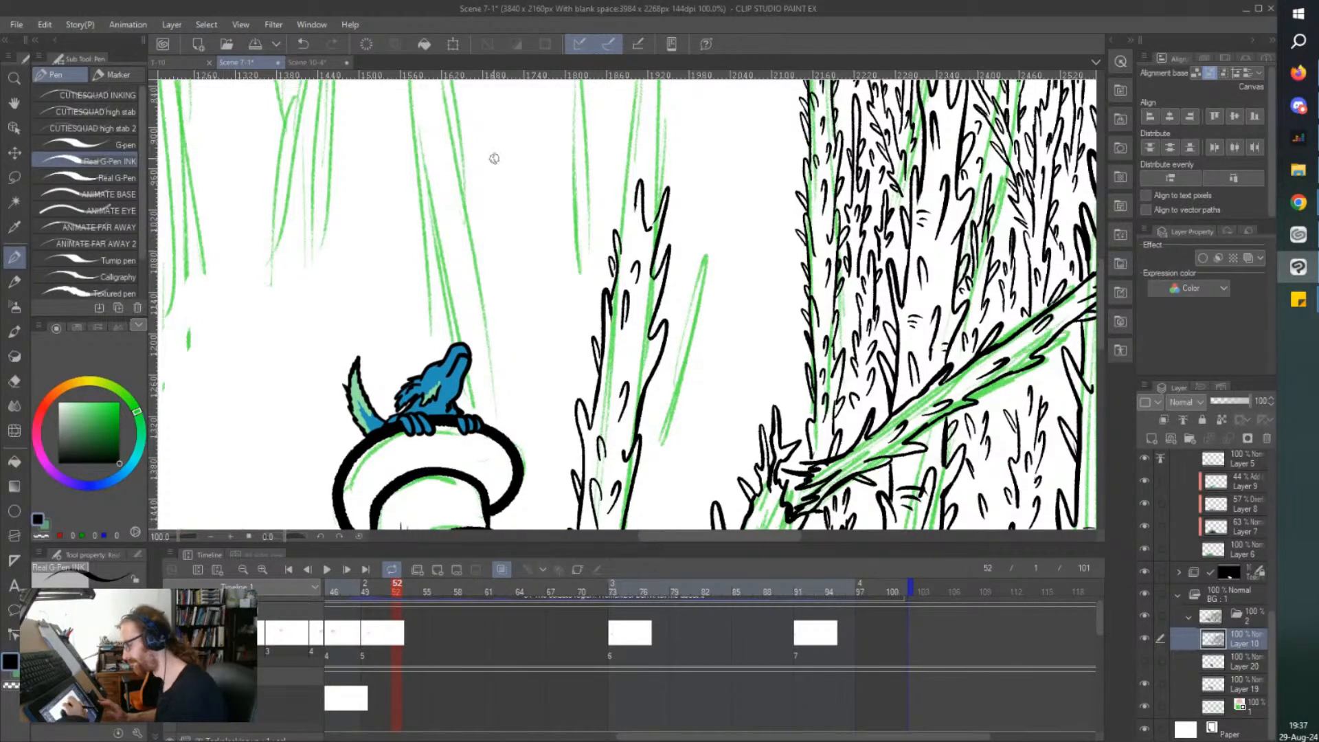
Close the tree beside the stone hut with a pointed thorny tip and save the file.
scroll(608, 308, "down", 3)
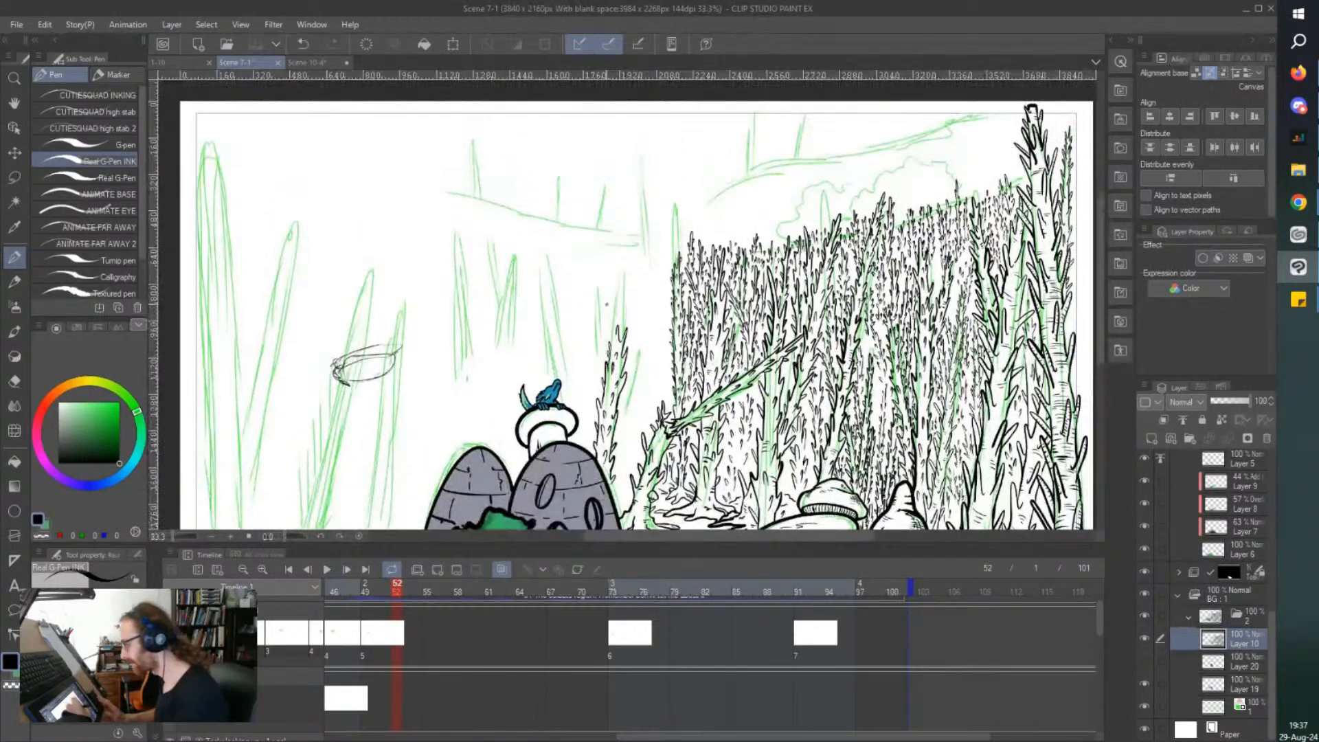
scroll(623, 322, "up", 2)
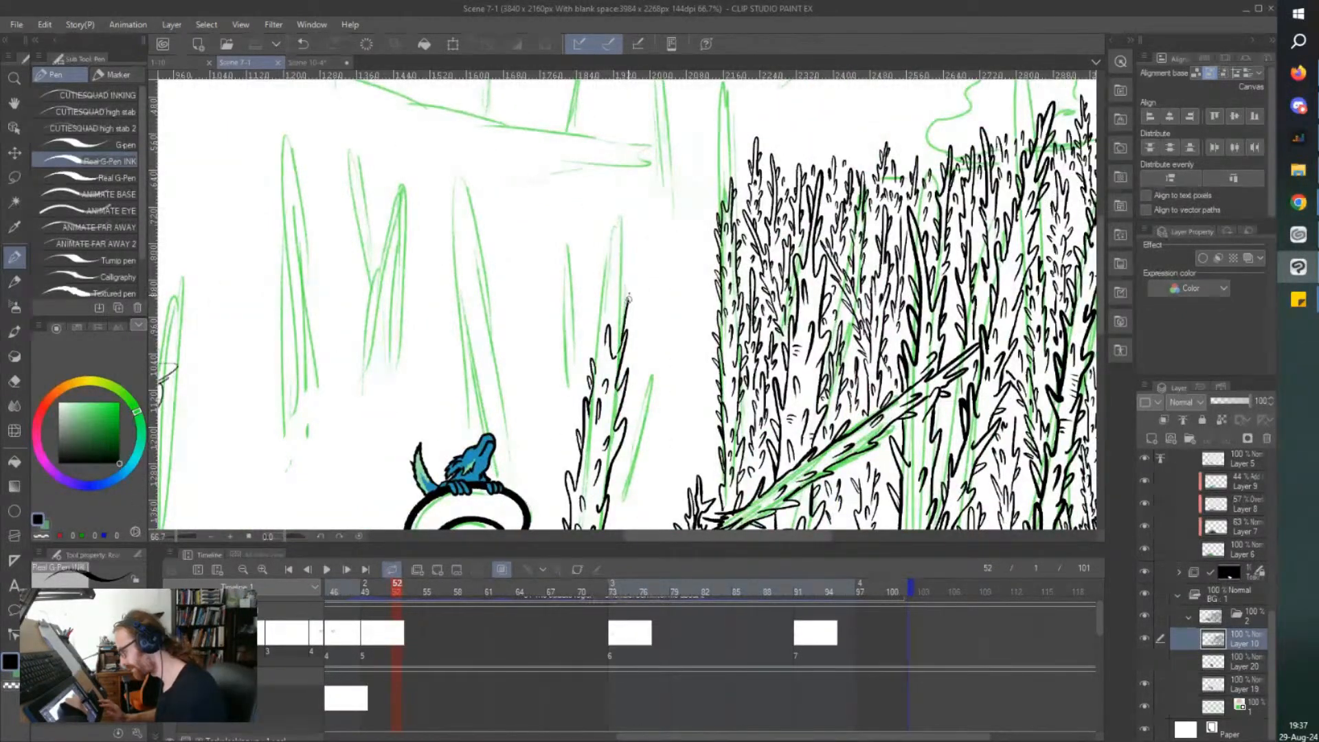
left_click_drag(624, 294, 624, 279)
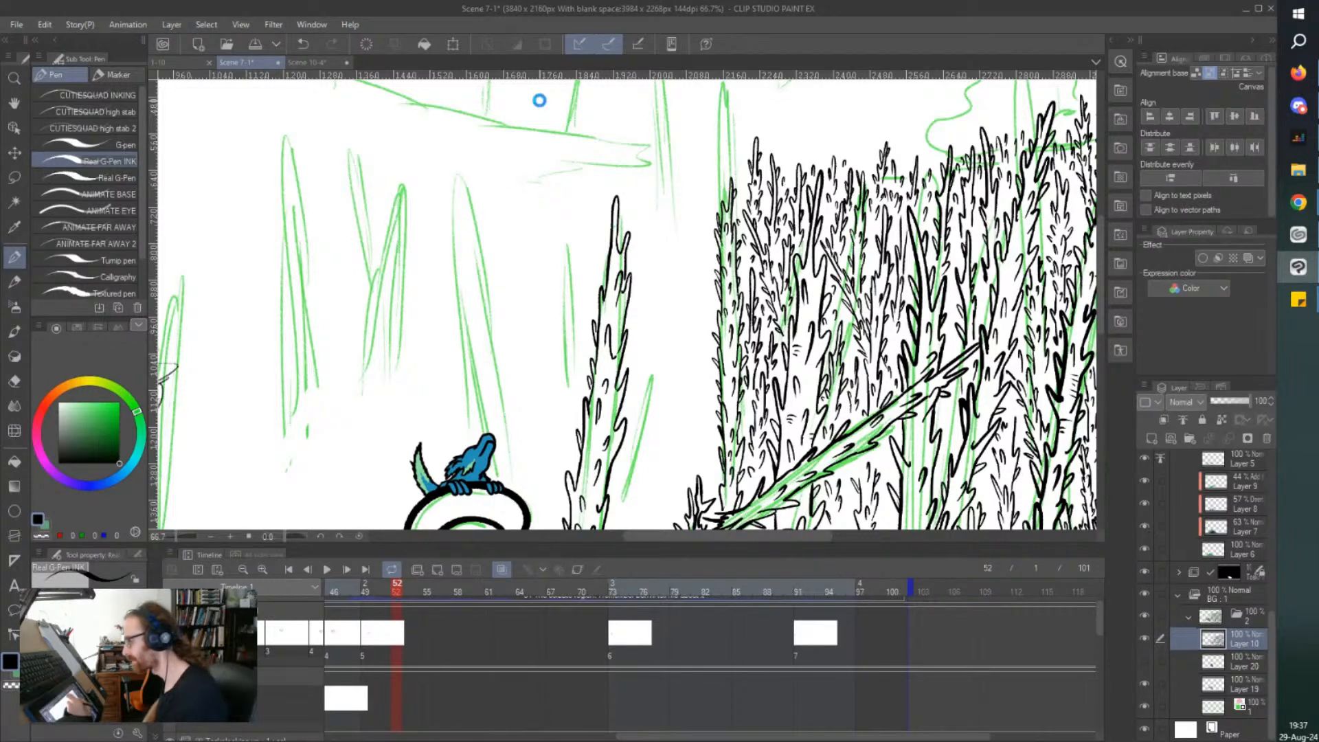
key("ctrl+s")
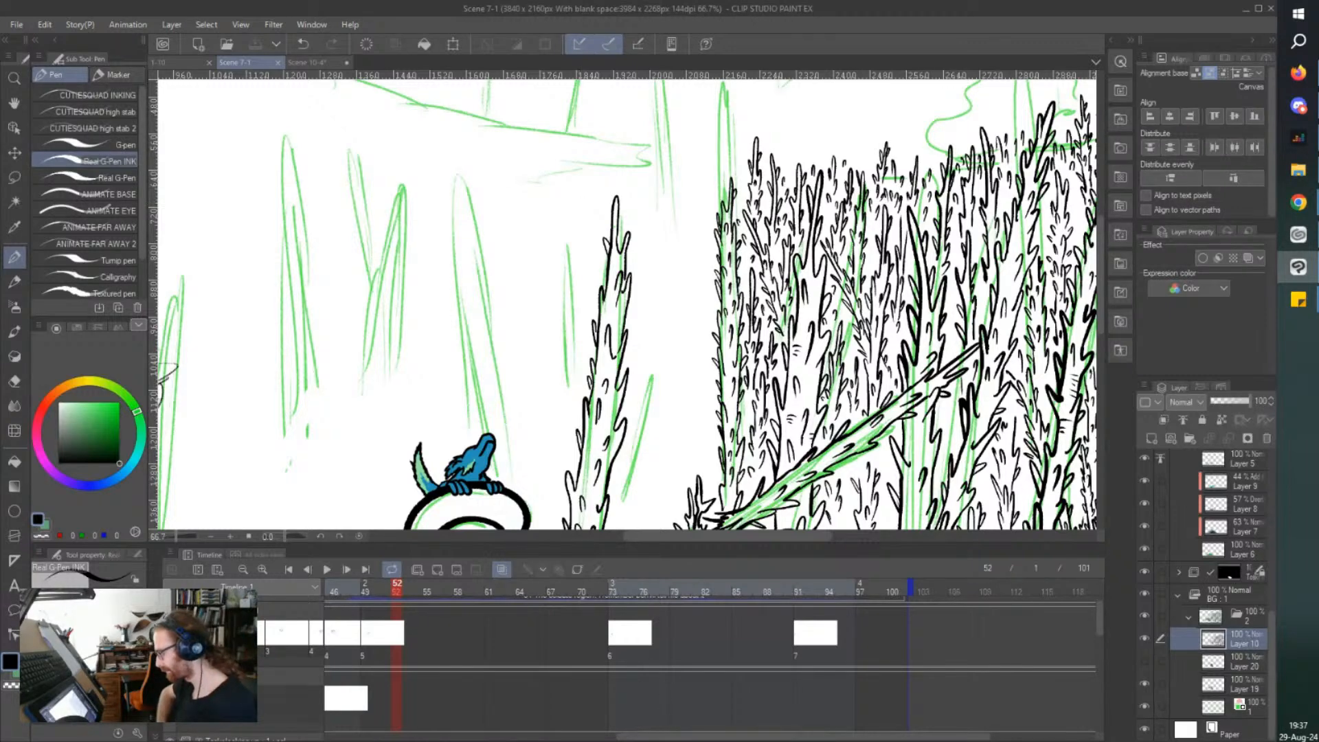
mouse_move(674, 736)
left_mouse_down()
mouse_move(631, 736)
mouse_move(679, 736)
left_mouse_up()
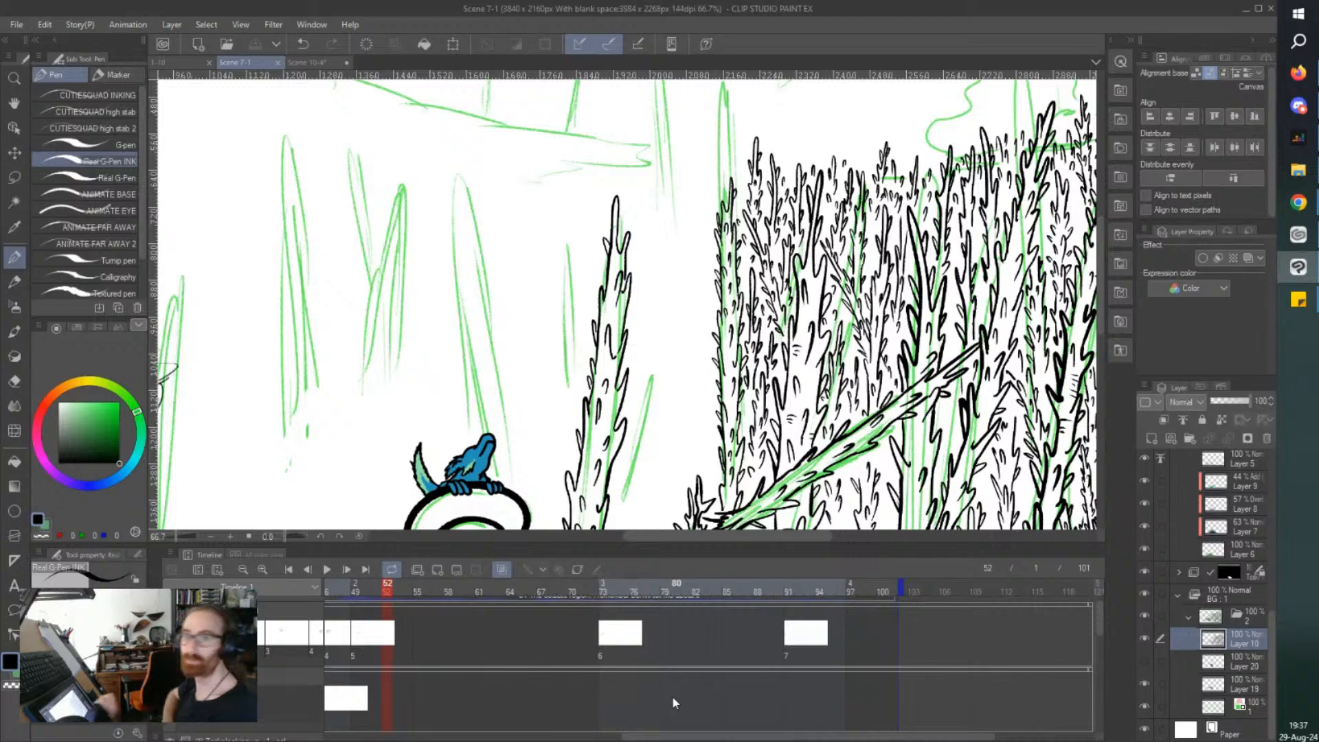
key("ctrl+minus")
key("ctrl+minus")
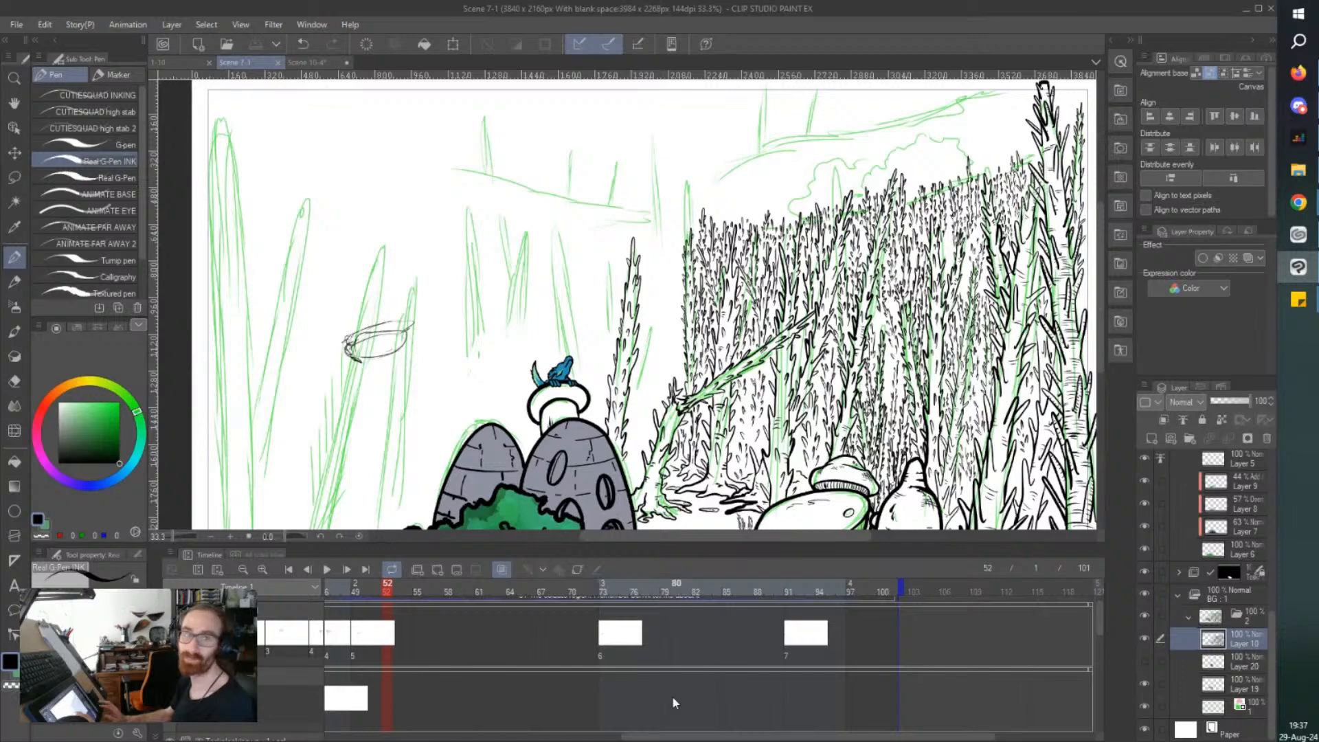
Ink a short thorny tree between the new tall tree and the leaning broken trunk, with small thorns down its body.
scroll(612, 362, "up", 1)
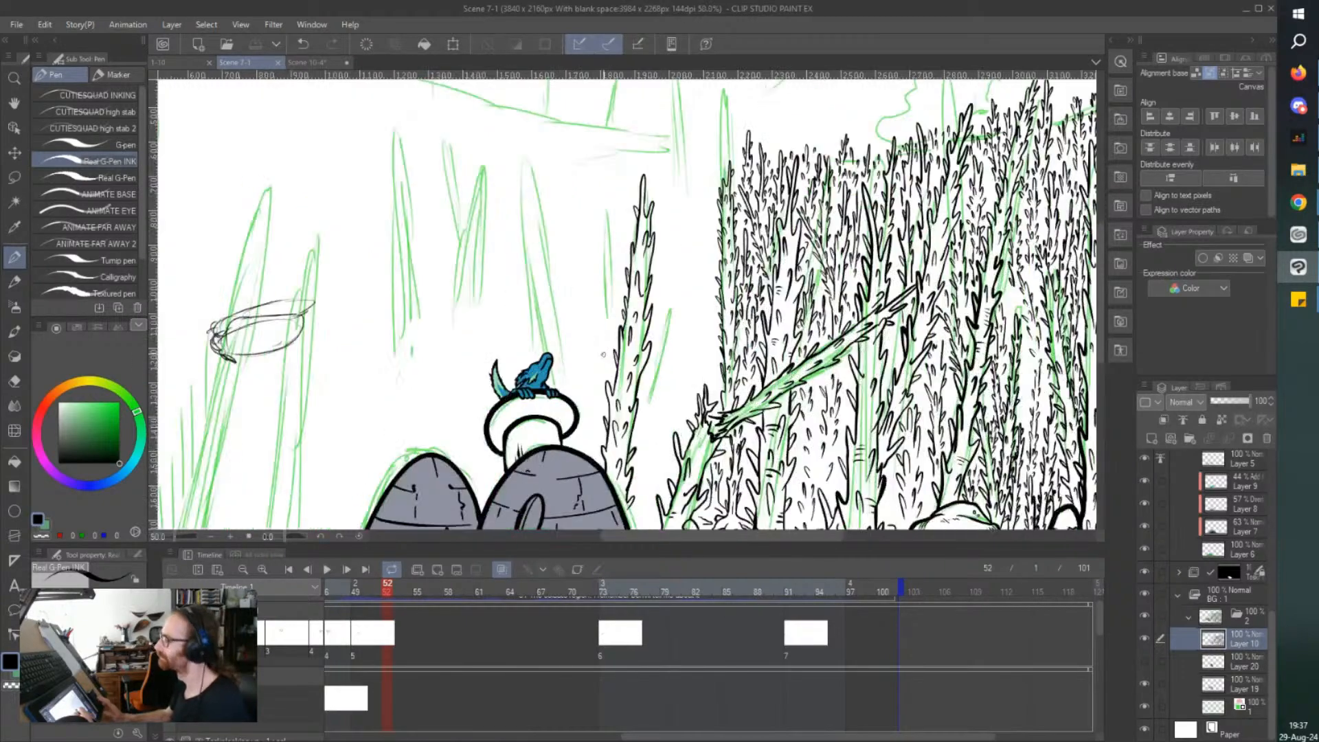
scroll(606, 358, "up", 1)
scroll(673, 414, "up", 1)
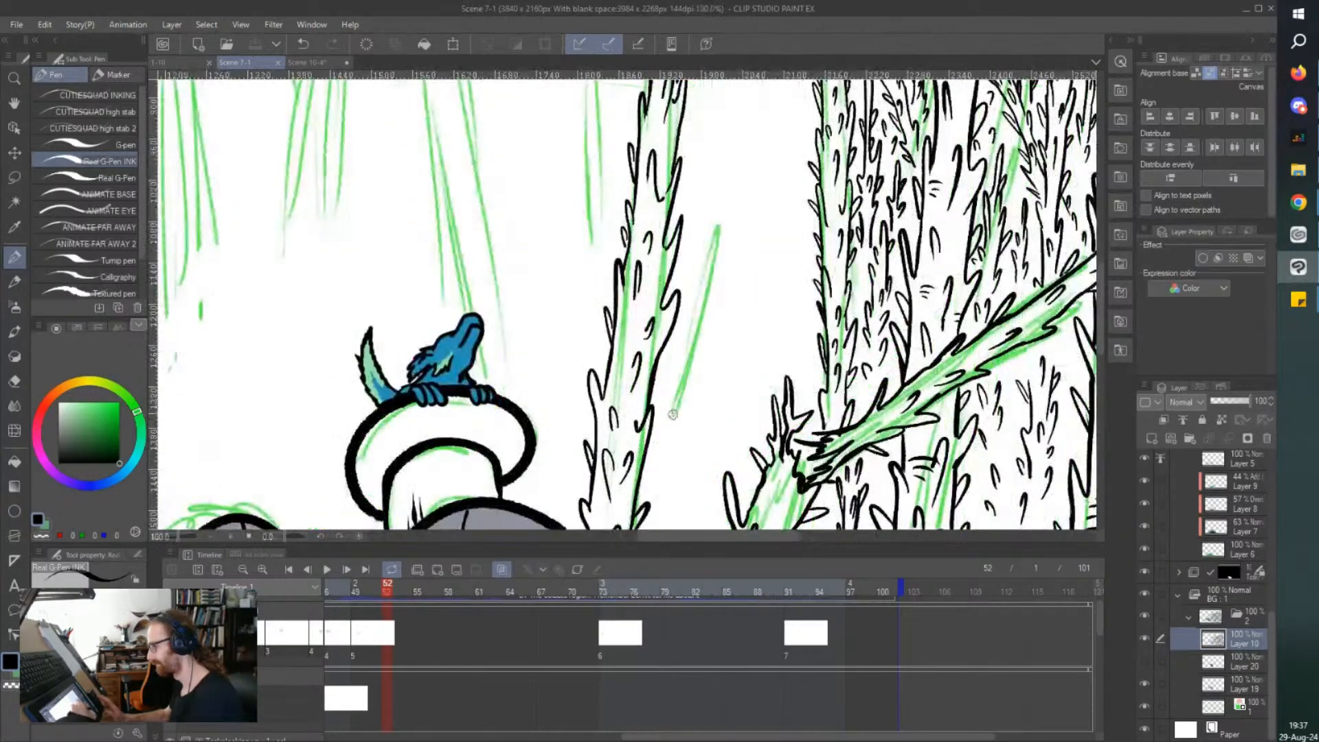
scroll(740, 251, "down", 1)
left_click_drag(723, 401, 716, 433)
left_click_drag(699, 369, 692, 401)
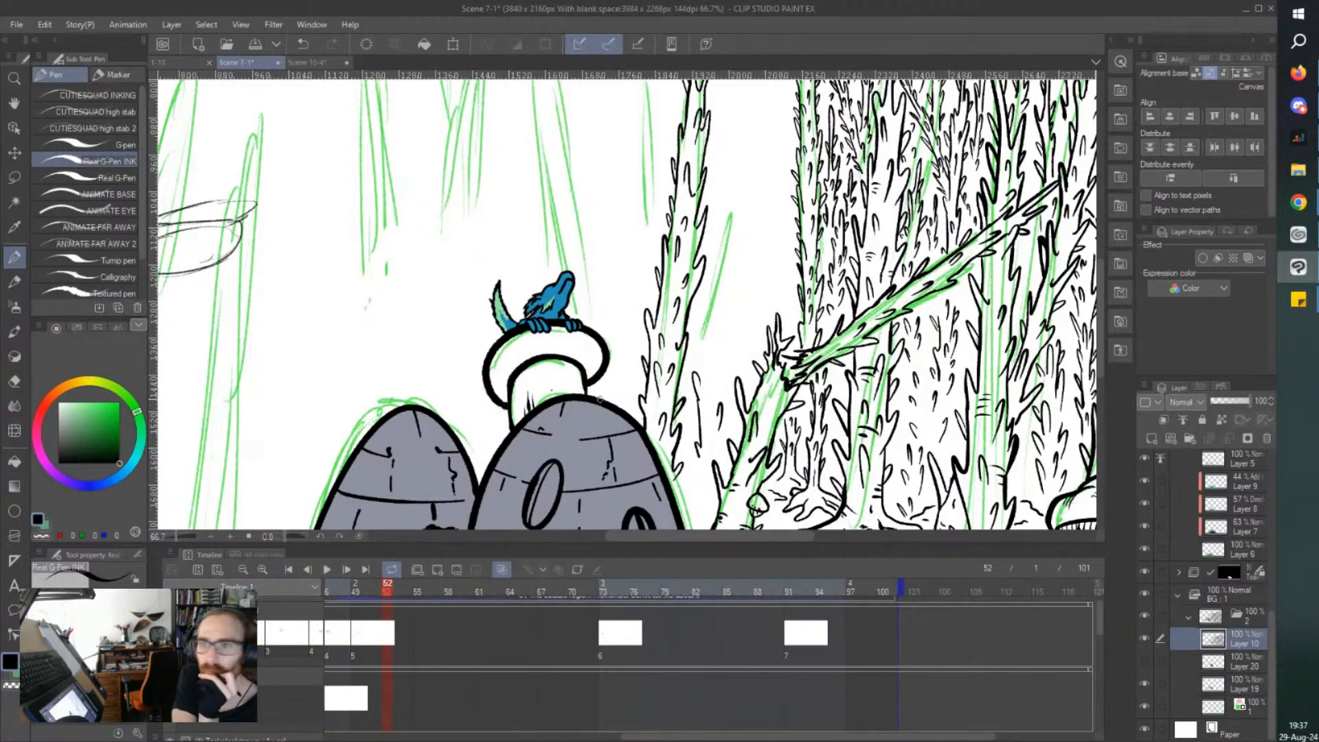
key("alt+Tab")
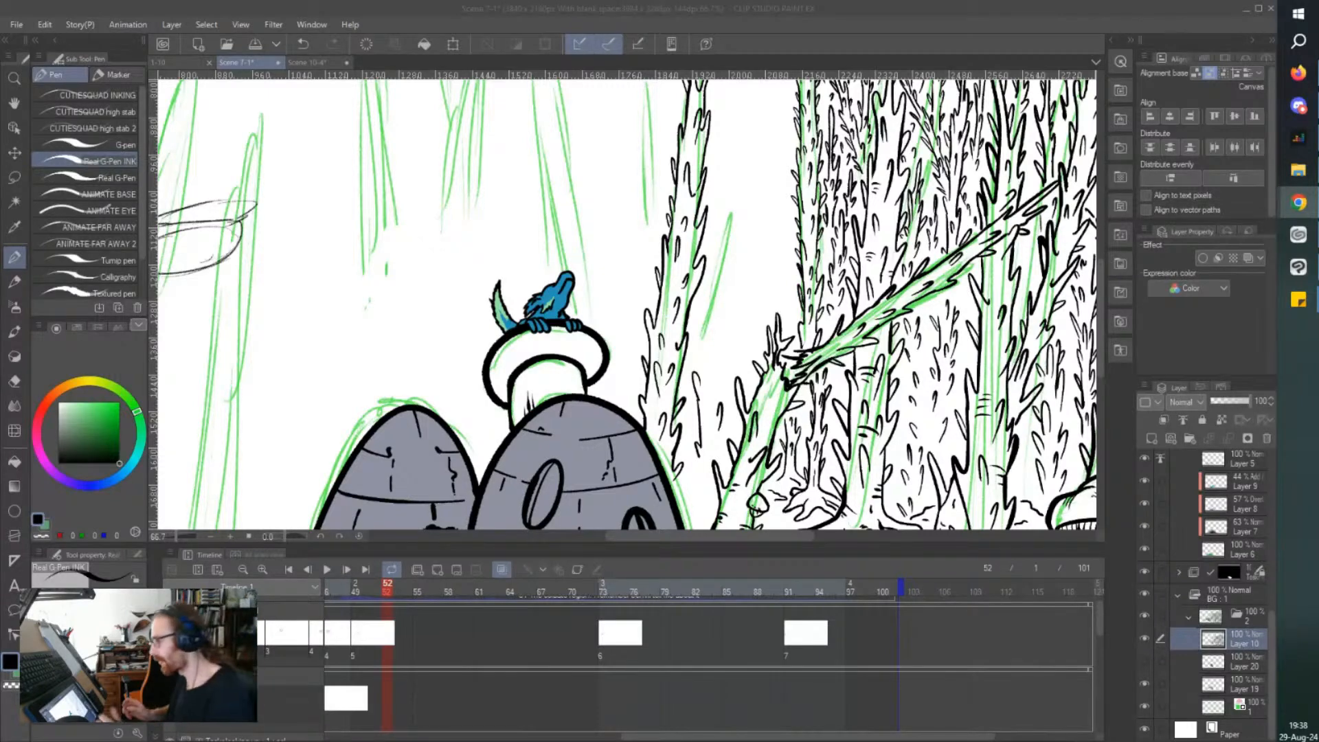
left_click(817, 23)
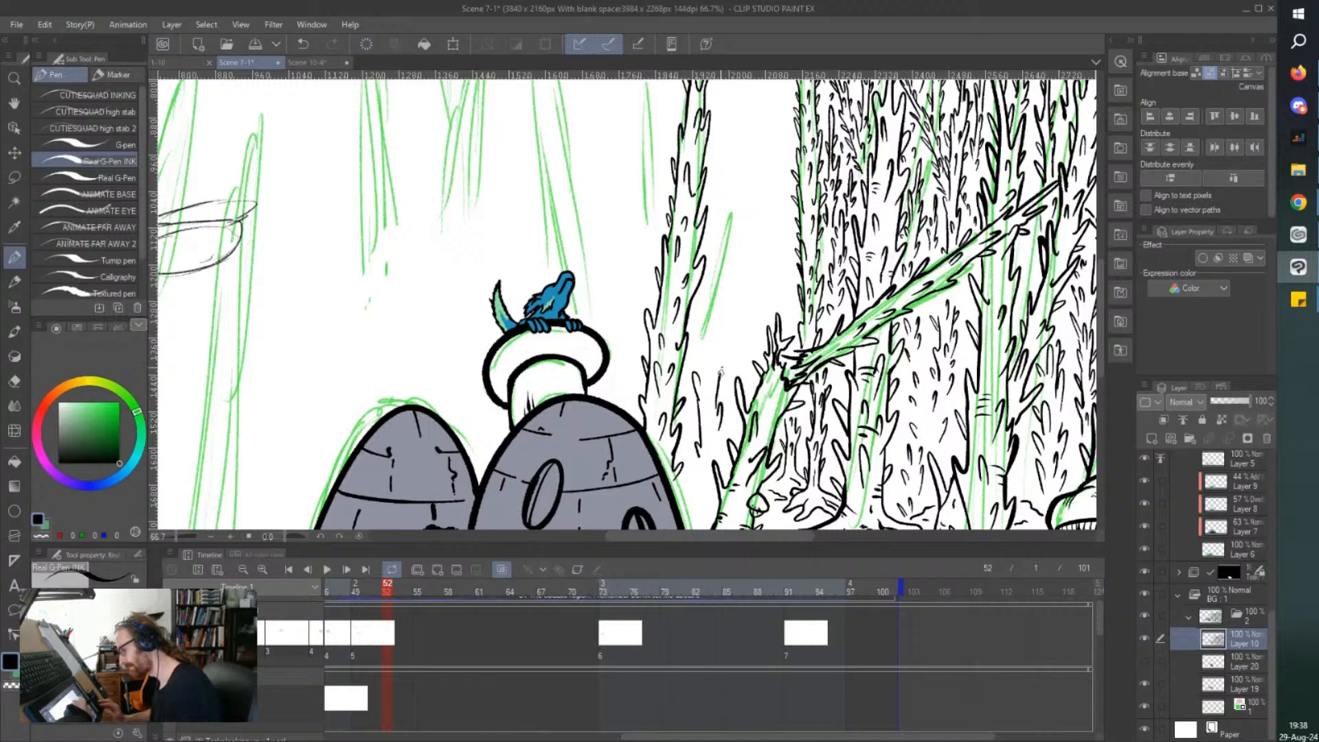
mouse_move(716, 335)
left_mouse_down()
mouse_move(719, 294)
mouse_move(701, 354)
left_mouse_up()
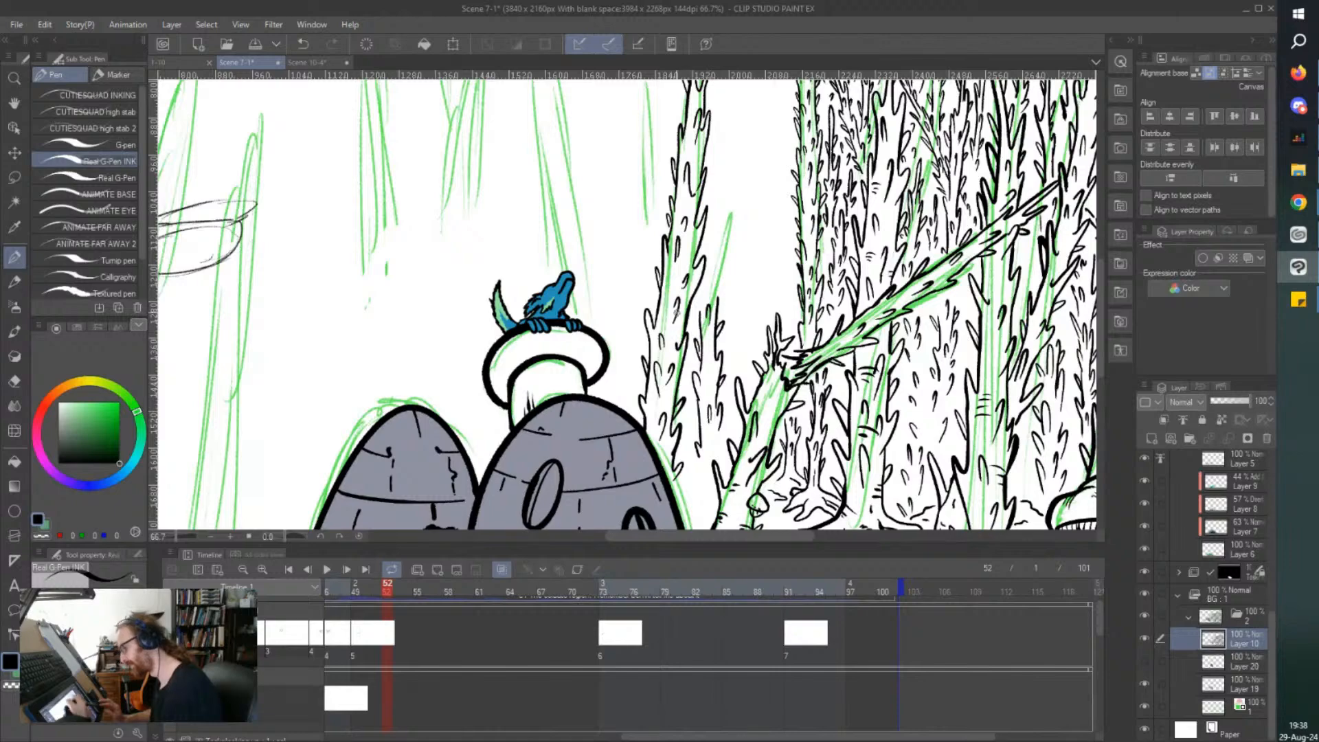
scroll(676, 313, "down", 3)
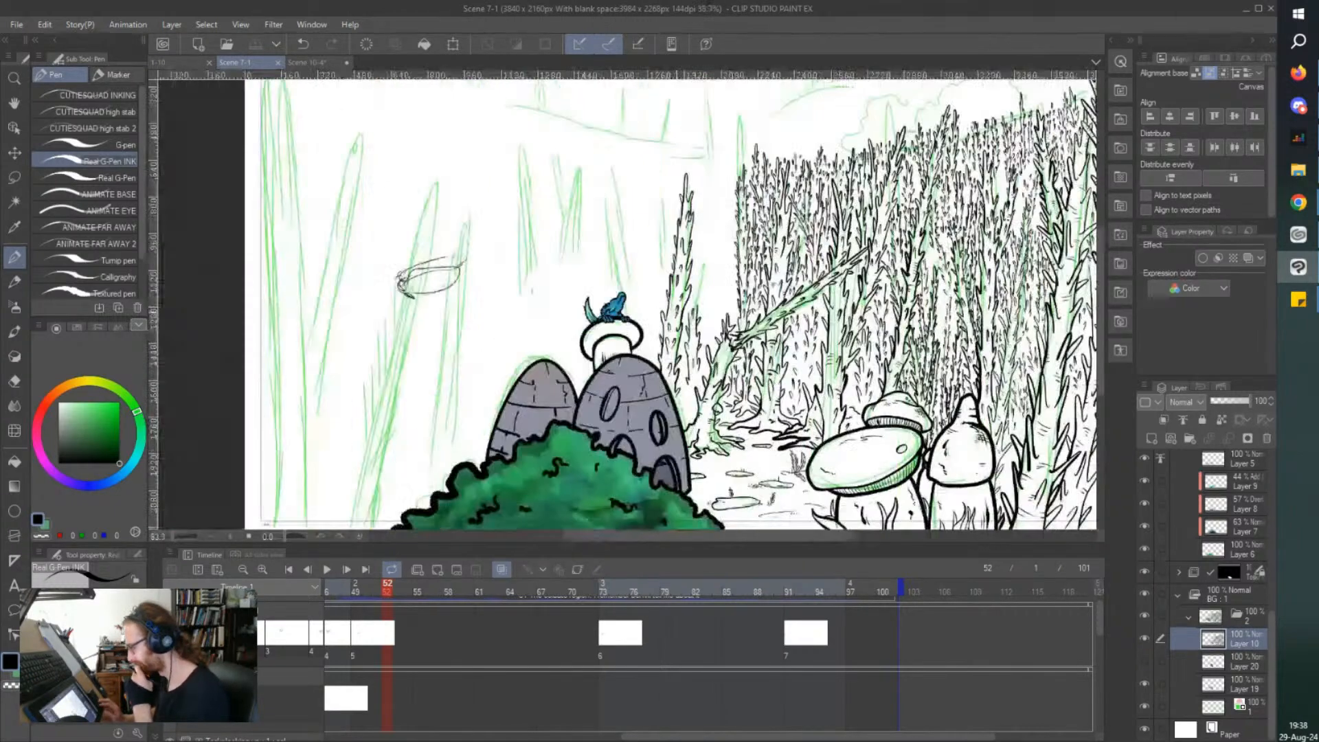
scroll(701, 413, "up", 5)
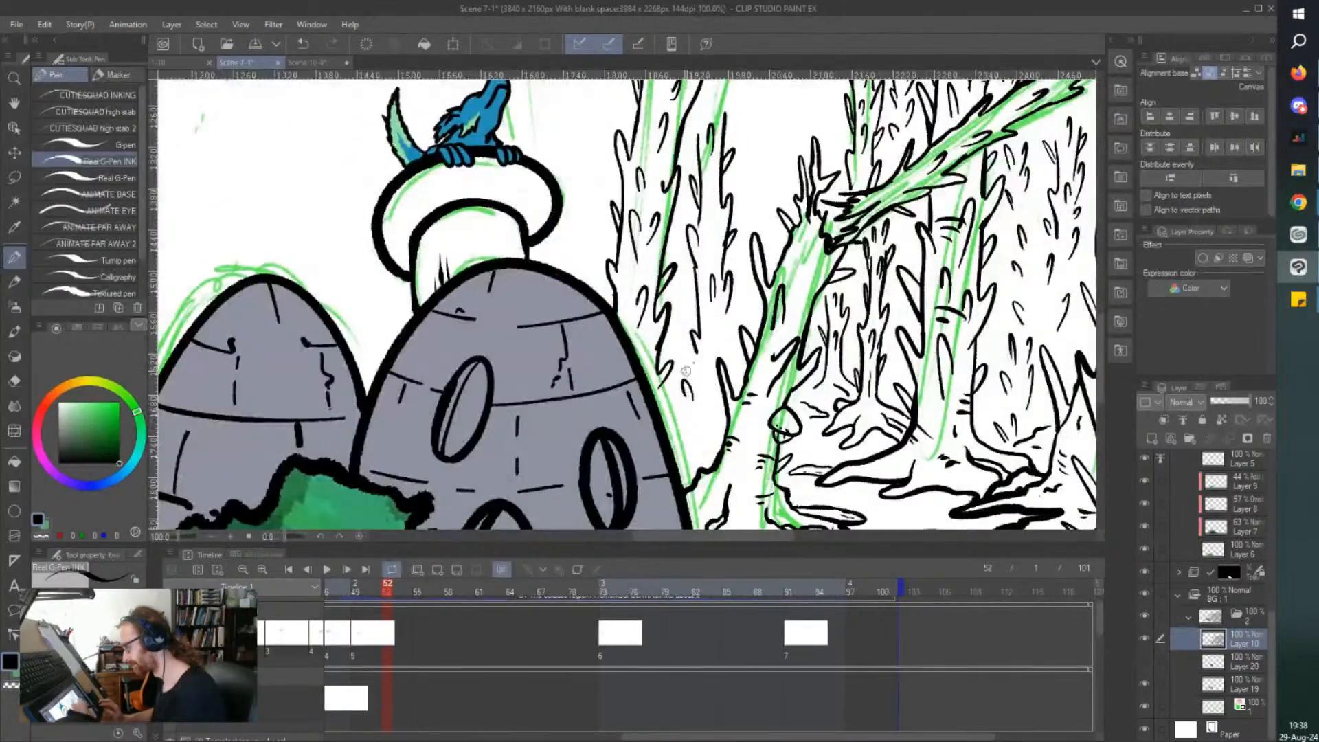
scroll(712, 436, "down", 2)
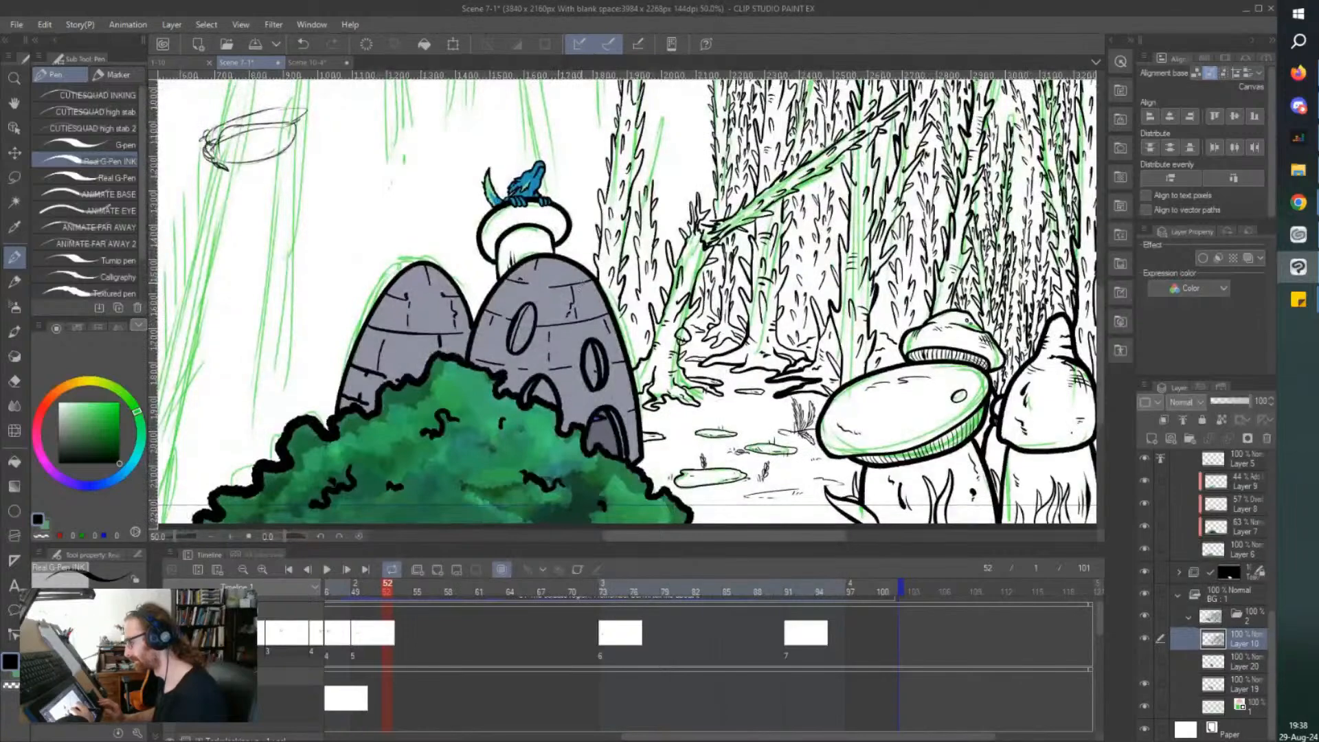
Ink a slender distant thorny treetop rising above the broken trunk's stump, with small thorns filling the space beside it.
scroll(589, 289, "up", 1)
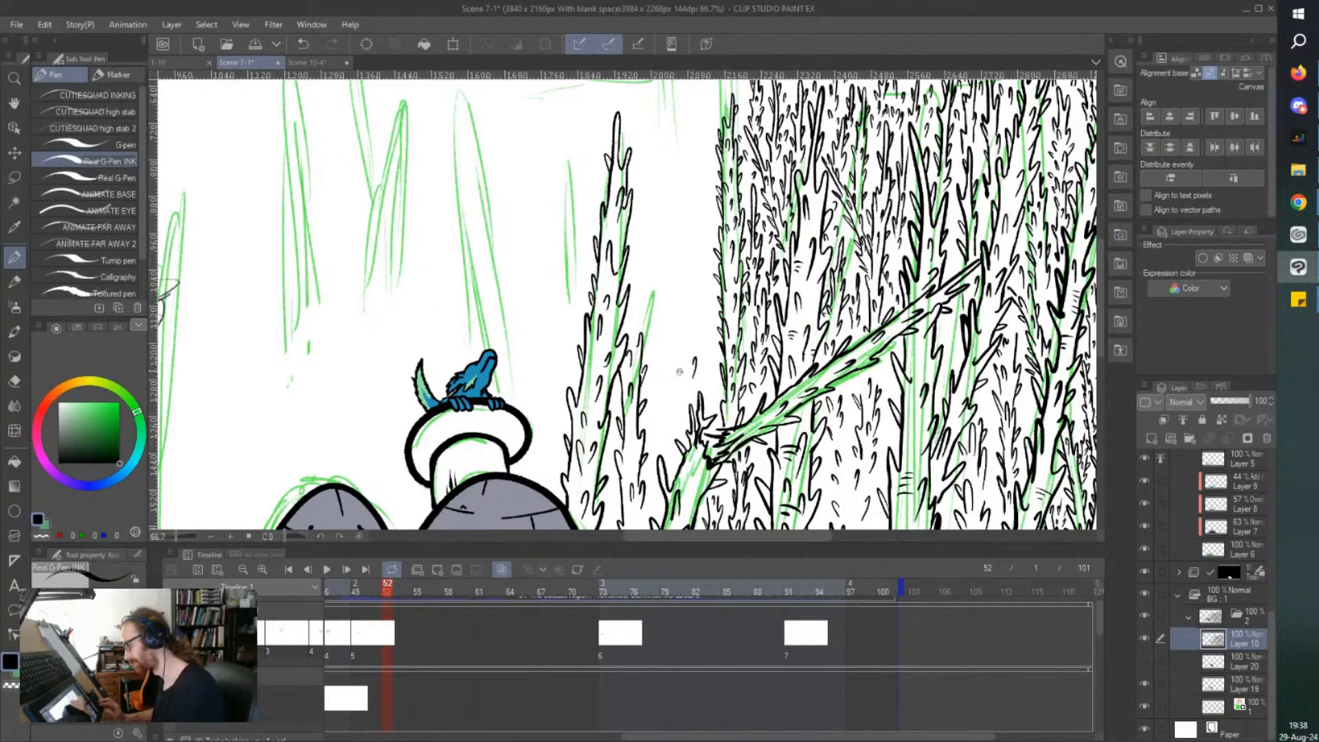
left_click_drag(679, 377, 677, 426)
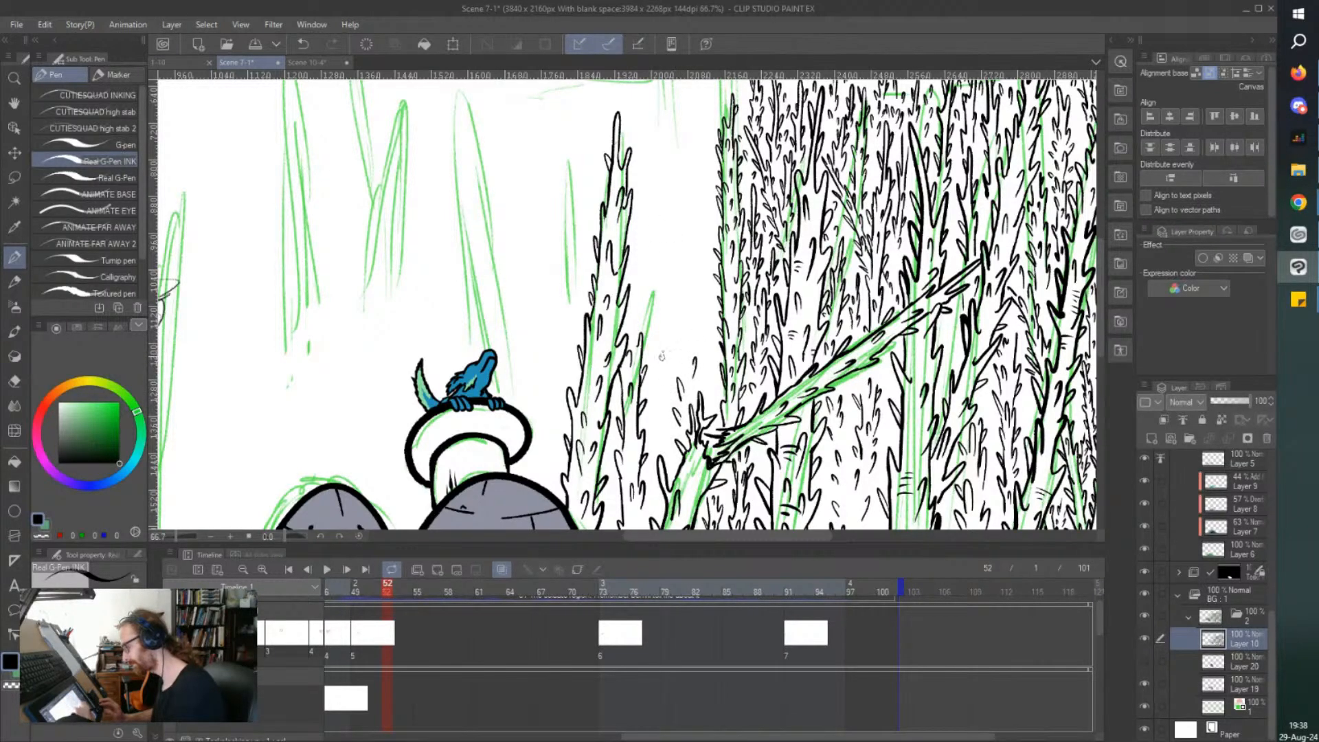
left_click_drag(688, 364, 695, 313)
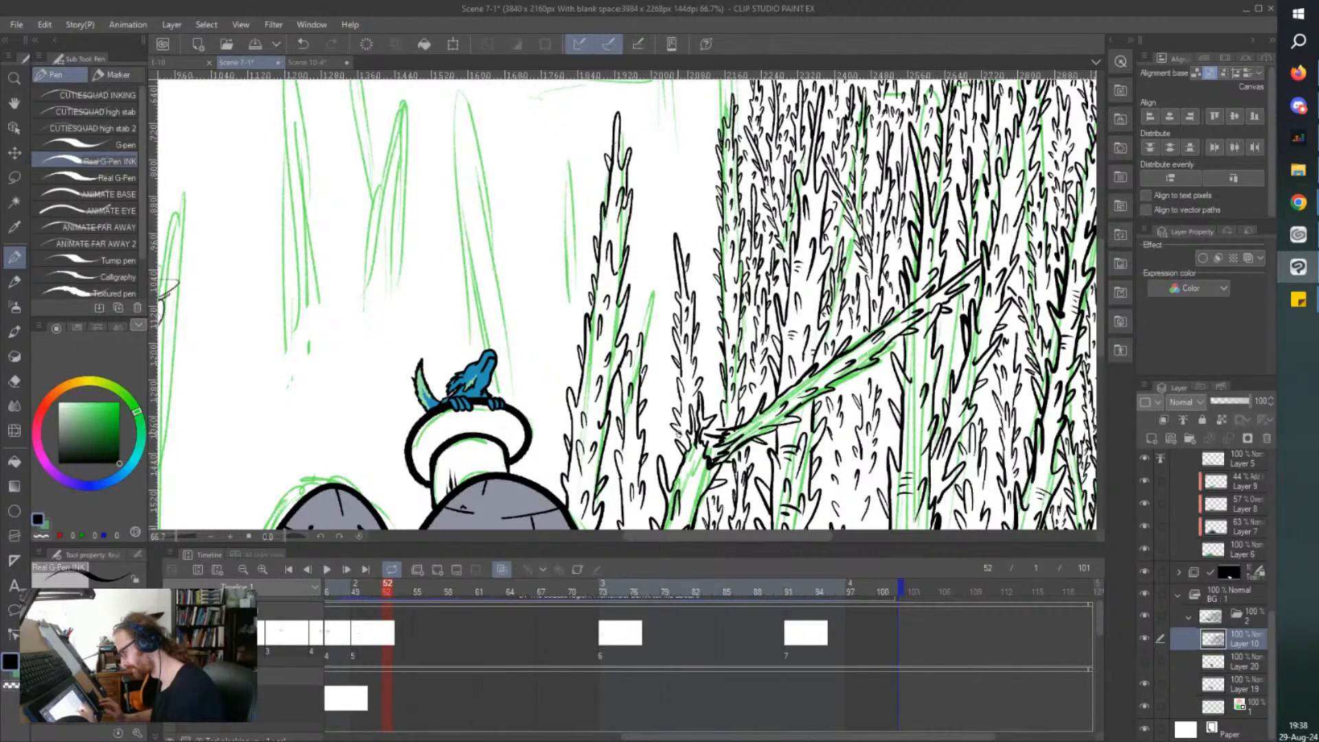
scroll(672, 332, "up", 5)
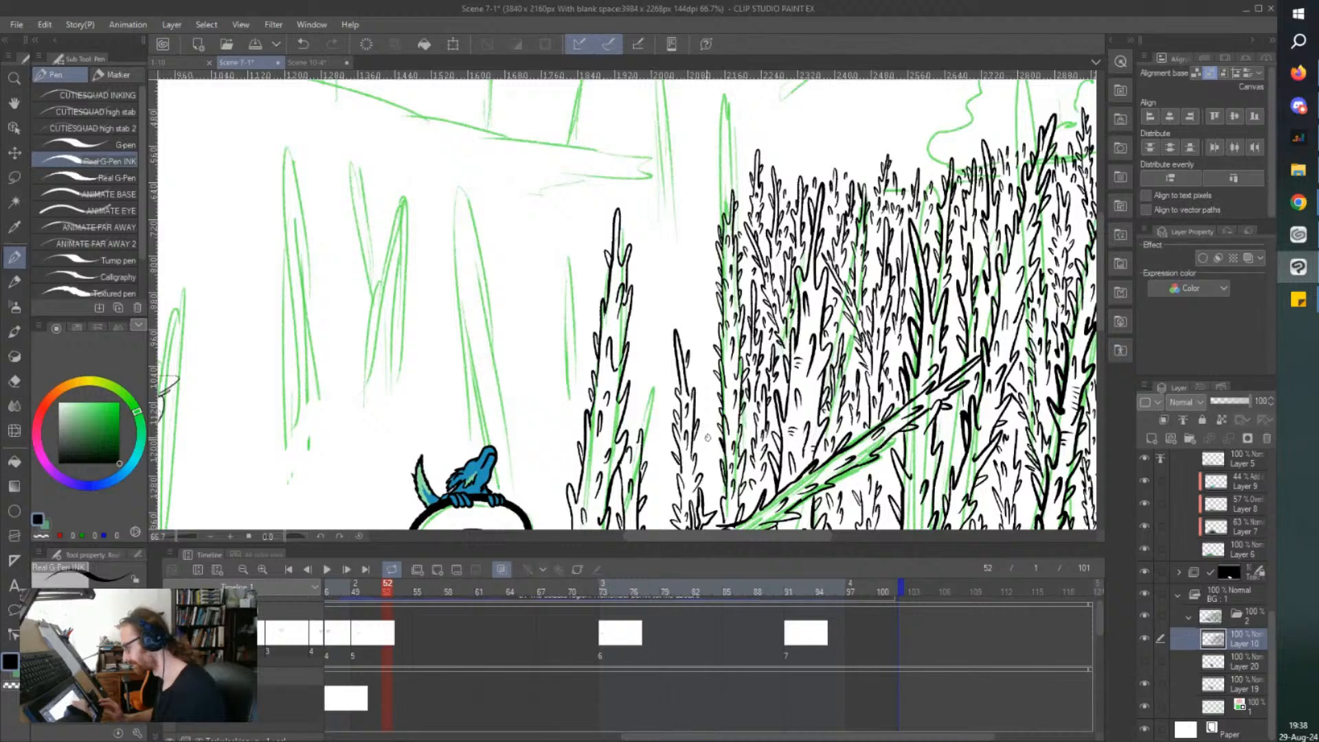
mouse_move(710, 448)
left_mouse_down()
mouse_move(704, 467)
mouse_move(717, 410)
left_mouse_up()
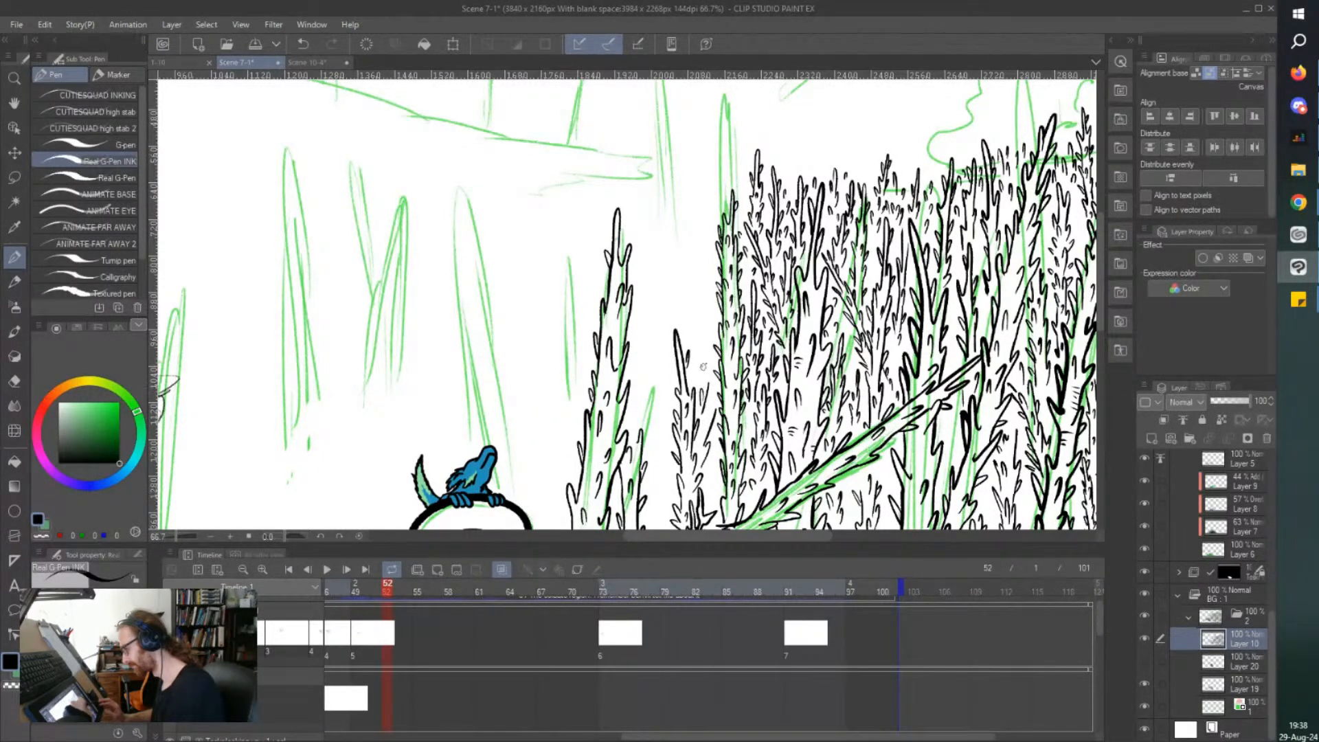
Fill the gap between the short tree and the broken trunk's stump with short thorns.
key("ctrl+minus")
mouse_move(670, 460)
left_mouse_down()
mouse_move(640, 342)
mouse_move(610, 444)
mouse_move(642, 448)
mouse_move(633, 429)
mouse_move(615, 486)
left_mouse_up()
key("ctrl+plus")
key("ctrl+plus")
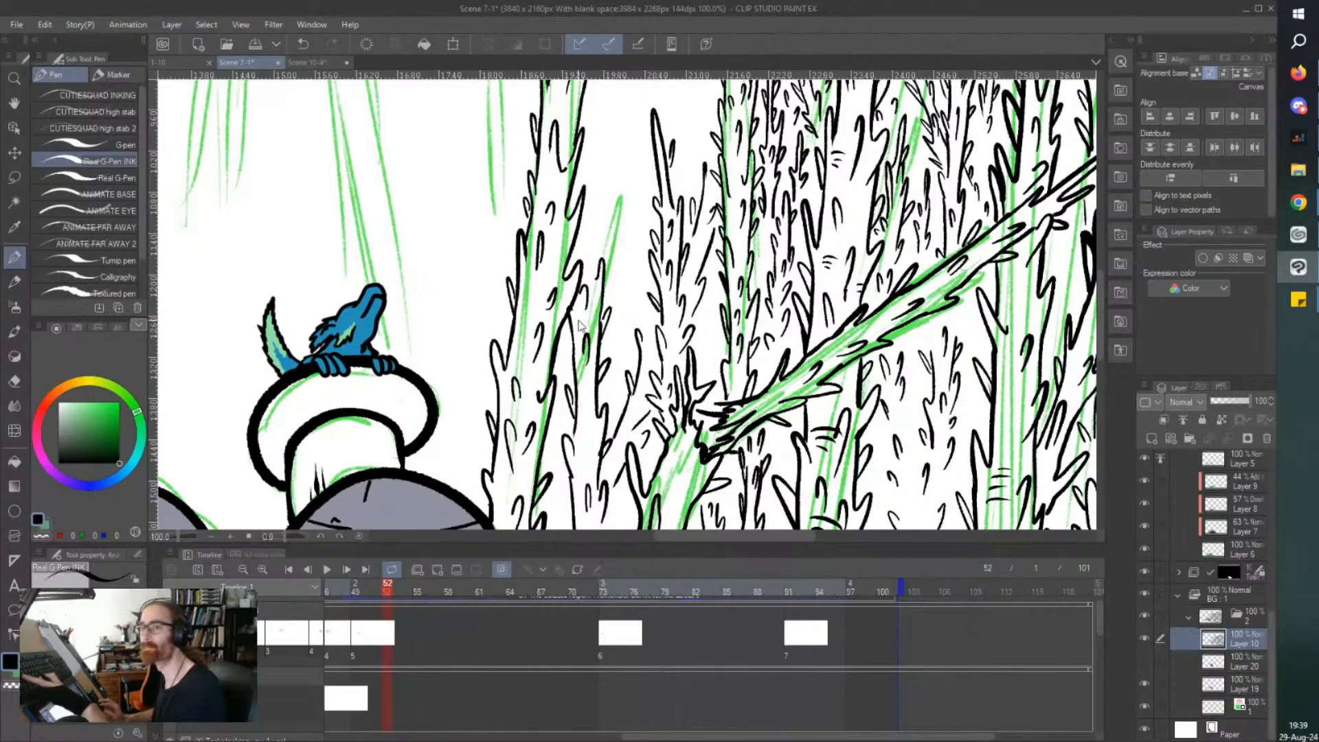
Ink a taller distant thorny treetop between the slender treetop and the edge of the forest cluster.
scroll(578, 321, "down", 1)
scroll(579, 320, "up", 4)
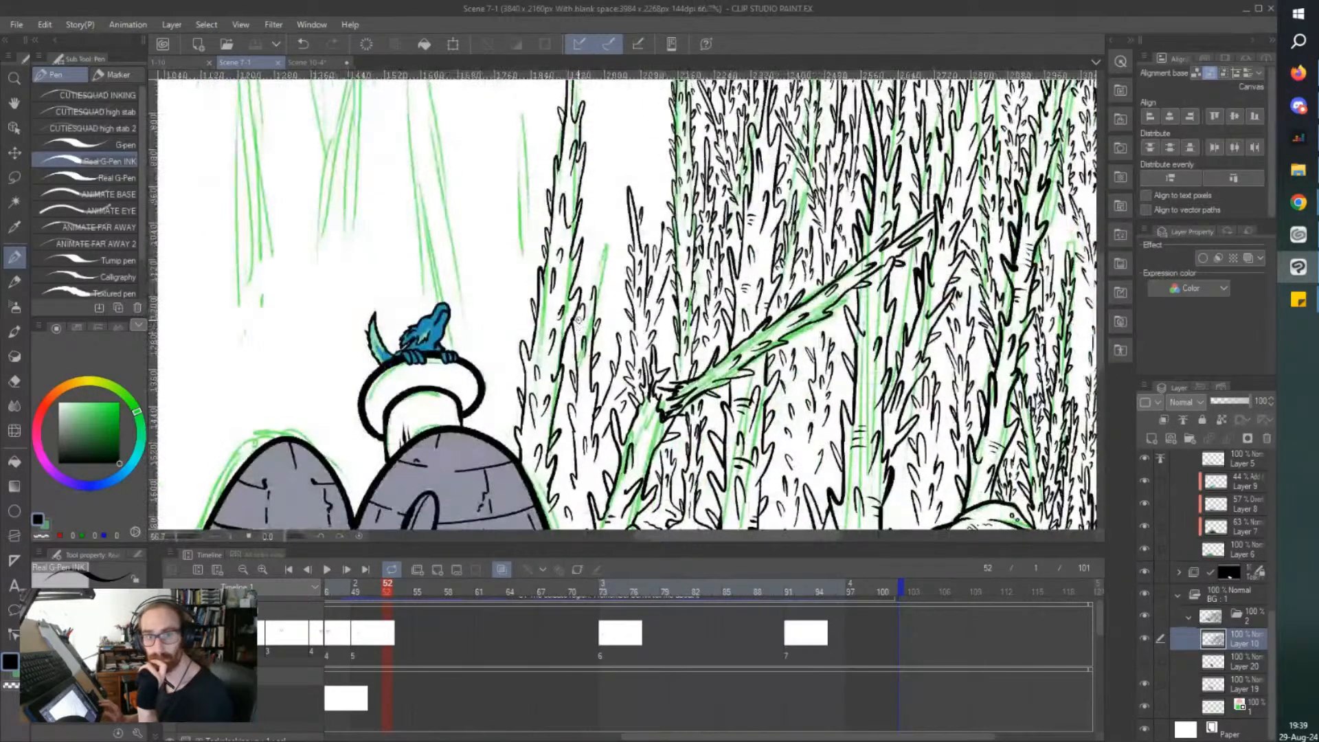
scroll(578, 320, "up", 1)
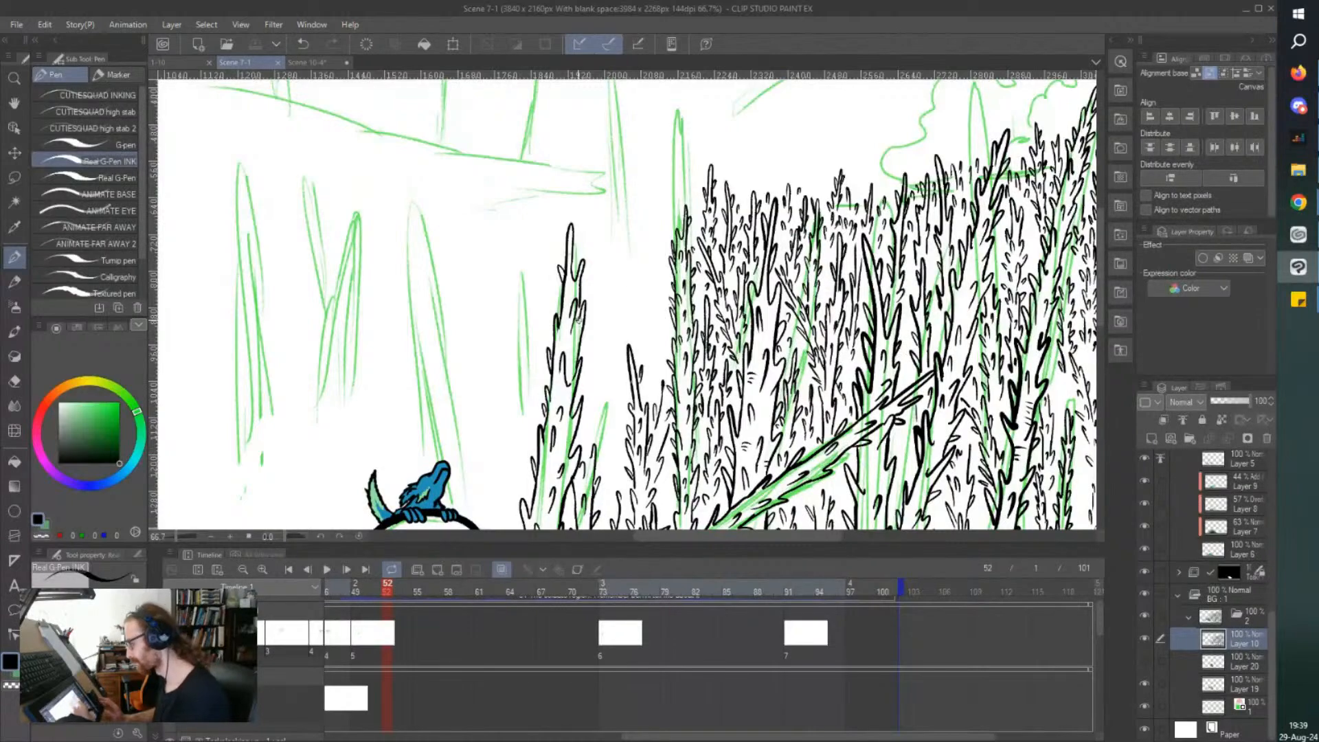
scroll(658, 407, "up", 4)
left_click_drag(660, 385, 666, 412)
left_click_drag(658, 405, 649, 440)
mouse_move(648, 369)
left_mouse_down()
mouse_move(664, 187)
mouse_move(649, 294)
left_mouse_up()
mouse_move(621, 237)
left_mouse_down()
mouse_move(628, 365)
mouse_move(611, 386)
mouse_move(633, 410)
left_mouse_up()
mouse_move(650, 324)
left_mouse_down()
mouse_move(659, 300)
mouse_move(641, 302)
left_mouse_up()
mouse_move(653, 213)
left_mouse_down()
mouse_move(653, 107)
mouse_move(639, 205)
mouse_move(630, 194)
mouse_move(635, 217)
mouse_move(628, 202)
mouse_move(620, 230)
mouse_move(627, 324)
left_mouse_up()
left_click_drag(645, 158, 643, 165)
Add a short thorn detail inside the newest distant treetop and save the file.
scroll(619, 109, "up", 1)
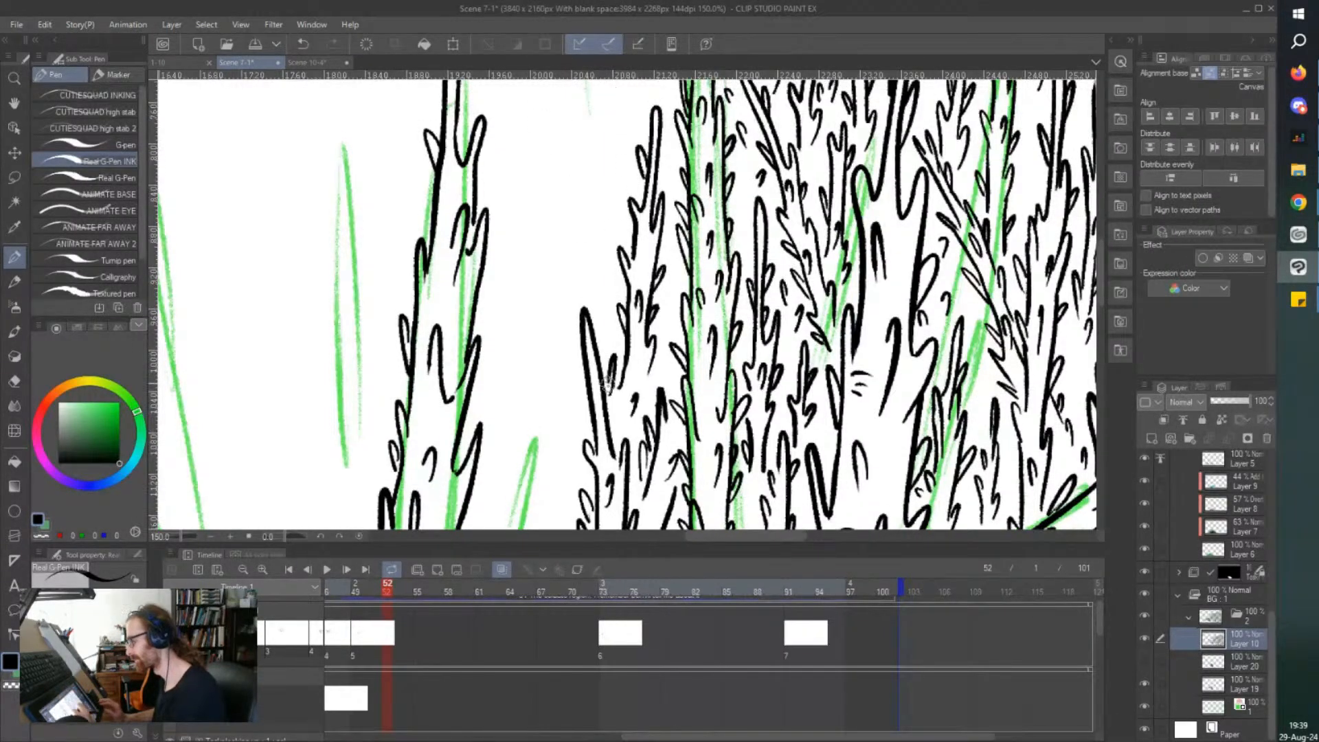
left_click_drag(641, 356, 636, 373)
scroll(584, 282, "down", 2)
key("ctrl+s")
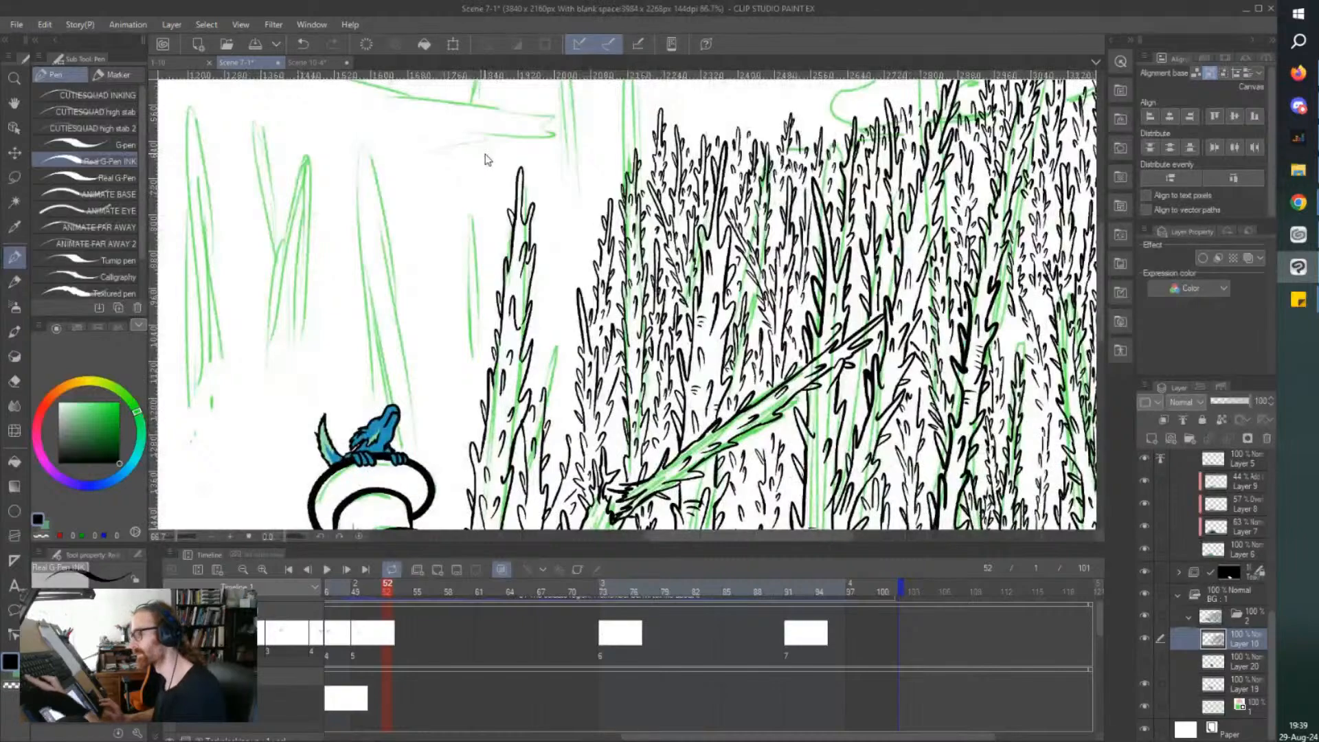
scroll(485, 154, "down", 1)
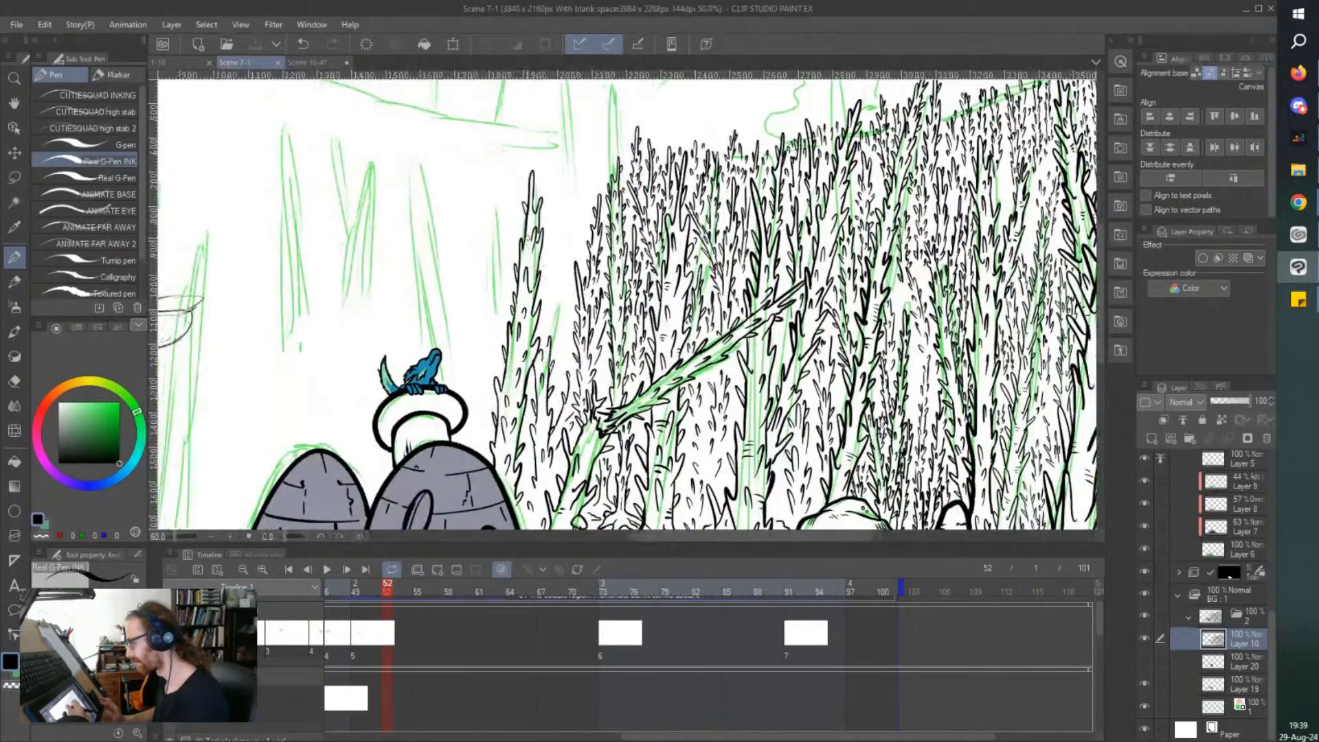
Ink short thorns in the narrow gap between the outermost thorny tree and the rest of the forest.
scroll(509, 268, "up", 2)
mouse_move(545, 401)
left_mouse_down()
mouse_move(545, 360)
mouse_move(549, 371)
left_mouse_up()
scroll(557, 357, "down", 2)
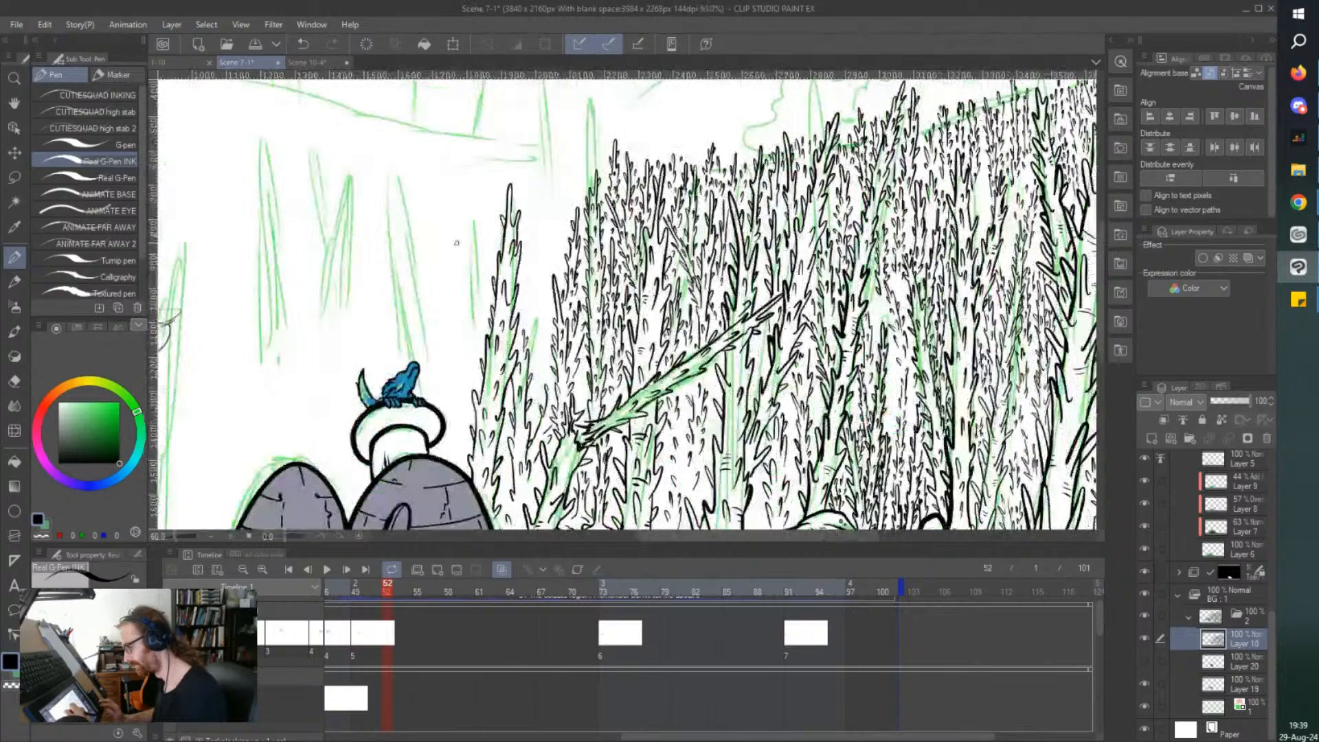
scroll(556, 357, "up", 2)
left_click_drag(566, 351, 562, 354)
mouse_move(547, 301)
left_mouse_down()
mouse_move(547, 282)
mouse_move(539, 318)
mouse_move(557, 333)
left_mouse_up()
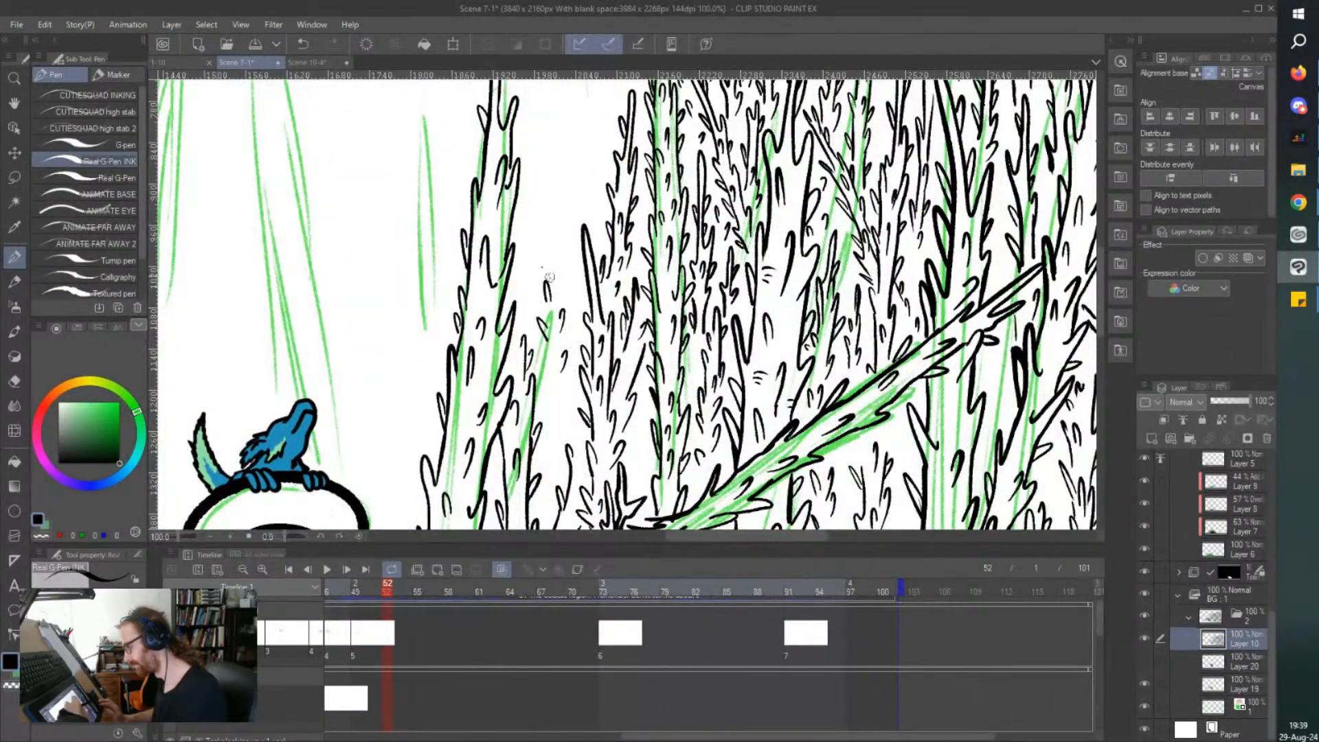
scroll(485, 309, "down", 2)
scroll(467, 186, "up", 2)
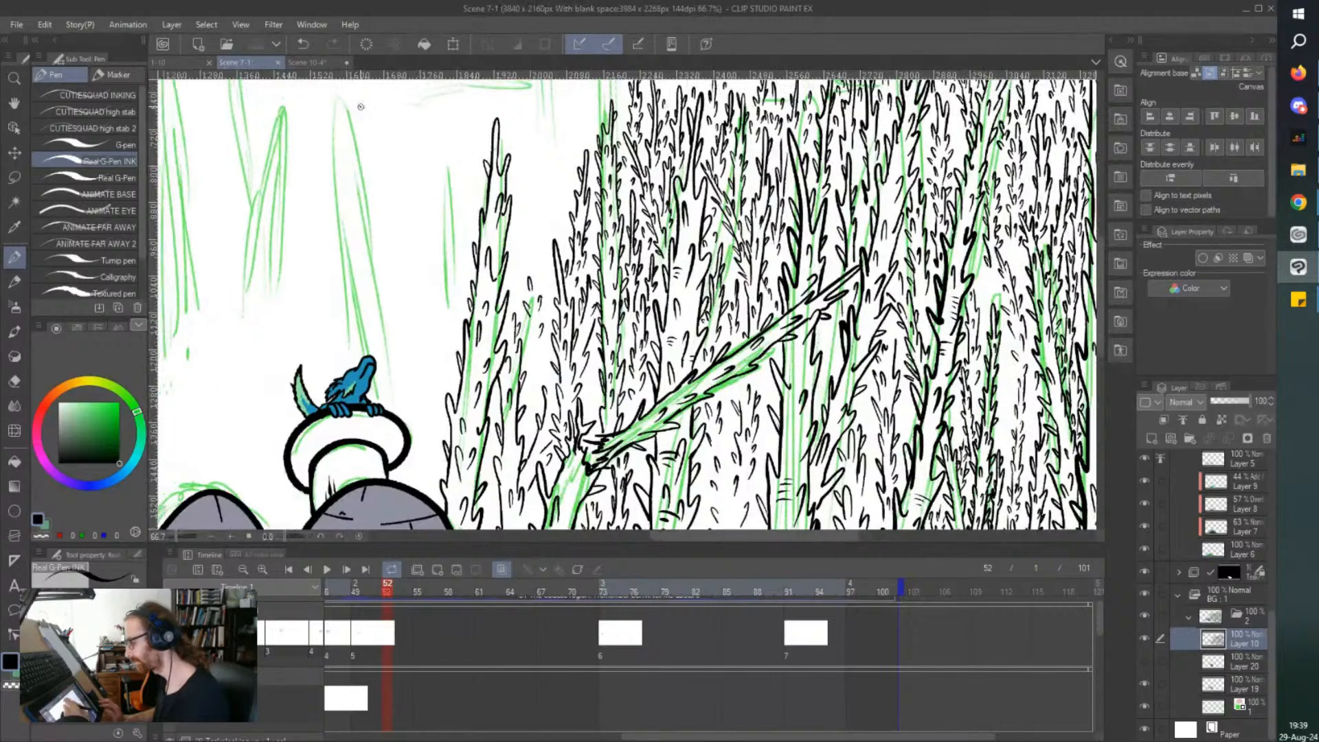
Ink a small distant thorny treetop in the gap beside the outermost tree and scatter short thorns below it.
left_click_drag(562, 219, 567, 241)
mouse_move(556, 288)
left_mouse_down()
mouse_move(537, 188)
mouse_move(545, 293)
left_mouse_up()
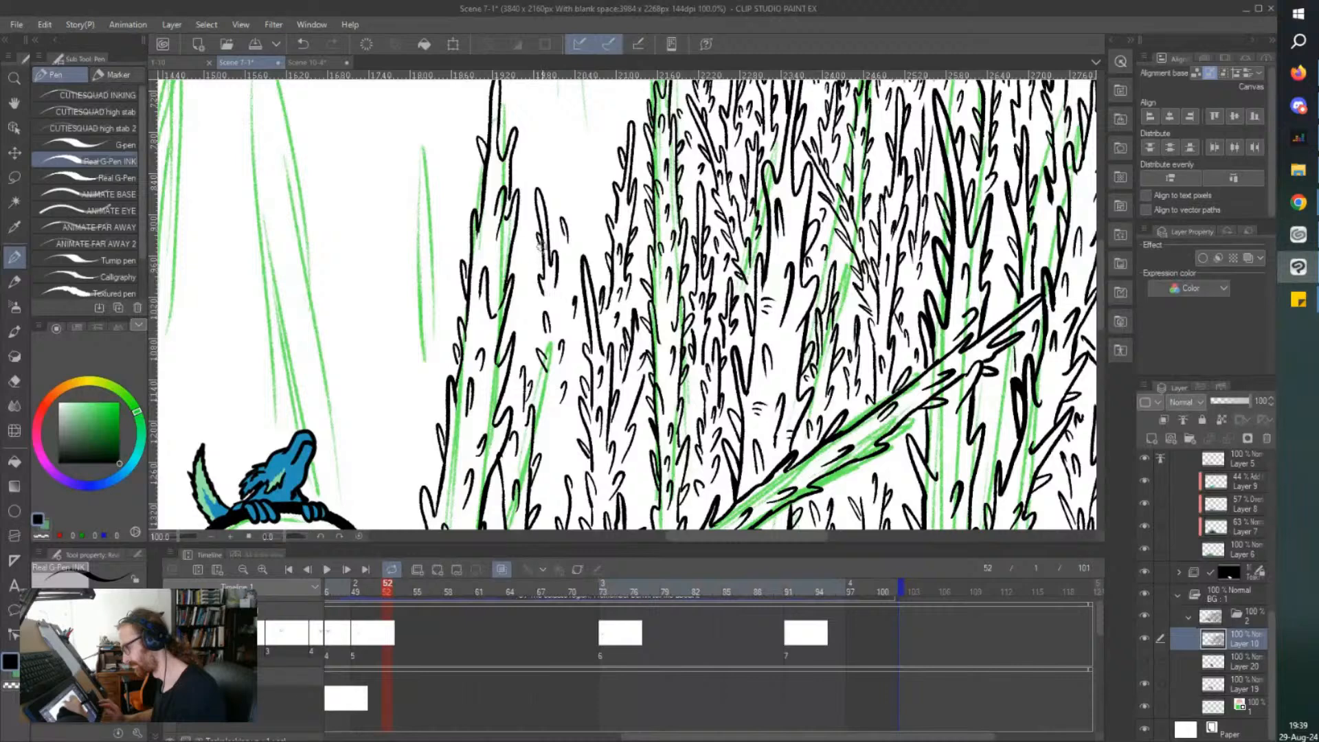
left_click_drag(550, 231, 548, 202)
mouse_move(526, 318)
left_mouse_down()
mouse_move(521, 300)
mouse_move(562, 313)
left_mouse_up()
mouse_move(567, 462)
left_mouse_down()
mouse_move(559, 424)
mouse_move(551, 448)
mouse_move(554, 422)
mouse_move(562, 453)
mouse_move(565, 414)
mouse_move(543, 444)
mouse_move(552, 472)
mouse_move(575, 455)
left_mouse_up()
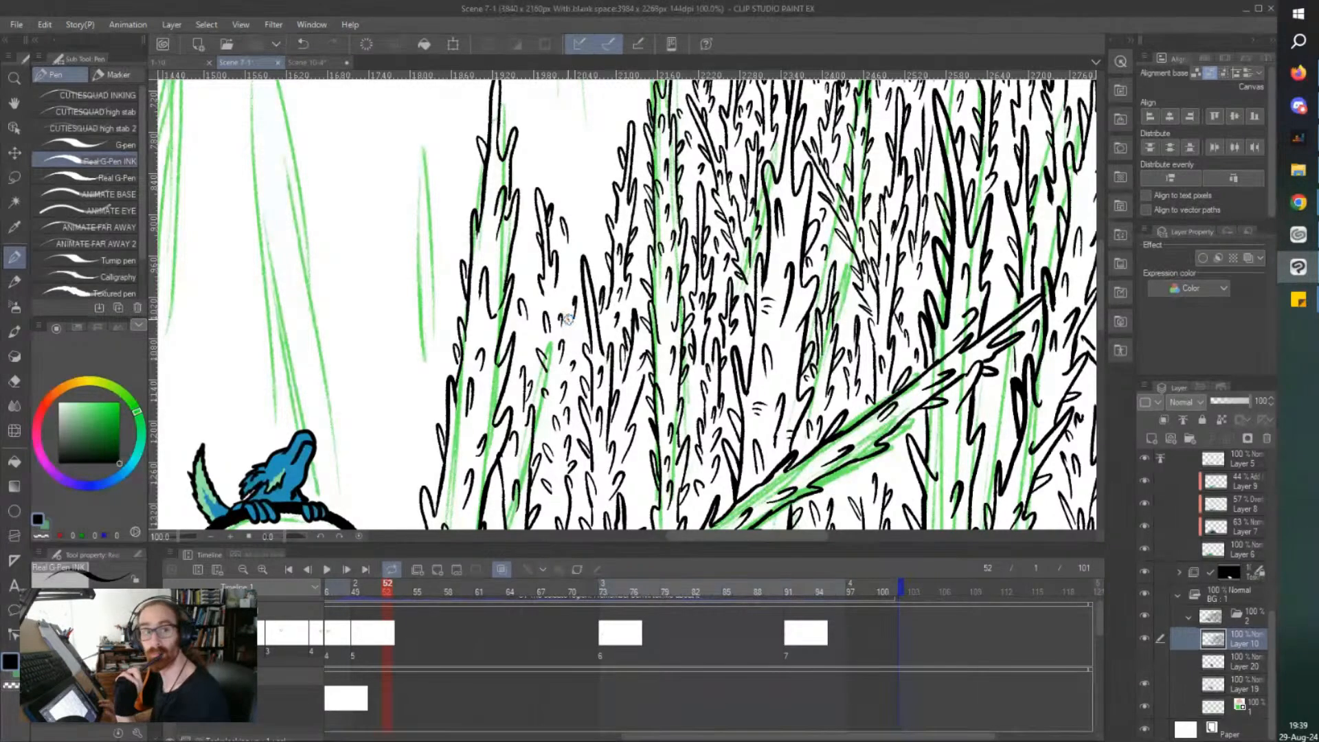
Ink a taller thorny treetop behind the small one, with thorns along its sides, and save the file.
scroll(569, 323, "up", 3)
scroll(568, 319, "up", 5)
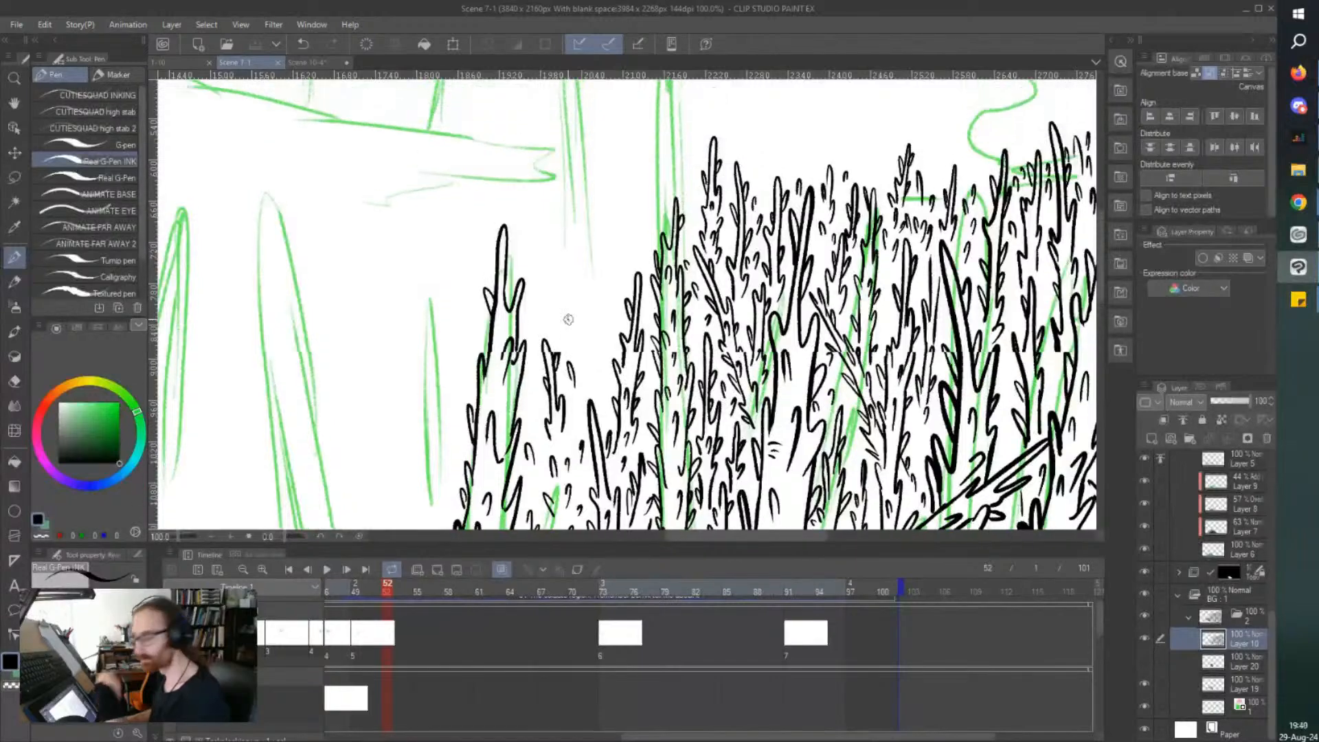
left_click_drag(604, 376, 595, 406)
left_click_drag(582, 343, 584, 422)
mouse_move(576, 372)
left_mouse_down()
mouse_move(592, 393)
mouse_move(616, 313)
mouse_move(608, 212)
mouse_move(590, 330)
left_mouse_up()
mouse_move(602, 279)
left_mouse_down()
mouse_move(598, 263)
mouse_move(605, 314)
left_mouse_up()
left_click_drag(615, 278, 609, 300)
left_click_drag(617, 250, 611, 264)
left_click_drag(619, 228, 611, 246)
left_click_drag(599, 334, 596, 349)
left_click_drag(593, 320, 588, 345)
key("ctrl+s")
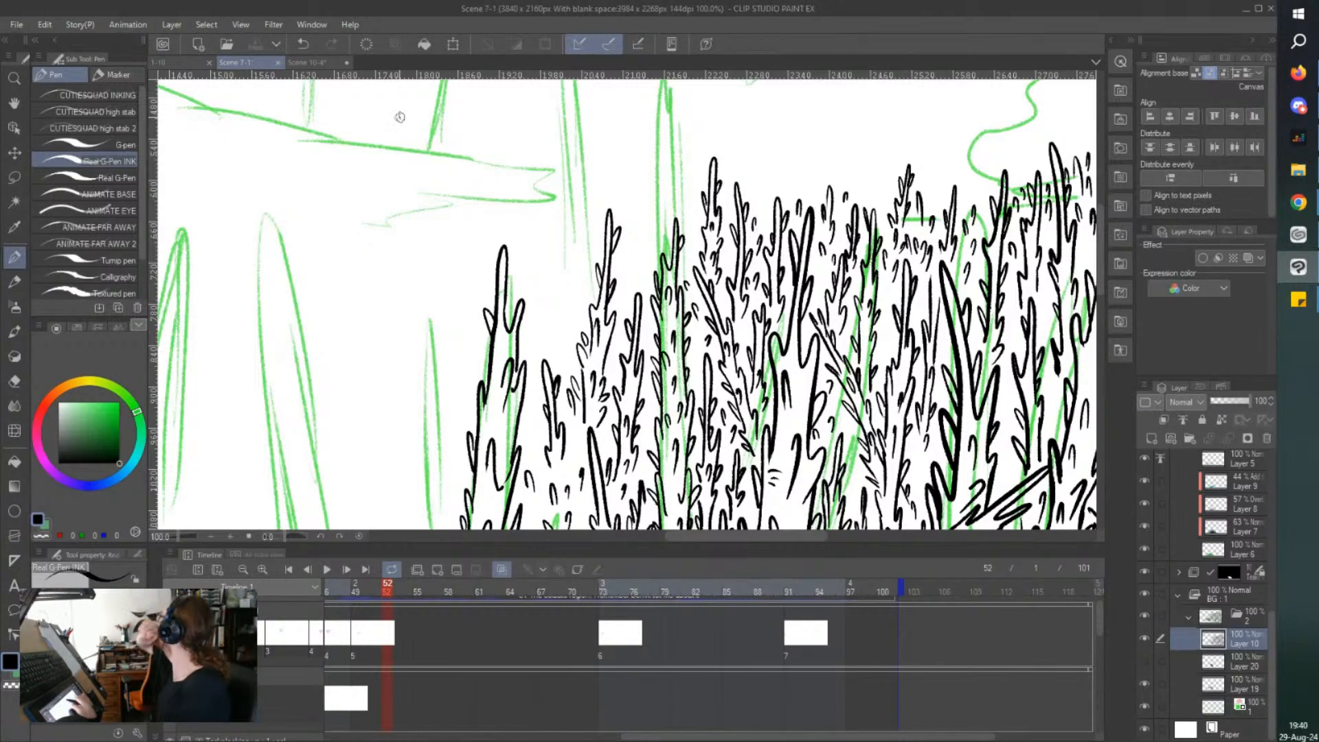
Ink two more thorny treetops between the outermost tree and the taller treetop, add small thorns nearby, and save the file.
left_click_drag(649, 265, 644, 283)
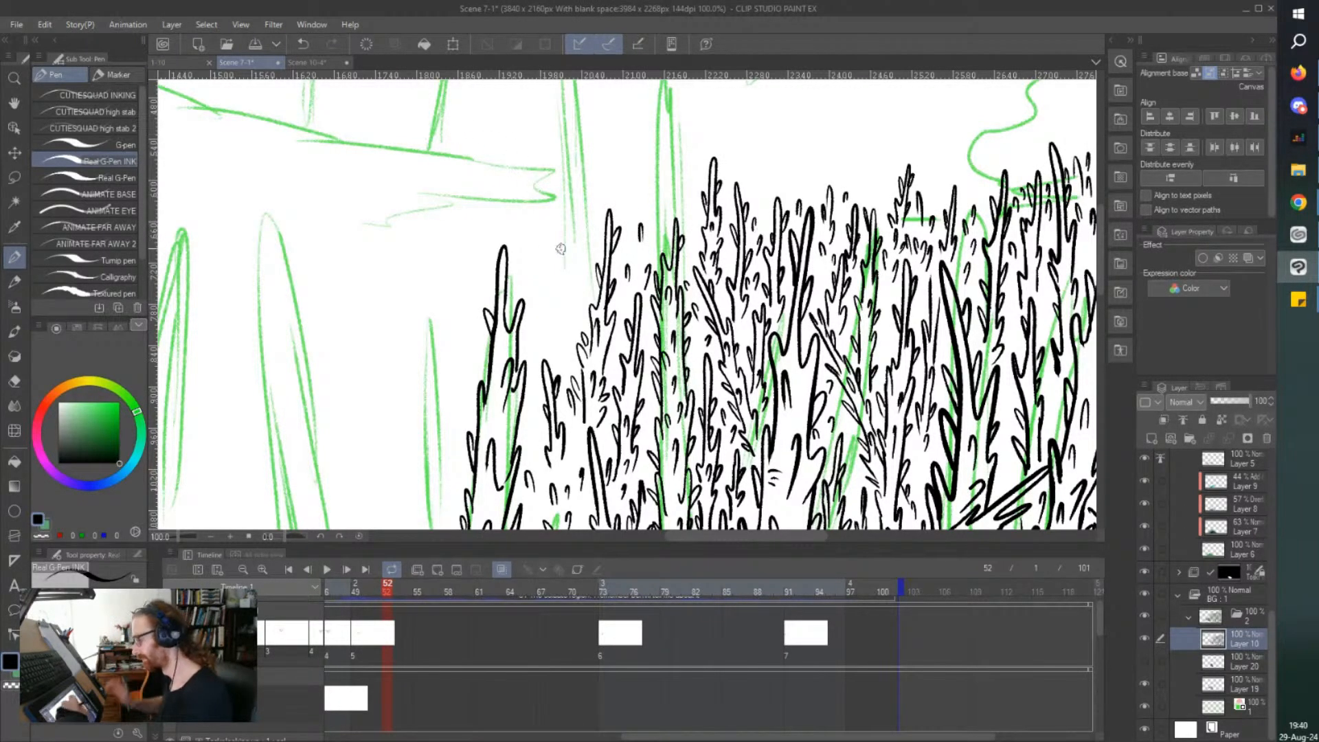
left_click_drag(565, 260, 569, 310)
left_click_drag(566, 279, 571, 296)
mouse_move(559, 214)
left_mouse_down()
mouse_move(568, 275)
mouse_move(550, 366)
left_mouse_up()
left_click_drag(567, 302, 572, 376)
mouse_move(574, 250)
left_mouse_down()
mouse_move(582, 240)
mouse_move(567, 275)
mouse_move(595, 263)
left_mouse_up()
left_click_drag(595, 201, 599, 243)
mouse_move(591, 206)
left_mouse_down()
mouse_move(585, 239)
mouse_move(601, 294)
mouse_move(582, 294)
mouse_move(587, 280)
mouse_move(588, 322)
left_mouse_up()
scroll(433, 81, "down", 2)
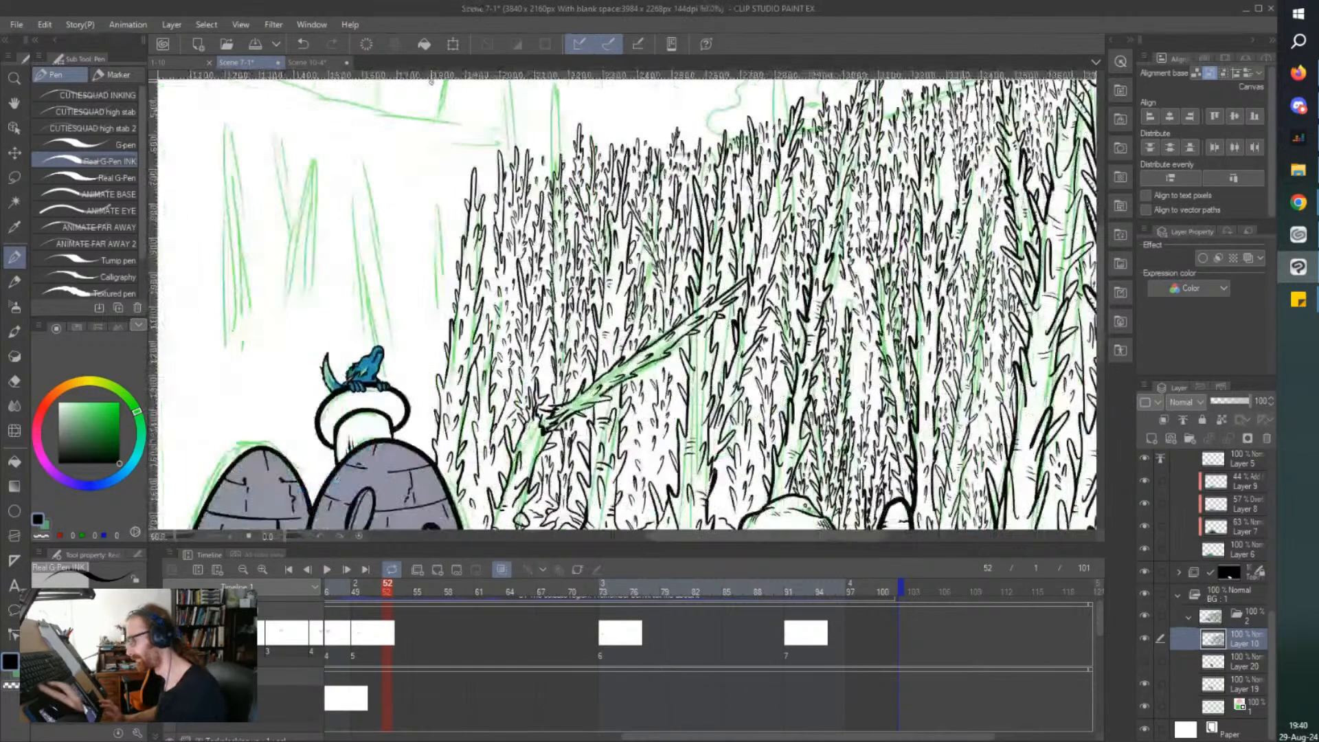
key("ctrl+s")
Raise the forest's upper edge with a thorny treetop beside the green-sketched trunk and extend the treetop over that trunk.
mouse_move(433, 81)
left_mouse_down()
mouse_move(446, 100)
mouse_move(432, 91)
mouse_move(439, 184)
left_mouse_up()
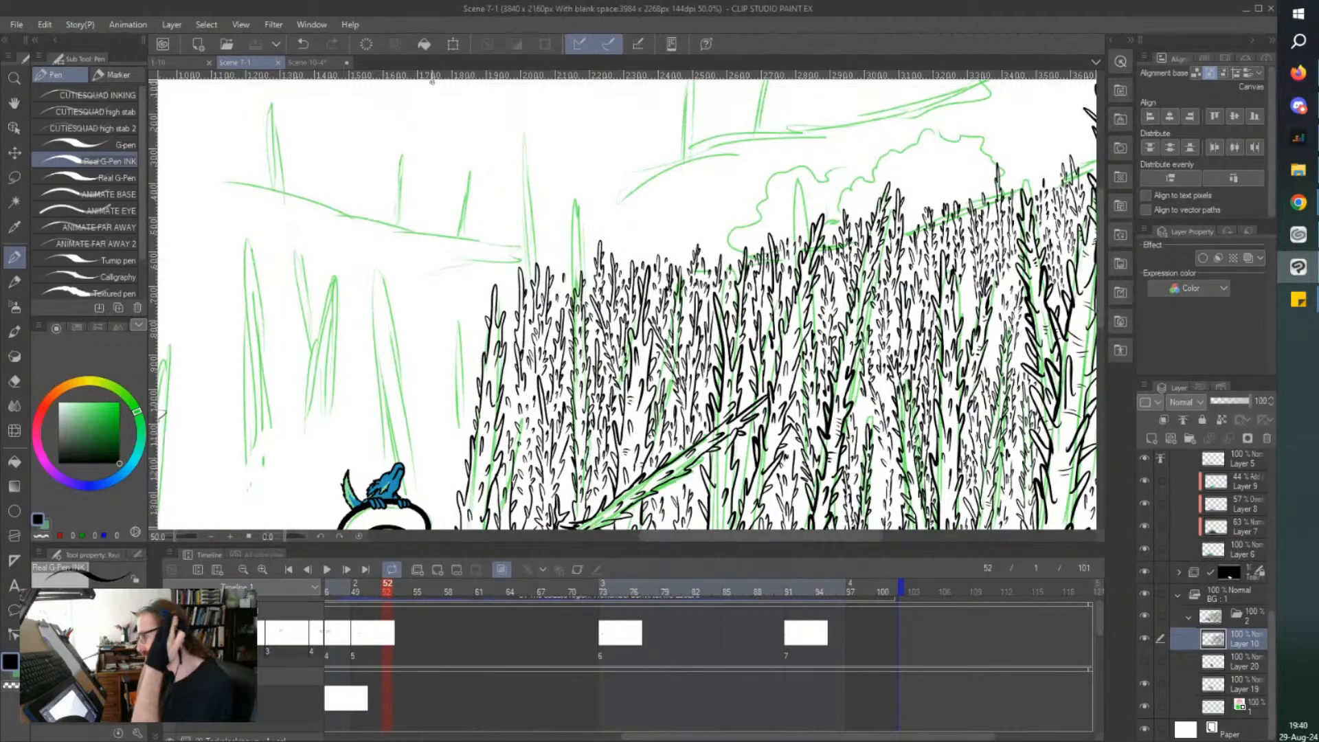
left_click_drag(517, 298, 525, 299)
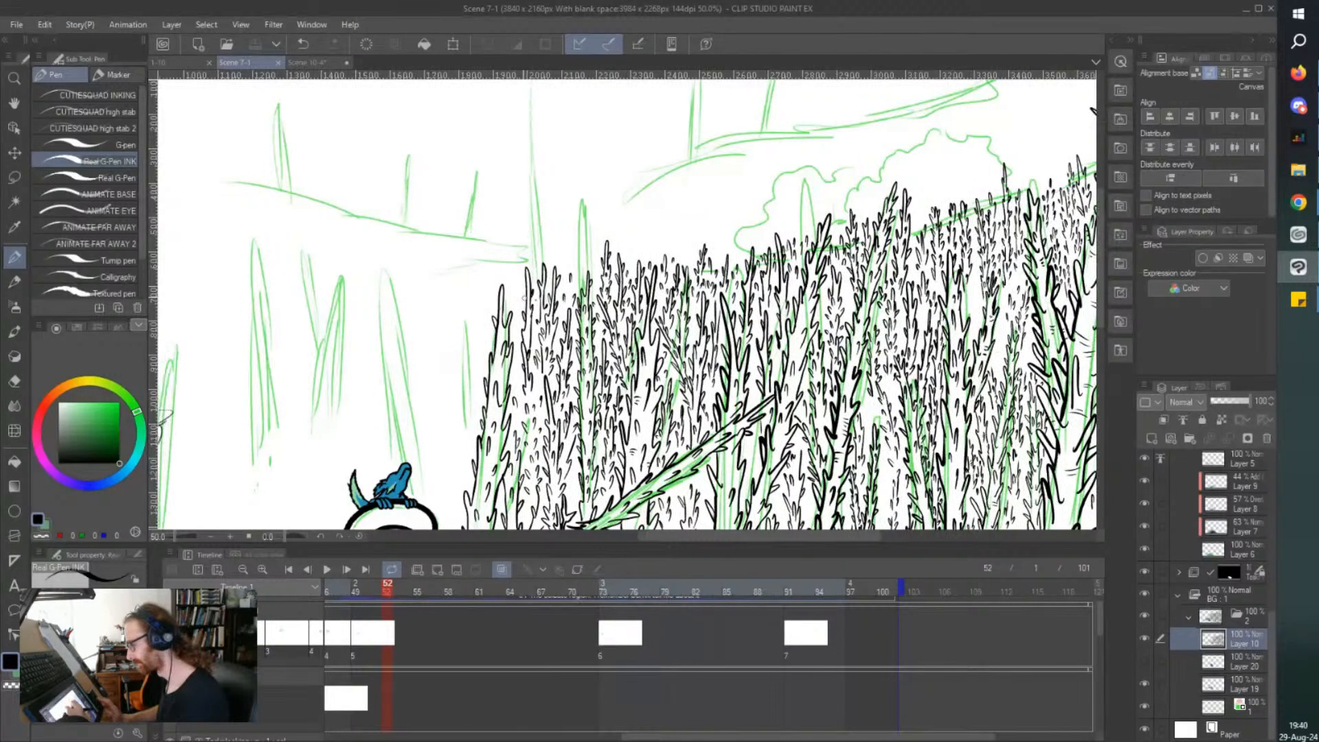
scroll(630, 199, "up", 3)
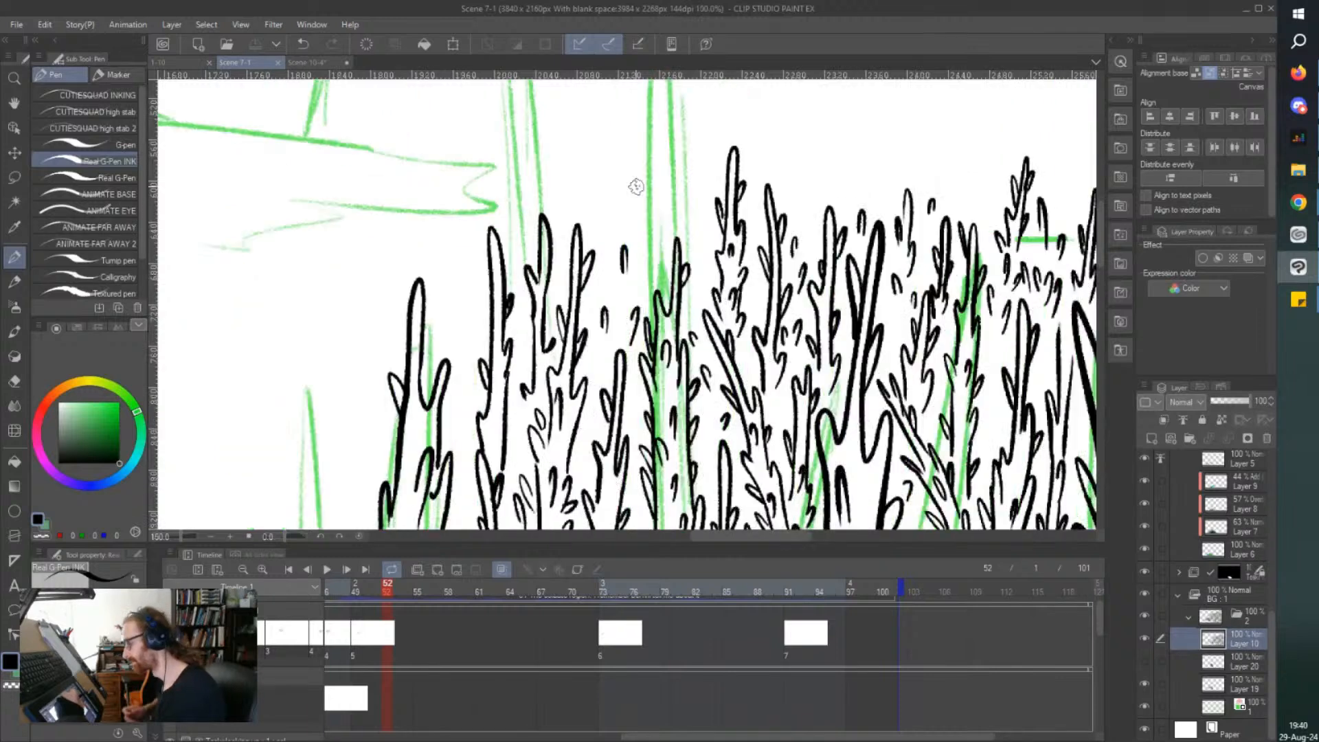
mouse_move(661, 194)
left_mouse_down()
mouse_move(668, 250)
mouse_move(602, 165)
mouse_move(598, 302)
mouse_move(599, 225)
left_mouse_up()
scroll(600, 225, "down", 4)
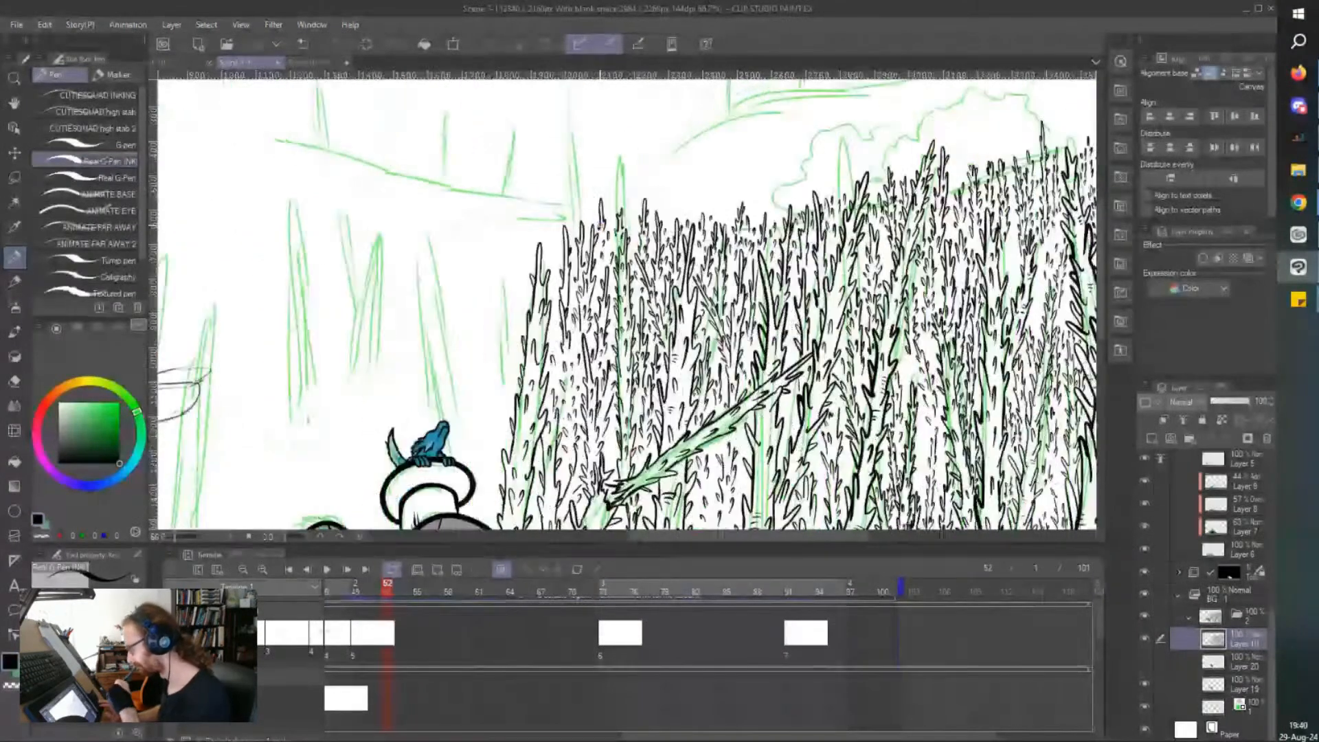
Reduce the timeline's height to give the canvas more room.
scroll(600, 225, "down", 1)
mouse_move(600, 225)
left_mouse_down()
mouse_move(595, 172)
mouse_move(615, 163)
left_mouse_up()
left_click_drag(585, 545, 585, 604)
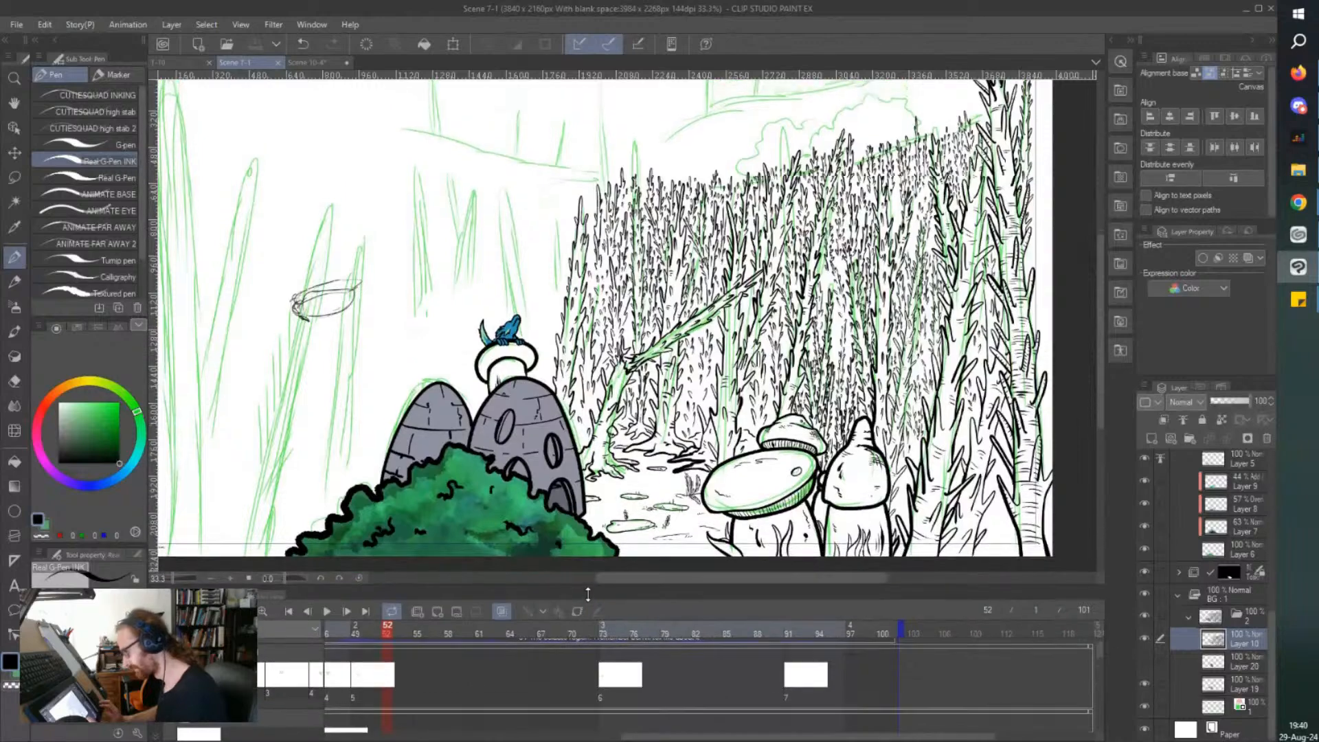
Ink a tall thorny treetop rising just behind the outermost tree at the forest's edge.
scroll(507, 196, "up", 1)
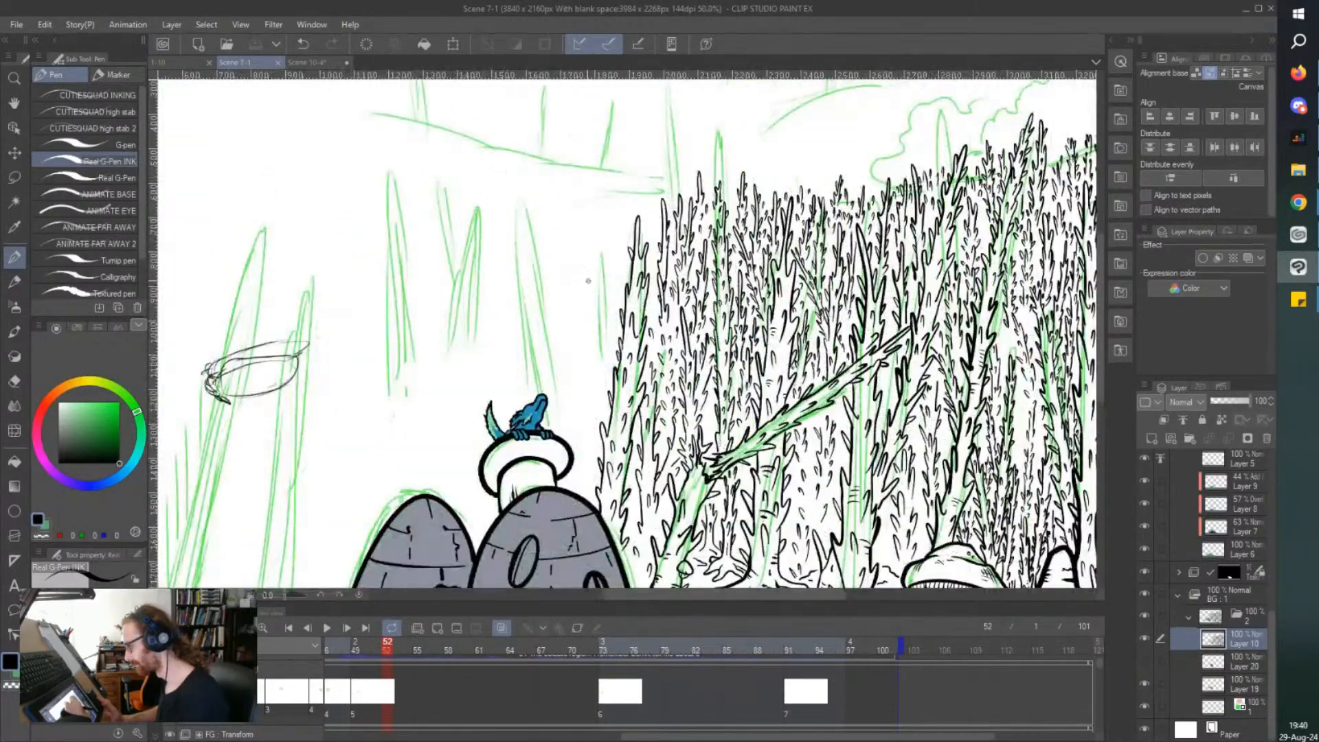
scroll(599, 236, "up", 1)
scroll(676, 152, "up", 2)
mouse_move(672, 296)
left_mouse_down()
mouse_move(683, 142)
mouse_move(638, 324)
mouse_move(643, 362)
left_mouse_up()
left_click_drag(679, 274, 662, 406)
mouse_move(665, 206)
left_mouse_down()
mouse_move(685, 146)
mouse_move(677, 204)
mouse_move(685, 147)
left_mouse_up()
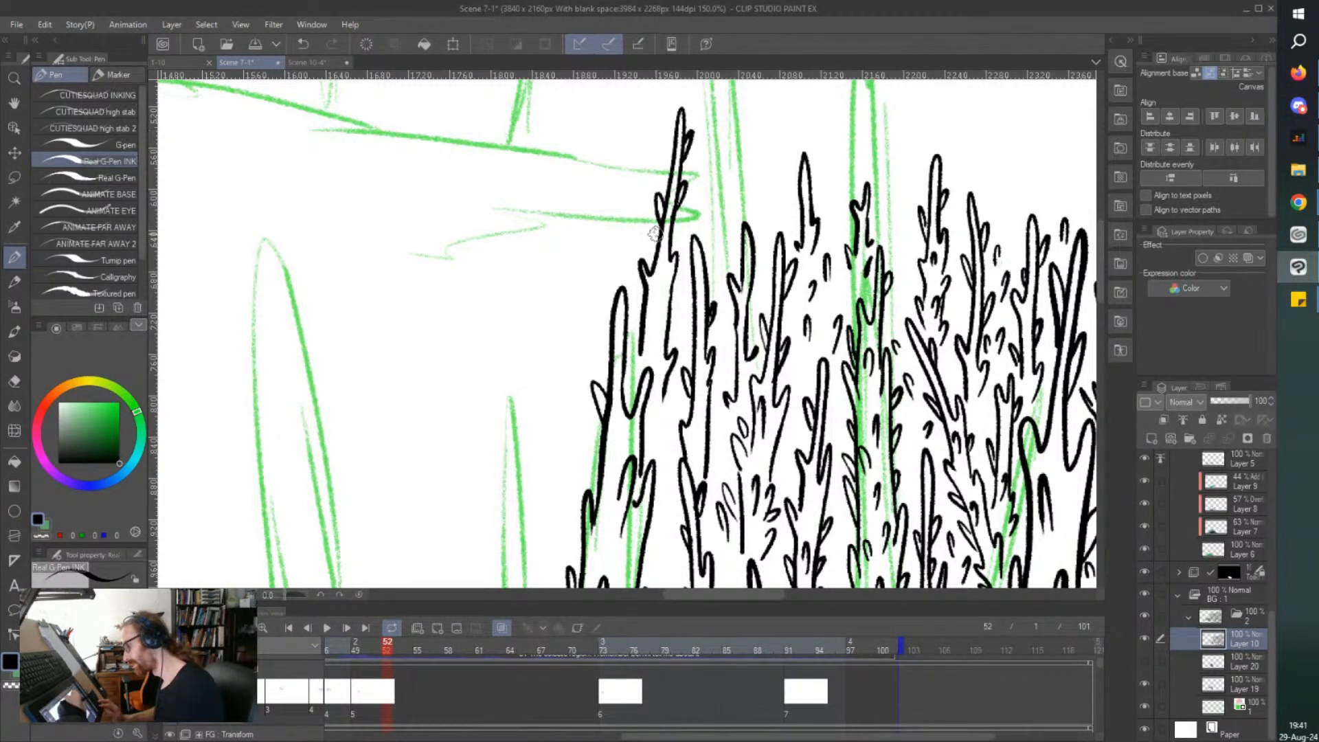
Fill the tall edge treetop with short thorns, ink small treetops between it and its neighbours, and save the file.
left_click_drag(656, 325, 658, 299)
mouse_move(640, 352)
left_mouse_down()
mouse_move(632, 342)
mouse_move(636, 358)
left_mouse_up()
left_click_drag(657, 454, 657, 434)
mouse_move(718, 282)
left_mouse_down()
mouse_move(725, 150)
mouse_move(711, 248)
mouse_move(700, 172)
mouse_move(769, 154)
mouse_move(753, 190)
mouse_move(772, 213)
left_mouse_up()
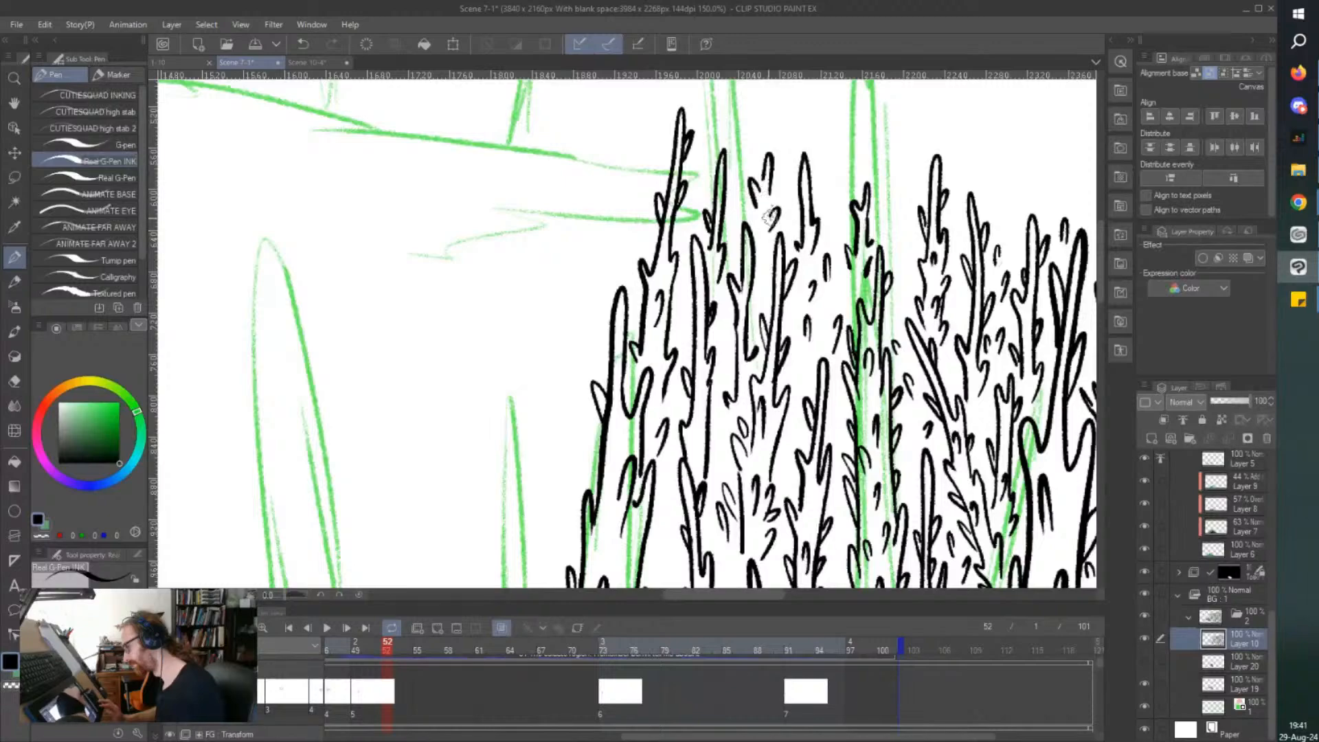
key("ctrl+s")
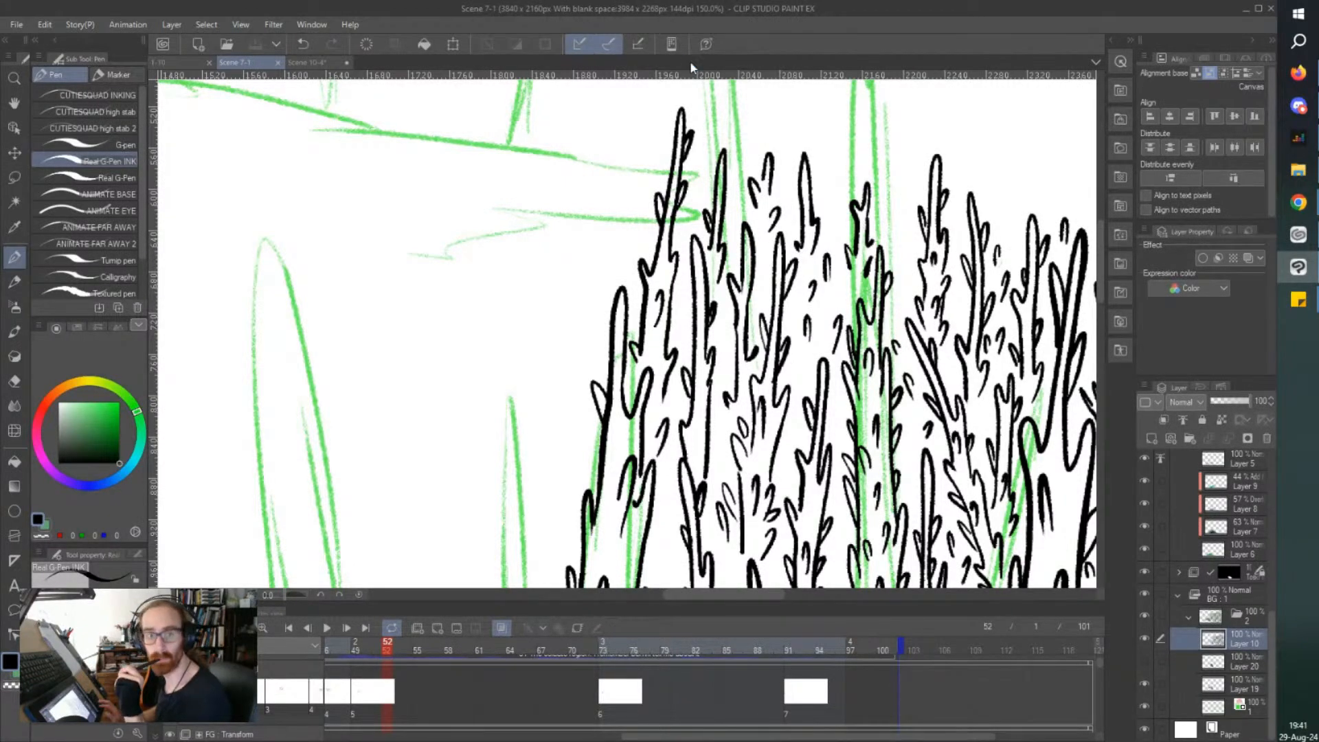
Ink a higher pair of thorny treetops over the tall green-sketched trunk near the forest's edge, with short thorns beside them.
key("ctrl+minus")
key("ctrl+minus")
scroll(689, 60, "left", 8)
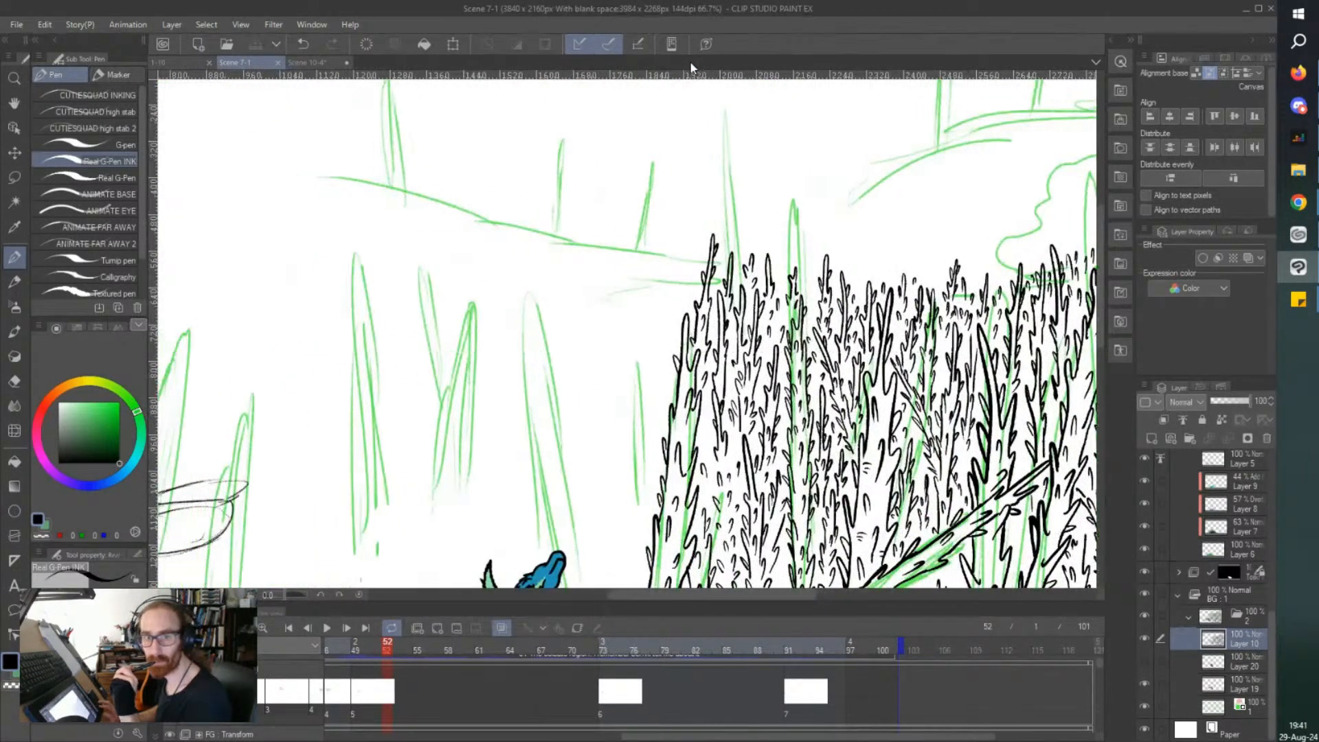
key("ctrl+plus")
key("ctrl+plus")
mouse_move(861, 302)
left_mouse_down()
mouse_move(863, 170)
mouse_move(846, 342)
left_mouse_up()
mouse_move(852, 261)
left_mouse_down()
mouse_move(845, 243)
mouse_move(849, 280)
left_mouse_up()
mouse_move(919, 358)
left_mouse_down()
mouse_move(897, 268)
mouse_move(892, 318)
mouse_move(873, 192)
mouse_move(945, 280)
mouse_move(914, 305)
mouse_move(918, 281)
mouse_move(904, 307)
mouse_move(914, 386)
left_mouse_up()
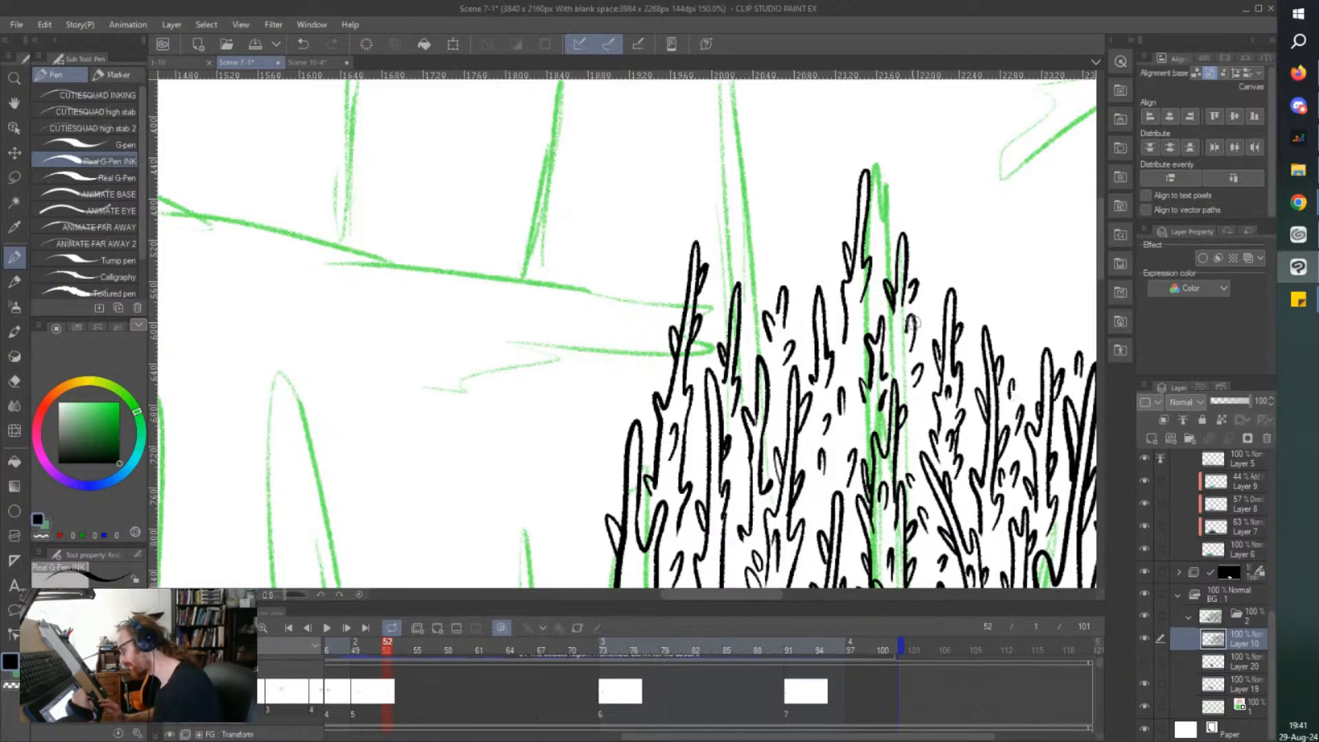
scroll(912, 322, "down", 3)
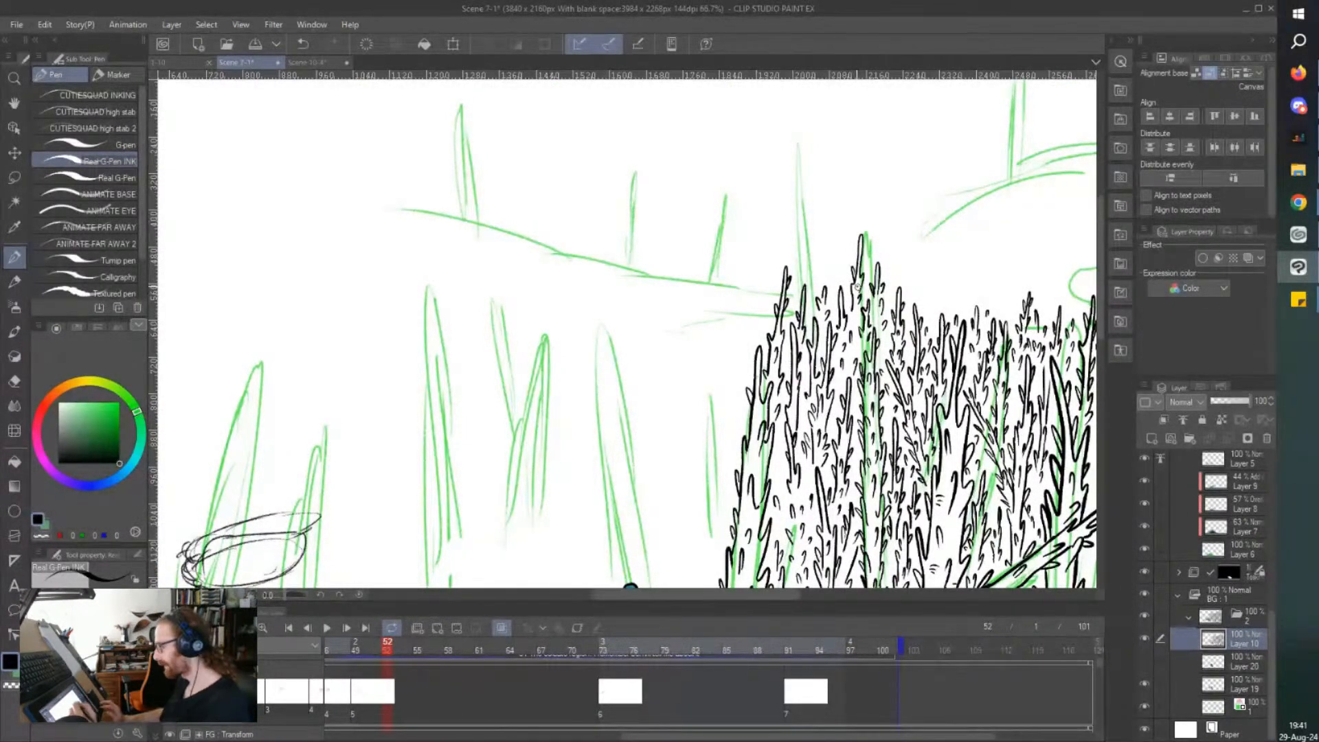
Add a new layer above the MG : 1 folder and make Layer 10 active again for inking.
scroll(858, 287, "down", 1)
scroll(858, 287, "down", 5)
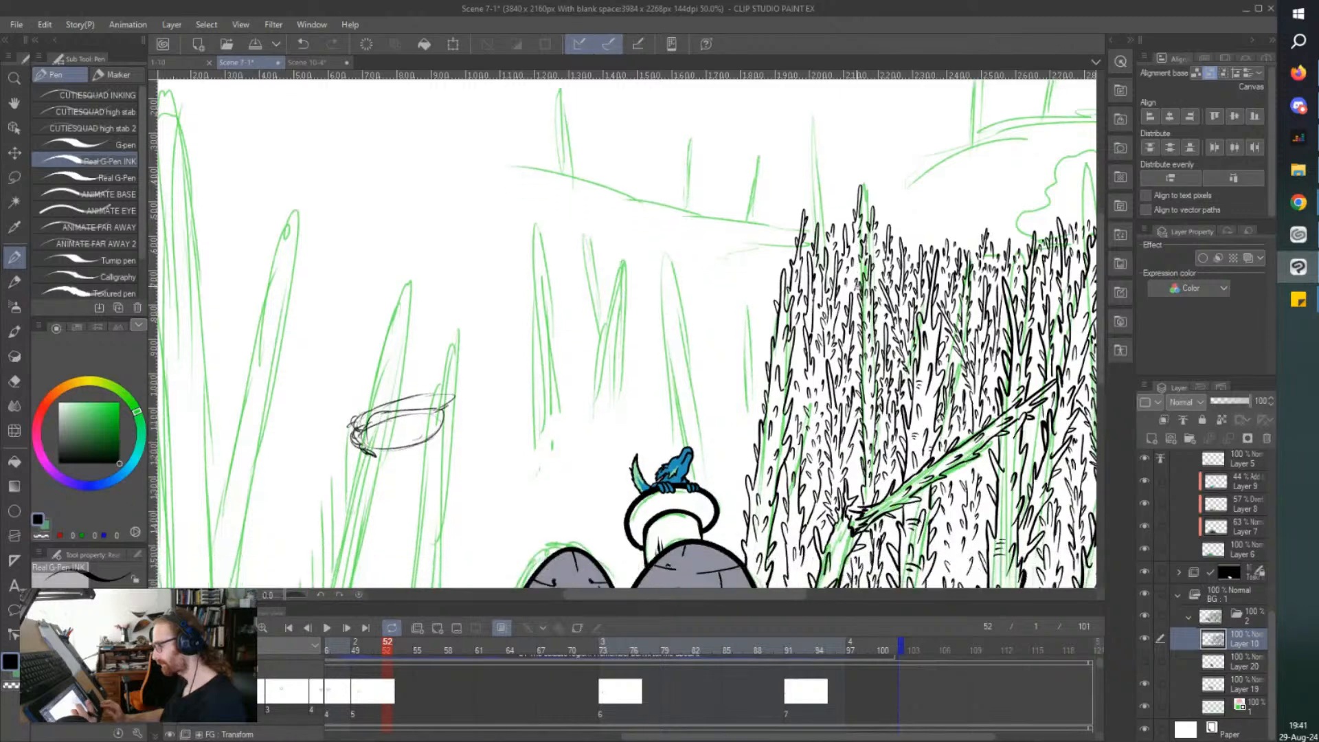
scroll(858, 287, "down", 2)
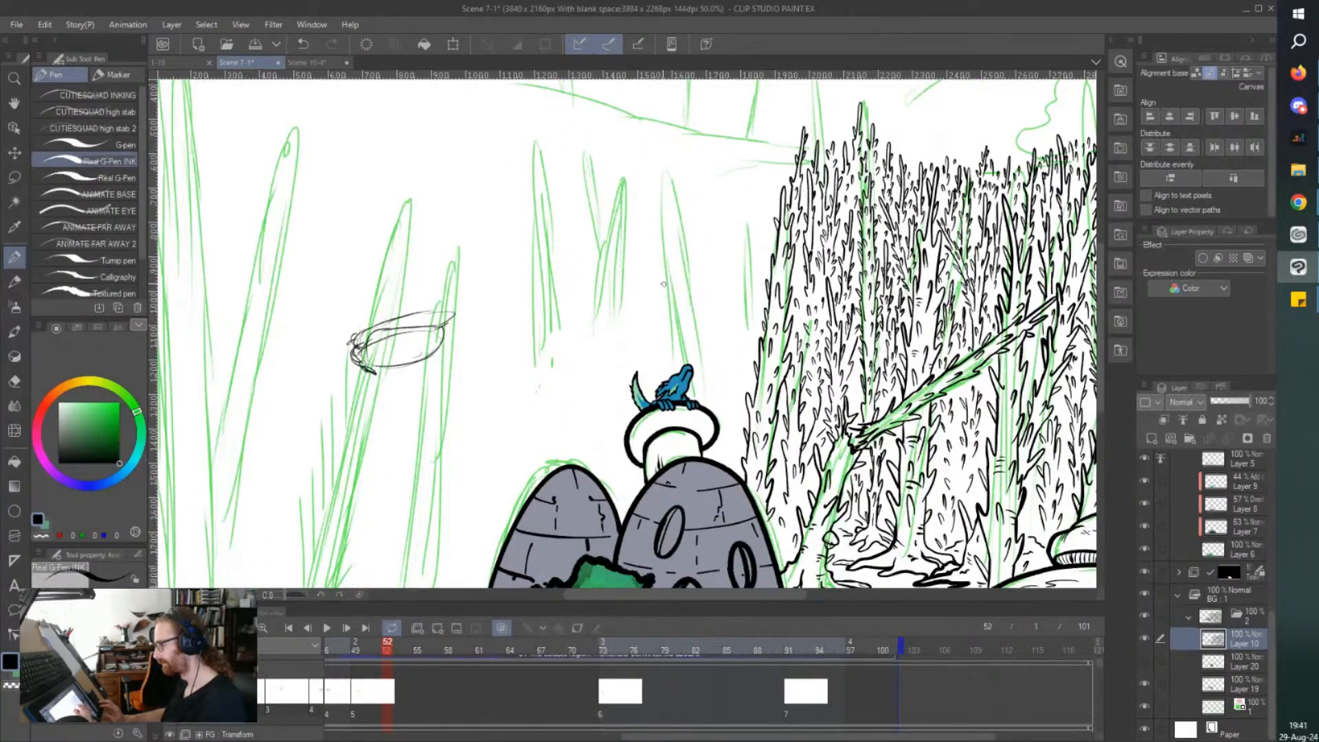
scroll(649, 294, "up", 1)
scroll(650, 294, "up", 3)
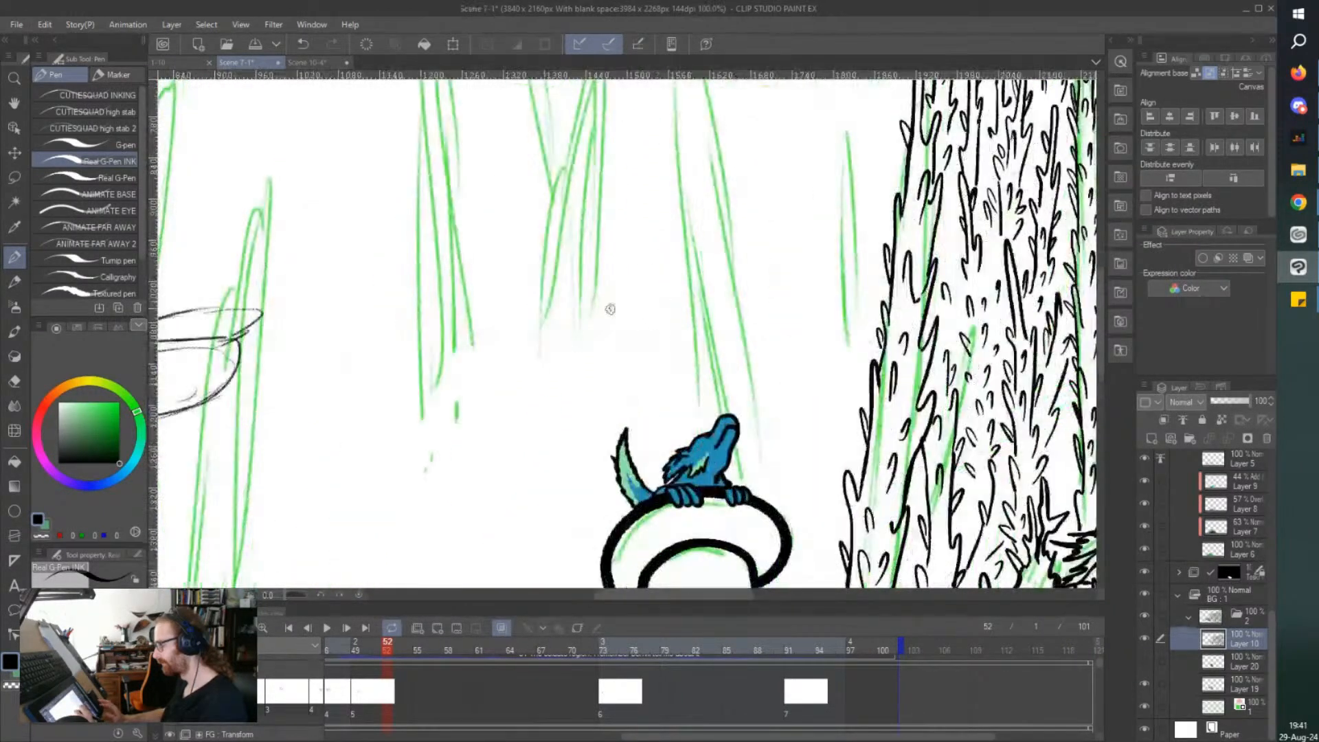
scroll(727, 477, "up", 4)
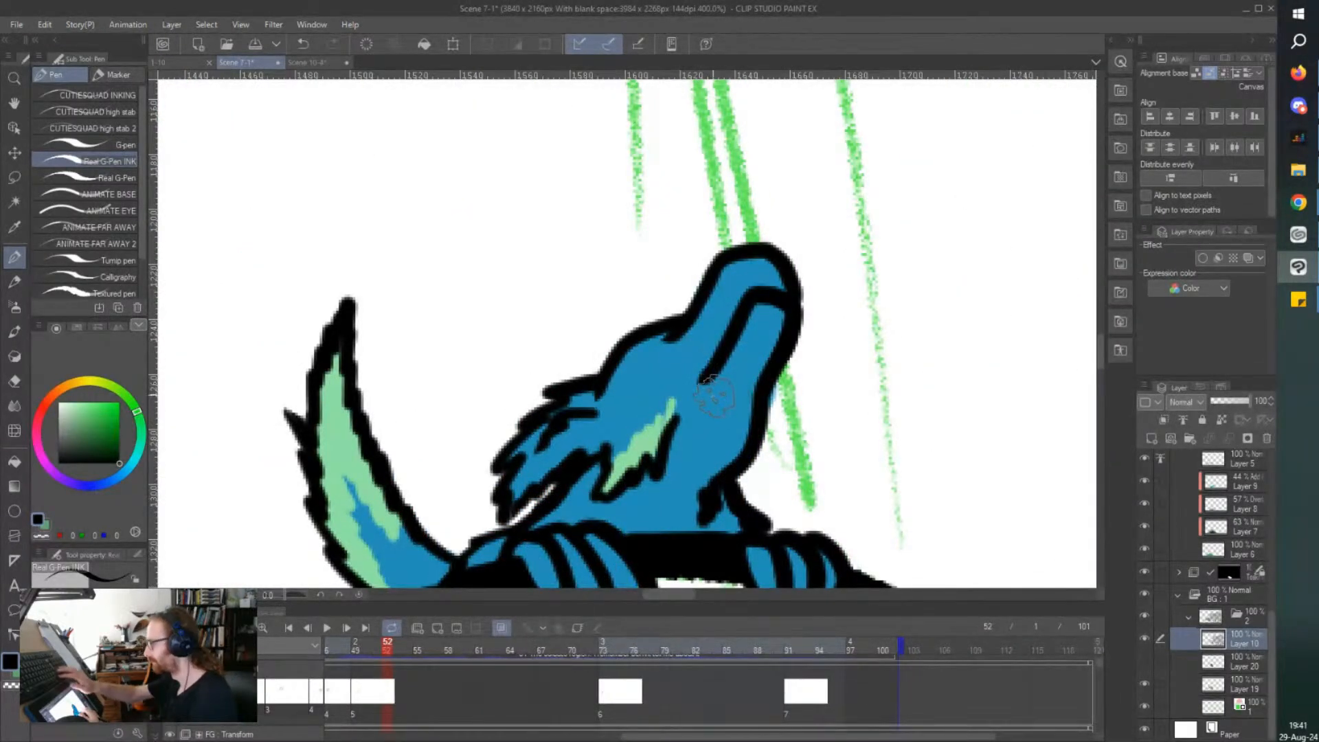
key("ctrl+shift+n")
key("e")
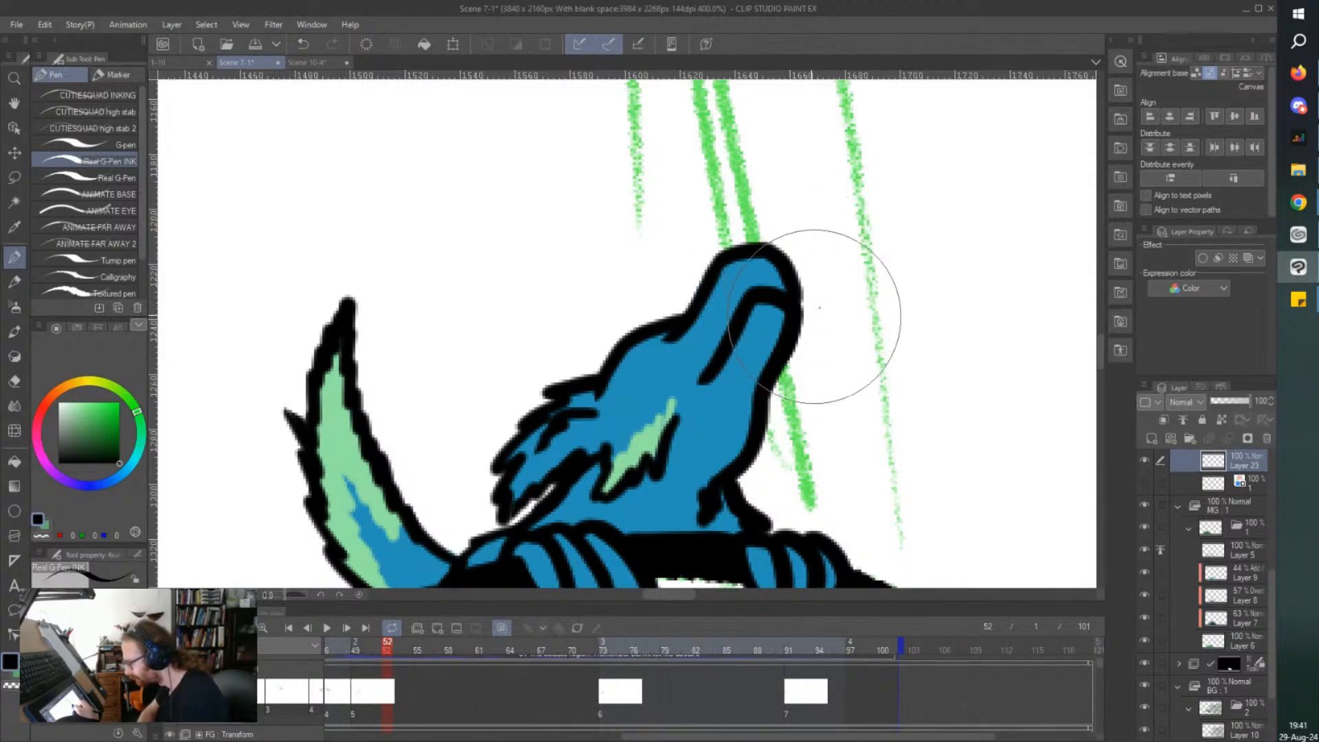
key("p")
left_click(1217, 726)
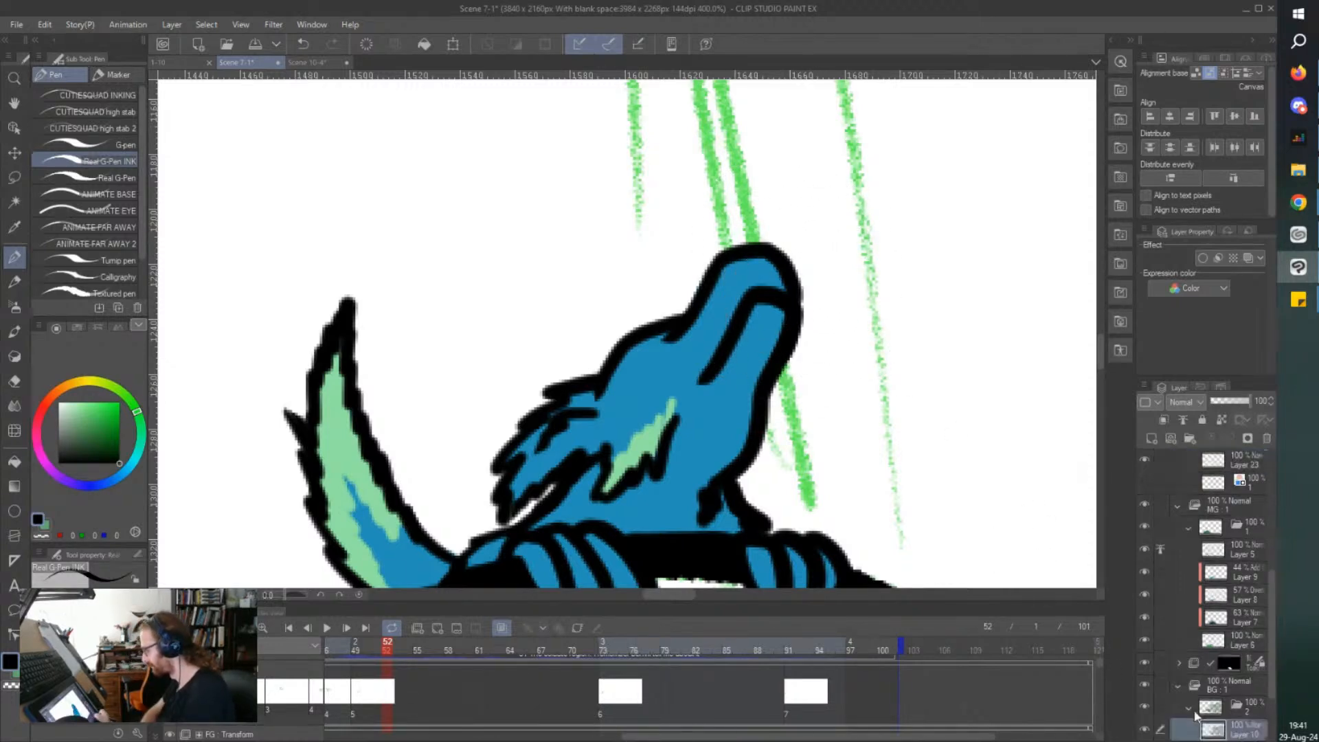
Ink the upper outline of a tall slender thorny tree over the short green sketch line just outside the forest's edge.
scroll(633, 313, "down", 6)
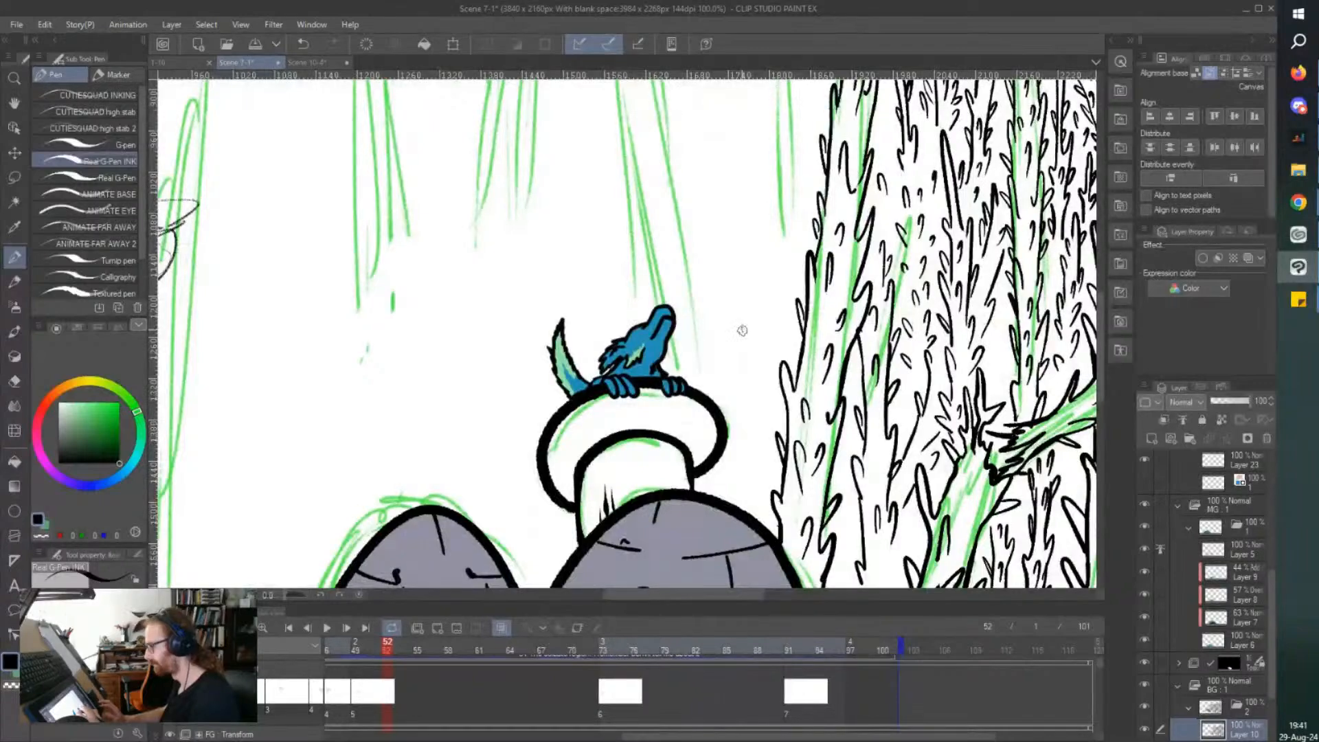
scroll(687, 422, "down", 2)
left_click_drag(723, 96, 726, 164)
scroll(726, 164, "up", 1)
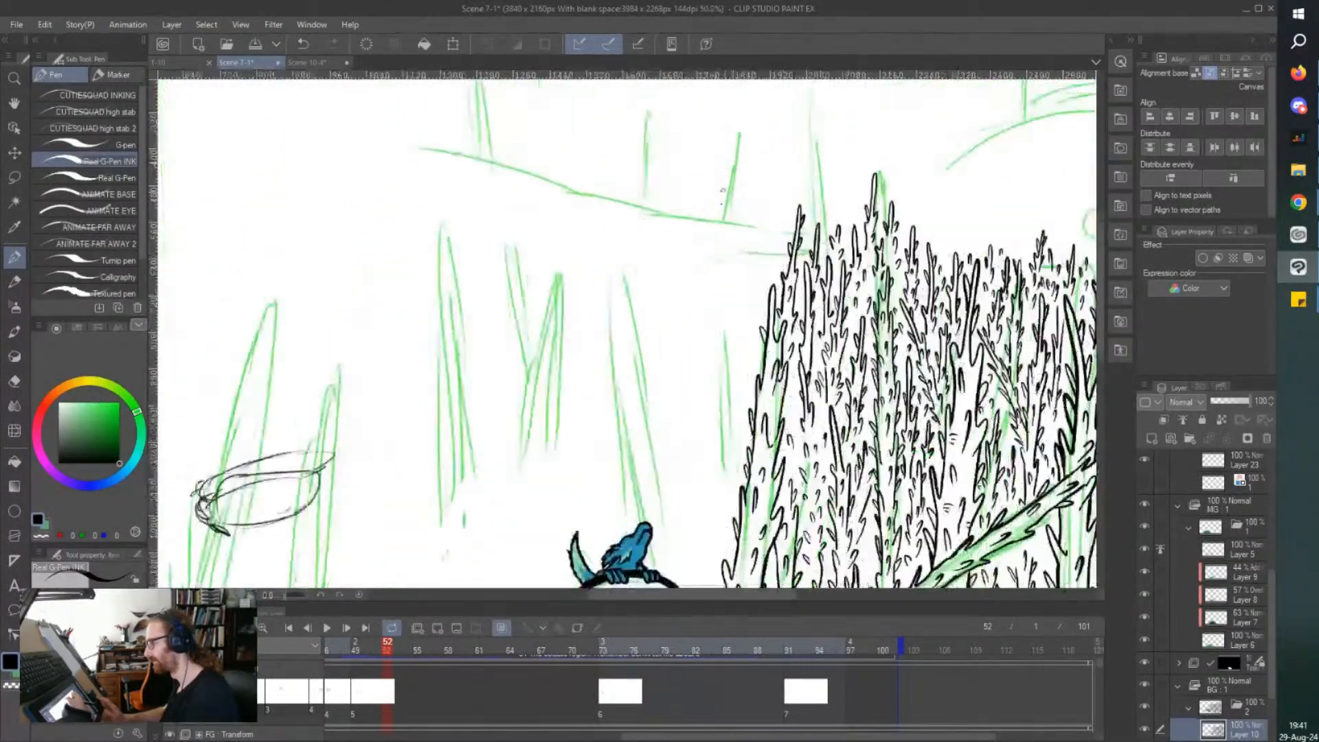
scroll(726, 164, "up", 2)
mouse_move(748, 524)
left_mouse_down()
mouse_move(734, 403)
mouse_move(725, 423)
mouse_move(712, 392)
left_mouse_up()
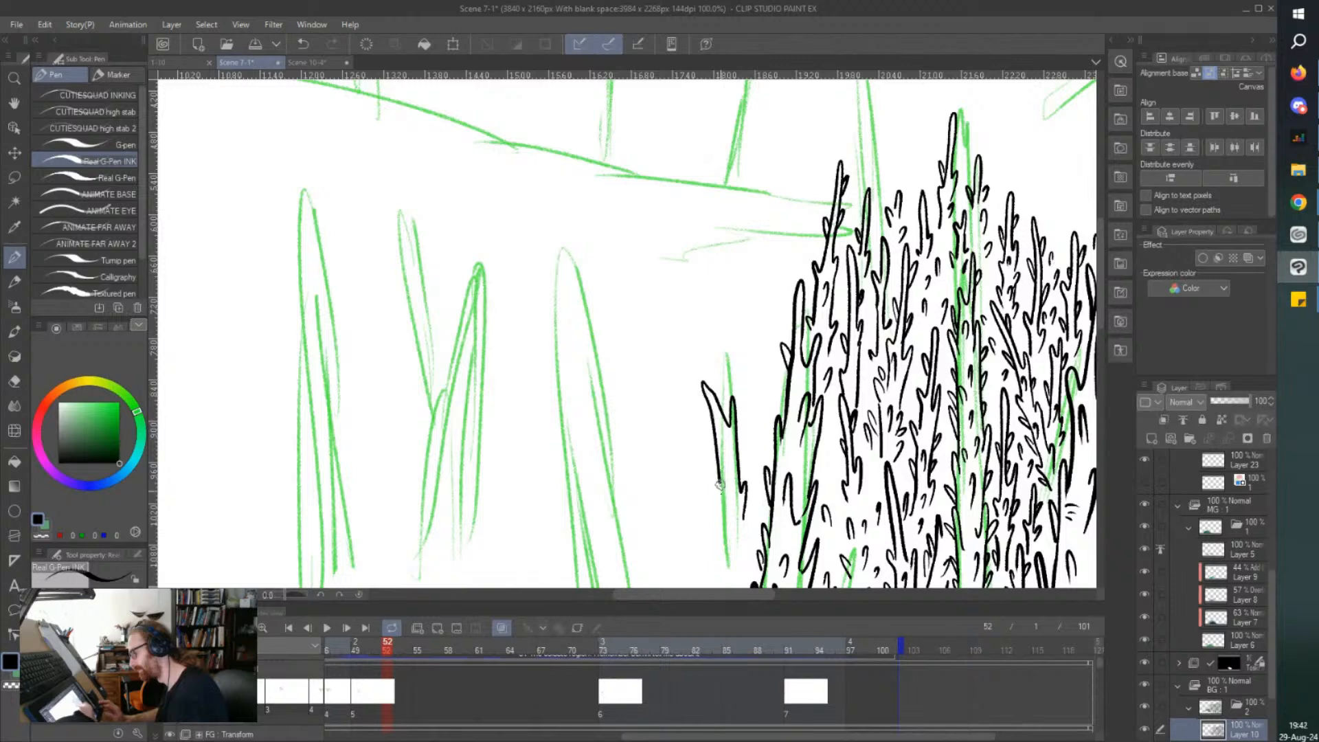
key("ctrl+z")
mouse_move(742, 529)
left_mouse_down()
mouse_move(746, 220)
mouse_move(742, 209)
mouse_move(737, 233)
mouse_move(715, 84)
mouse_move(721, 439)
mouse_move(709, 450)
mouse_move(725, 553)
left_mouse_up()
scroll(725, 553, "down", 5)
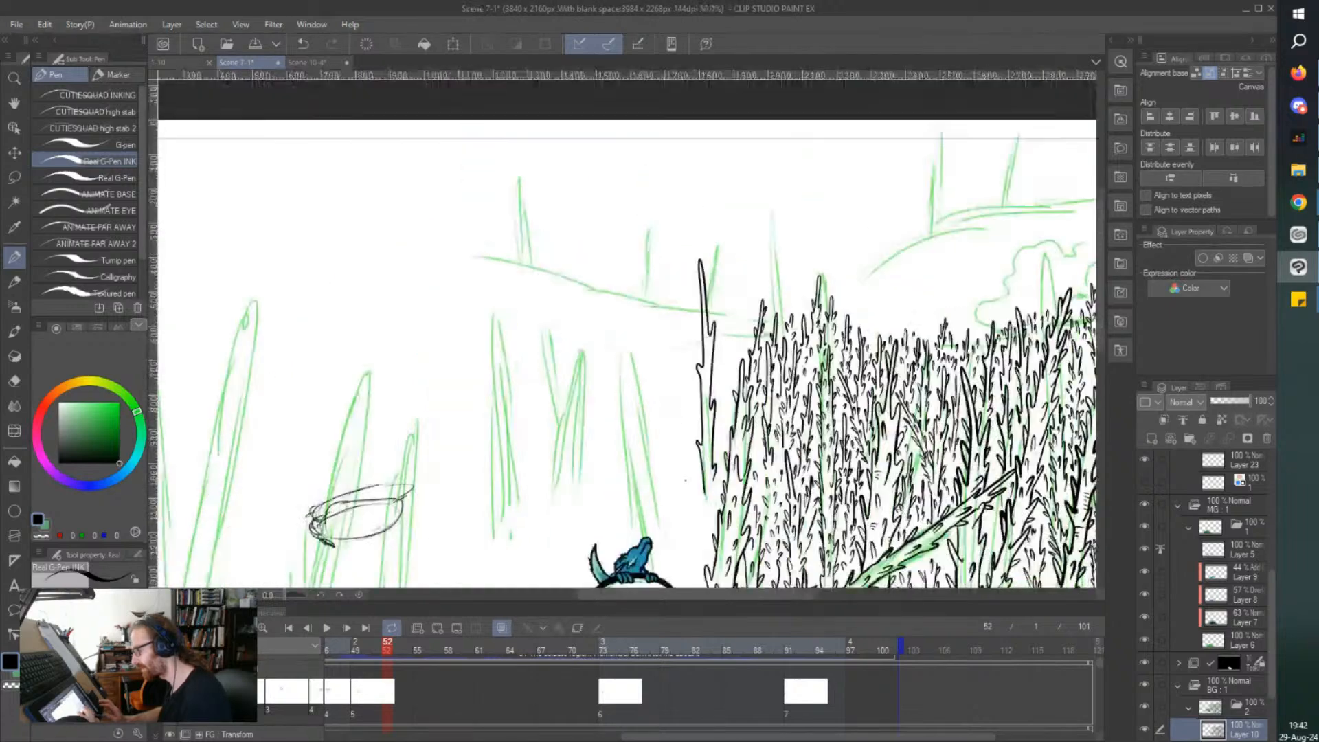
Redo the lower edge of the slender thorny tree, extend its trunk downward with short thorns along both sides, and save the file.
scroll(699, 519, "up", 5)
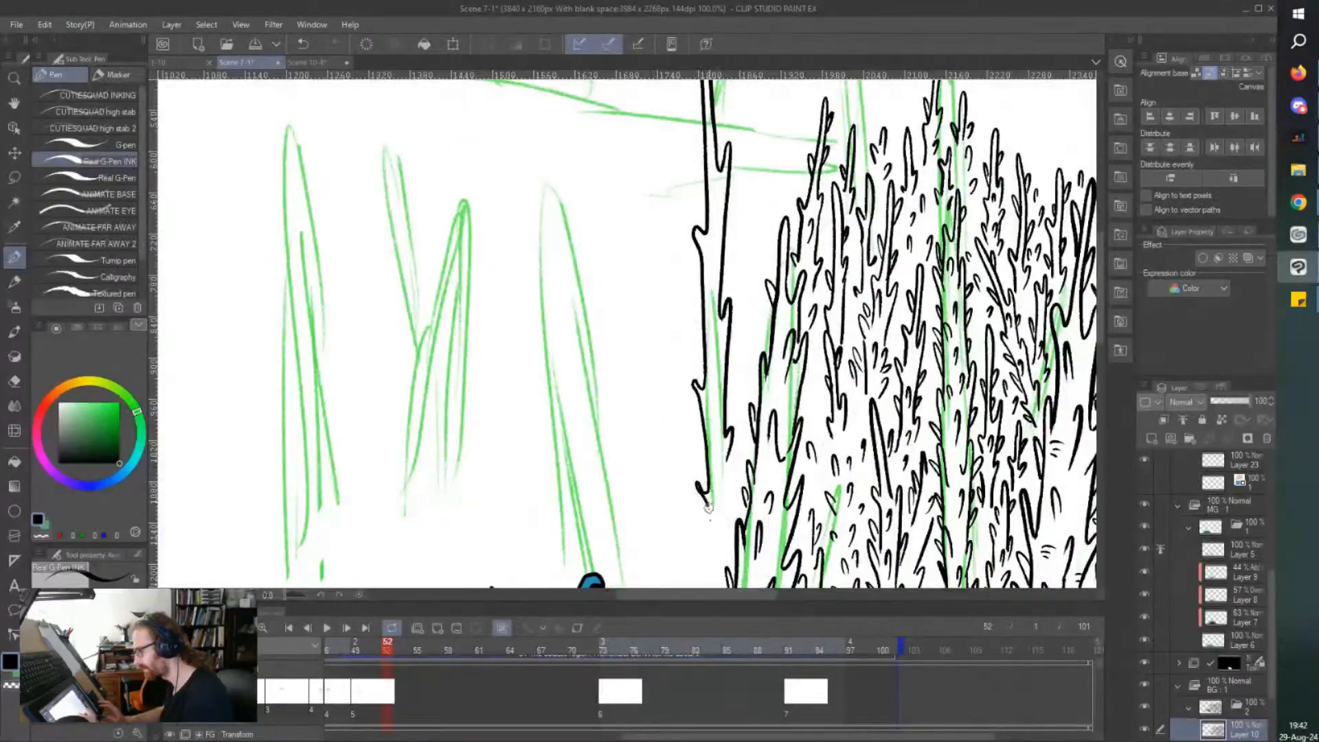
key("ctrl+z")
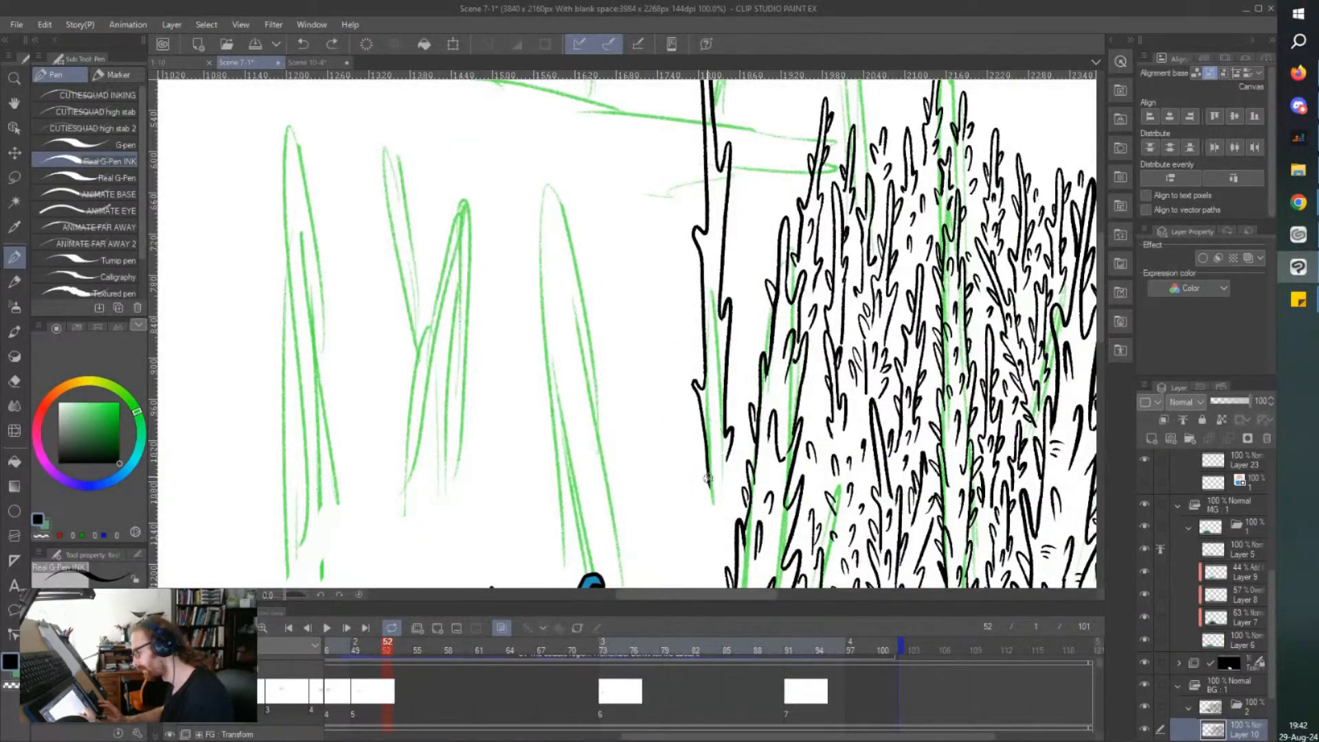
left_click_drag(698, 485, 715, 562)
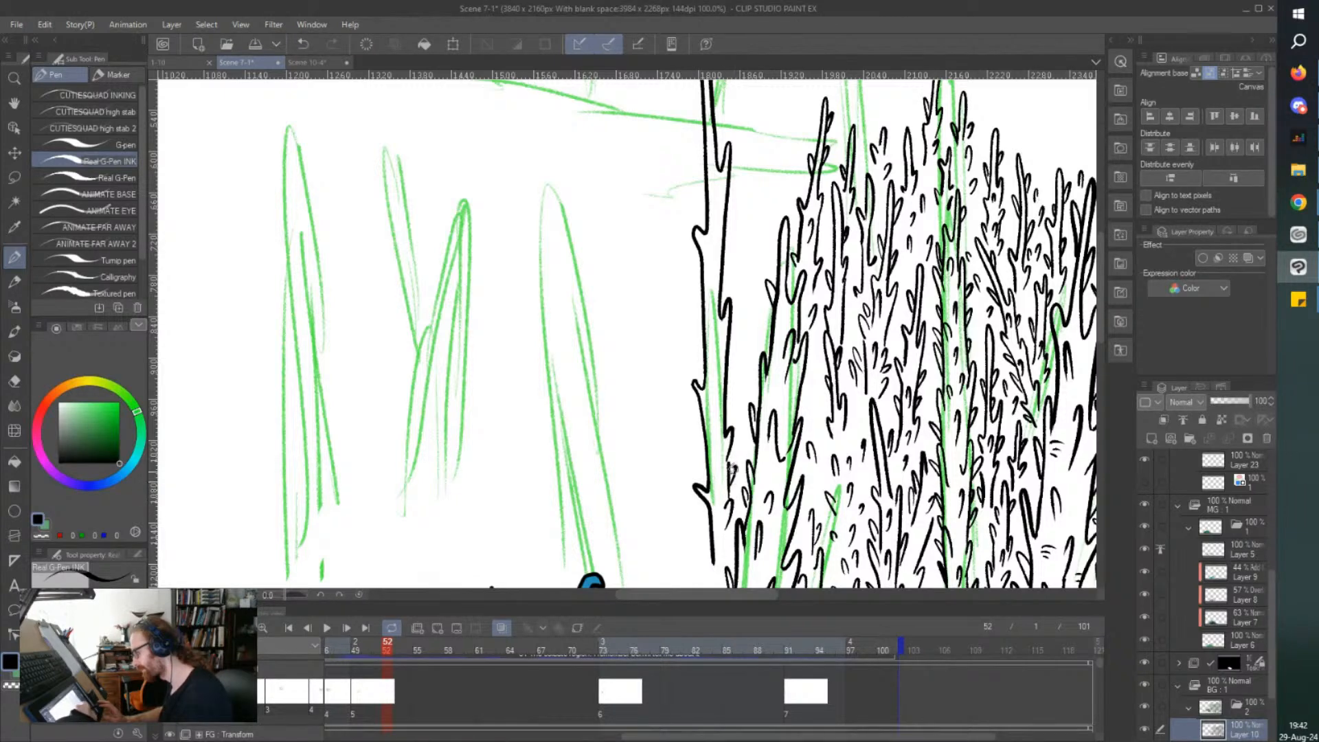
mouse_move(726, 412)
left_mouse_down()
mouse_move(734, 379)
mouse_move(727, 393)
mouse_move(716, 372)
left_mouse_up()
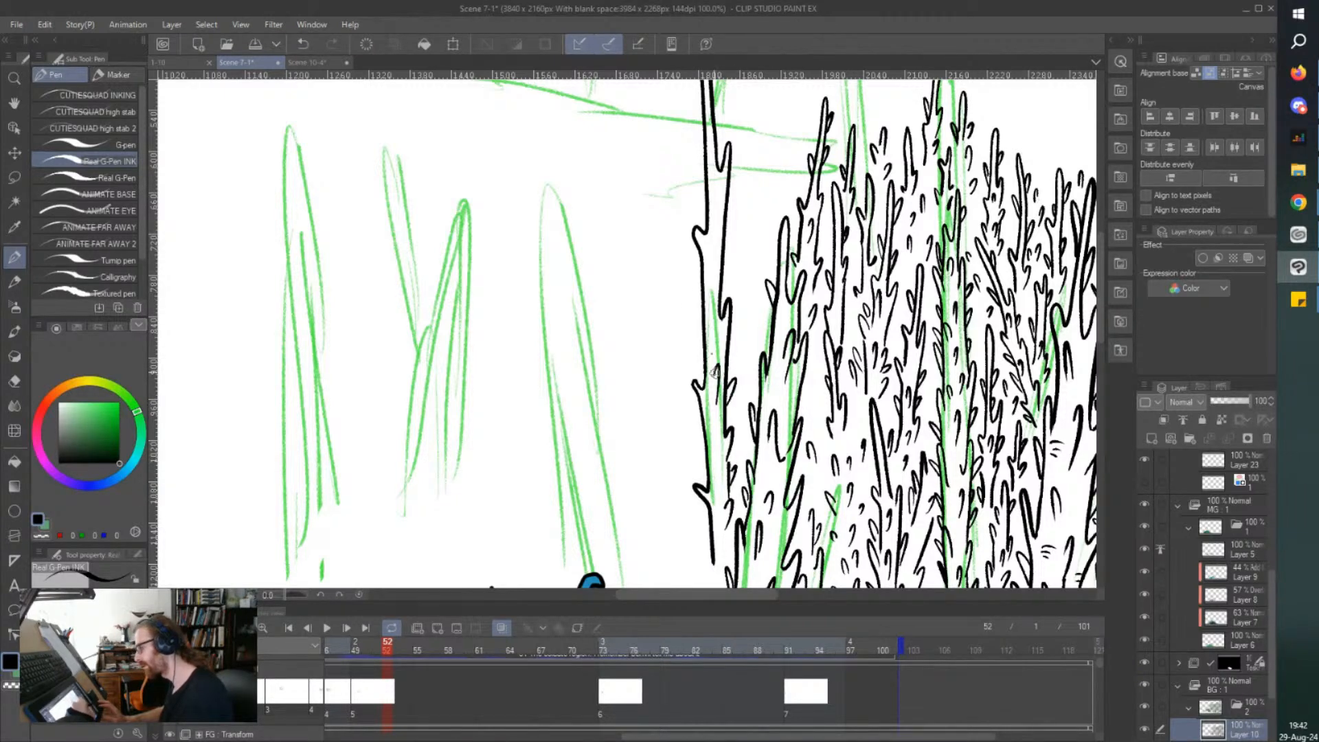
key("ctrl+s")
left_click_drag(690, 432, 712, 452)
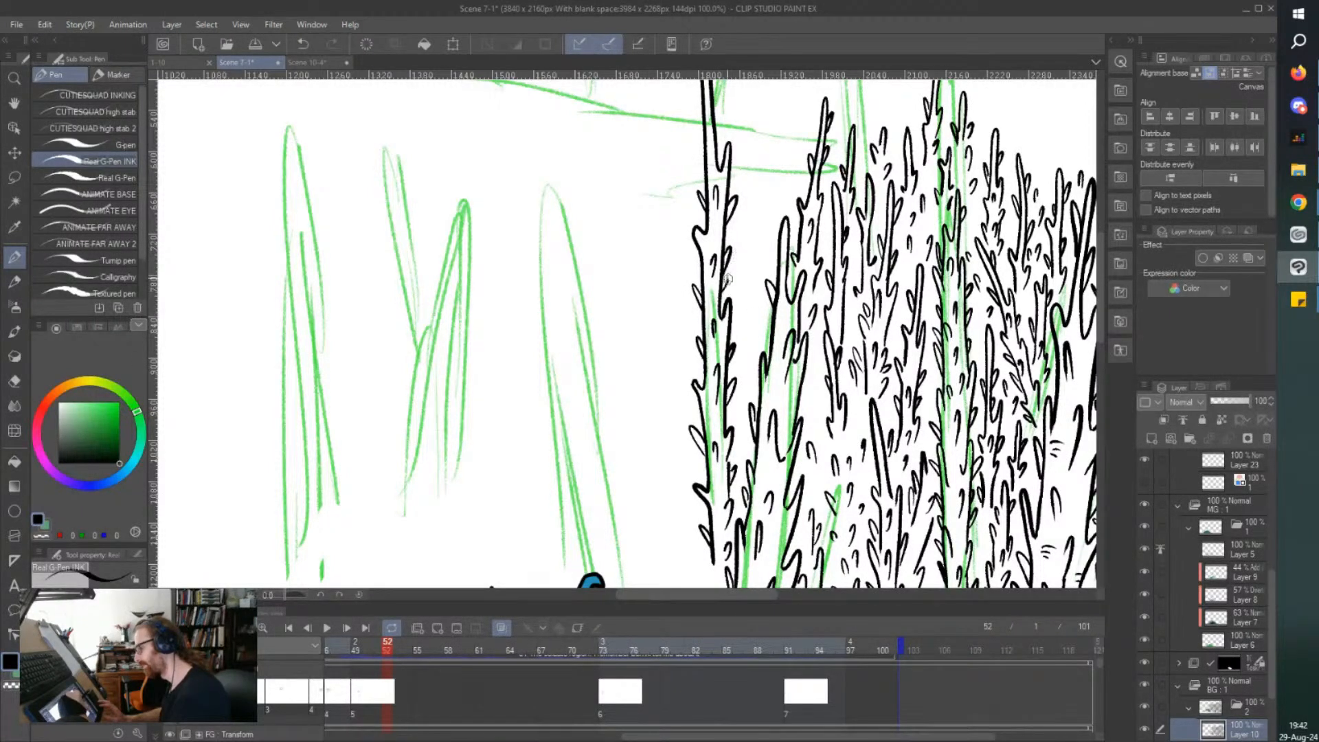
Line the upper trunk of the slender thorny tree with short thorns up to its tip.
scroll(715, 299, "up", 5)
left_click_drag(704, 318, 716, 283)
left_click_drag(696, 233, 706, 264)
mouse_move(729, 349)
left_mouse_down()
mouse_move(736, 334)
mouse_move(696, 336)
left_mouse_up()
mouse_move(704, 433)
left_mouse_down()
mouse_move(687, 419)
mouse_move(730, 437)
left_mouse_up()
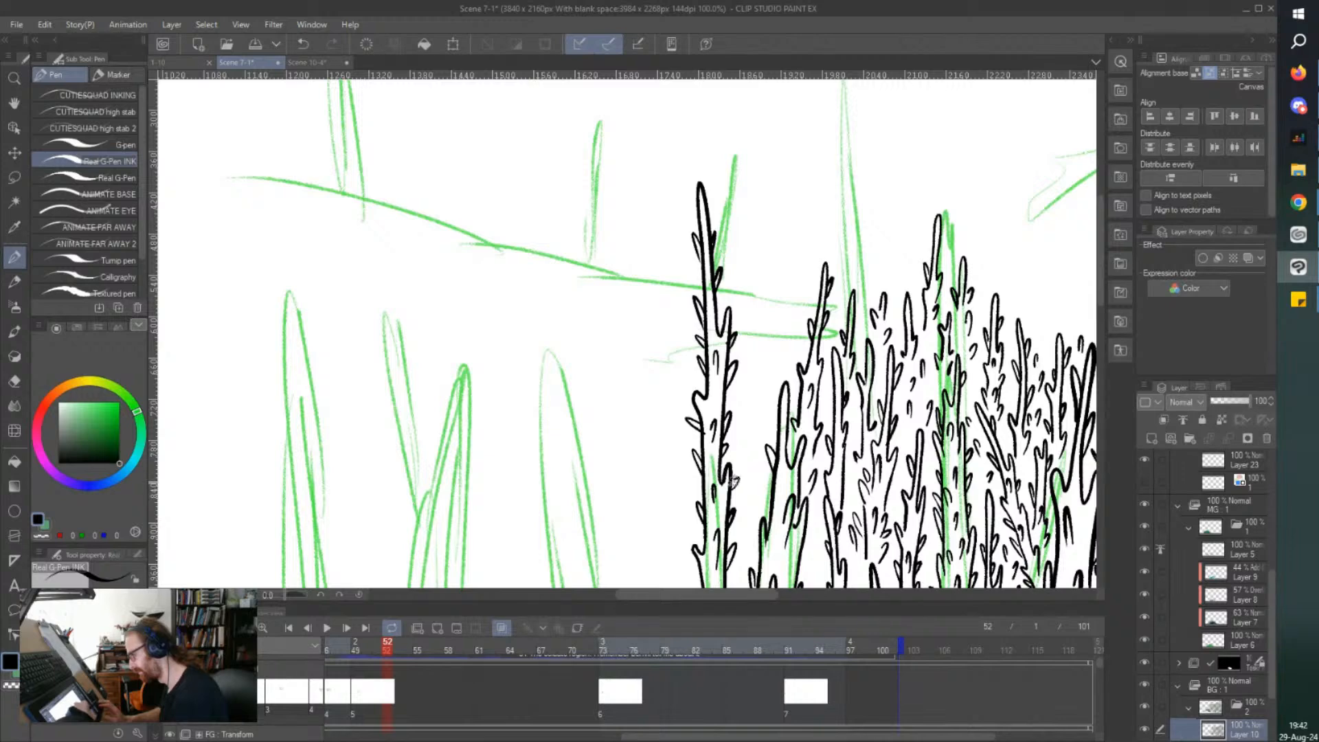
Ink small thorny treetops and loose thorns in the gap between the slender tree and the forest's edge, and save the file.
mouse_move(751, 491)
left_mouse_down()
mouse_move(746, 414)
mouse_move(738, 441)
mouse_move(764, 386)
left_mouse_up()
mouse_move(755, 334)
left_mouse_down()
mouse_move(782, 297)
mouse_move(774, 246)
mouse_move(770, 338)
mouse_move(779, 325)
mouse_move(783, 352)
mouse_move(782, 291)
left_mouse_up()
mouse_move(765, 347)
left_mouse_down()
mouse_move(760, 369)
mouse_move(777, 375)
left_mouse_up()
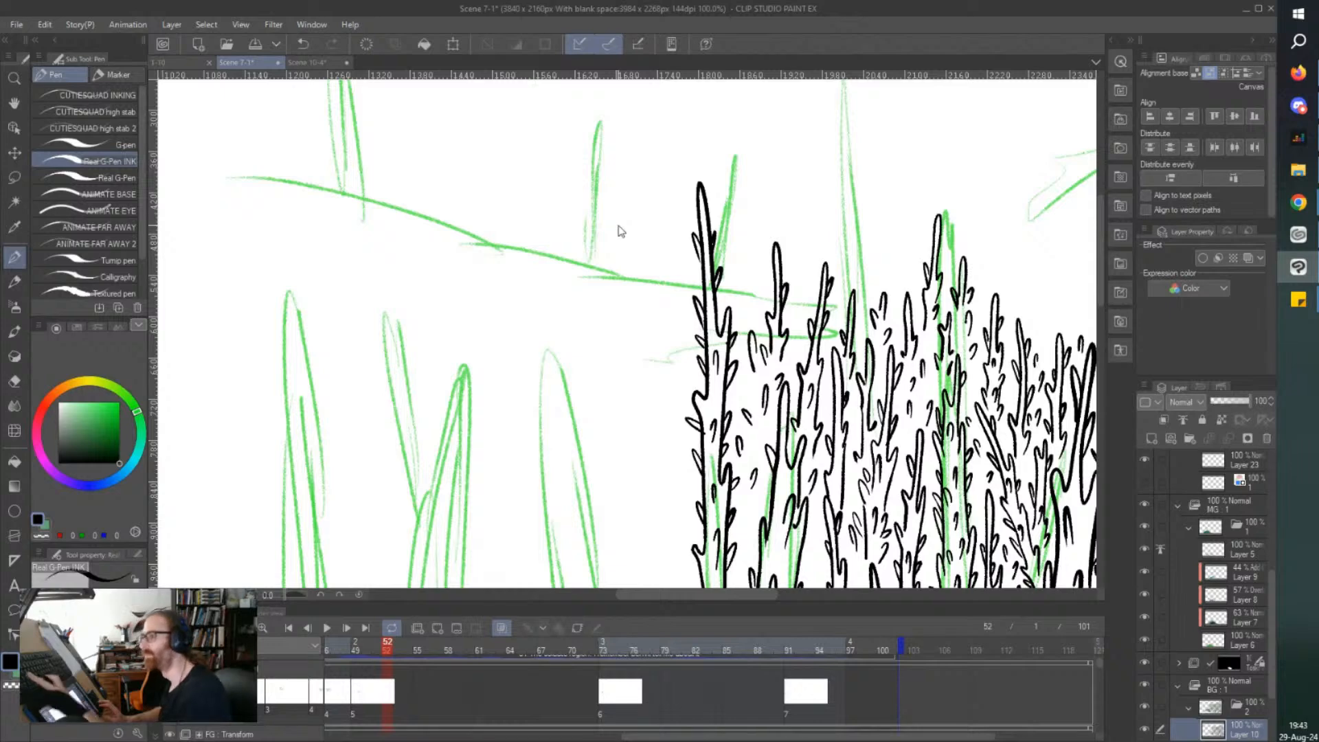
key("ctrl+s")
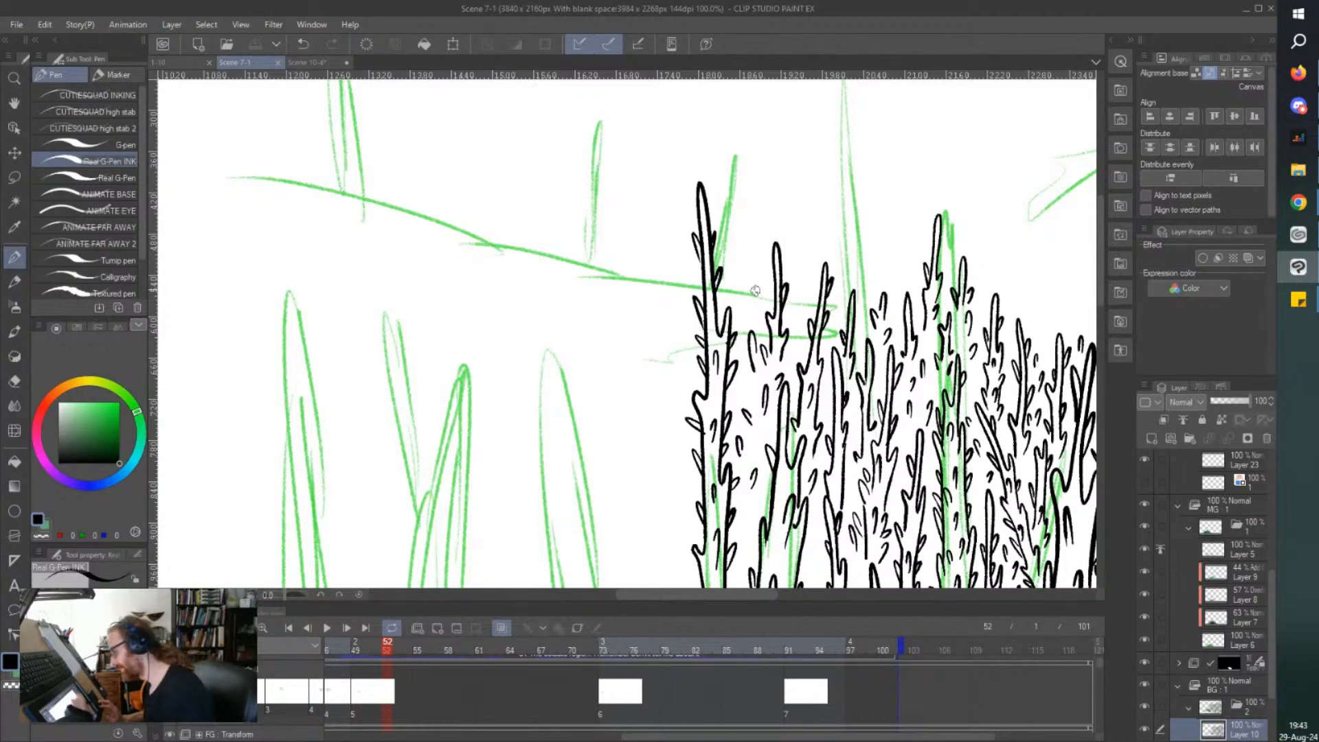
mouse_move(805, 303)
left_mouse_down()
mouse_move(801, 289)
mouse_move(796, 333)
left_mouse_up()
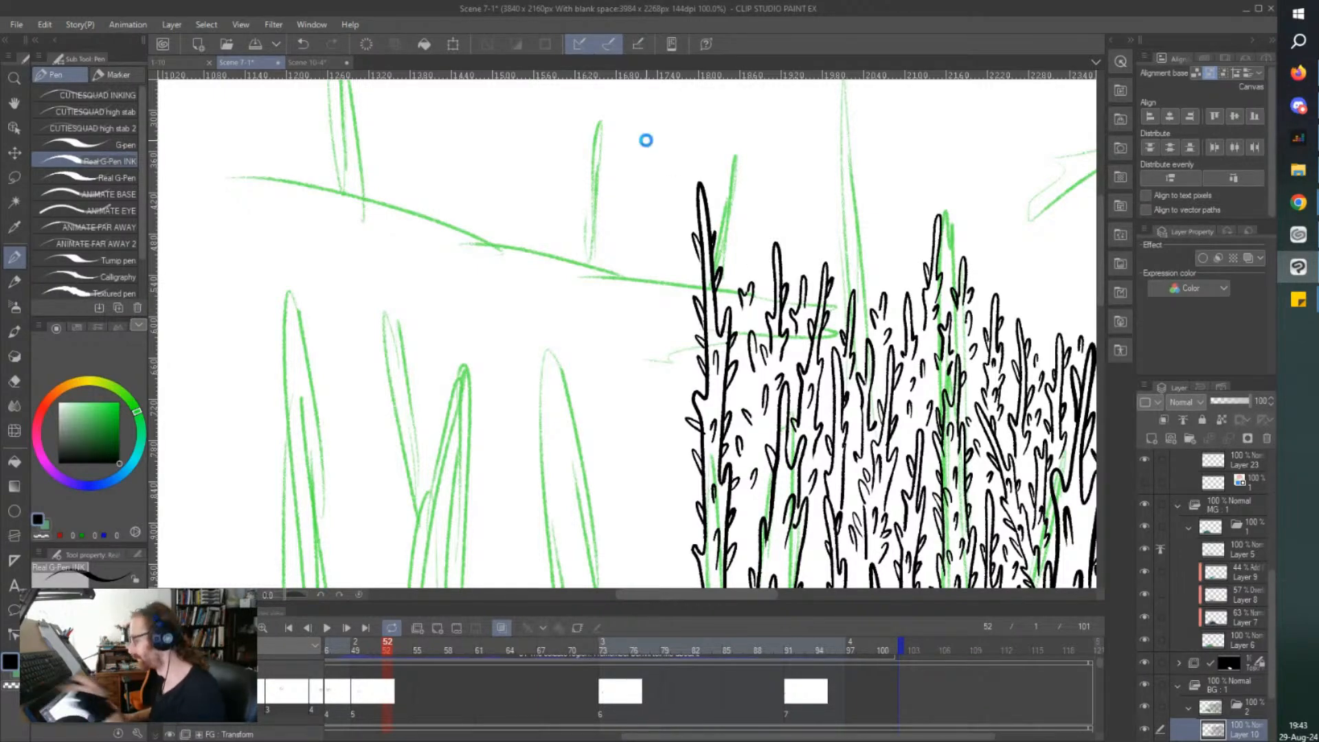
key("ctrl+s")
scroll(647, 141, "down", 3)
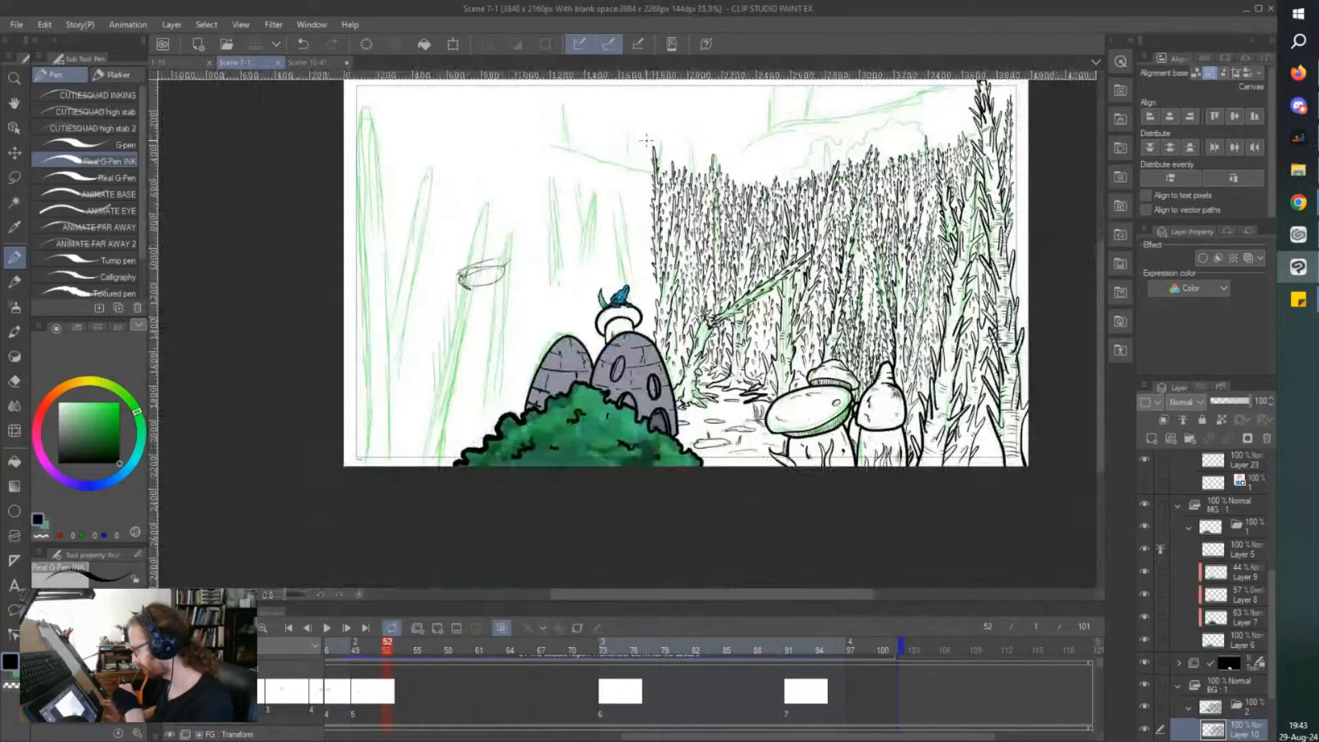
scroll(646, 140, "up", 1)
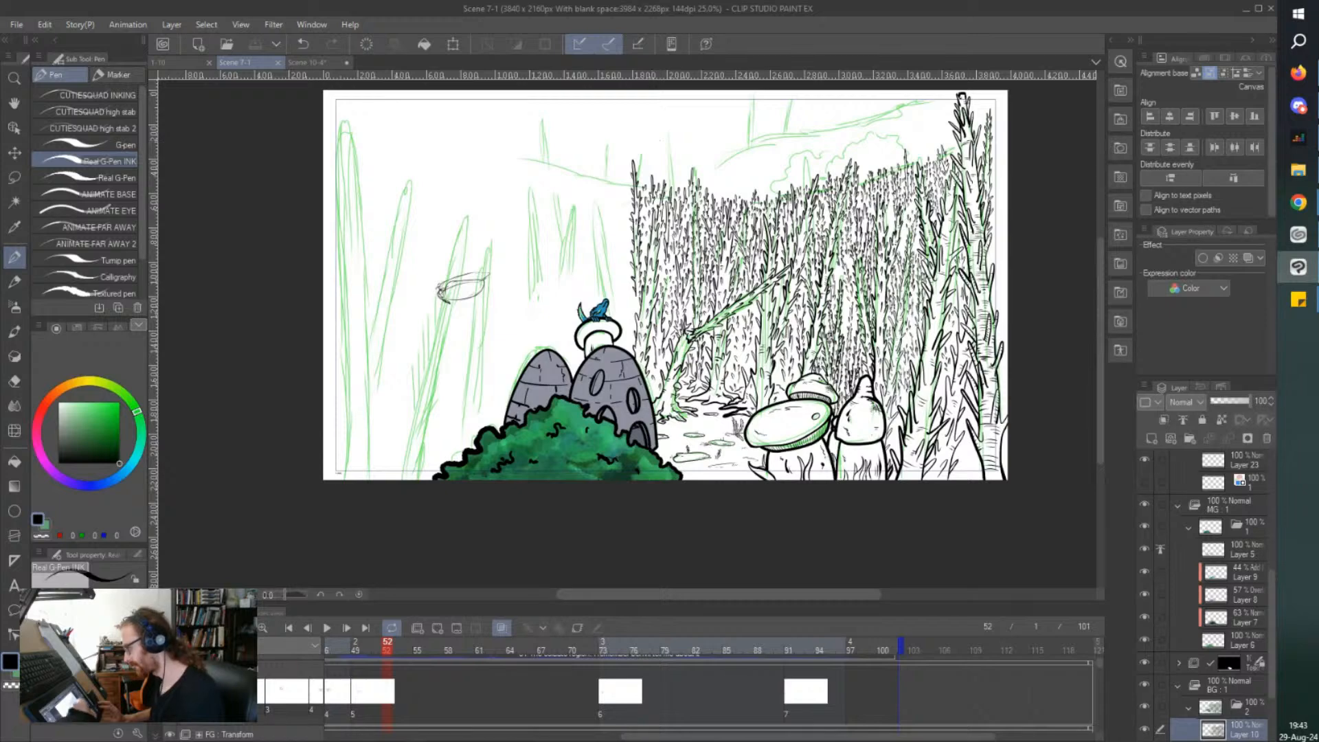
mouse_move(801, 397)
left_mouse_down()
mouse_move(850, 169)
mouse_move(656, 113)
mouse_move(581, 275)
mouse_move(687, 435)
mouse_move(776, 418)
left_mouse_up()
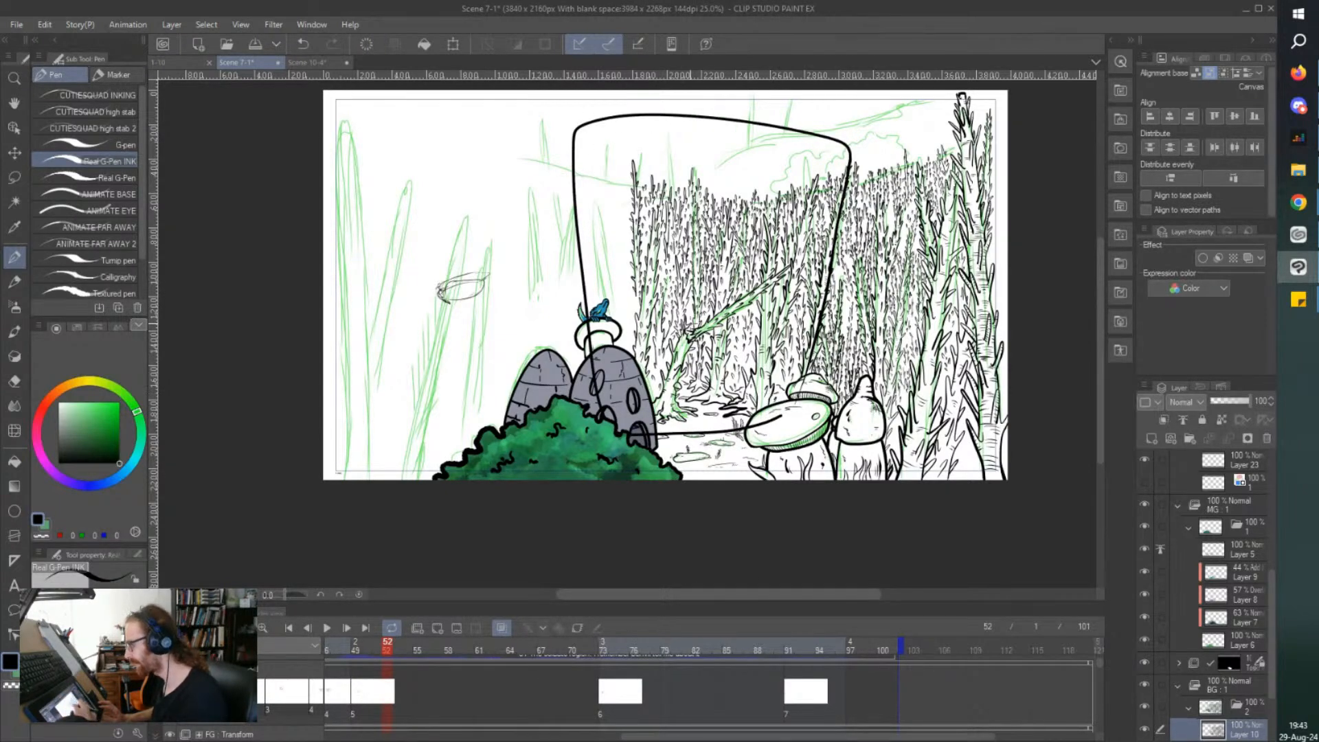
key("ctrl+z")
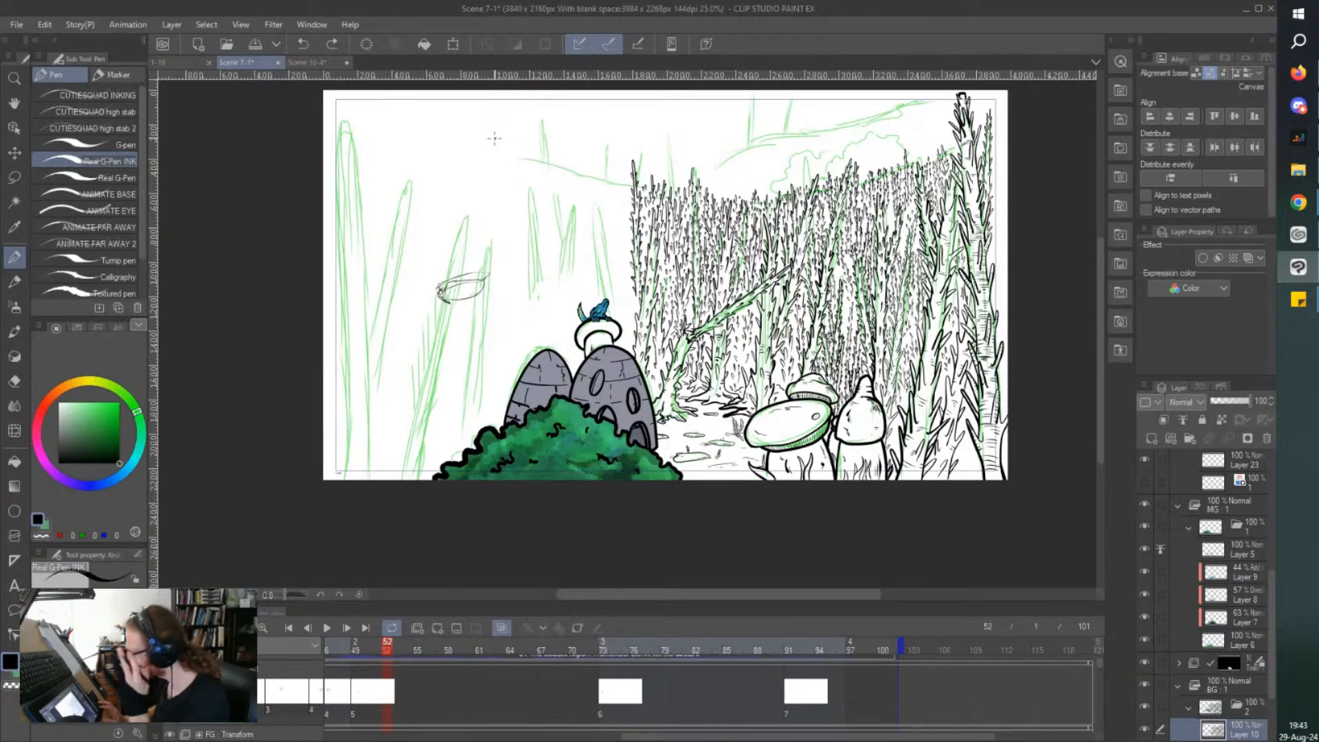
Ink short thorny stems rising beside the mushroom cap on the larger stone hut, next to the forest's edge.
scroll(495, 138, "left", 1)
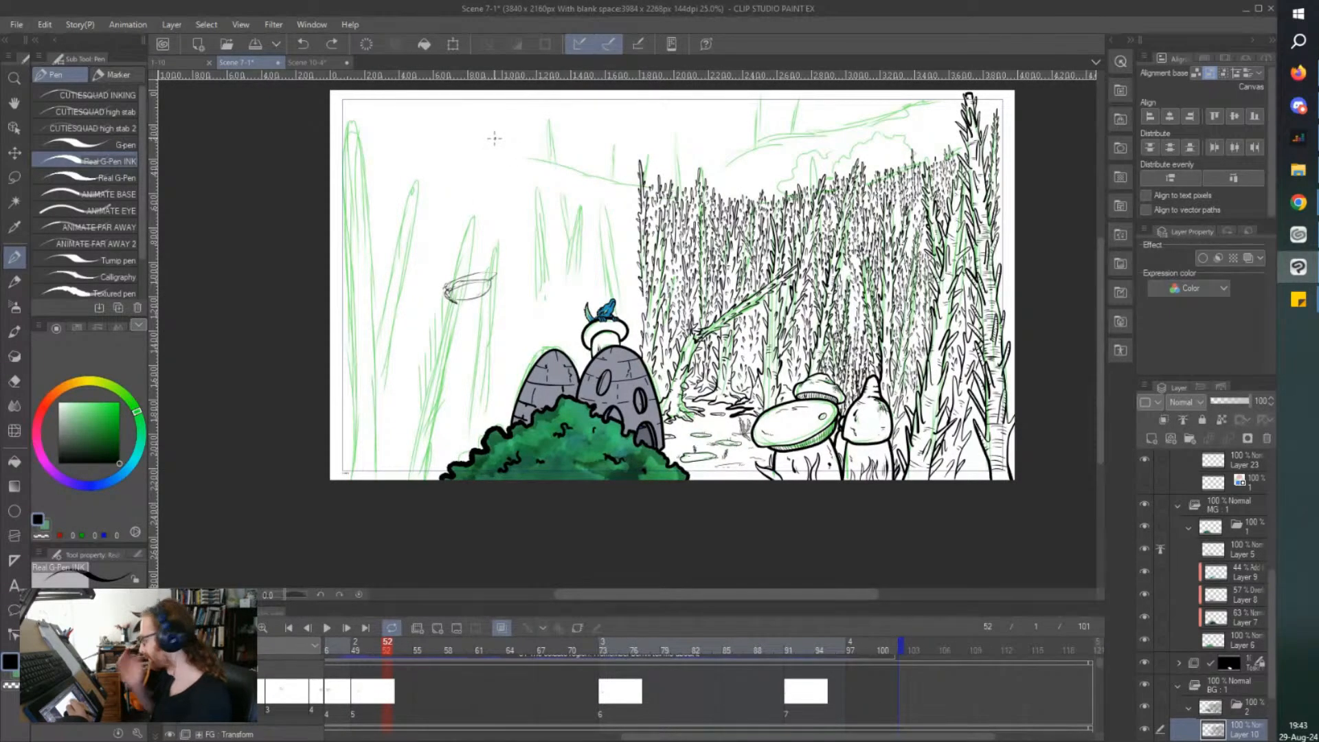
scroll(495, 138, "up", 1)
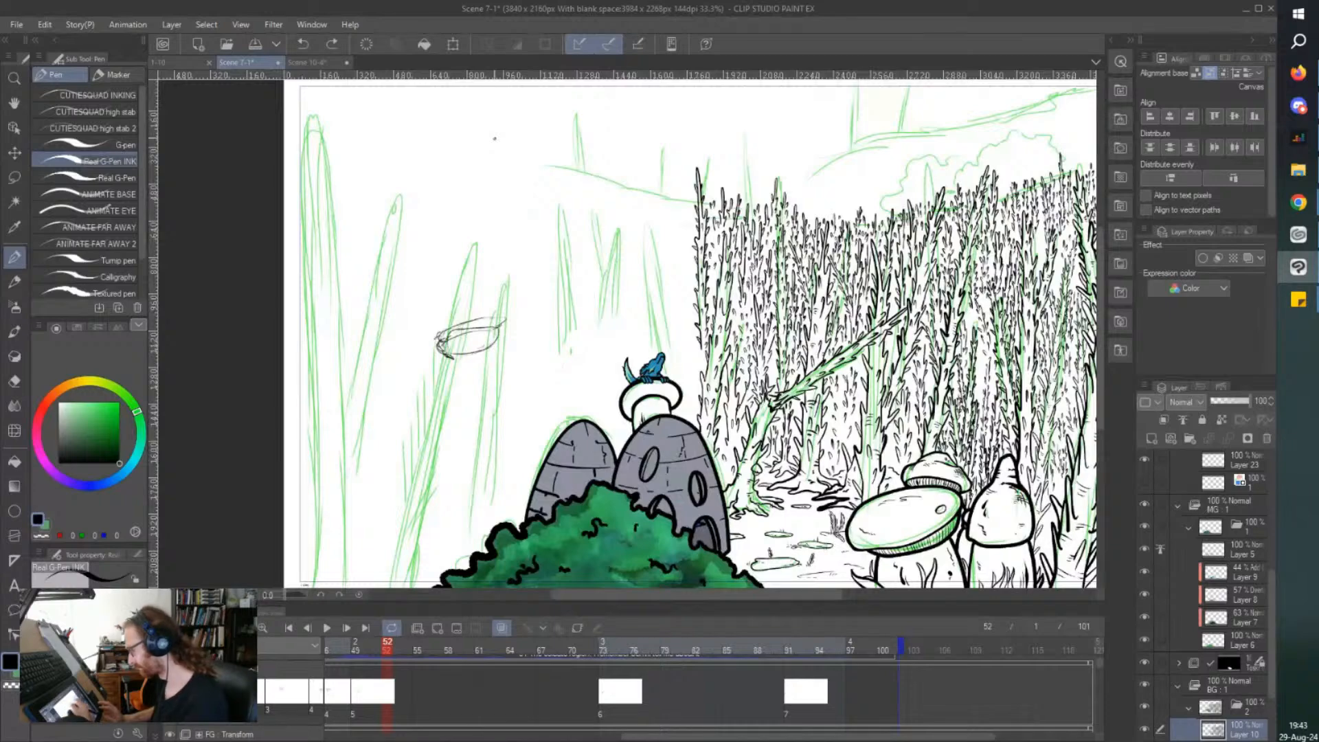
scroll(647, 386, "up", 1)
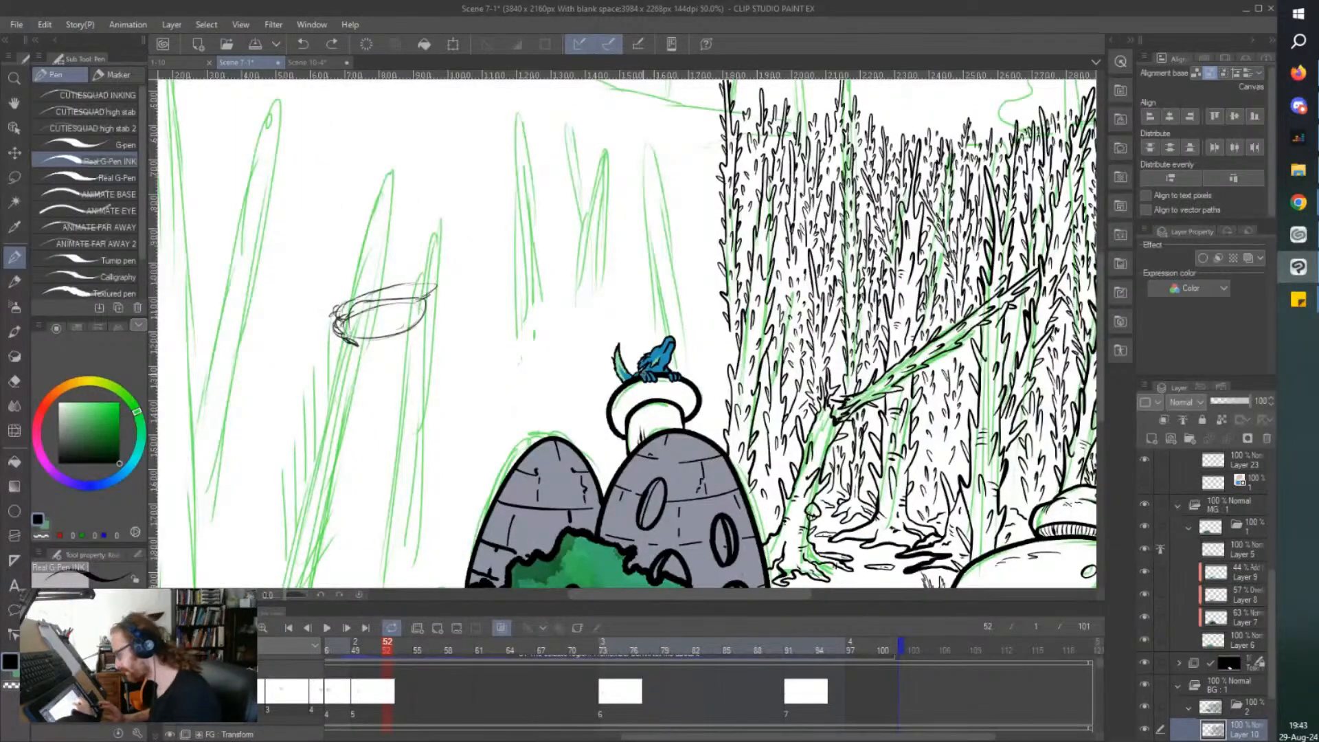
scroll(639, 378, "up", 1)
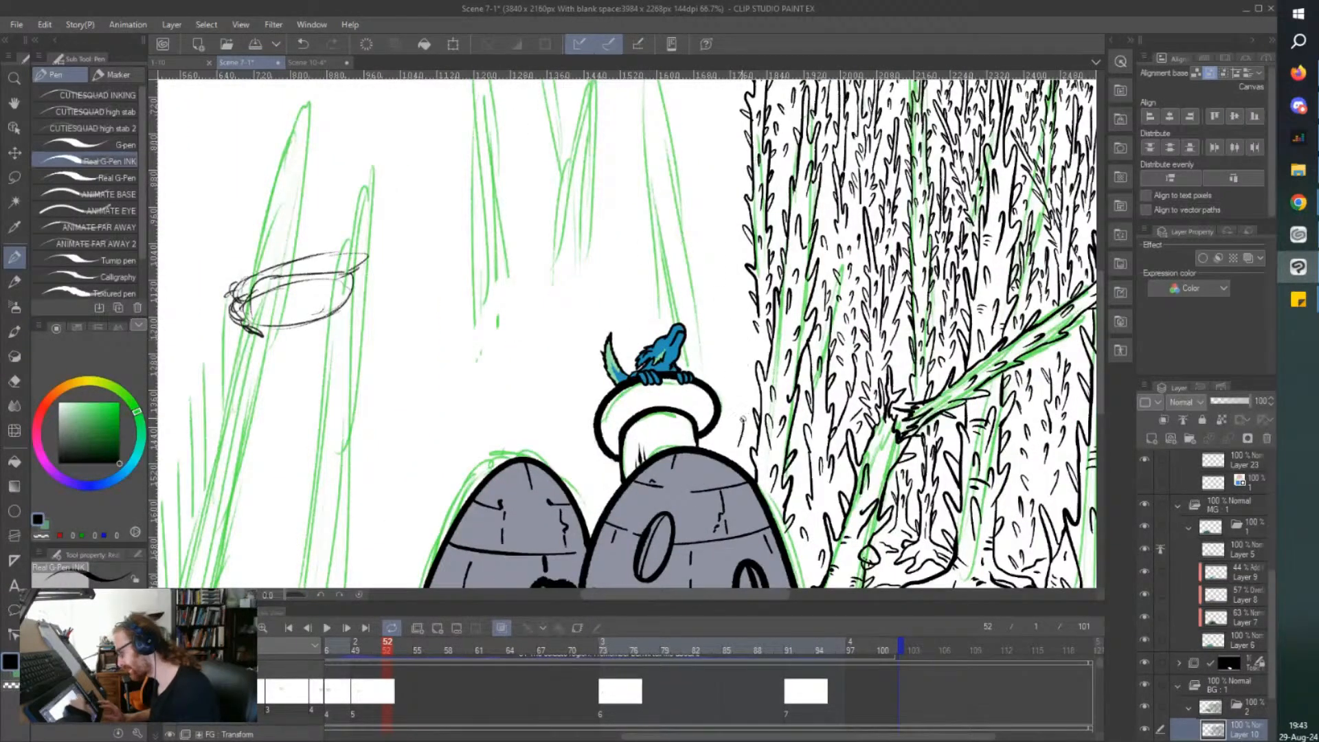
left_click_drag(736, 427, 741, 353)
left_click_drag(737, 409, 748, 387)
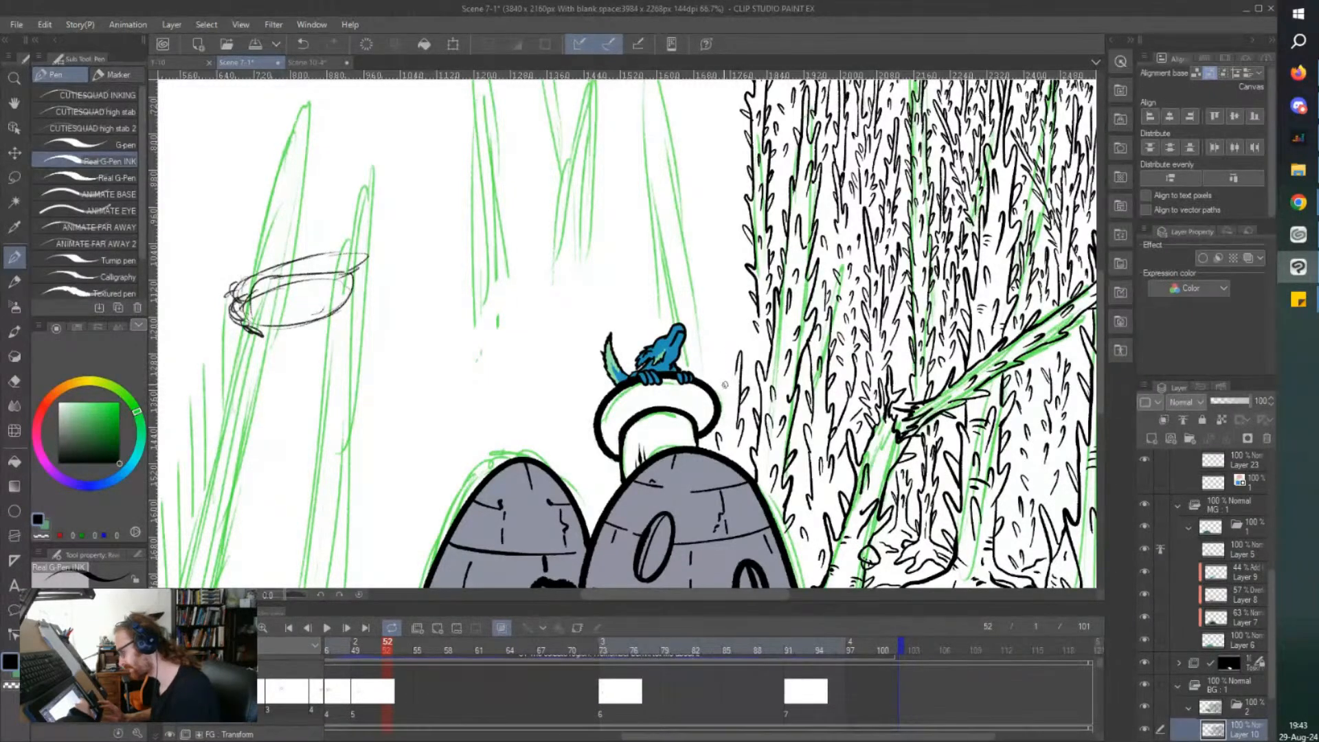
left_click_drag(730, 433, 718, 323)
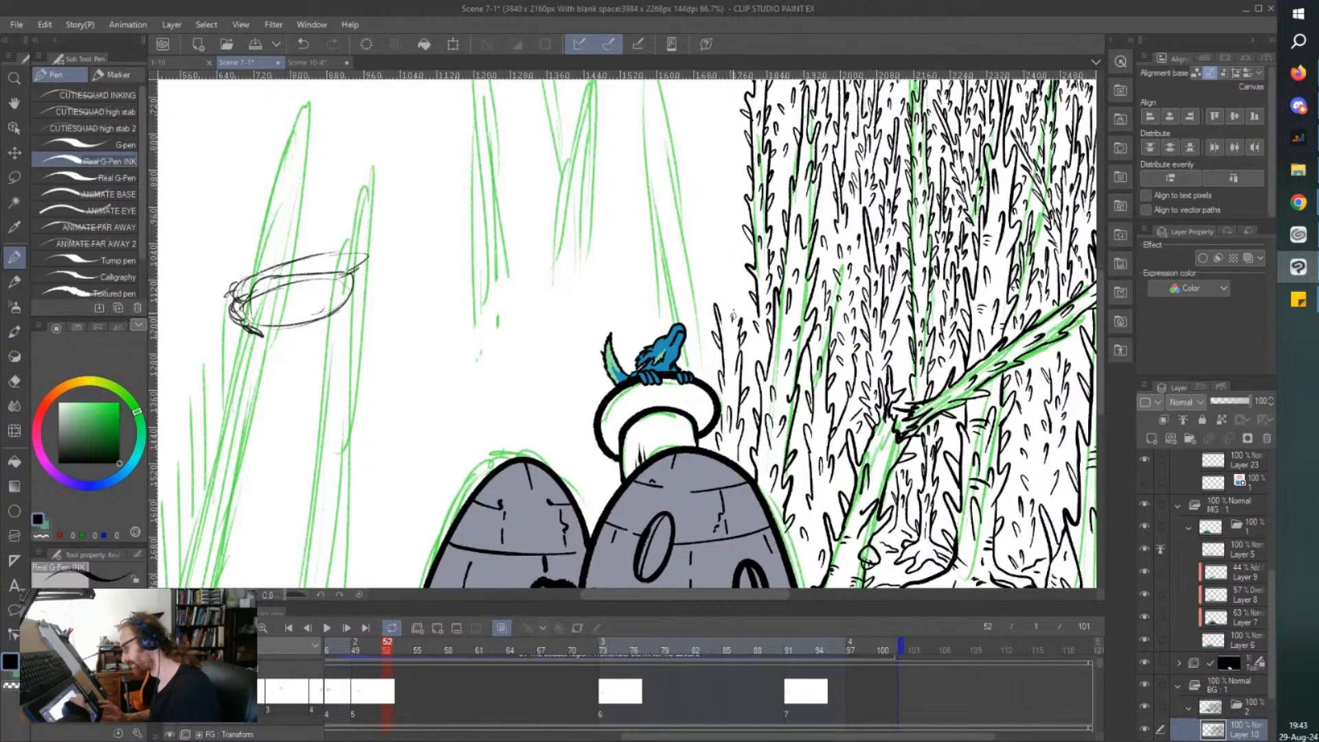
Build the stems beside the mushroom cap up into a taller thorny treetop against the slender tree, and save the file.
left_click_drag(724, 249, 721, 262)
scroll(686, 228, "up", 1)
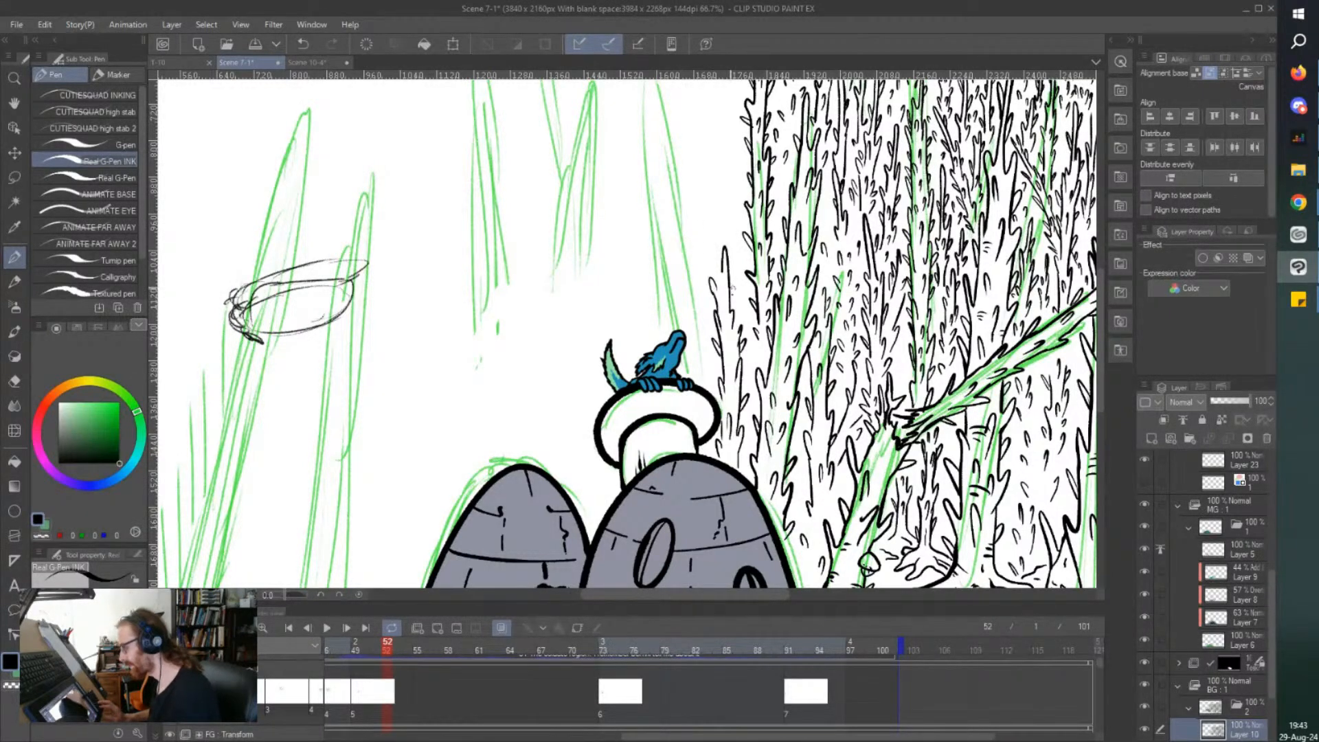
mouse_move(735, 262)
left_mouse_down()
mouse_move(731, 158)
mouse_move(716, 217)
left_mouse_up()
scroll(722, 168, "up", 1)
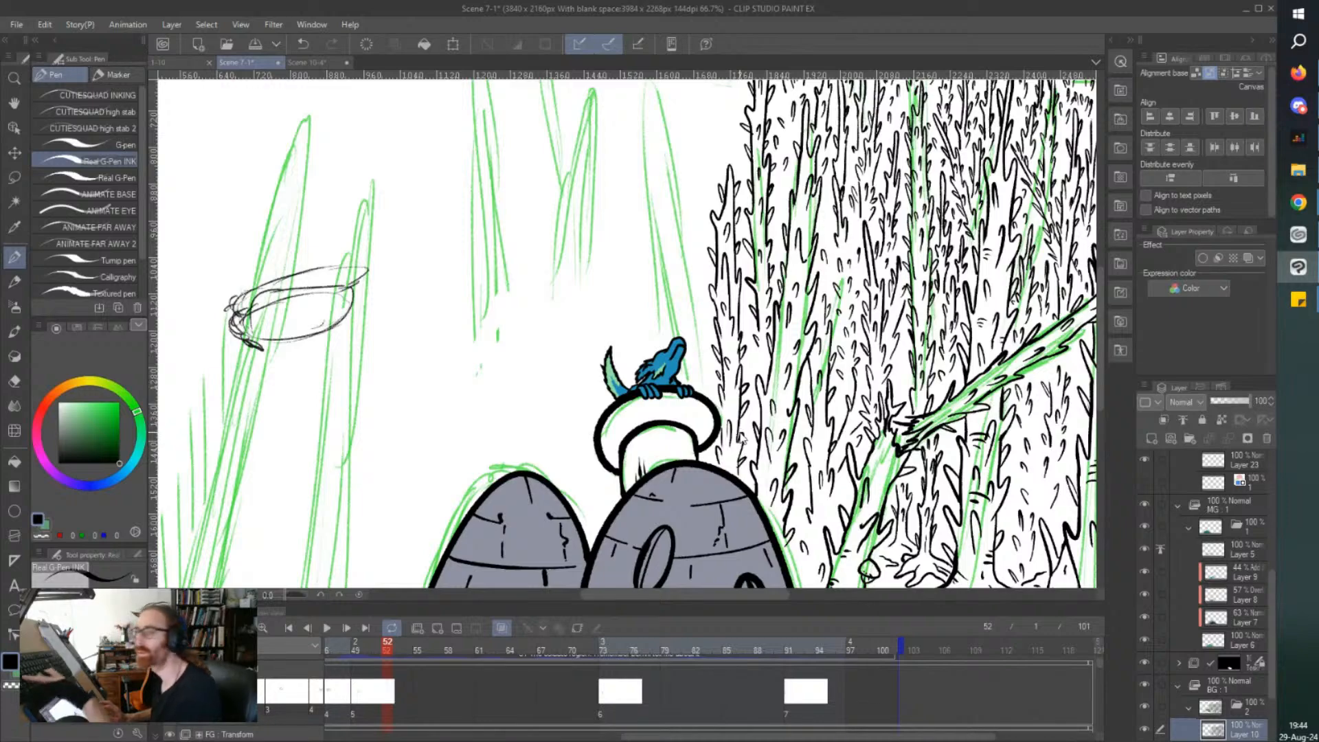
key("ctrl+s")
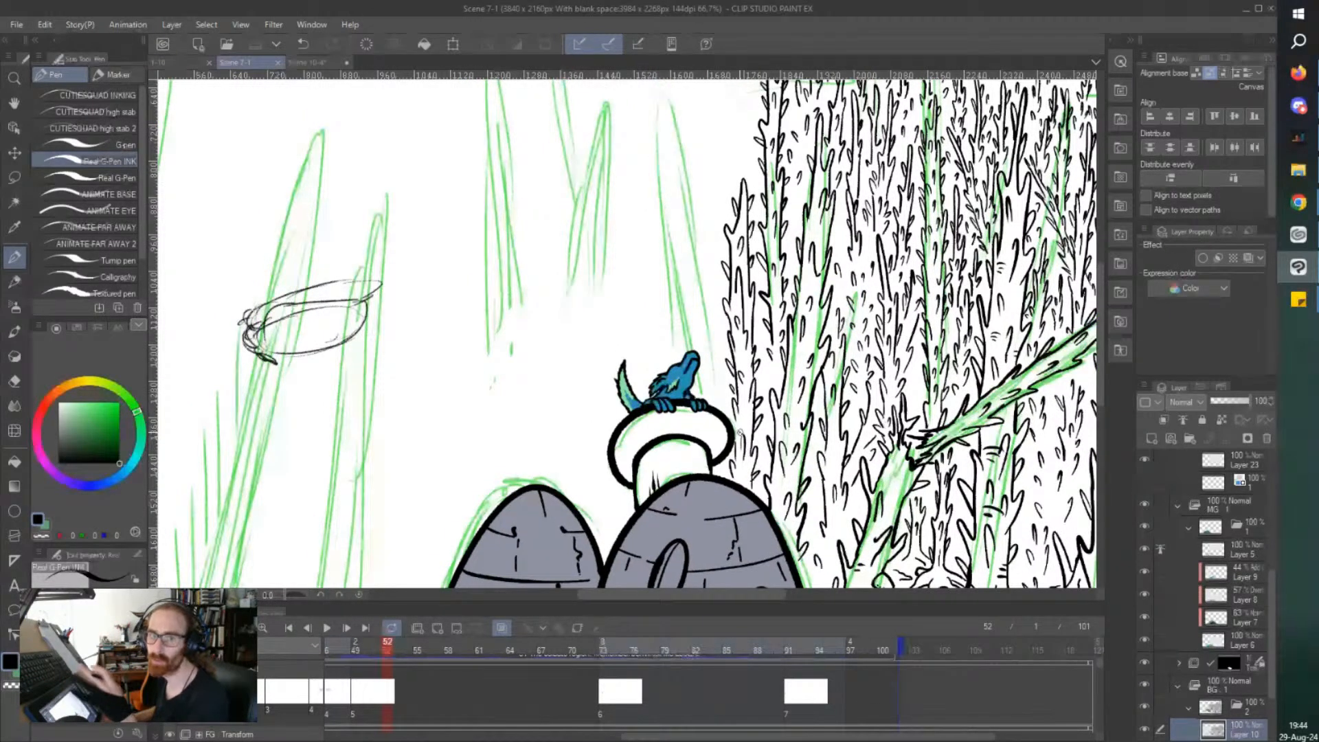
Fill the new thorny tree beside the mushroom cap with short thorns, add thorns along its outer edge, and save the file.
scroll(740, 432, "down", 2)
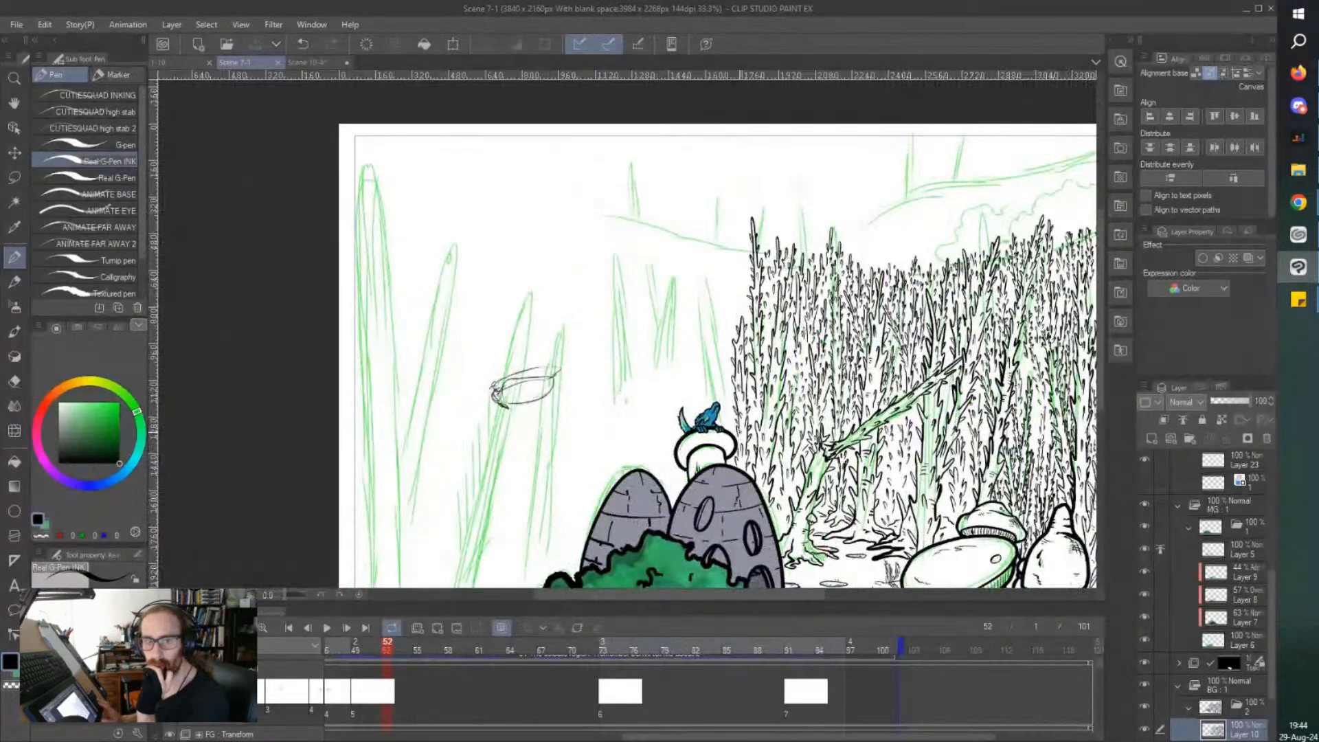
scroll(740, 432, "up", 1)
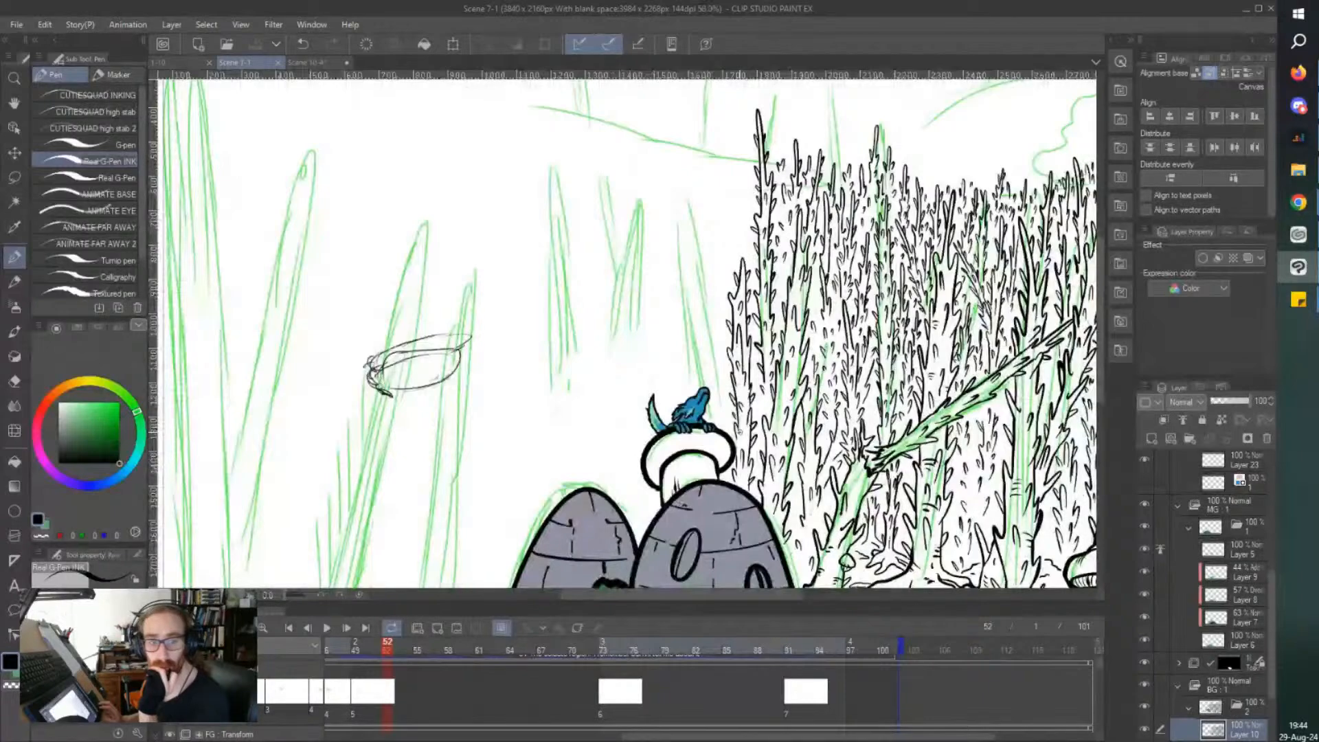
scroll(764, 411, "up", 5)
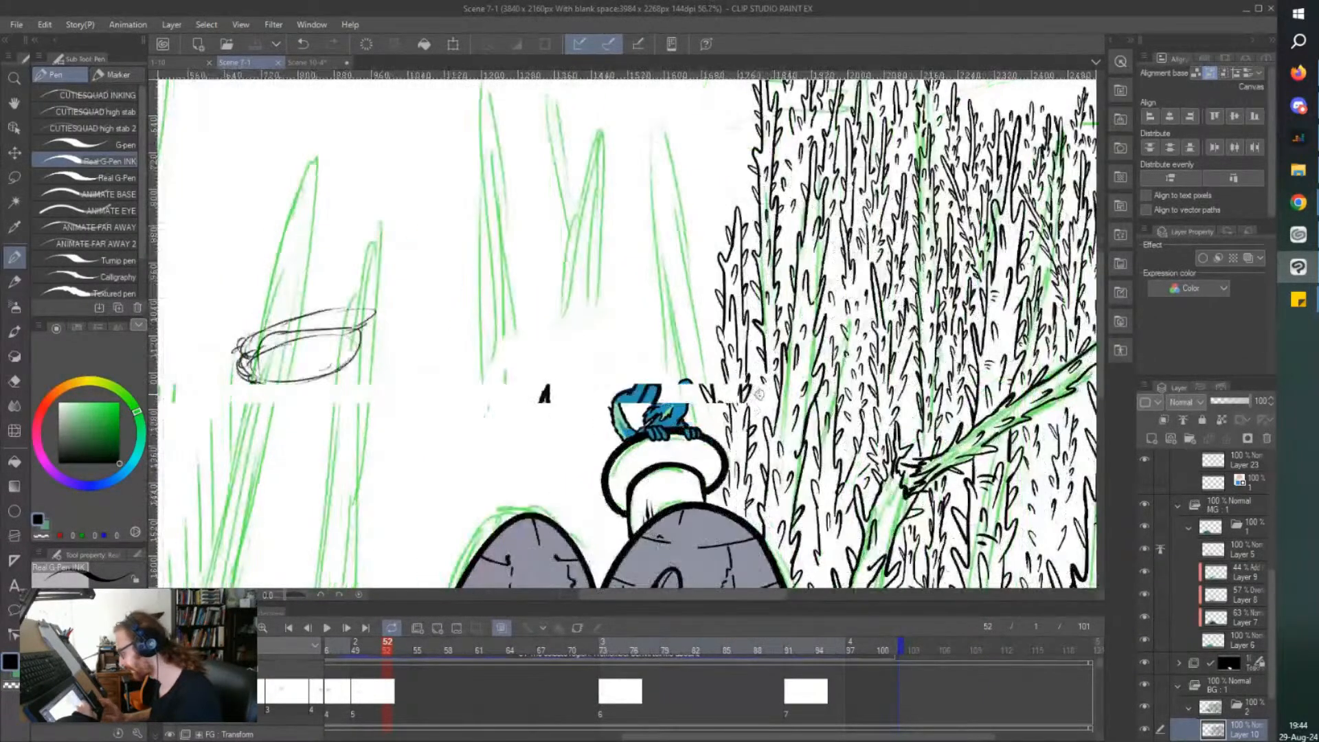
left_click_drag(756, 404, 760, 418)
left_click_drag(748, 322, 751, 338)
left_click_drag(741, 258, 750, 286)
left_click_drag(738, 184, 764, 200)
left_click_drag(813, 157, 823, 165)
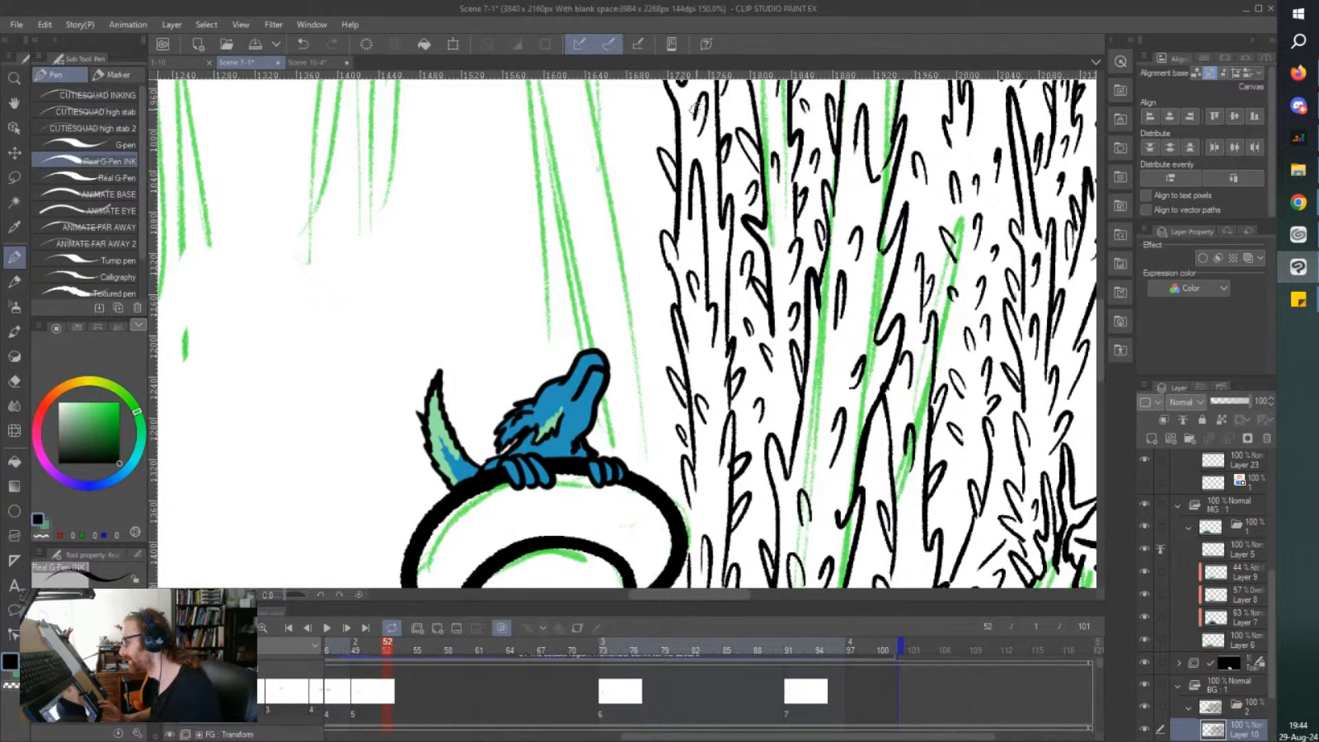
scroll(629, 336, "down", 3)
scroll(692, 179, "up", 2)
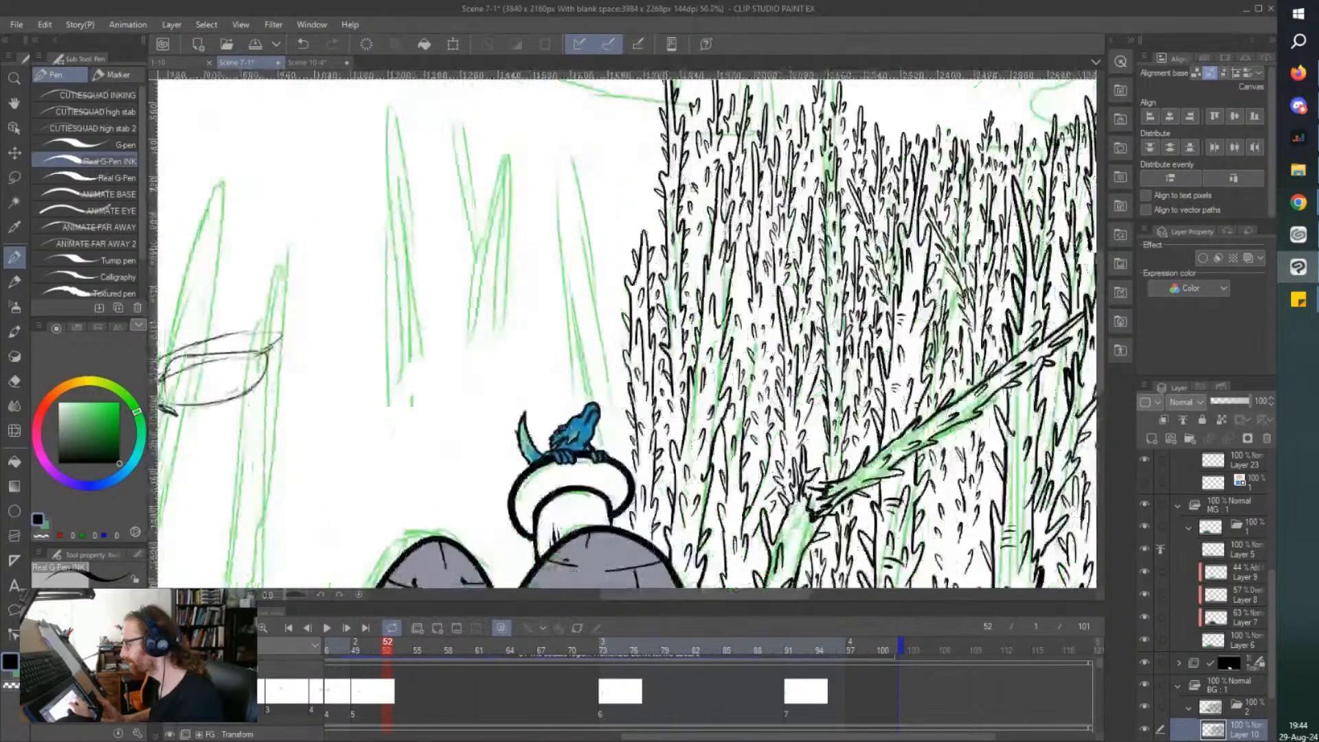
key("ctrl+s")
left_click_drag(635, 245, 637, 253)
Ink thorny stems rising behind the blue creature's head on the mushroom cap, along the green trunk sketch beside the forest's edge.
scroll(583, 194, "left", 3)
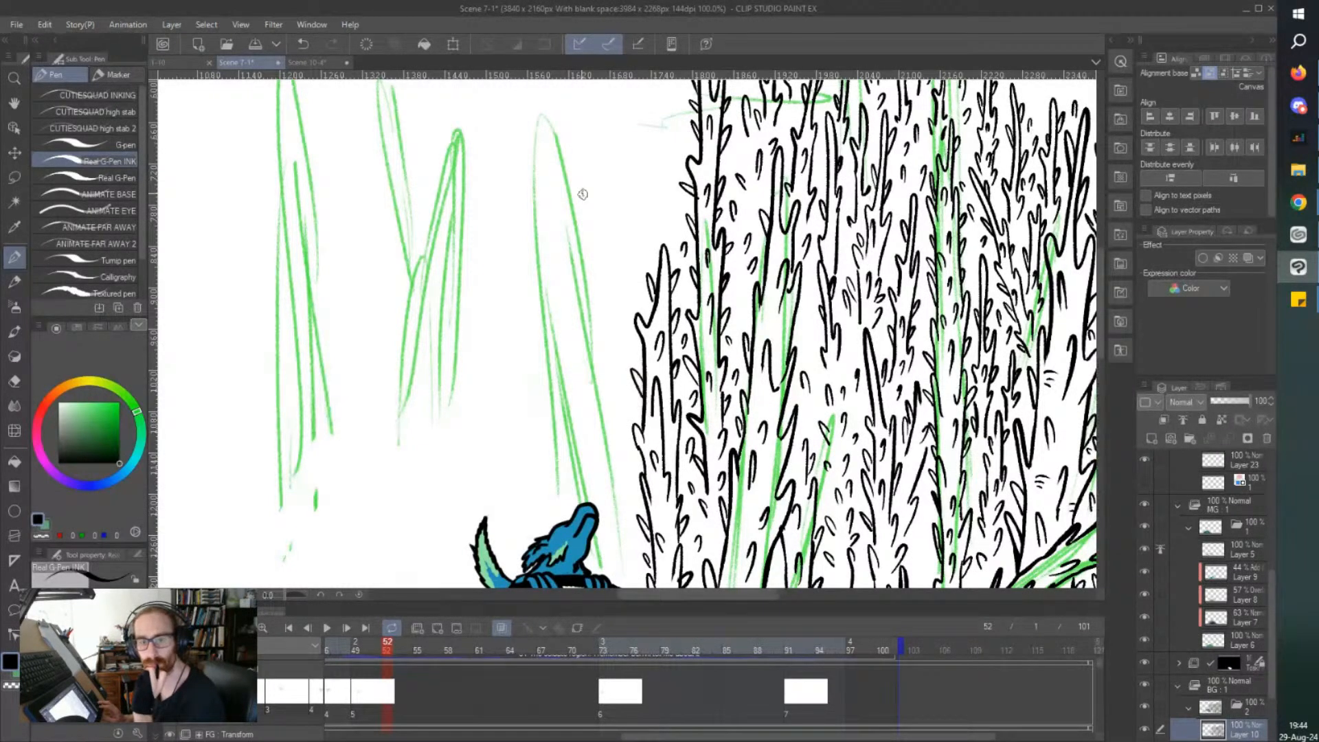
scroll(583, 194, "left", 1)
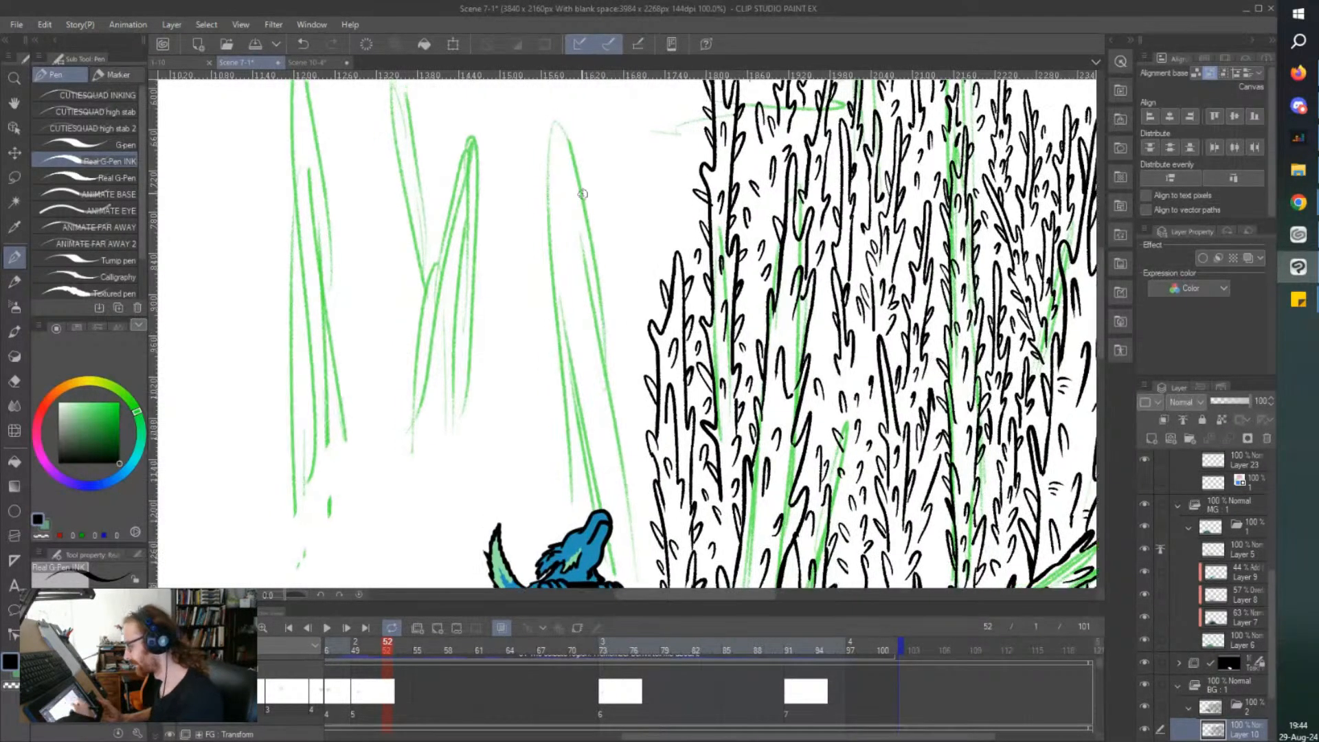
scroll(712, 303, "up", 3)
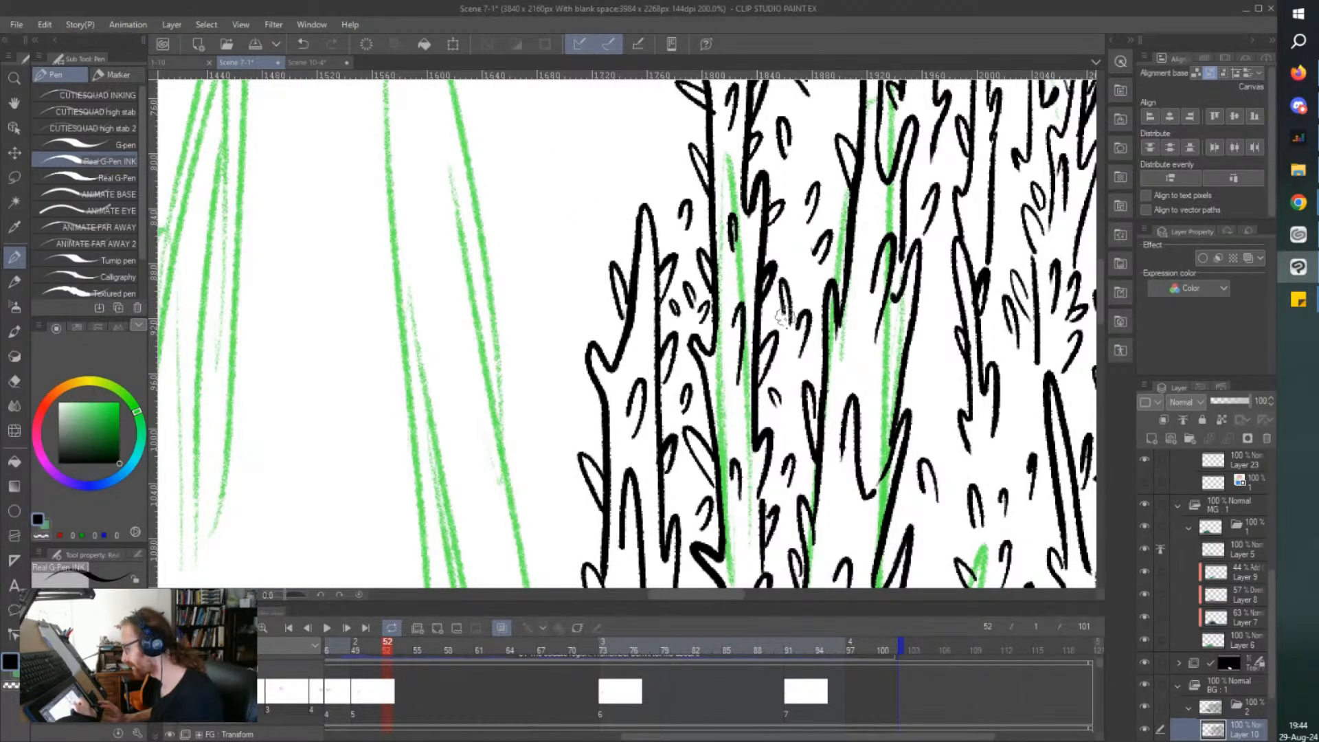
scroll(679, 172, "down", 5)
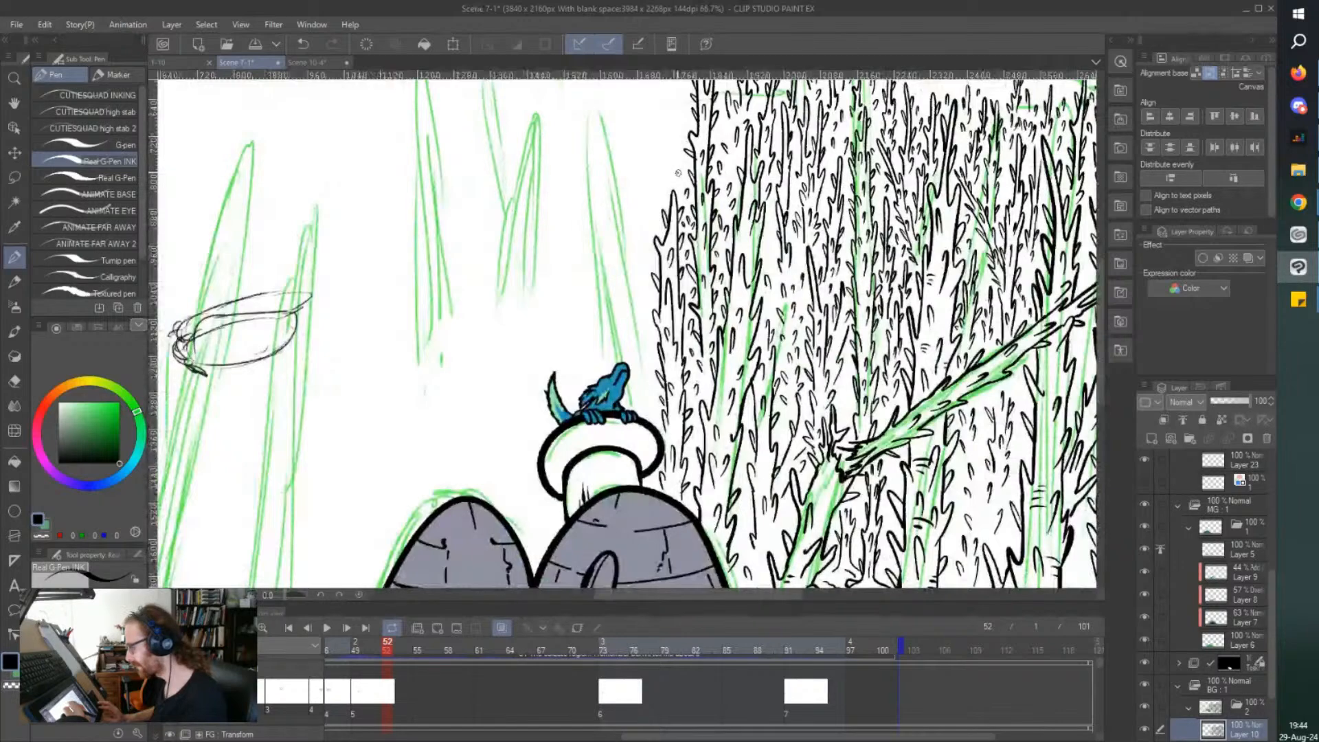
scroll(678, 173, "up", 5)
scroll(678, 172, "up", 1)
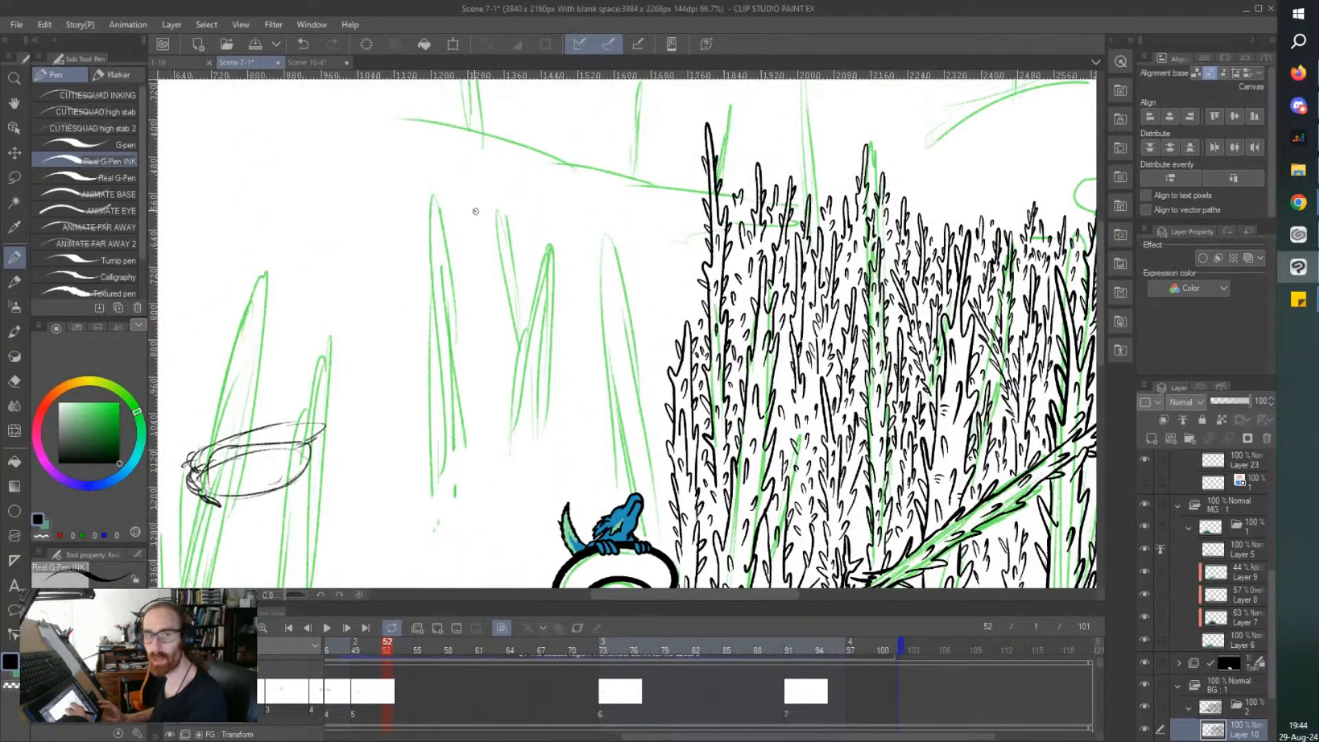
scroll(475, 211, "down", 1)
scroll(593, 402, "up", 3)
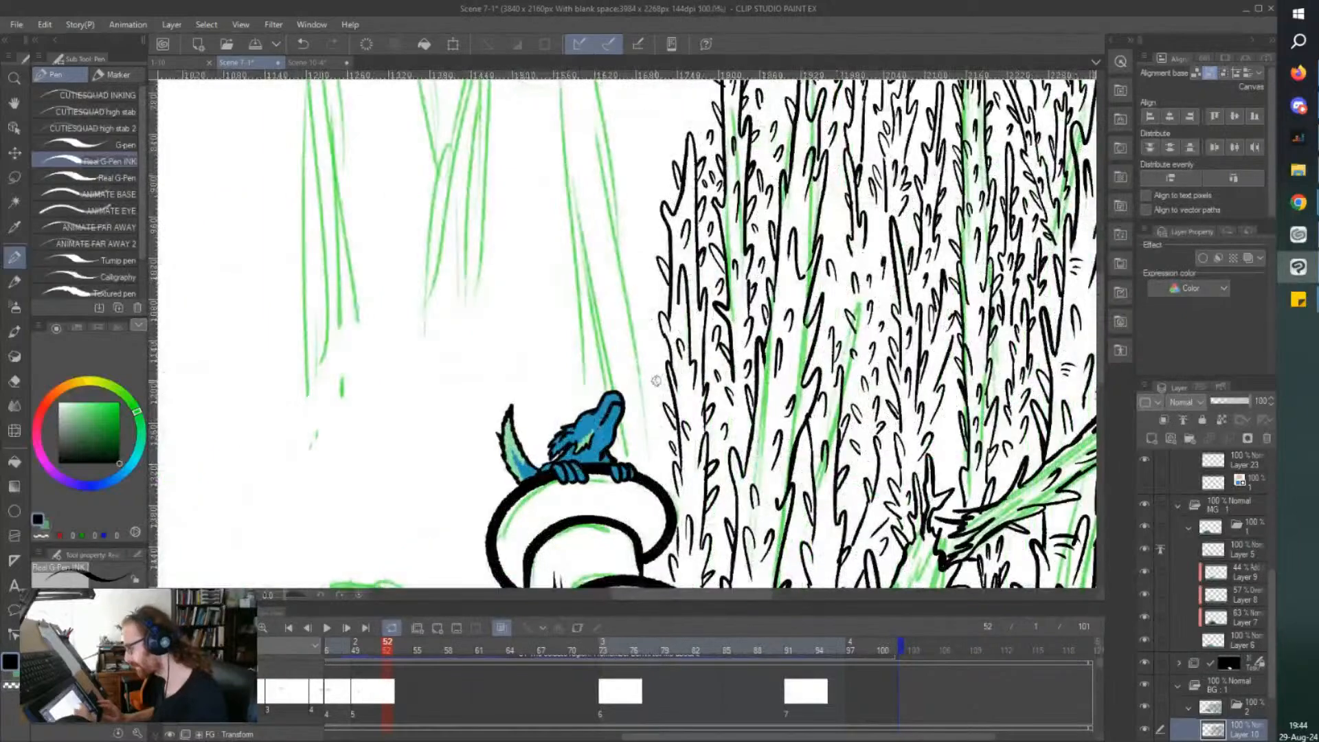
left_click_drag(647, 465, 640, 430)
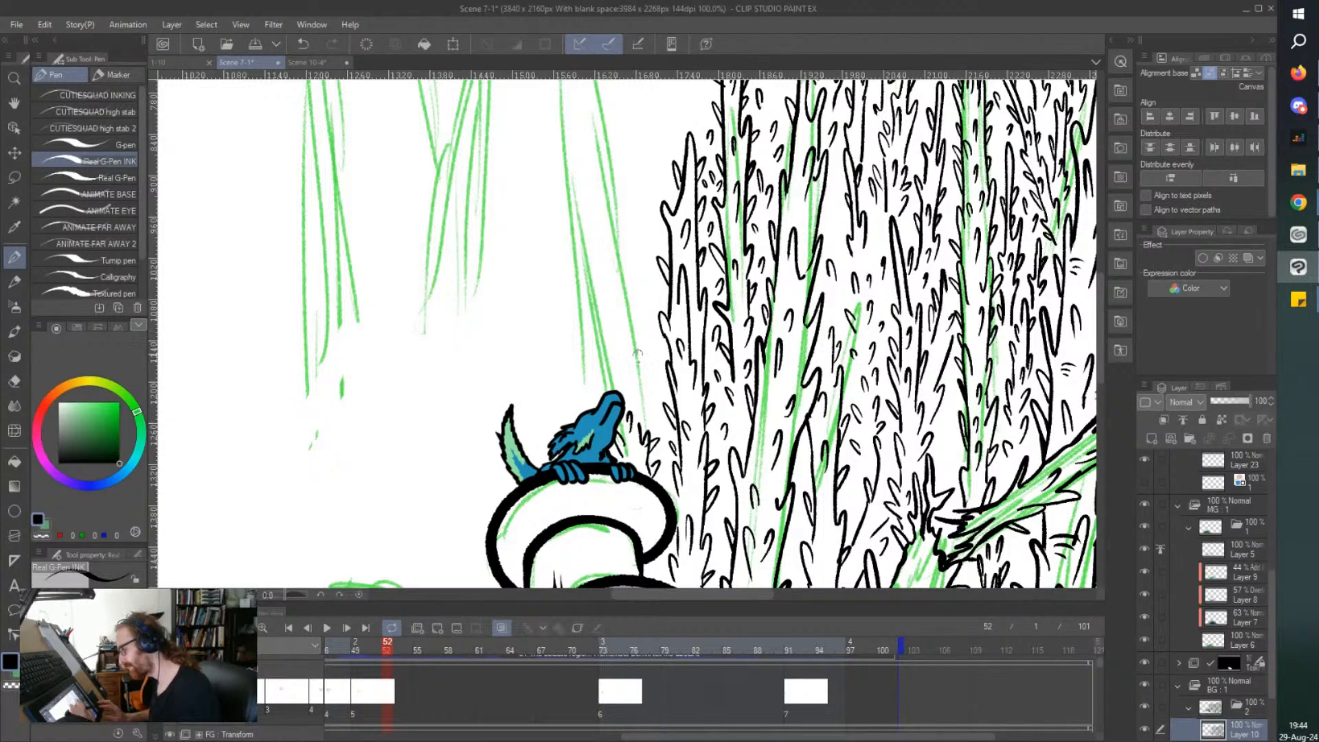
mouse_move(640, 428)
left_mouse_down()
mouse_move(635, 289)
mouse_move(608, 316)
left_mouse_up()
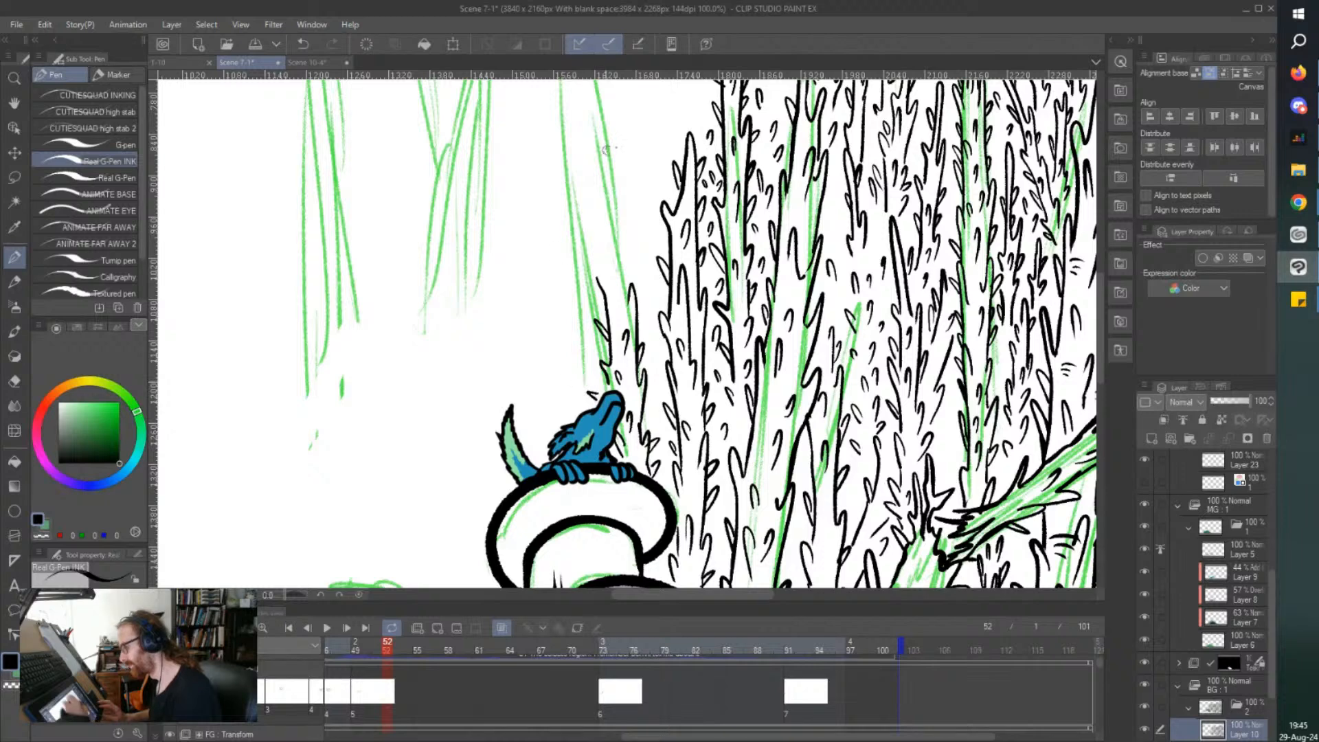
Extend the stems behind the creature's head up into a pointed thorny treetop, add thorns to it, and save the file.
scroll(630, 195, "up", 2)
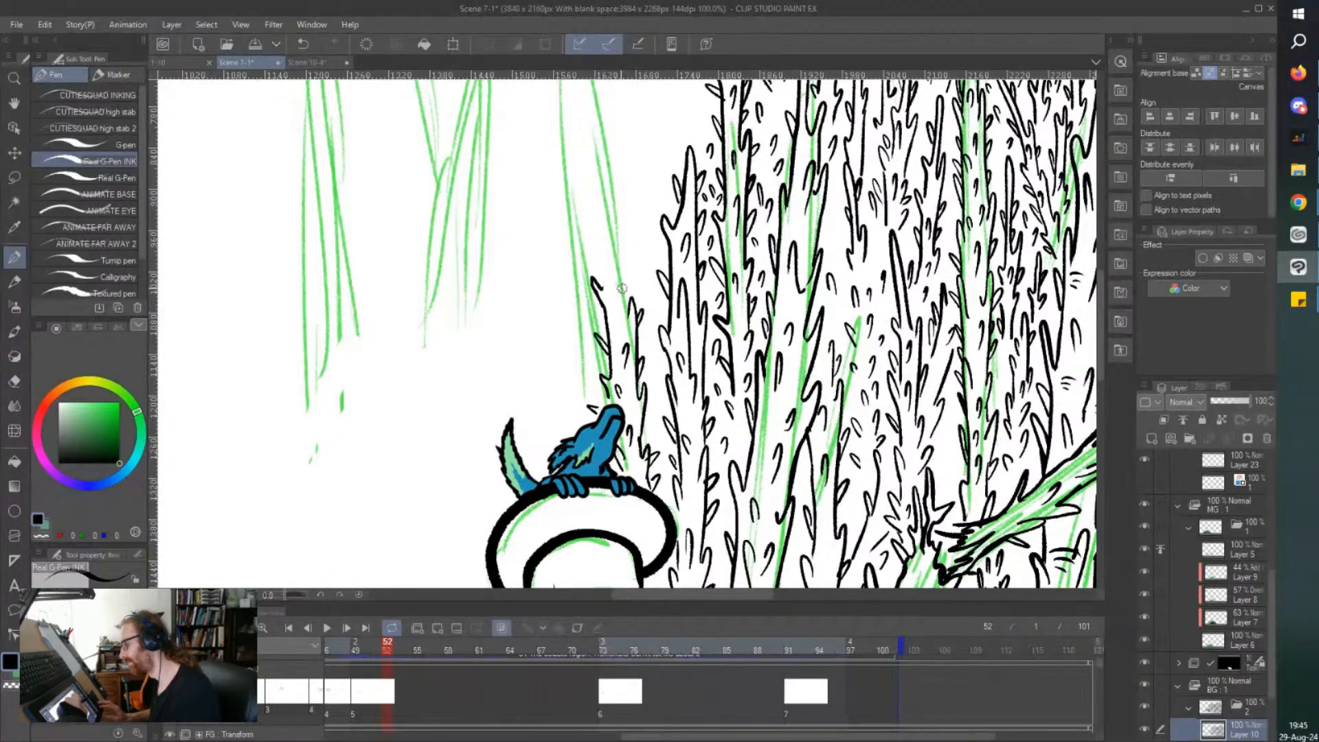
left_click_drag(597, 280, 600, 244)
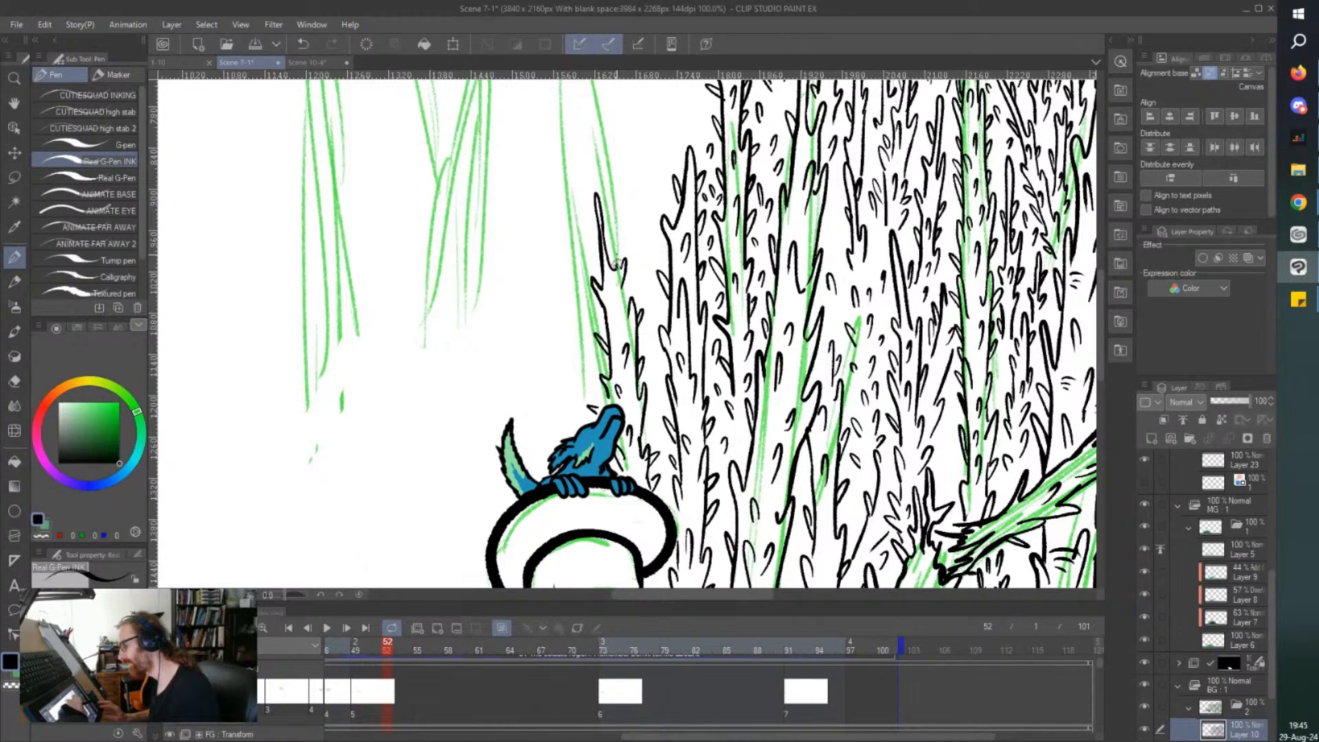
left_click_drag(594, 249, 601, 275)
left_click_drag(608, 221, 603, 243)
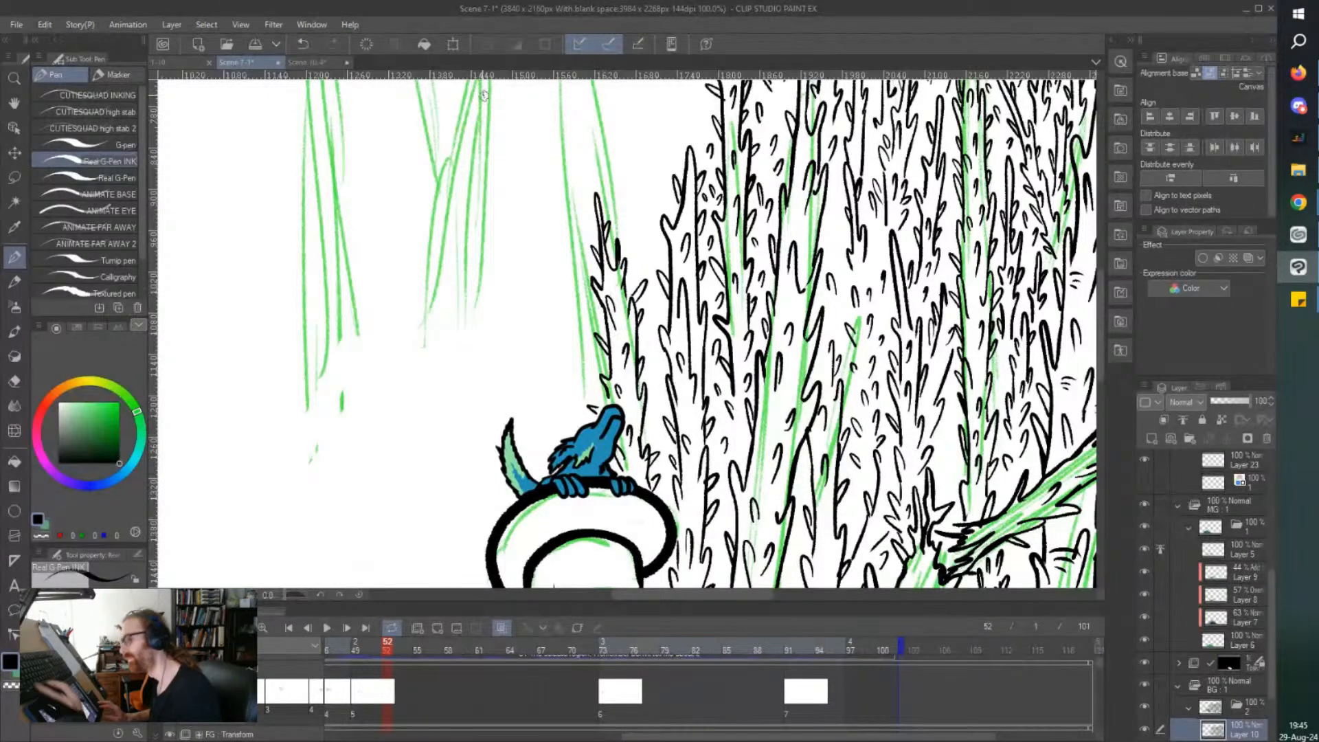
key("ctrl+s")
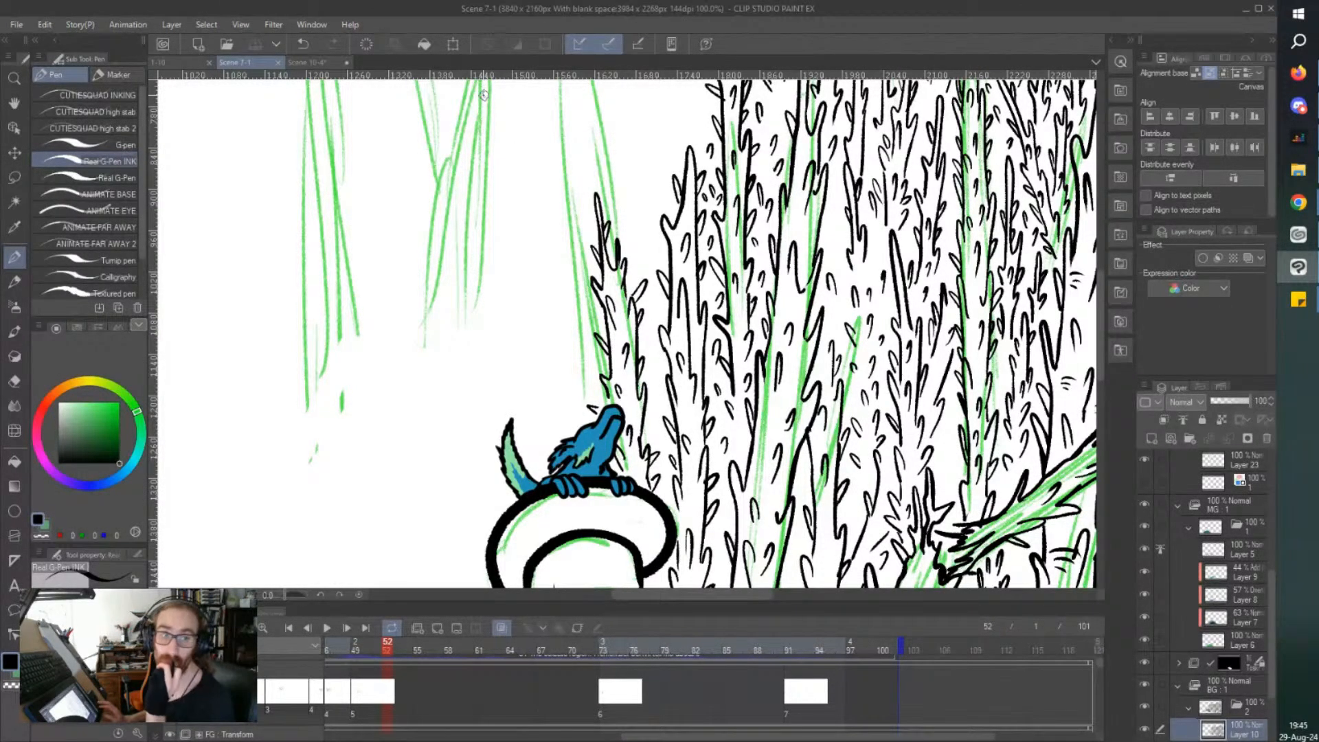
Ink loose short thorns in the gap between the treetop above the creature and the forest's edge.
scroll(483, 95, "down", 1)
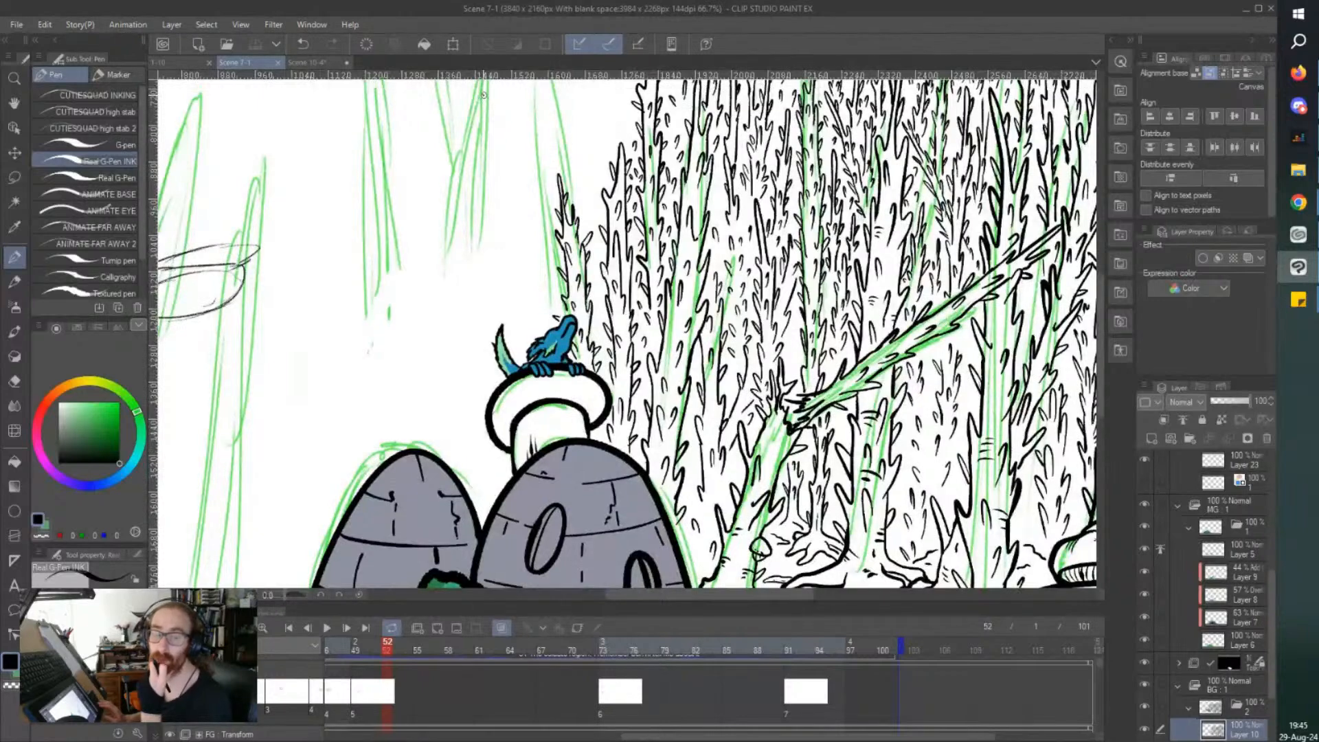
scroll(484, 95, "up", 5)
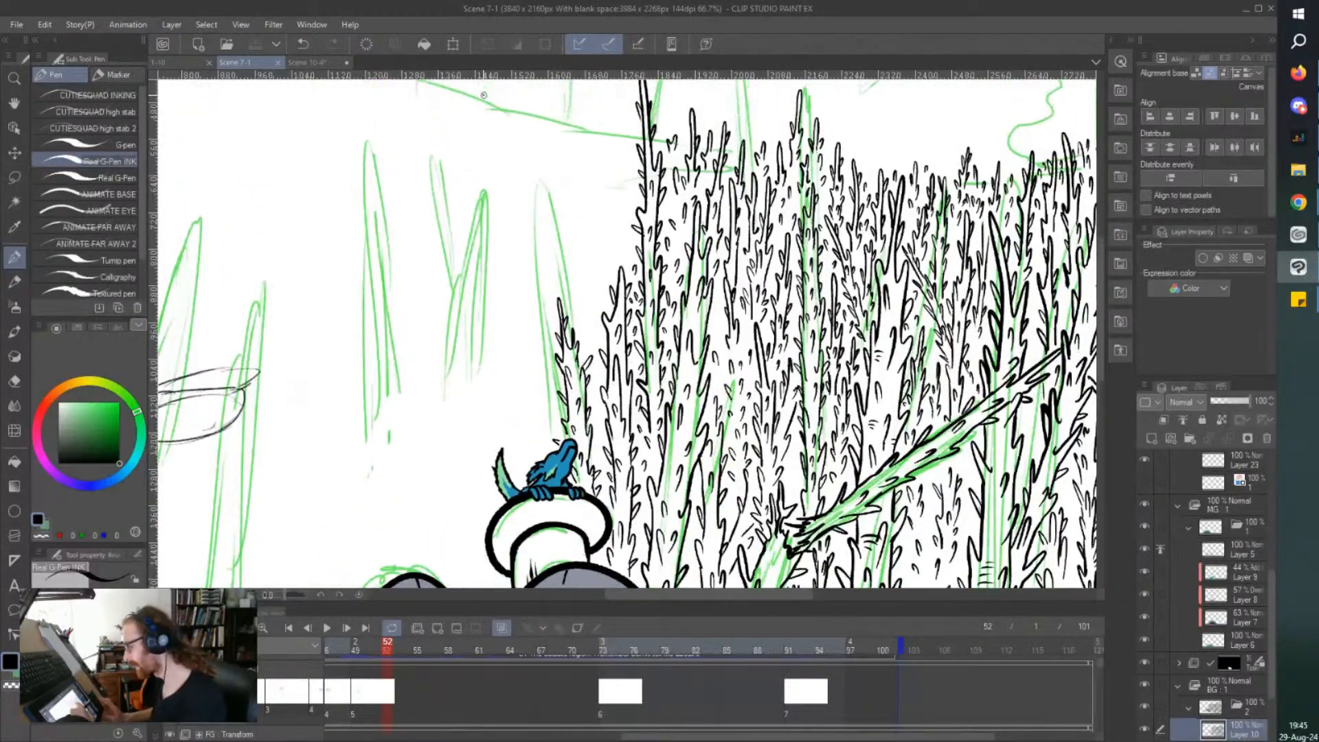
scroll(592, 376, "up", 2)
mouse_move(602, 392)
left_mouse_down()
mouse_move(585, 348)
mouse_move(587, 404)
mouse_move(575, 394)
mouse_move(602, 443)
left_mouse_up()
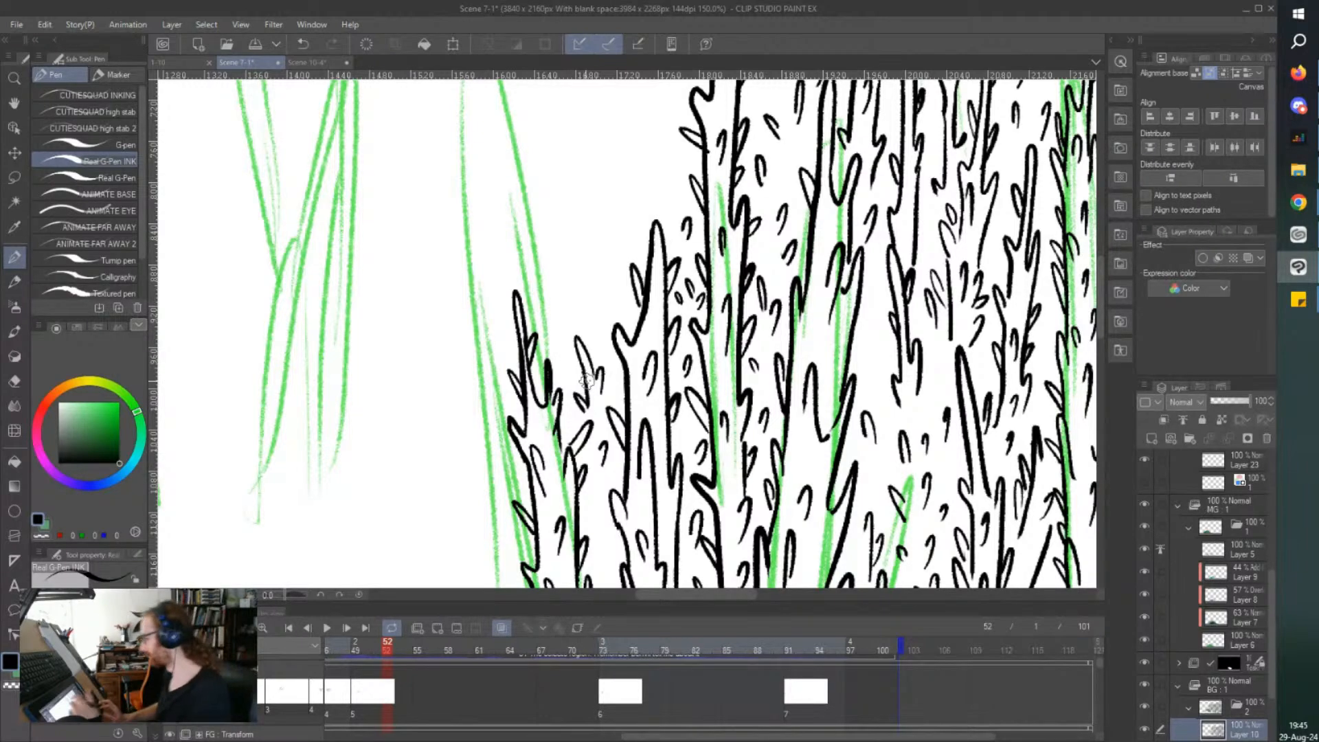
Ink small thorny treetops stepping up the forest's edge from the tree above the creature to the slender tree, and save the file.
scroll(587, 380, "down", 3)
scroll(586, 380, "up", 3)
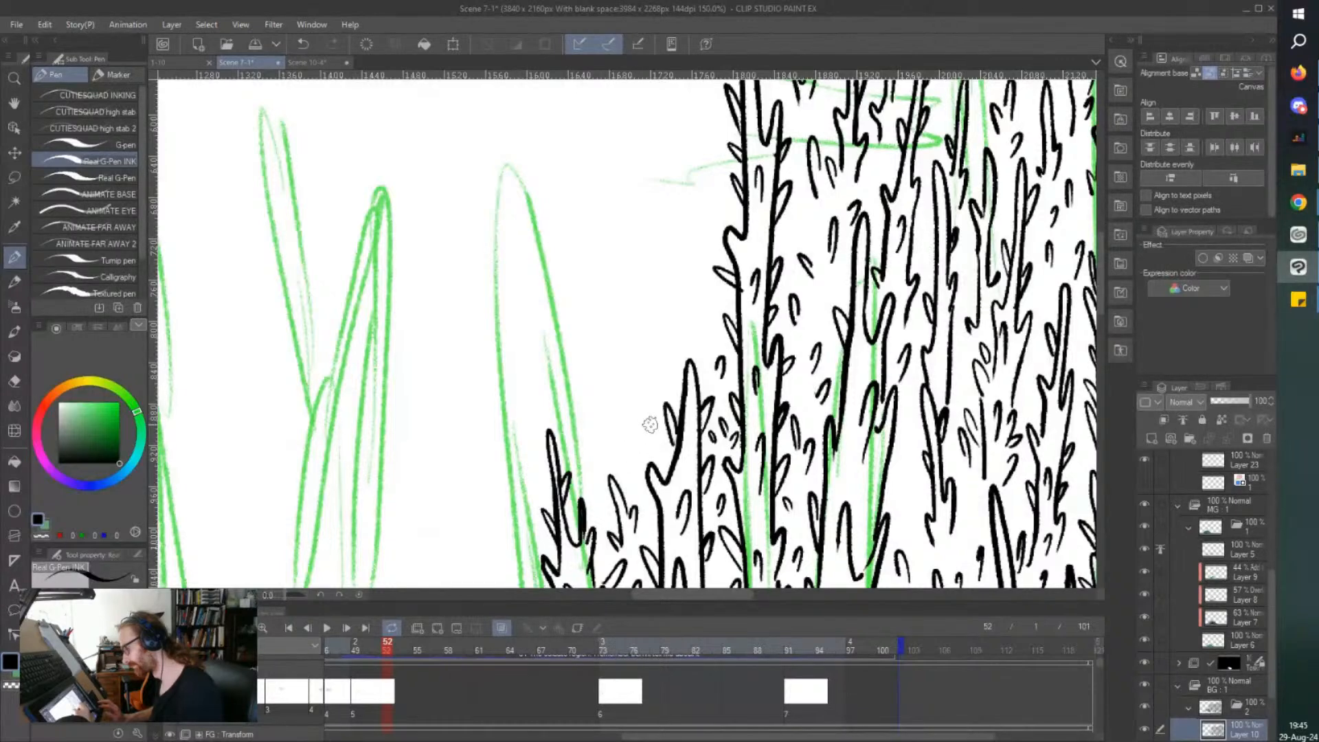
left_click_drag(640, 440, 635, 470)
mouse_move(651, 411)
left_mouse_down()
mouse_move(659, 286)
mouse_move(656, 369)
mouse_move(647, 319)
mouse_move(707, 323)
mouse_move(700, 251)
mouse_move(689, 356)
mouse_move(695, 315)
left_mouse_up()
scroll(539, 250, "up", 1)
left_click_drag(702, 364, 712, 353)
scroll(540, 169, "down", 3)
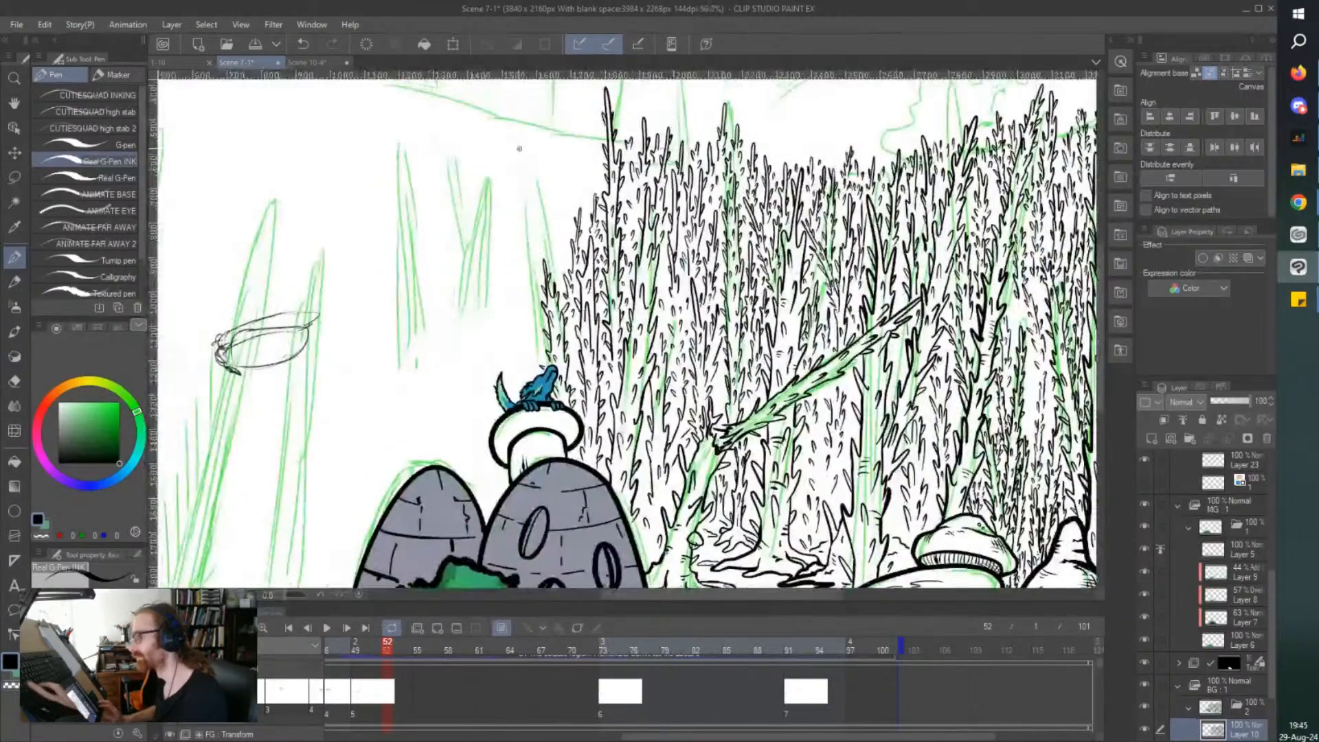
key("ctrl+s")
Switch to the Scene 10-4 document and play its rough flight animation over the forest sketch from the first frame.
mouse_move(519, 148)
left_mouse_down()
mouse_move(561, 189)
mouse_move(523, 162)
mouse_move(527, 176)
left_mouse_up()
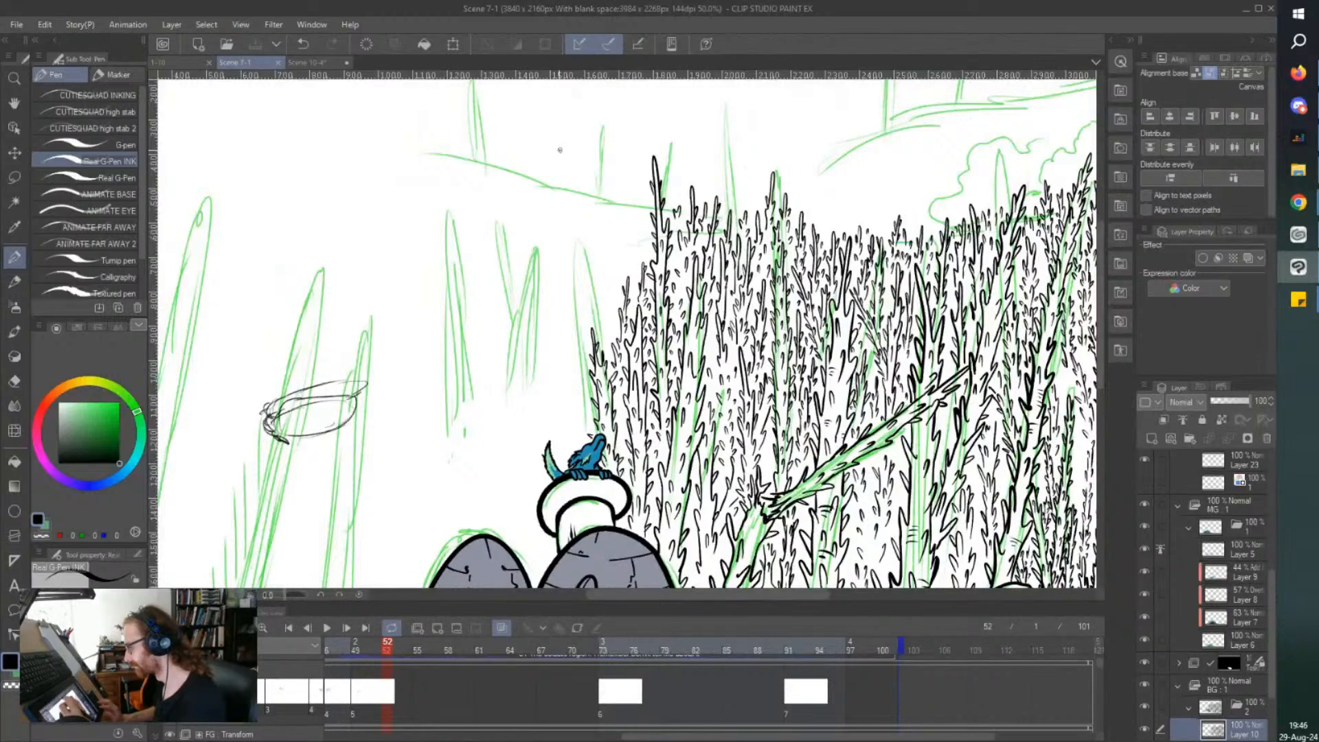
scroll(560, 150, "down", 1)
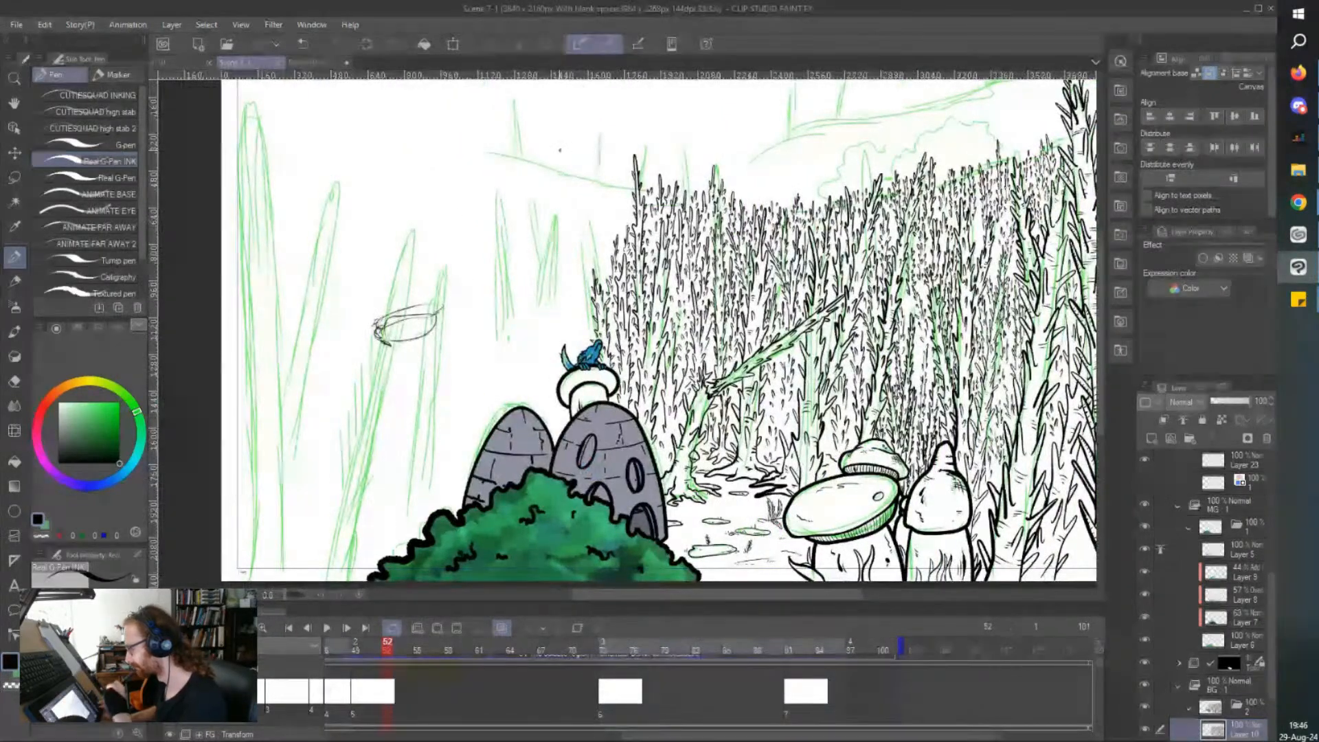
mouse_move(560, 150)
left_mouse_down()
mouse_move(580, 157)
mouse_move(567, 149)
left_mouse_up()
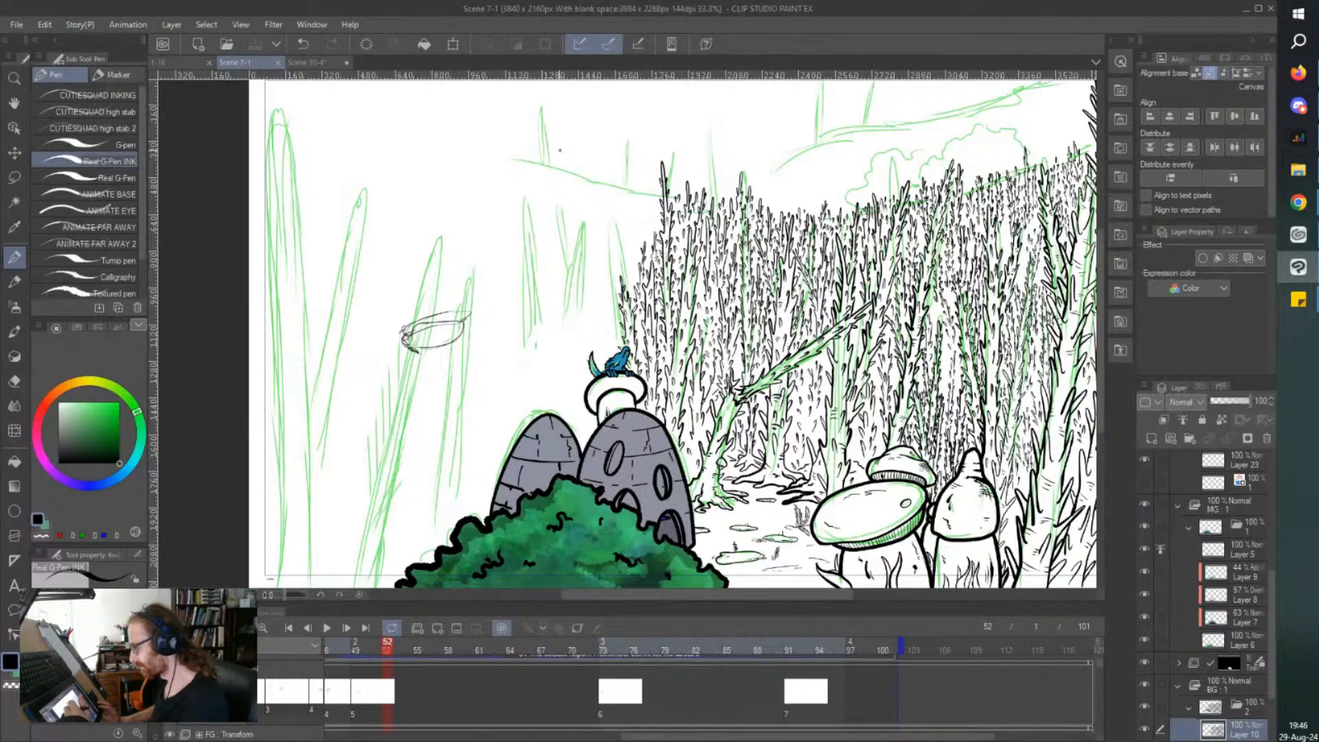
scroll(560, 150, "down", 1)
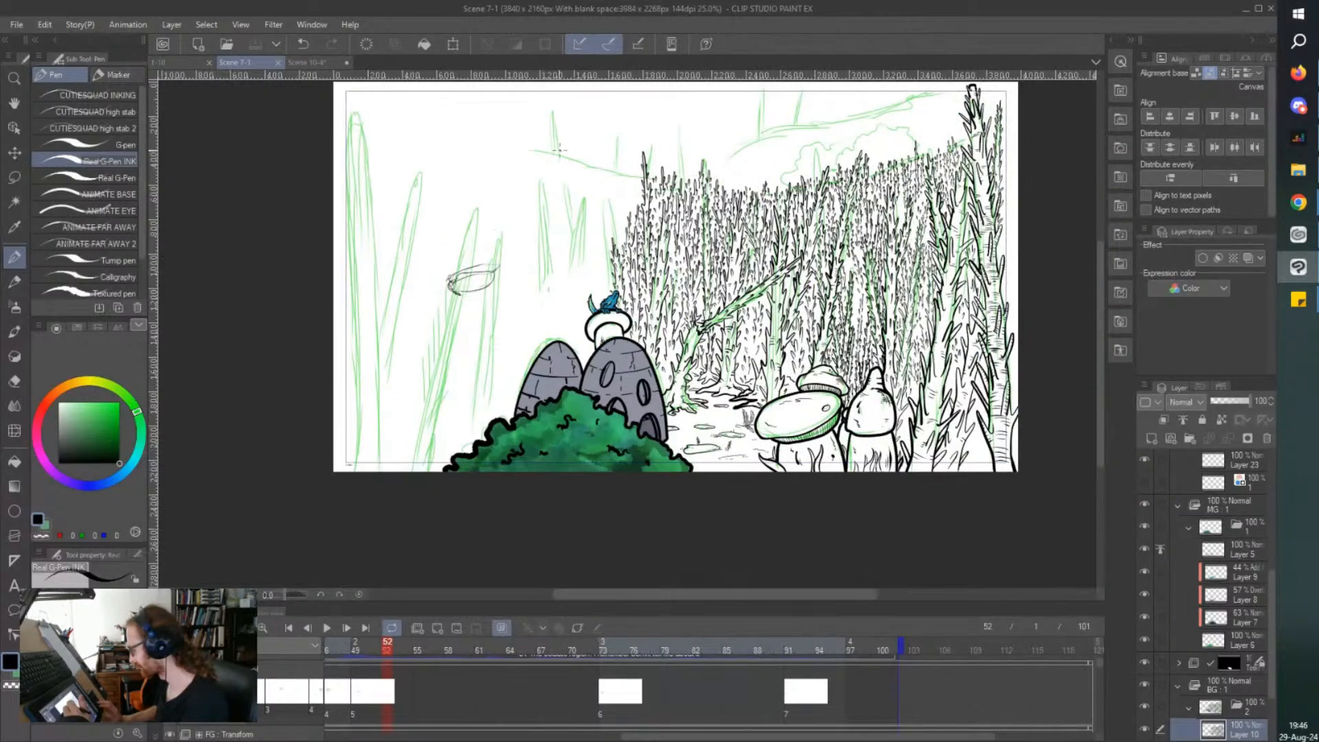
left_click(309, 62)
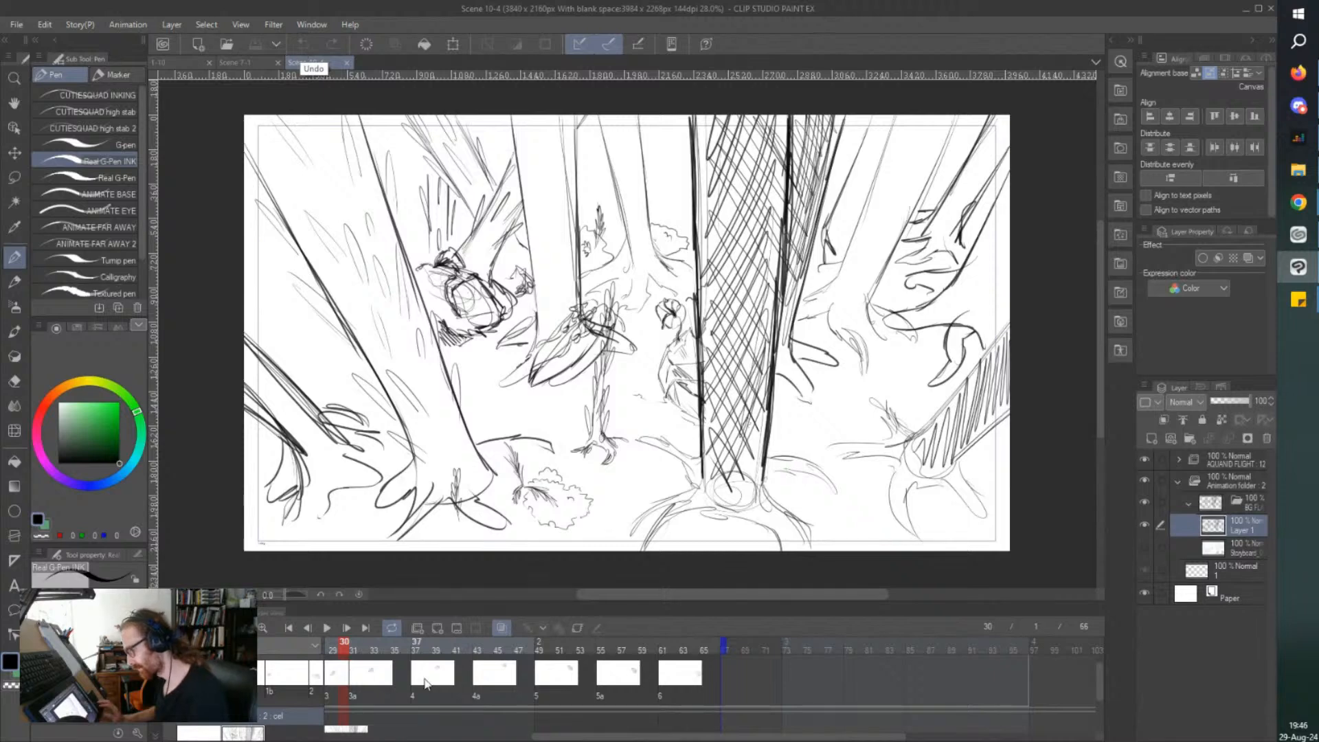
left_click_drag(542, 736, 355, 736)
left_click(424, 652)
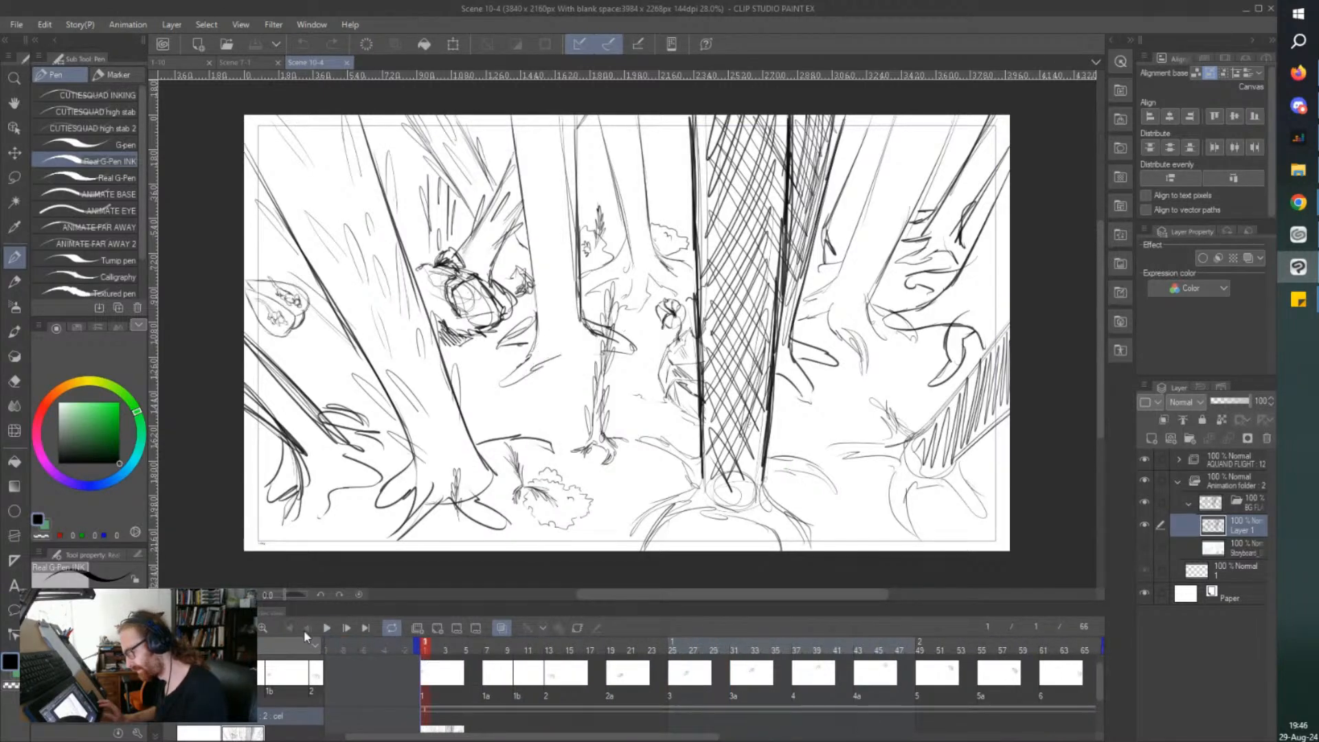
left_click(327, 628)
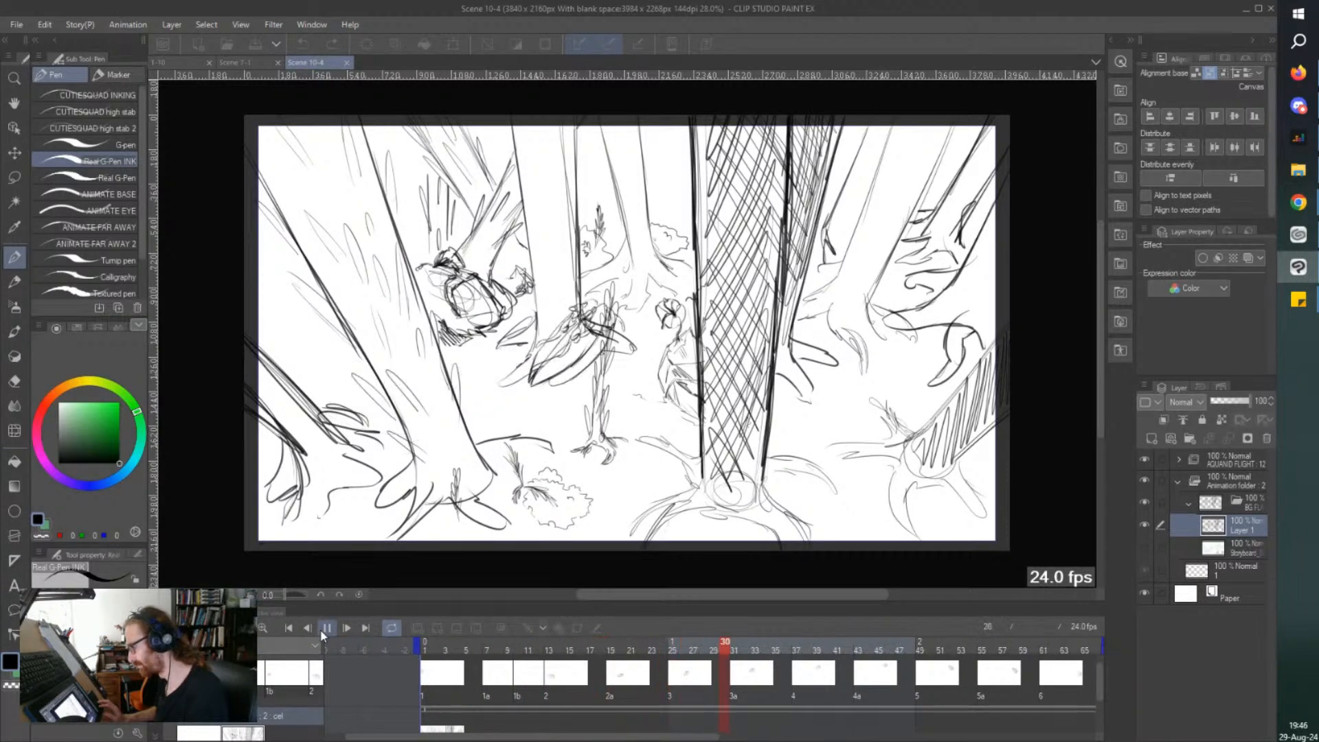
left_click(324, 629)
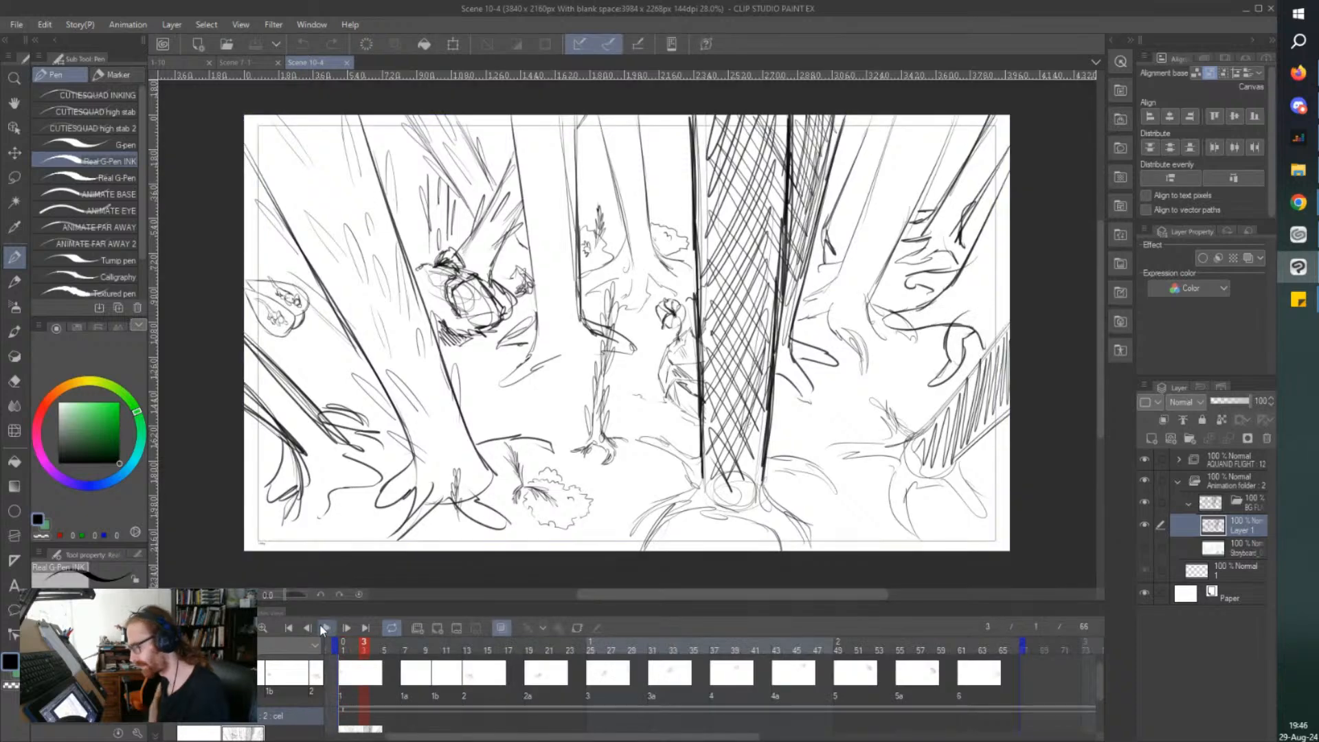
left_click(327, 625)
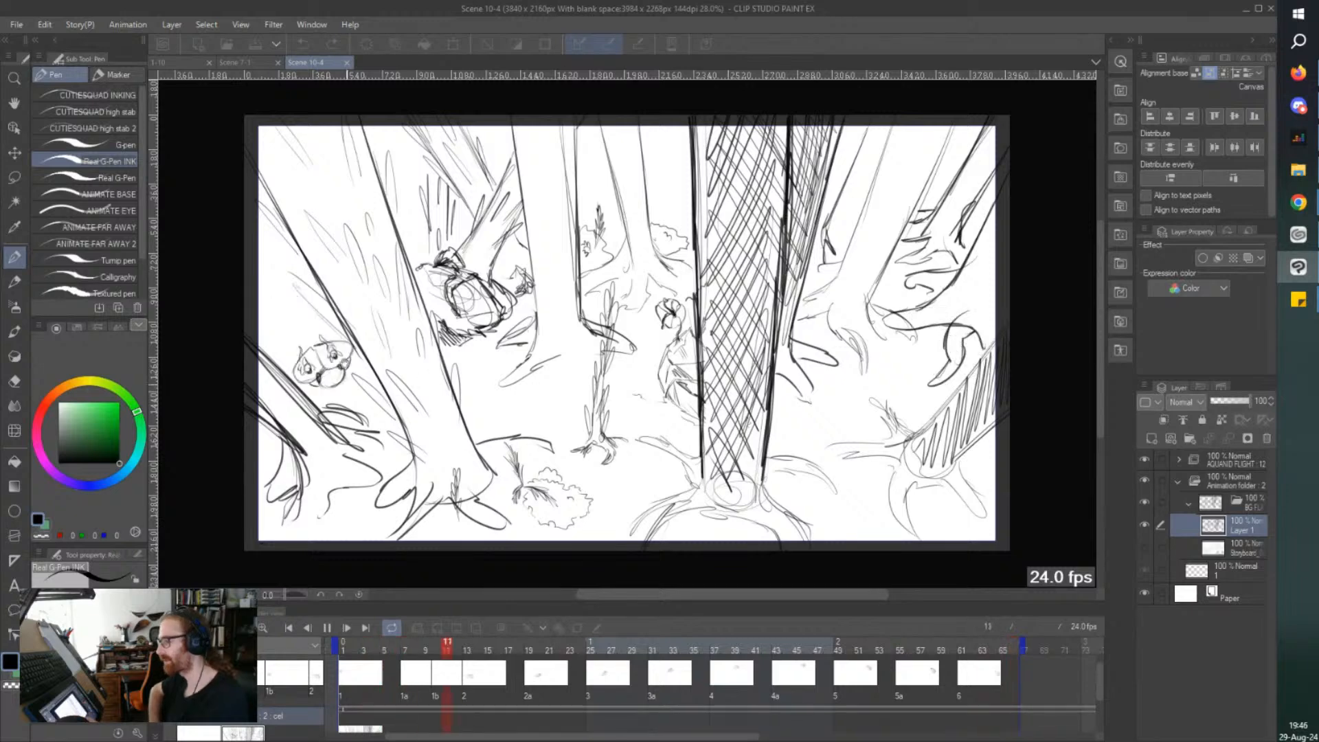
left_click(323, 626)
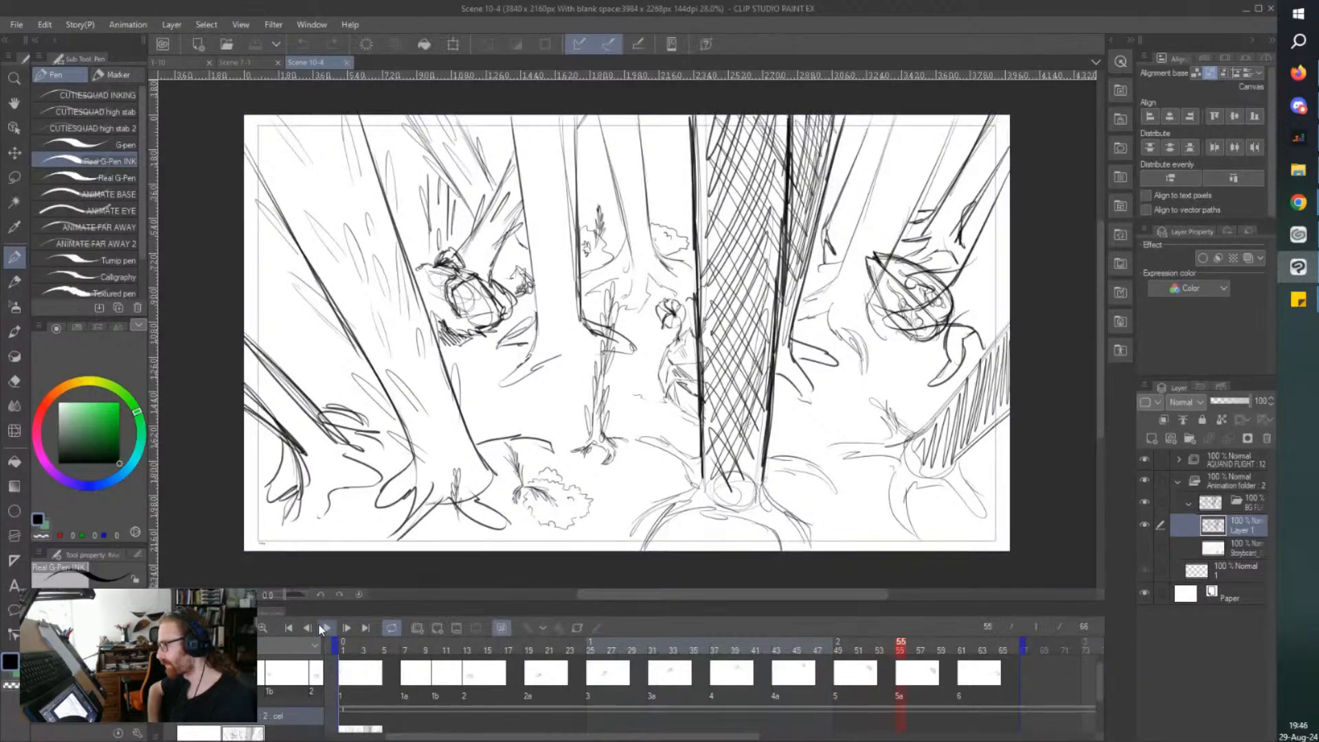
Return to the Scene 7-1 document and ink a taller thorny treetop at the forest's edge, just outside the slender tree.
left_click(241, 63)
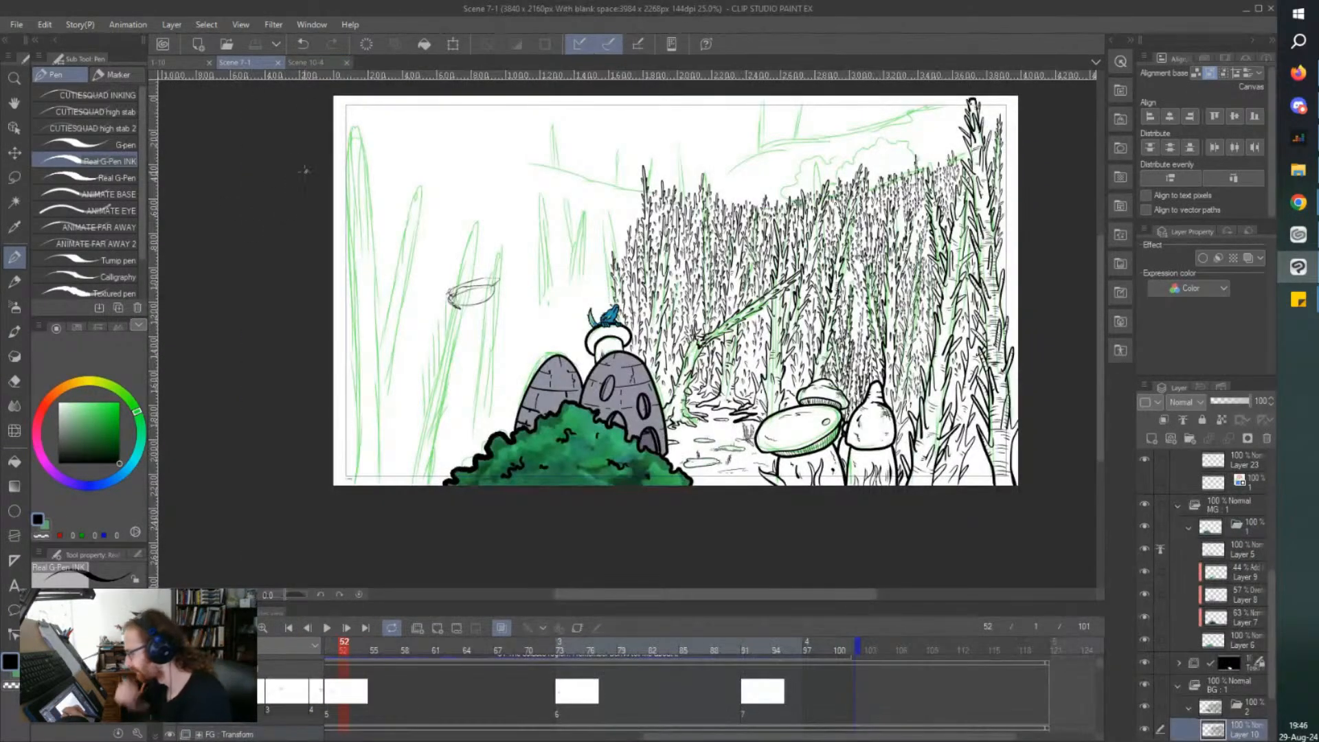
left_click_drag(376, 163, 391, 171)
scroll(591, 158, "up", 4)
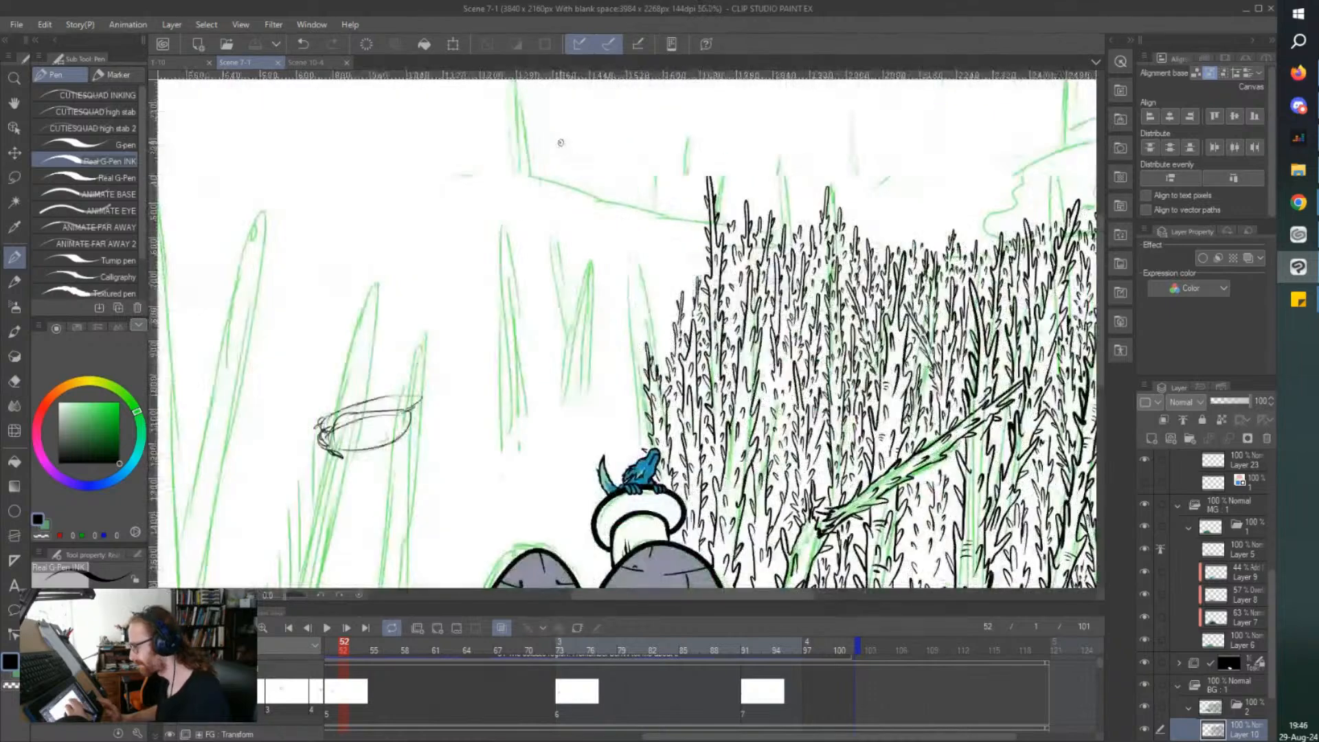
scroll(715, 315, "up", 1)
mouse_move(754, 329)
left_mouse_down()
mouse_move(765, 297)
mouse_move(754, 281)
mouse_move(754, 293)
mouse_move(755, 149)
mouse_move(744, 259)
mouse_move(731, 248)
mouse_move(739, 342)
left_mouse_up()
left_click_drag(738, 306, 736, 329)
mouse_move(755, 264)
left_mouse_down()
mouse_move(758, 182)
mouse_move(747, 222)
left_mouse_up()
mouse_move(753, 356)
left_mouse_down()
mouse_move(748, 372)
mouse_move(753, 351)
left_mouse_up()
left_click_drag(747, 299, 748, 315)
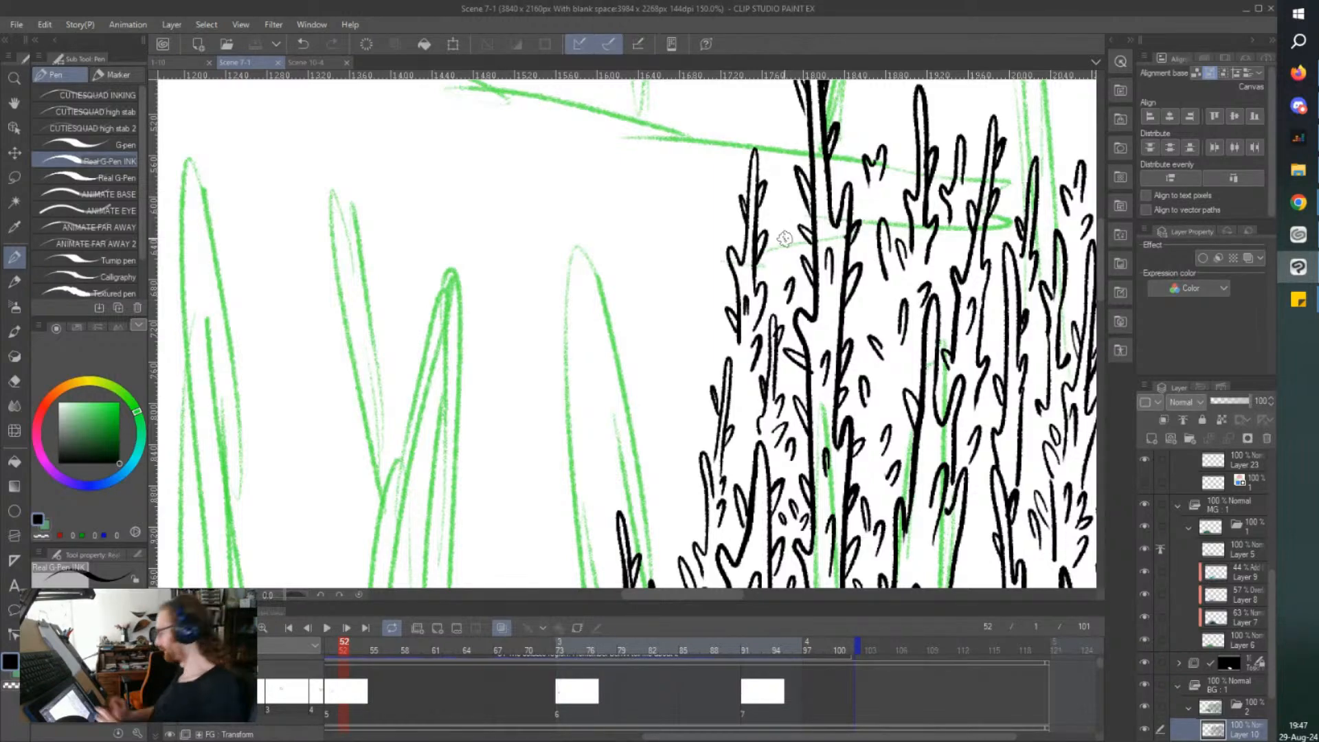
Ink another tall thorny tree at the forest's outer edge, above the creature and beside the green trunk sketch, filling it with short thorns.
scroll(785, 239, "down", 3)
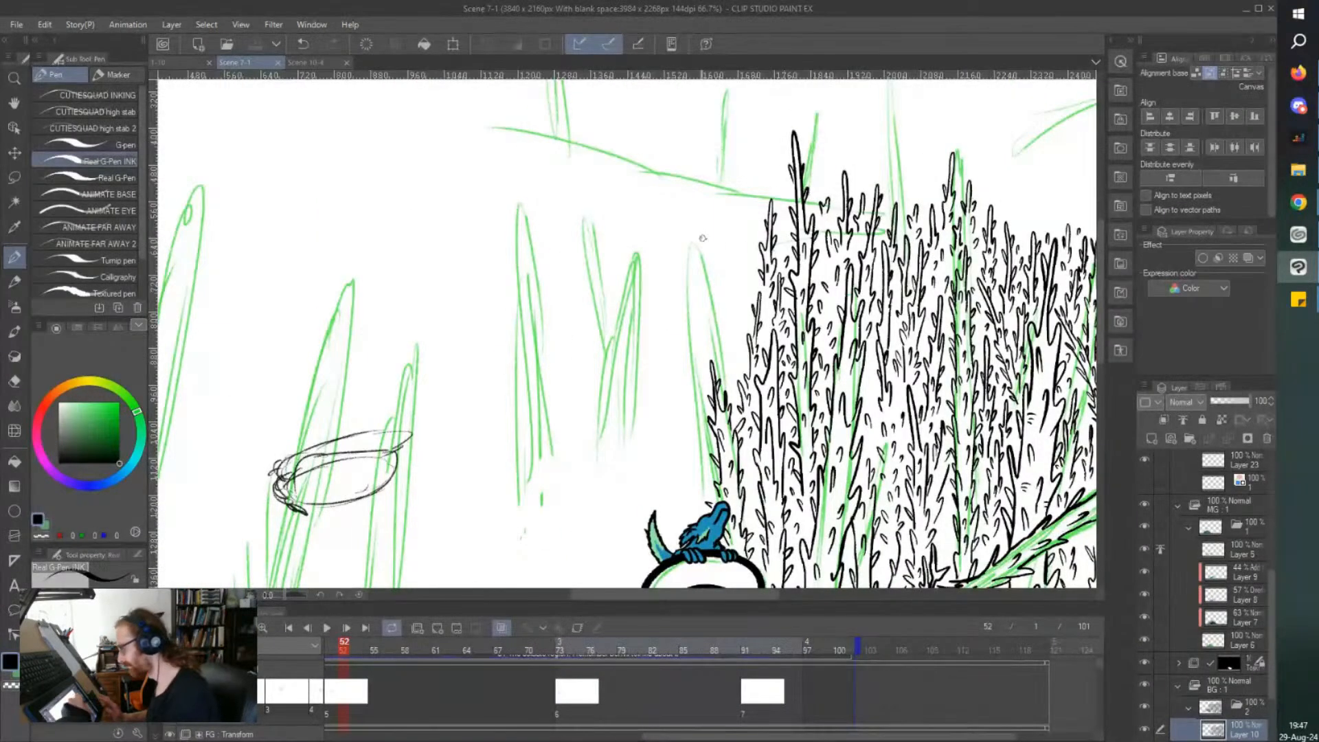
scroll(730, 317, "up", 2)
left_click_drag(725, 321, 726, 380)
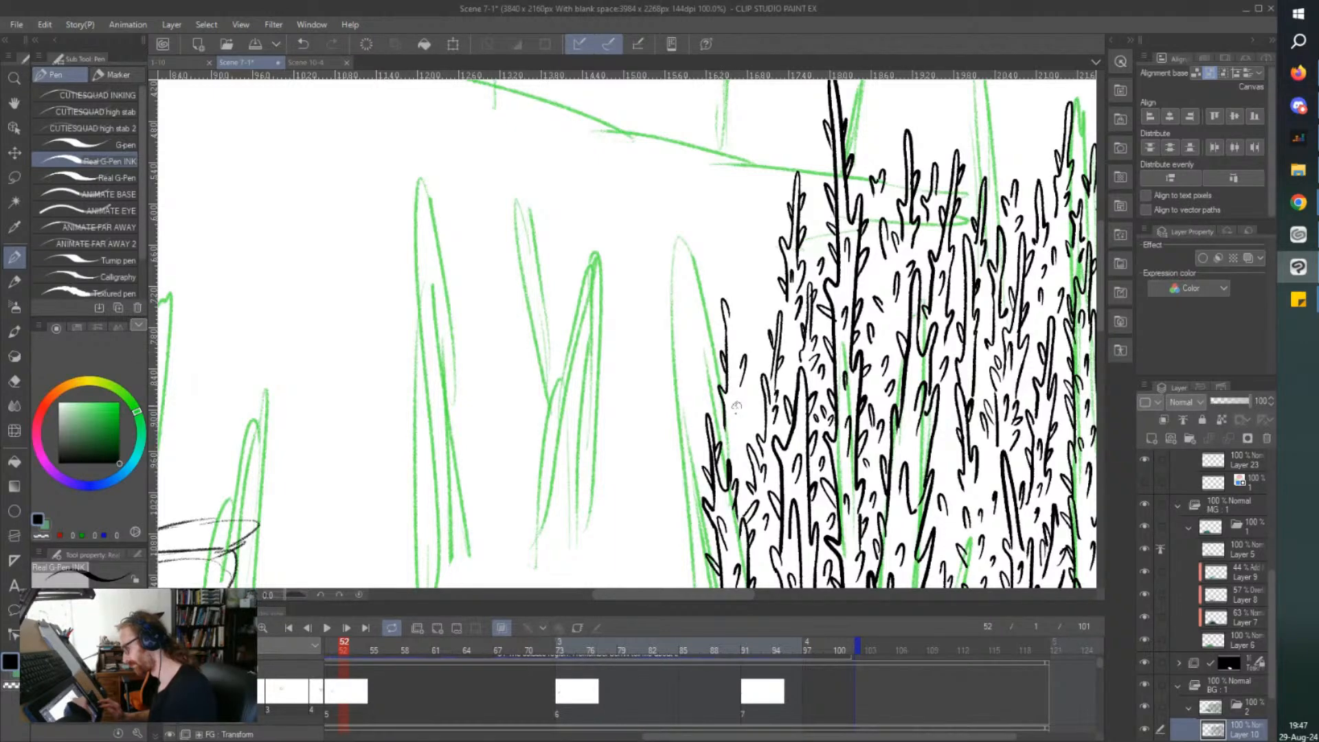
left_click_drag(741, 377, 739, 450)
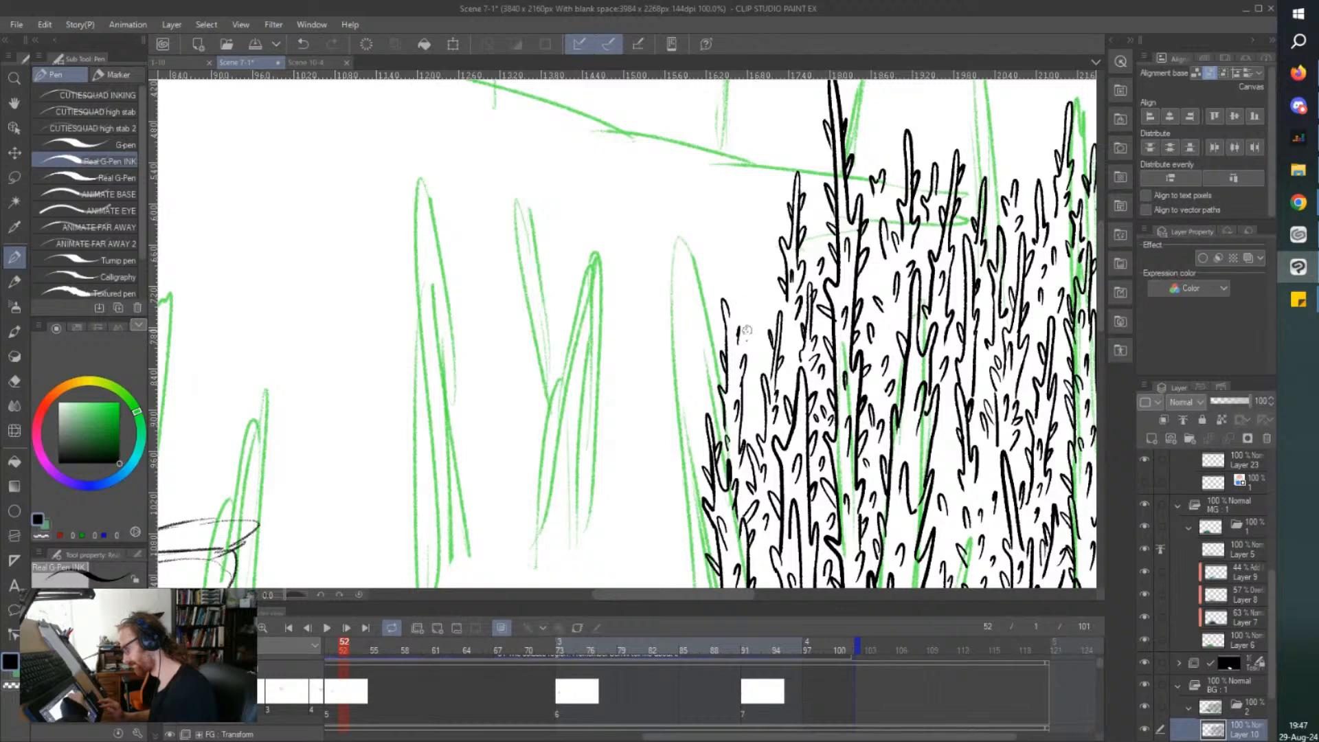
mouse_move(751, 308)
left_mouse_down()
mouse_move(748, 194)
mouse_move(741, 268)
left_mouse_up()
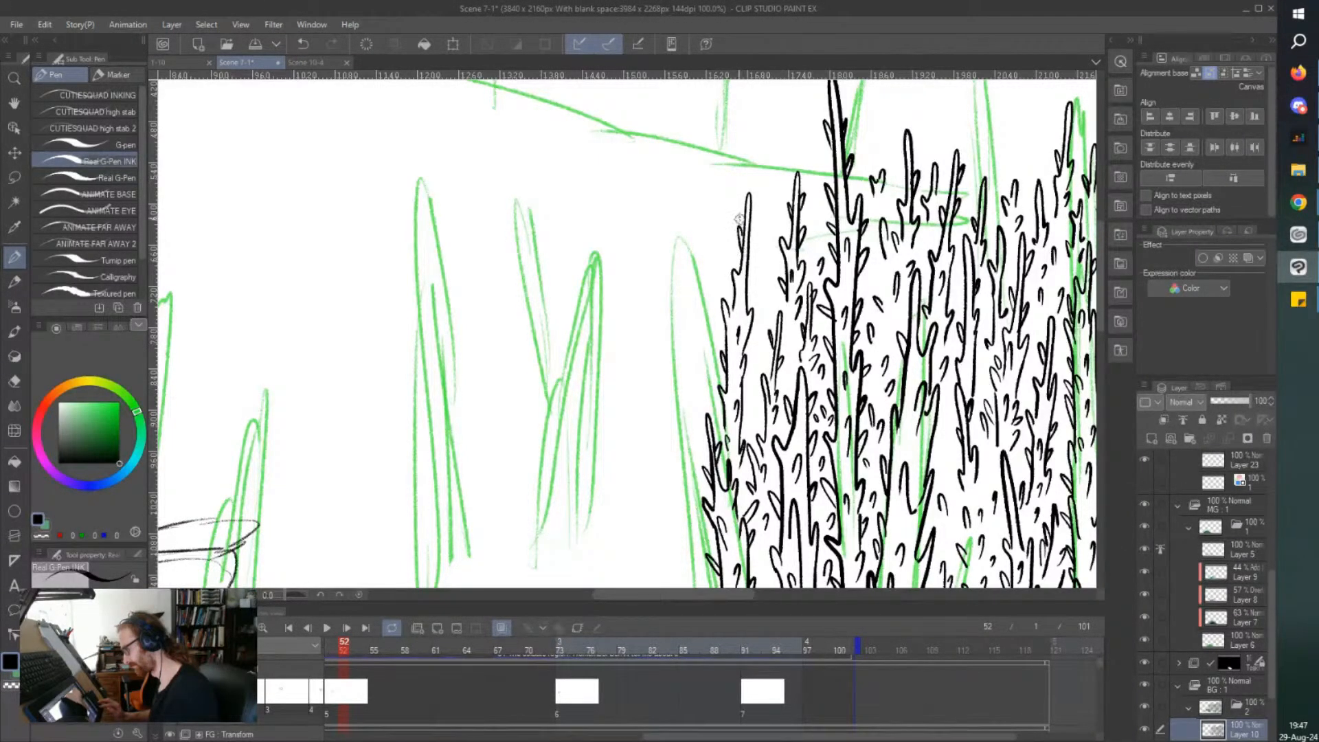
mouse_move(767, 260)
left_mouse_down()
mouse_move(763, 160)
mouse_move(756, 241)
left_mouse_up()
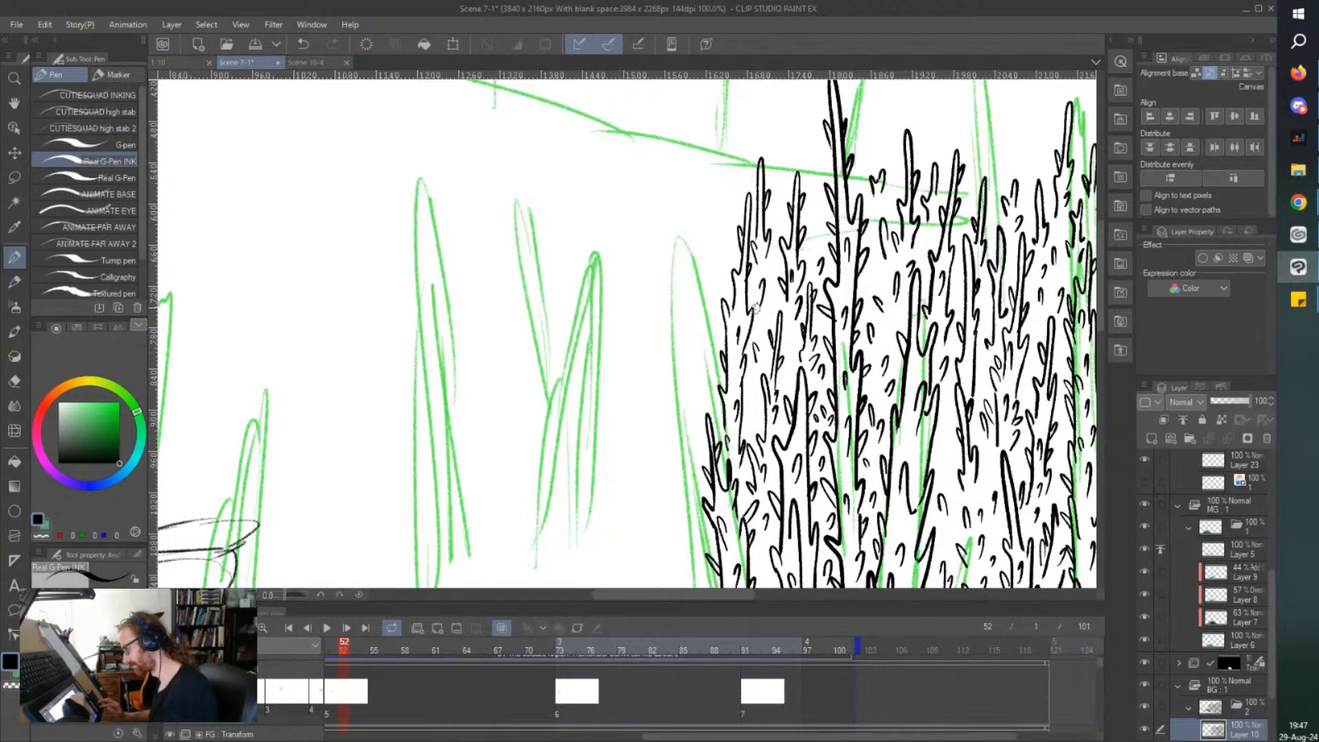
Ink another slim treetop at the forest's outer edge and add short thorns around the neighbouring treetops.
left_click_drag(812, 228, 816, 213)
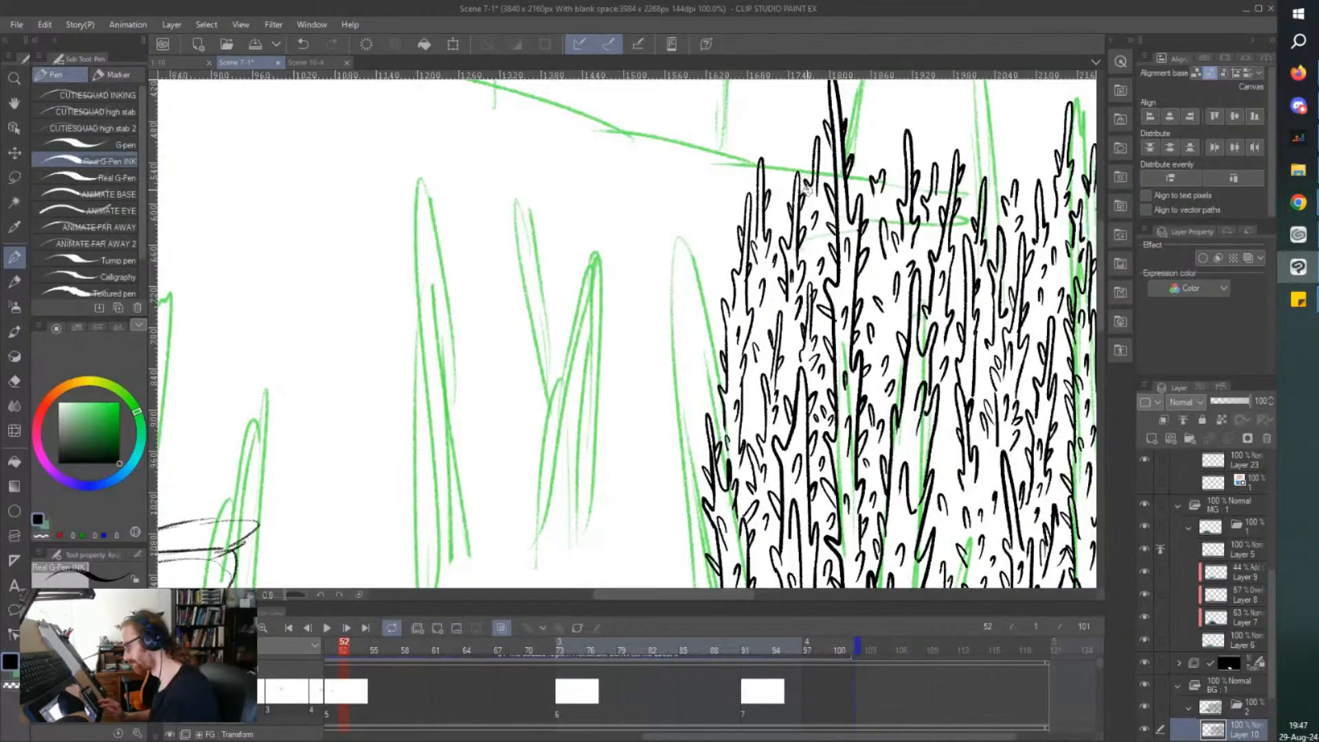
mouse_move(778, 174)
left_mouse_down()
mouse_move(774, 112)
mouse_move(769, 178)
left_mouse_up()
key("ctrl+minus")
key("ctrl+minus")
scroll(708, 236, "up", 3)
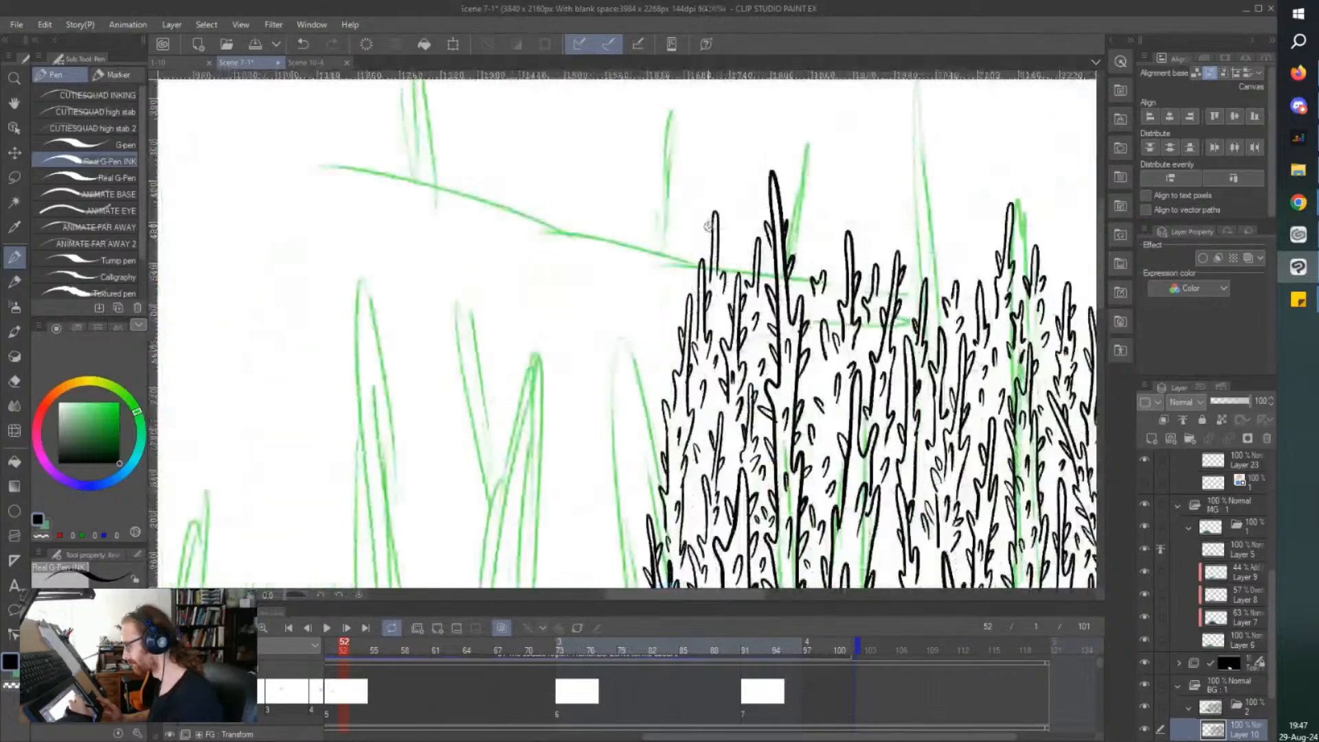
left_click_drag(718, 269, 718, 254)
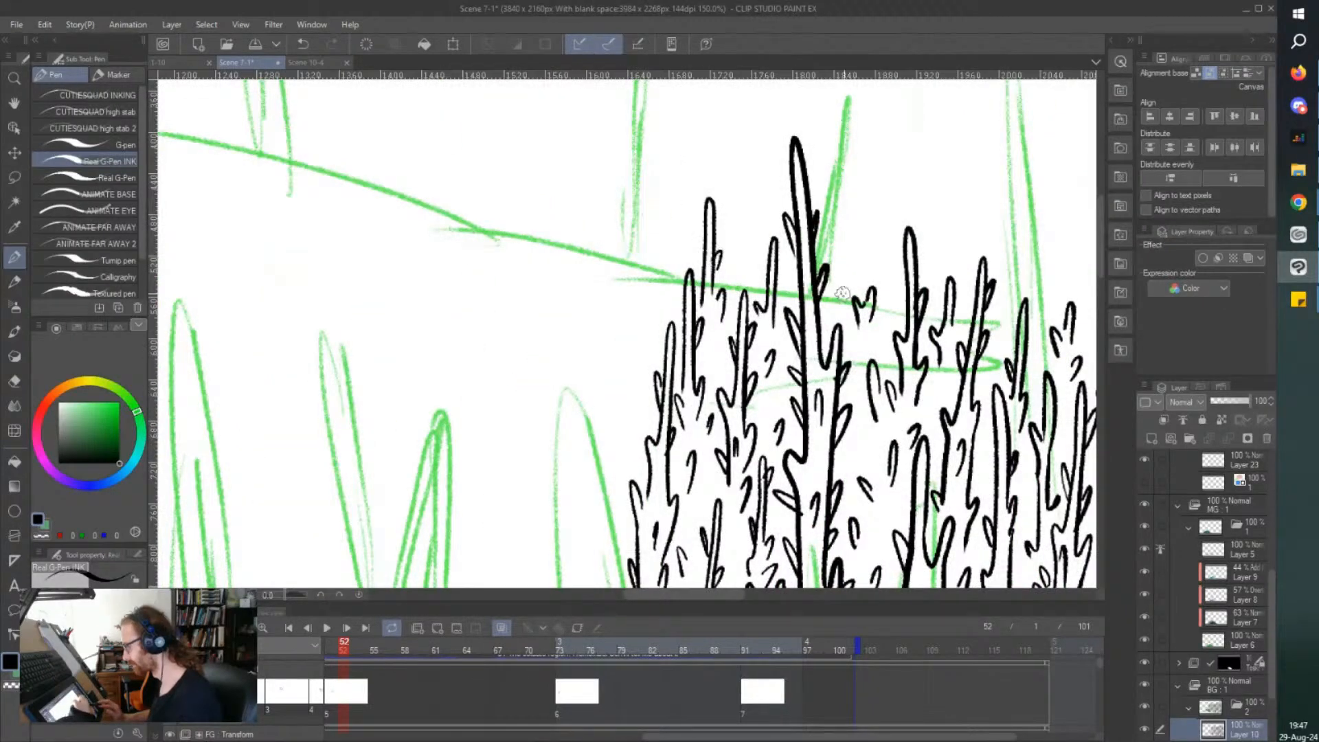
left_click_drag(839, 297, 834, 294)
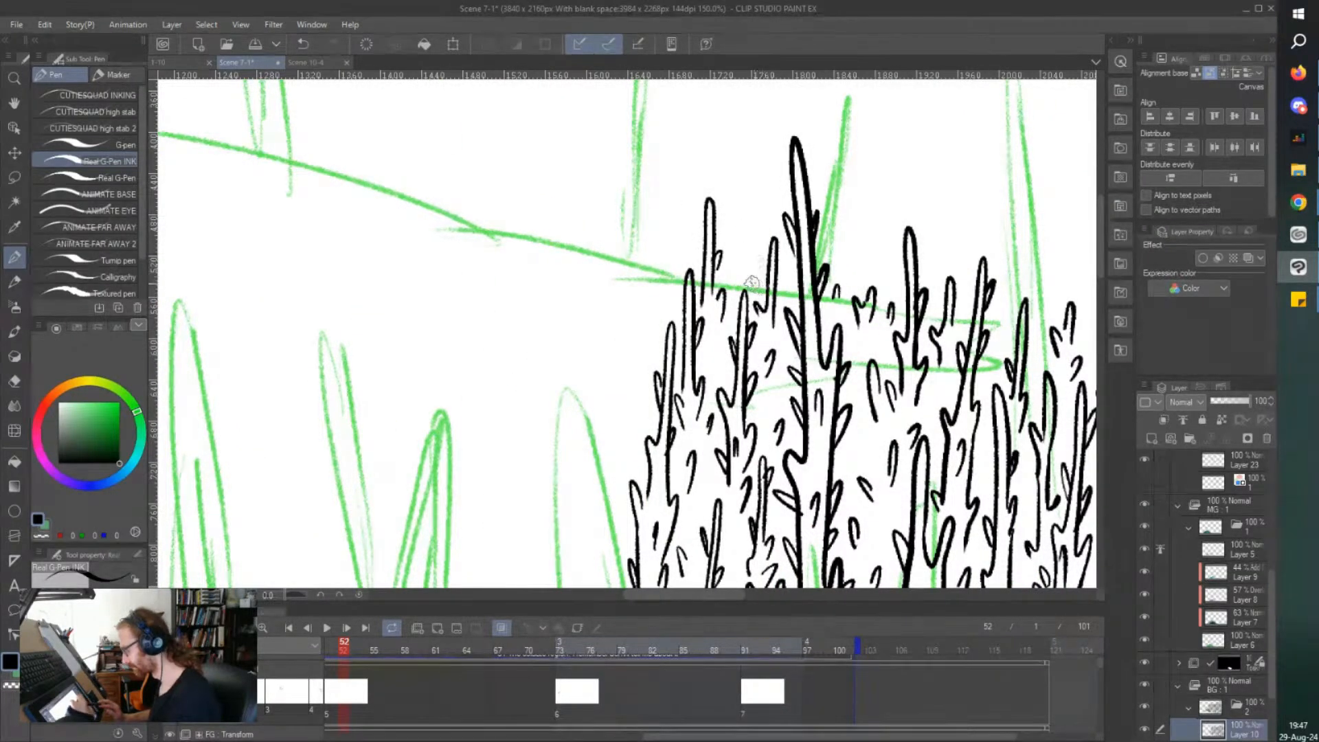
mouse_move(738, 283)
left_mouse_down()
mouse_move(723, 235)
mouse_move(749, 260)
left_mouse_up()
Begin the large foreground tree at the canvas edge beyond the huts by inking the inner side of its trunk base with upward thorns.
scroll(607, 101, "down", 3)
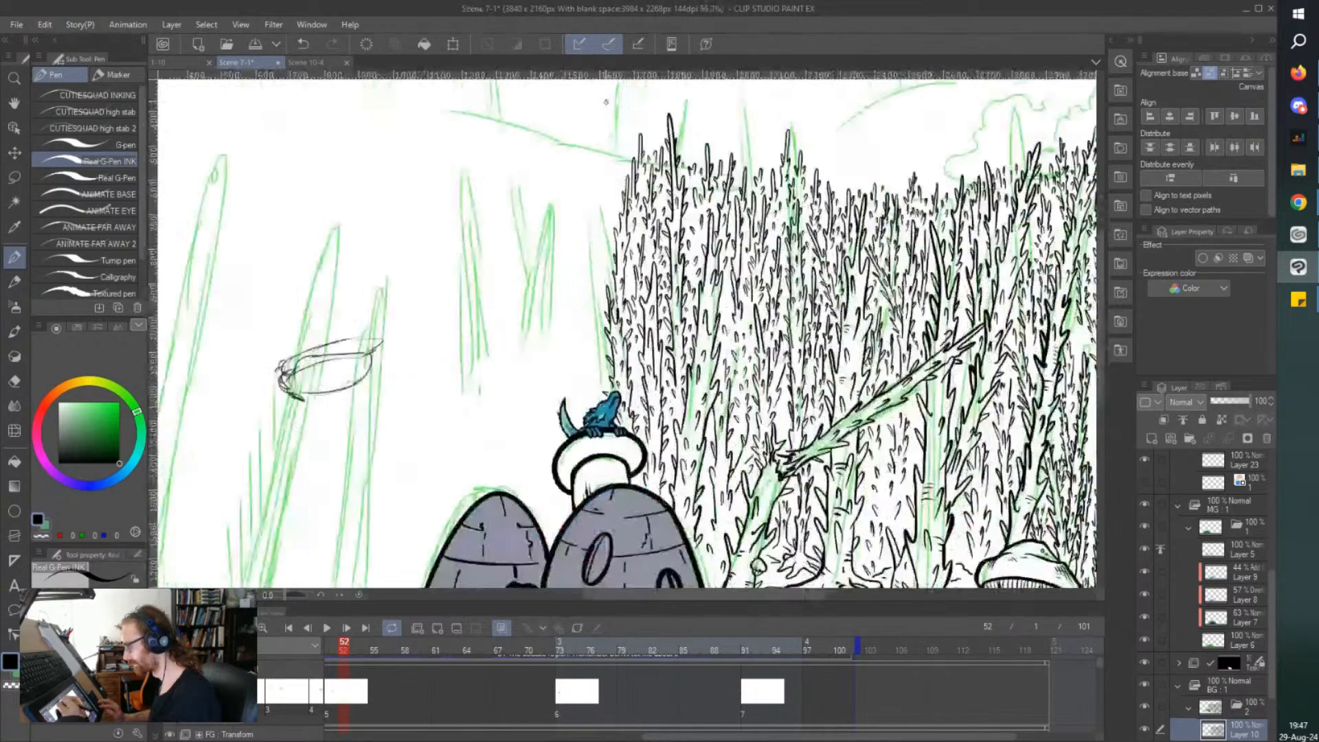
scroll(607, 101, "left", 5)
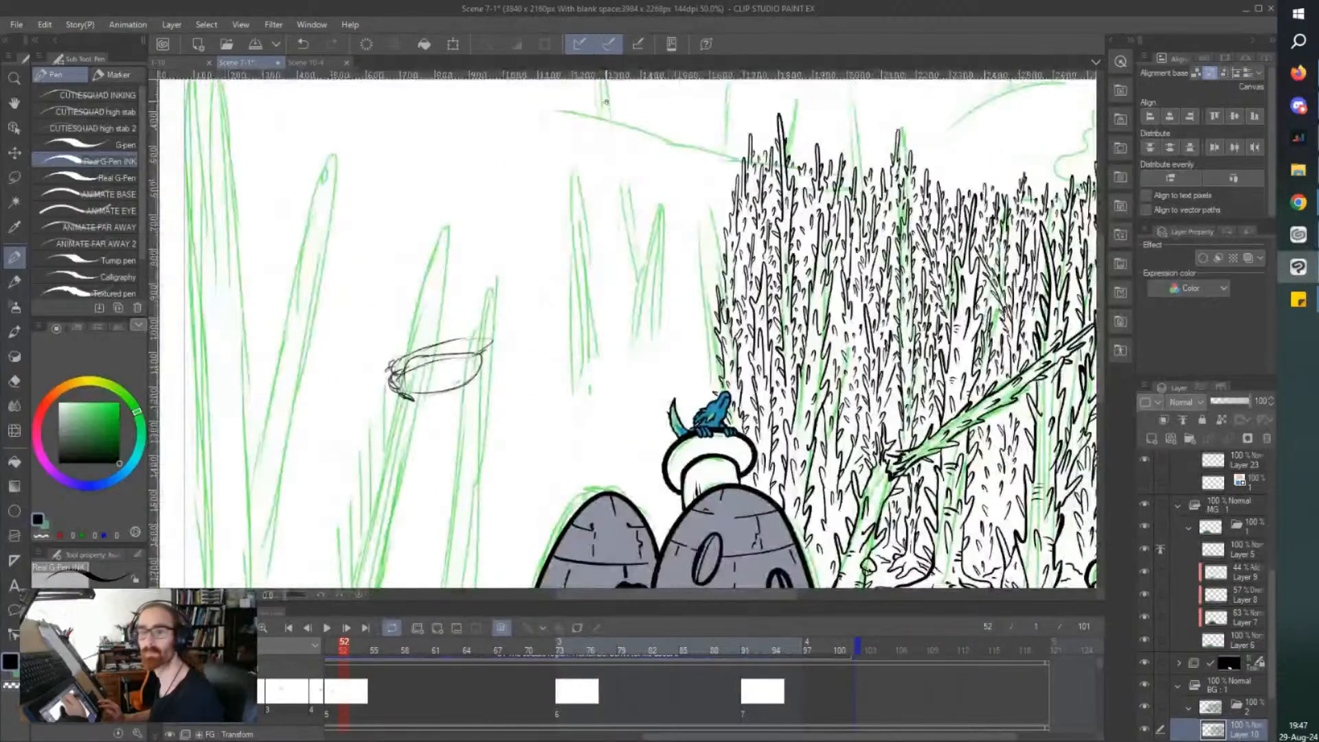
scroll(606, 102, "left", 2)
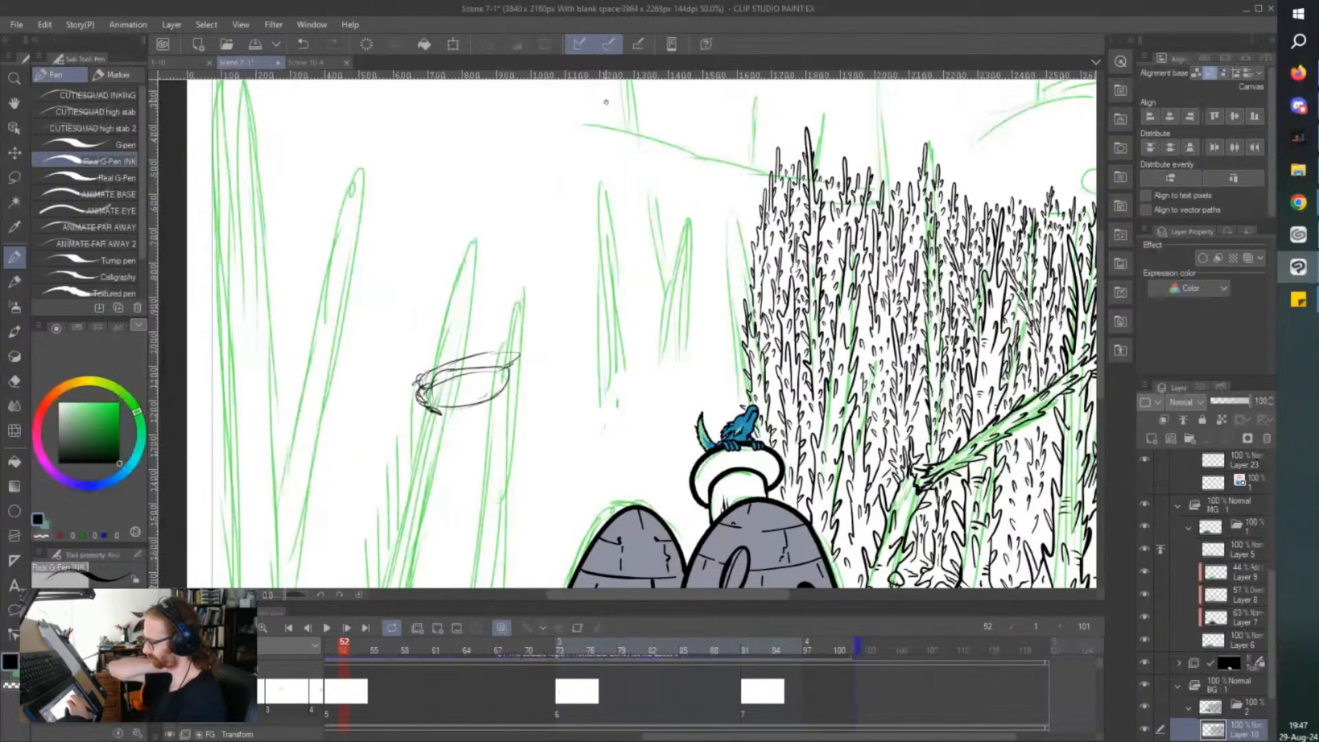
scroll(606, 101, "left", 2)
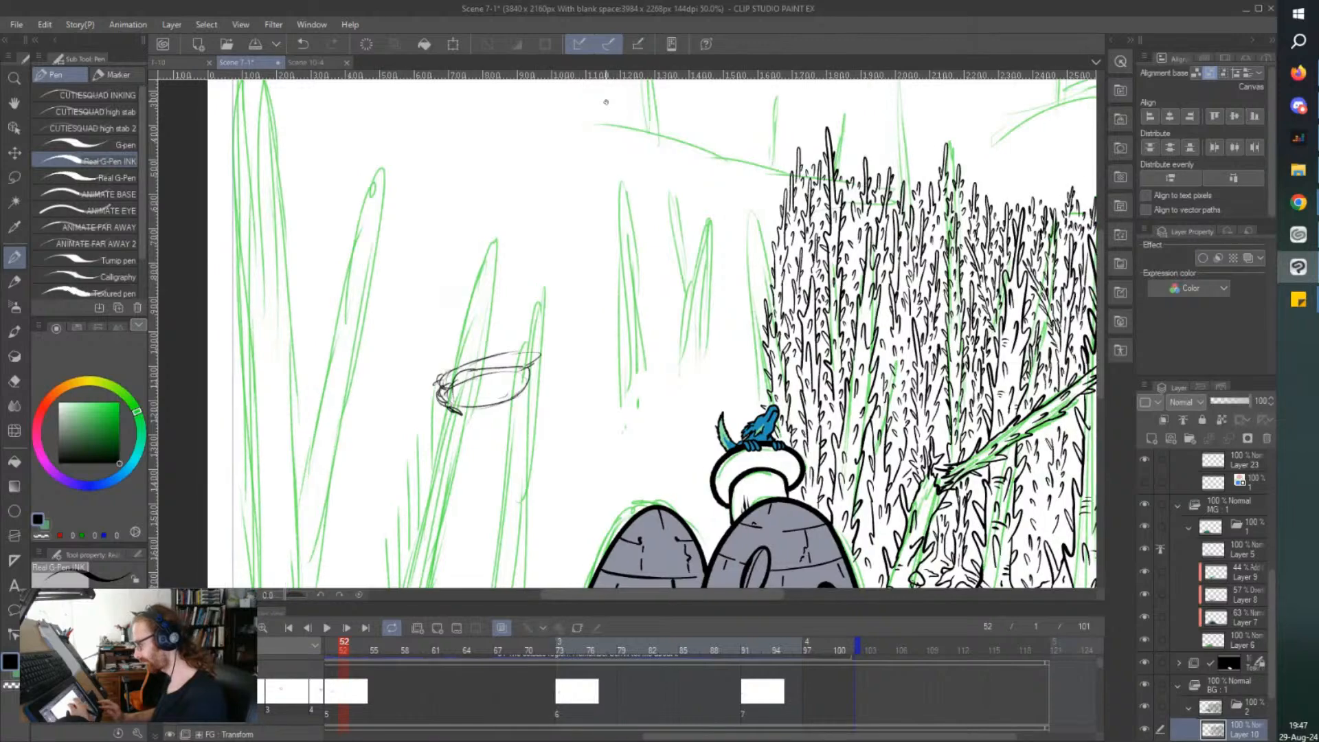
scroll(606, 102, "down", 1)
scroll(606, 102, "left", 3)
scroll(606, 102, "left", 1)
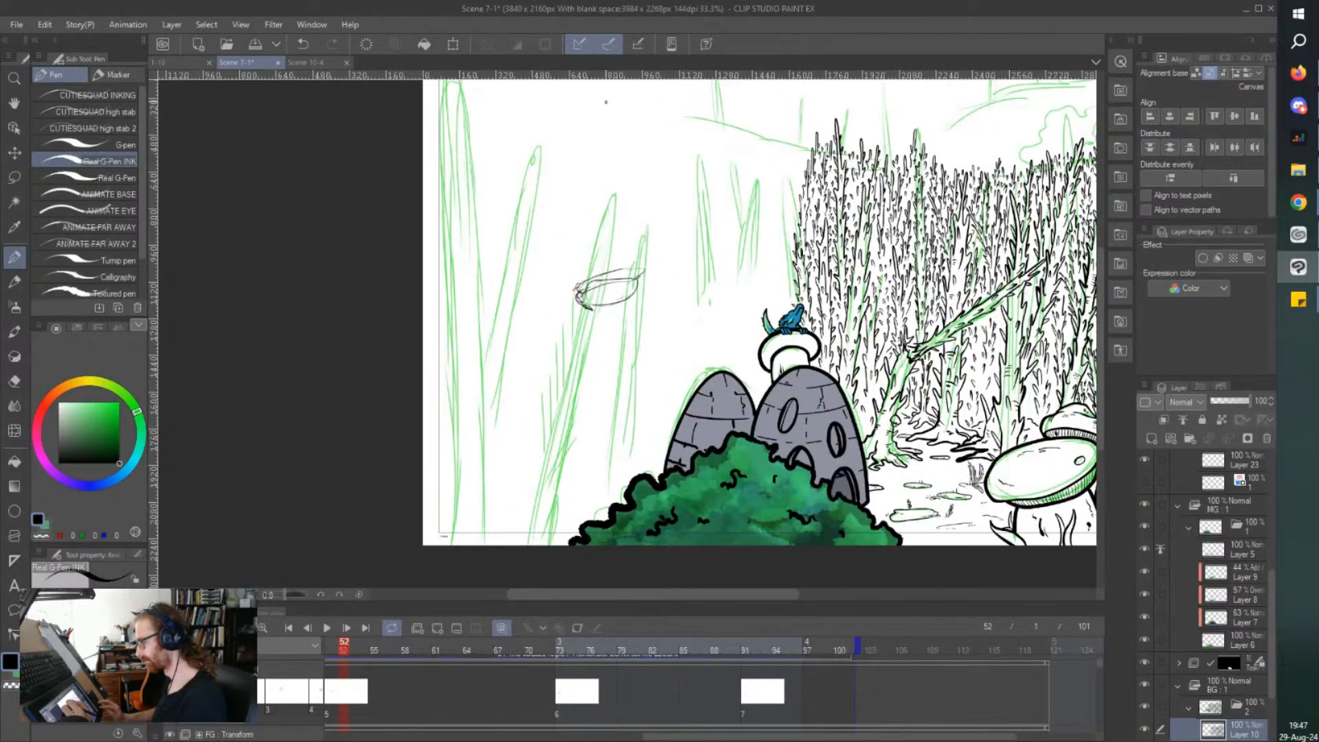
scroll(606, 101, "down", 3)
left_click_drag(607, 103, 609, 123)
scroll(545, 122, "up", 2)
left_click_drag(510, 123, 521, 143)
scroll(556, 287, "up", 1)
left_click_drag(552, 261, 566, 290)
scroll(560, 270, "down", 1)
scroll(560, 294, "down", 2)
scroll(555, 332, "up", 4)
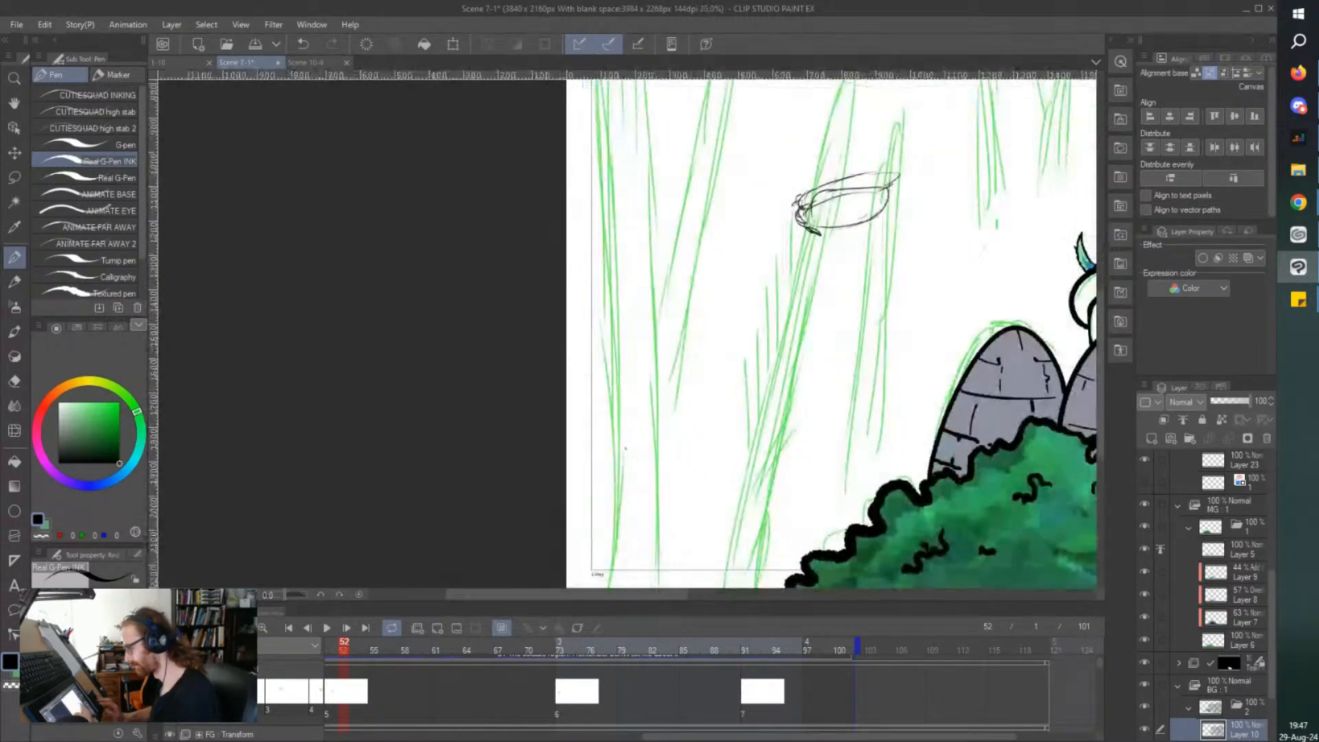
scroll(628, 487, "down", 2)
mouse_move(628, 487)
left_mouse_down()
mouse_move(650, 463)
mouse_move(668, 388)
mouse_move(645, 423)
left_mouse_up()
scroll(632, 474, "up", 4)
mouse_move(651, 468)
left_mouse_down()
mouse_move(660, 516)
mouse_move(649, 460)
left_mouse_up()
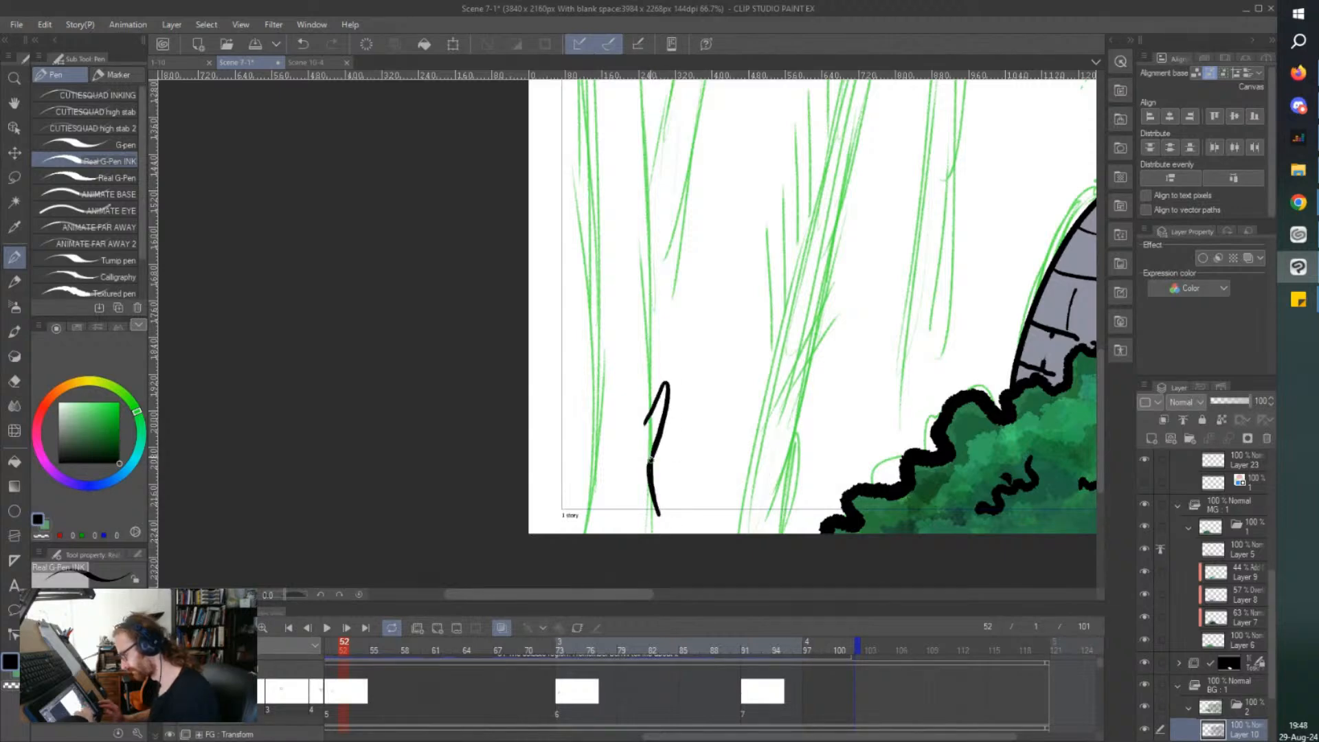
left_click_drag(660, 519, 663, 533)
left_click_drag(652, 483, 664, 487)
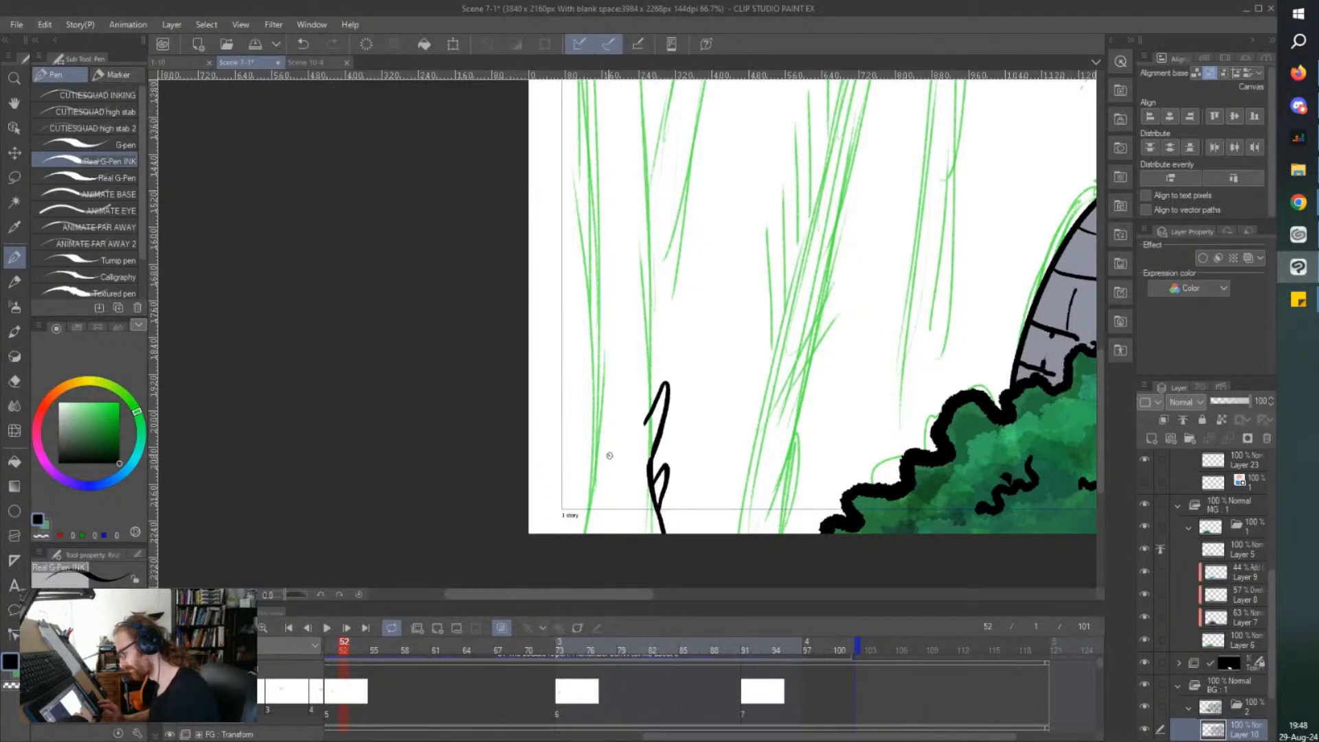
Ink the outer side of the foreground trunk's base with long upward thorns and add single thorns between the two sides.
mouse_move(595, 455)
left_mouse_down()
mouse_move(611, 506)
mouse_move(580, 492)
mouse_move(578, 526)
mouse_move(547, 323)
mouse_move(577, 390)
mouse_move(580, 326)
left_mouse_up()
mouse_move(578, 385)
left_mouse_down()
mouse_move(548, 134)
mouse_move(577, 204)
left_mouse_up()
left_click_drag(552, 260, 573, 318)
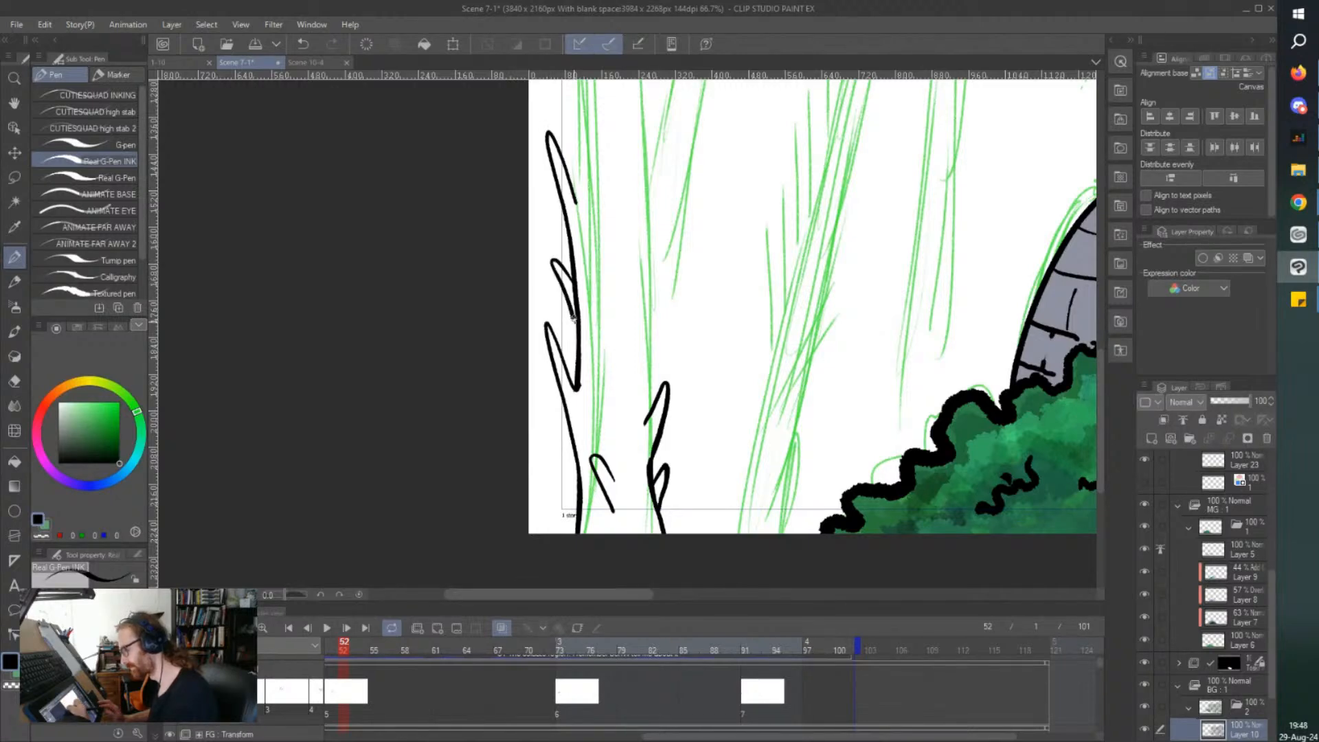
mouse_move(570, 432)
left_mouse_down()
mouse_move(538, 414)
mouse_move(571, 452)
left_mouse_up()
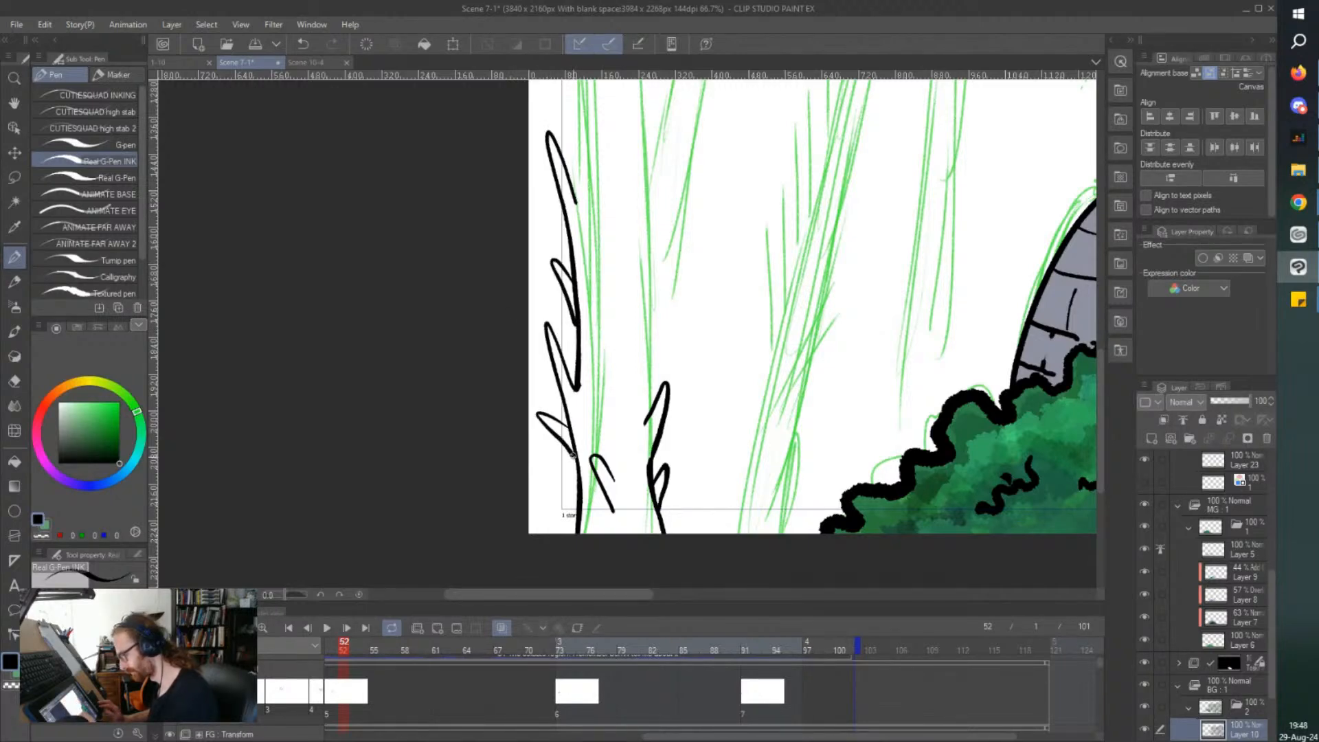
mouse_move(574, 499)
left_mouse_down()
mouse_move(558, 493)
mouse_move(578, 520)
mouse_move(576, 502)
left_mouse_up()
left_click_drag(627, 400, 625, 333)
scroll(614, 303, "up", 3)
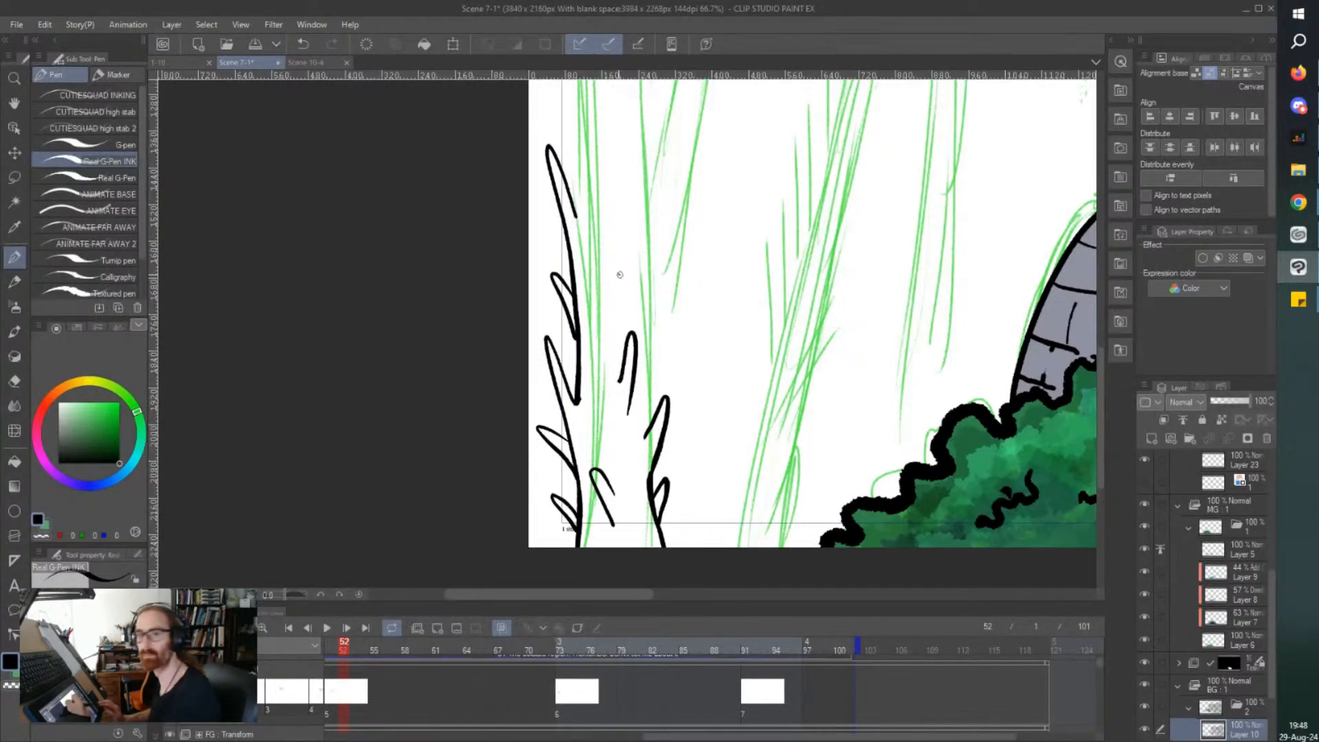
Continue both sides of the foreground trunk upward with overlapping thorns and place a long thorn inside it.
mouse_move(651, 454)
left_mouse_down()
mouse_move(648, 411)
mouse_move(648, 445)
left_mouse_up()
mouse_move(647, 400)
left_mouse_down()
mouse_move(667, 306)
mouse_move(644, 337)
mouse_move(666, 302)
mouse_move(644, 400)
left_mouse_up()
left_click_drag(665, 302, 642, 342)
scroll(643, 310, "up", 3)
mouse_move(607, 298)
left_mouse_down()
mouse_move(584, 236)
mouse_move(596, 356)
left_mouse_up()
mouse_move(576, 255)
left_mouse_down()
mouse_move(565, 88)
mouse_move(587, 175)
left_mouse_up()
mouse_move(573, 157)
left_mouse_down()
mouse_move(548, 128)
mouse_move(578, 210)
left_mouse_up()
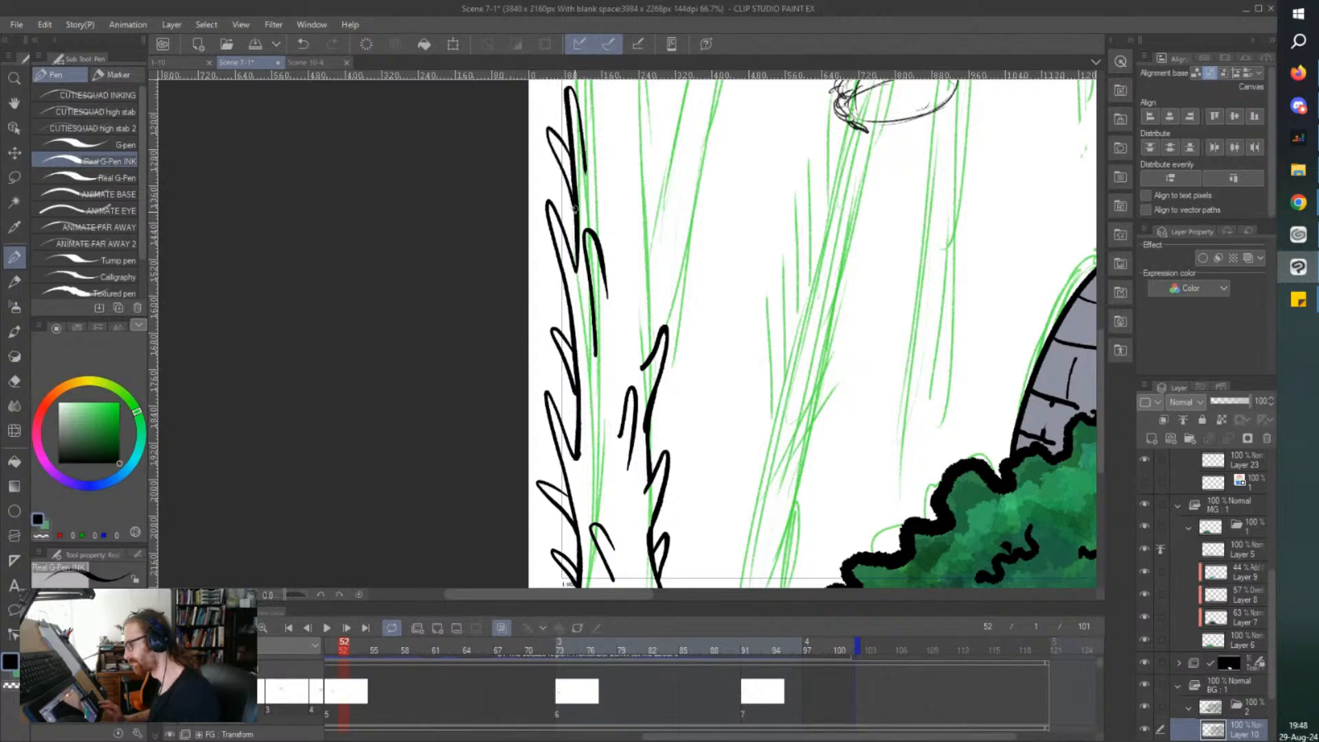
Extend the foreground trunk's inner side upward with tall thorns and ink outer thorns running off the canvas edge.
scroll(651, 331, "up", 2)
mouse_move(651, 369)
left_mouse_down()
mouse_move(650, 139)
mouse_move(634, 237)
left_mouse_up()
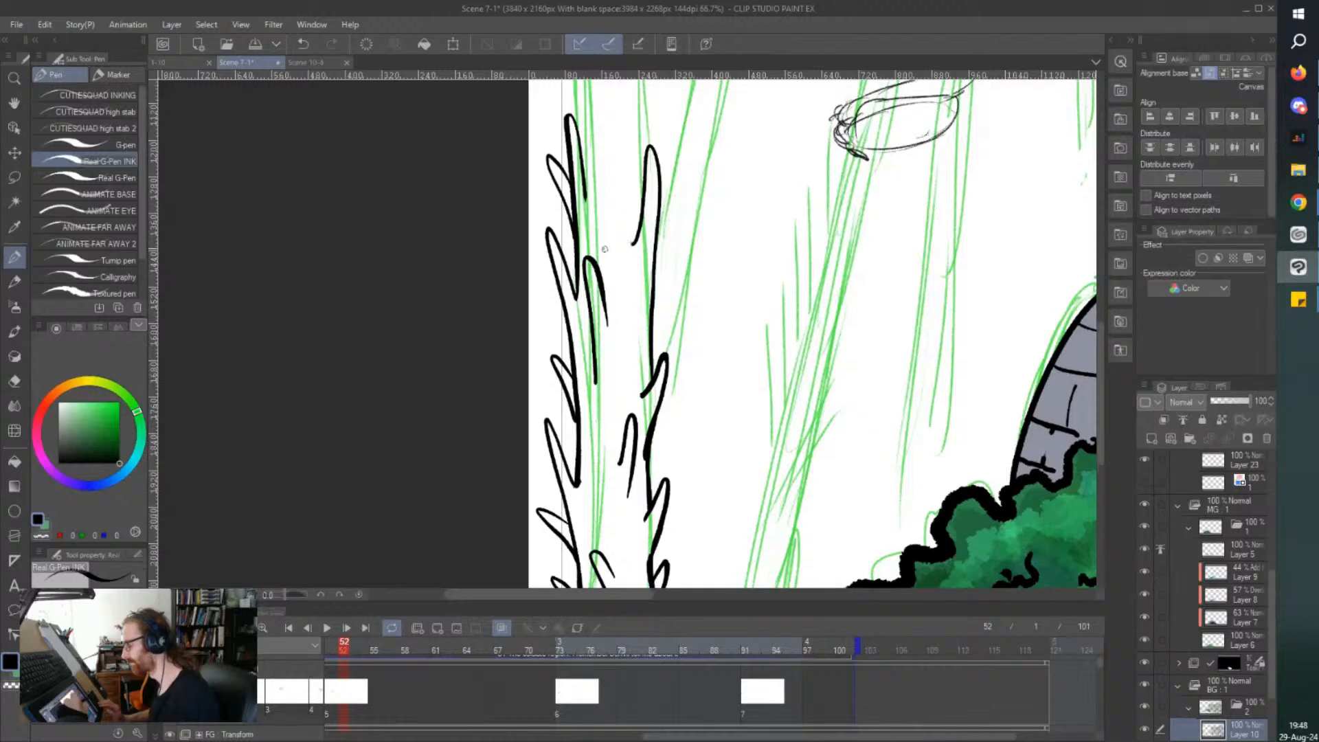
scroll(634, 236, "up", 6)
mouse_move(642, 384)
left_mouse_down()
mouse_move(642, 118)
mouse_move(618, 251)
left_mouse_up()
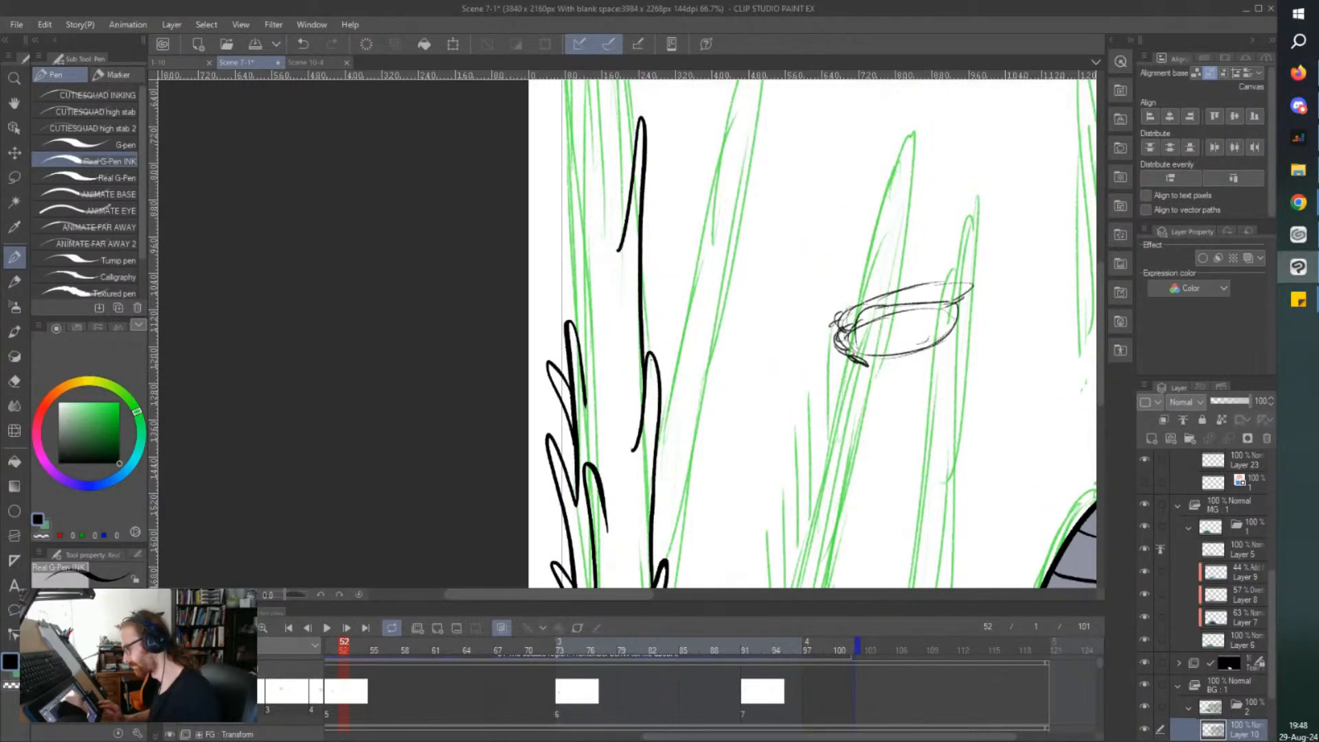
mouse_move(653, 521)
left_mouse_down()
mouse_move(686, 430)
mouse_move(671, 429)
mouse_move(656, 459)
left_mouse_up()
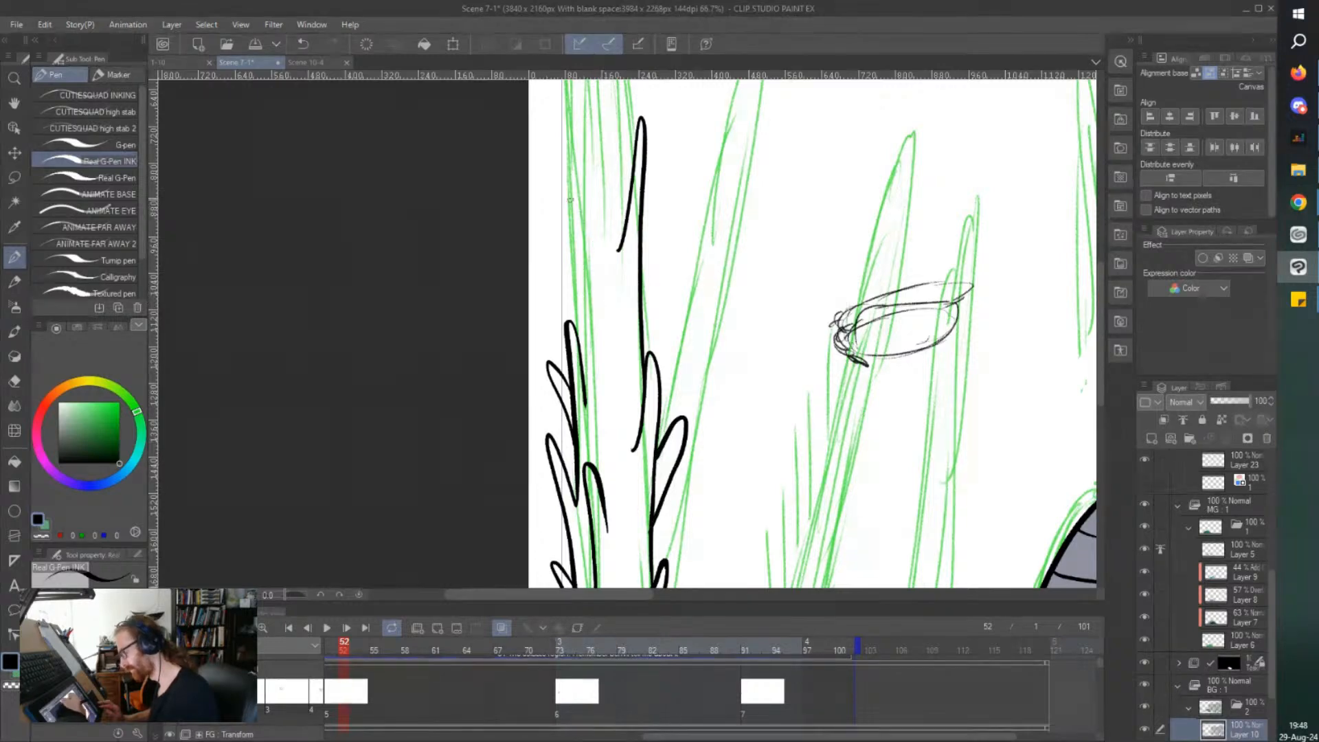
mouse_move(577, 224)
left_mouse_down()
mouse_move(522, 157)
mouse_move(571, 303)
mouse_move(548, 263)
mouse_move(530, 261)
mouse_move(565, 310)
mouse_move(641, 247)
left_mouse_up()
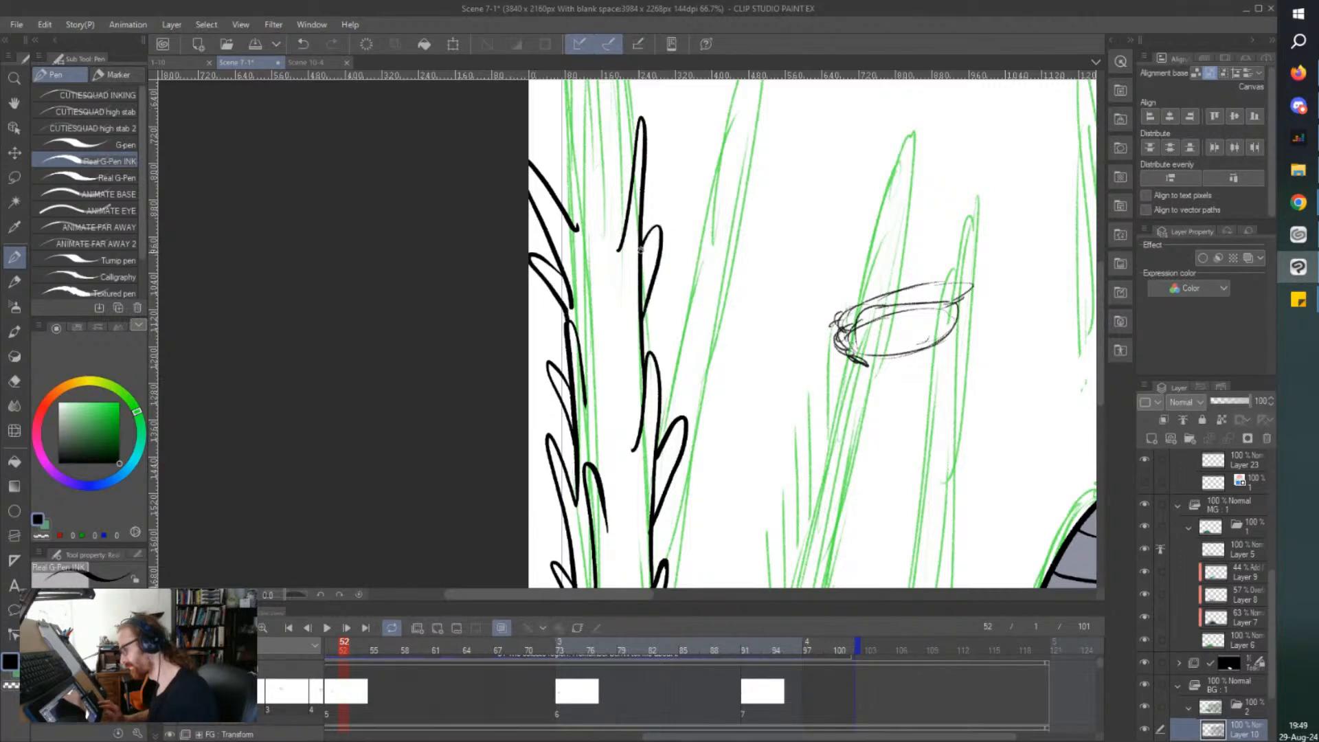
mouse_move(616, 356)
left_mouse_down()
mouse_move(621, 297)
mouse_move(609, 287)
mouse_move(606, 316)
mouse_move(628, 323)
mouse_move(626, 141)
mouse_move(601, 278)
left_mouse_up()
Add short side thorns between the tall ones along the upper inner side of the foreground trunk.
scroll(579, 198, "up", 5)
scroll(573, 255, "down", 3)
scroll(574, 217, "up", 1)
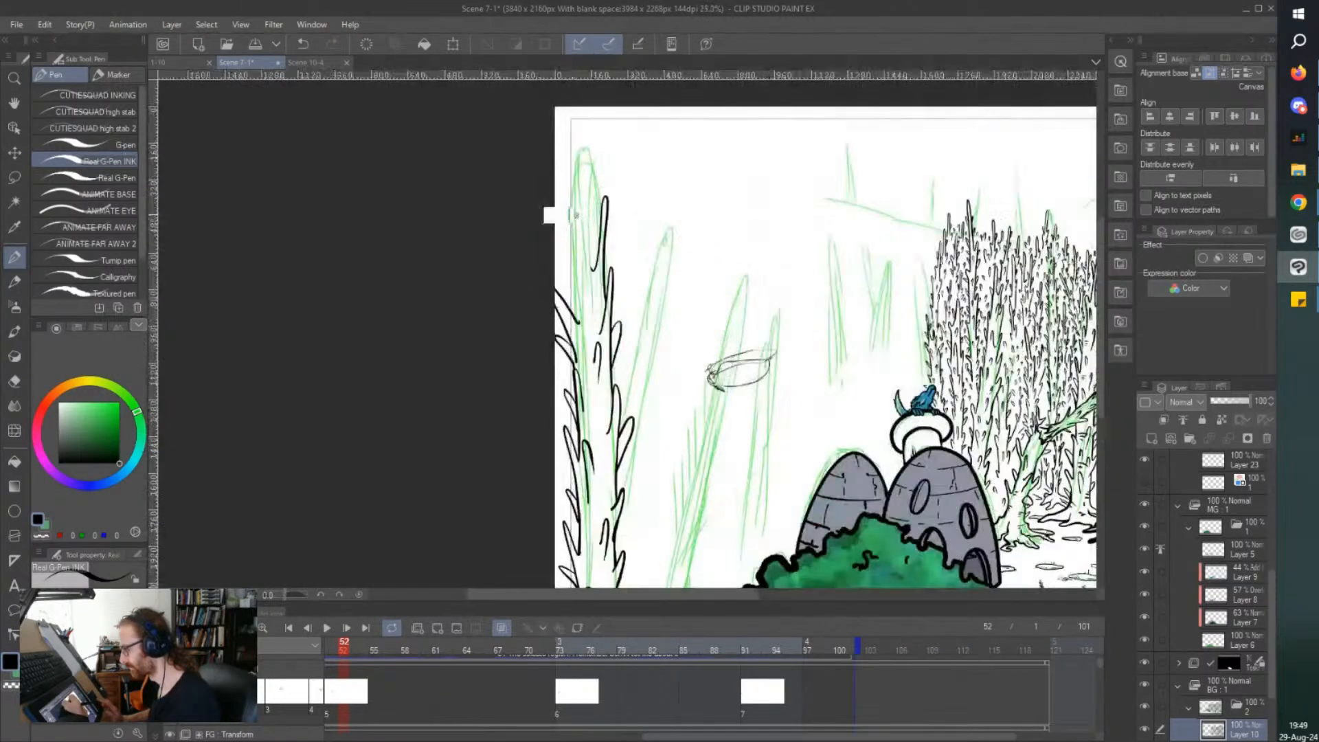
scroll(574, 217, "up", 3)
scroll(622, 275, "down", 4)
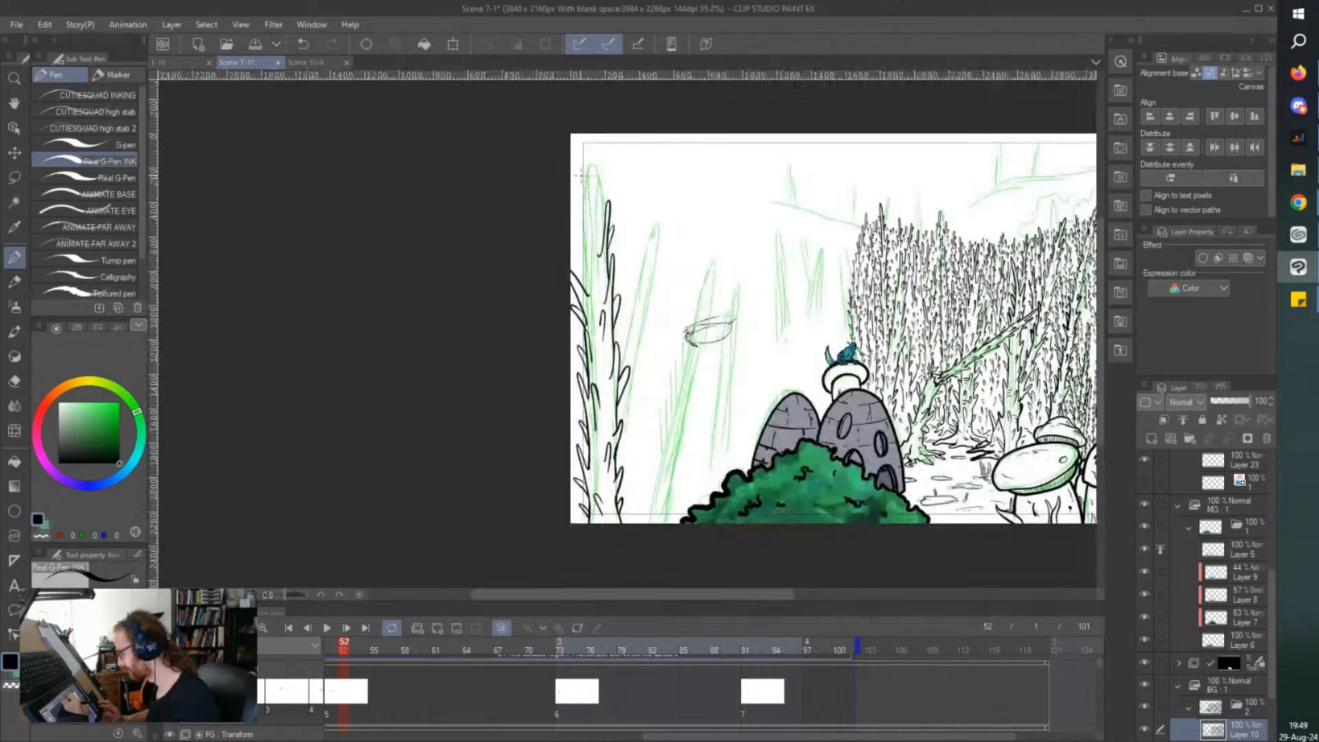
scroll(897, 254, "up", 3)
scroll(855, 220, "down", 3)
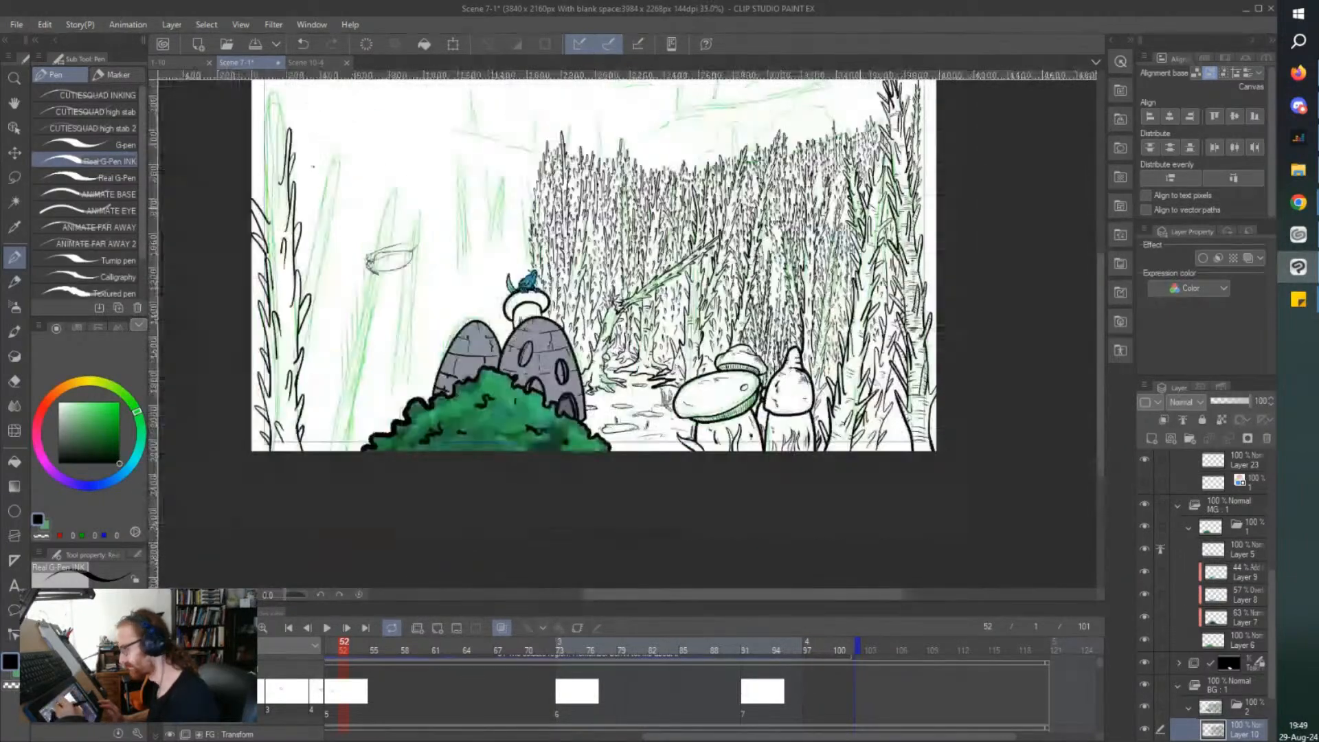
scroll(278, 161, "up", 3)
scroll(278, 162, "up", 3)
mouse_move(399, 324)
left_mouse_down()
mouse_move(410, 294)
mouse_move(397, 306)
left_mouse_up()
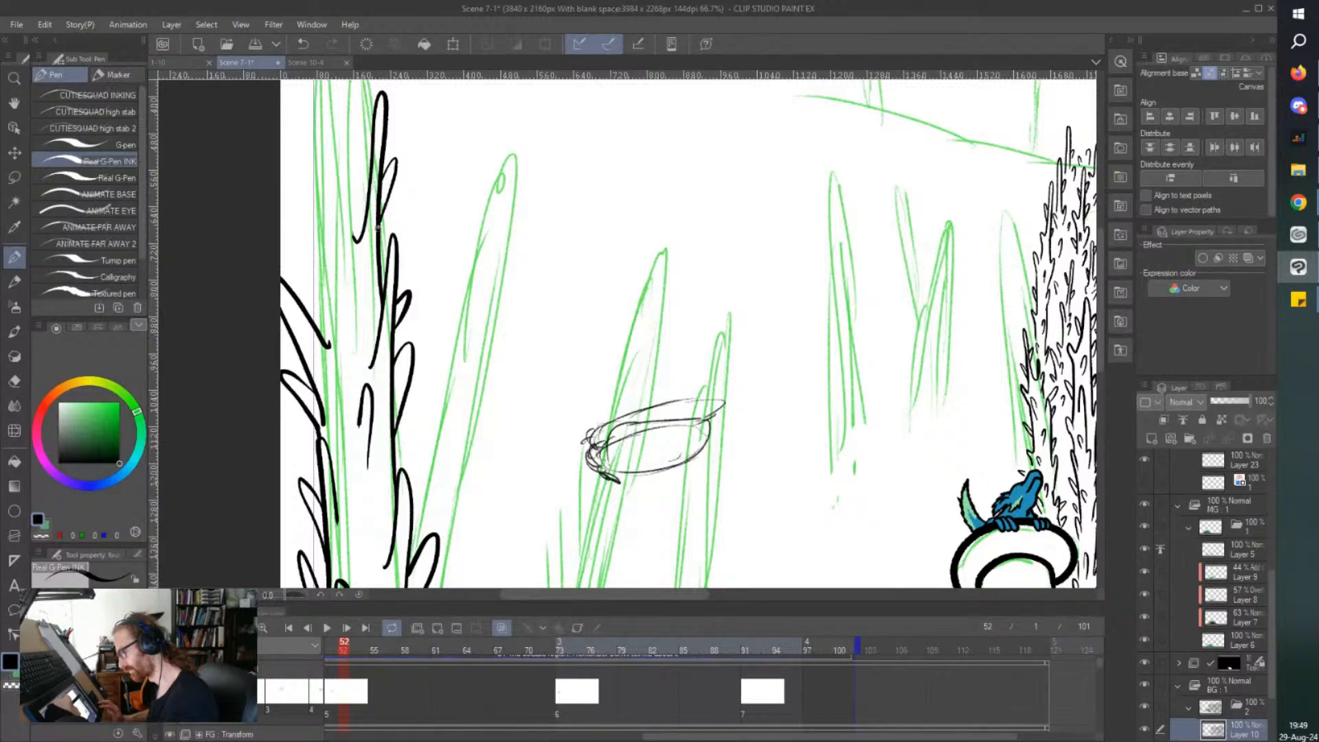
Extend both sides of the foreground trunk past its green sketch and off the canvas's upper edge.
scroll(320, 333, "down", 2)
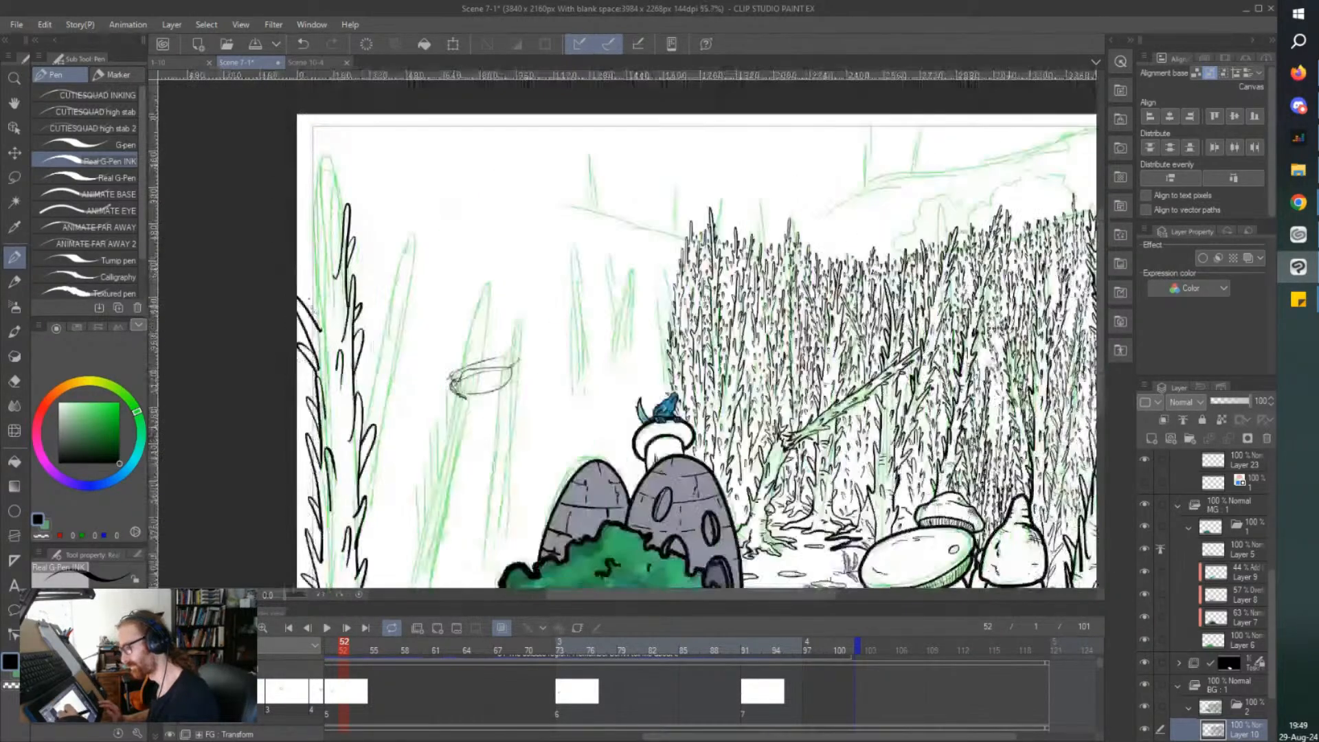
scroll(322, 360, "up", 1)
mouse_move(333, 386)
left_mouse_down()
mouse_move(312, 92)
mouse_move(318, 150)
left_mouse_up()
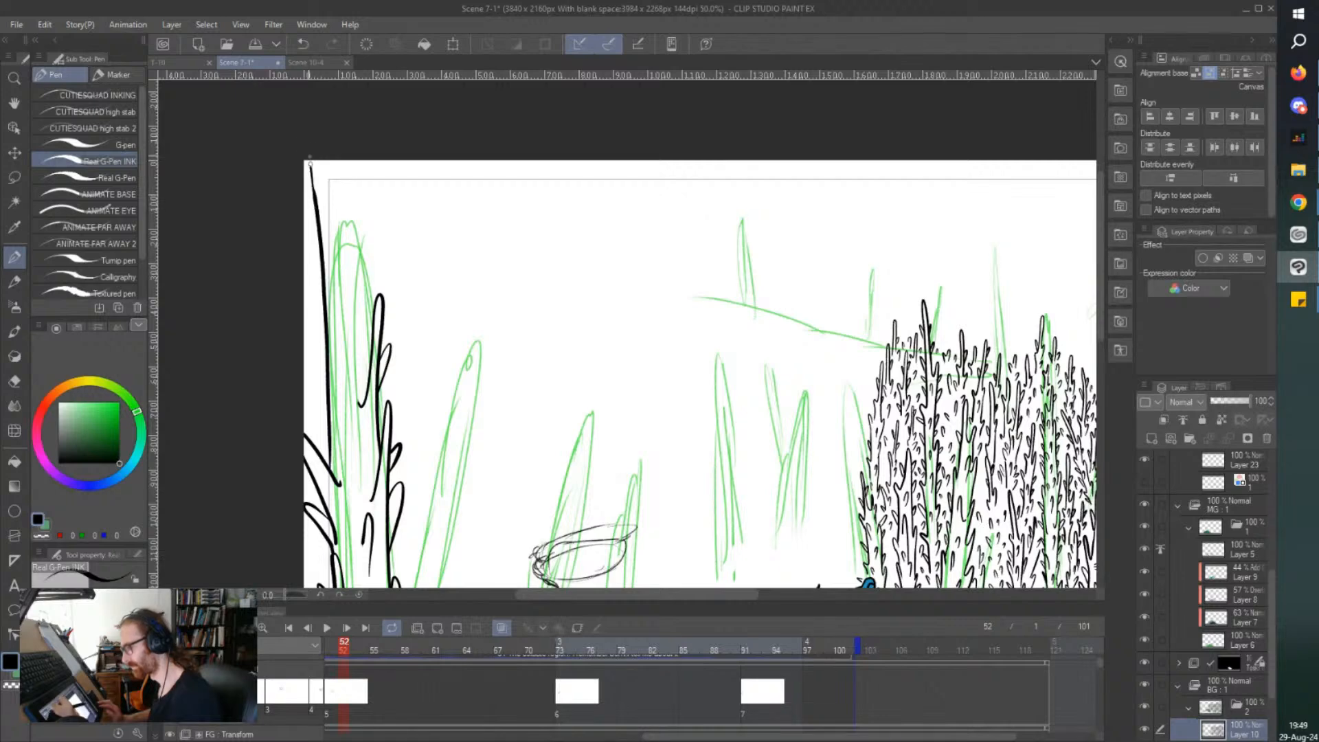
left_click_drag(372, 327, 361, 129)
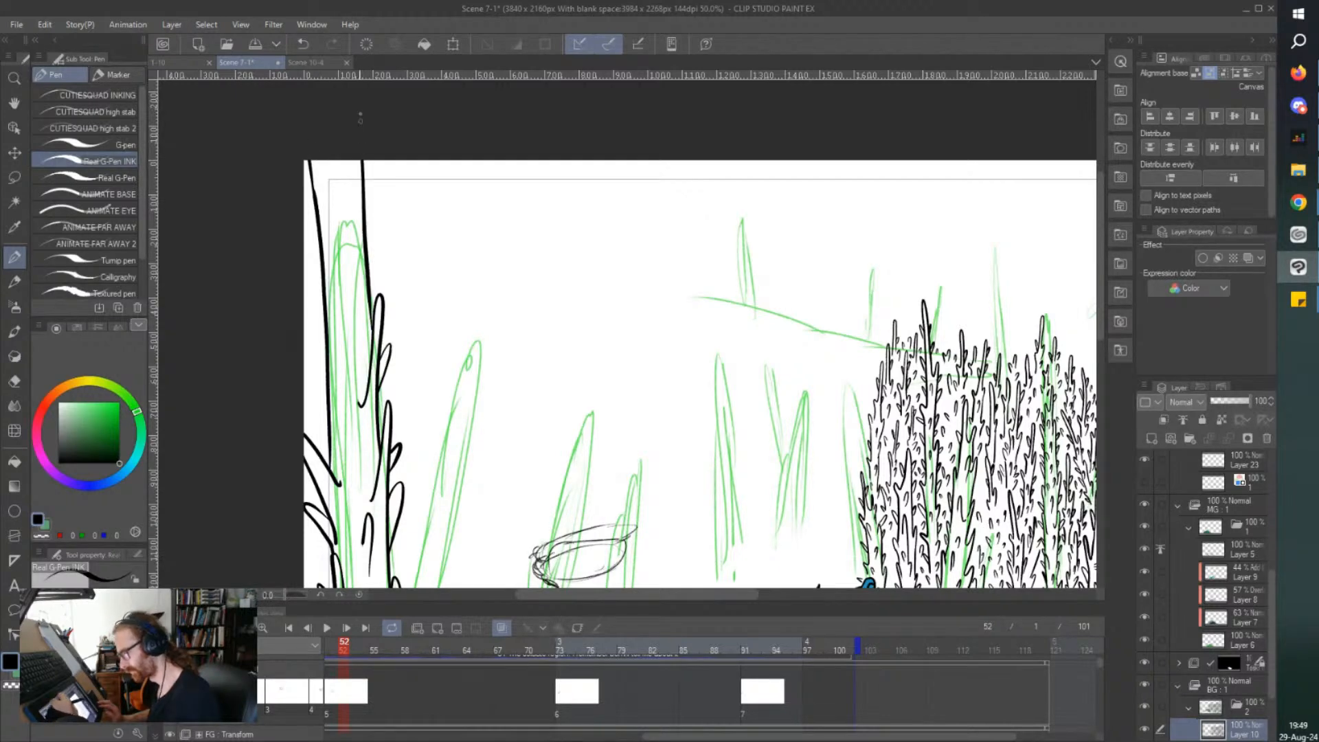
Cover the upper part of the foreground trunk with thorns along both sides and down its middle.
left_click_drag(368, 257, 376, 206)
mouse_move(351, 300)
left_mouse_down()
mouse_move(336, 272)
mouse_move(340, 335)
left_mouse_up()
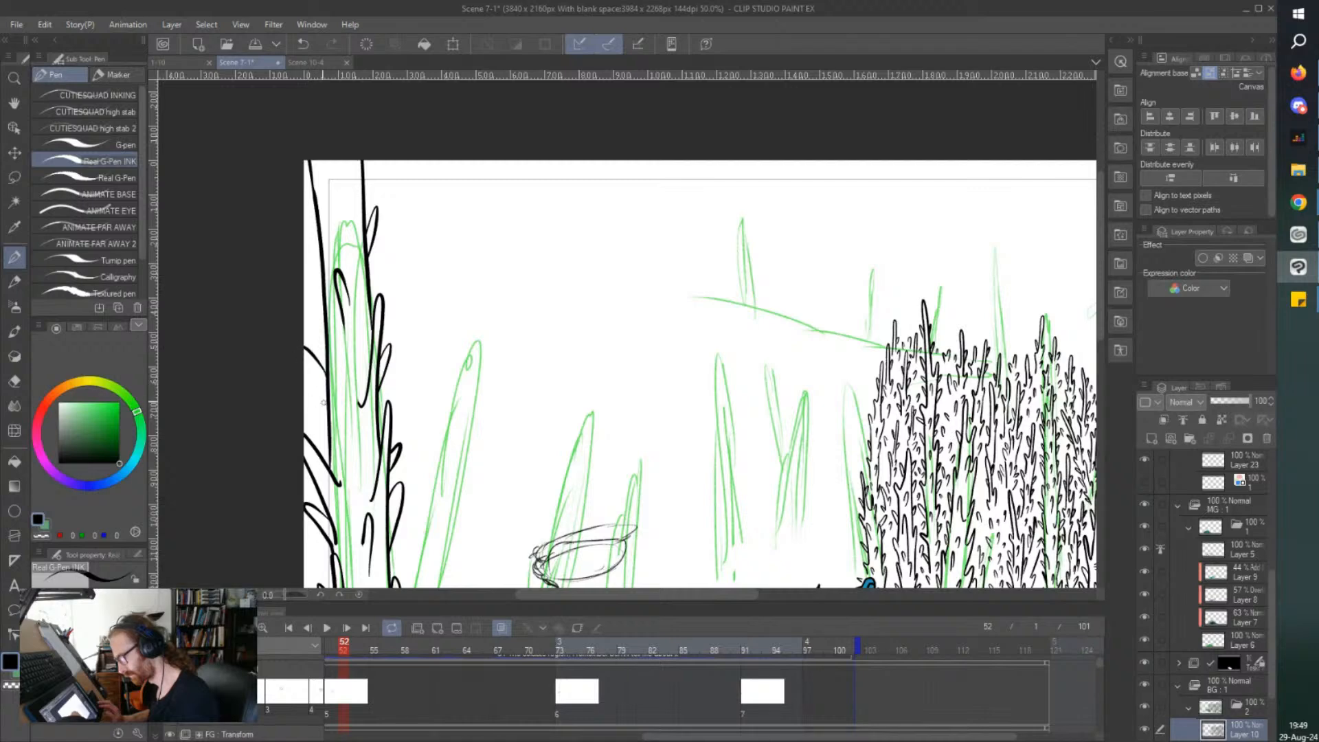
left_click_drag(343, 431, 350, 442)
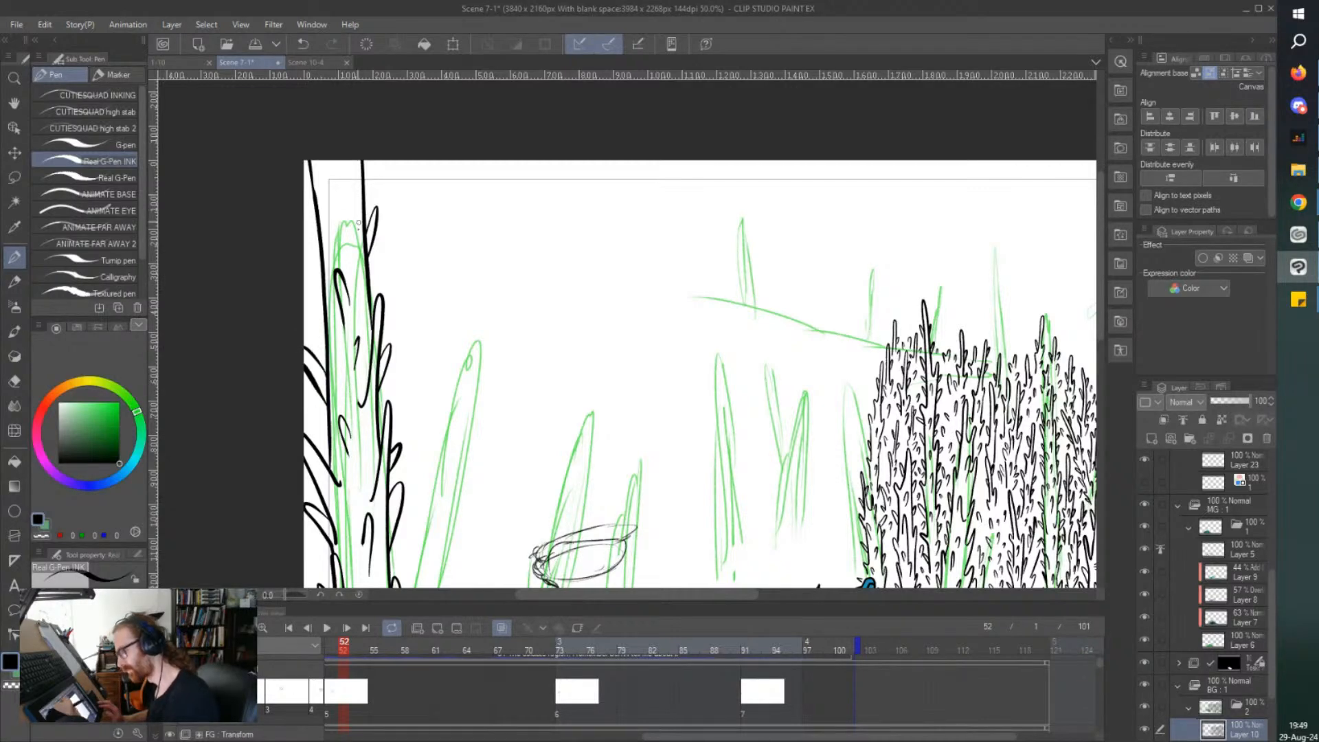
left_click_drag(350, 237, 349, 182)
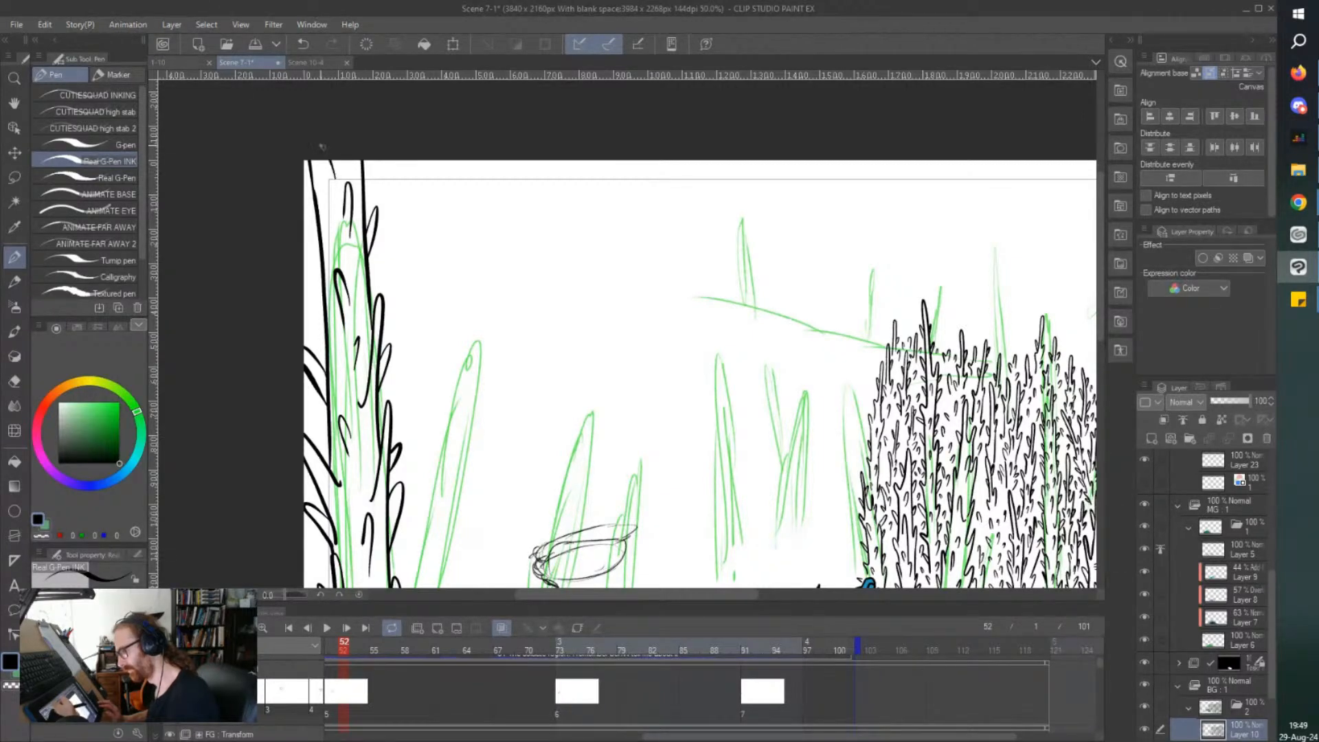
mouse_move(312, 157)
left_mouse_down()
mouse_move(330, 206)
mouse_move(324, 281)
left_mouse_up()
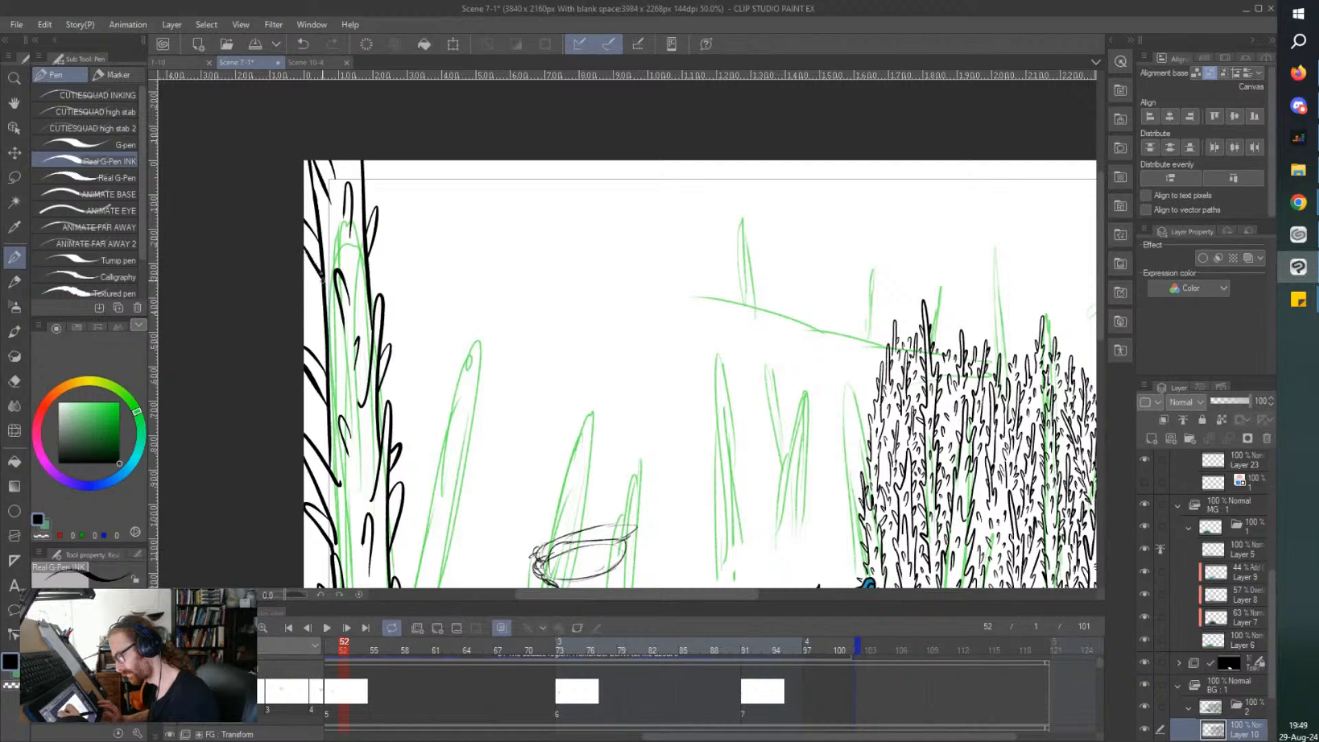
left_click_drag(369, 283, 382, 265)
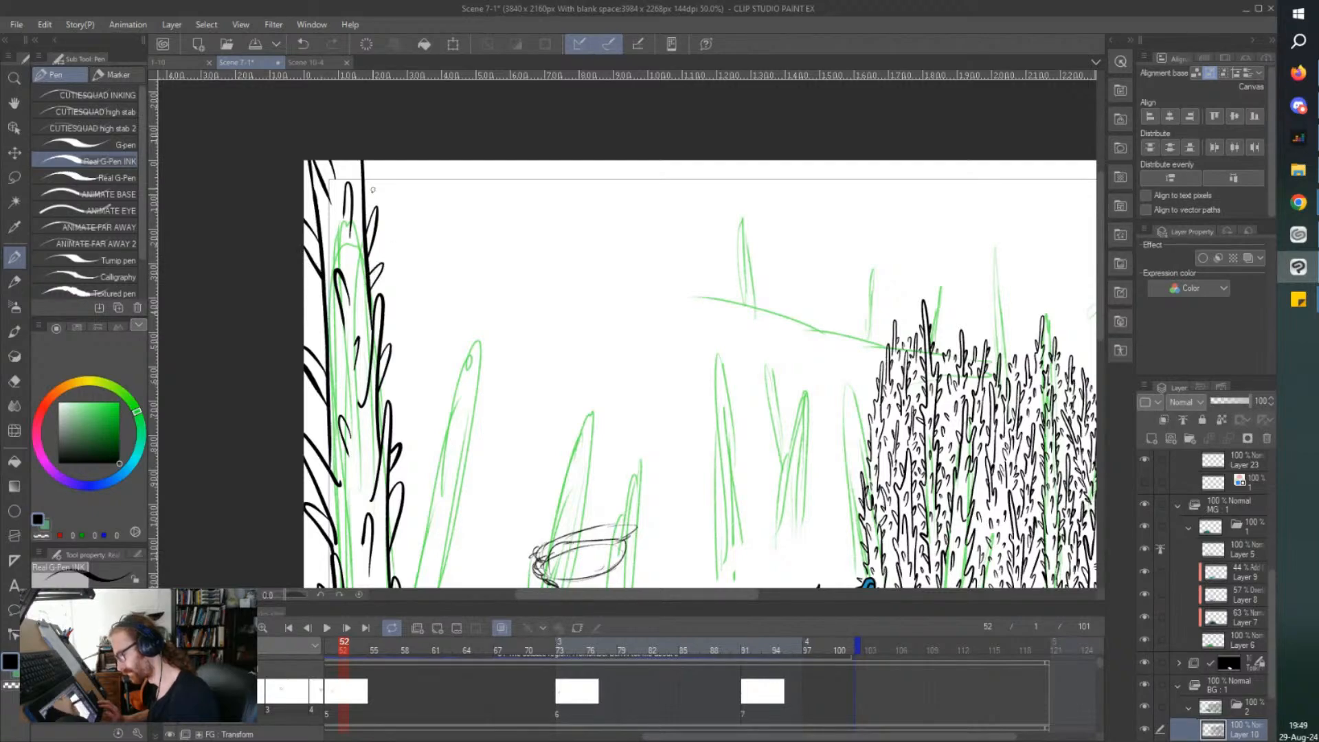
Add small thorns down the middle of the foreground trunk's lower half.
scroll(349, 163, "down", 2)
scroll(340, 388, "up", 2)
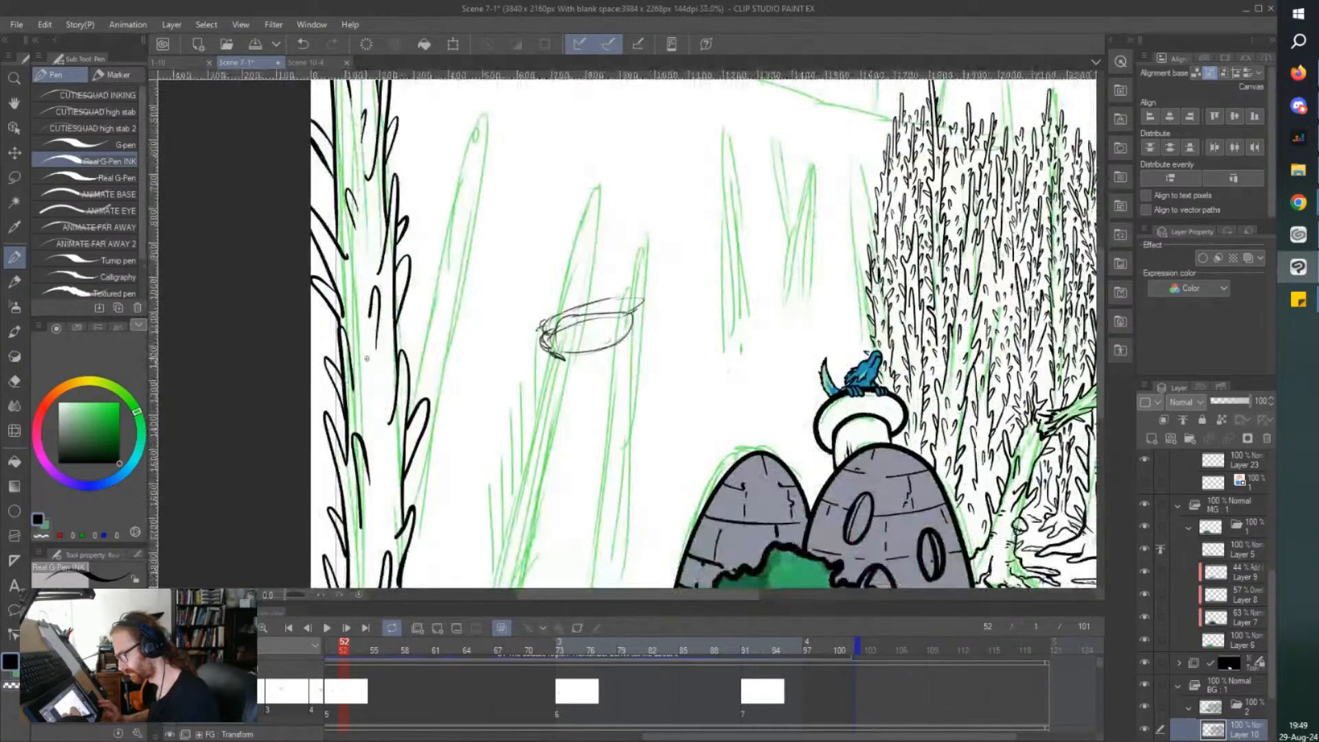
left_click_drag(370, 368, 356, 337)
left_click_drag(383, 407, 386, 383)
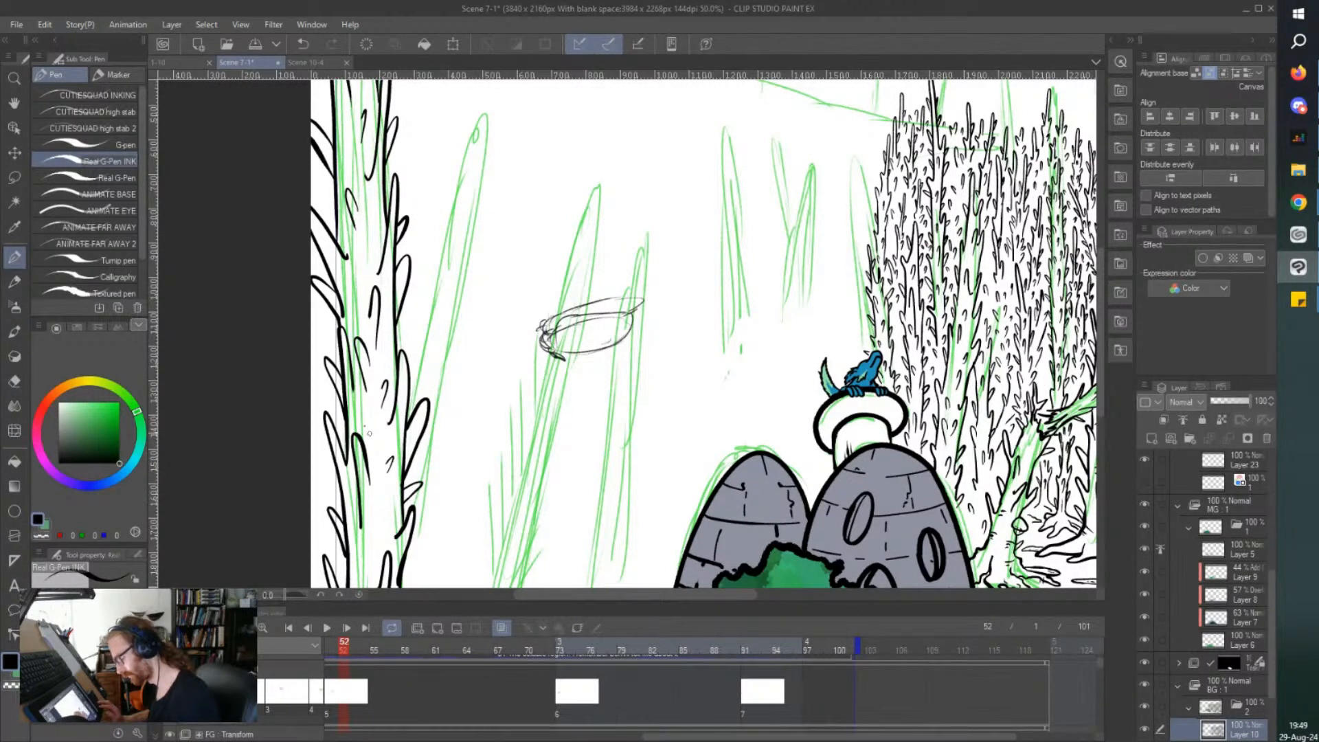
scroll(369, 434, "down", 2)
scroll(346, 510, "up", 2)
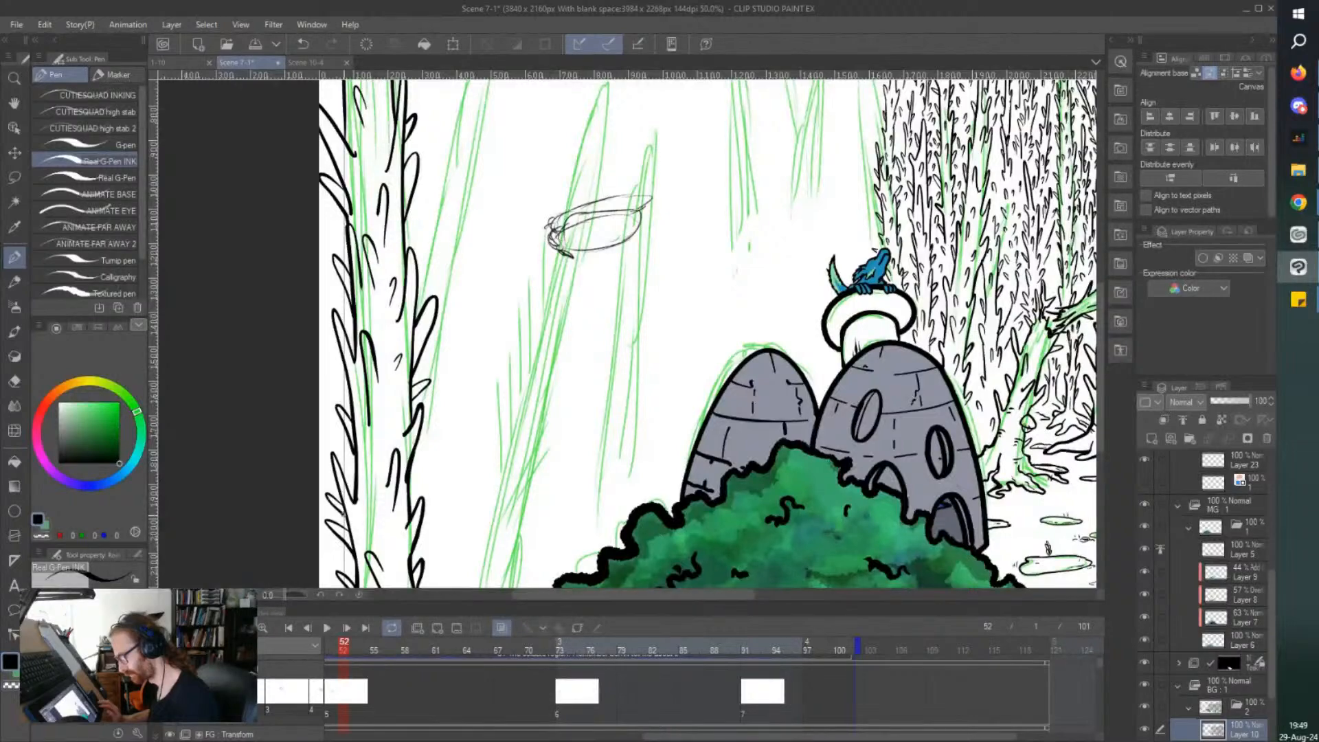
scroll(708, 330, "down", 2)
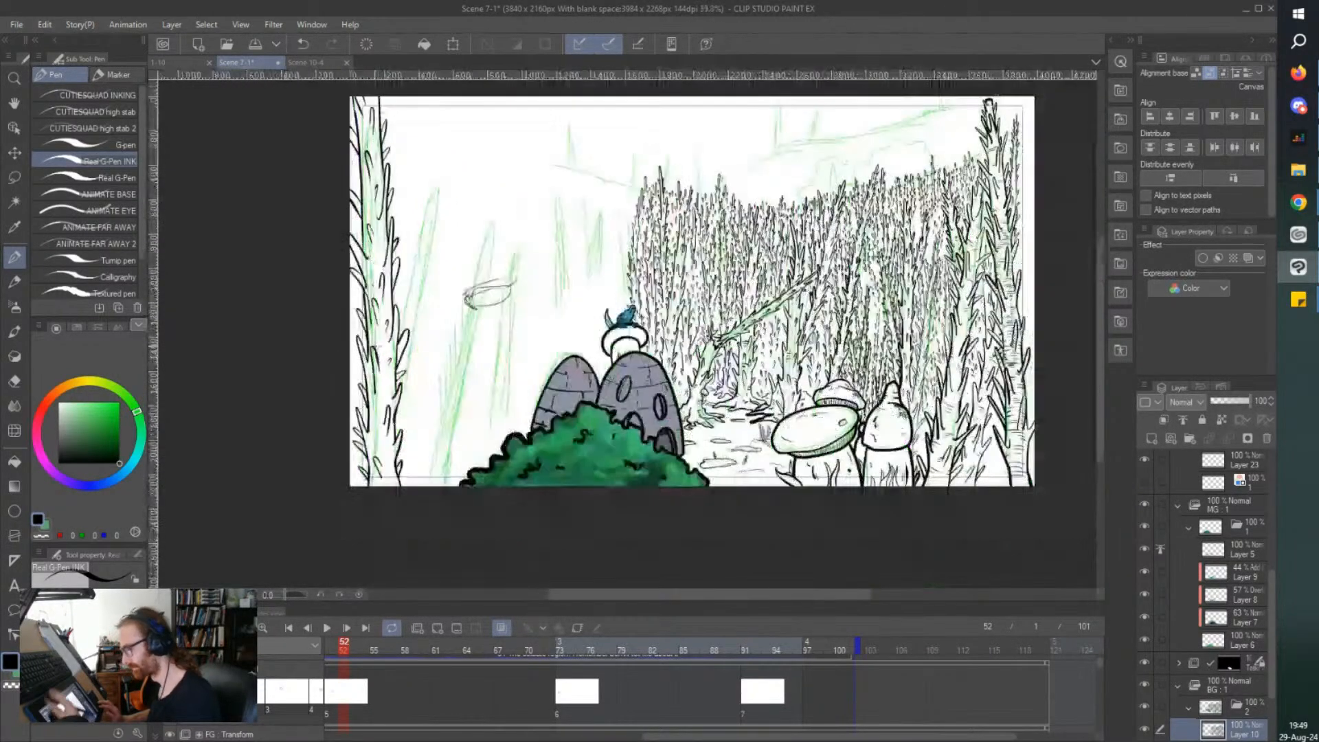
Ink groups of short curved bark lines across the foreground trunk from its base up past the lower middle thorns.
scroll(372, 451, "up", 3)
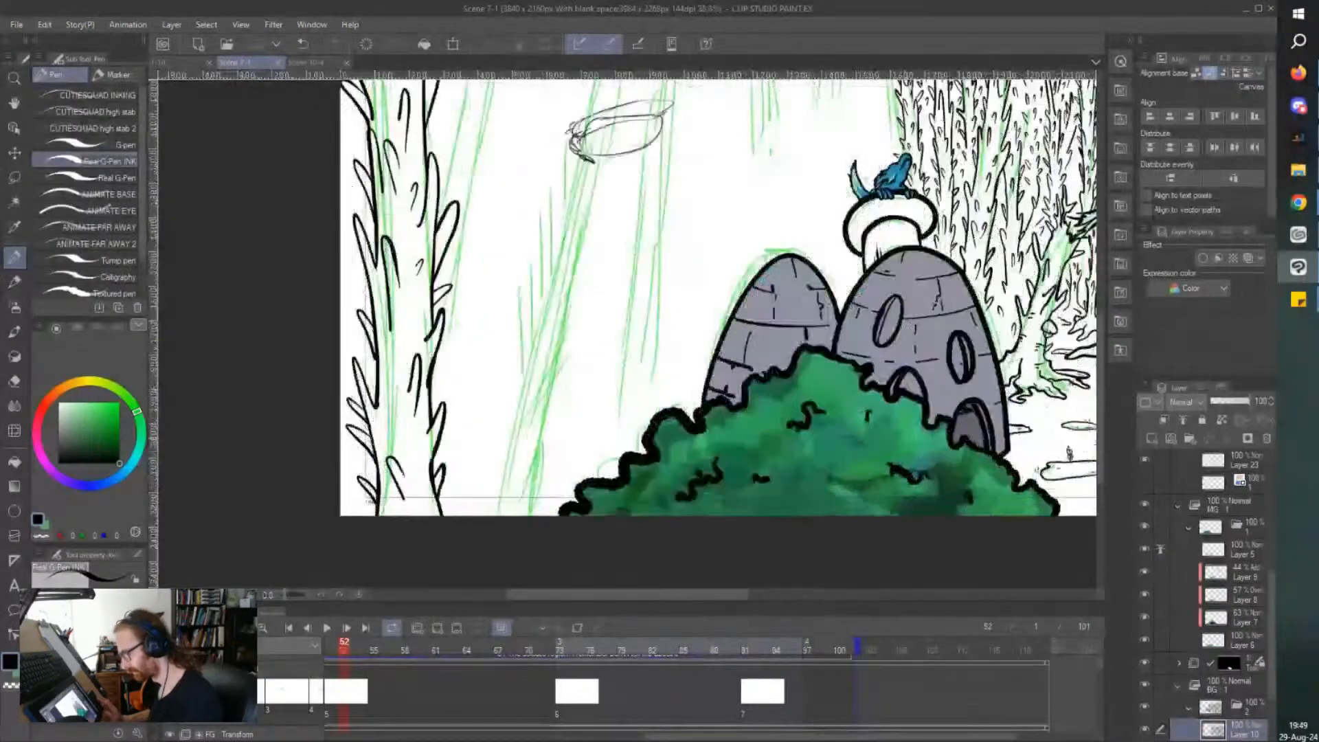
mouse_move(383, 427)
left_mouse_down()
mouse_move(437, 431)
mouse_move(427, 439)
left_mouse_up()
left_click_drag(394, 447, 415, 455)
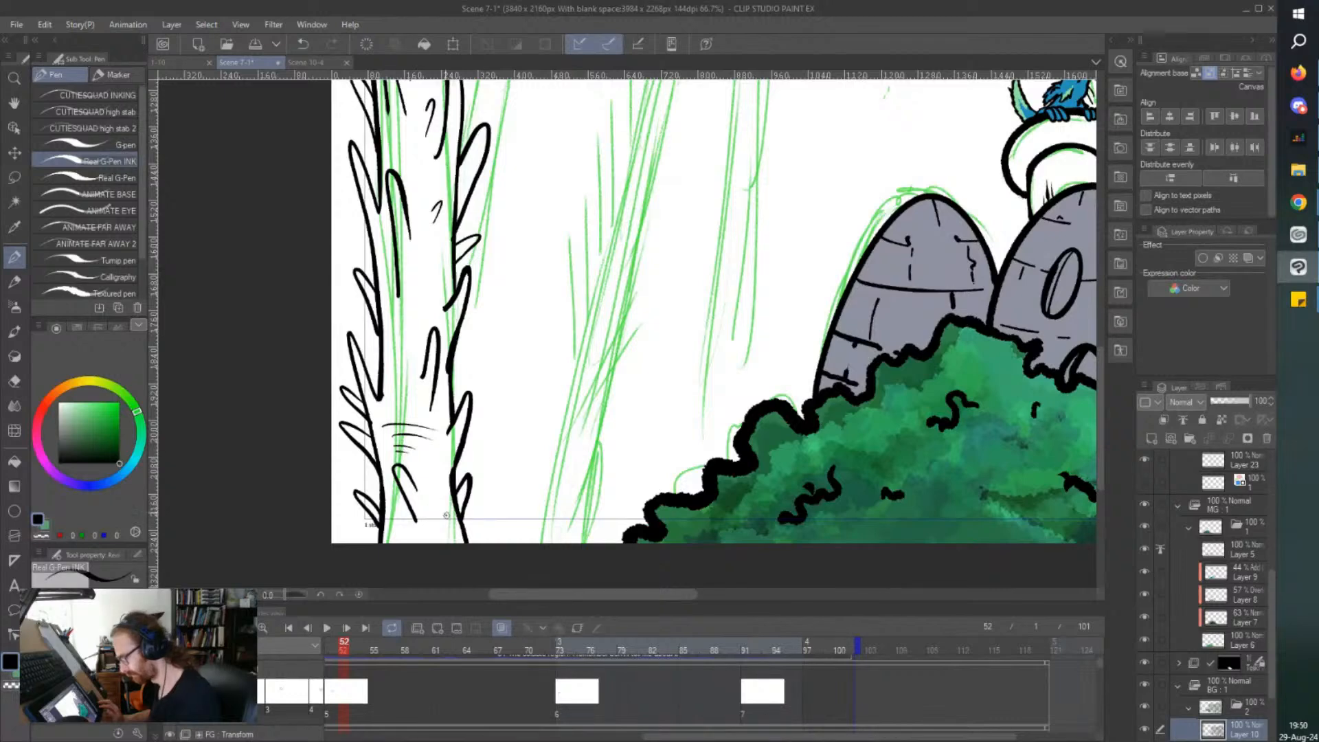
left_click_drag(450, 501, 433, 505)
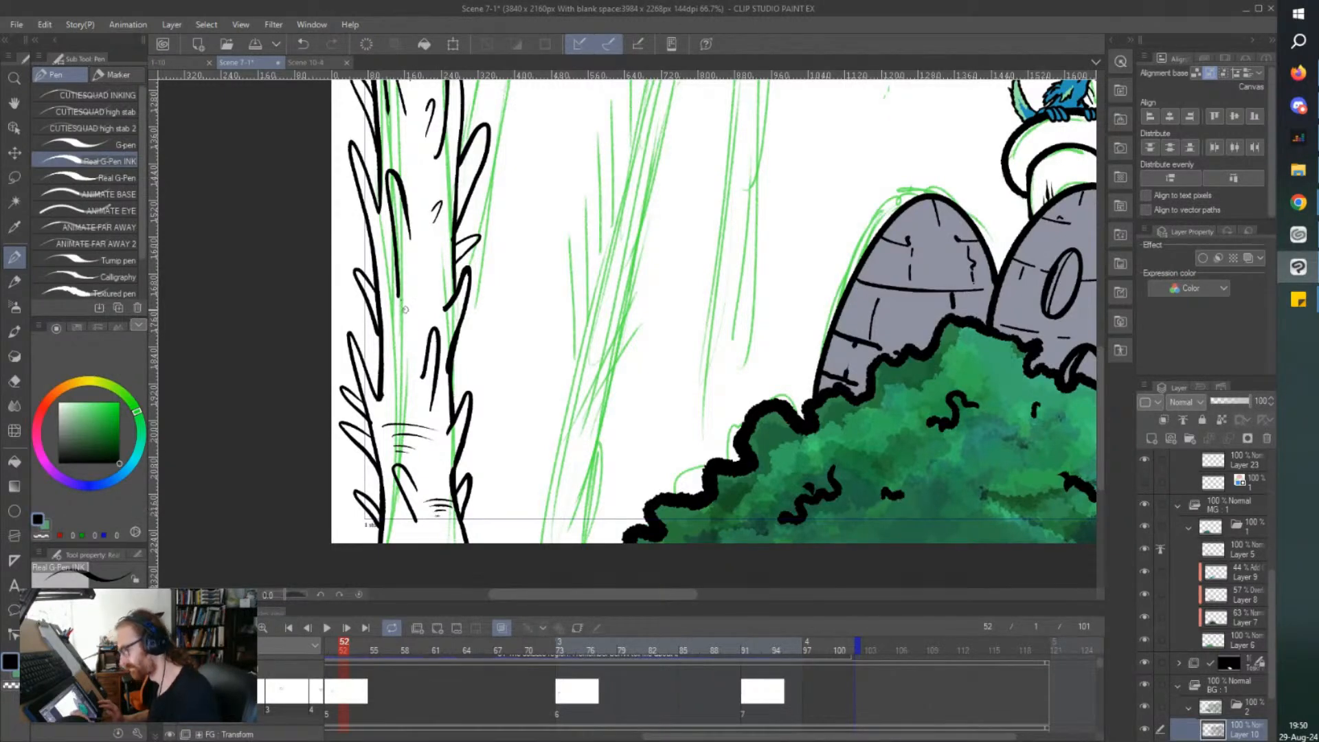
left_click_drag(388, 303, 438, 300)
mouse_move(383, 315)
left_mouse_down()
mouse_move(426, 310)
mouse_move(417, 318)
left_mouse_up()
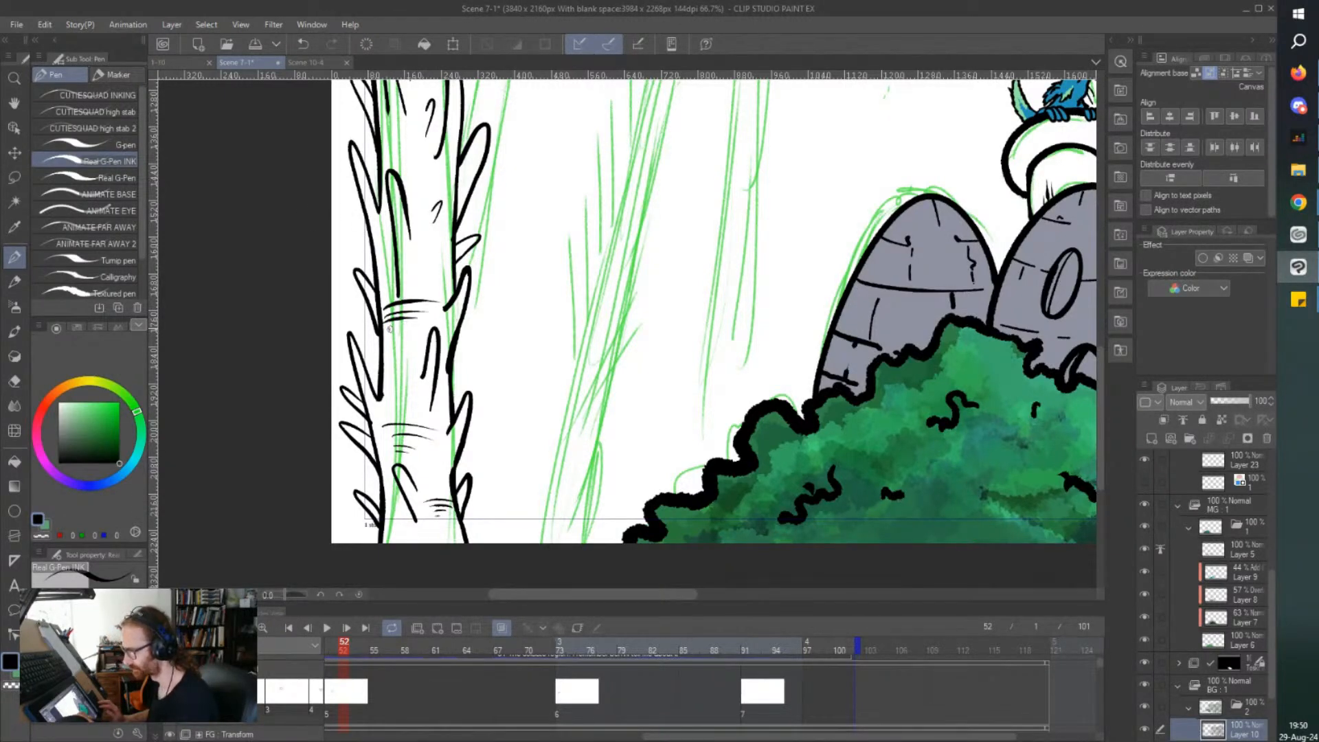
mouse_move(442, 254)
left_mouse_down()
mouse_move(411, 263)
mouse_move(412, 278)
left_mouse_up()
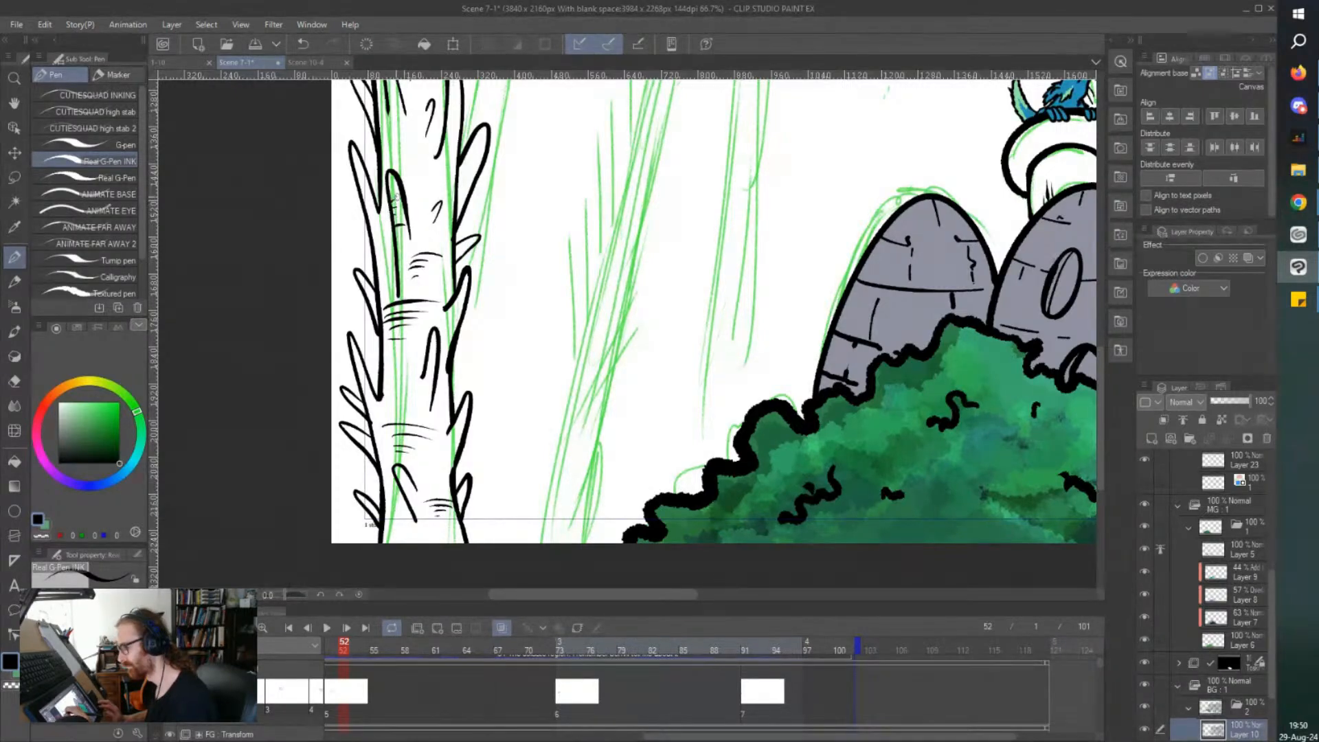
Add curved horizontal bark lines between the thorns across the middle section of the foreground trunk.
key("ctrl+minus")
key("ctrl+minus")
scroll(386, 8, "up", 4)
scroll(386, 9, "up", 2)
scroll(452, 281, "up", 2)
mouse_move(529, 342)
left_mouse_down()
mouse_move(489, 338)
mouse_move(493, 356)
left_mouse_up()
left_click_drag(516, 267, 528, 273)
left_click_drag(524, 275, 497, 282)
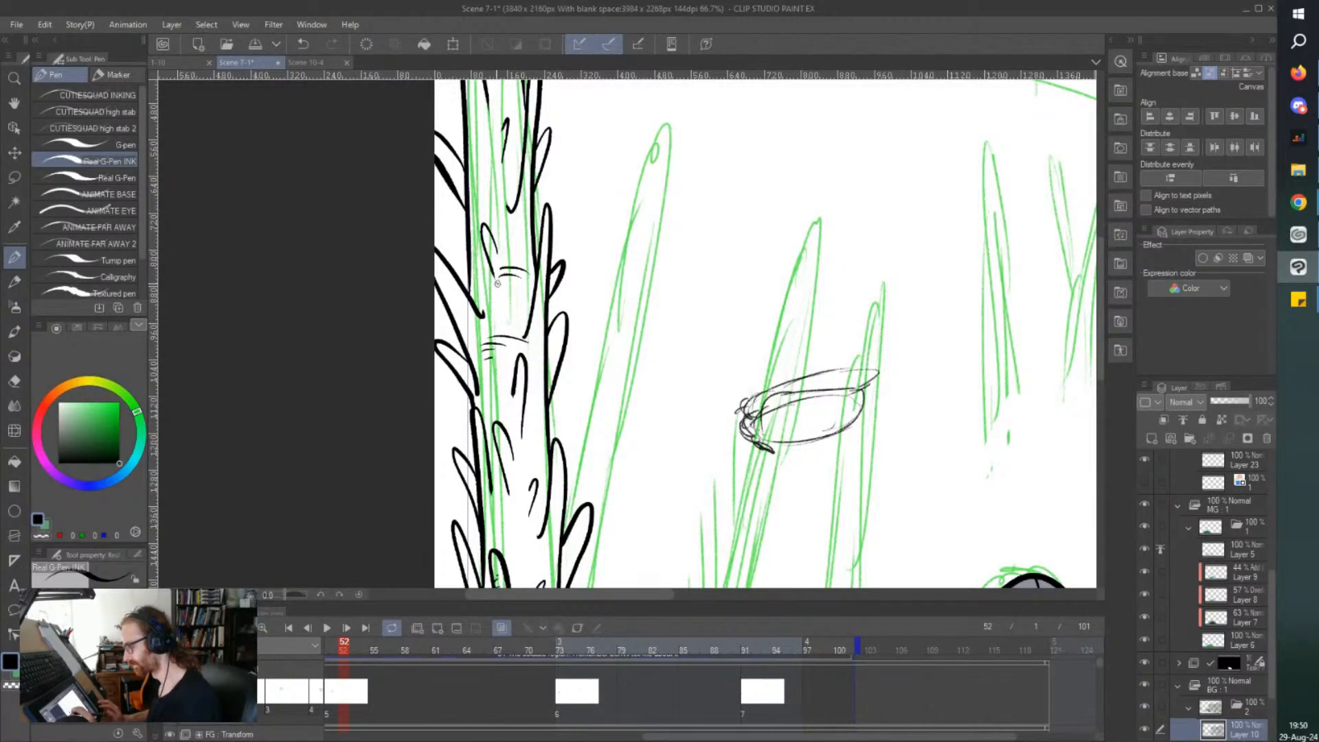
Continue the groups of short horizontal bark lines up both sides of the foreground trunk to its topmost thorns.
scroll(450, 285, "down", 1)
scroll(468, 180, "up", 1)
left_click_drag(461, 195, 485, 206)
left_click_drag(463, 211, 500, 180)
scroll(462, 288, "down", 1)
scroll(487, 134, "up", 1)
left_click_drag(484, 182, 495, 184)
scroll(447, 178, "down", 1)
scroll(448, 228, "up", 2)
left_click_drag(446, 227, 485, 226)
mouse_move(450, 238)
left_mouse_down()
mouse_move(490, 235)
mouse_move(492, 268)
mouse_move(526, 303)
left_mouse_up()
left_click_drag(493, 313, 530, 317)
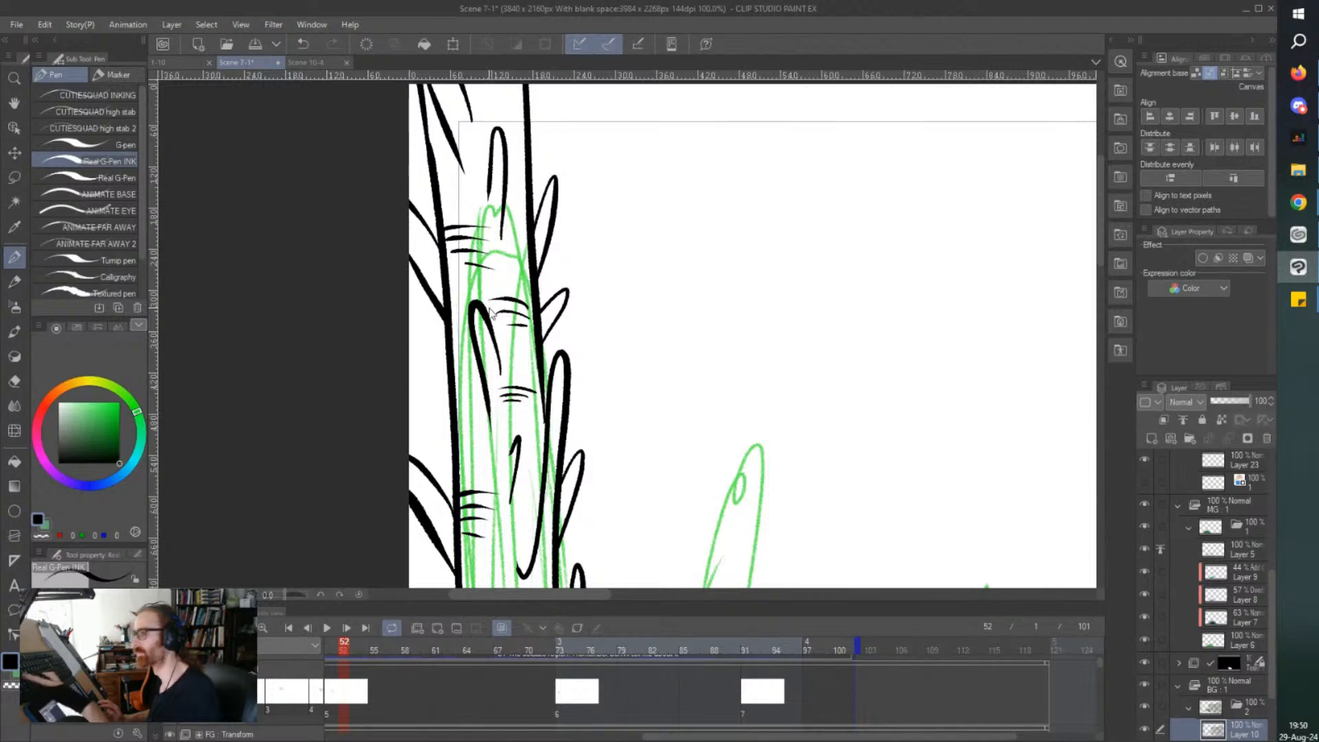
Add short bark ticks along the edges of the foreground trunk's upper part and save the file.
scroll(488, 312, "down", 1)
scroll(485, 309, "down", 1)
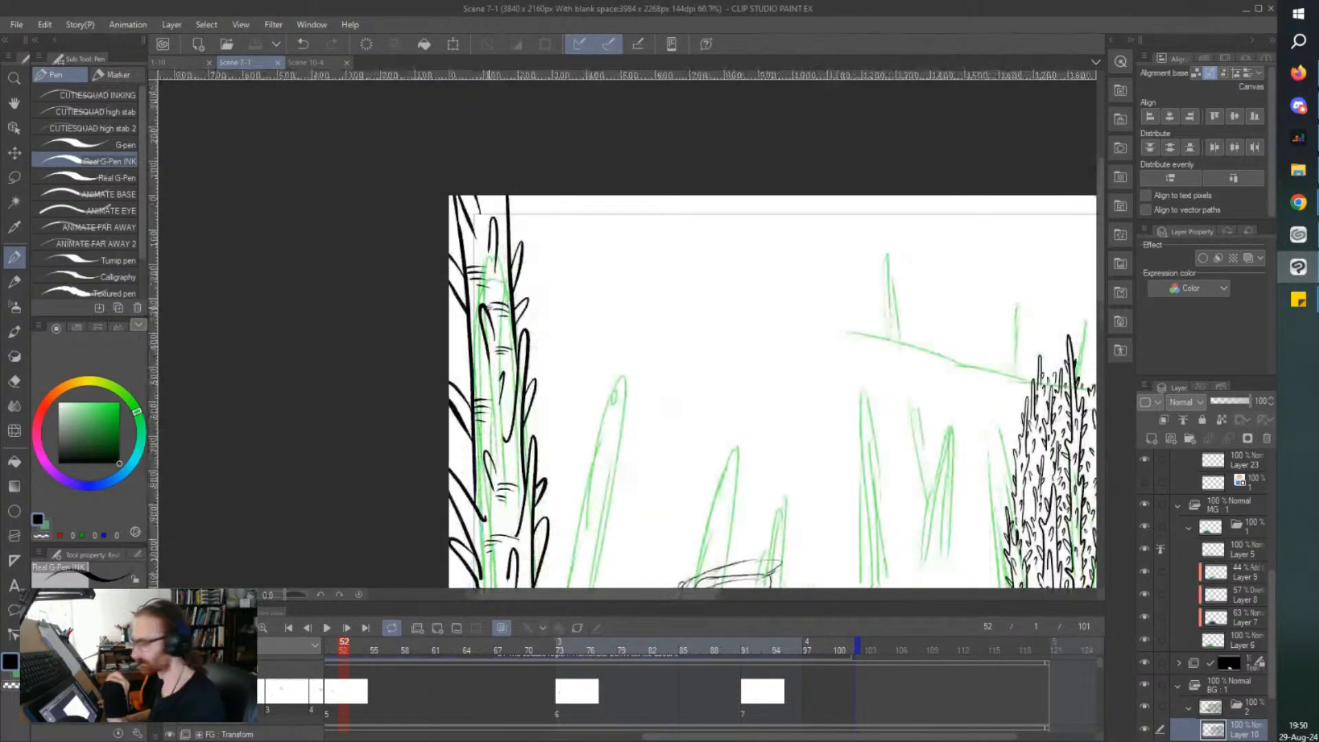
scroll(493, 334, "up", 3)
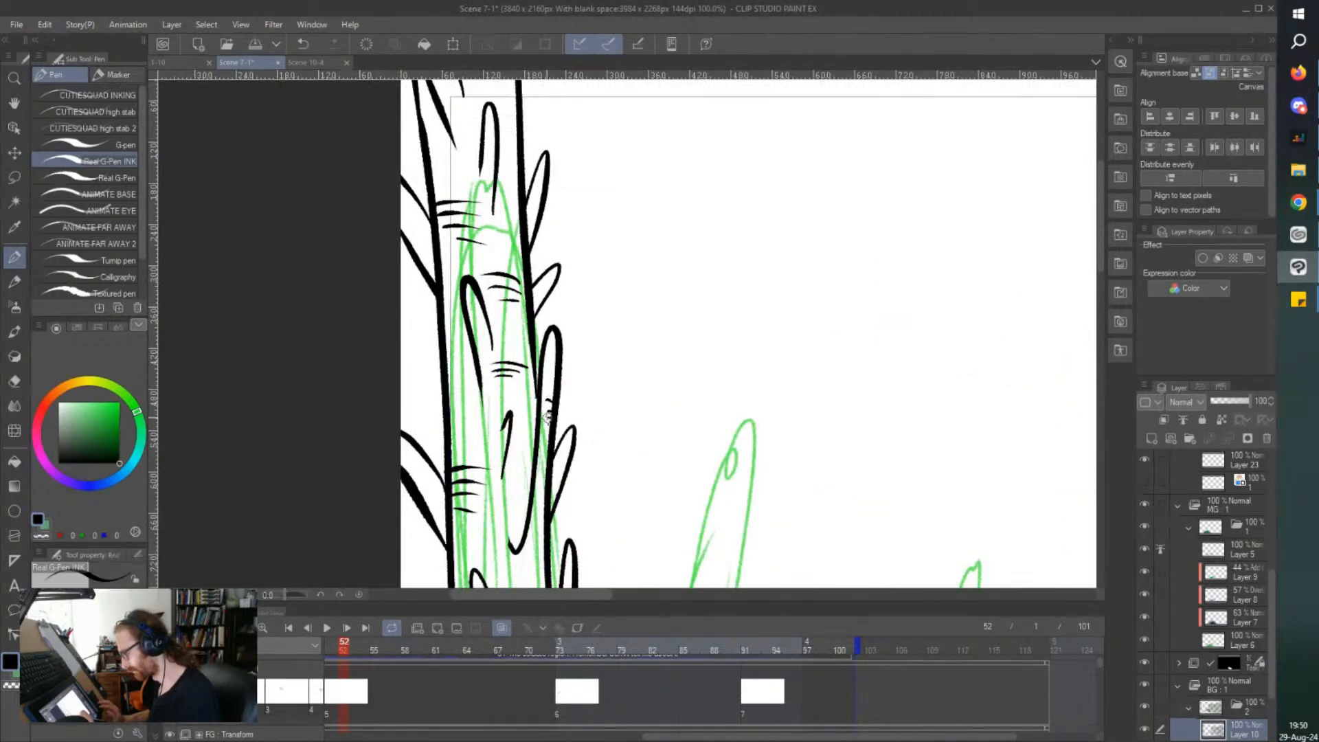
mouse_move(451, 421)
left_mouse_down()
mouse_move(476, 417)
mouse_move(473, 404)
left_mouse_up()
left_click_drag(456, 400, 466, 386)
scroll(404, 331, "down", 4)
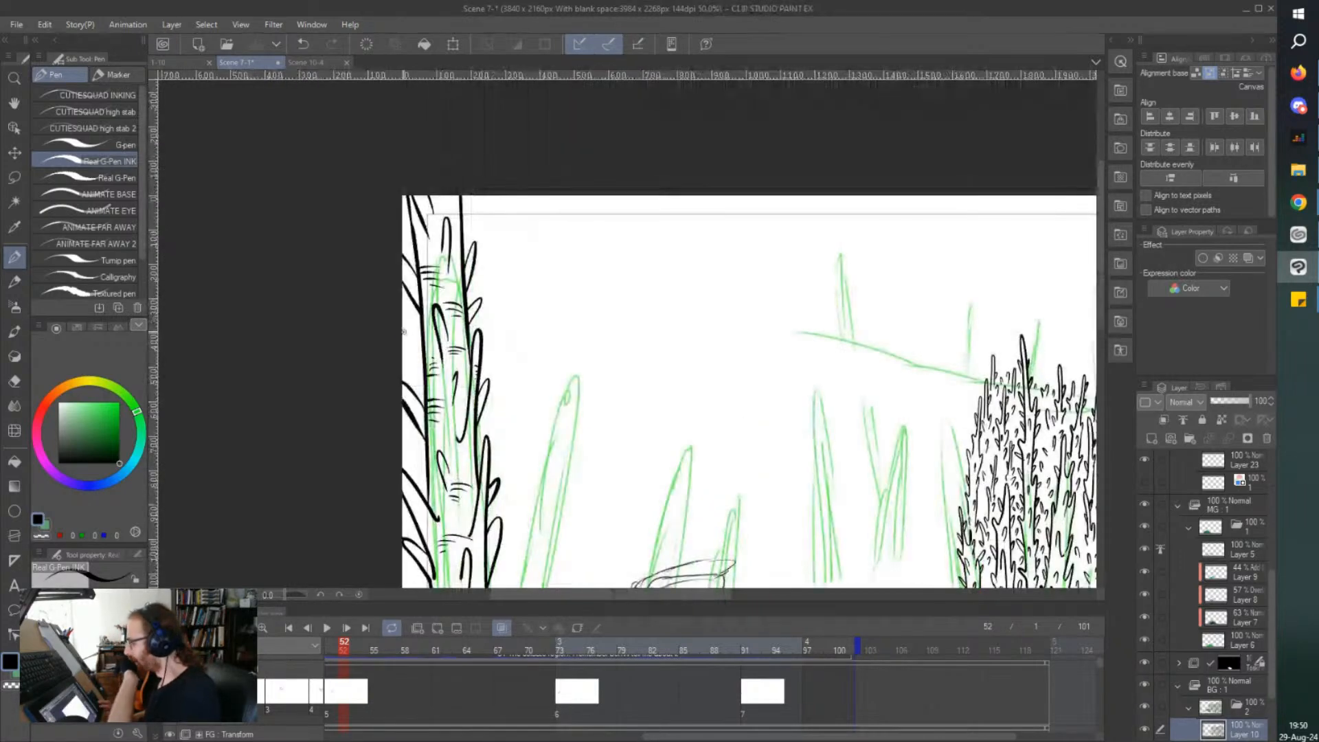
key("ctrl+s")
mouse_move(428, 504)
left_mouse_down()
mouse_move(427, 335)
mouse_move(473, 356)
left_mouse_up()
scroll(433, 352, "up", 1)
scroll(456, 358, "up", 1)
scroll(426, 359, "down", 3)
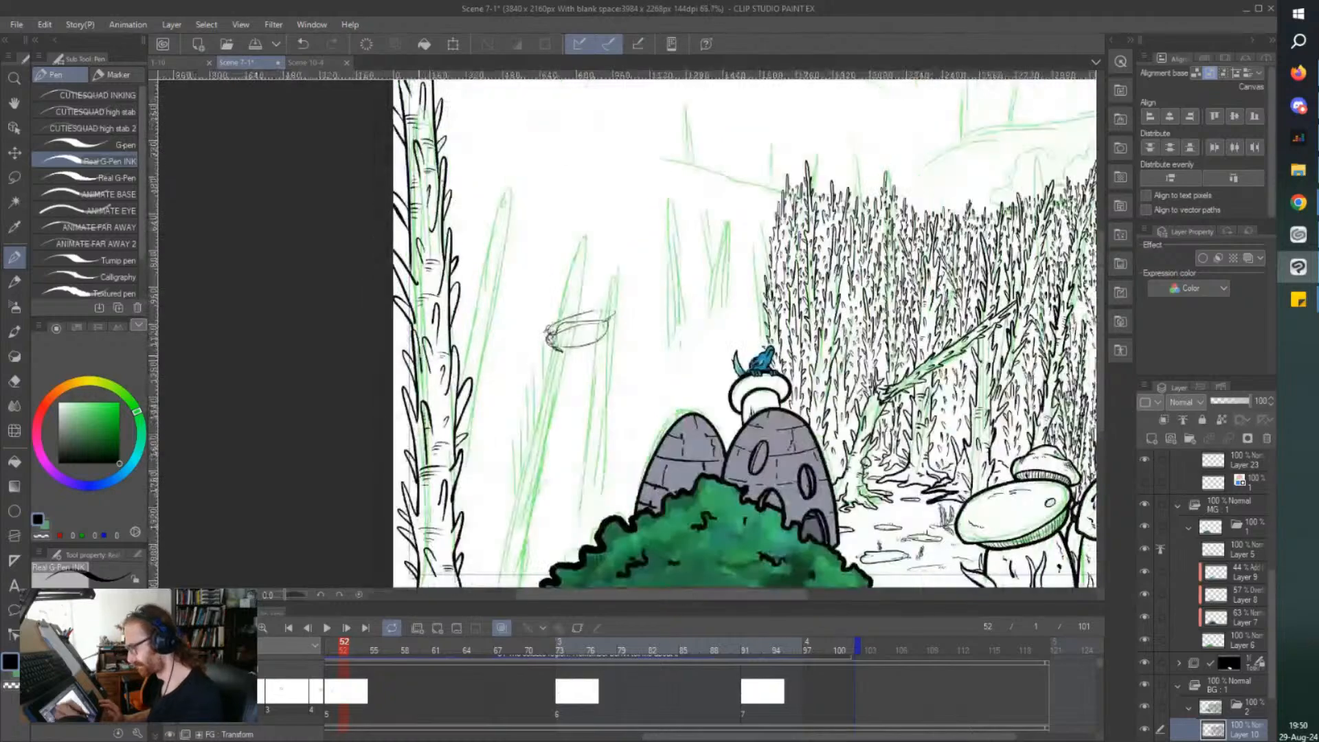
key("ctrl+s")
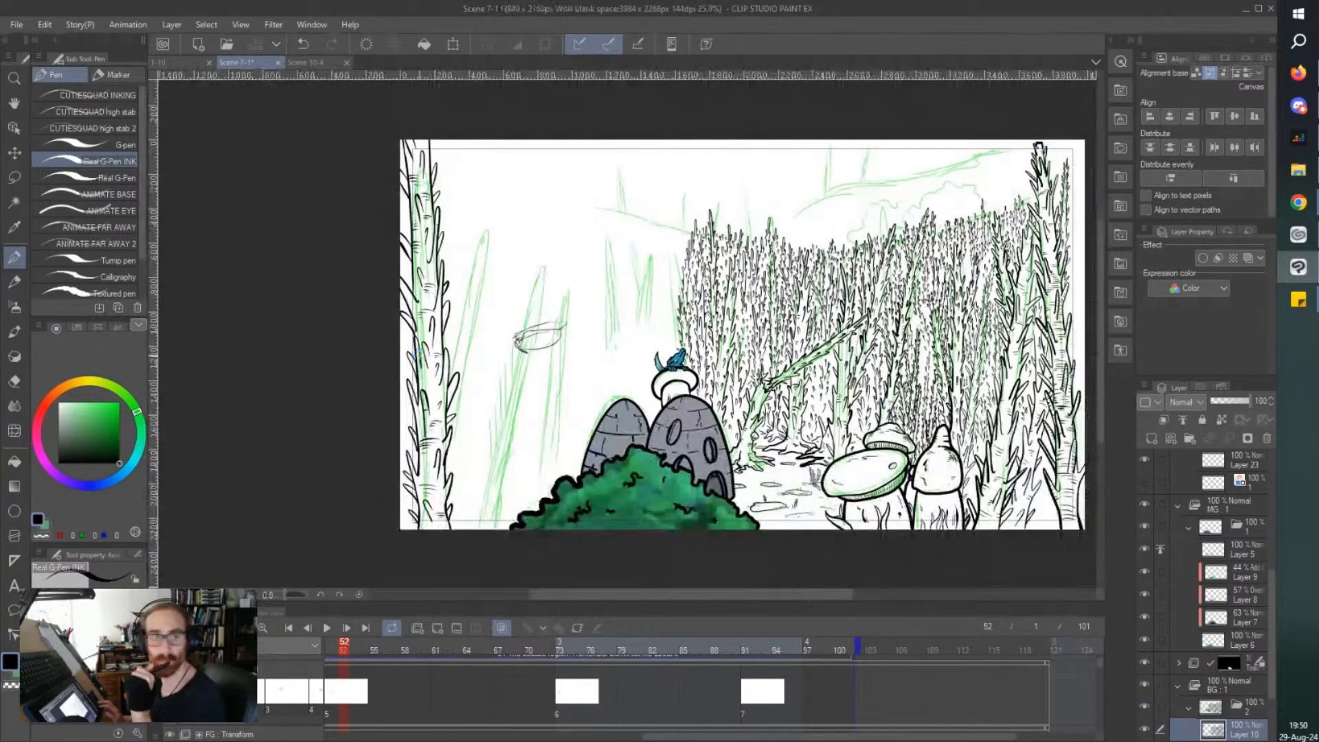
Add a curved bark line with shorter ones beneath it between the thorns in the foreground trunk's lower half.
scroll(417, 354, "down", 2)
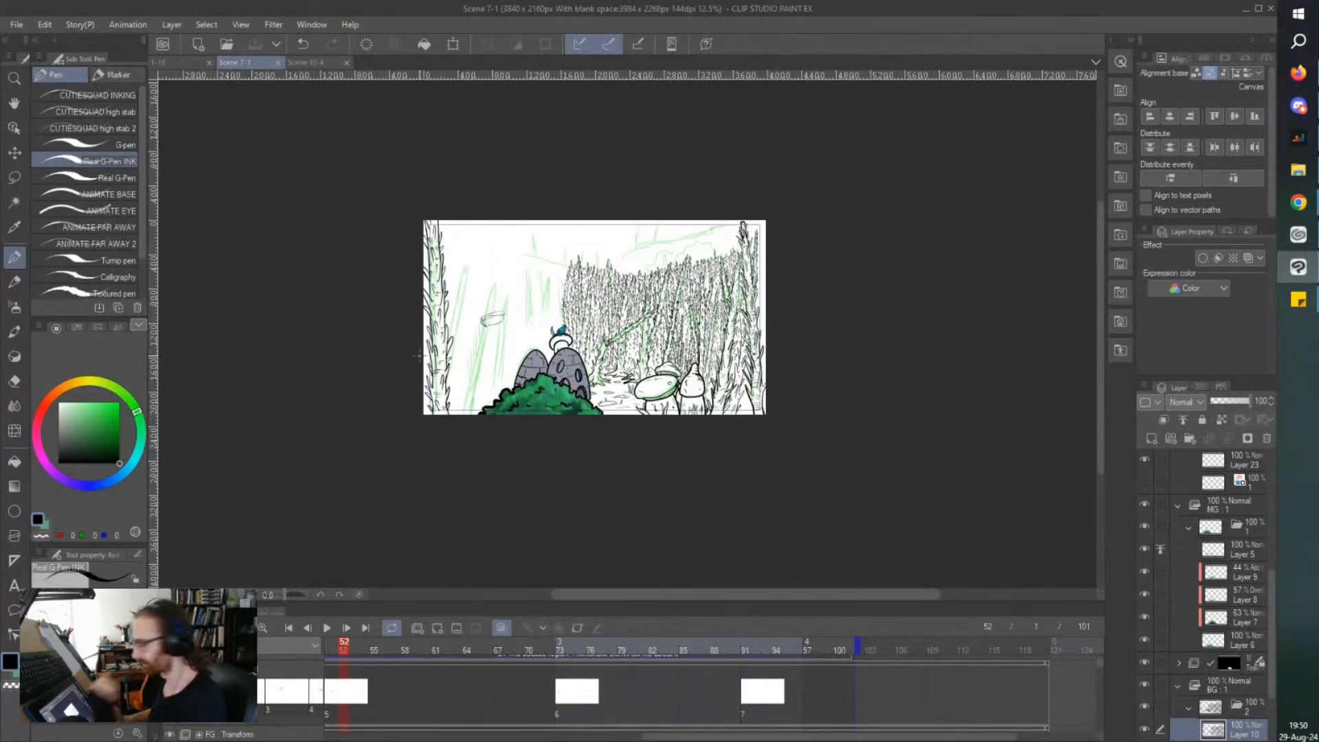
scroll(418, 355, "up", 3)
scroll(495, 241, "up", 2)
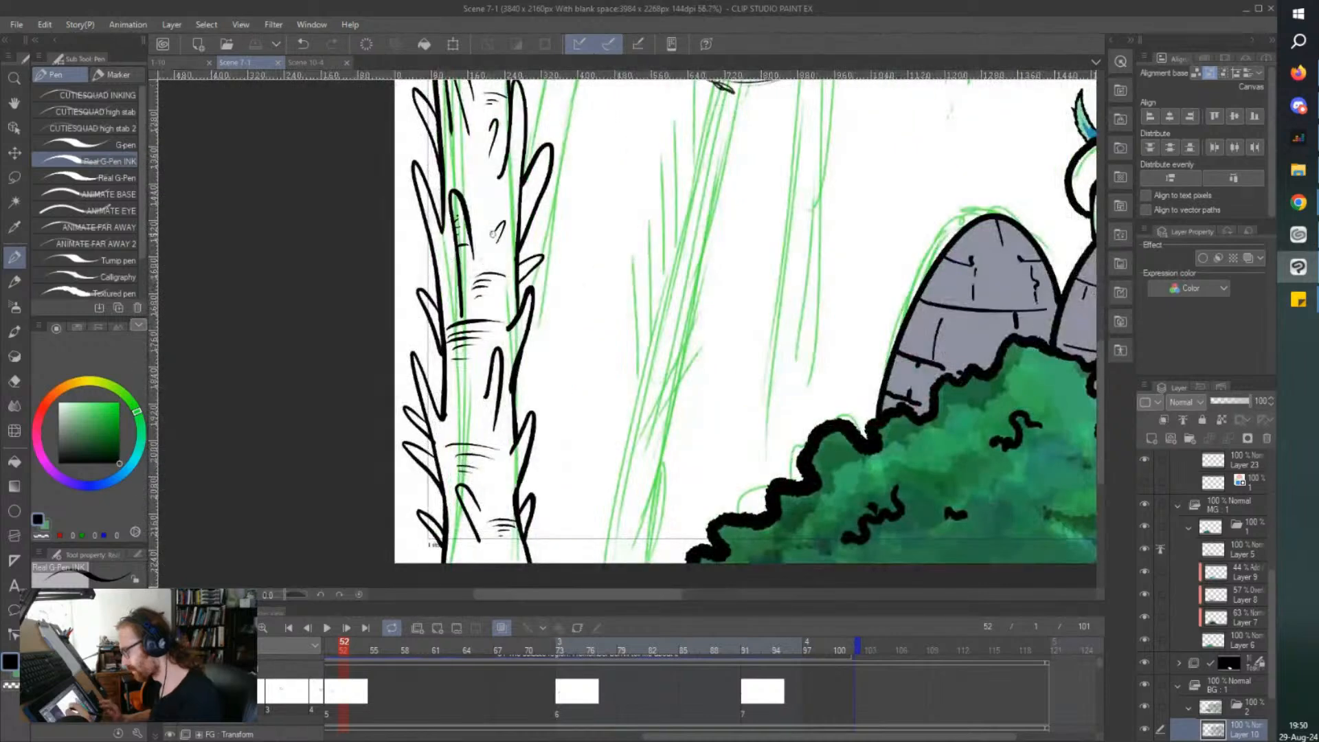
left_click_drag(479, 181, 509, 181)
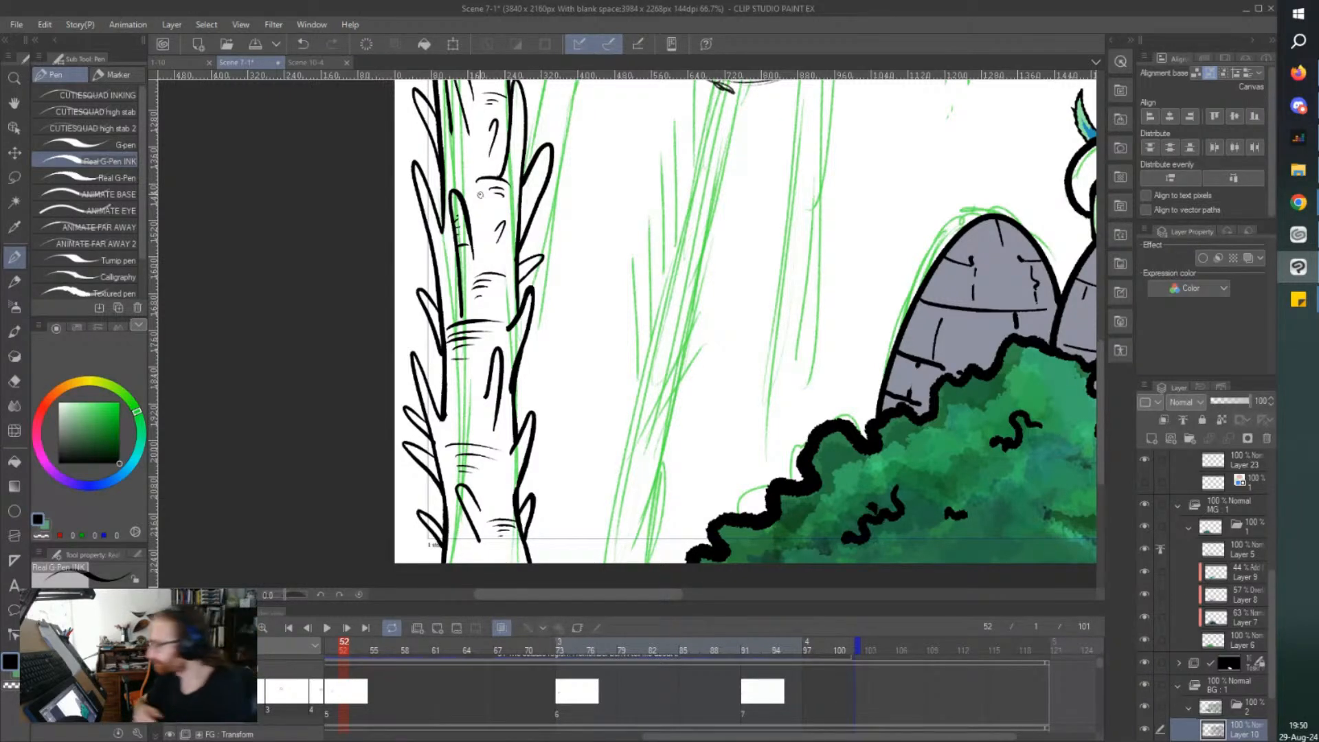
key("ctrl+minus")
key("ctrl+minus")
key("ctrl+minus")
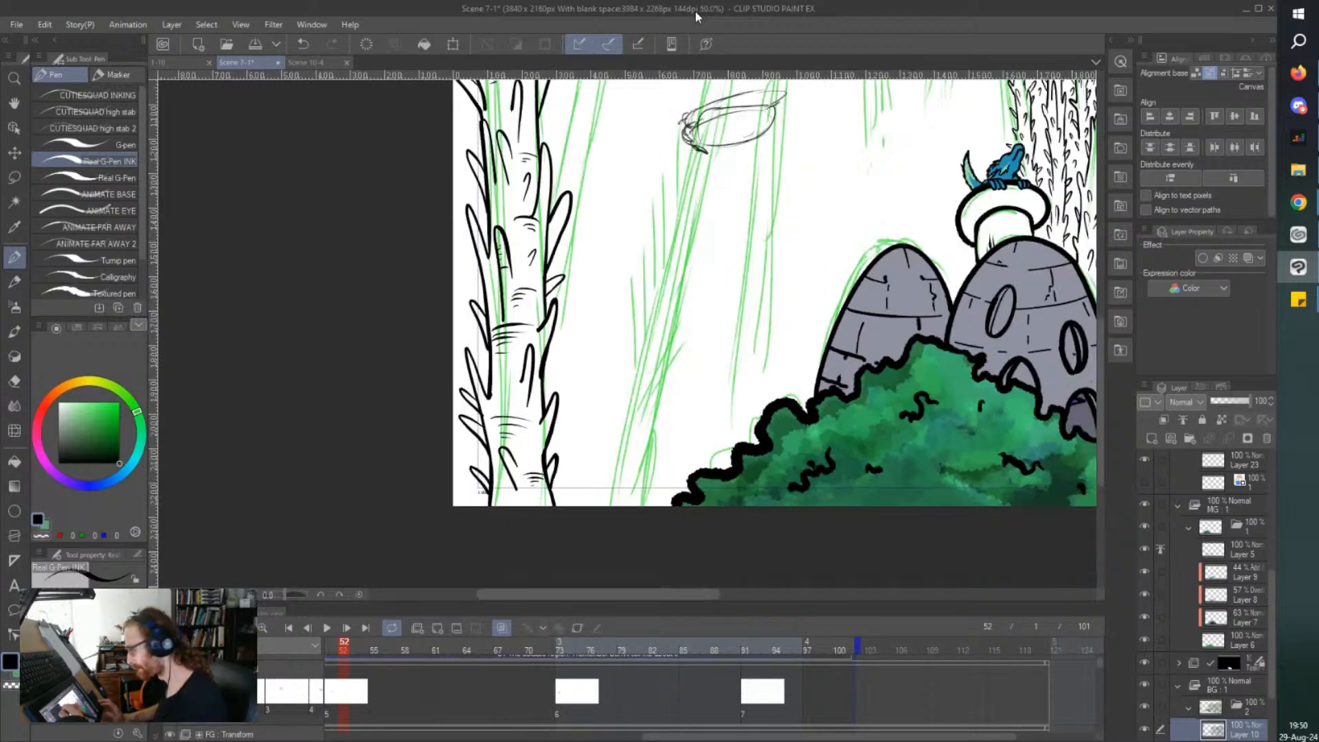
Ink the outer side of a second, thinner trunk behind the foreground trunk, with long thorns down to the canvas's lower edge.
scroll(695, 12, "up", 4)
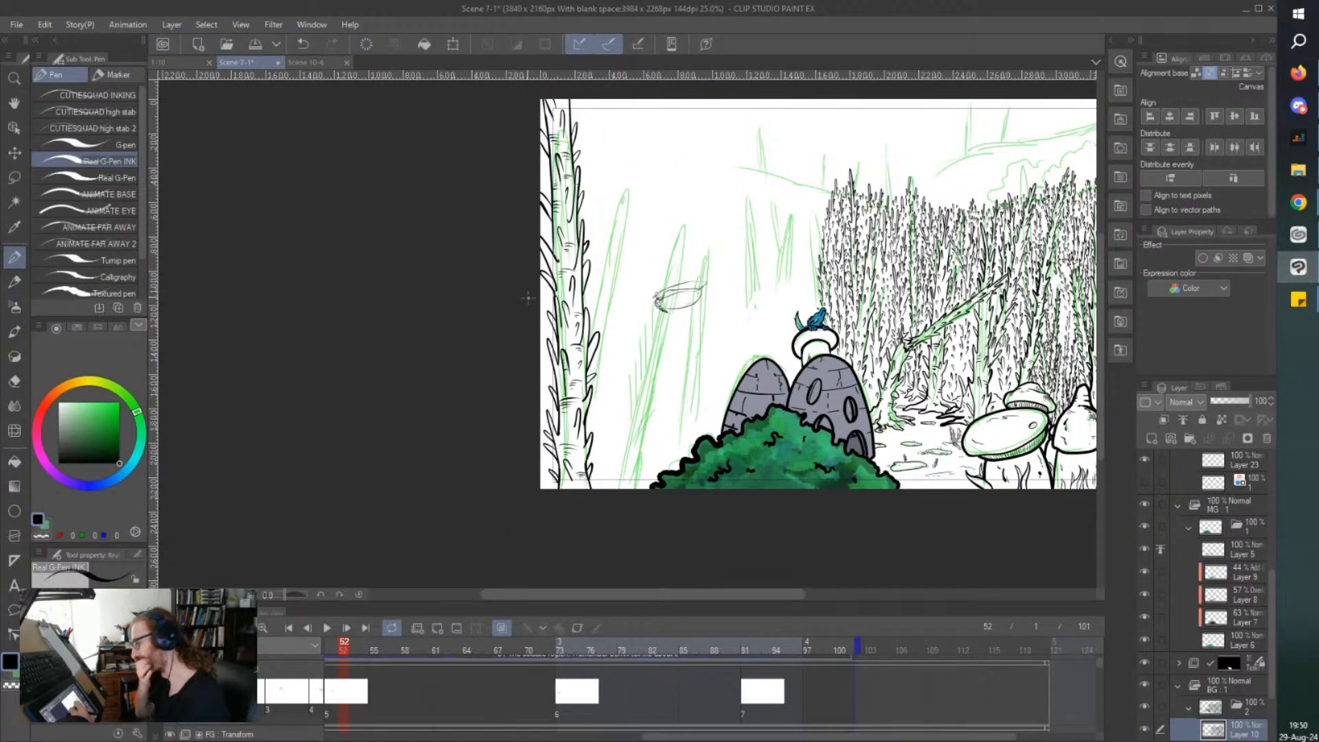
scroll(567, 237, "up", 2)
scroll(553, 386, "down", 1)
scroll(553, 457, "down", 1)
scroll(545, 512, "up", 1)
scroll(615, 364, "up", 2)
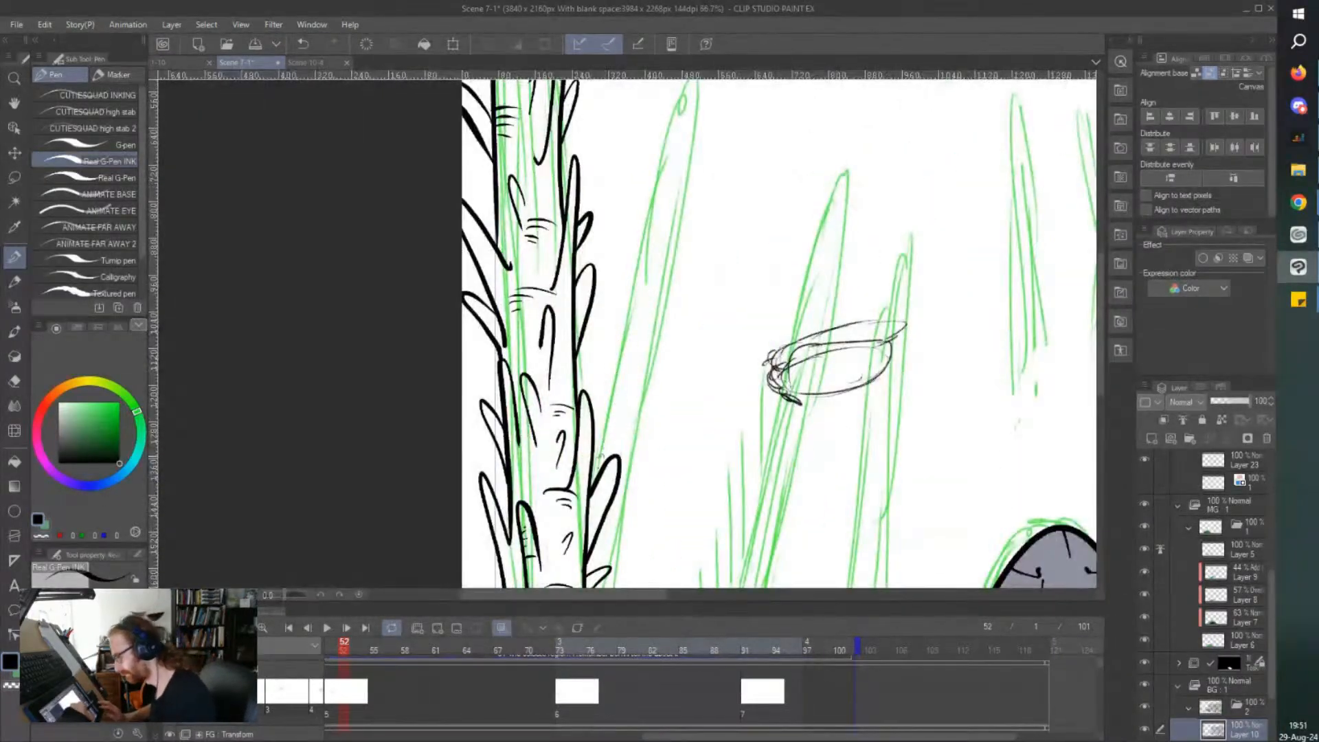
scroll(608, 433, "down", 1)
scroll(622, 412, "up", 1)
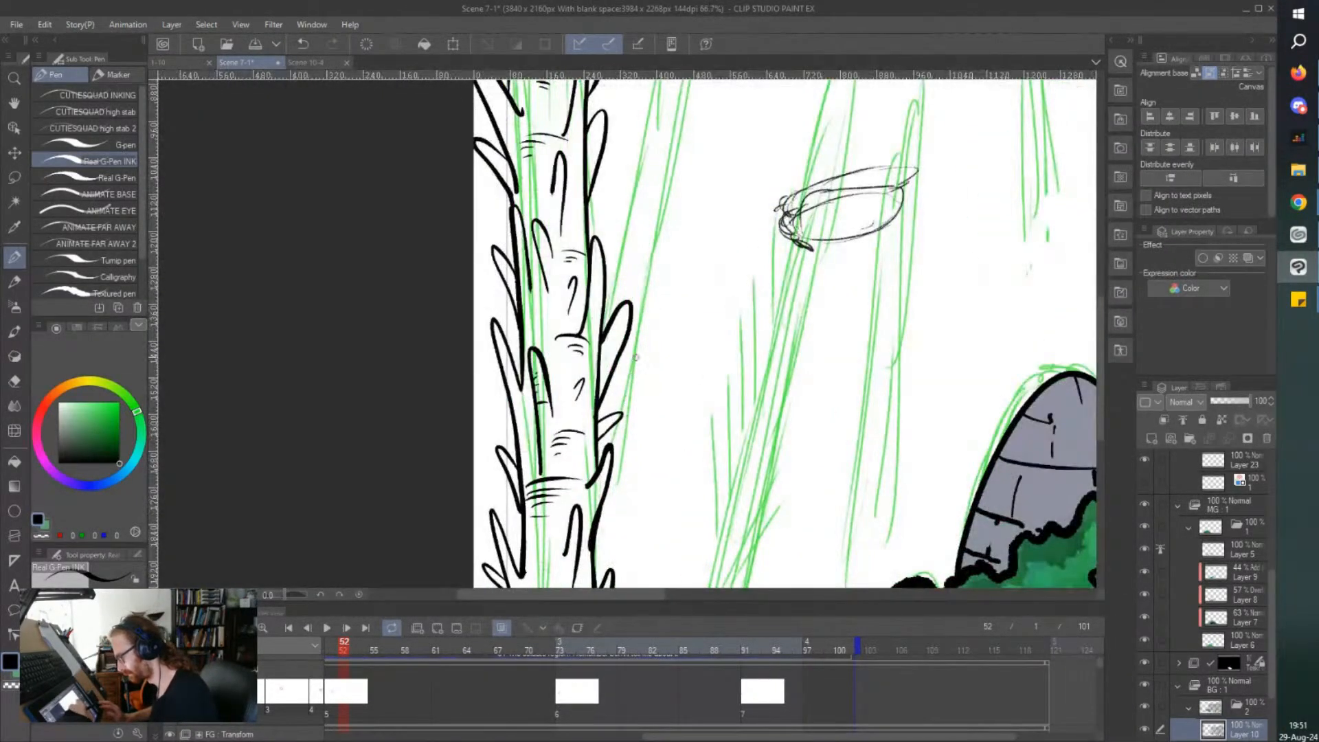
mouse_move(638, 349)
left_mouse_down()
mouse_move(622, 499)
mouse_move(651, 455)
left_mouse_up()
scroll(625, 549, "down", 3)
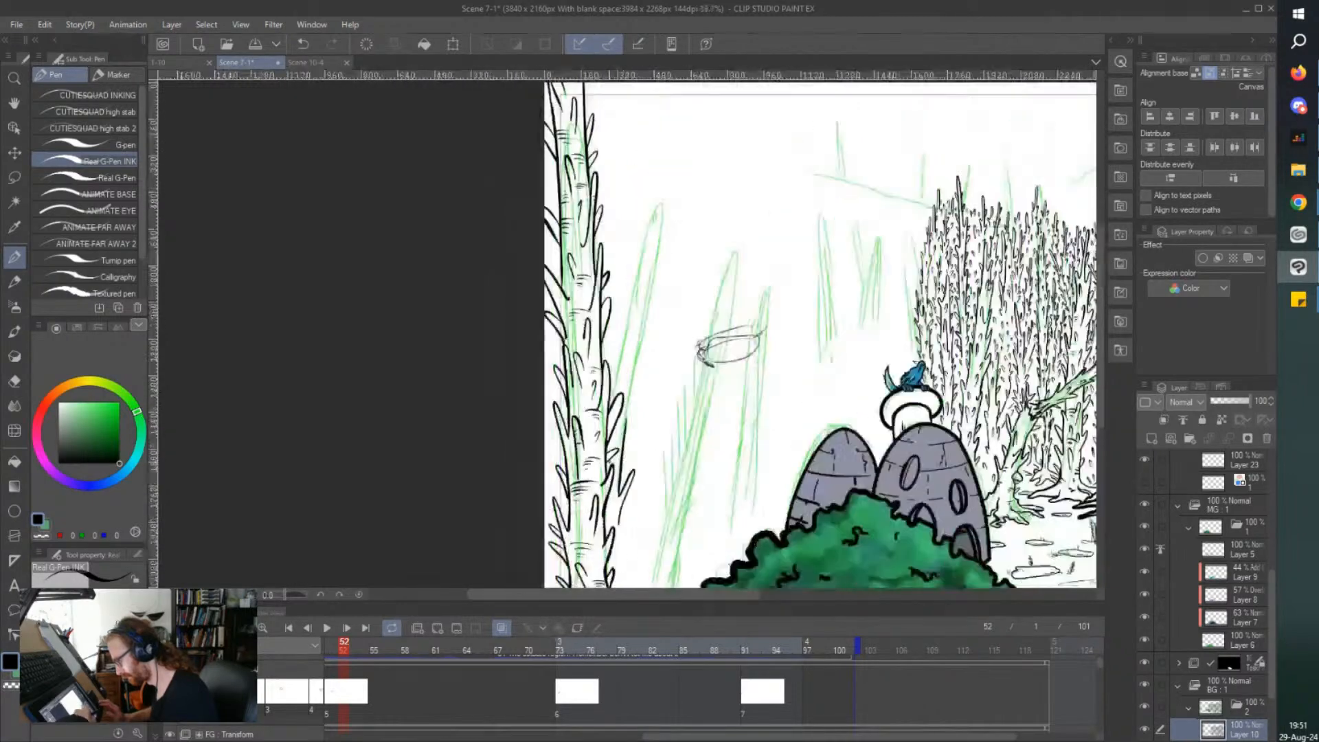
scroll(604, 557, "up", 1)
scroll(602, 558, "up", 1)
mouse_move(643, 414)
left_mouse_down()
mouse_move(638, 495)
mouse_move(672, 442)
mouse_move(637, 561)
left_mouse_up()
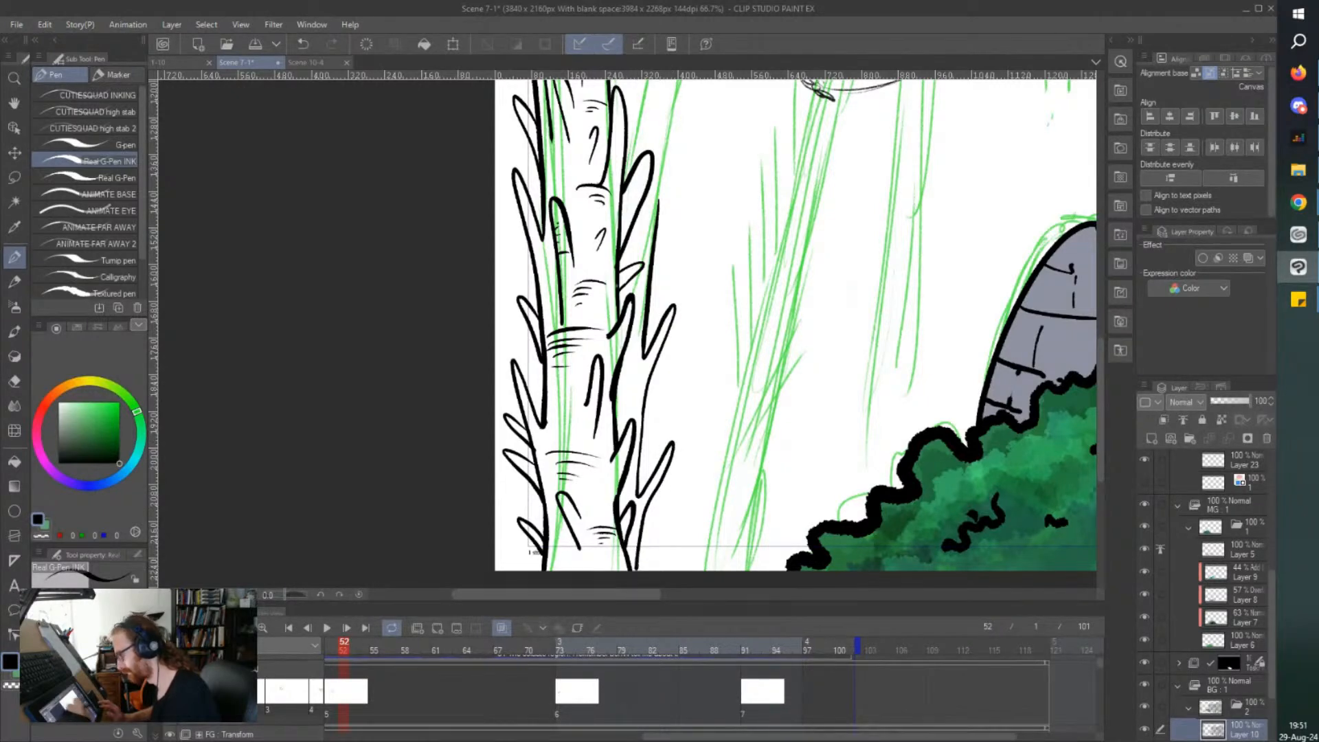
Extend the second trunk upward along its slanted green sketch with outer thorns, an inner-side thorn and a small middle thorn.
scroll(652, 212, "down", 1)
mouse_move(654, 210)
left_mouse_down()
mouse_move(656, 388)
mouse_move(686, 318)
mouse_move(658, 352)
mouse_move(656, 402)
left_mouse_up()
scroll(657, 388, "up", 2)
mouse_move(663, 338)
left_mouse_down()
mouse_move(710, 162)
mouse_move(674, 231)
mouse_move(626, 249)
mouse_move(615, 232)
mouse_move(614, 341)
left_mouse_up()
left_click_drag(648, 295, 657, 253)
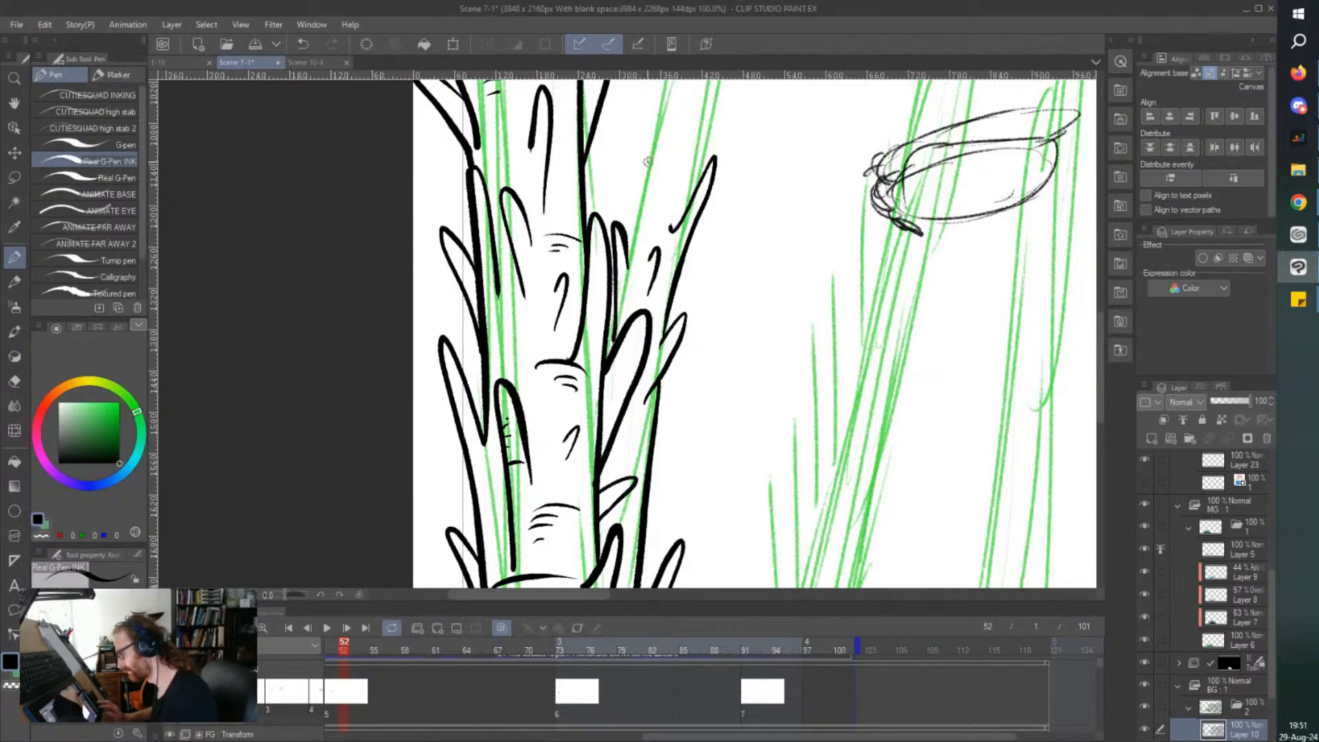
mouse_move(646, 174)
left_mouse_down()
mouse_move(639, 127)
mouse_move(627, 257)
mouse_move(692, 117)
left_mouse_up()
Fill out the second trunk's lower half with shorter outer thorns, small middle thorns and one running off the canvas's lower edge.
key("ctrl+minus")
key("ctrl+minus")
key("ctrl+plus")
key("ctrl+plus")
key("ctrl+plus")
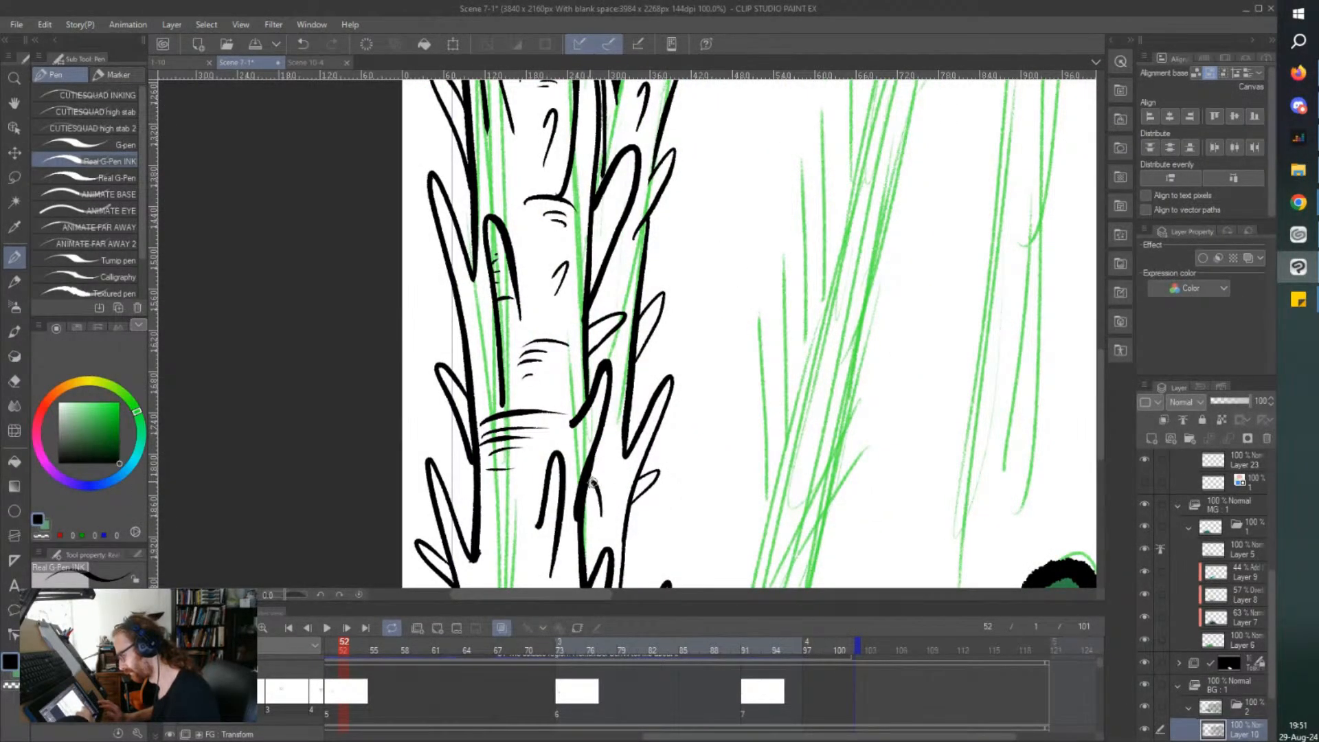
key("ctrl+minus")
scroll(512, 303, "down", 2)
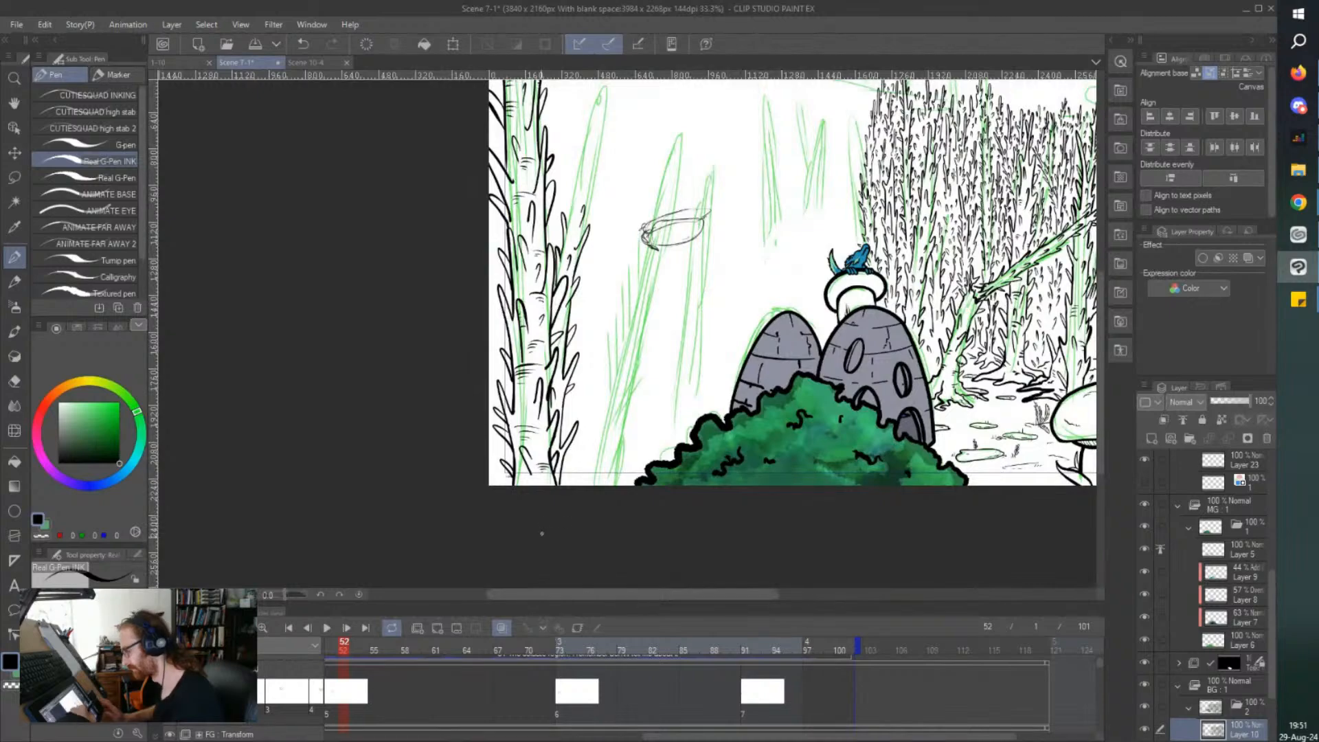
scroll(573, 476, "up", 2)
scroll(580, 471, "up", 1)
mouse_move(553, 486)
left_mouse_down()
mouse_move(602, 422)
mouse_move(559, 488)
left_mouse_up()
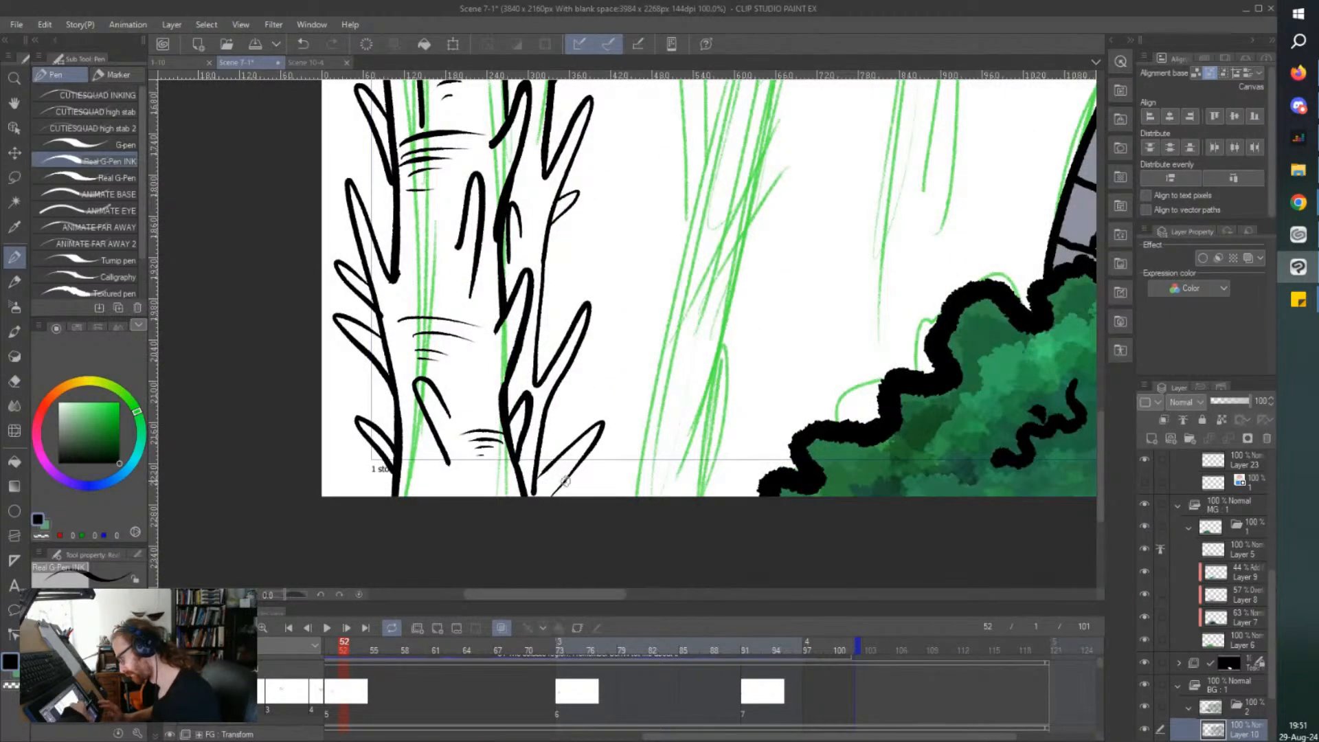
Ink both thorny sides of the second trunk upward and close them in a pointed tip above its green sketch.
scroll(536, 474, "down", 2)
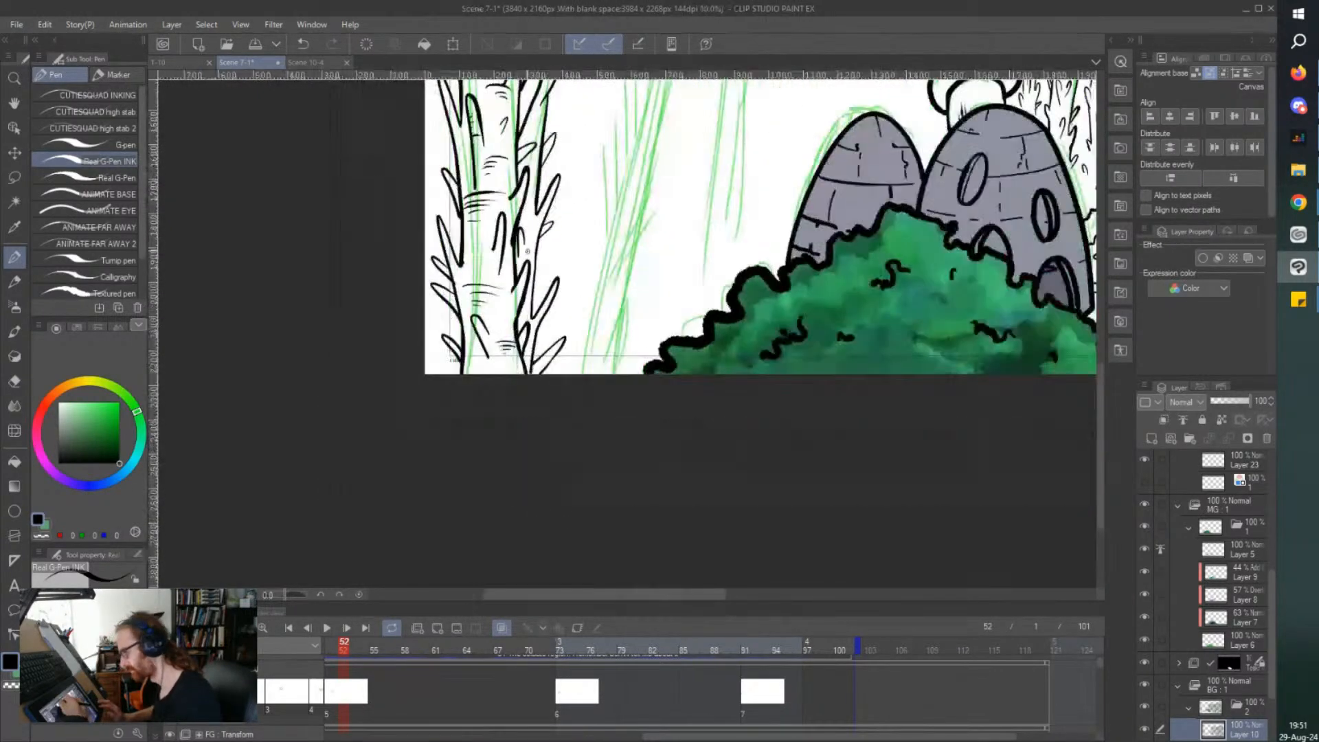
scroll(528, 257, "up", 6)
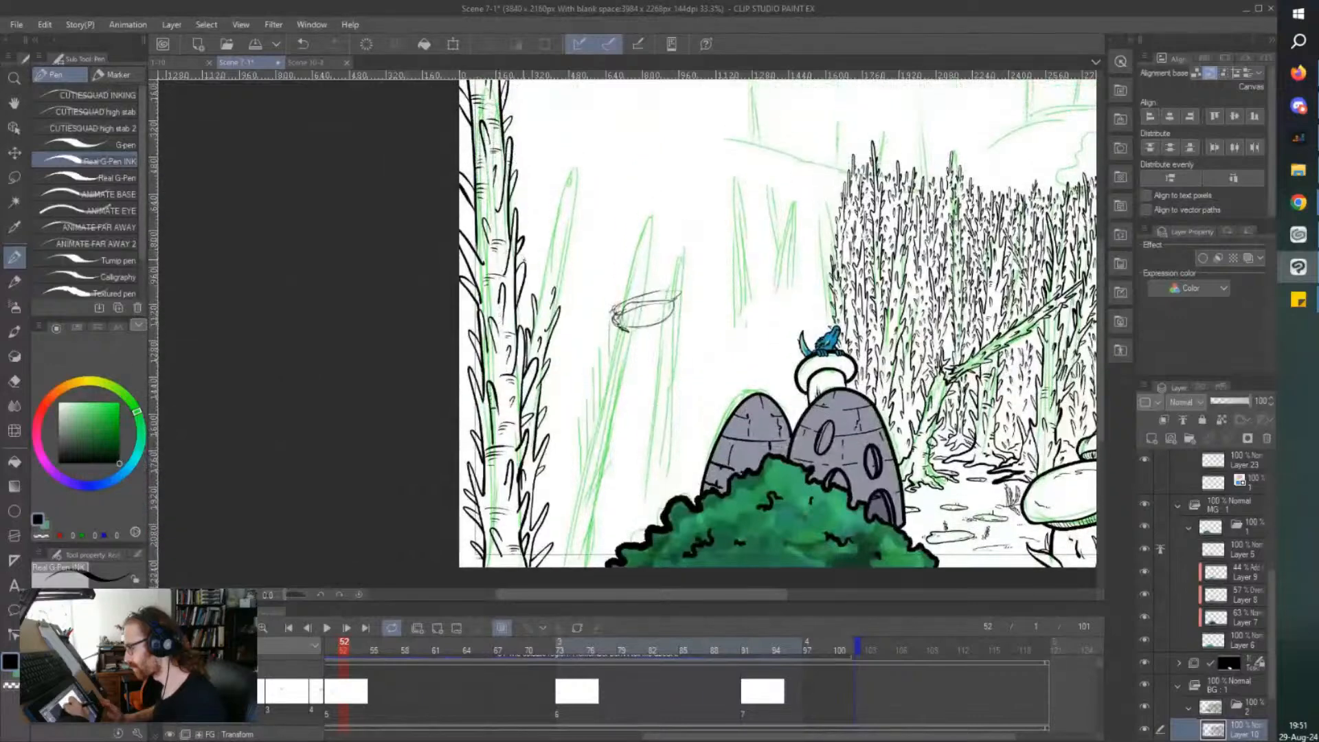
mouse_move(559, 401)
left_mouse_down()
mouse_move(581, 223)
mouse_move(586, 291)
mouse_move(552, 274)
mouse_move(568, 341)
left_mouse_up()
left_click_drag(613, 429, 678, 206)
scroll(636, 268, "up", 5)
scroll(631, 298, "up", 2)
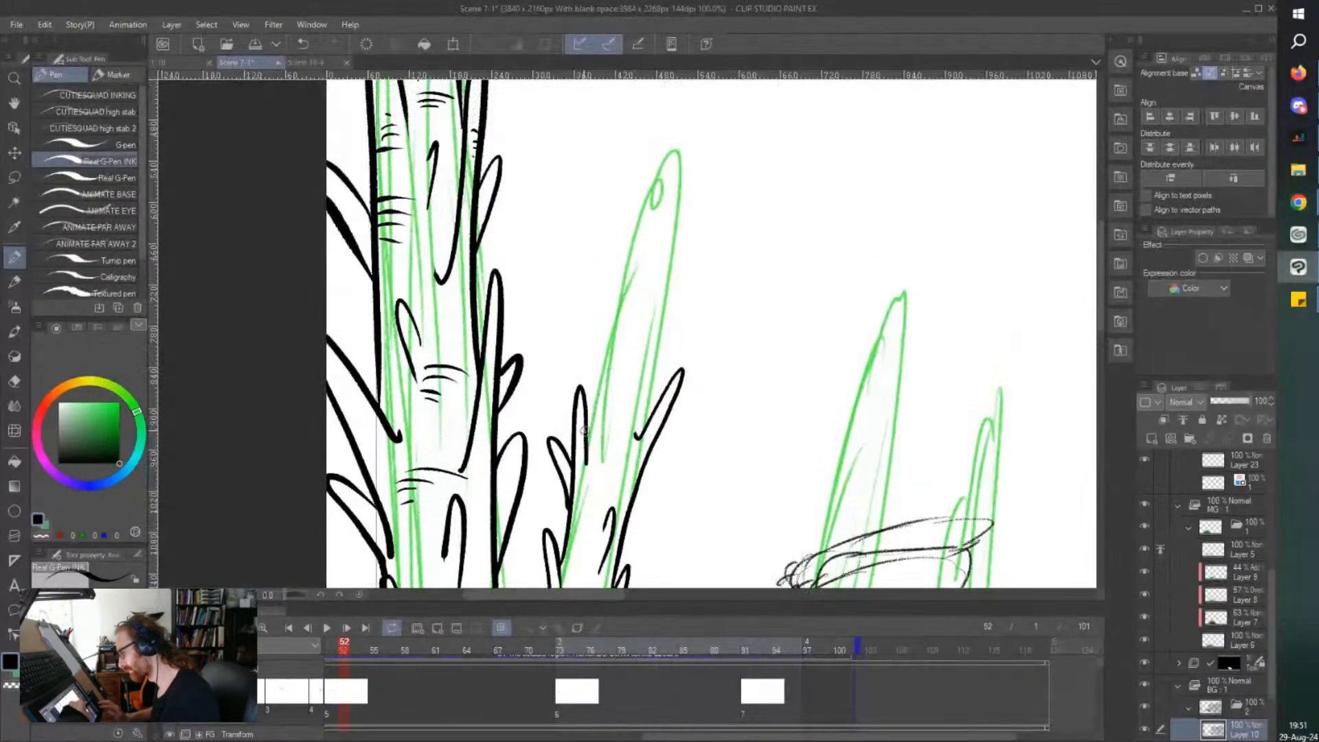
mouse_move(589, 441)
left_mouse_down()
mouse_move(621, 213)
mouse_move(624, 310)
mouse_move(667, 94)
mouse_move(666, 220)
mouse_move(638, 371)
mouse_move(682, 283)
mouse_move(674, 328)
mouse_move(643, 421)
mouse_move(611, 369)
mouse_move(604, 423)
left_mouse_up()
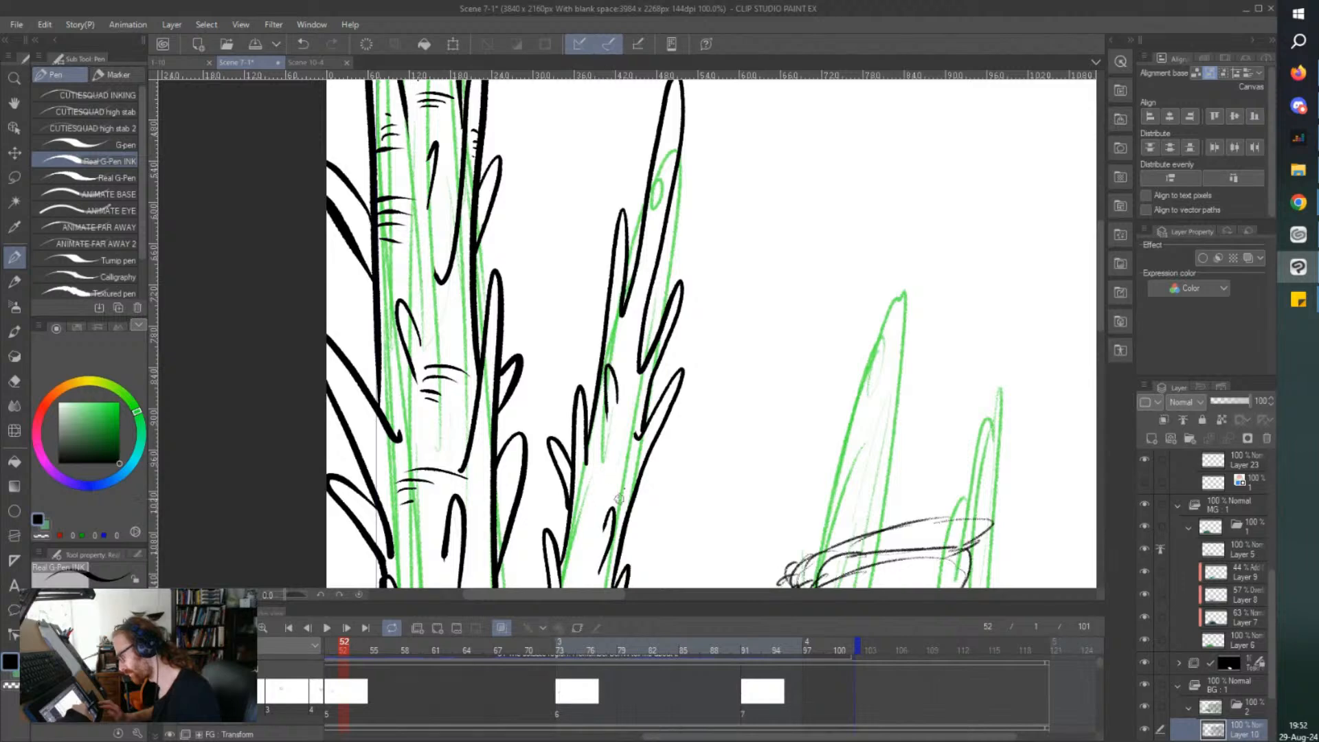
Ink a small thorn inside the second trunk's middle section and add short curved bark lines below it.
left_click_drag(614, 473, 617, 489)
key("ctrl+minus")
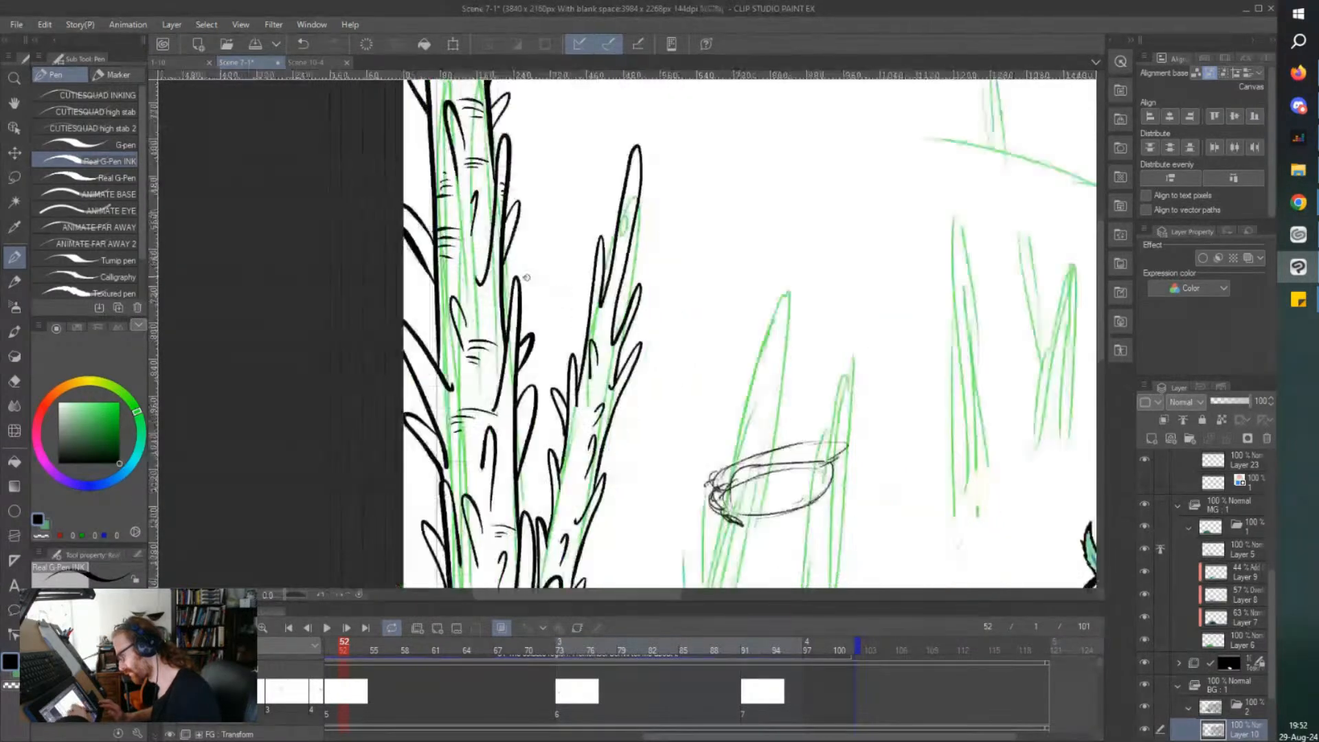
key("ctrl+plus")
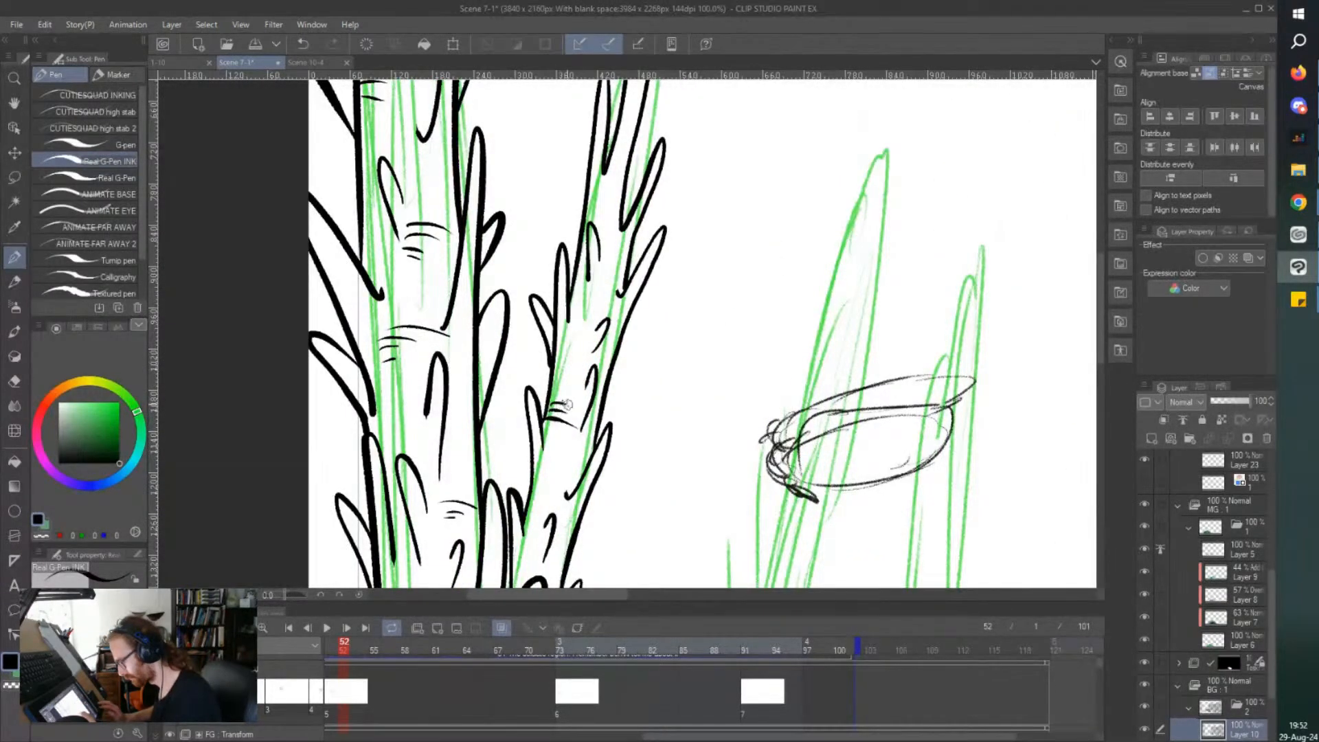
left_click_drag(568, 473, 577, 478)
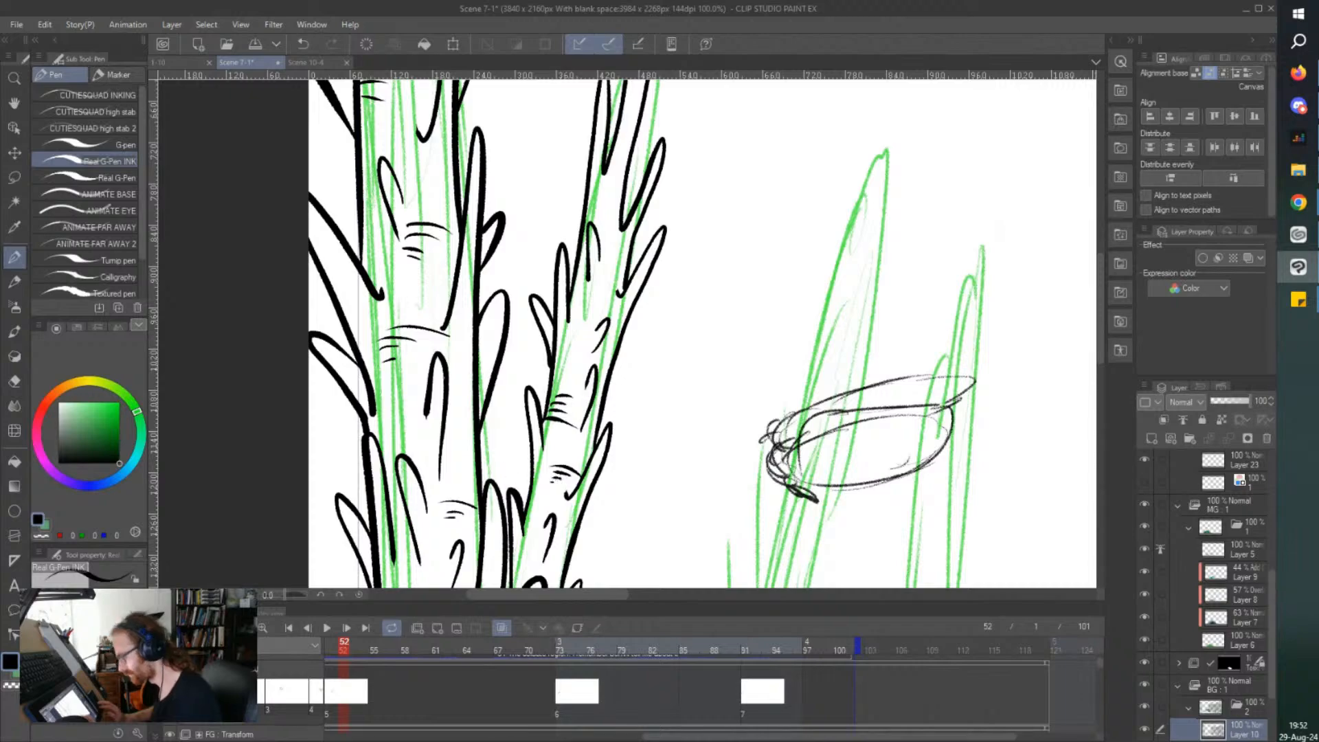
Add short curved bark lines to the second trunk's lower half, above and below the large inner-side thorn.
scroll(421, 235, "down", 2)
scroll(465, 416, "up", 2)
mouse_move(472, 376)
left_mouse_down()
mouse_move(495, 383)
mouse_move(486, 390)
left_mouse_up()
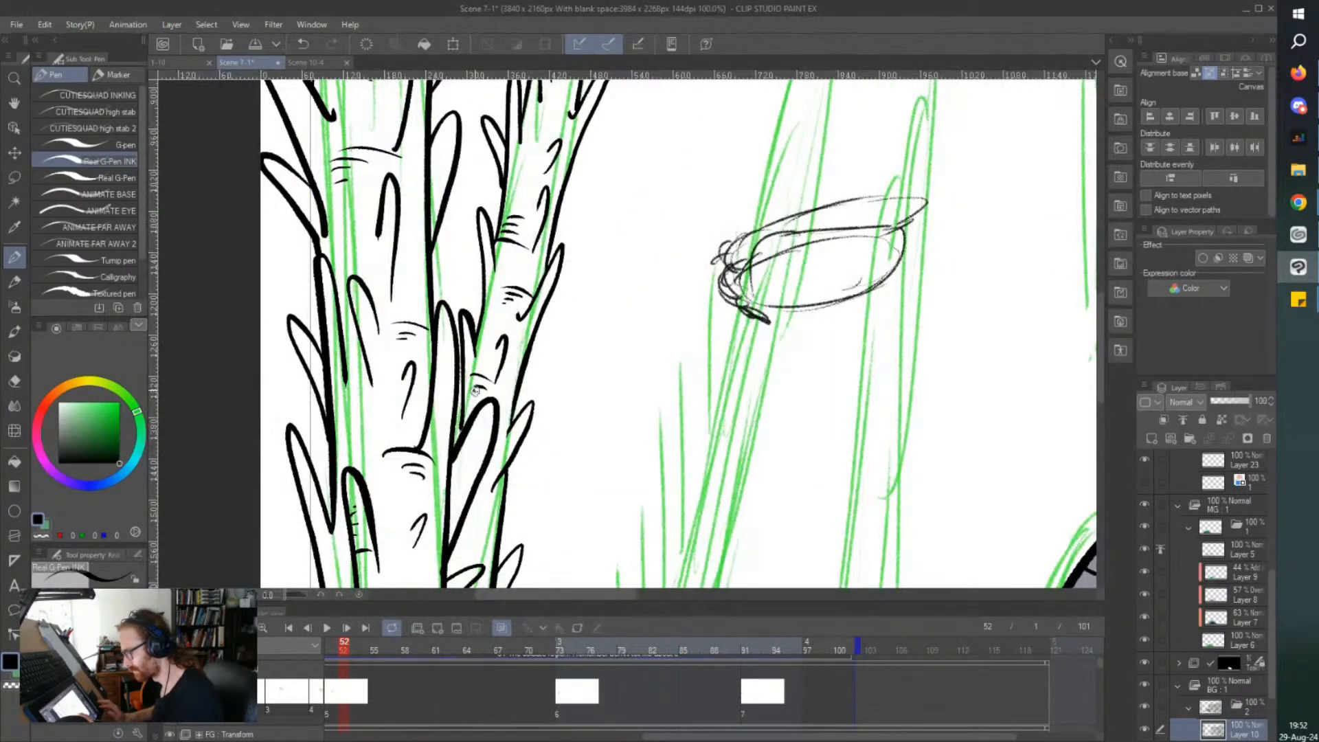
left_click_drag(479, 520, 498, 525)
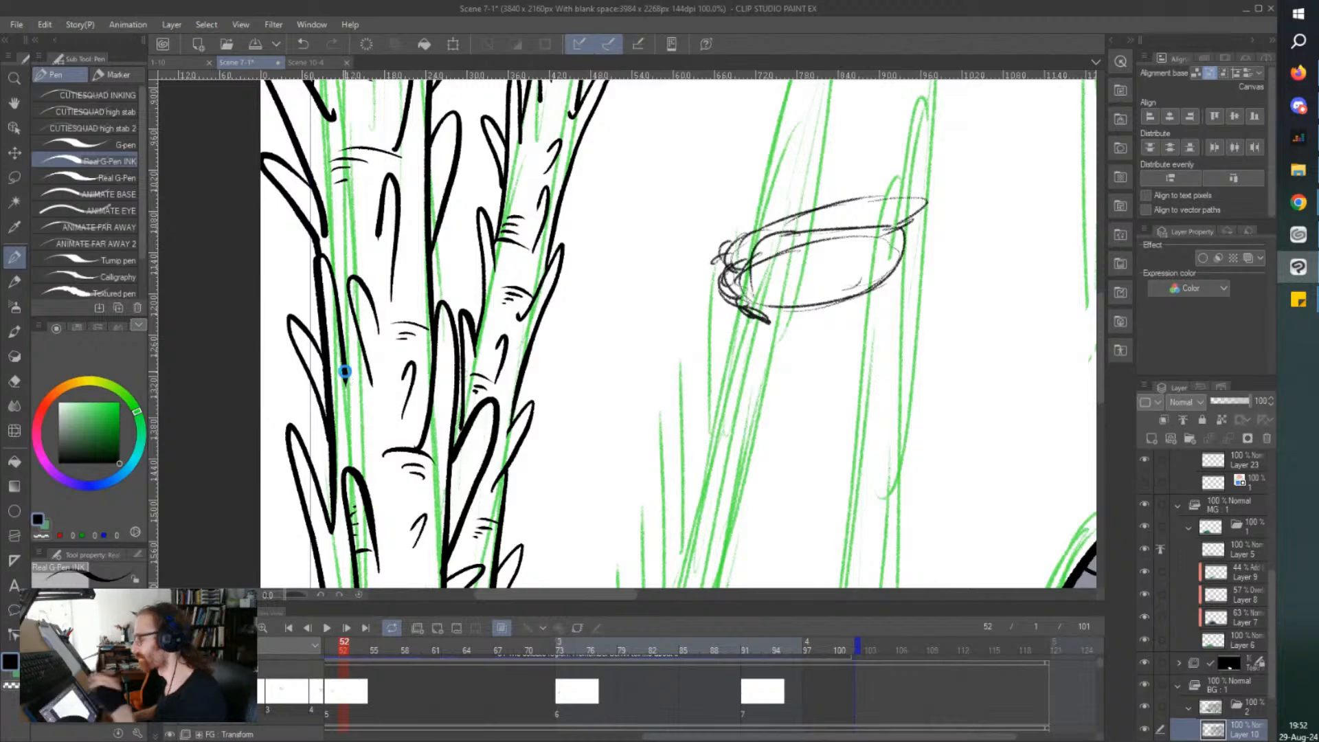
Ink short bark lines near the second trunk's tip and across its upper section, and save the file.
scroll(344, 371, "down", 3)
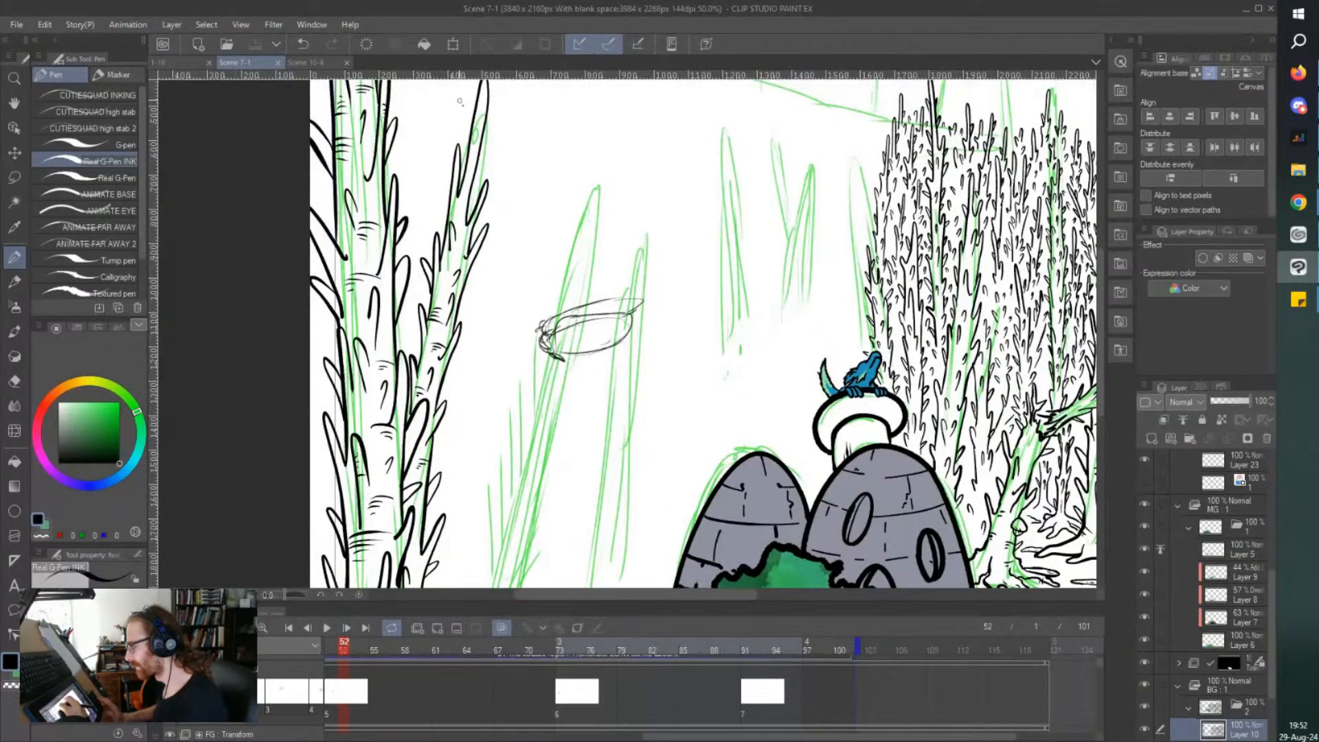
scroll(460, 102, "up", 3)
mouse_move(485, 211)
left_mouse_down()
mouse_move(511, 172)
mouse_move(489, 199)
left_mouse_up()
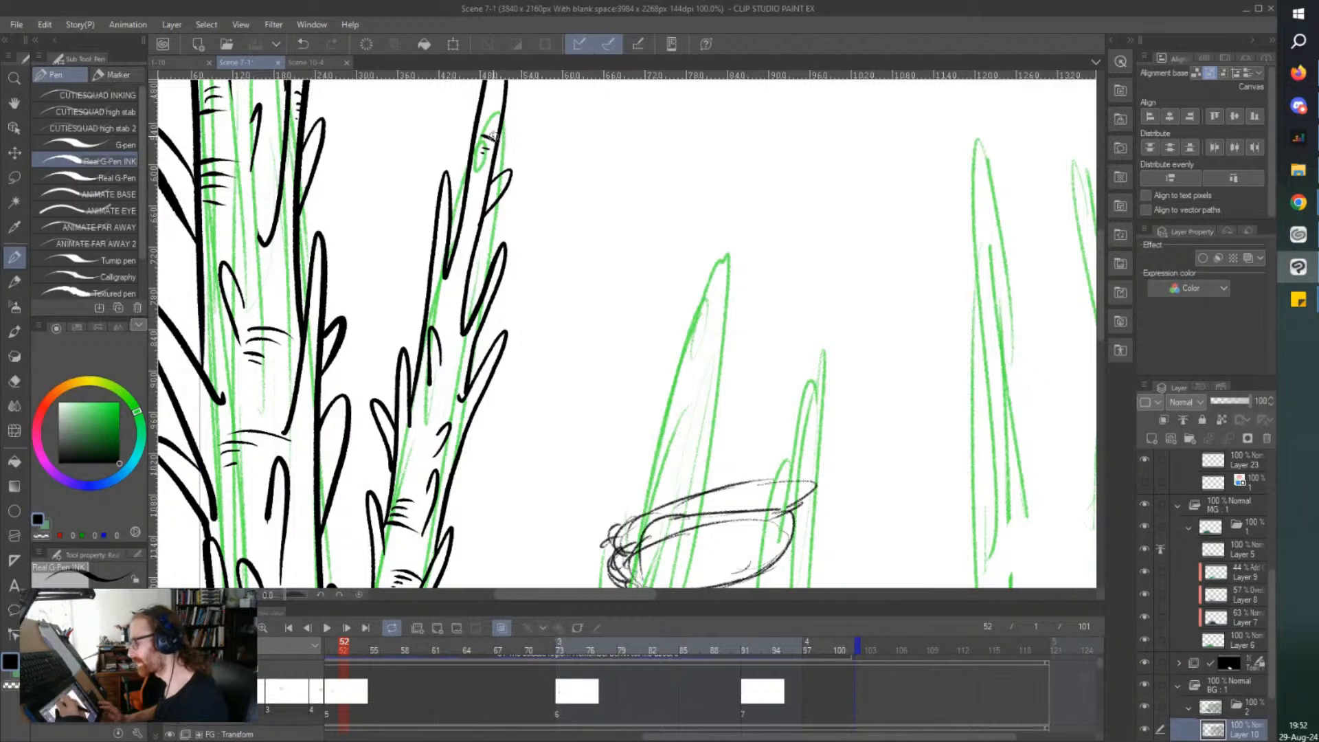
left_click_drag(431, 288, 451, 288)
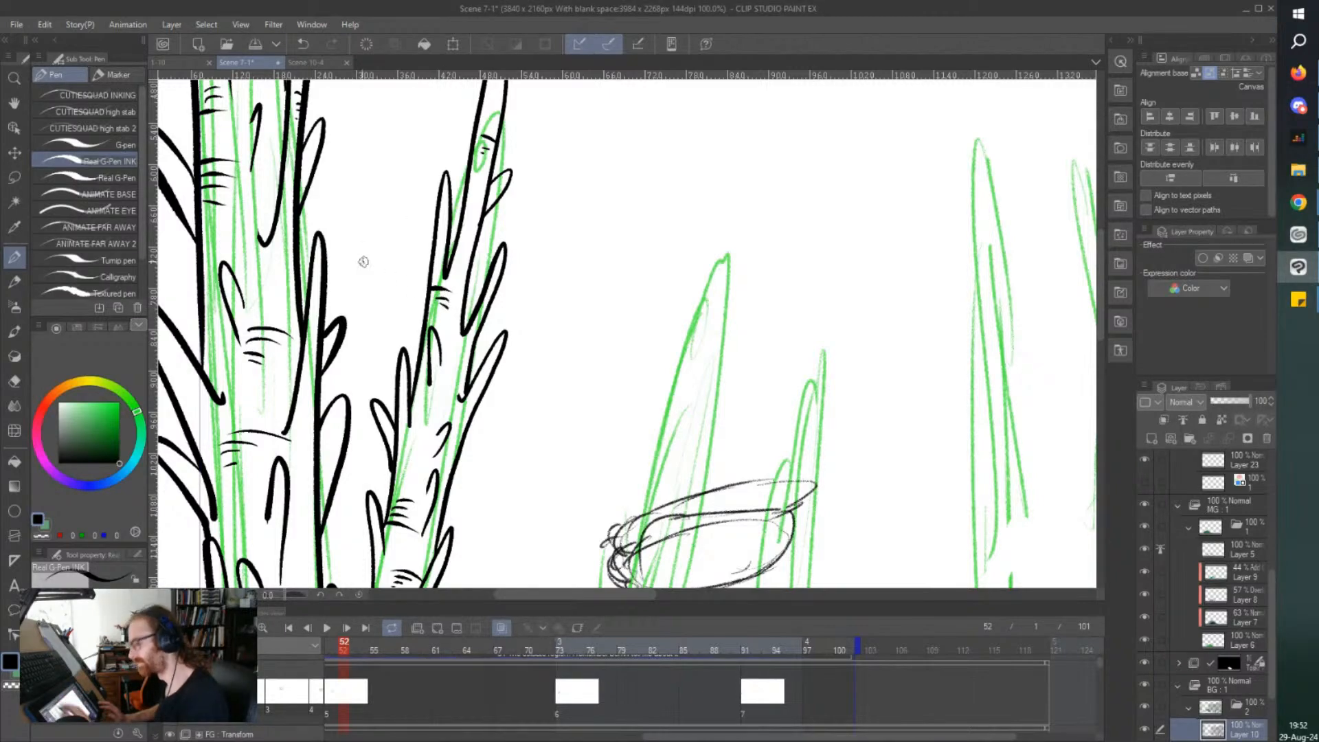
key("ctrl+s")
Add a small cluster of bark marks beside the second trunk's middle thorns, and switch to the Chrome browser.
scroll(363, 262, "down", 3)
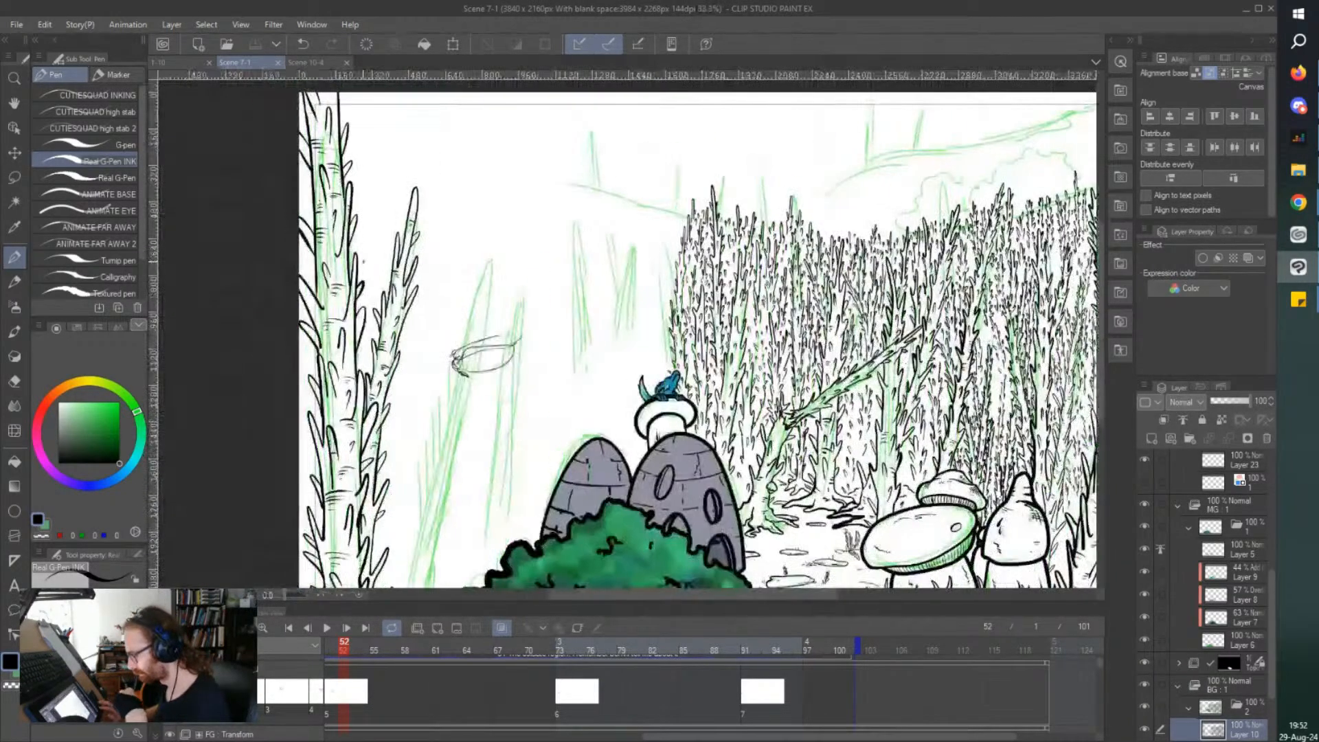
scroll(383, 318, "up", 5)
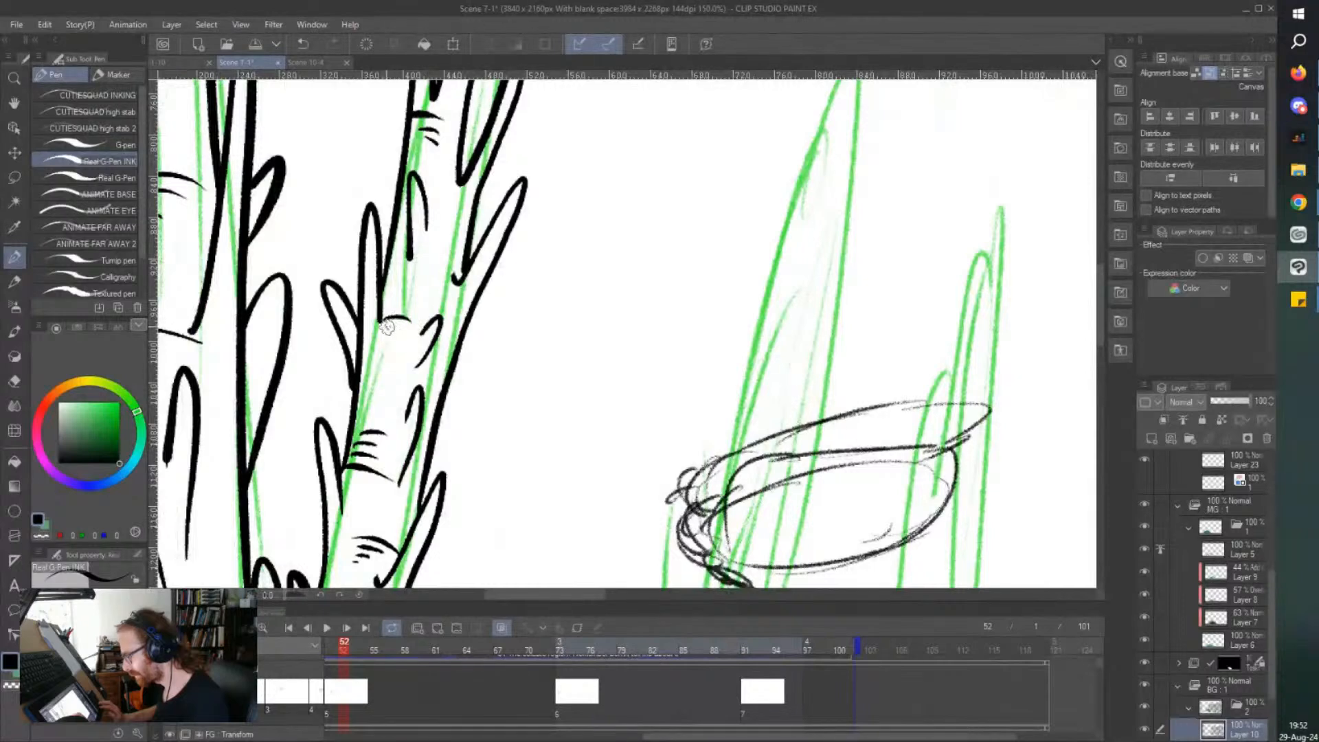
left_click_drag(390, 333, 389, 341)
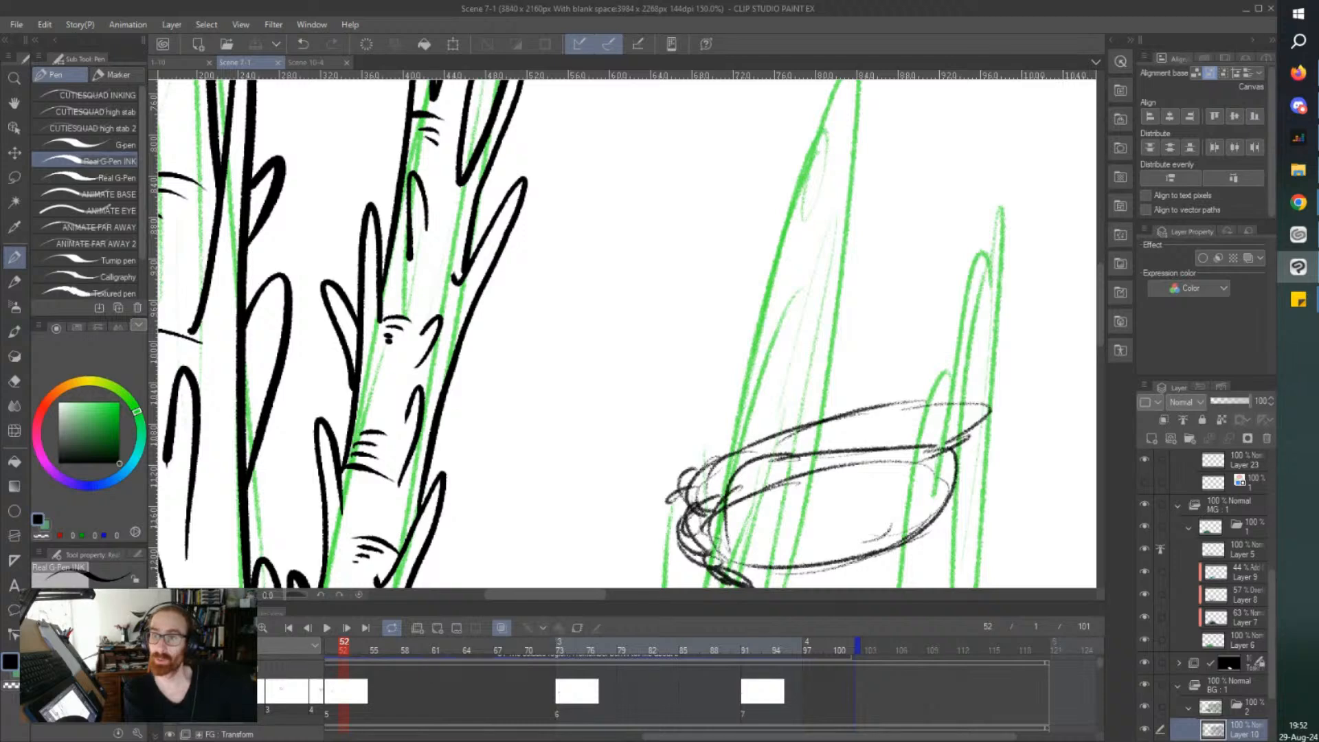
key("alt+Tab")
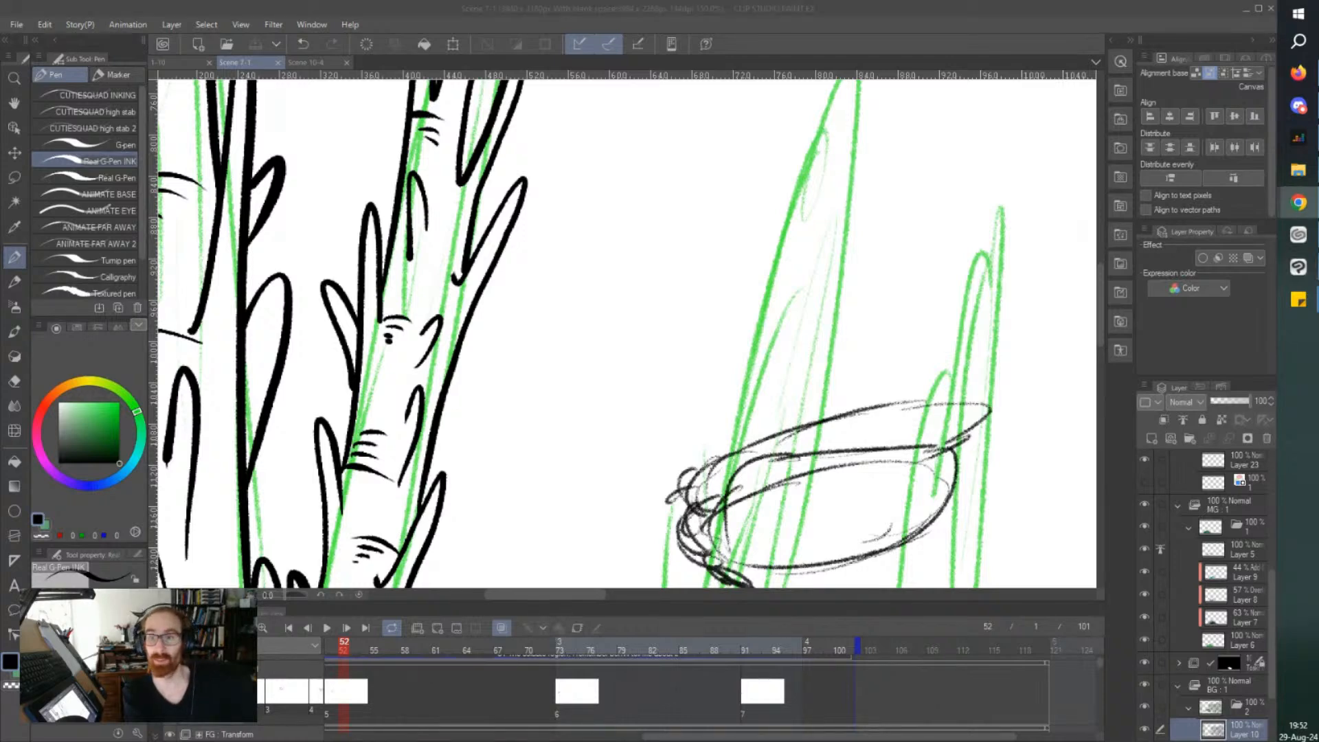